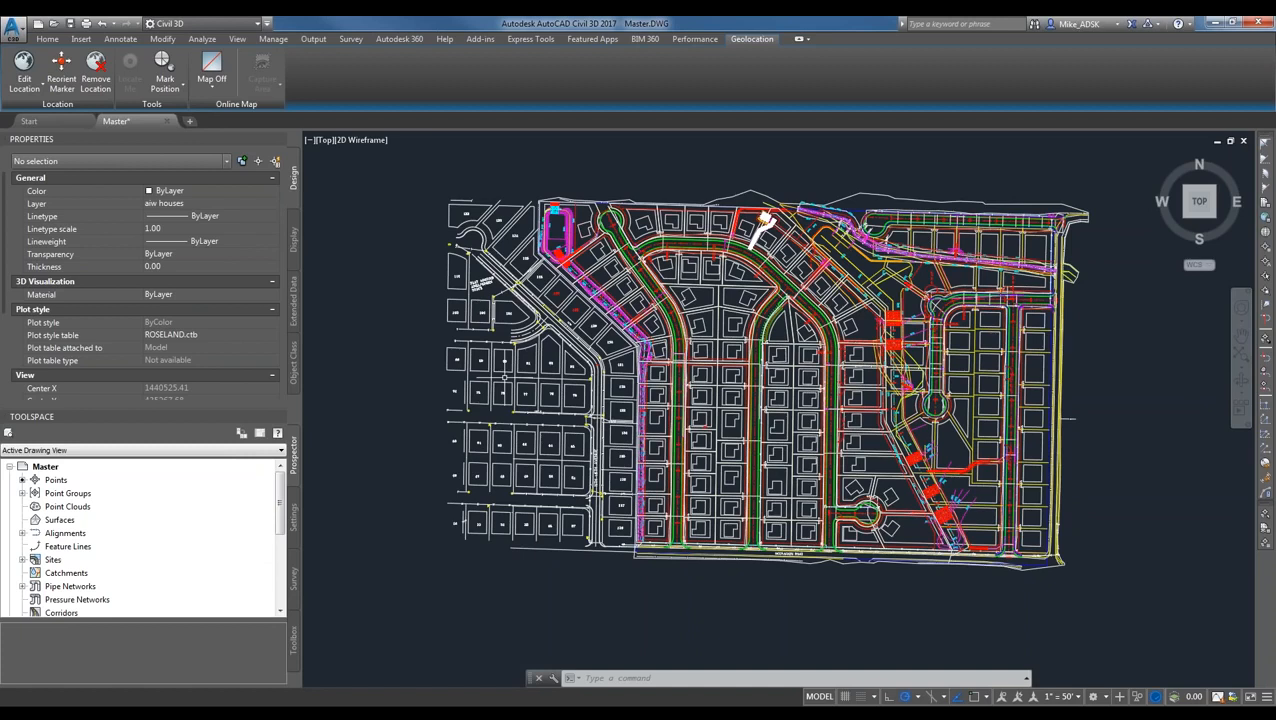
- Turn on the aerial online map and examine how the subdivision linework lines up with the imagery
click(226, 76)
click(242, 112)
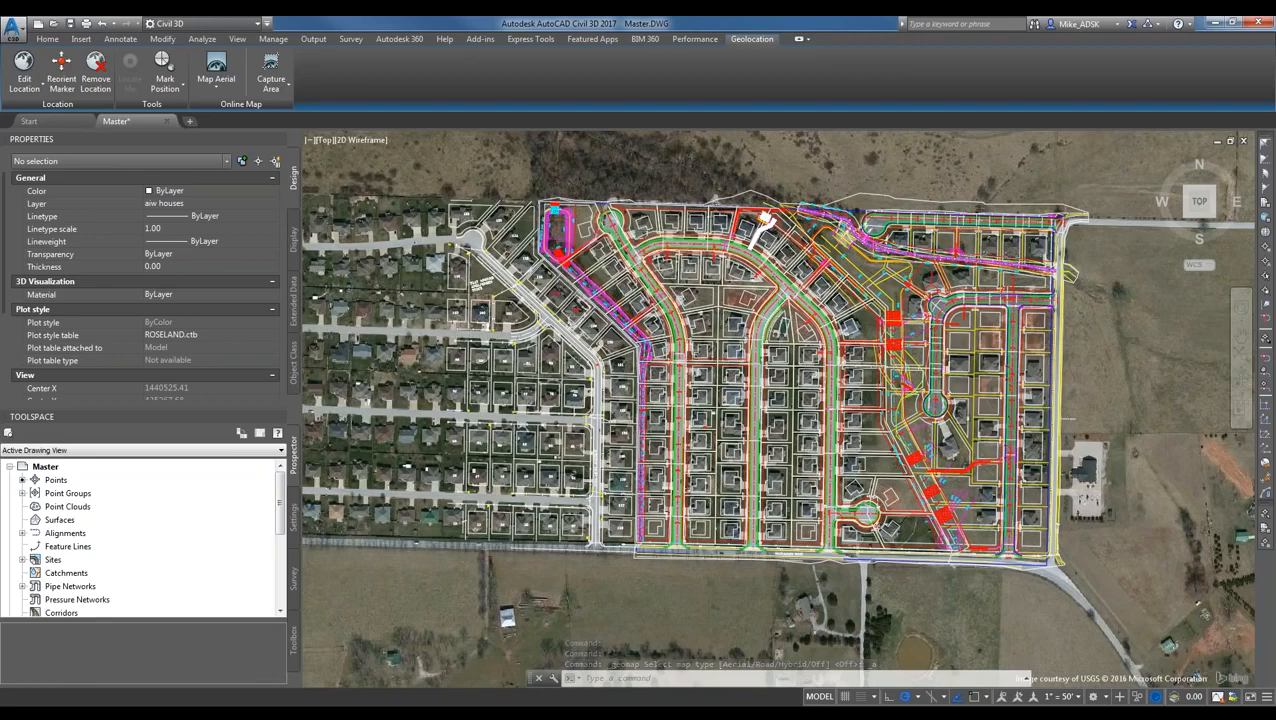
scroll(765, 222, up, 3)
middle_drag(801, 257, 818, 188)
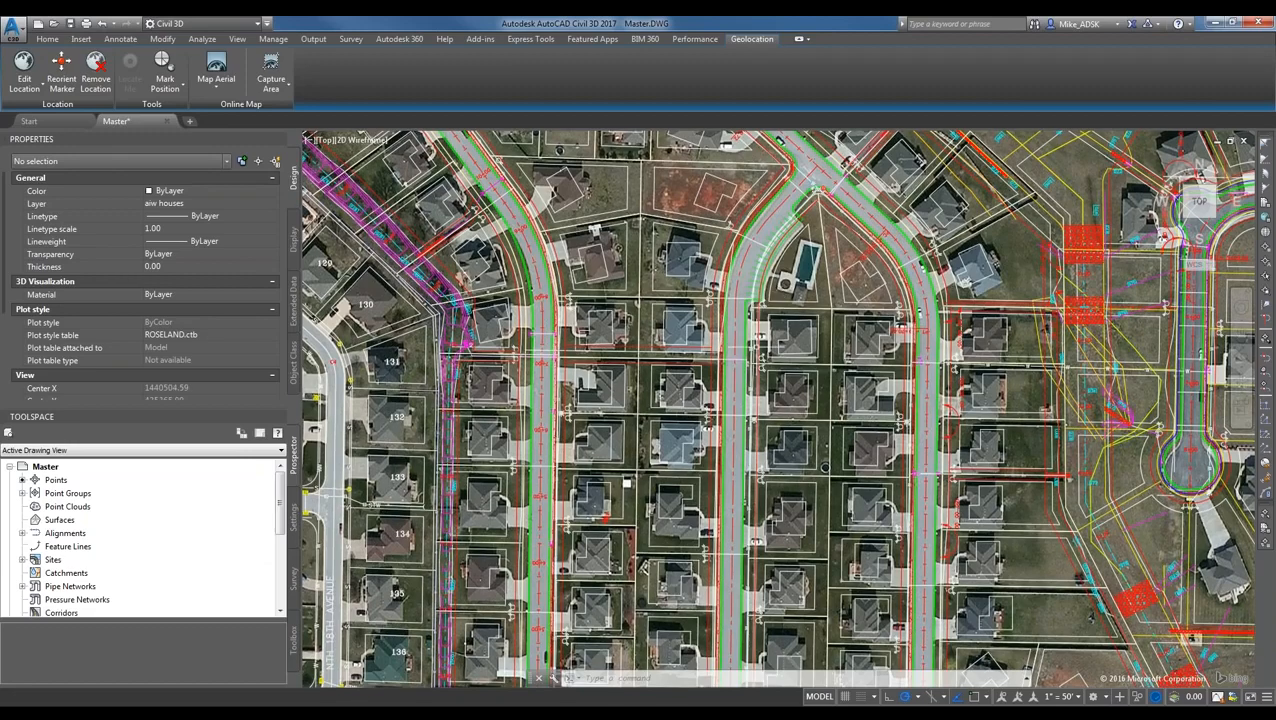
scroll(752, 343, down, 2)
scroll(628, 411, down, 2)
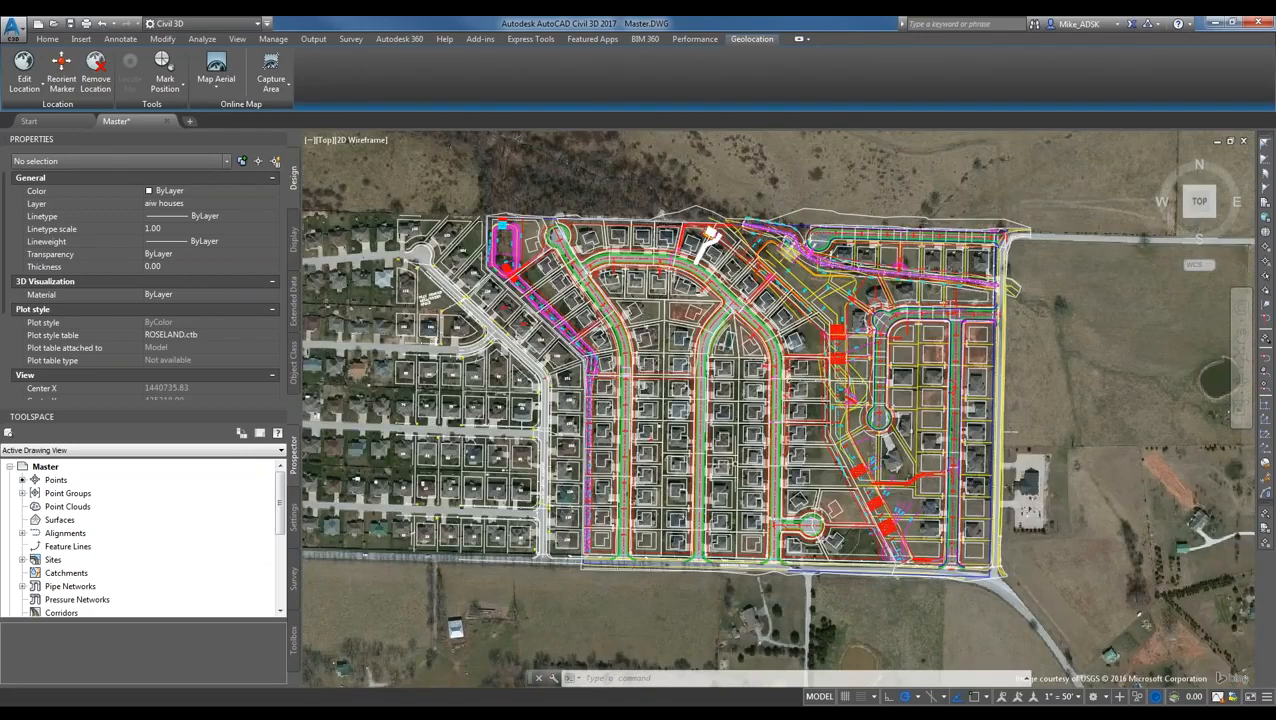
scroll(742, 463, up, 2)
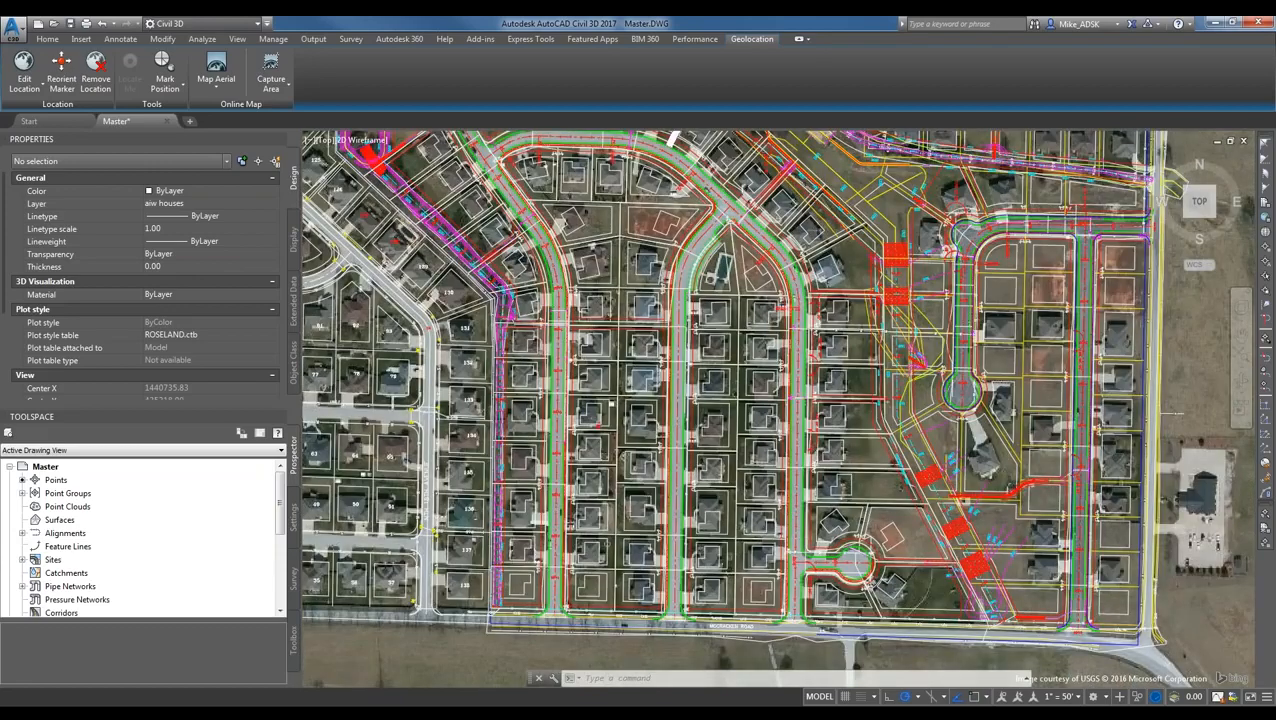
scroll(723, 465, up, 2)
scroll(644, 398, down, 3)
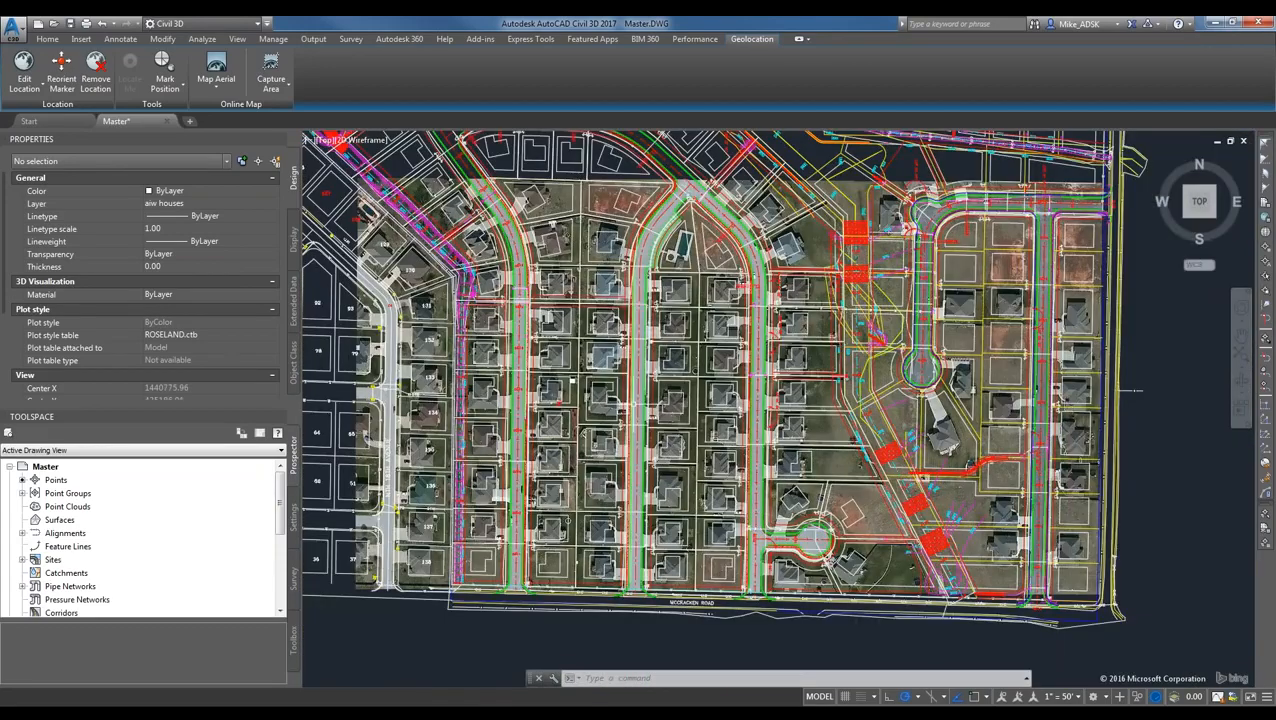
scroll(688, 300, down, 2)
scroll(688, 300, up, 2)
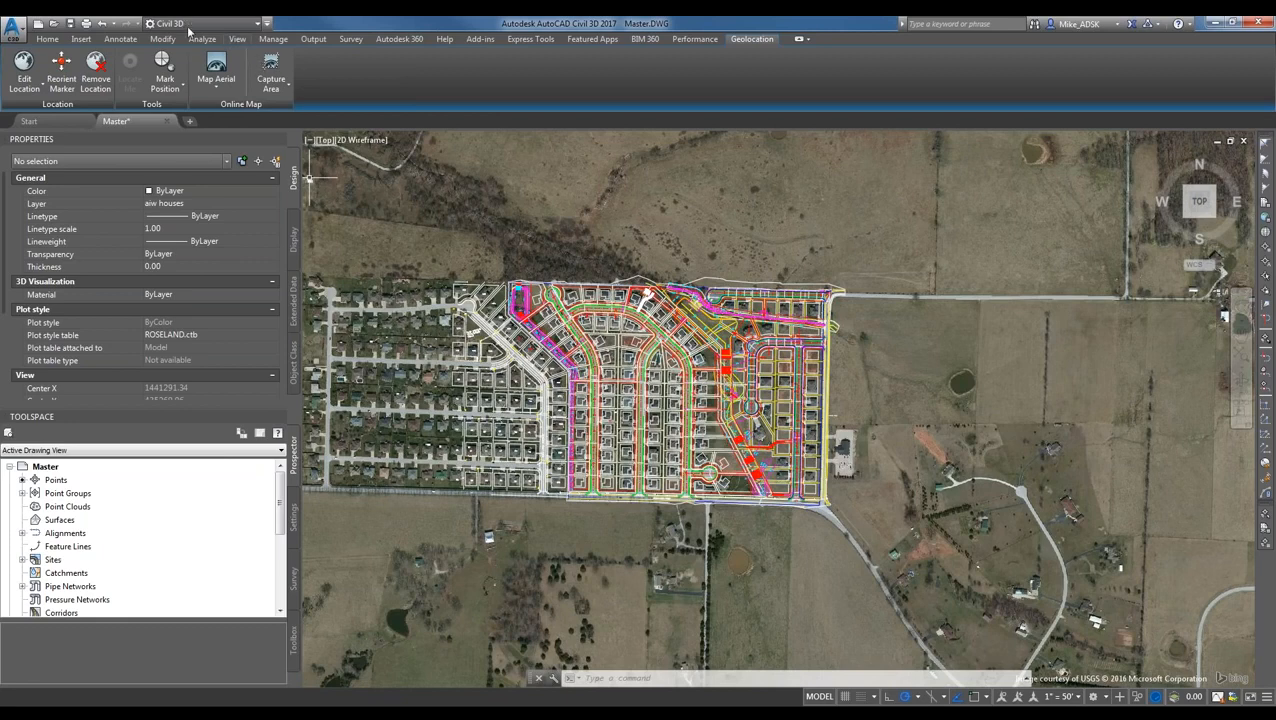
- Turn off the online map behind the subdivision drawing
click(214, 88)
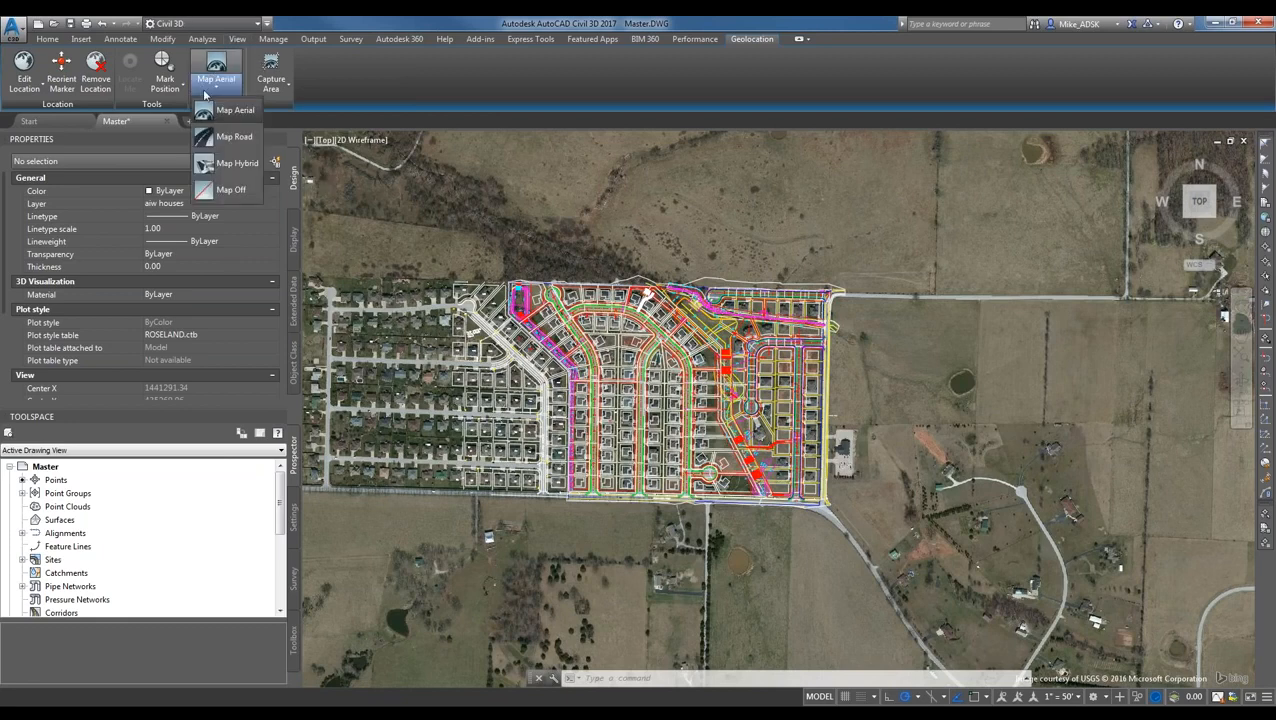
click(203, 187)
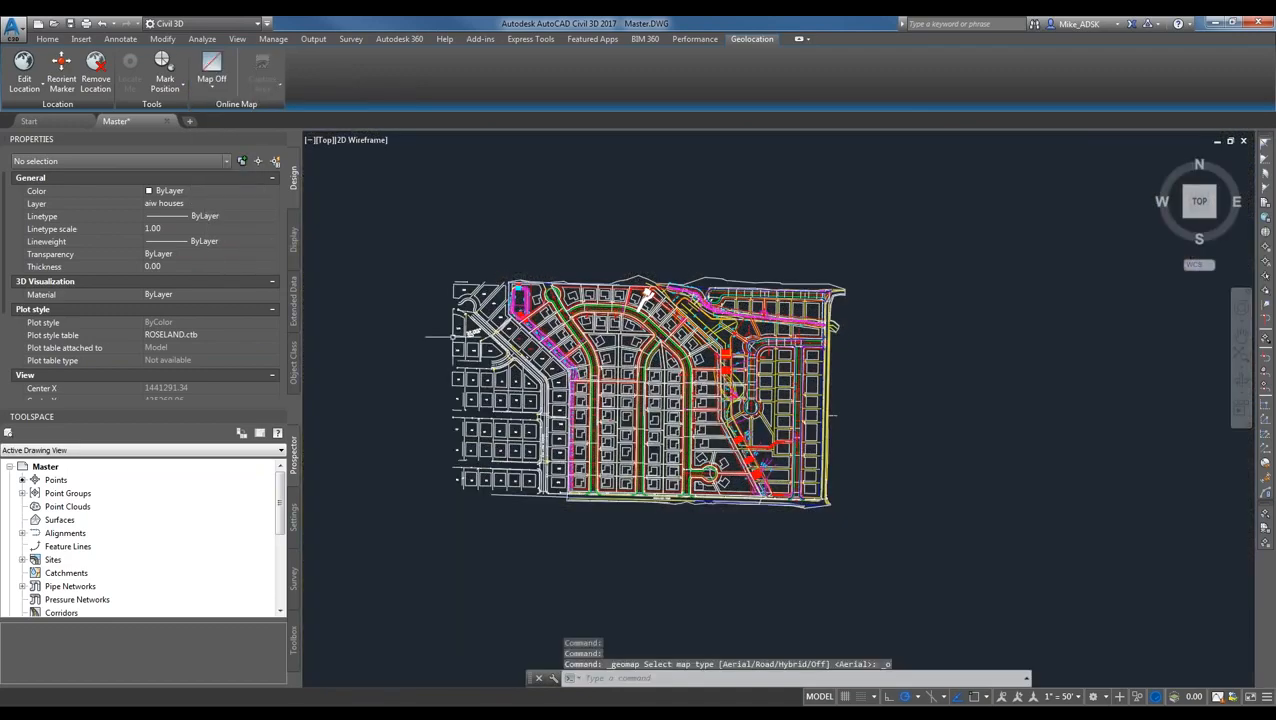
mouse_move(453, 337)
middle_down()
mouse_move(664, 321)
mouse_move(497, 343)
middle_up()
scroll(751, 357, up, 4)
scroll(737, 350, down, 4)
scroll(732, 354, up, 2)
middle_drag(752, 350, 790, 348)
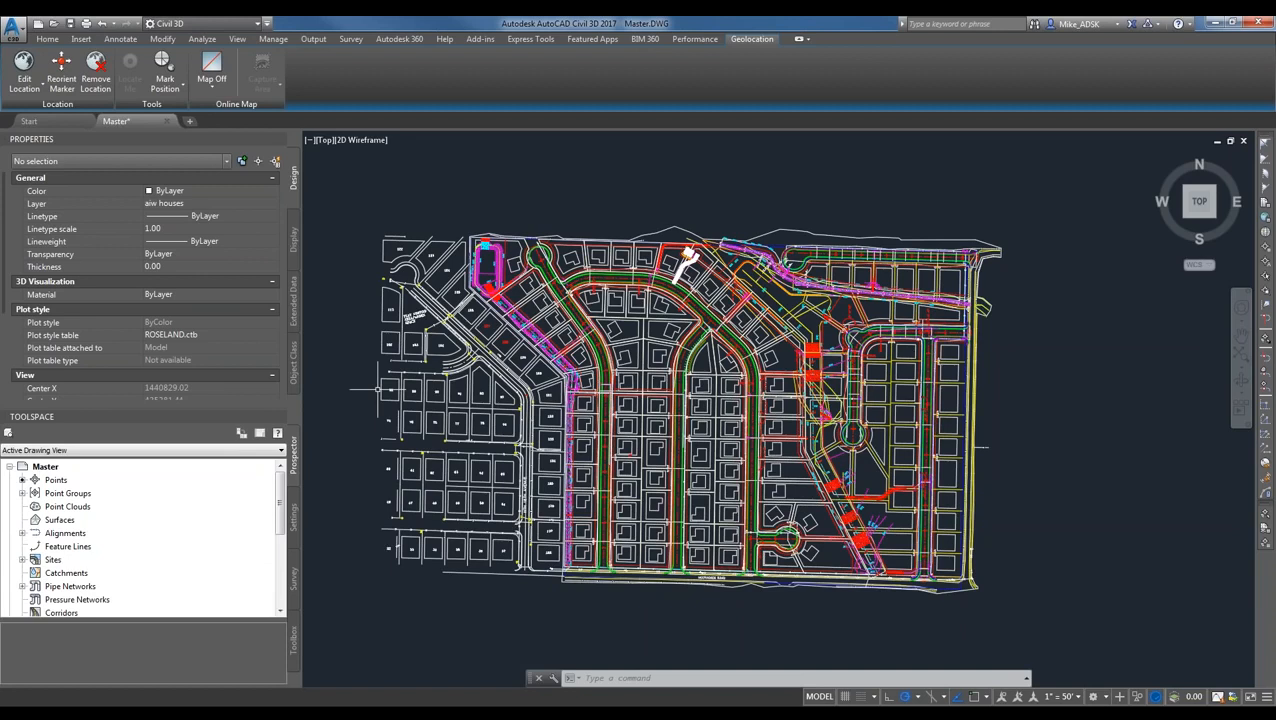
- Review the list of existing points in the Master drawing
click(56, 481)
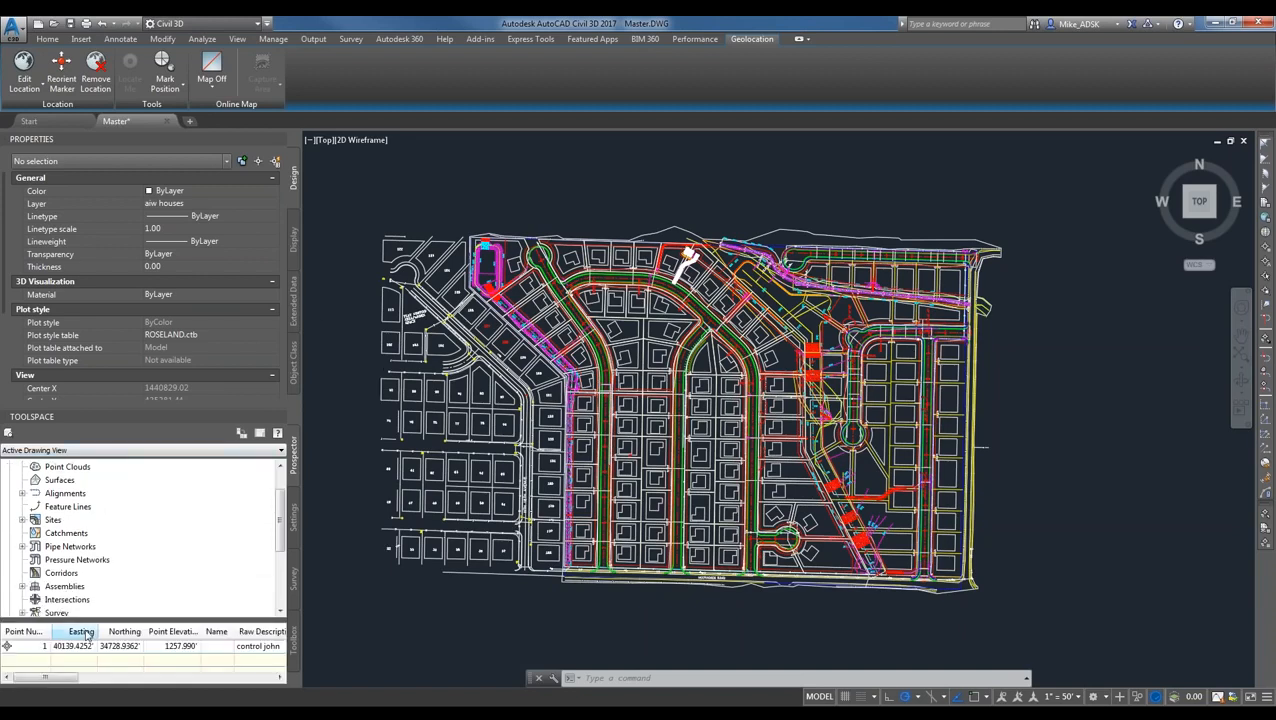
scroll(140, 598, up, 1)
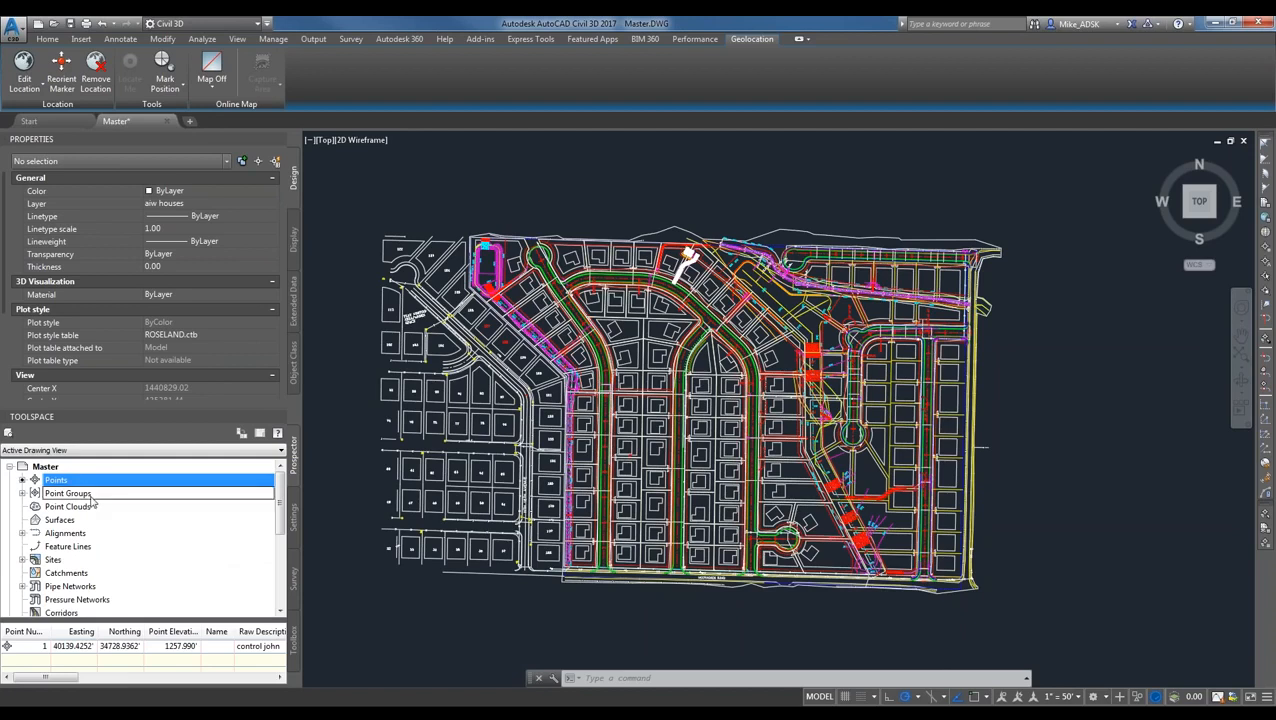
click(82, 39)
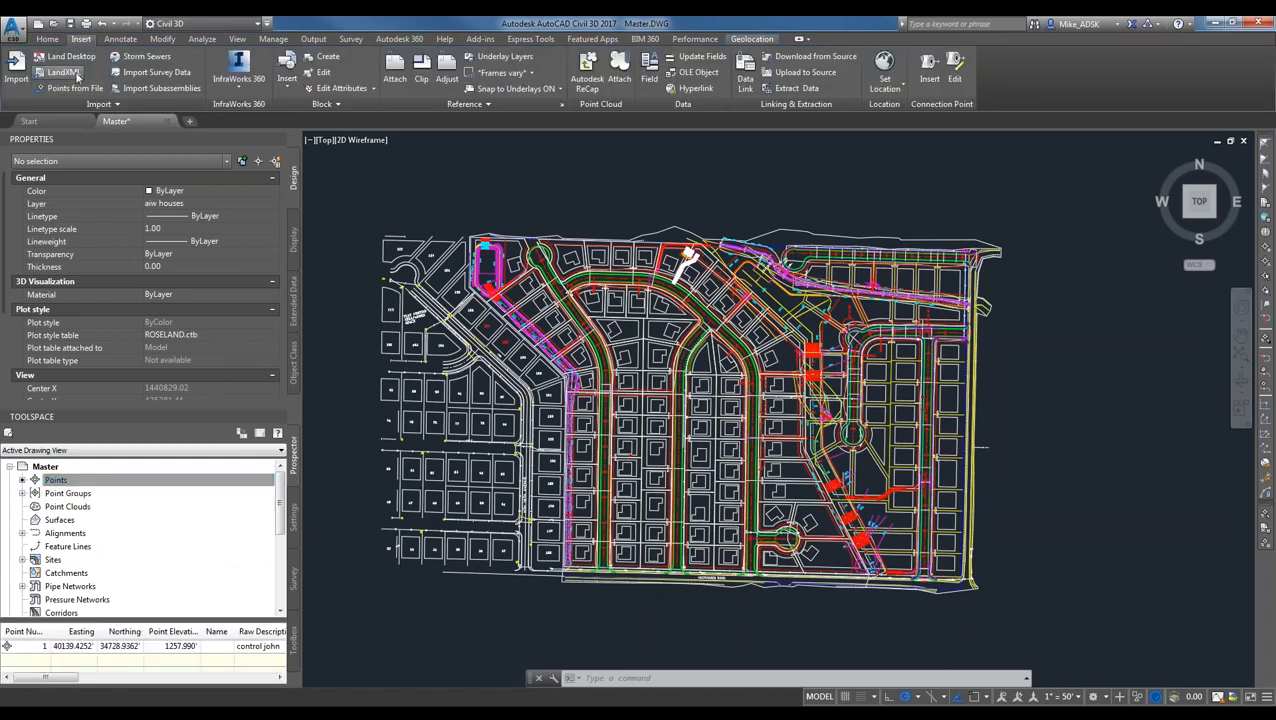
click(63, 73)
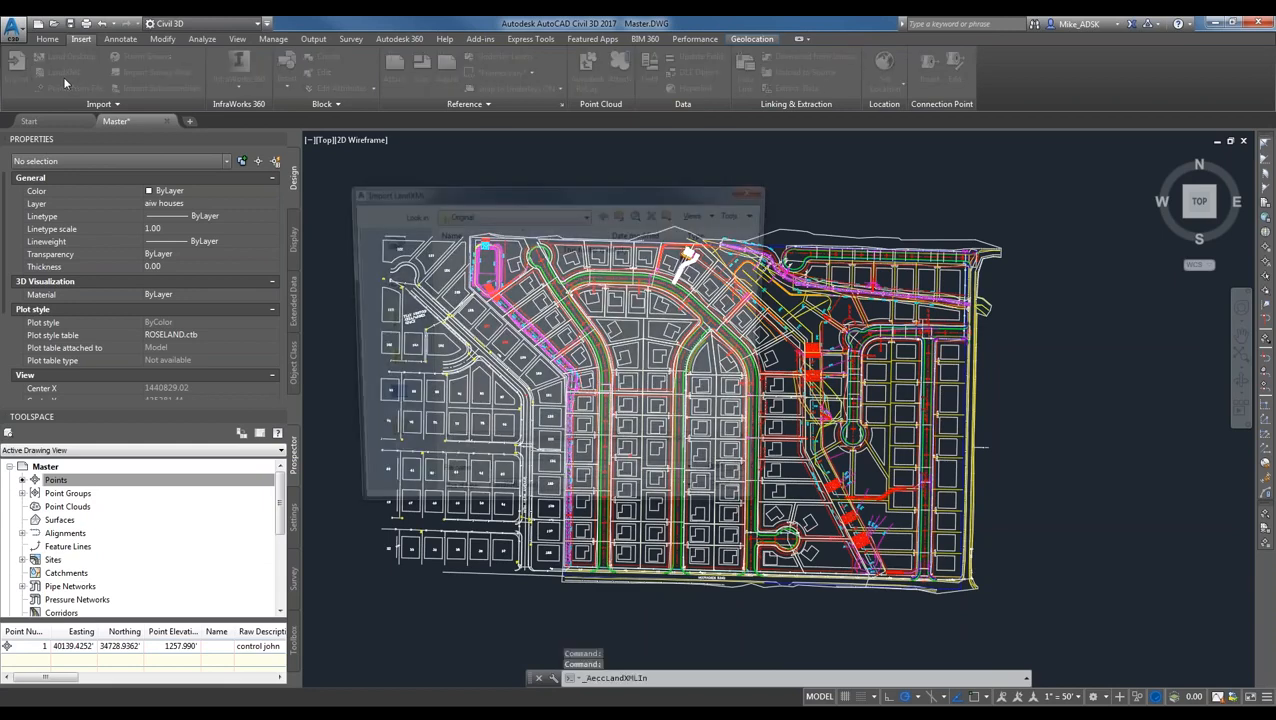
key(Escape)
- Select all the subdivision linework with a window and hide the selected objects
click(357, 197)
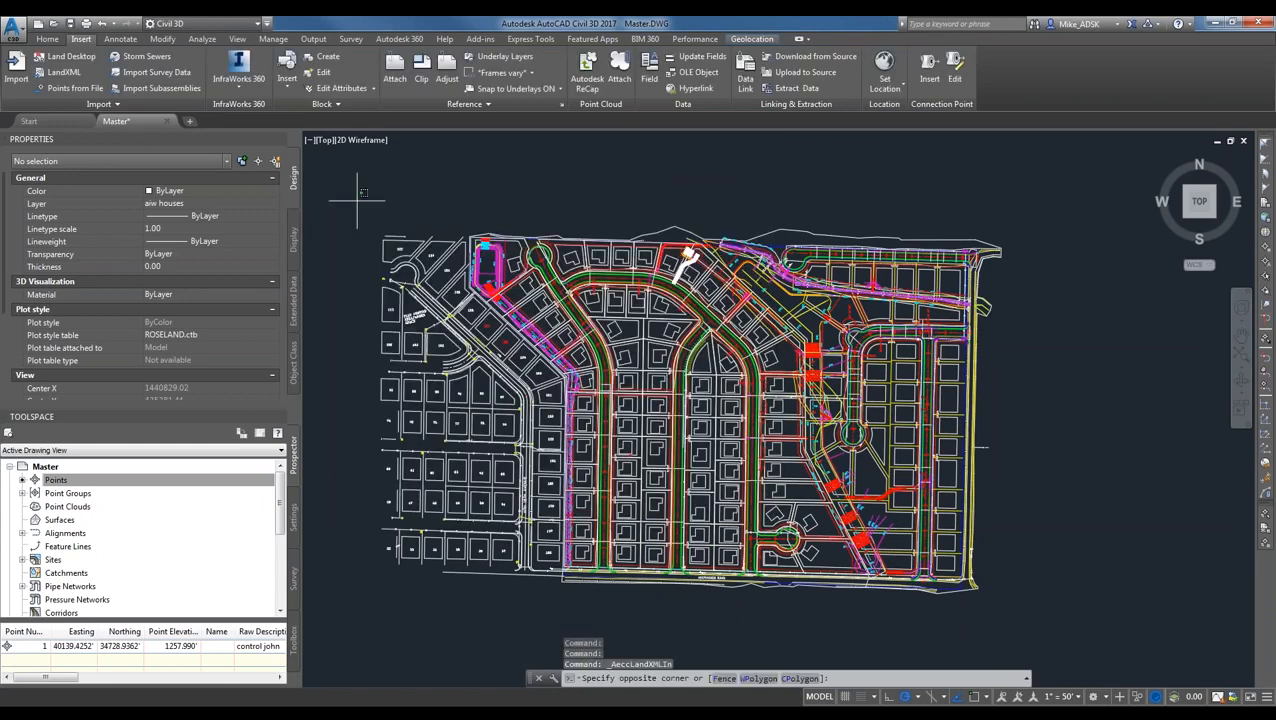
click(1077, 658)
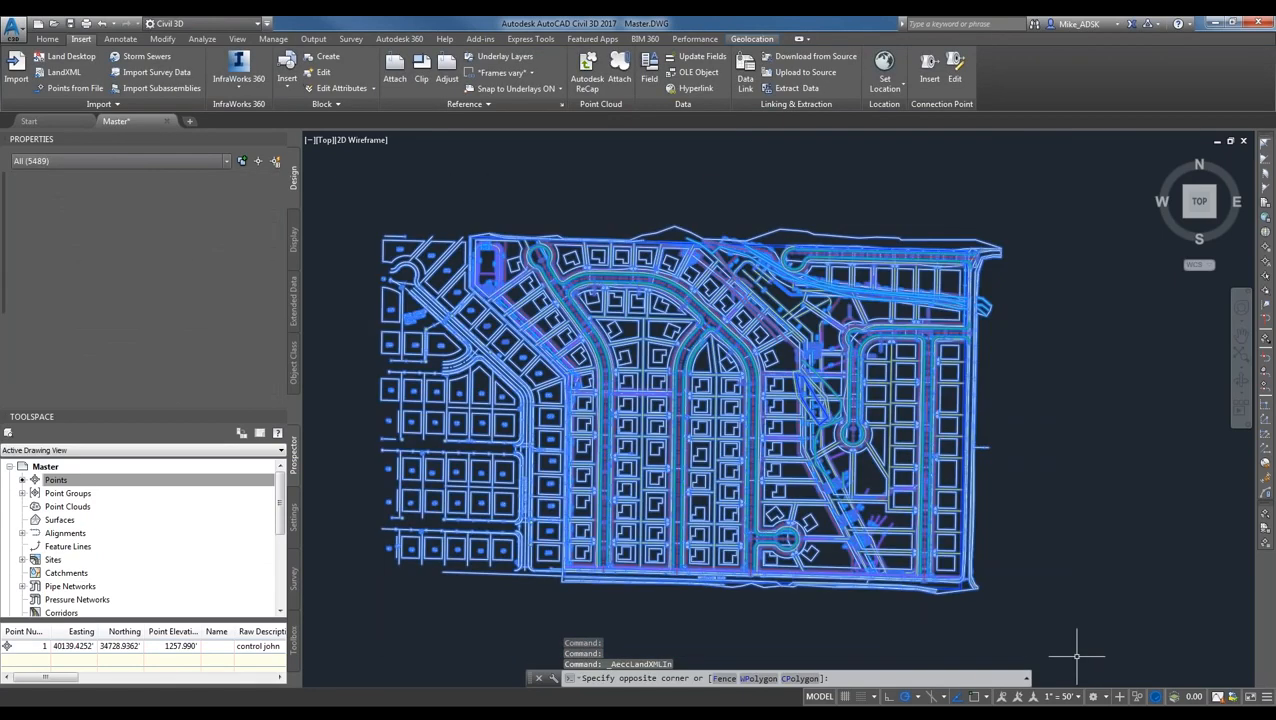
right_click(885, 428)
mouse_move(957, 468)
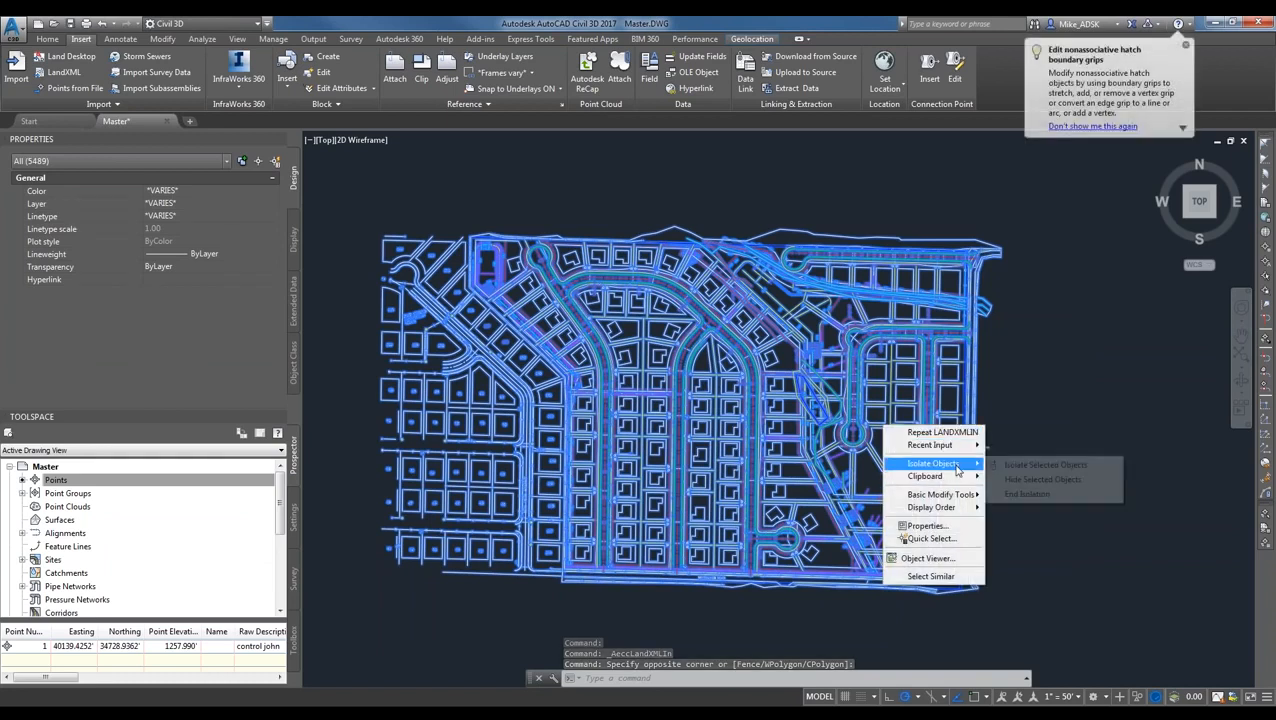
click(1022, 480)
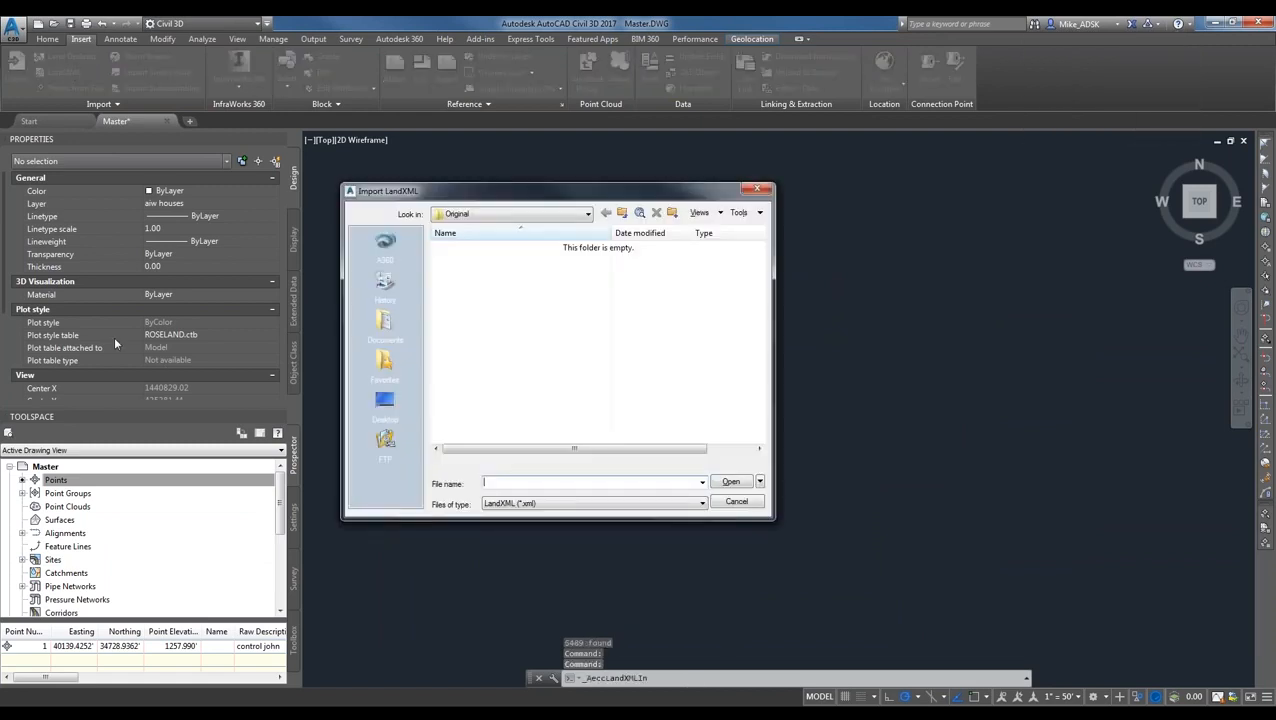
- Import the LandXML file with its CgPoints from the Live Webinar folder on the Desktop
click(386, 402)
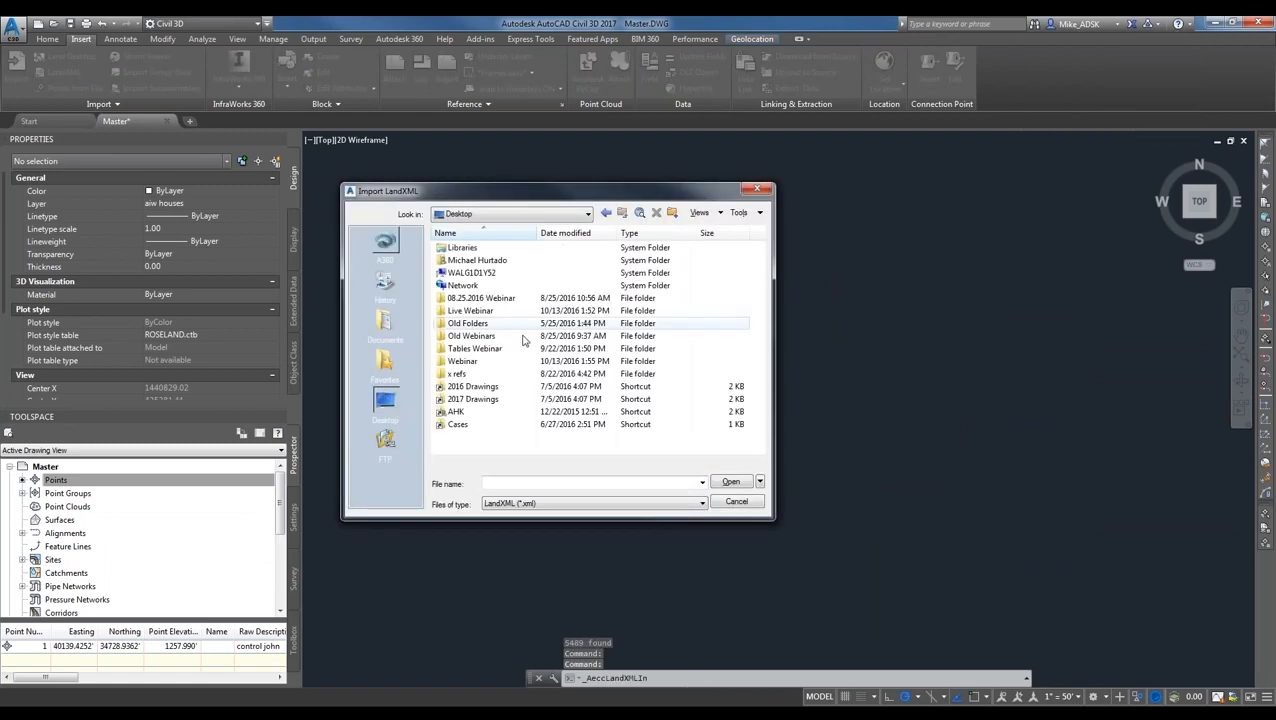
double_click(490, 312)
double_click(509, 248)
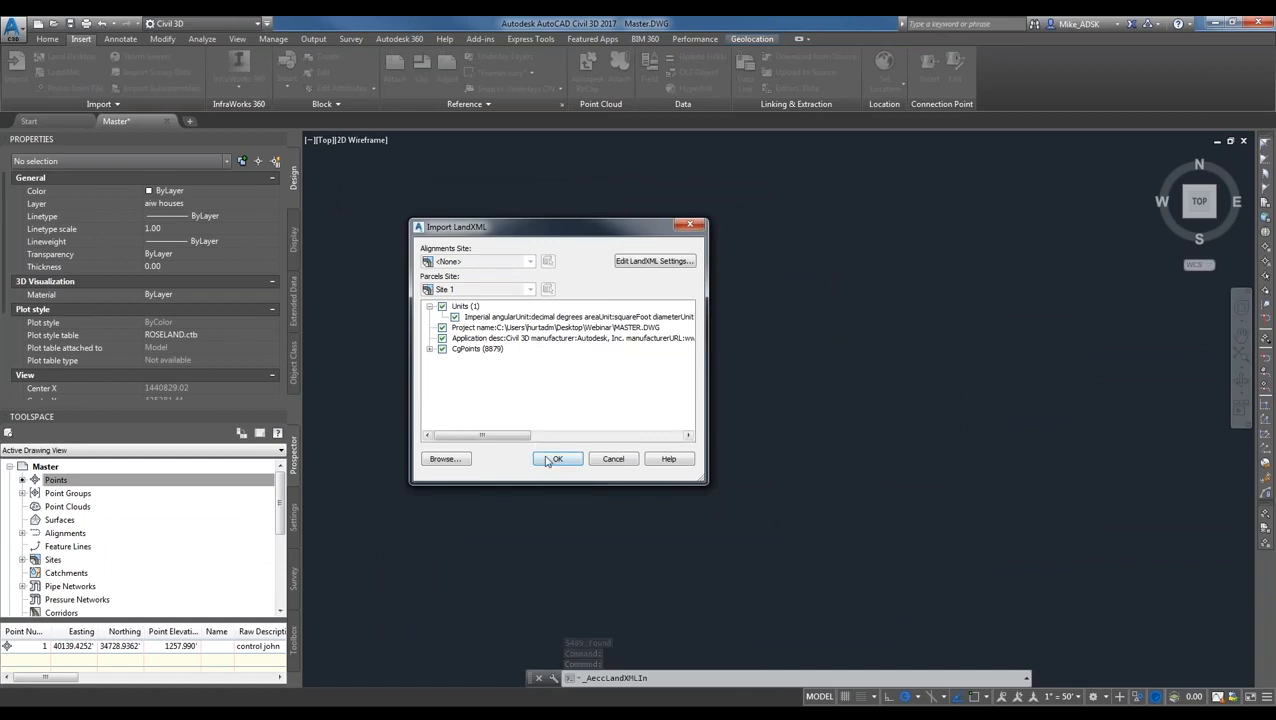
click(557, 455)
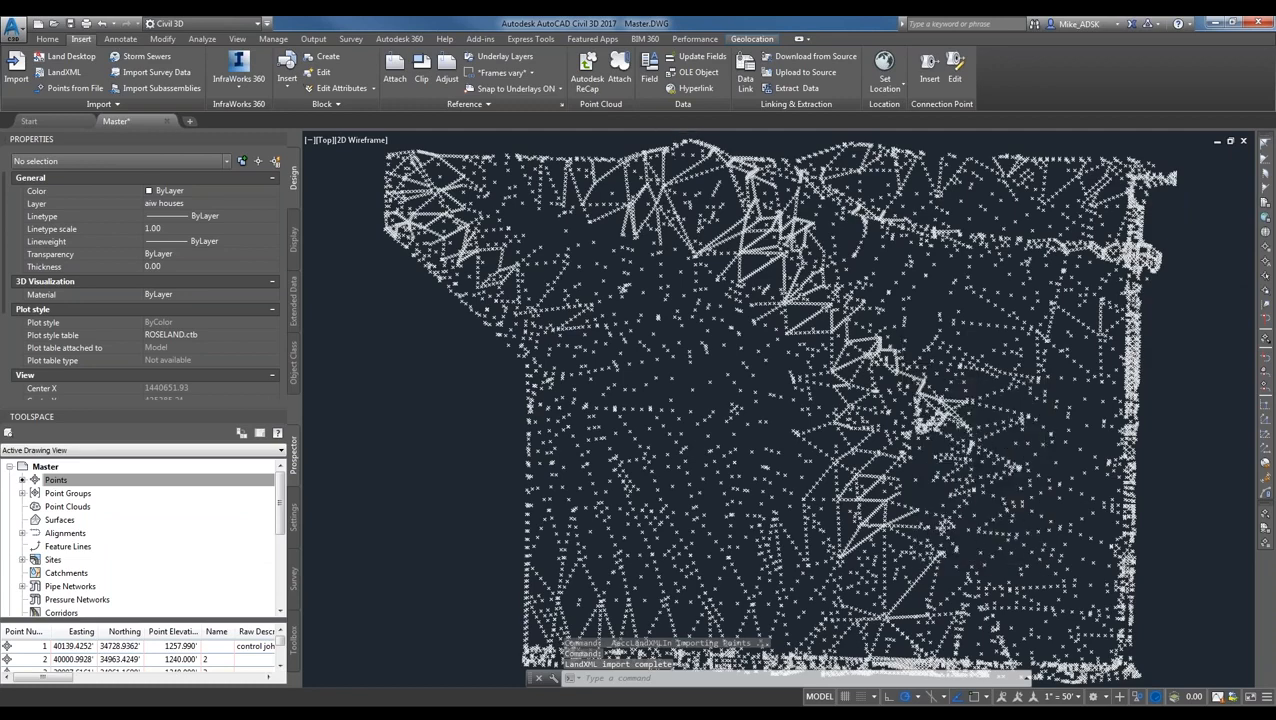
- Examine the properties of imported COGO point 4335, including its raw description, style, coordinate, data and annotation settings
scroll(737, 257, down, 2)
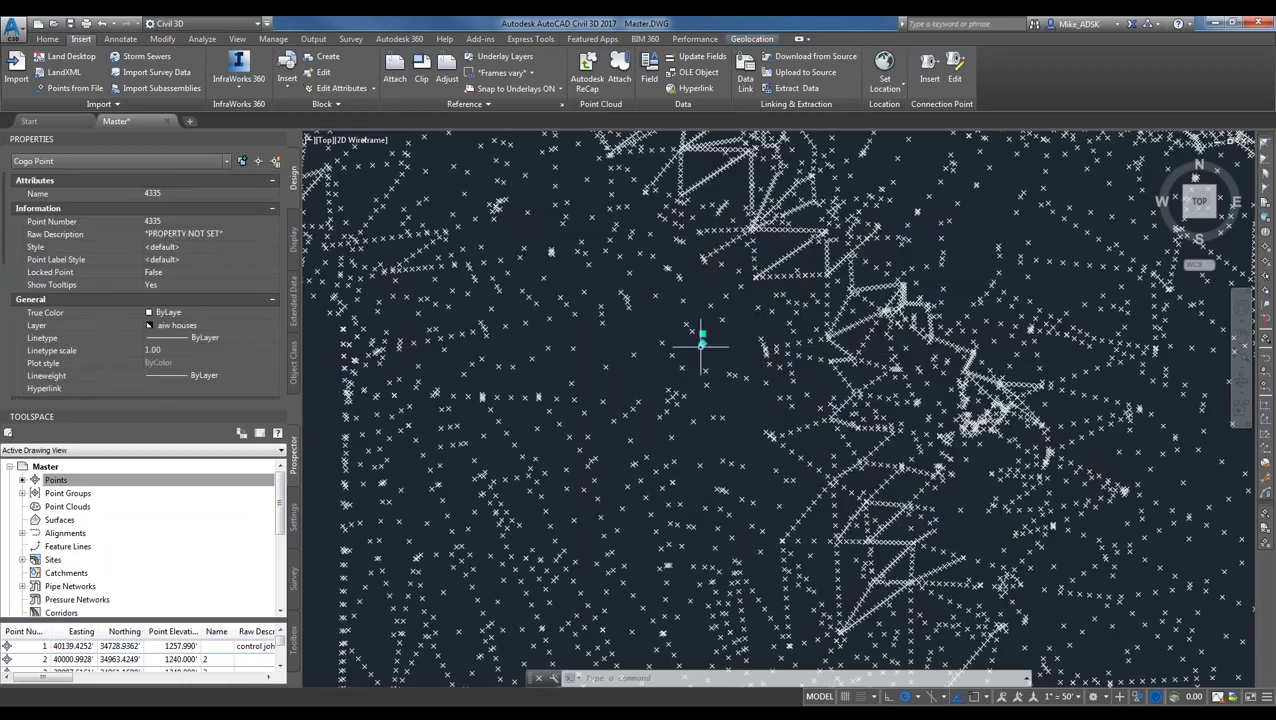
scroll(615, 312, up, 2)
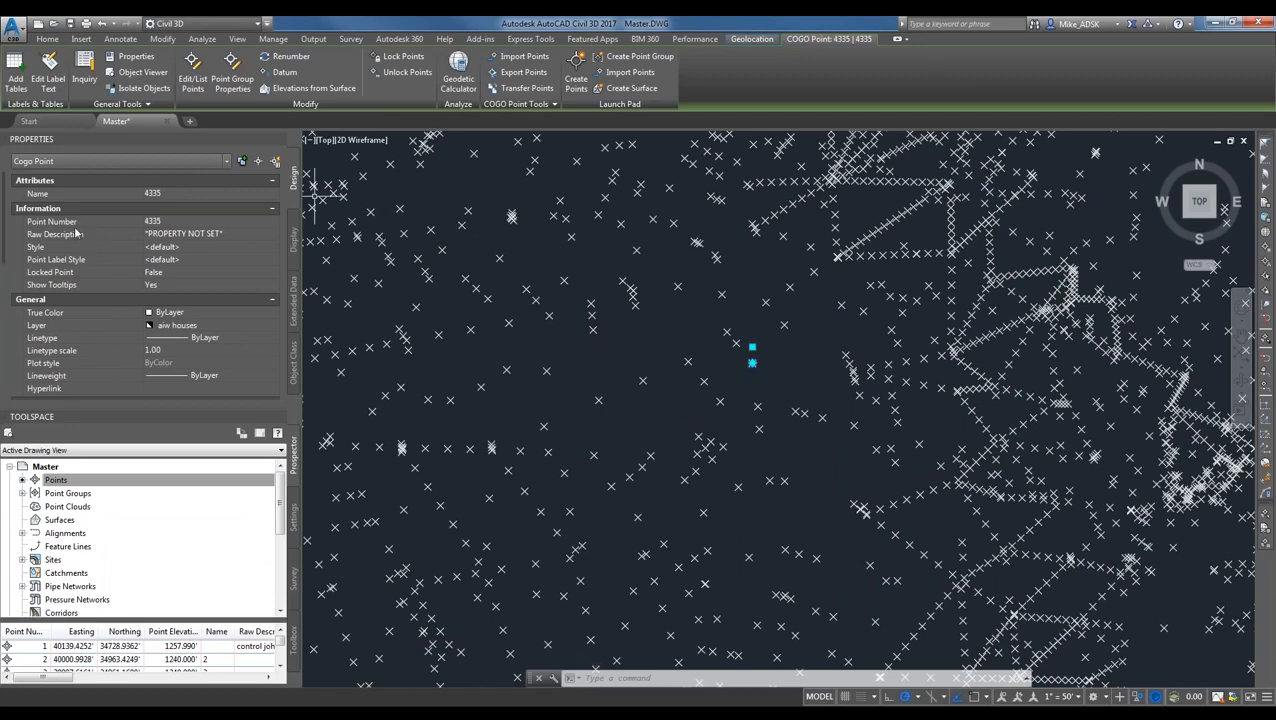
click(215, 247)
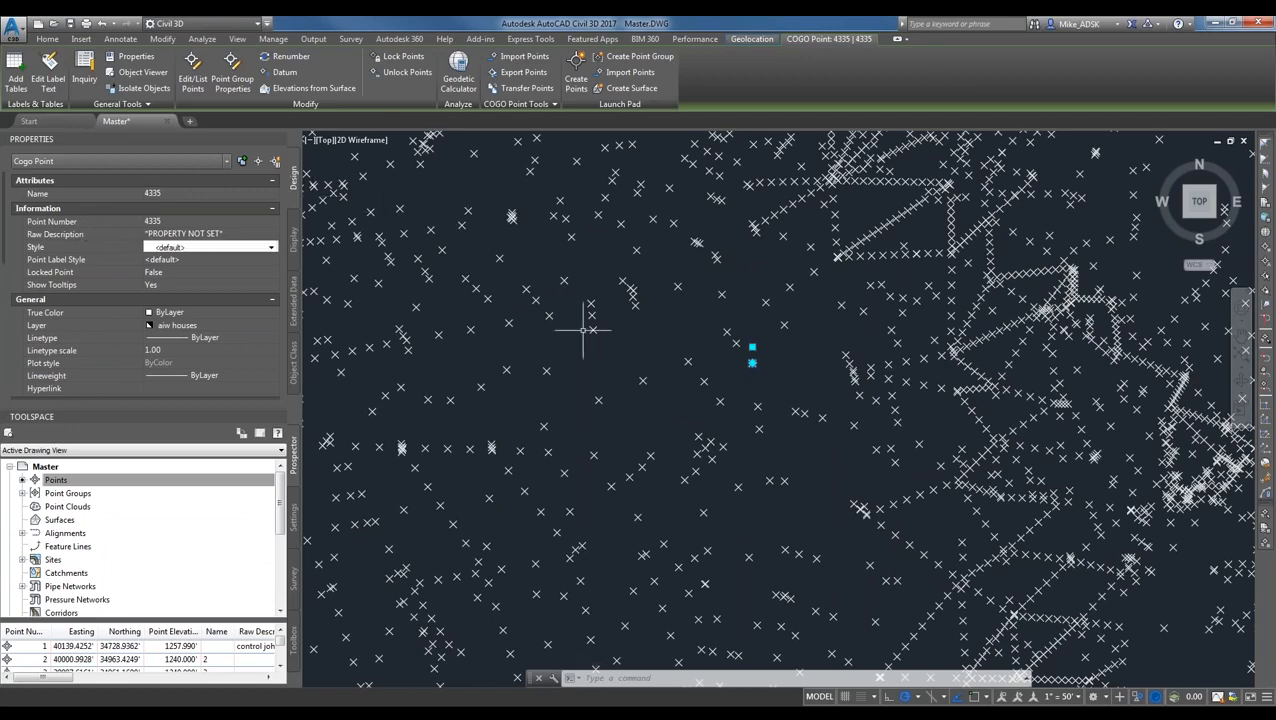
click(246, 234)
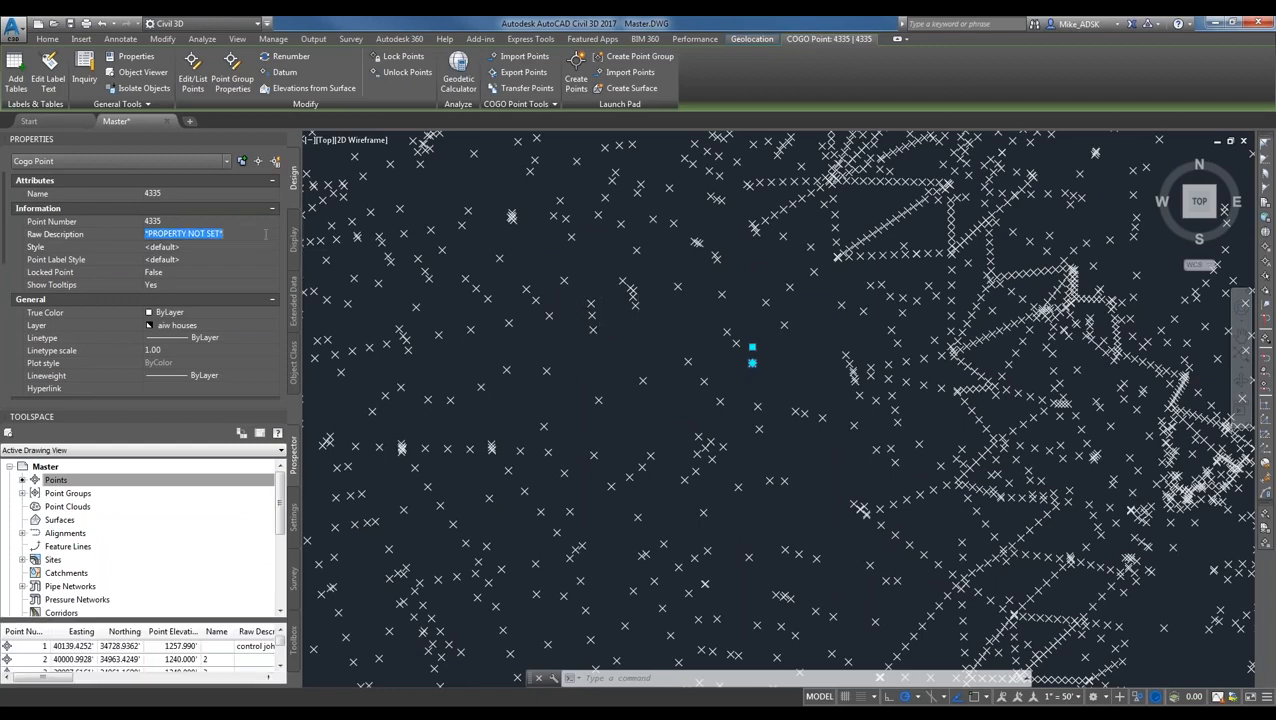
scroll(657, 282, down, 2)
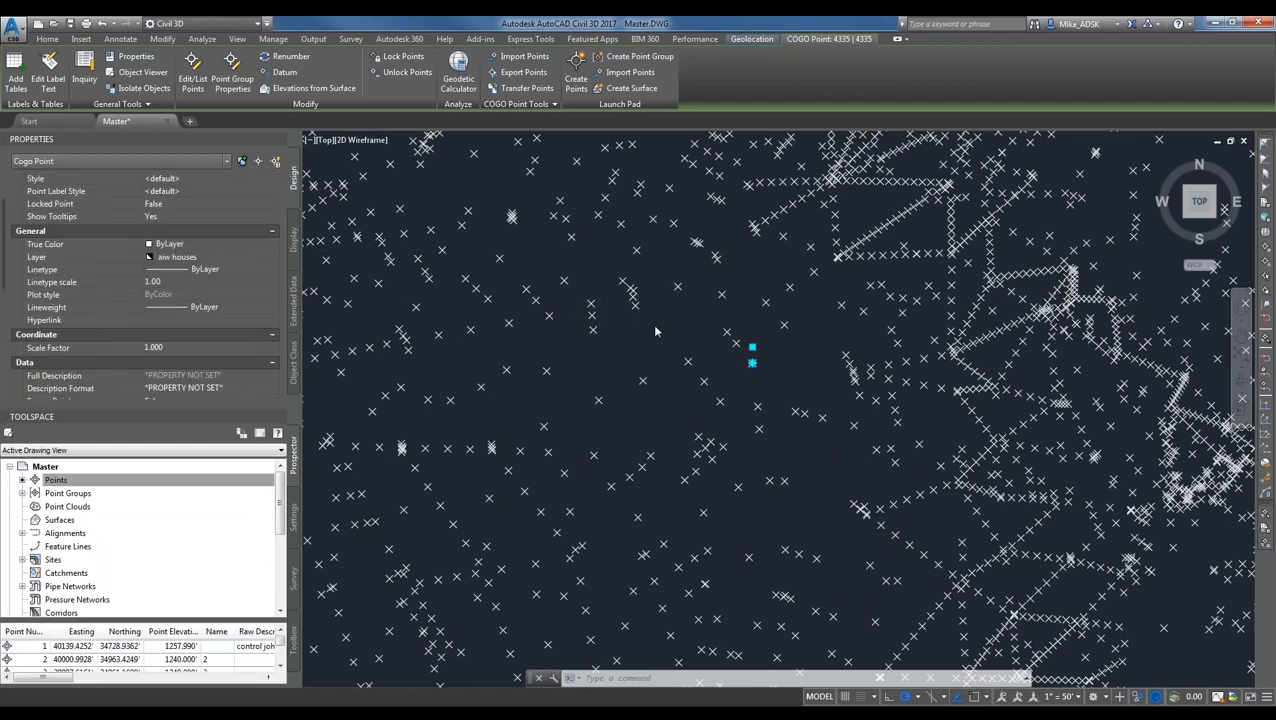
scroll(686, 345, down, 3)
scroll(683, 328, down, 6)
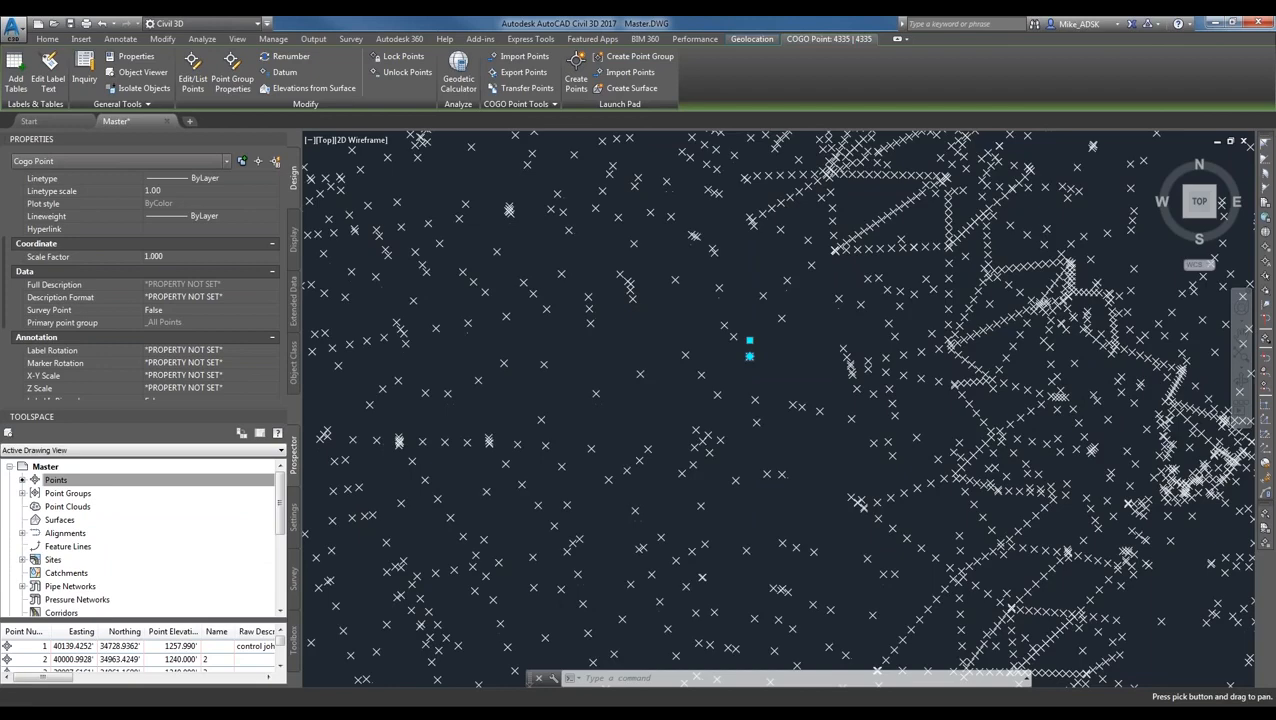
- Create a new point group named EG
click(90, 485)
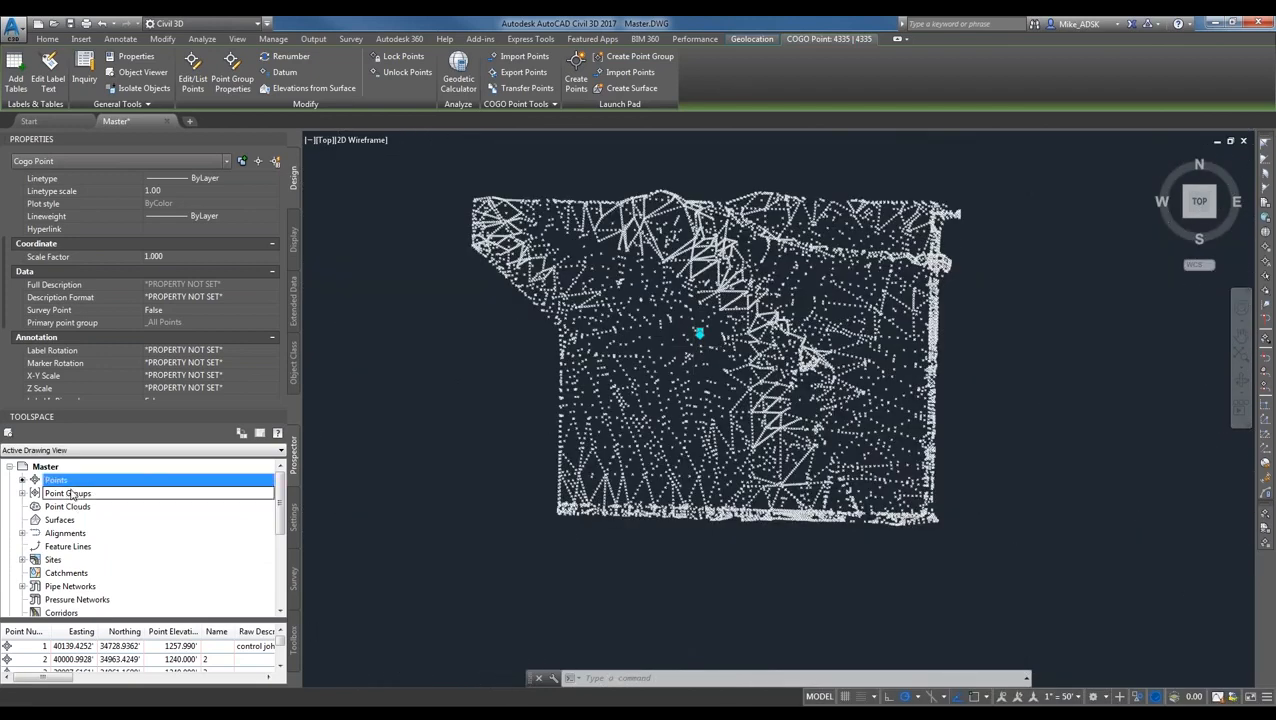
click(72, 493)
right_click(72, 493)
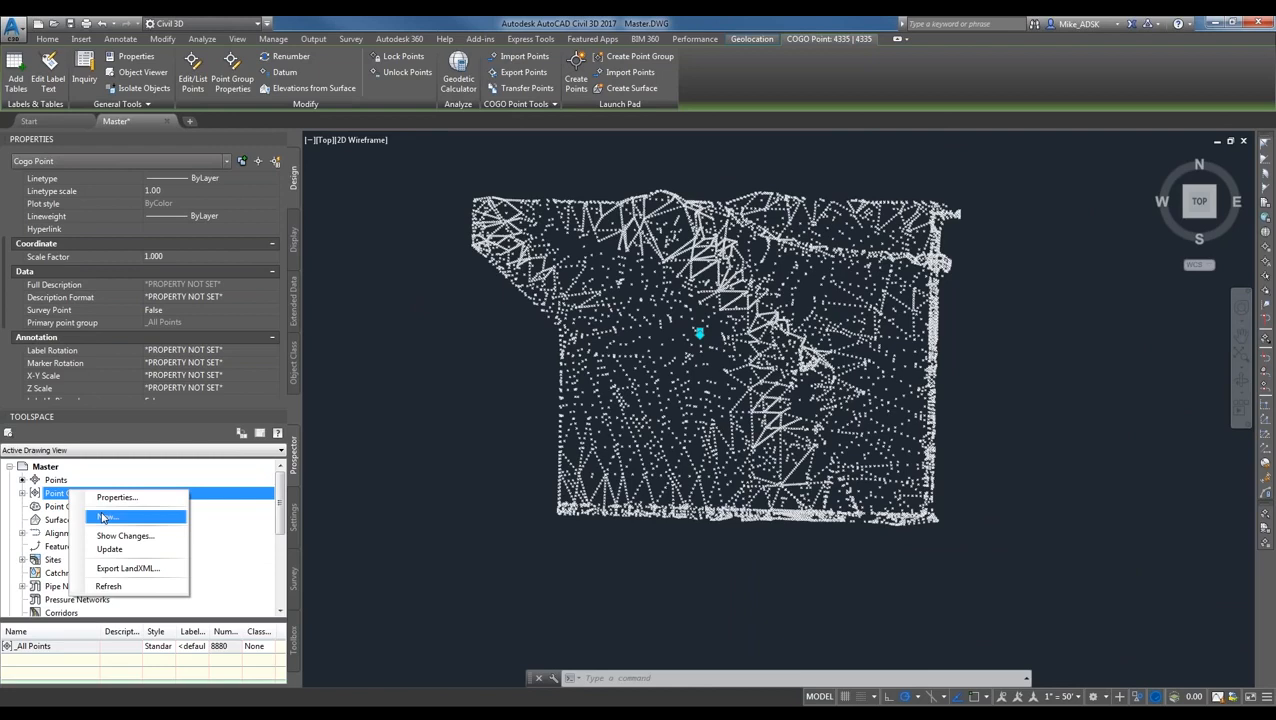
click(158, 519)
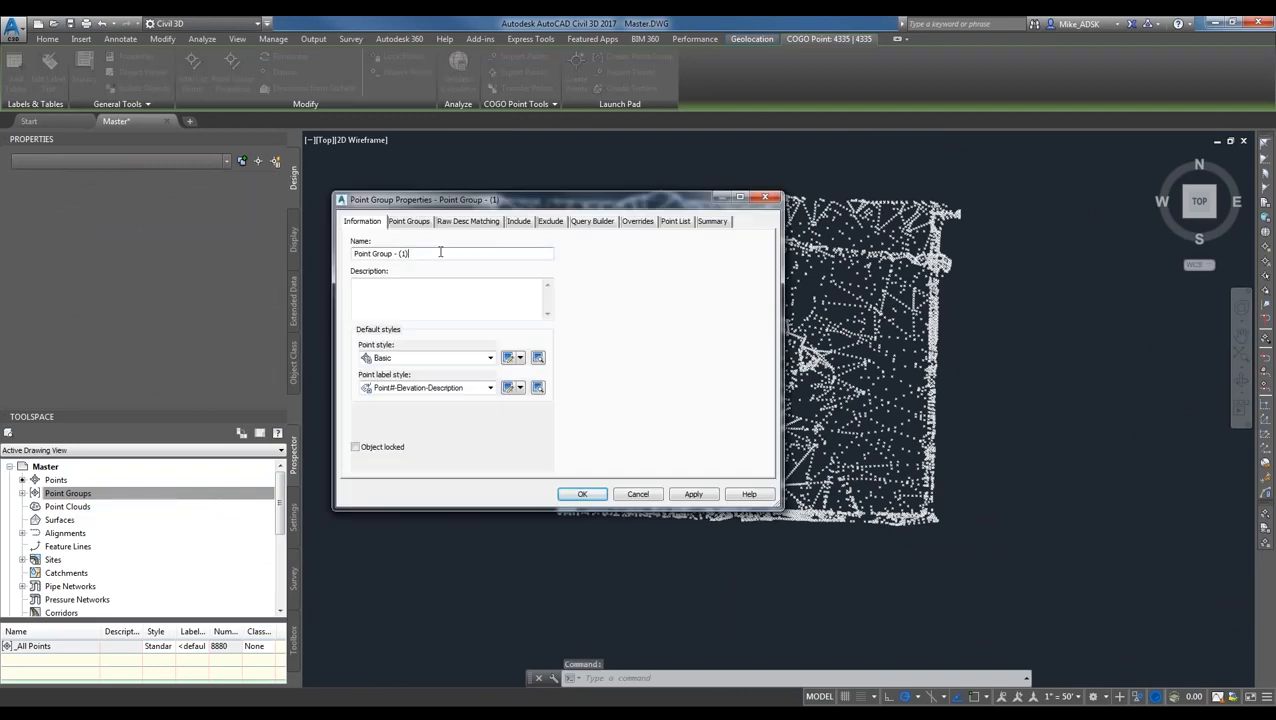
drag(449, 255, 353, 254)
key(BackSpace)
text(EG)
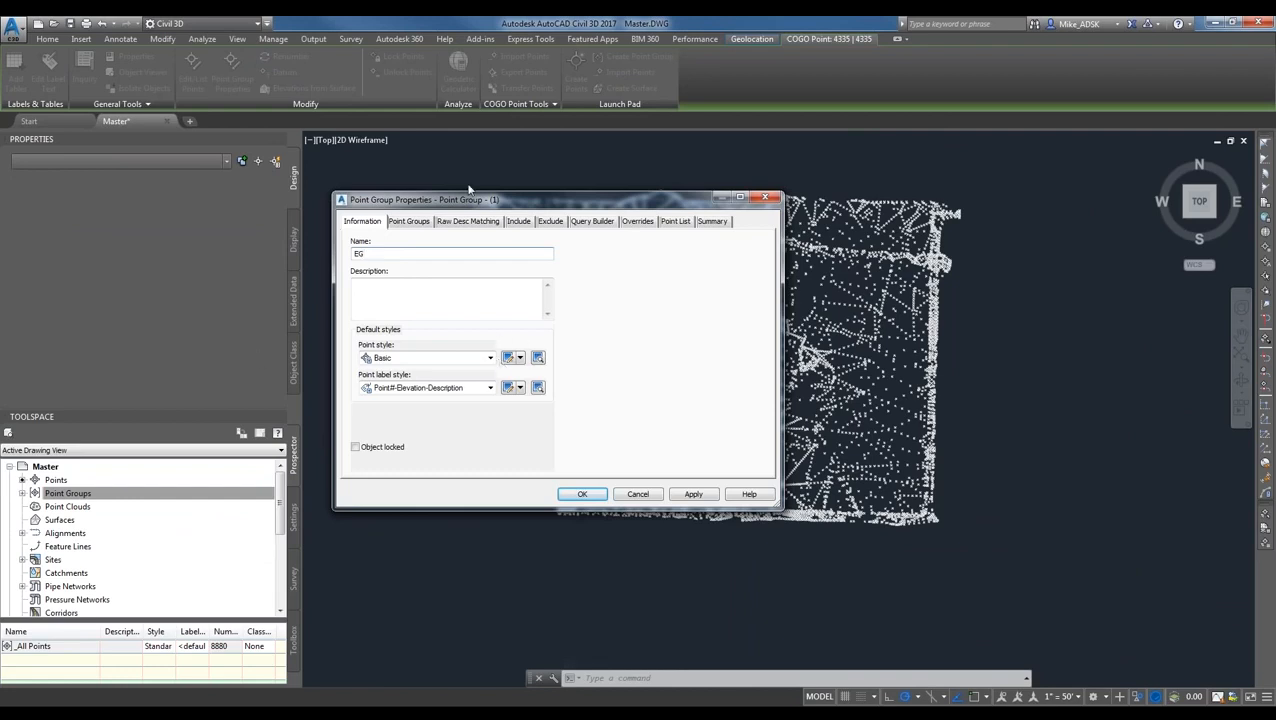
click(434, 359)
click(434, 359)
- Include points by number in the EG group, window-selecting all the imported points in the drawing, and apply the group
click(518, 223)
click(383, 249)
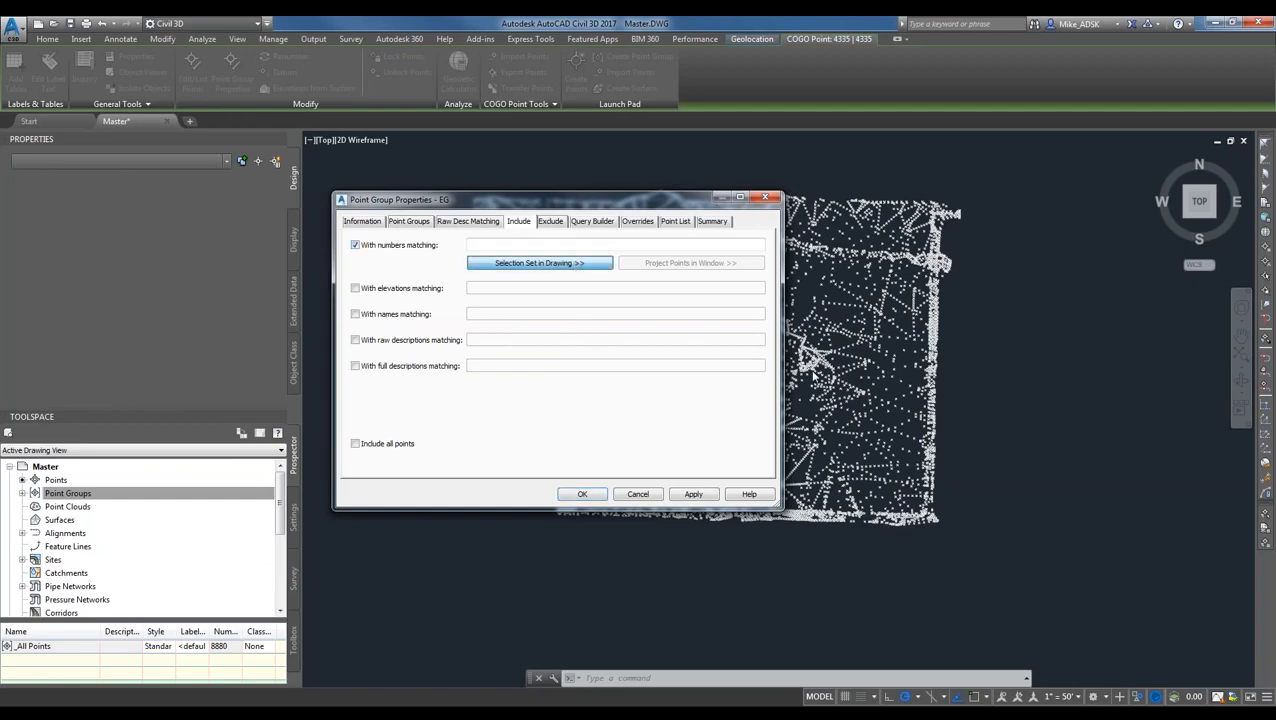
click(540, 263)
click(434, 166)
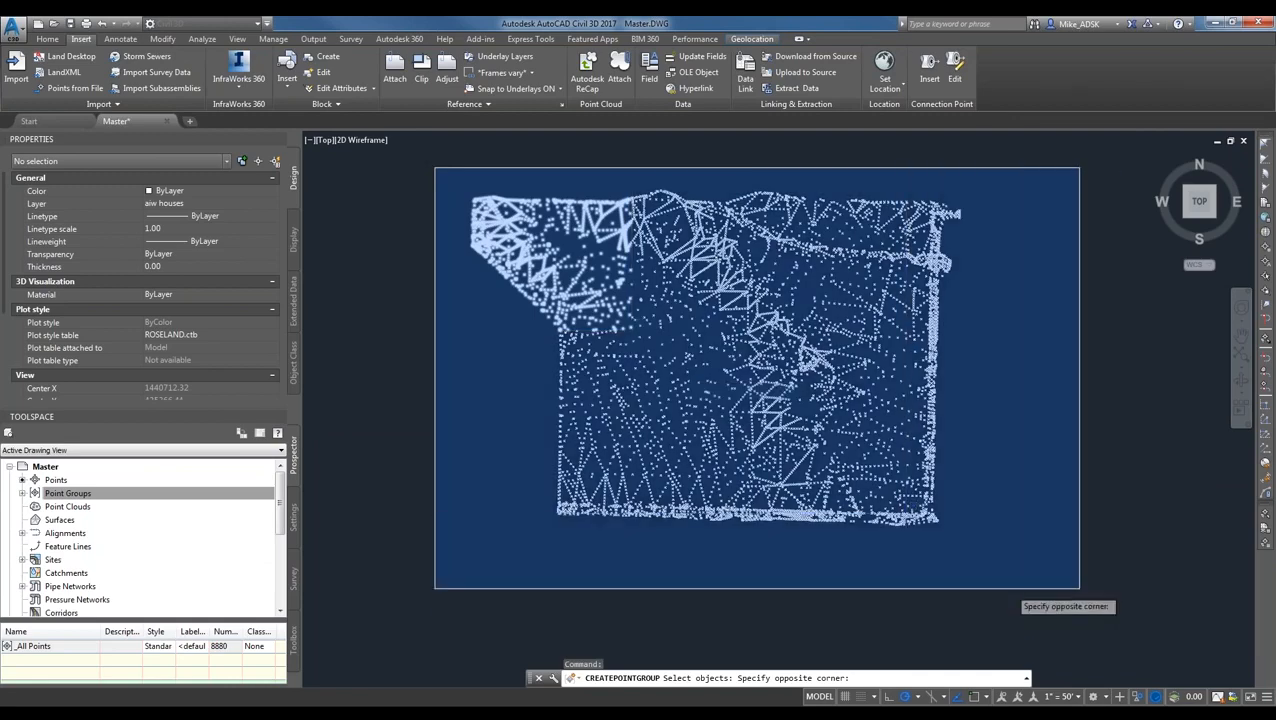
click(1080, 589)
key(Return)
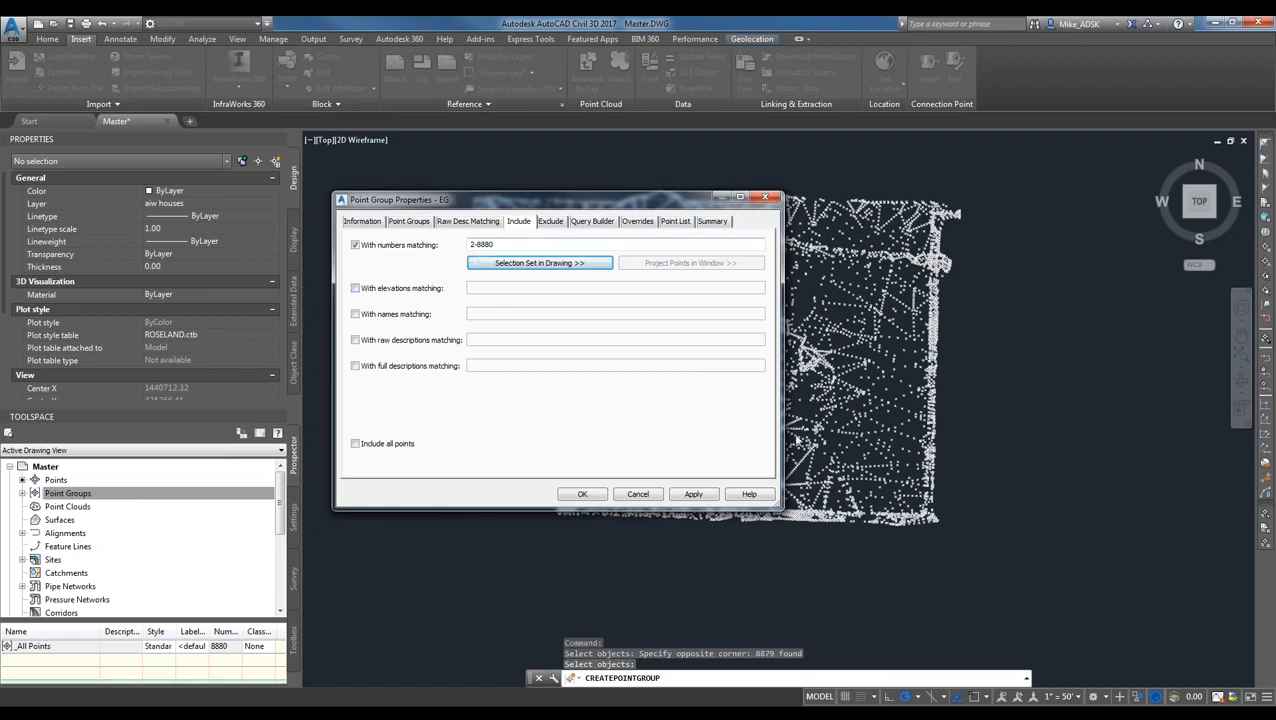
click(693, 494)
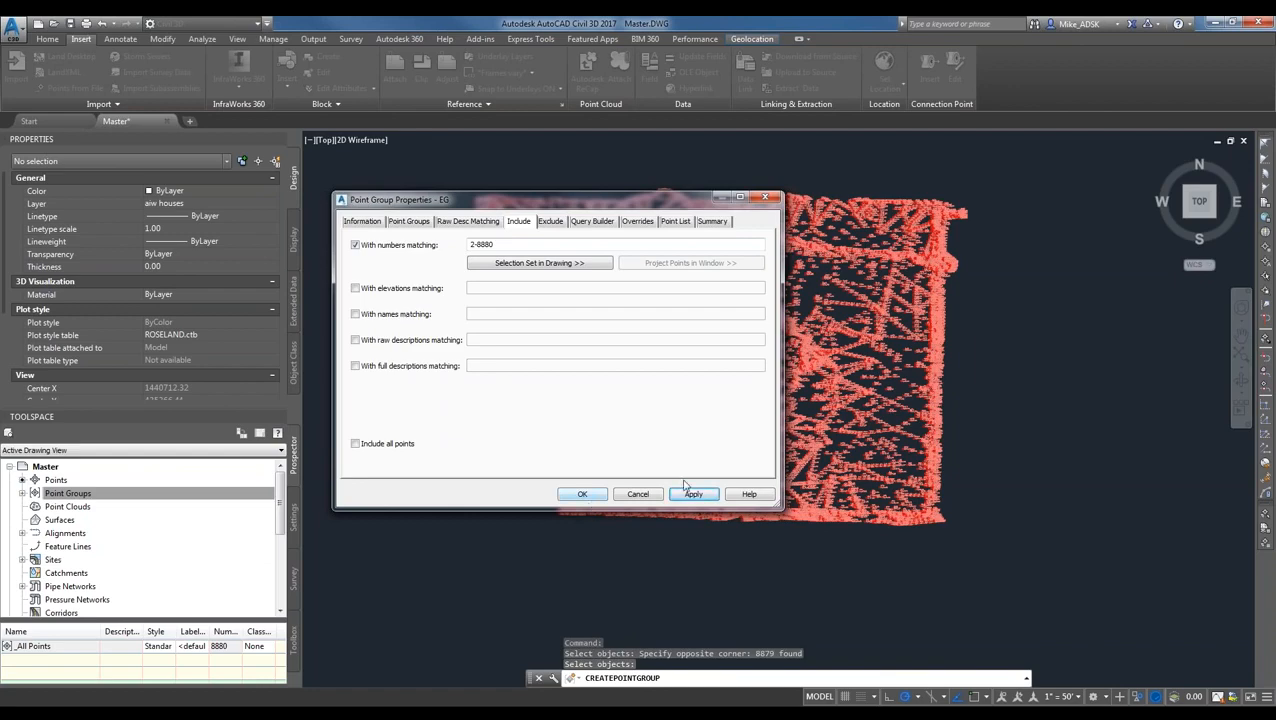
click(600, 495)
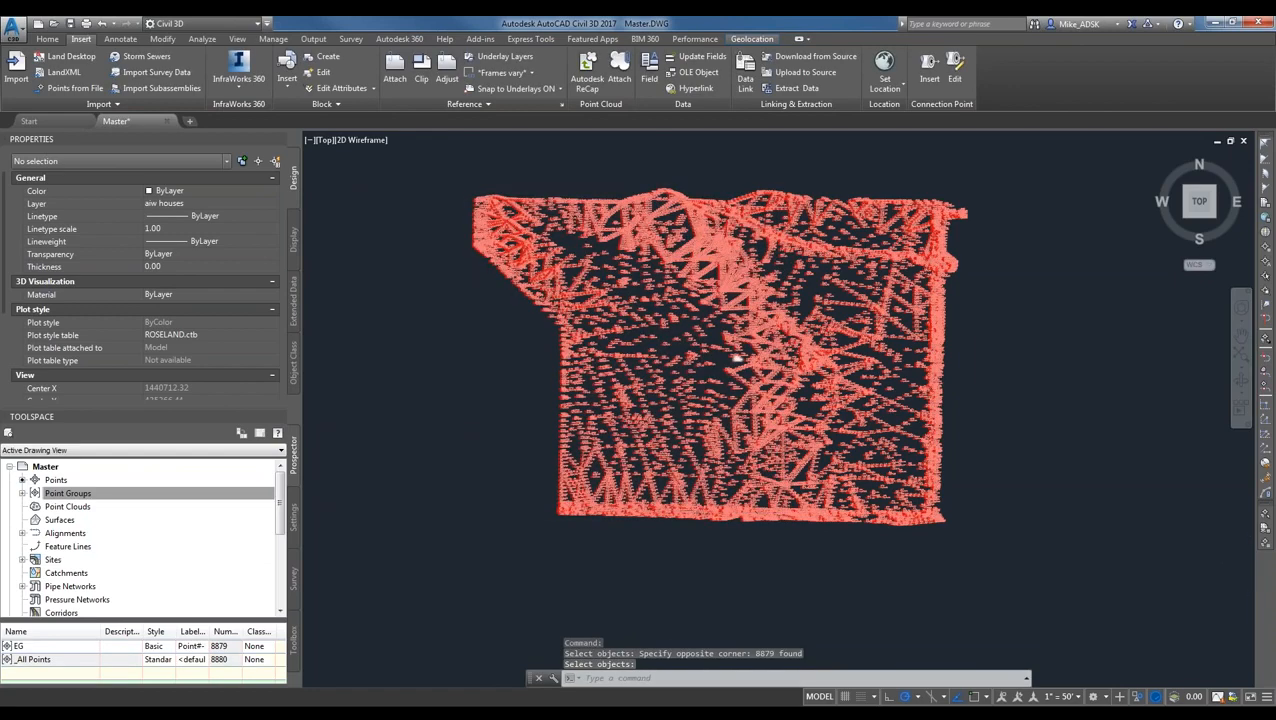
- Move the _All Points group to the top of the point group display order
scroll(698, 385, up, 5)
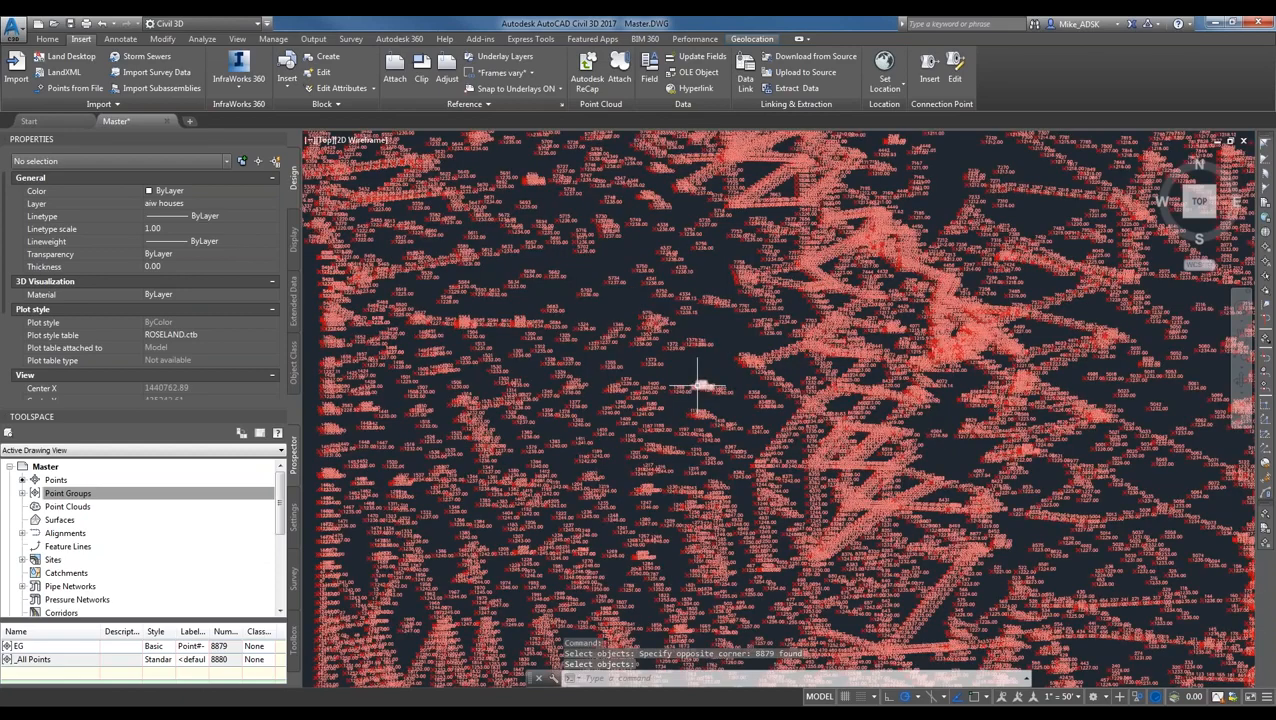
scroll(698, 385, up, 5)
click(67, 493)
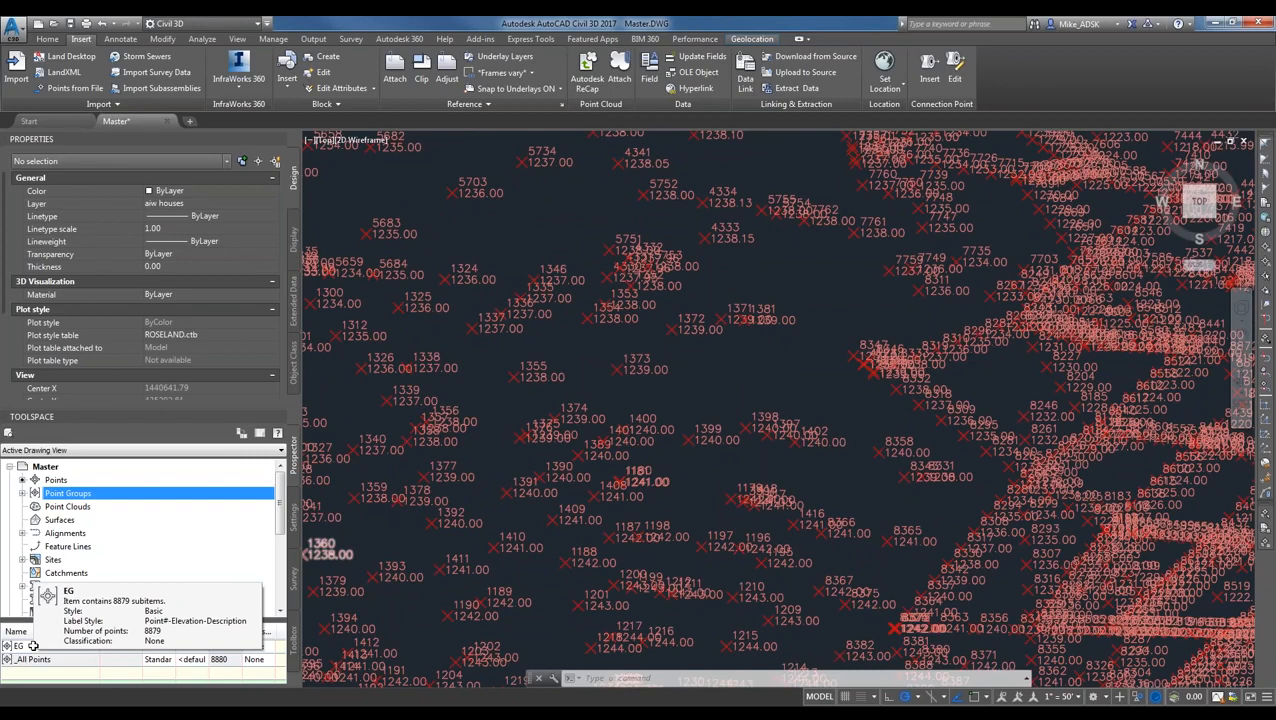
right_click(45, 646)
click(192, 511)
click(157, 493)
right_click(157, 493)
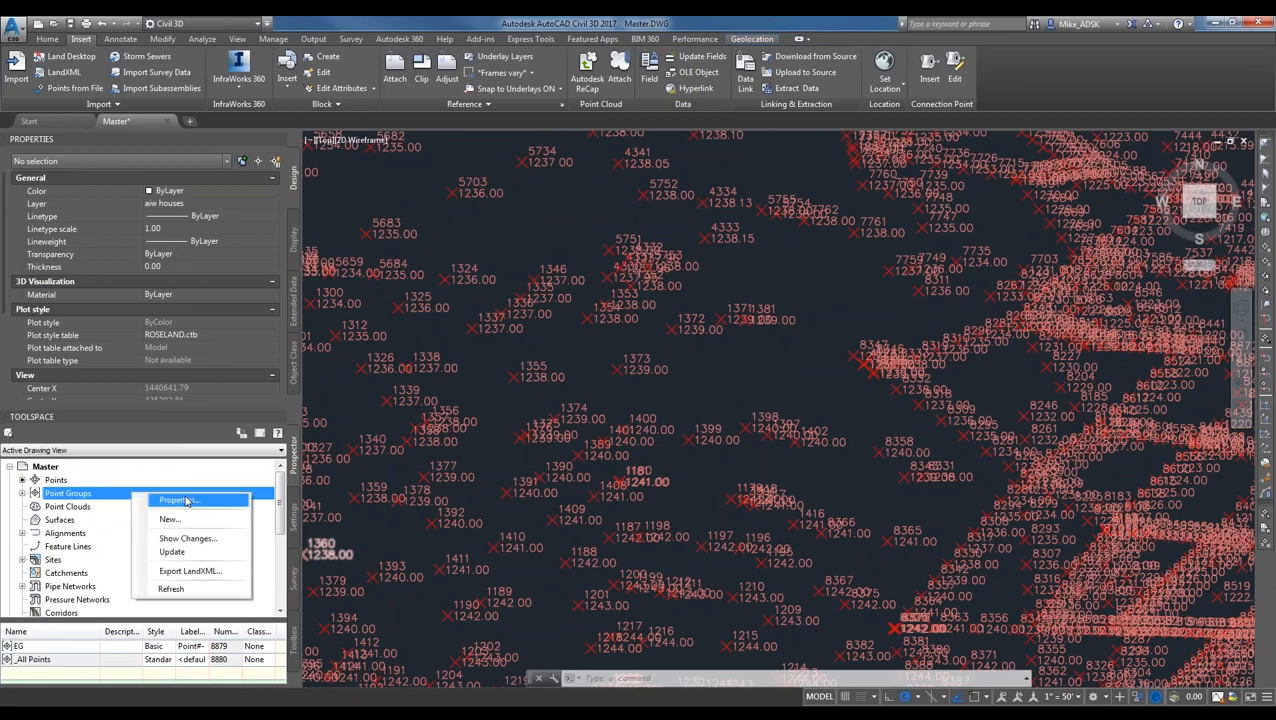
click(186, 501)
click(578, 346)
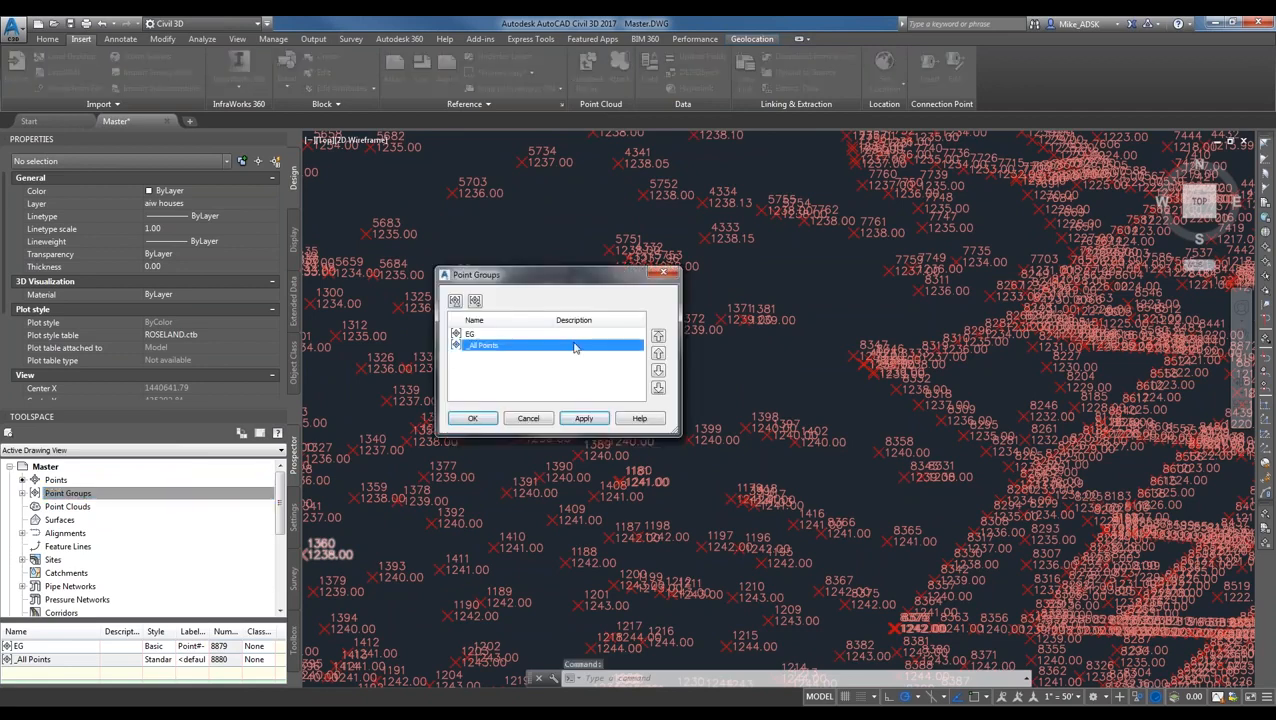
click(658, 337)
click(472, 419)
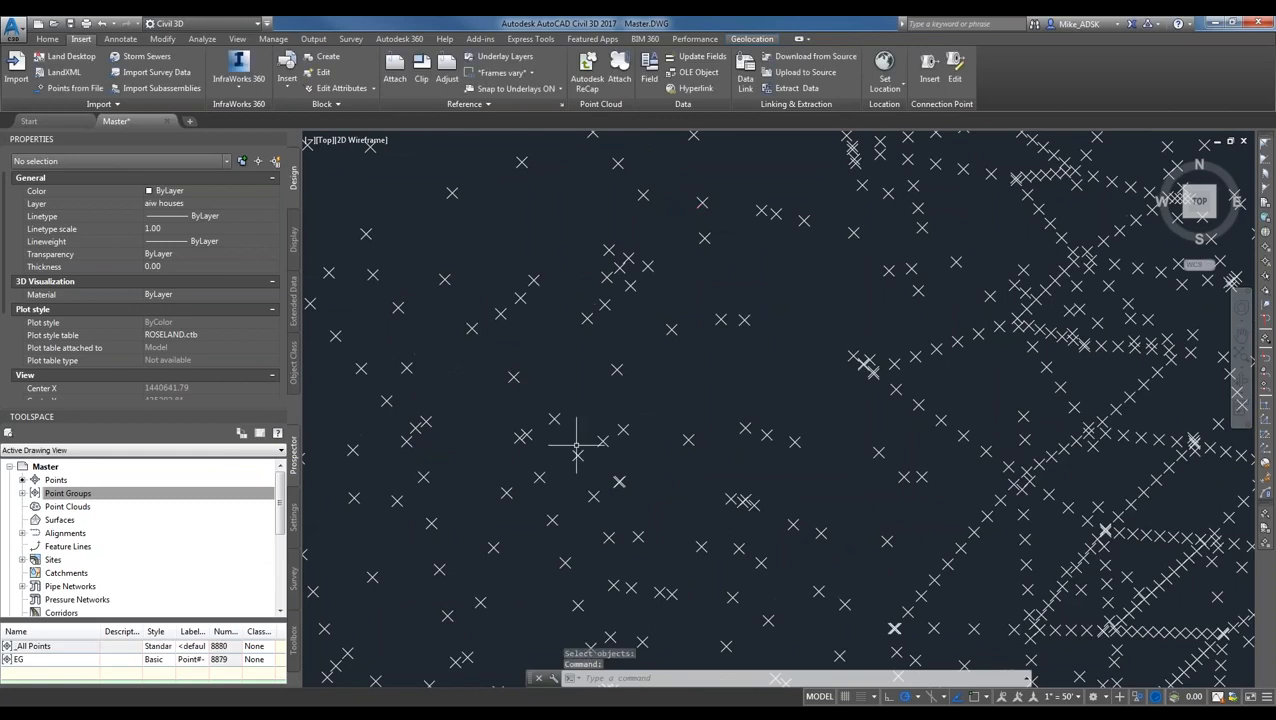
- Move the EG point group back above _All Points in the display order
click(80, 492)
right_click(88, 492)
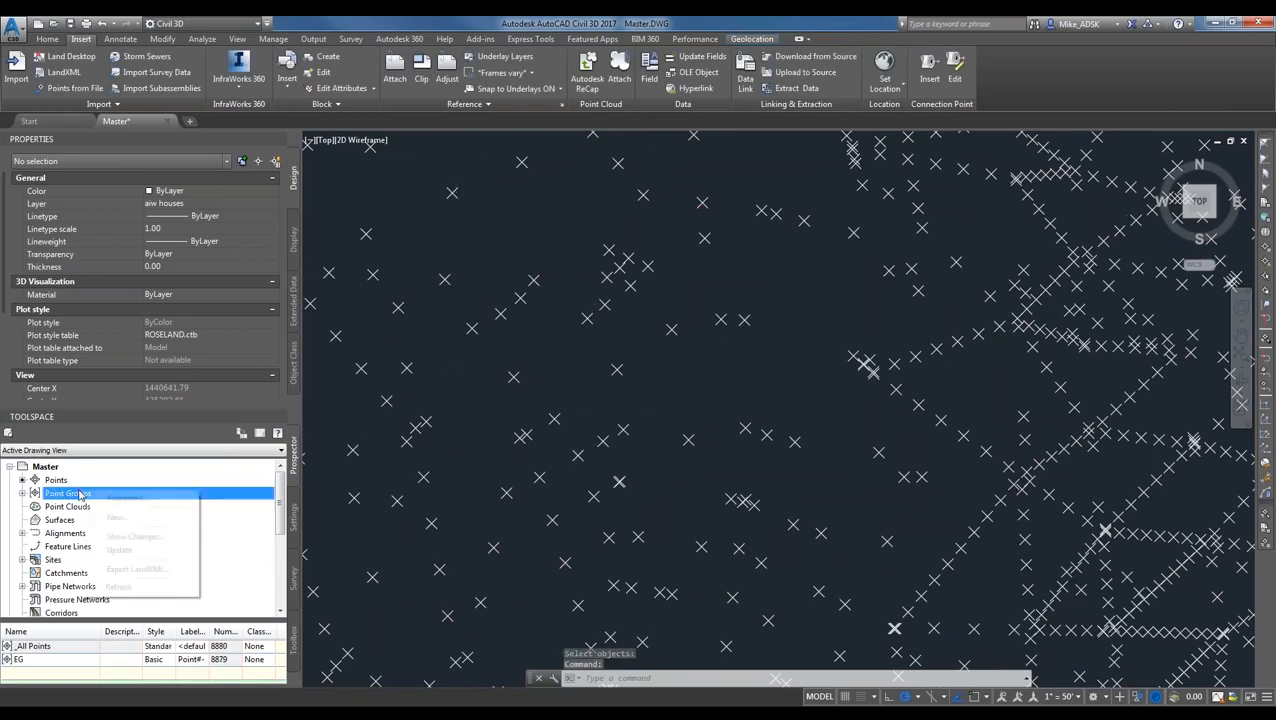
click(127, 498)
click(484, 346)
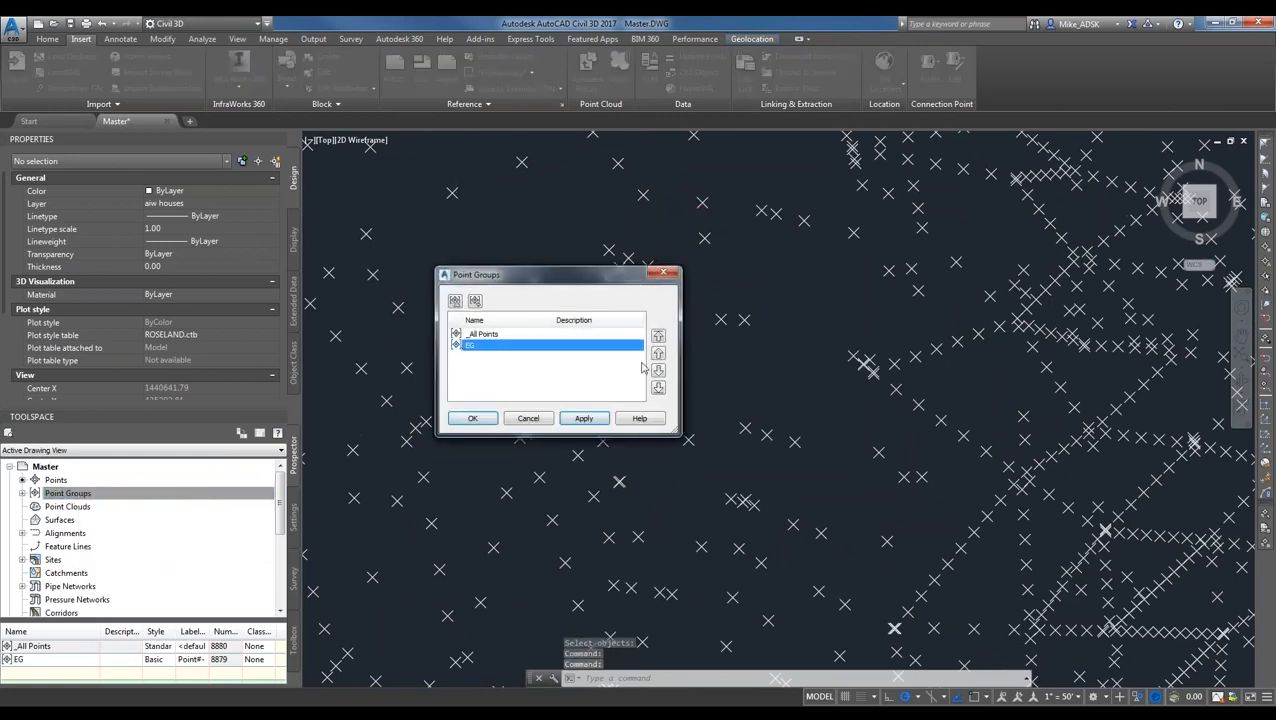
click(660, 352)
click(582, 420)
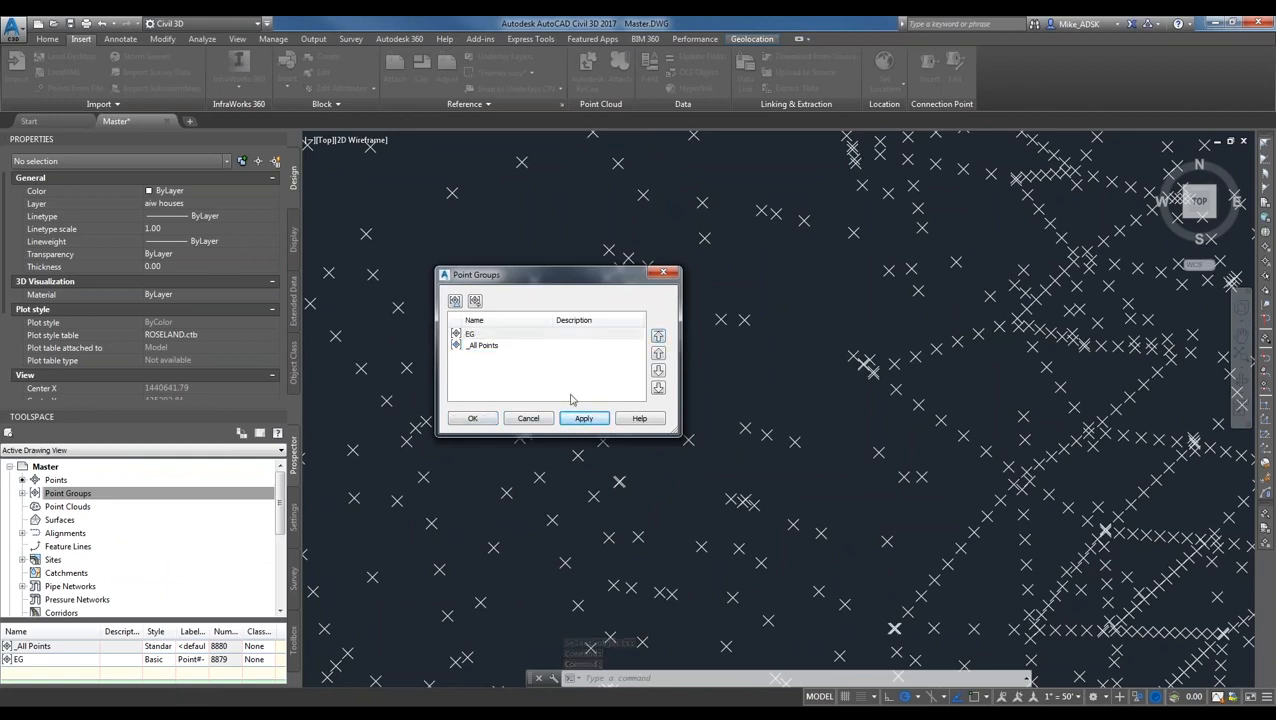
click(473, 419)
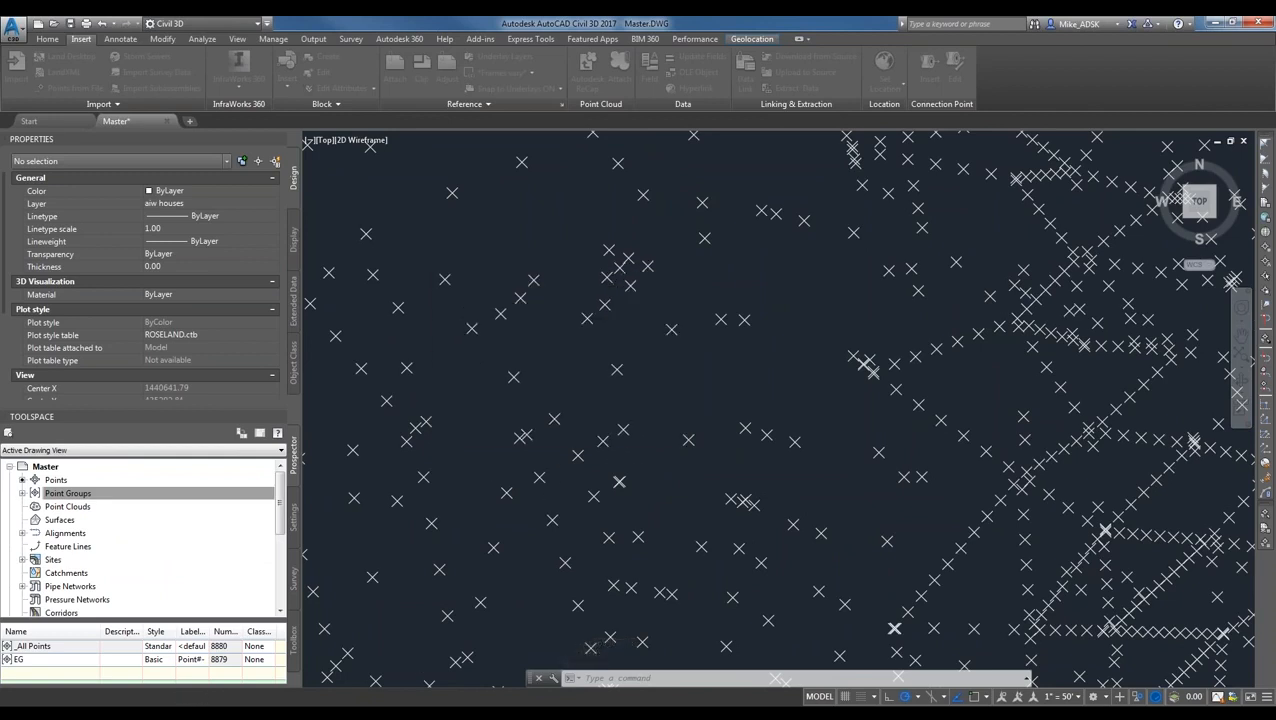
right_click(82, 496)
click(95, 504)
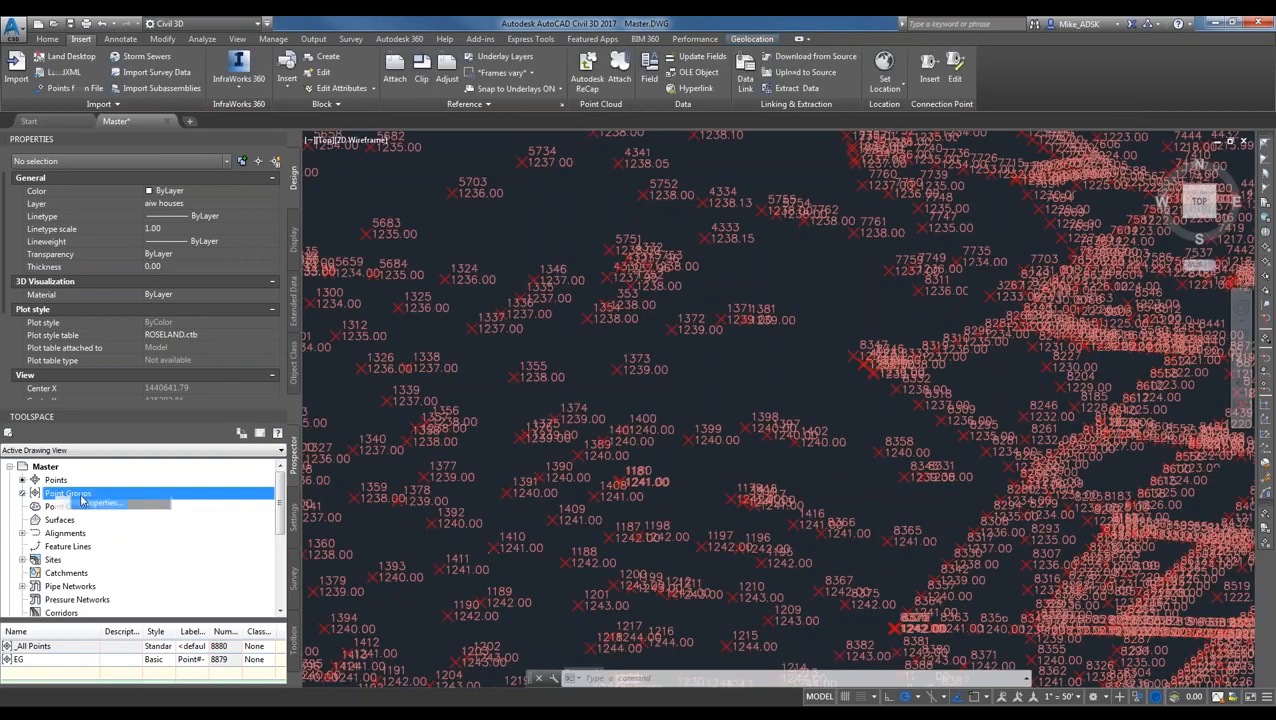
click(529, 420)
- Start a new point group and name it No Show
right_click(70, 494)
click(100, 498)
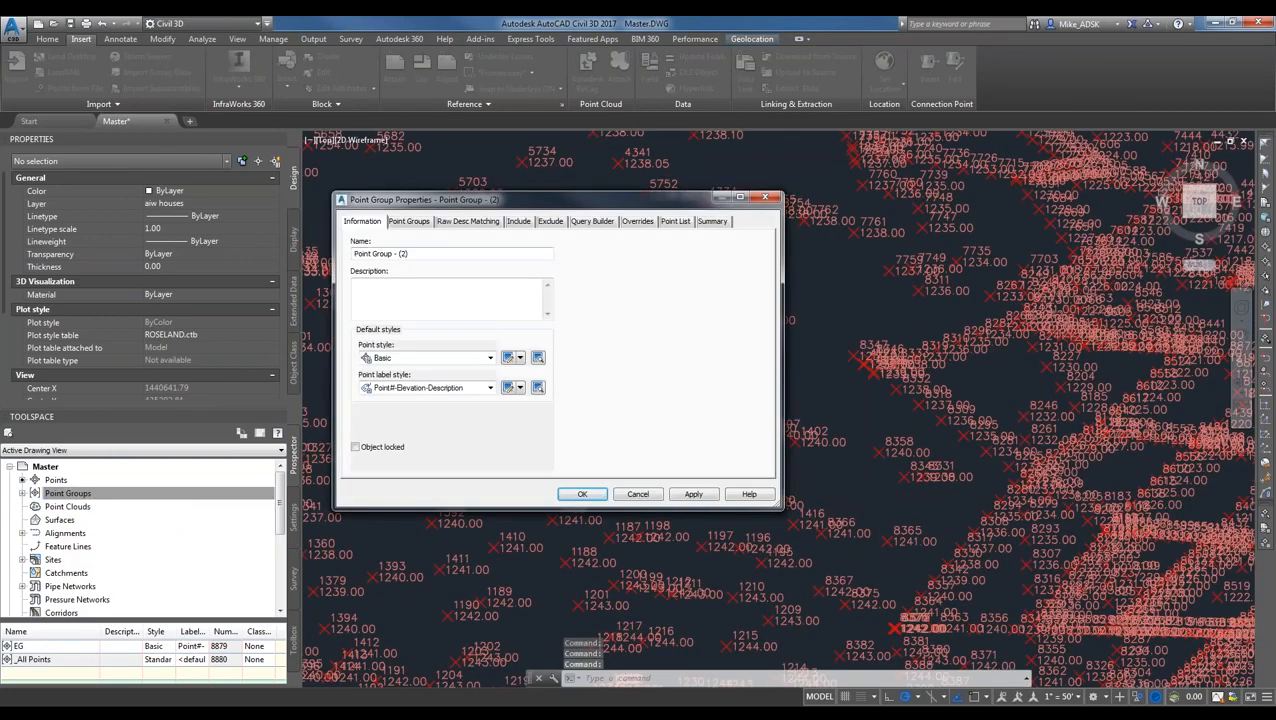
text(No Show)
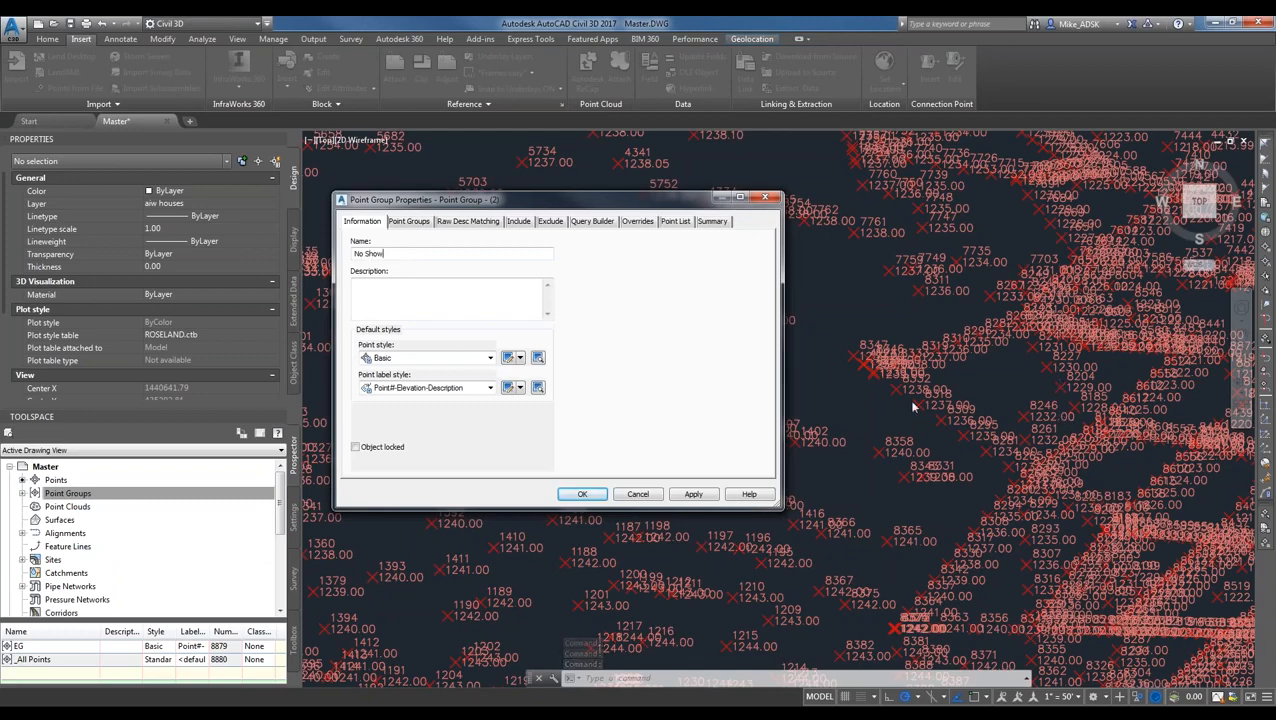
- Copy the group's Basic point style into a new style named No Show
click(490, 358)
click(520, 358)
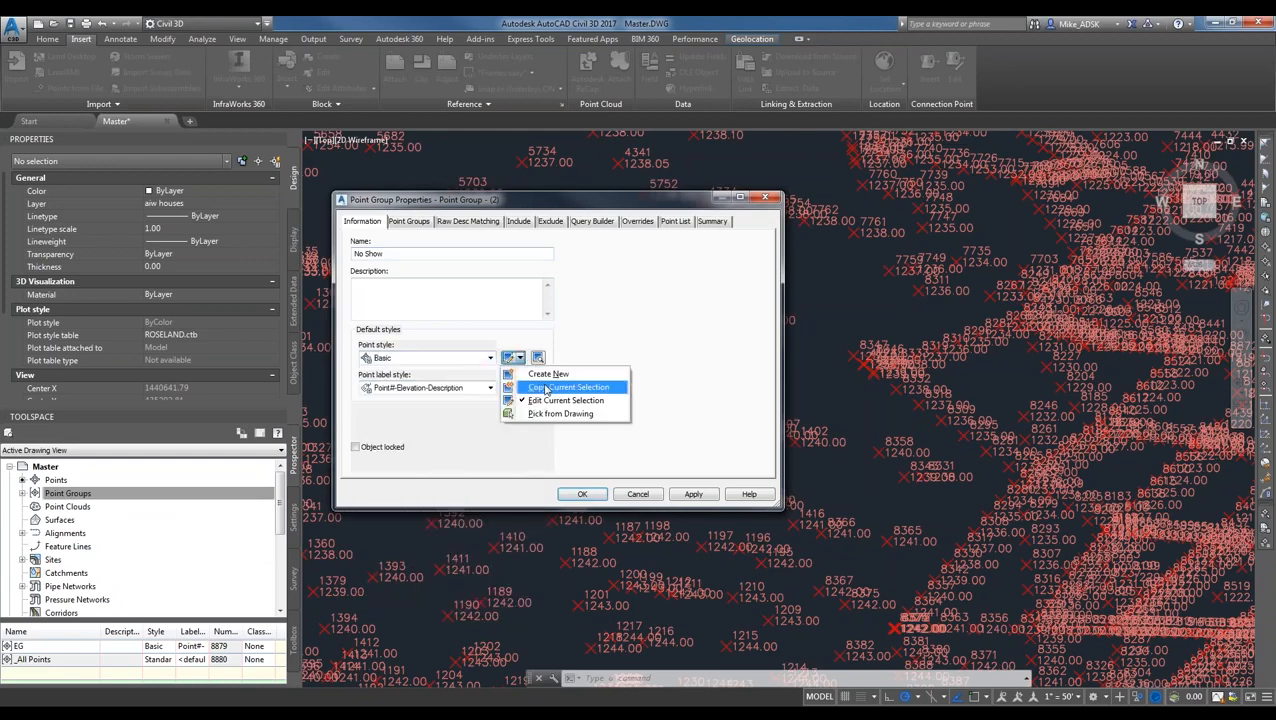
click(546, 387)
text(No Show)
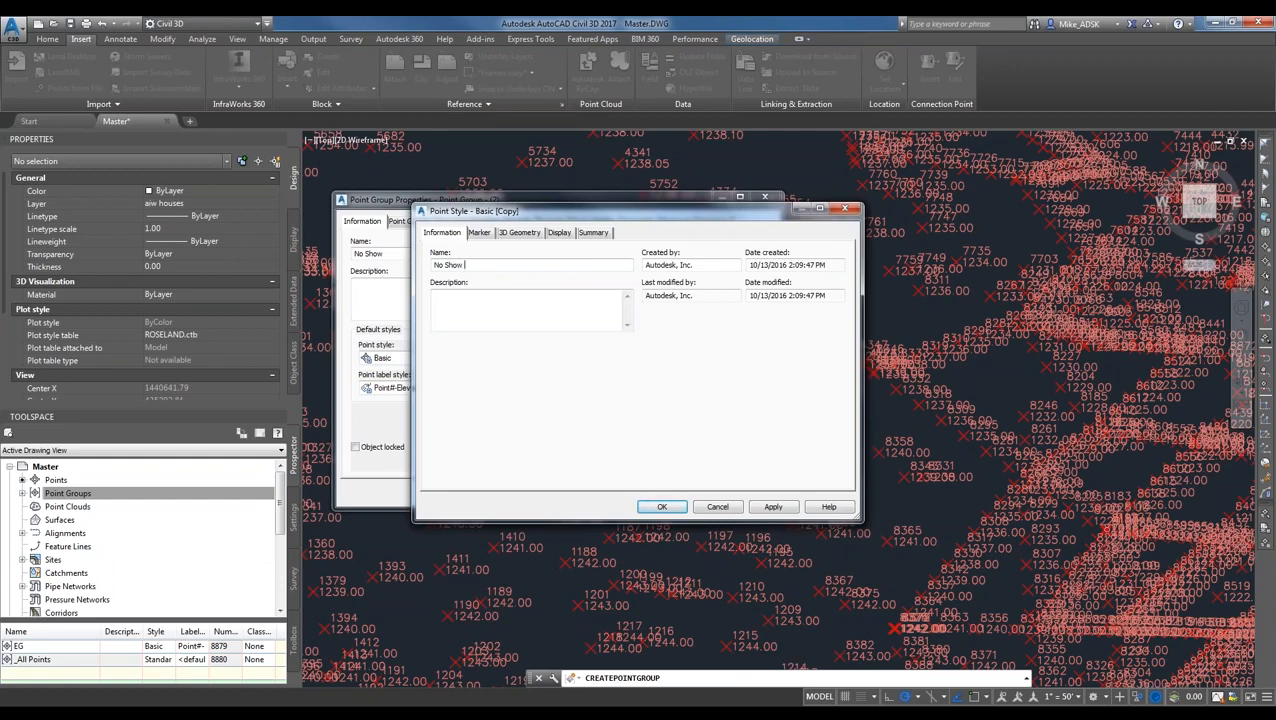
- Turn off the Marker and Label components in the No Show style's Plan display, and save the style and the new point group
click(559, 233)
click(490, 320)
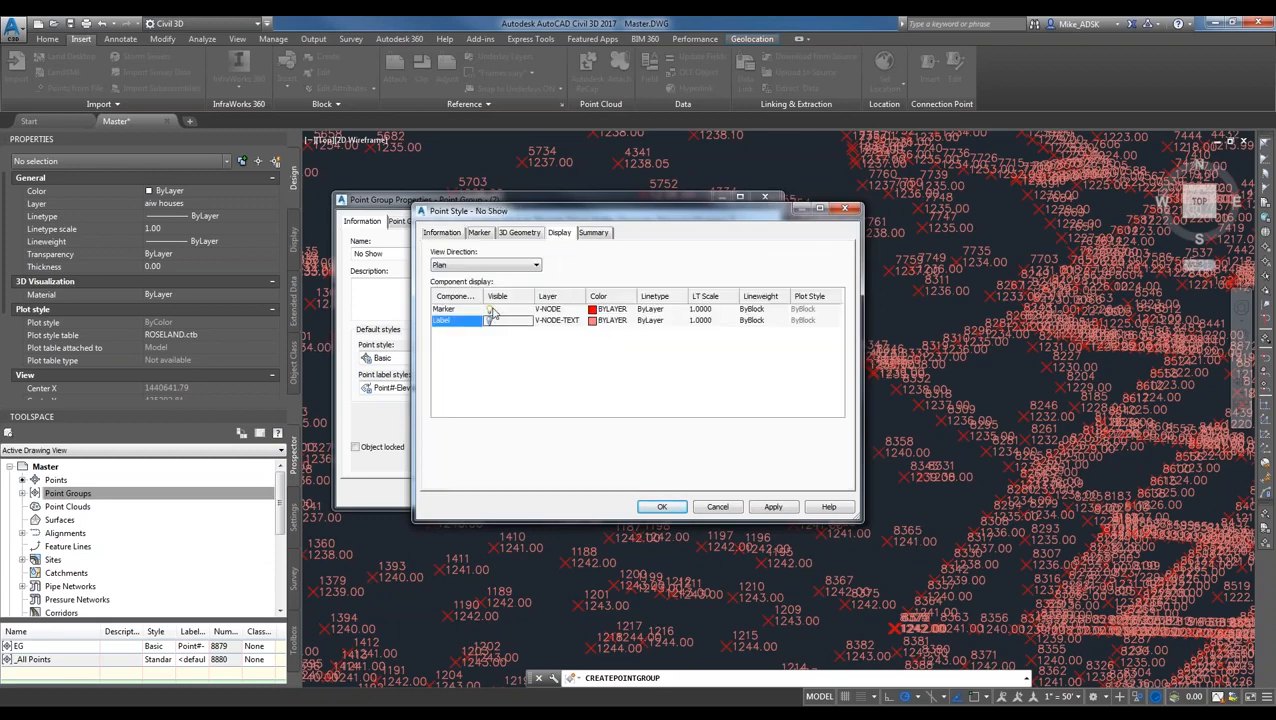
click(490, 310)
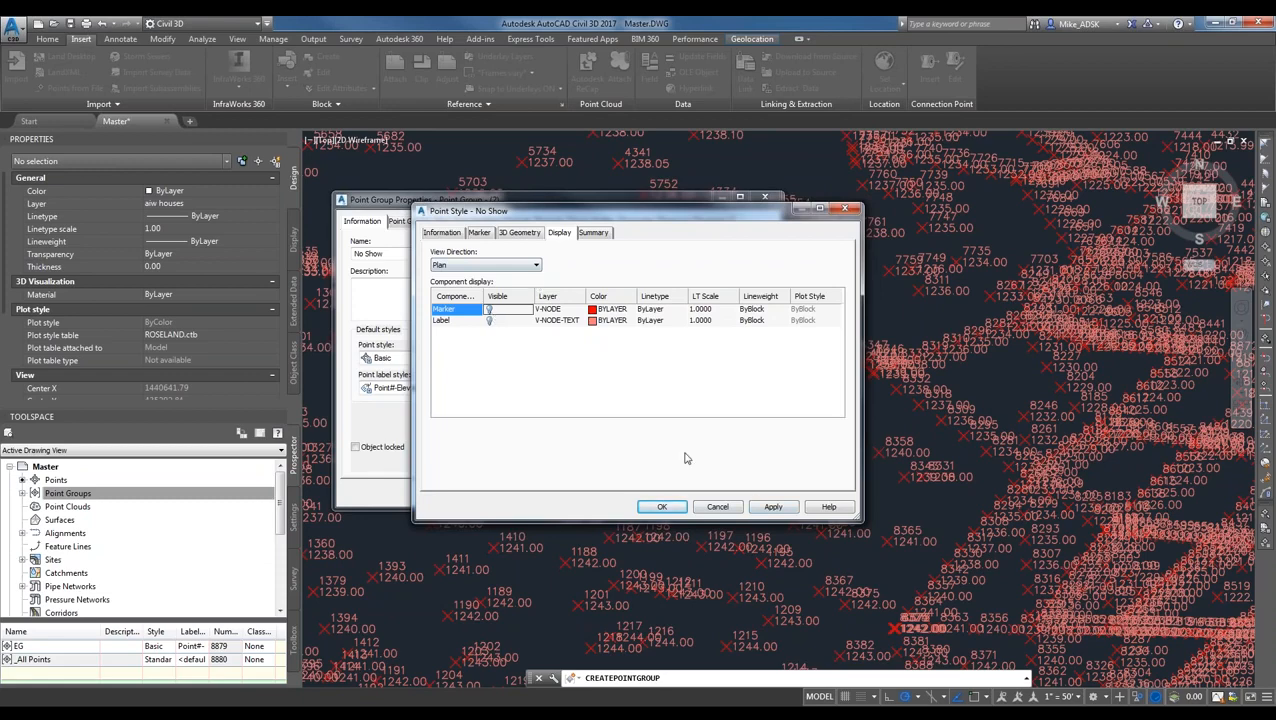
click(771, 506)
click(661, 507)
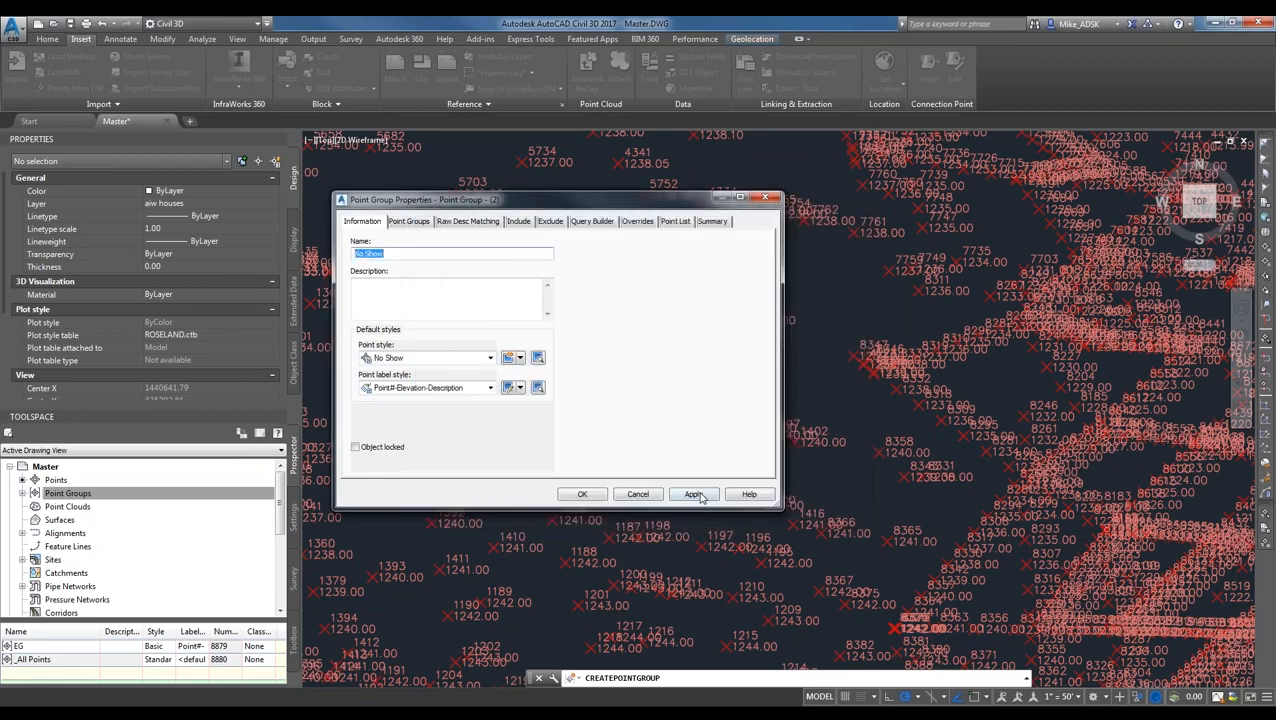
click(584, 494)
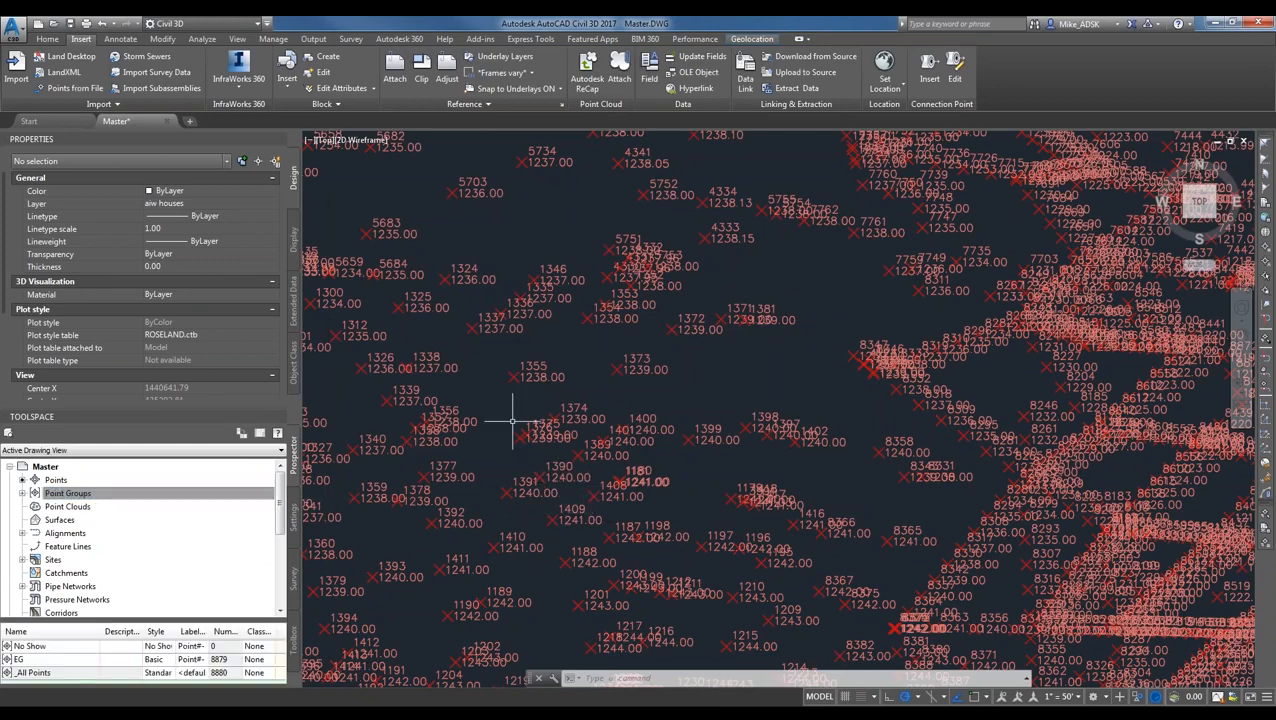
- Create a new TIN surface named EG
scroll(513, 420, down, 10)
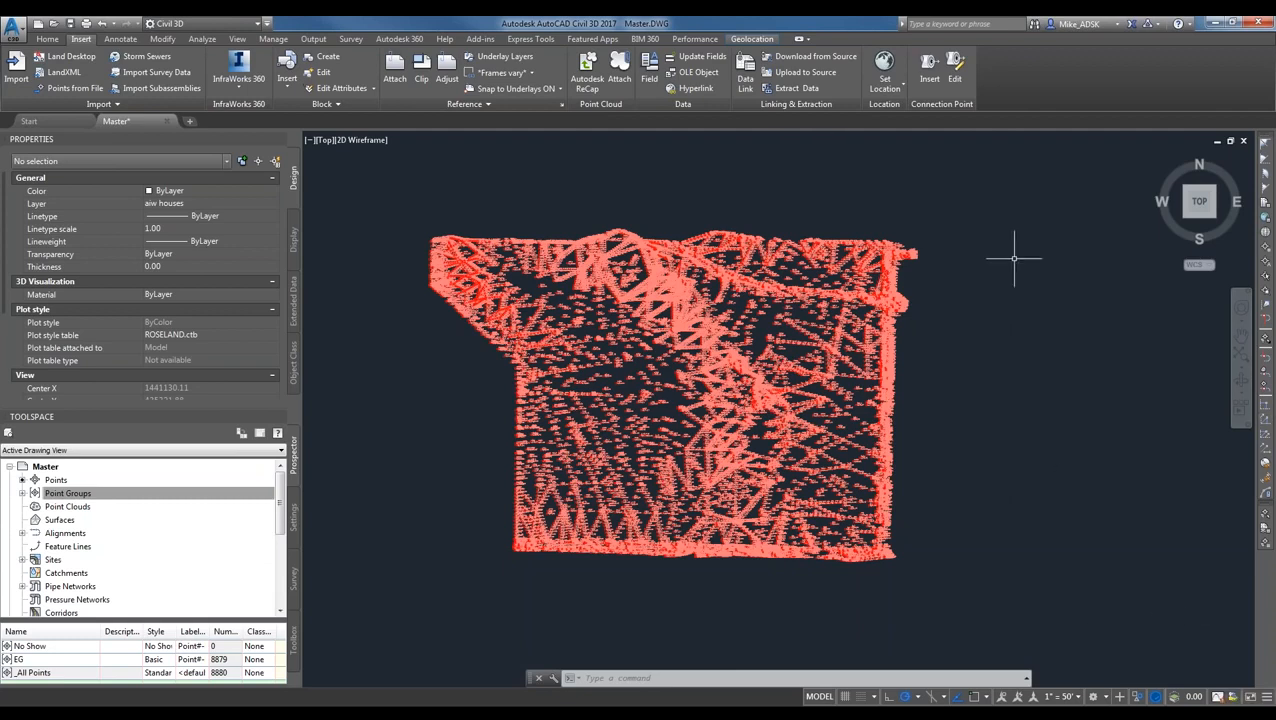
click(67, 493)
click(72, 521)
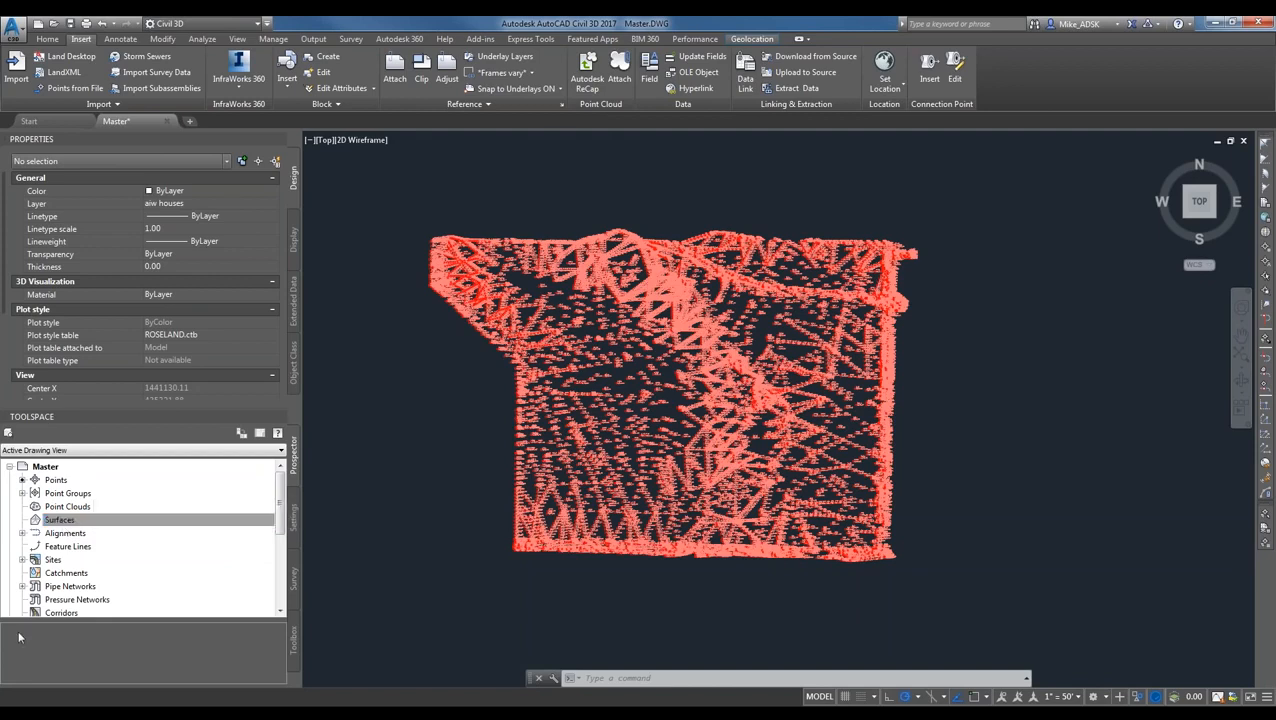
right_click(71, 521)
click(121, 529)
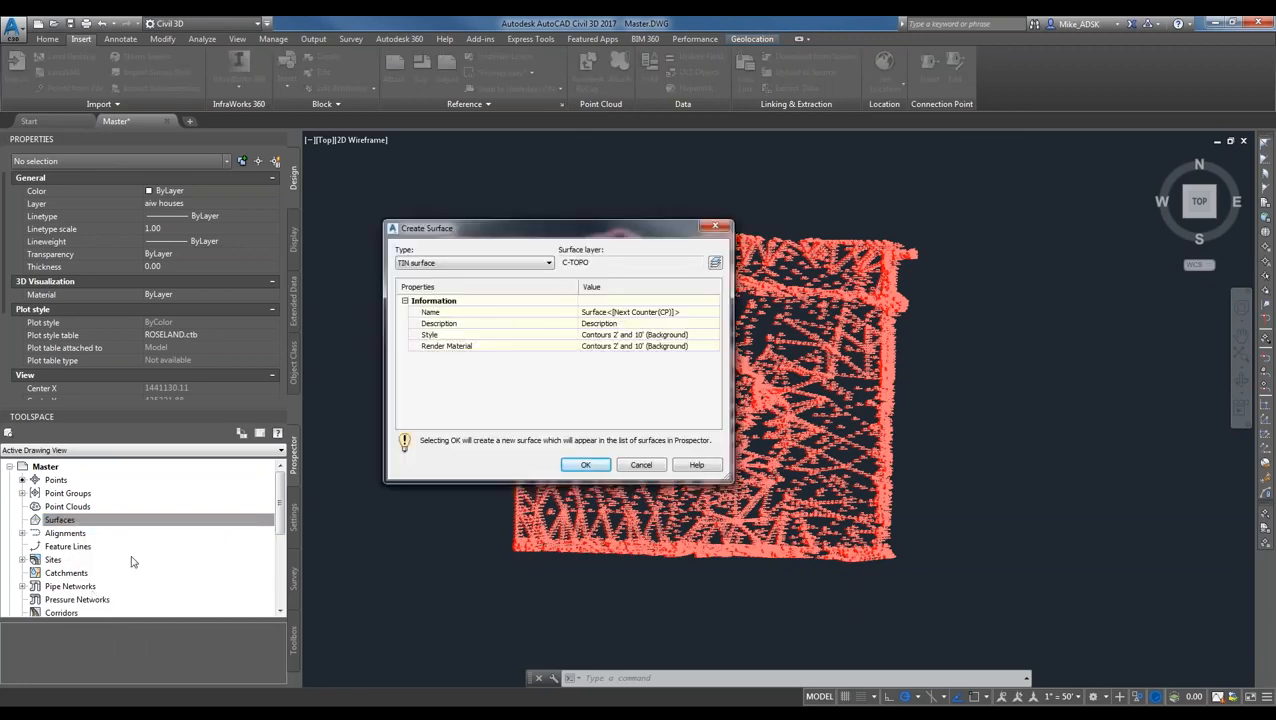
click(668, 311)
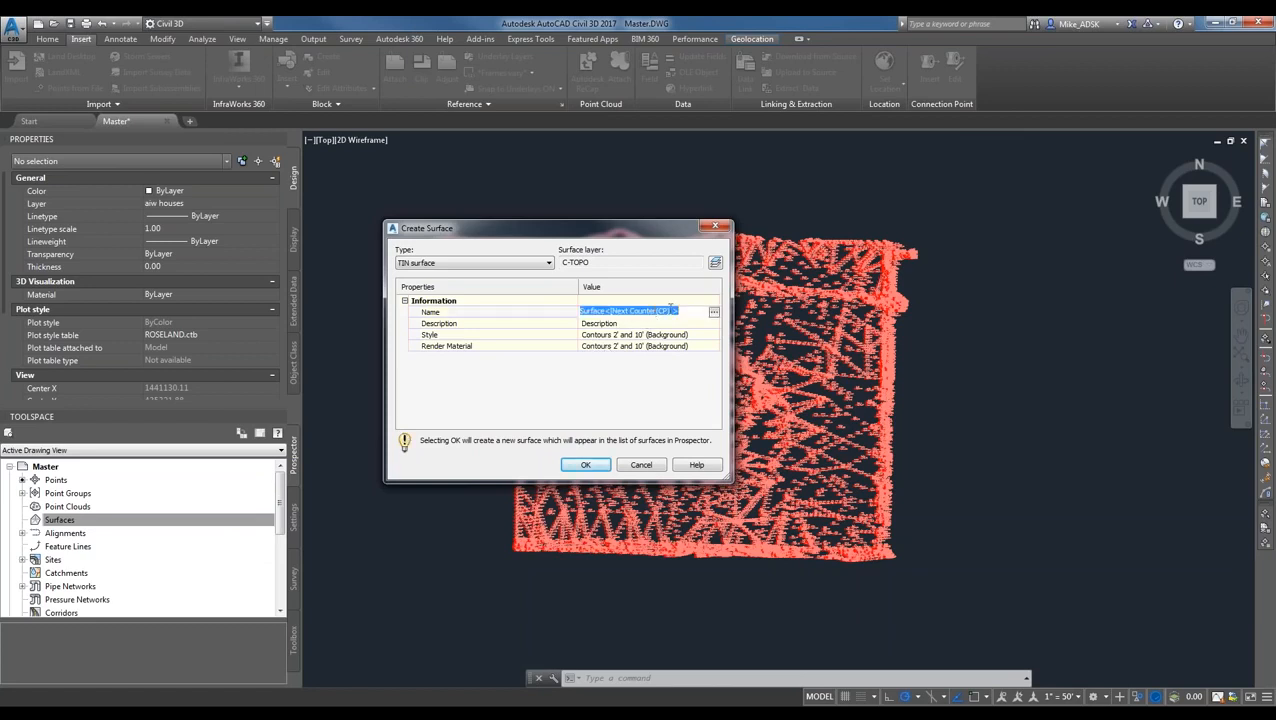
key(BackSpace)
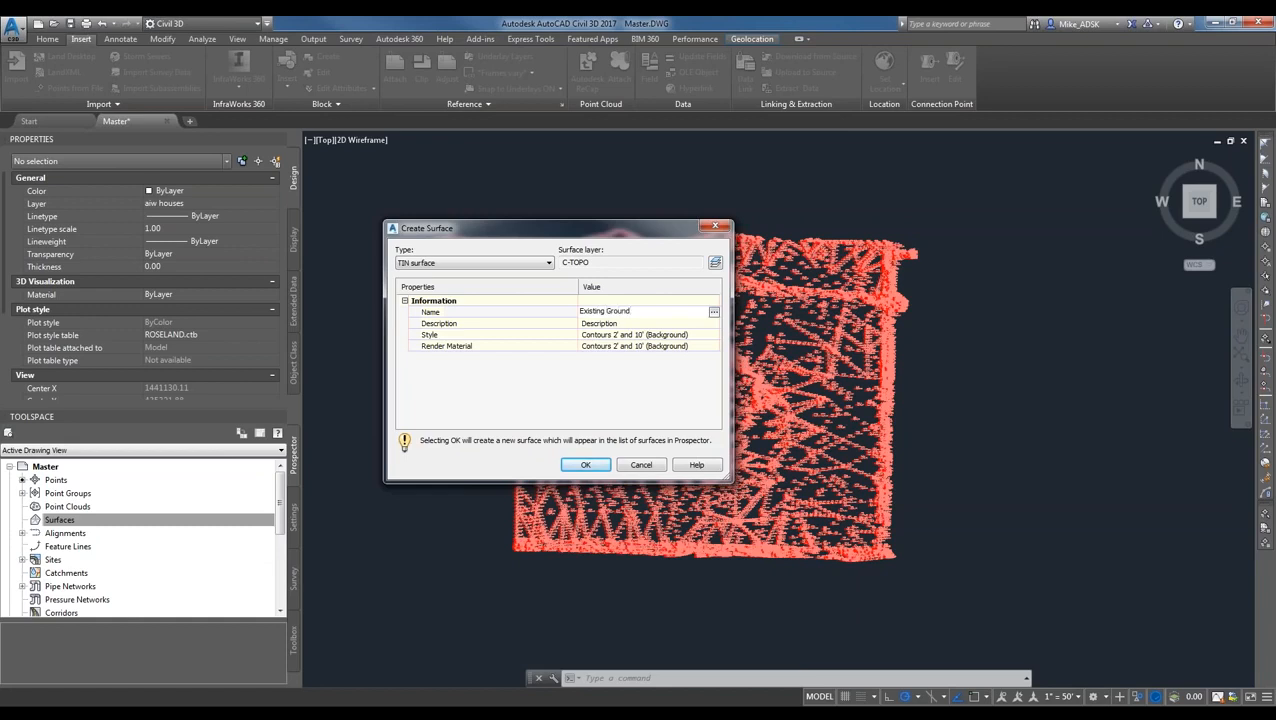
key(ctrl+a)
text(EG)
click(584, 464)
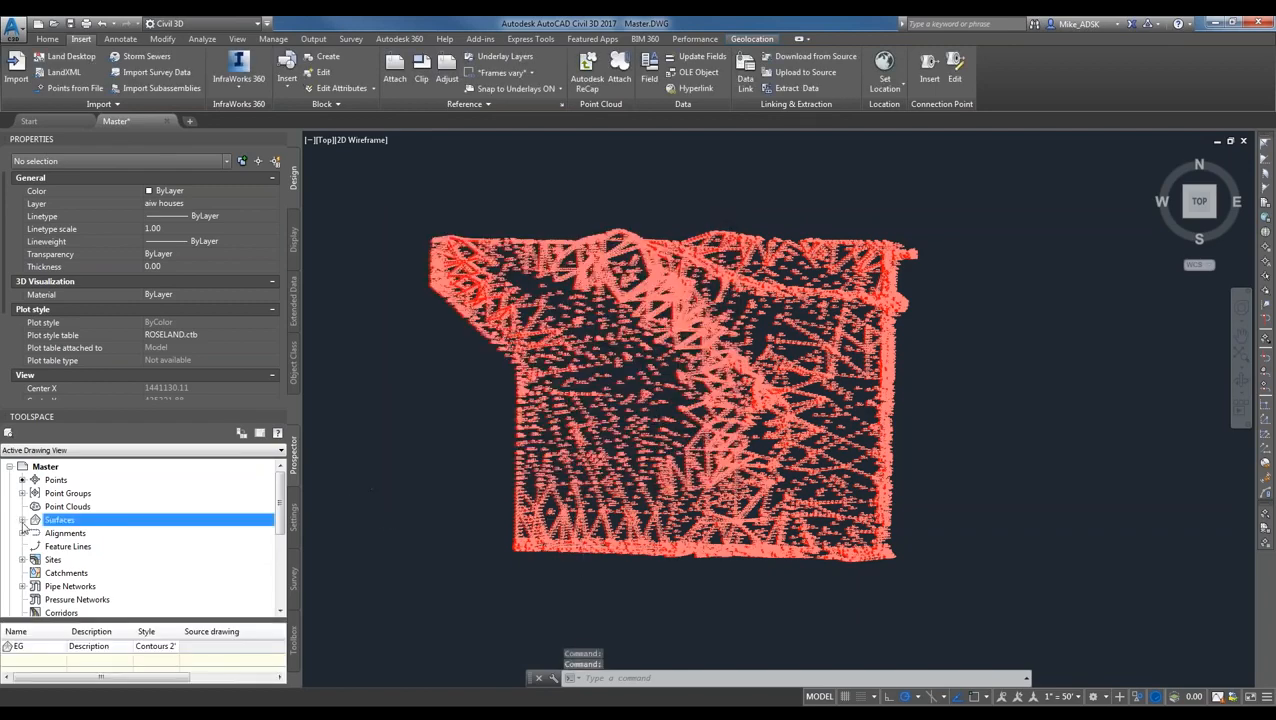
- Expand the EG surface in the drawing tree and examine its statistics in the surface properties
click(22, 520)
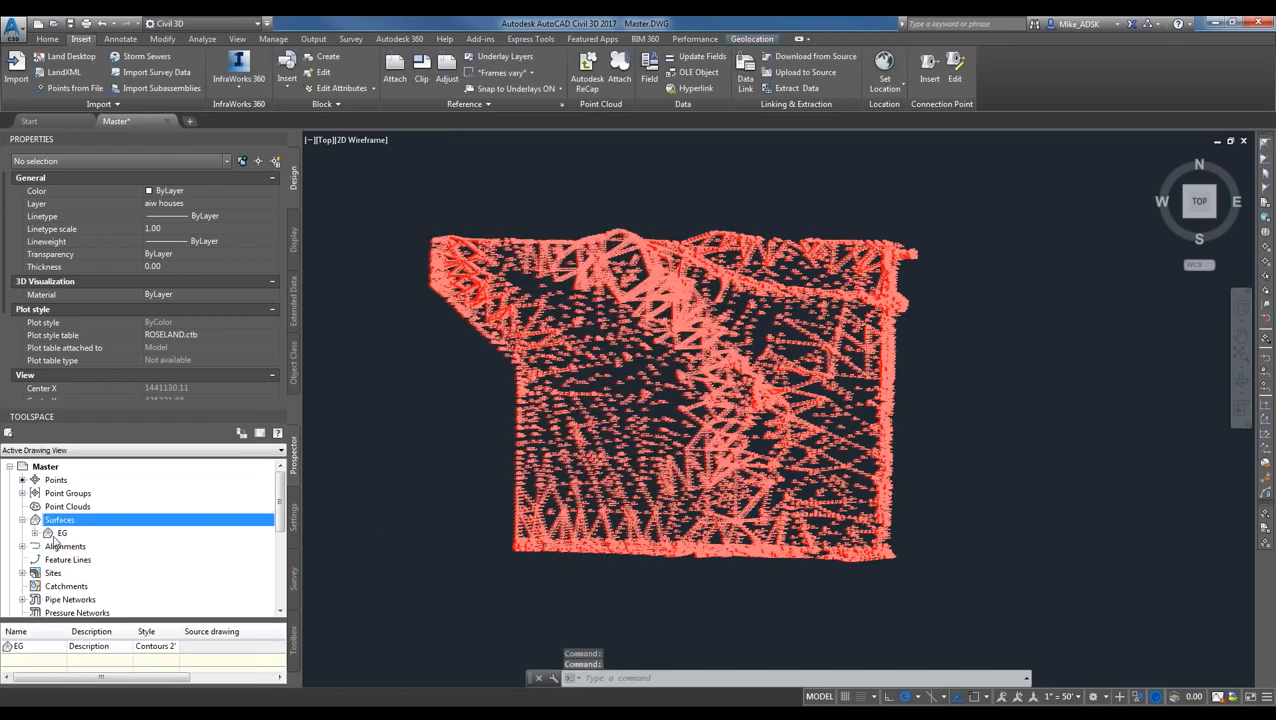
click(35, 533)
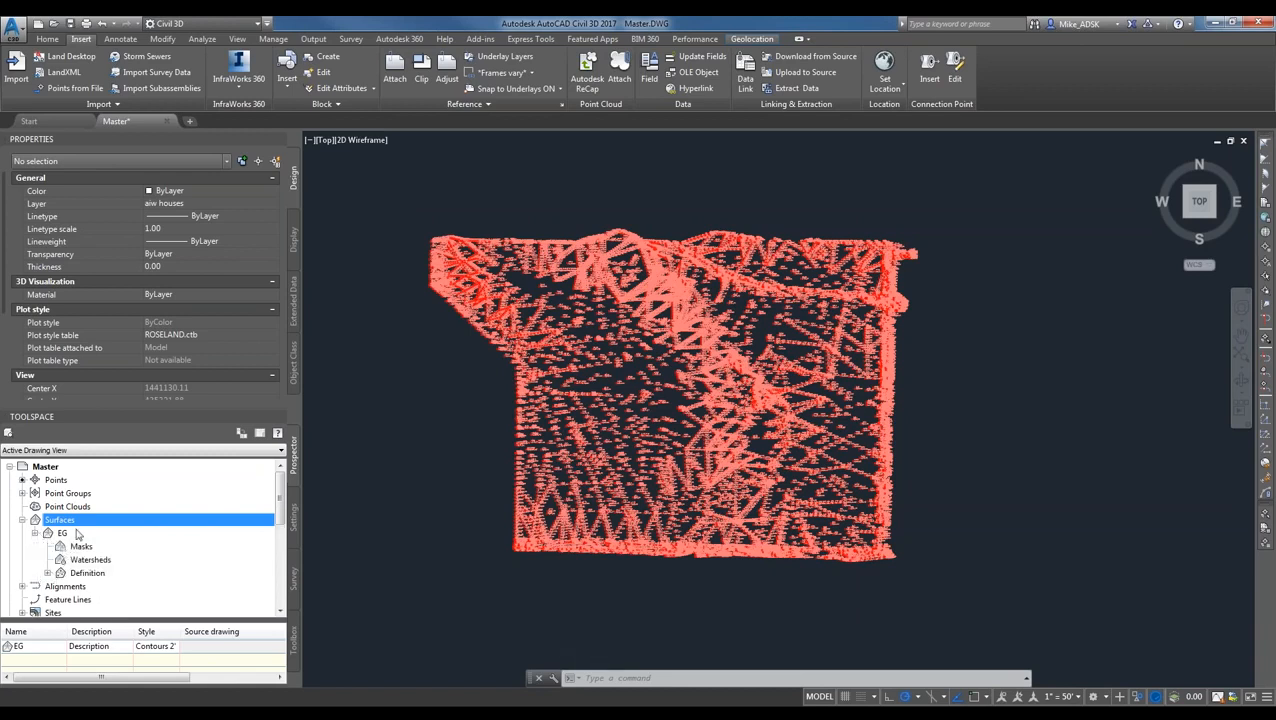
right_click(72, 532)
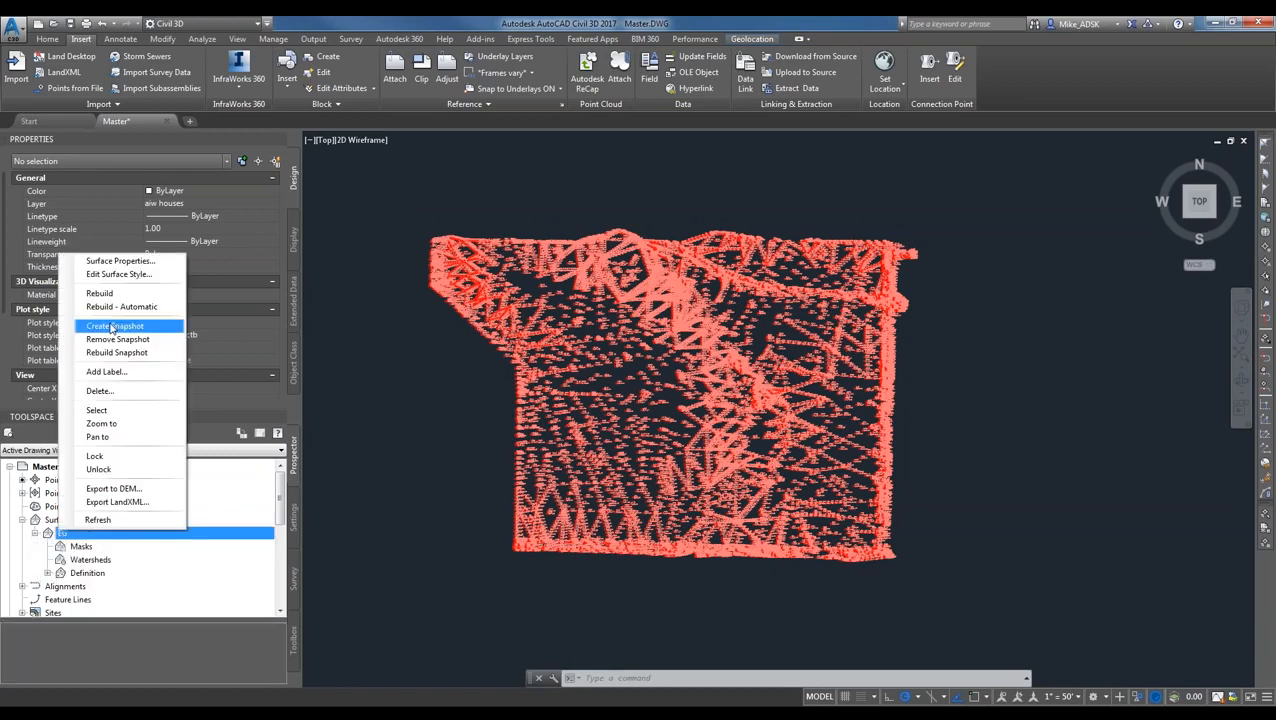
click(152, 263)
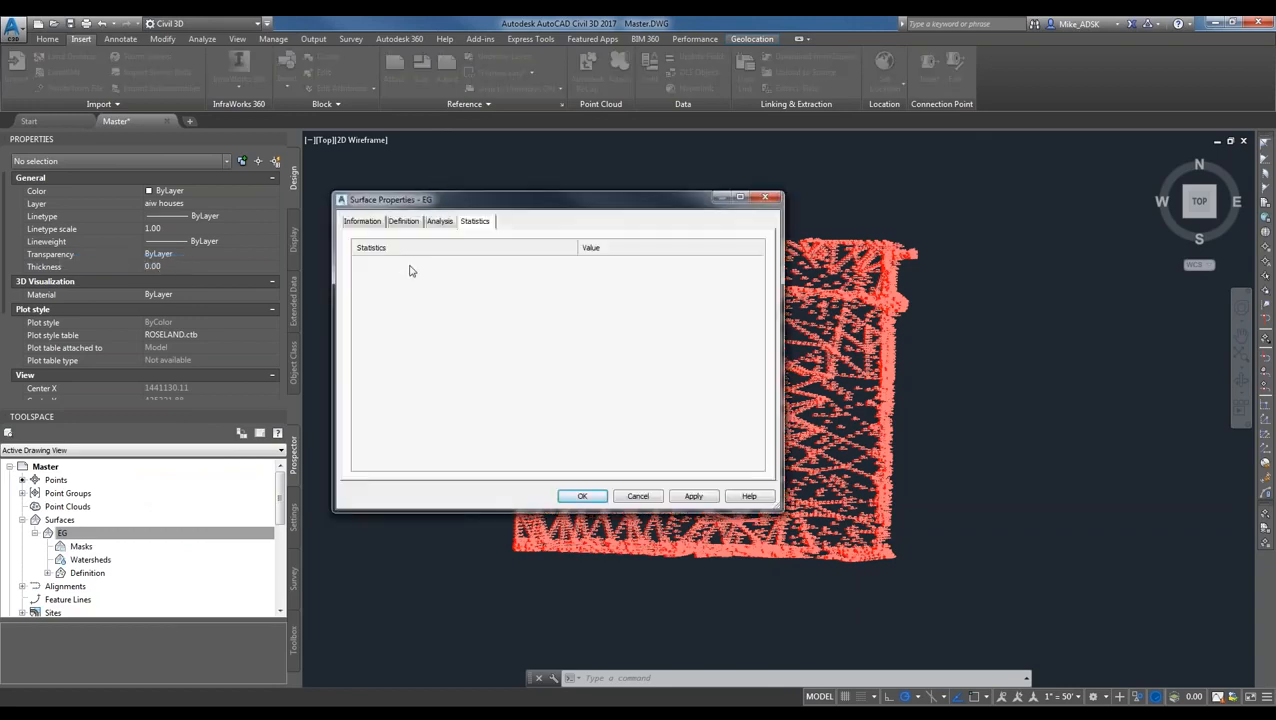
click(637, 496)
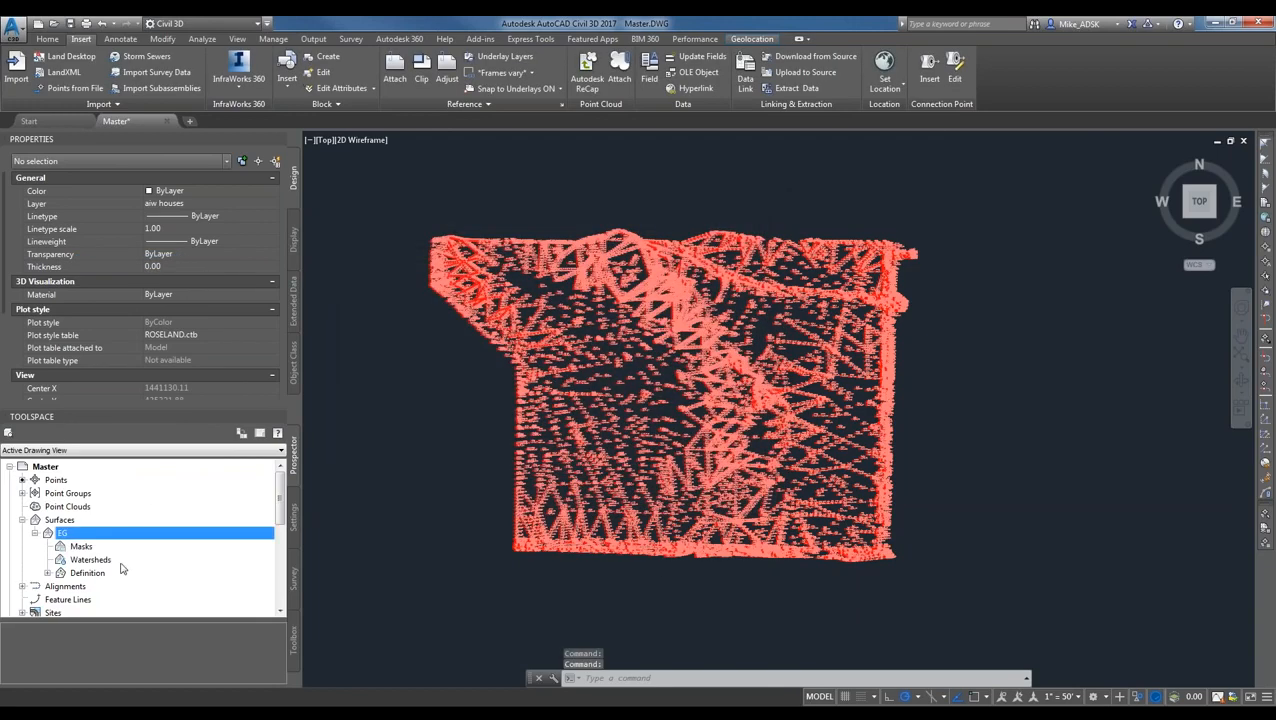
- Add the EG point group to the EG surface's definition
click(47, 574)
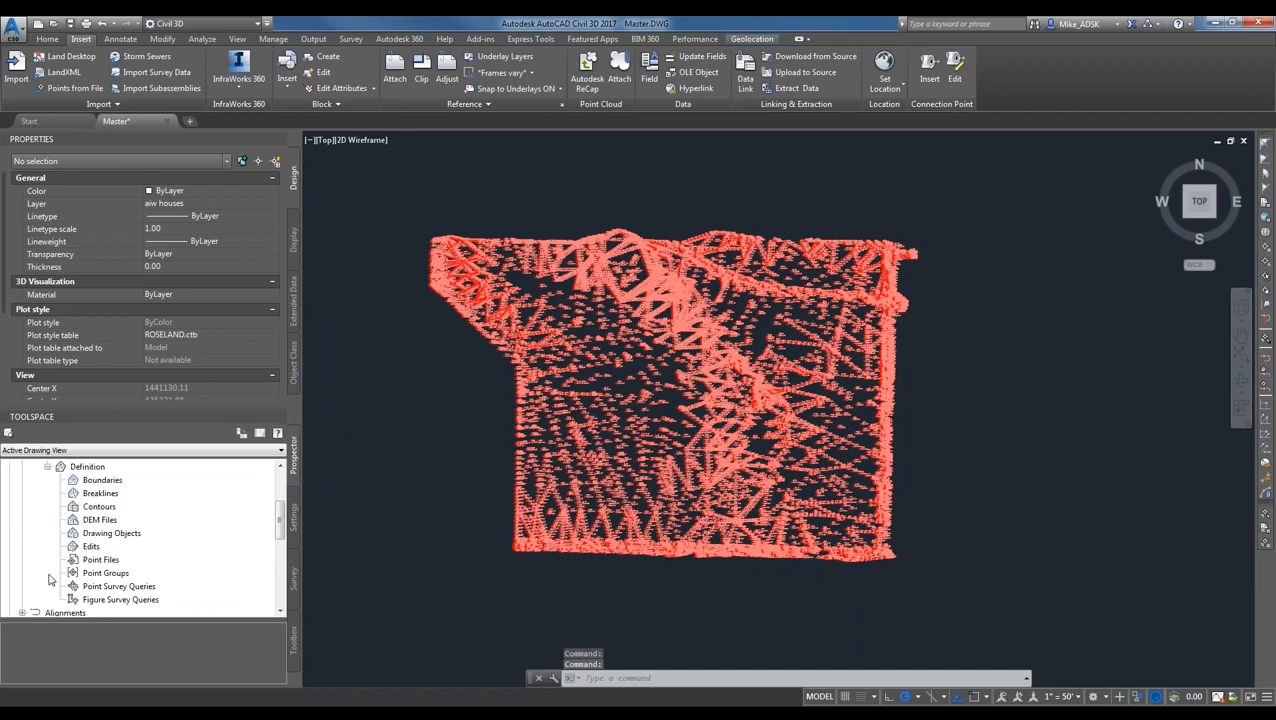
right_click(110, 574)
click(140, 581)
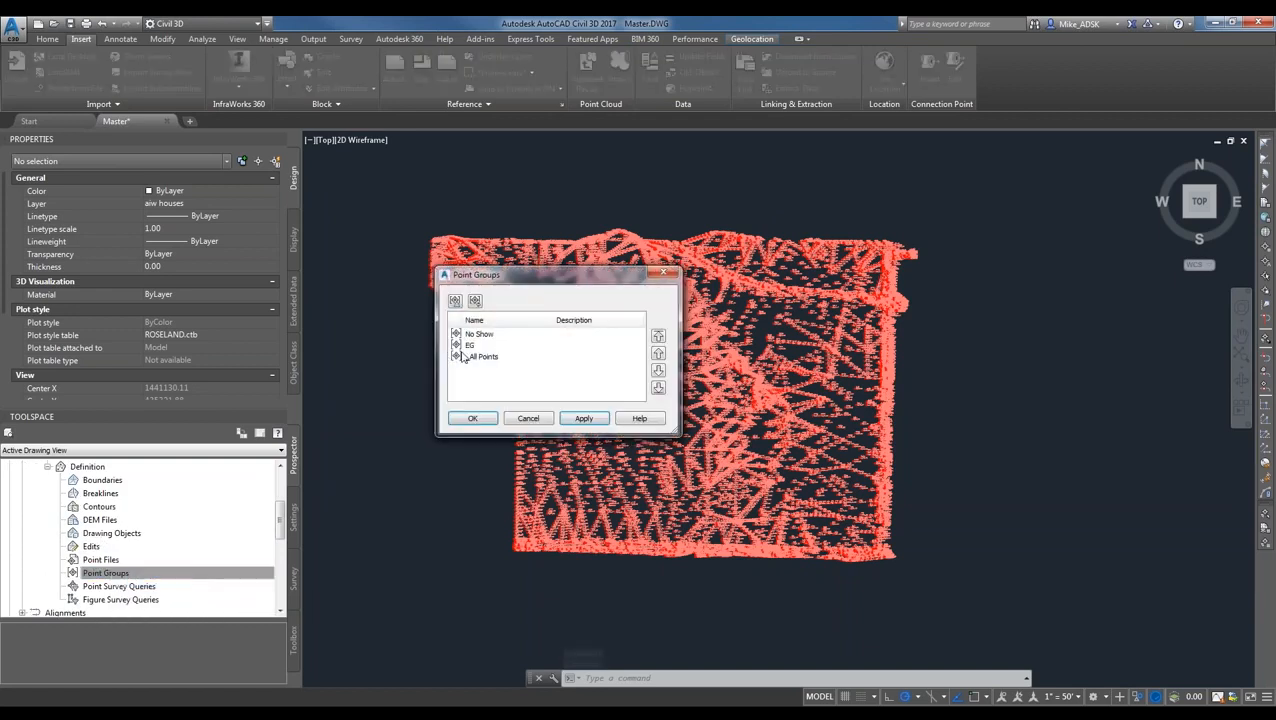
click(472, 346)
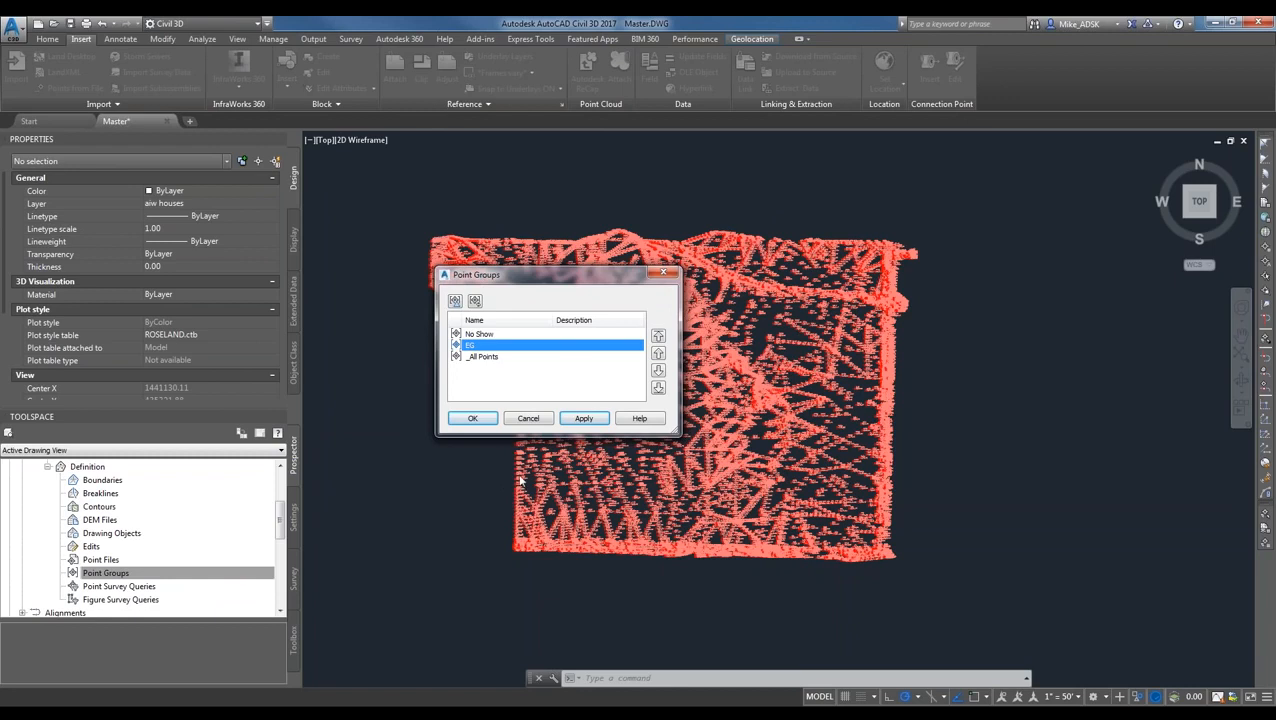
click(584, 418)
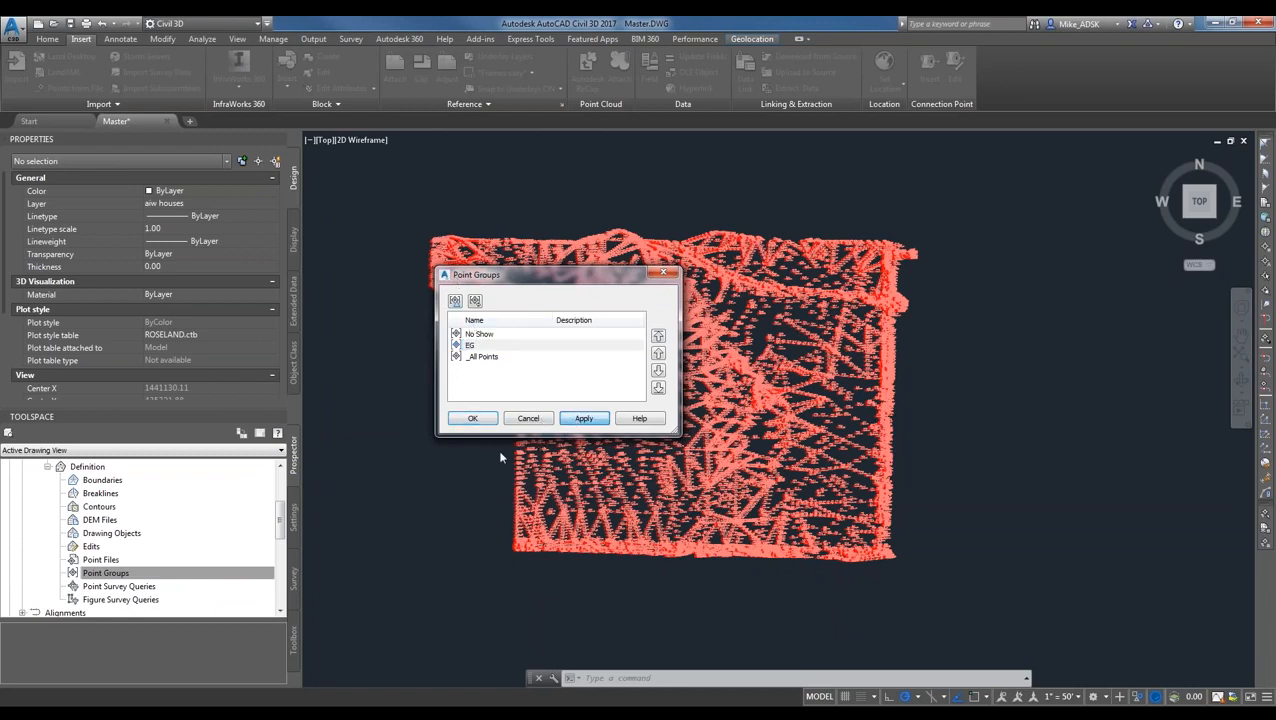
click(487, 422)
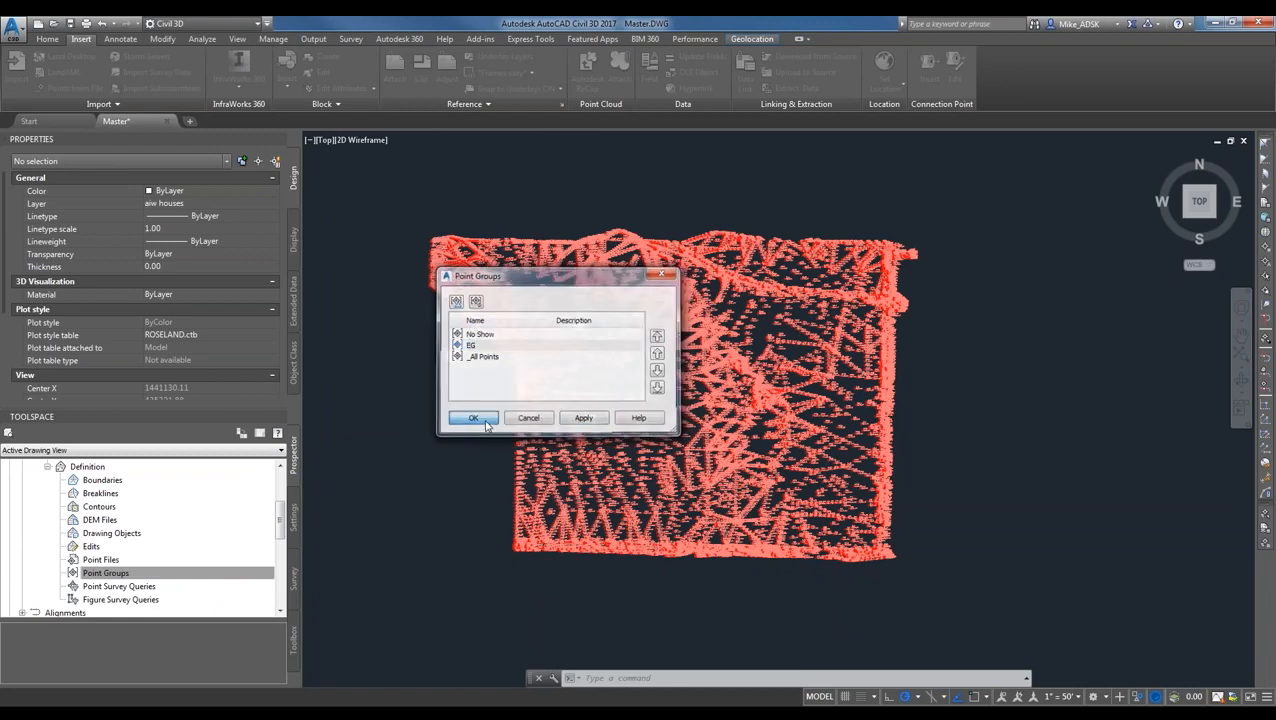
scroll(78, 522, up, 2)
click(64, 507)
scroll(100, 560, down, 2)
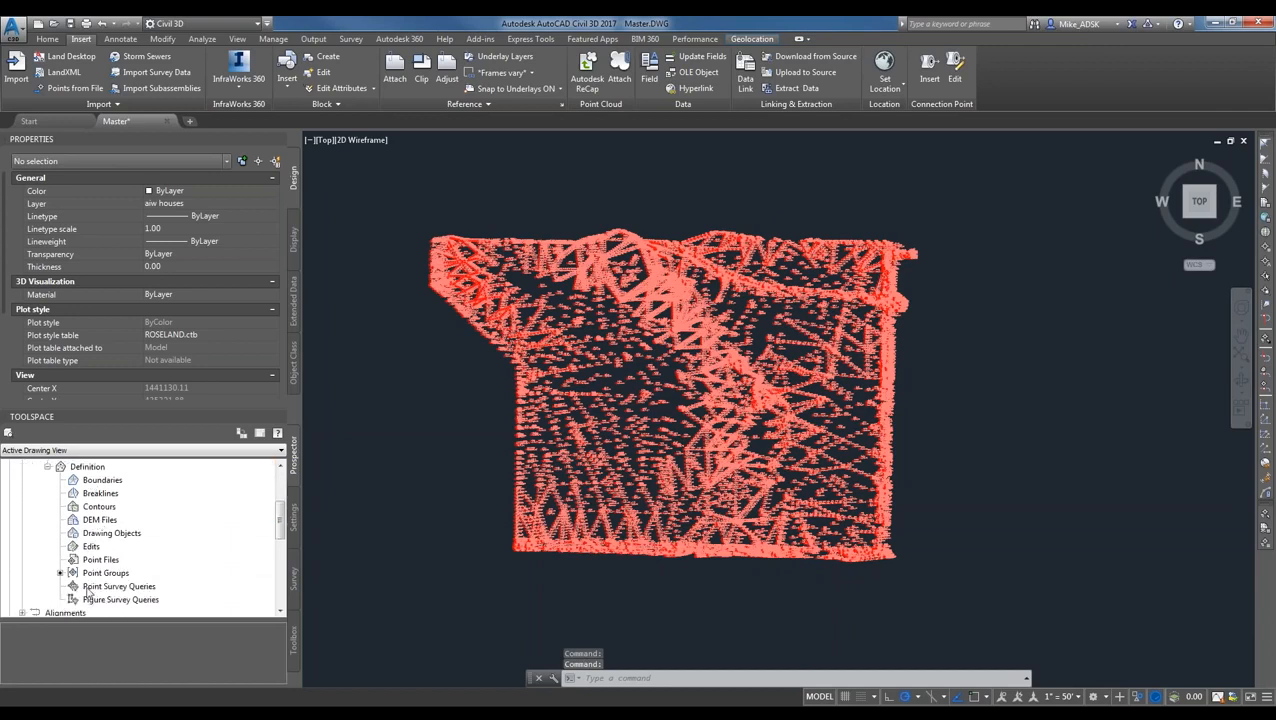
- Examine the EG surface's General, Extended and TIN statistics in its surface properties
click(93, 573)
scroll(72, 480, up, 1)
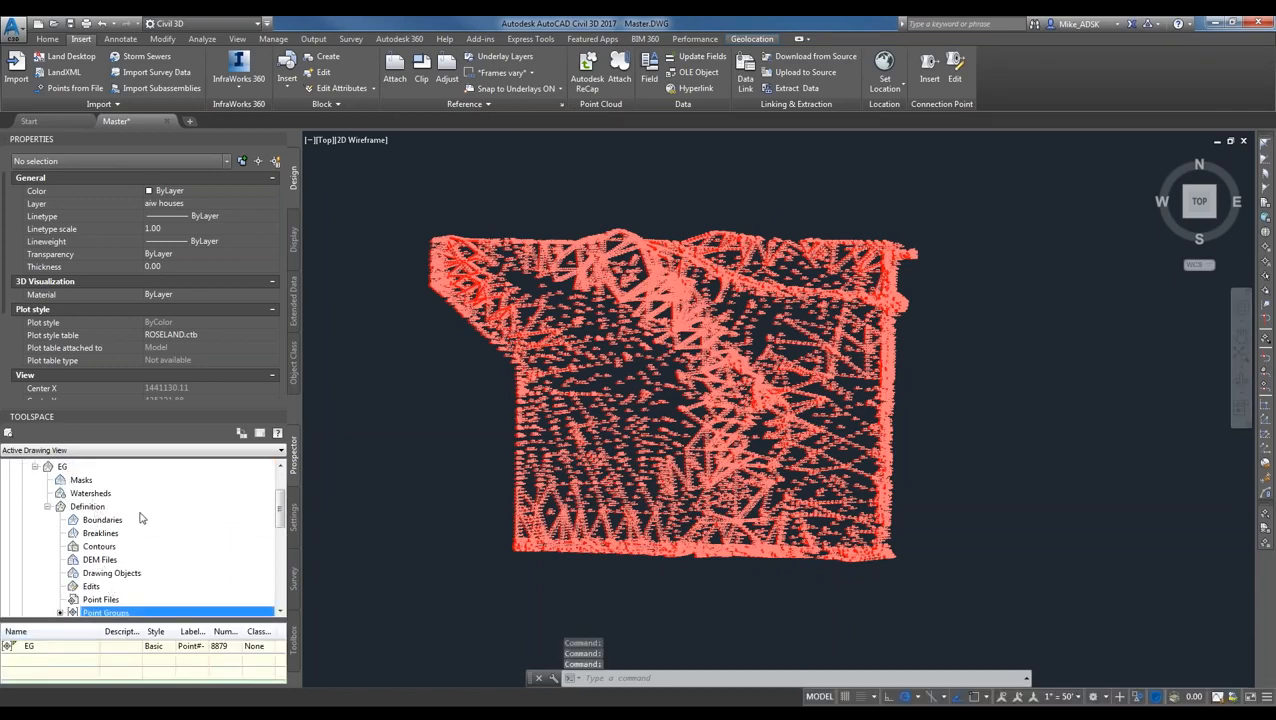
scroll(67, 472, up, 4)
click(62, 507)
right_click(62, 507)
click(105, 243)
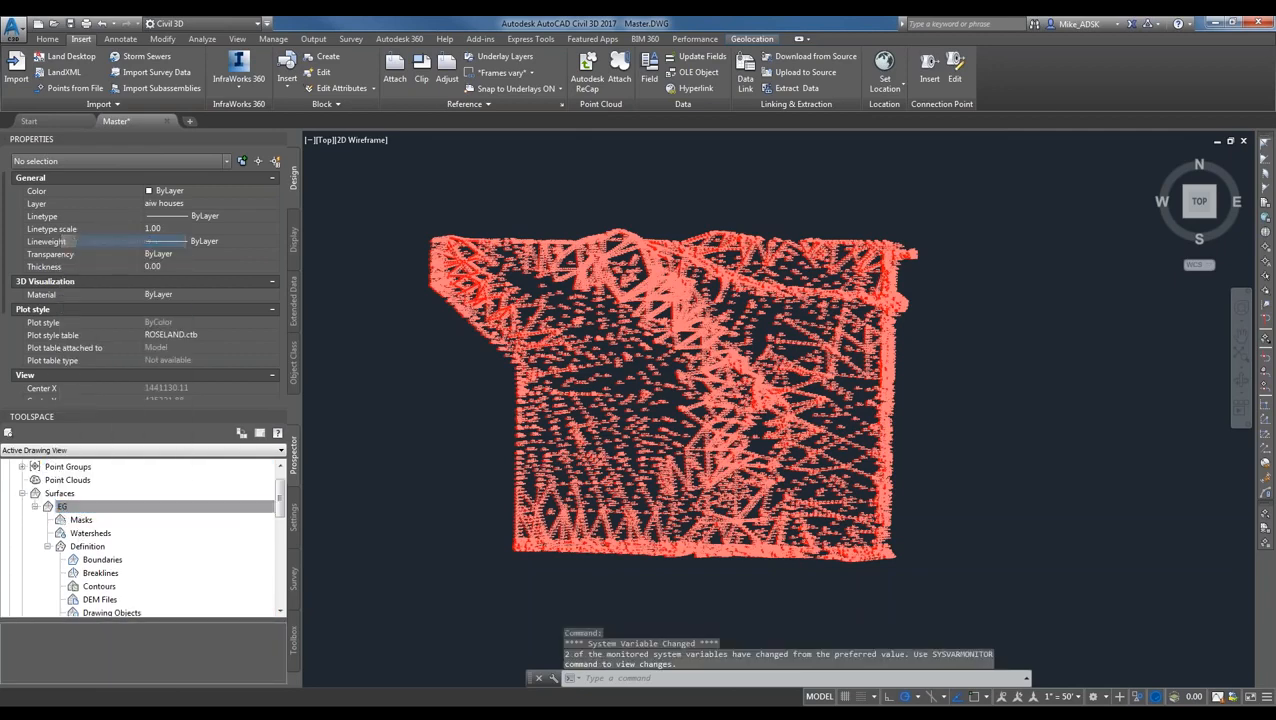
click(360, 261)
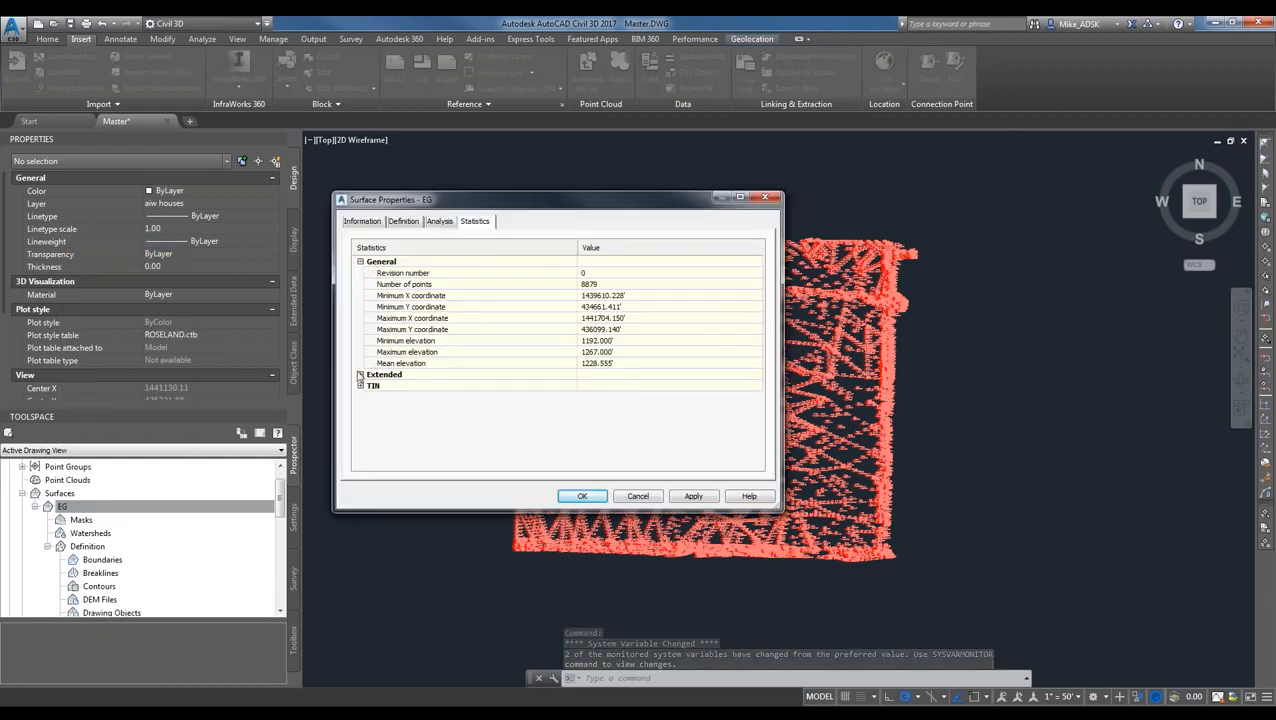
click(360, 374)
click(360, 441)
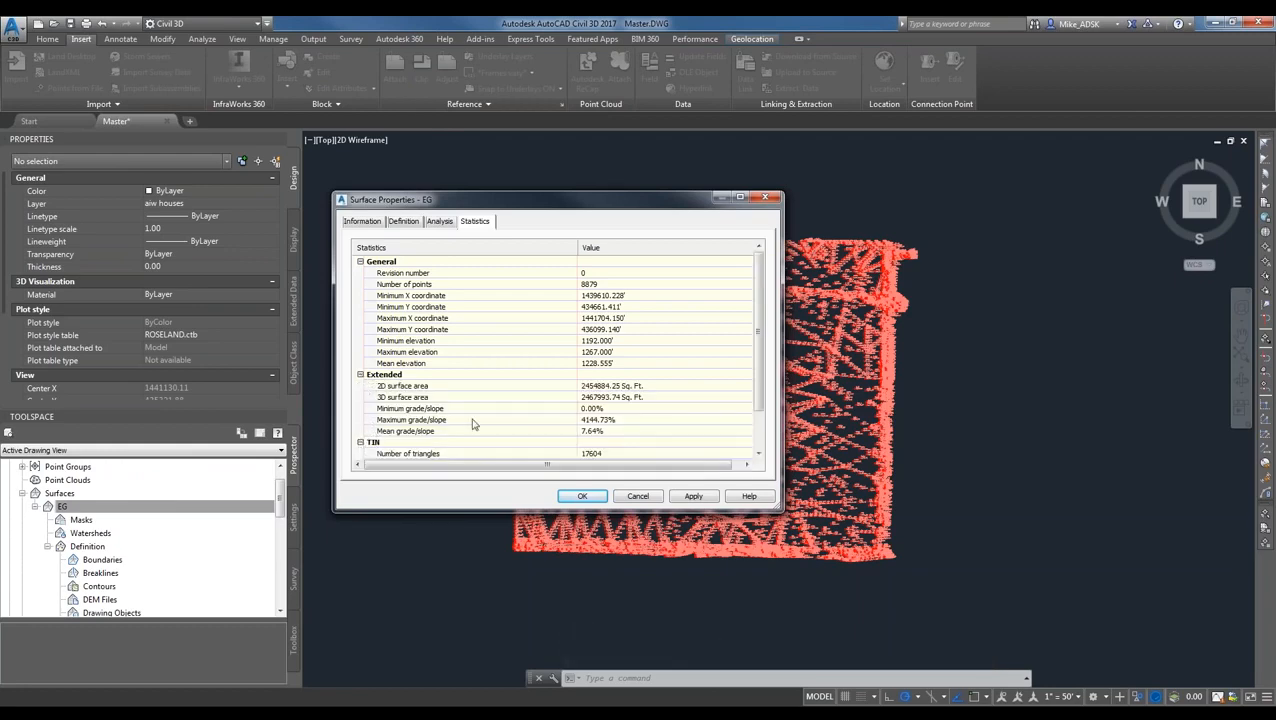
scroll(560, 413, down, 2)
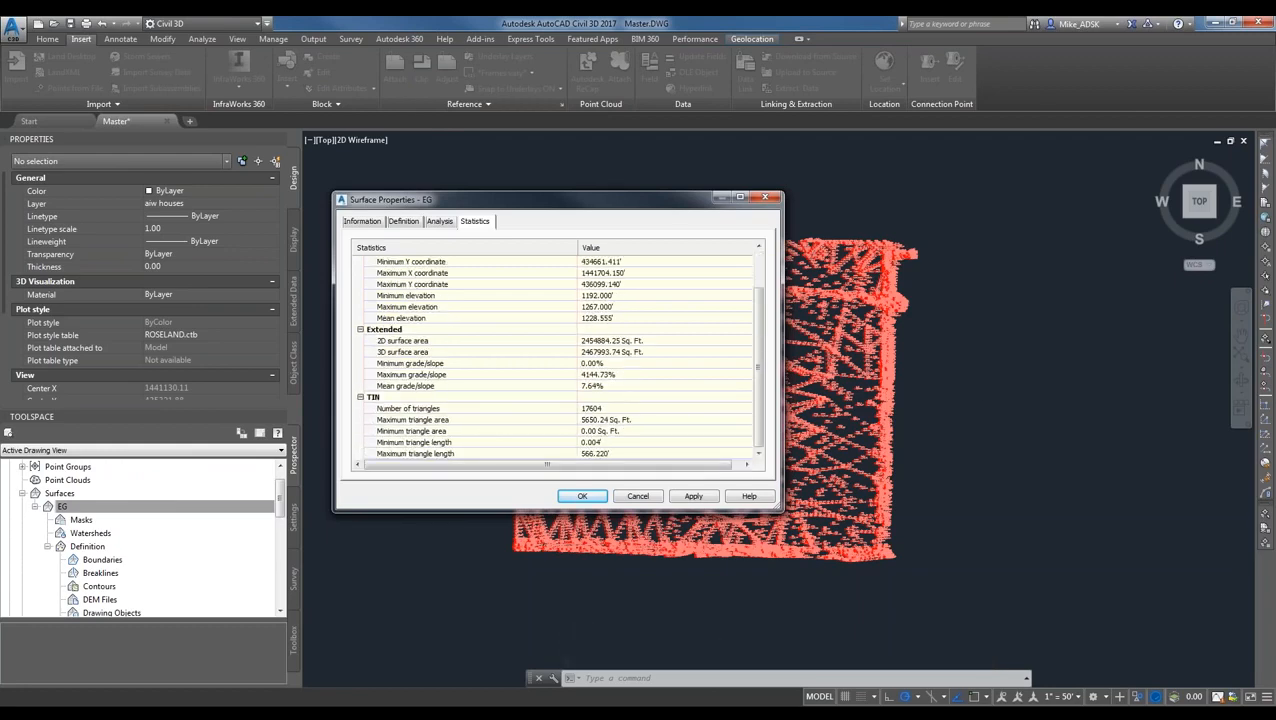
click(766, 197)
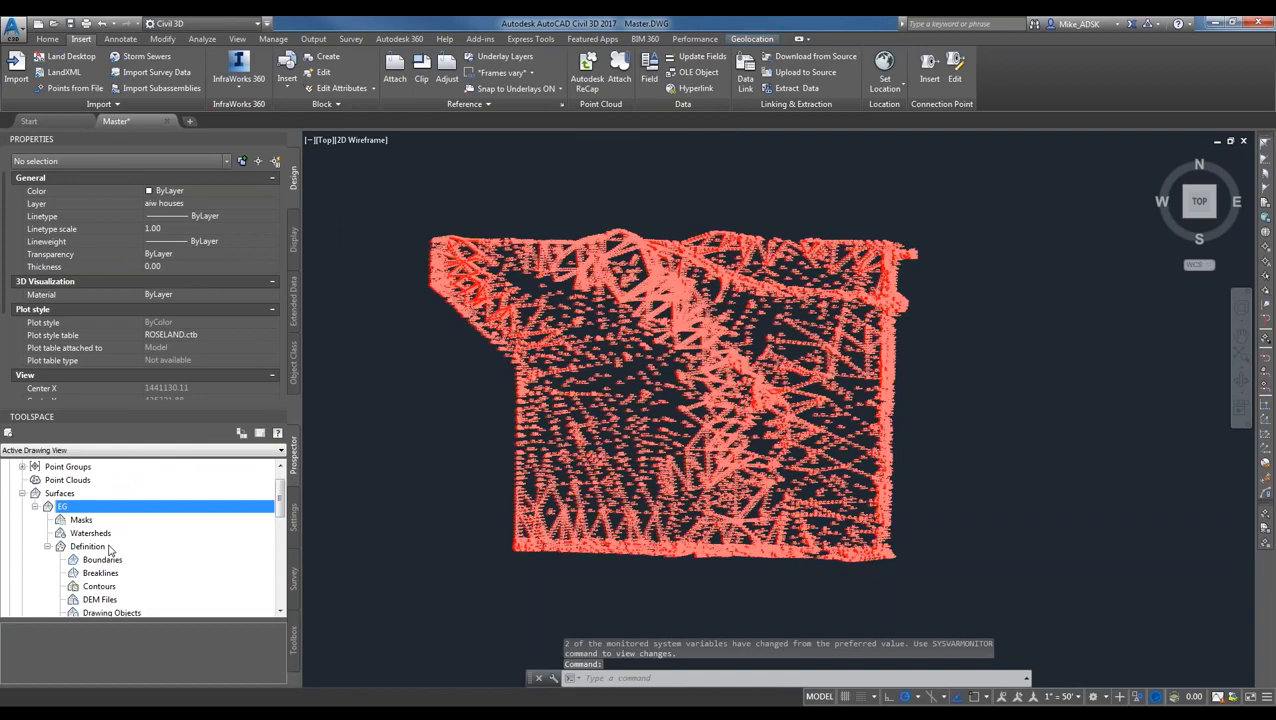
right_click(56, 494)
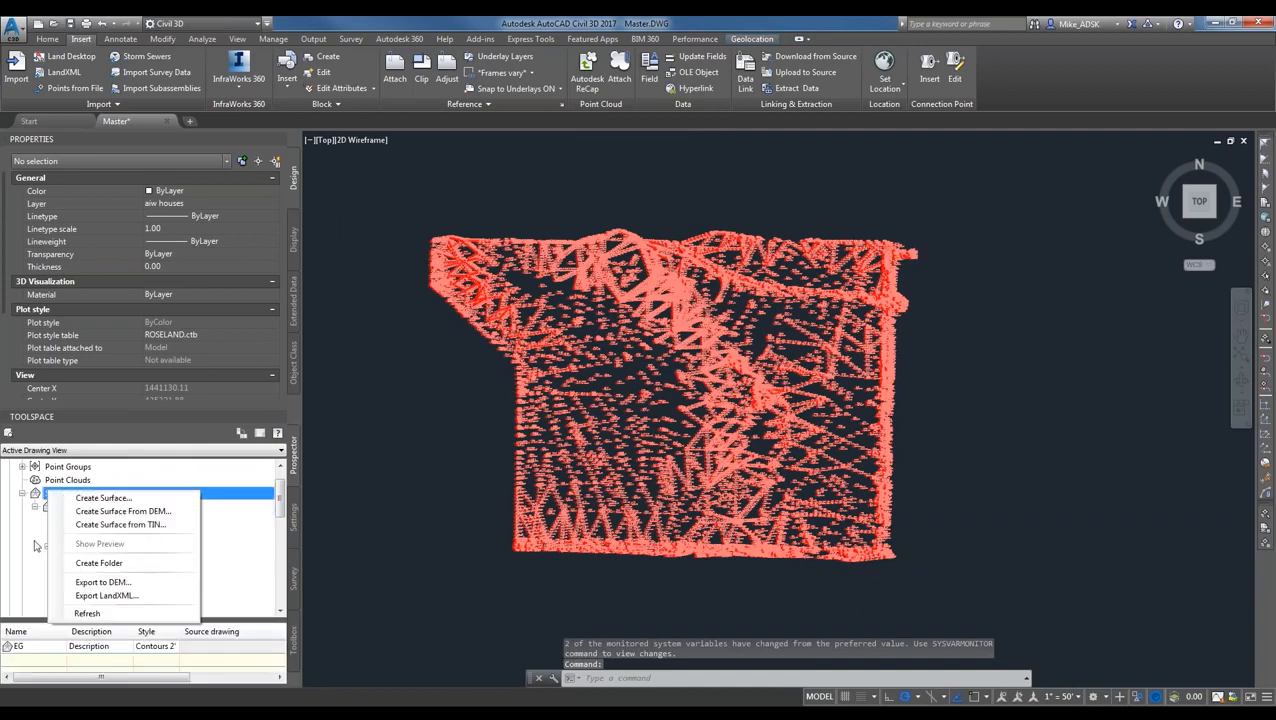
key(Escape)
right_click(64, 508)
click(134, 252)
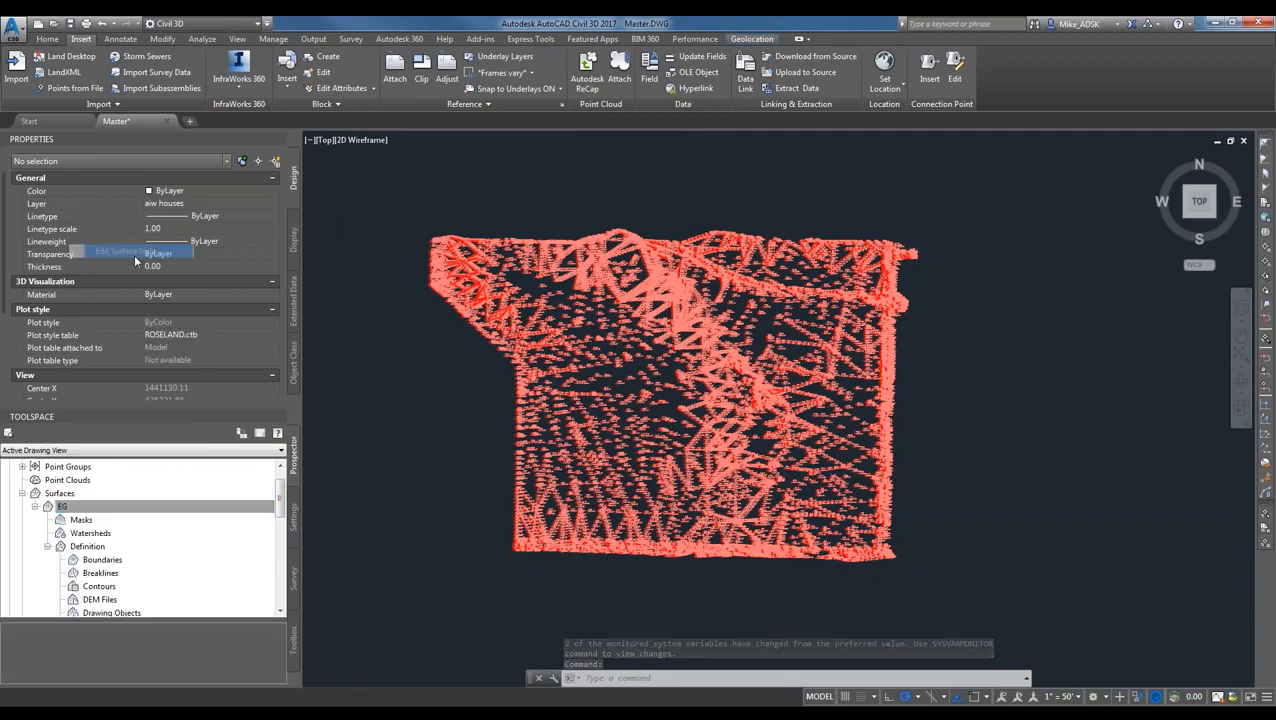
key(Escape)
- Change the EG surface's style to Contours 1' and 5' (Background) in its surface properties and apply it
right_click(66, 507)
click(132, 233)
click(362, 221)
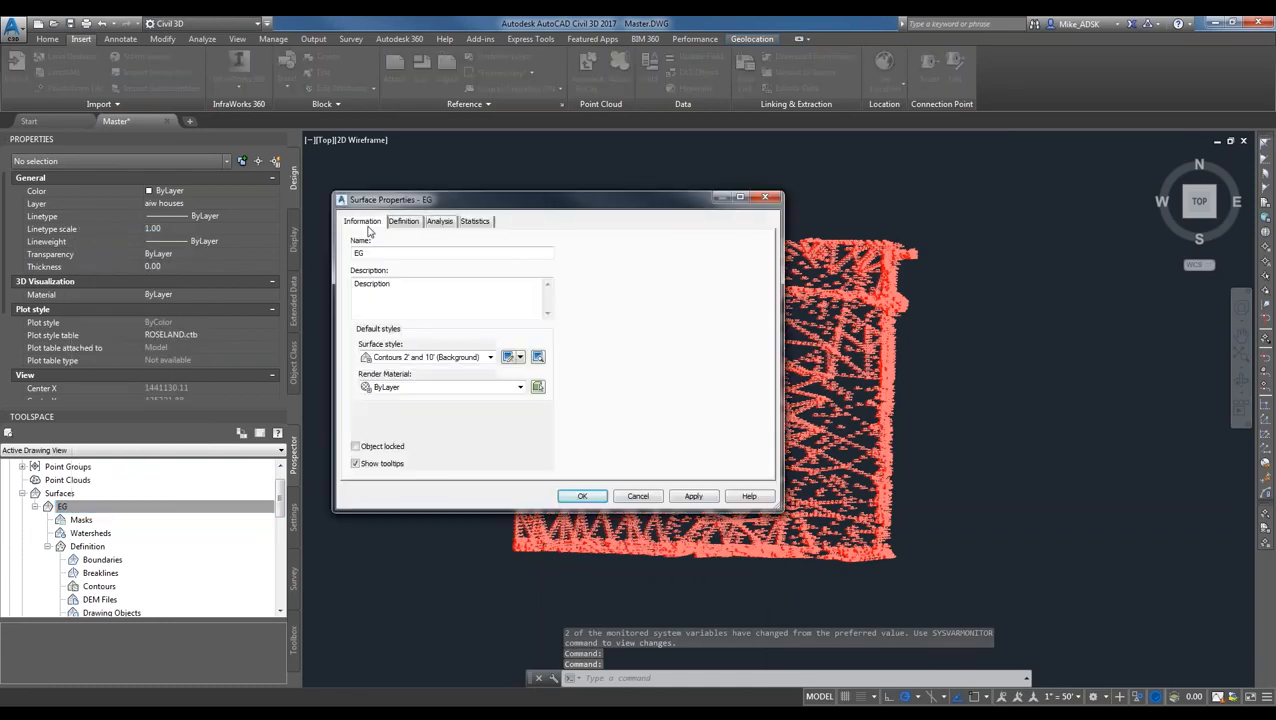
click(438, 358)
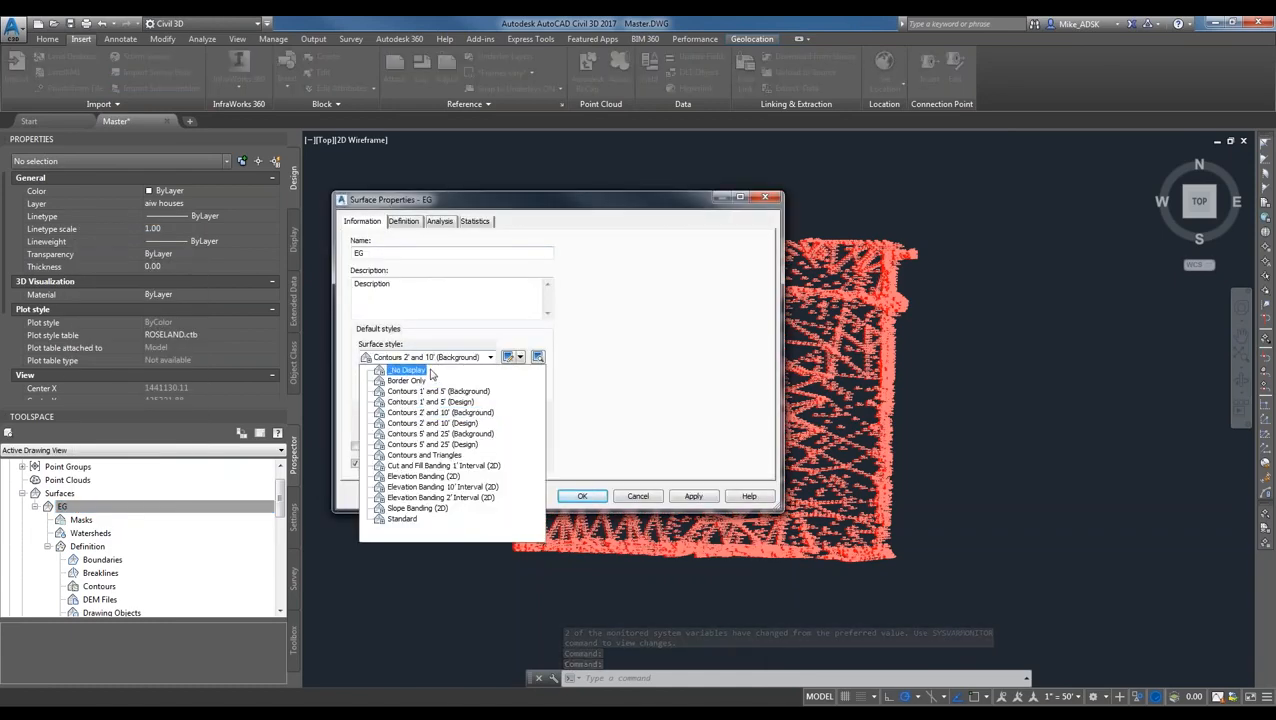
click(467, 411)
click(489, 357)
click(462, 393)
click(693, 496)
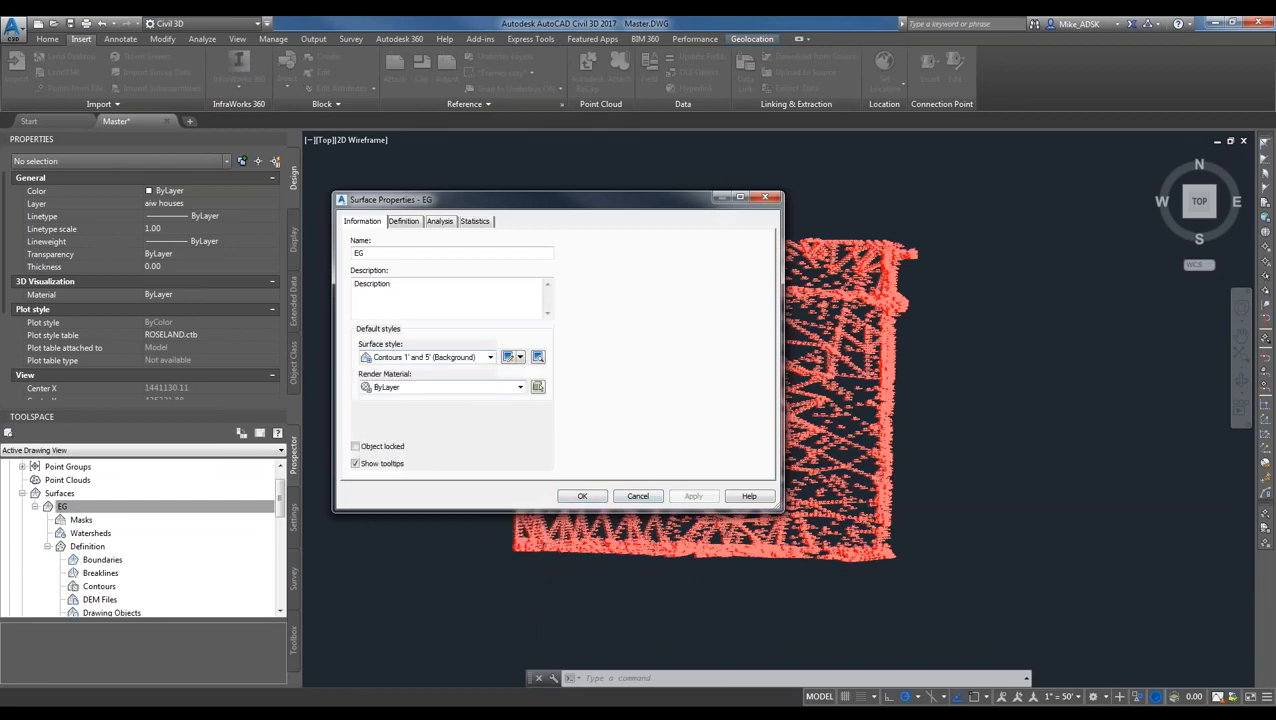
click(582, 494)
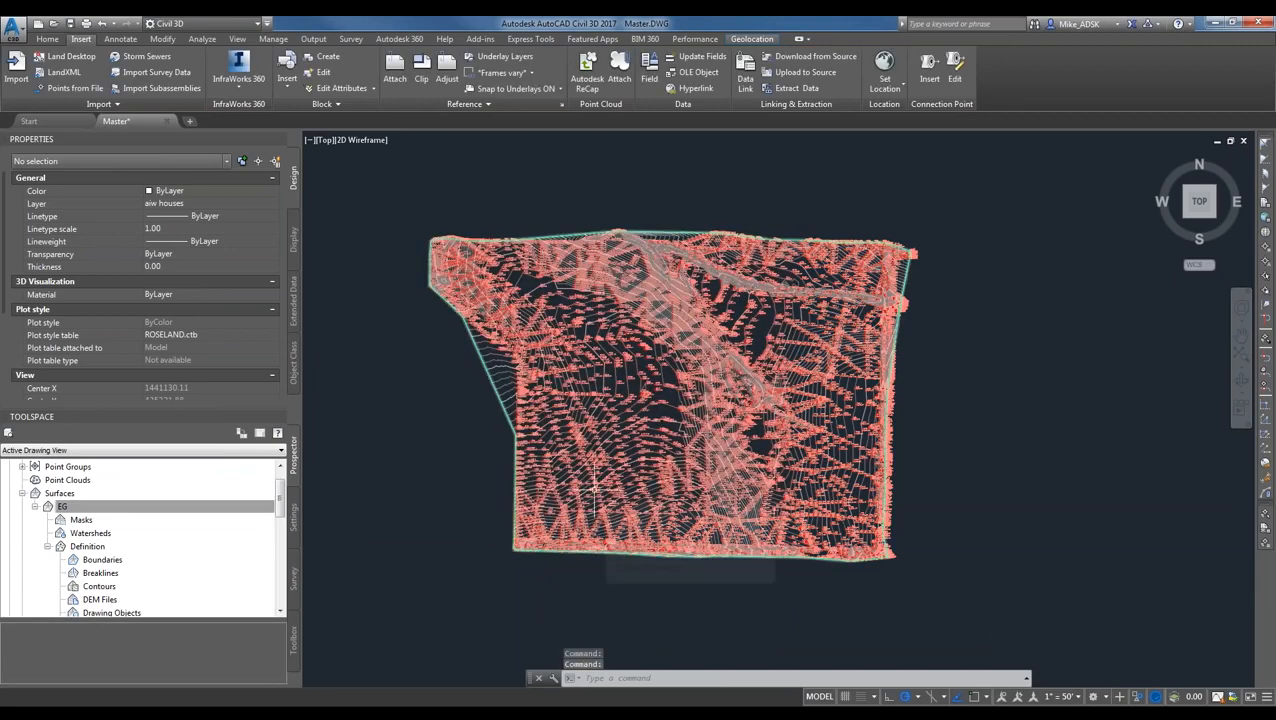
mouse_move(594, 488)
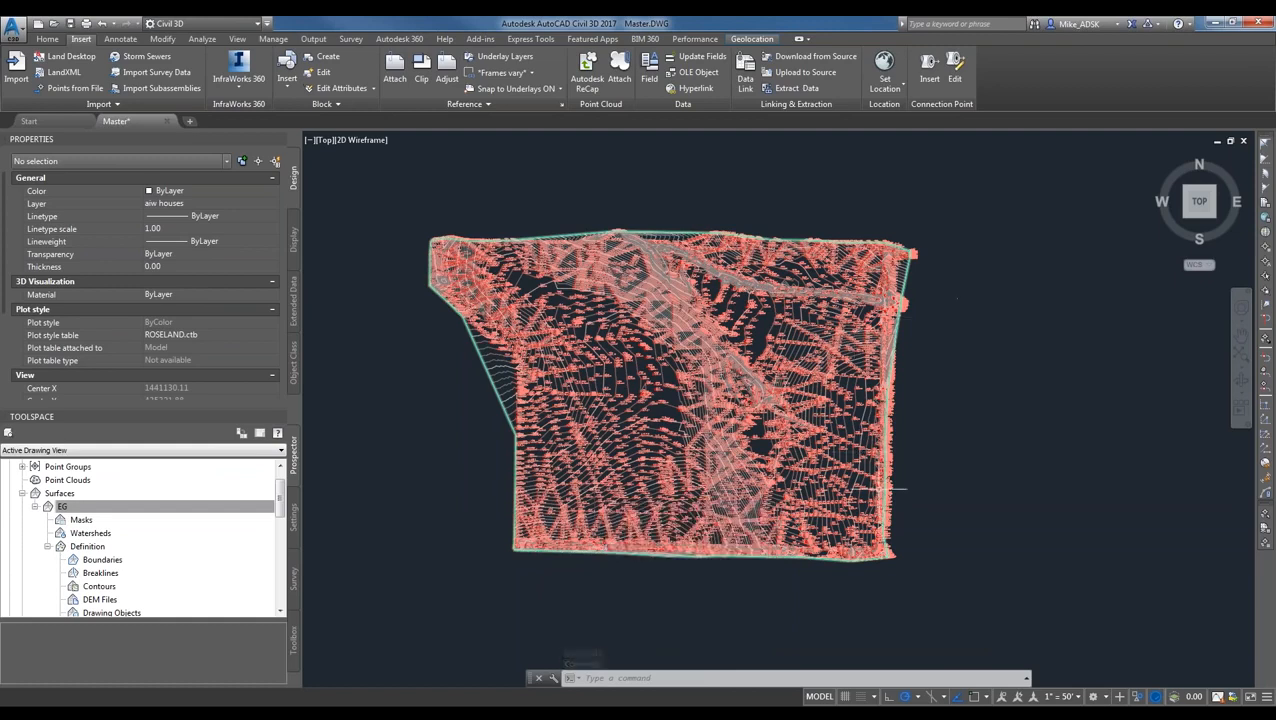
- Try to hide the points by reapplying No Show as the highest group in the point group display order
scroll(280, 505, up, 2)
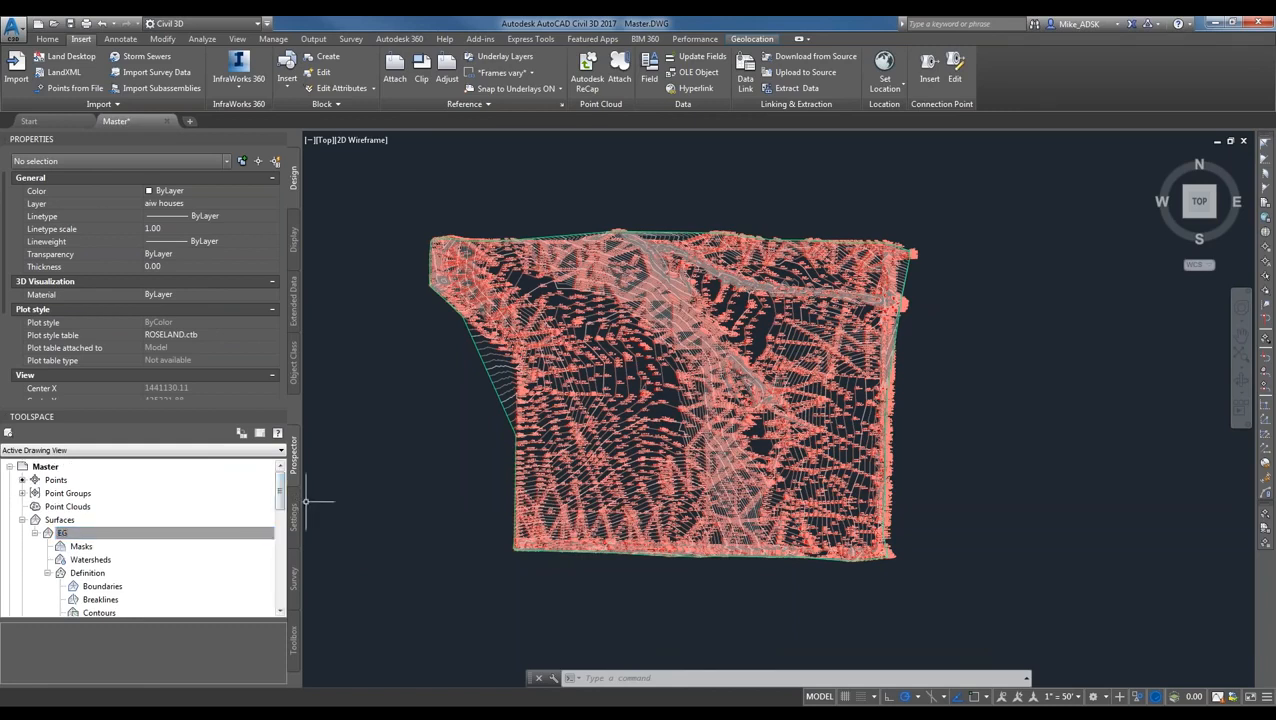
click(68, 493)
right_click(95, 494)
click(127, 503)
click(476, 360)
click(479, 334)
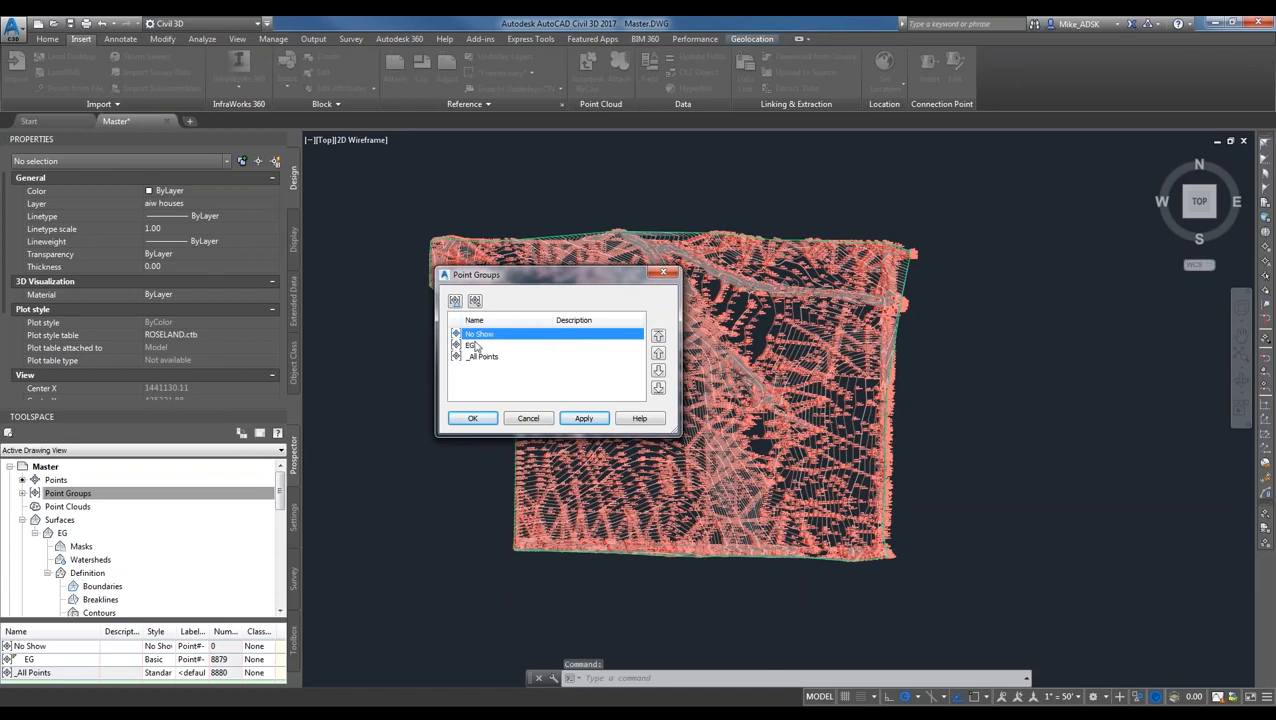
click(657, 336)
click(486, 336)
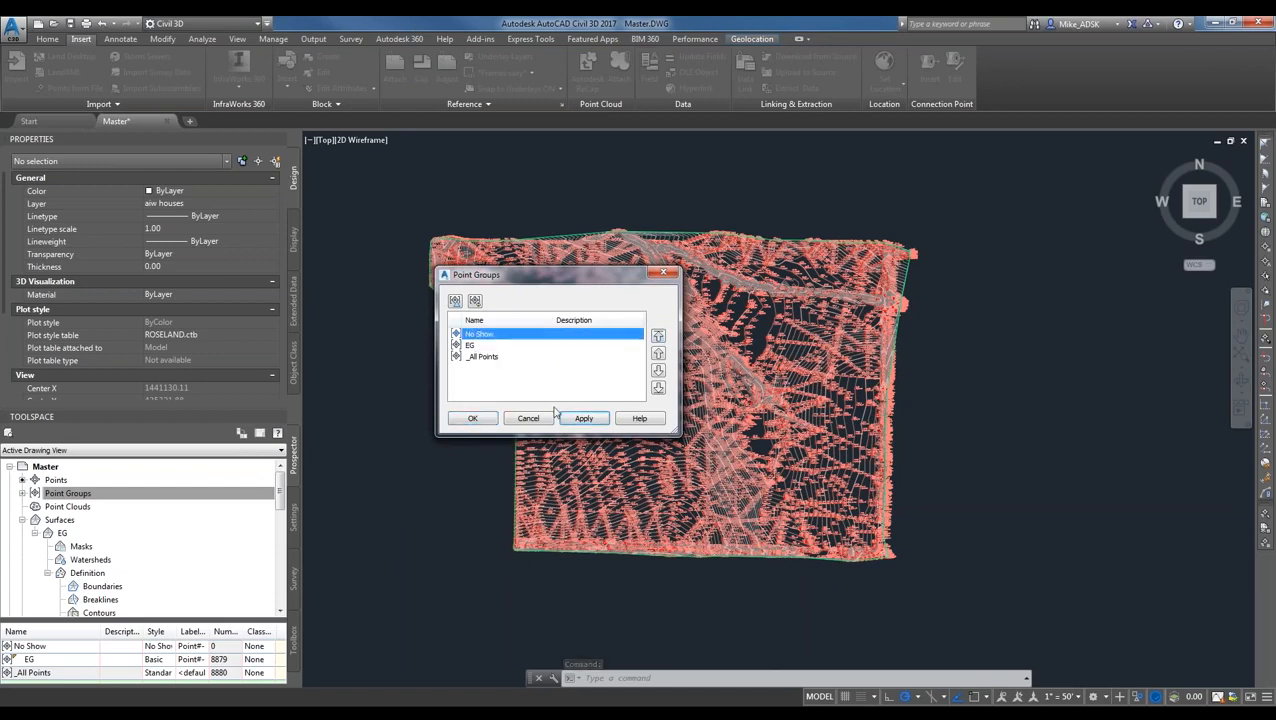
click(584, 418)
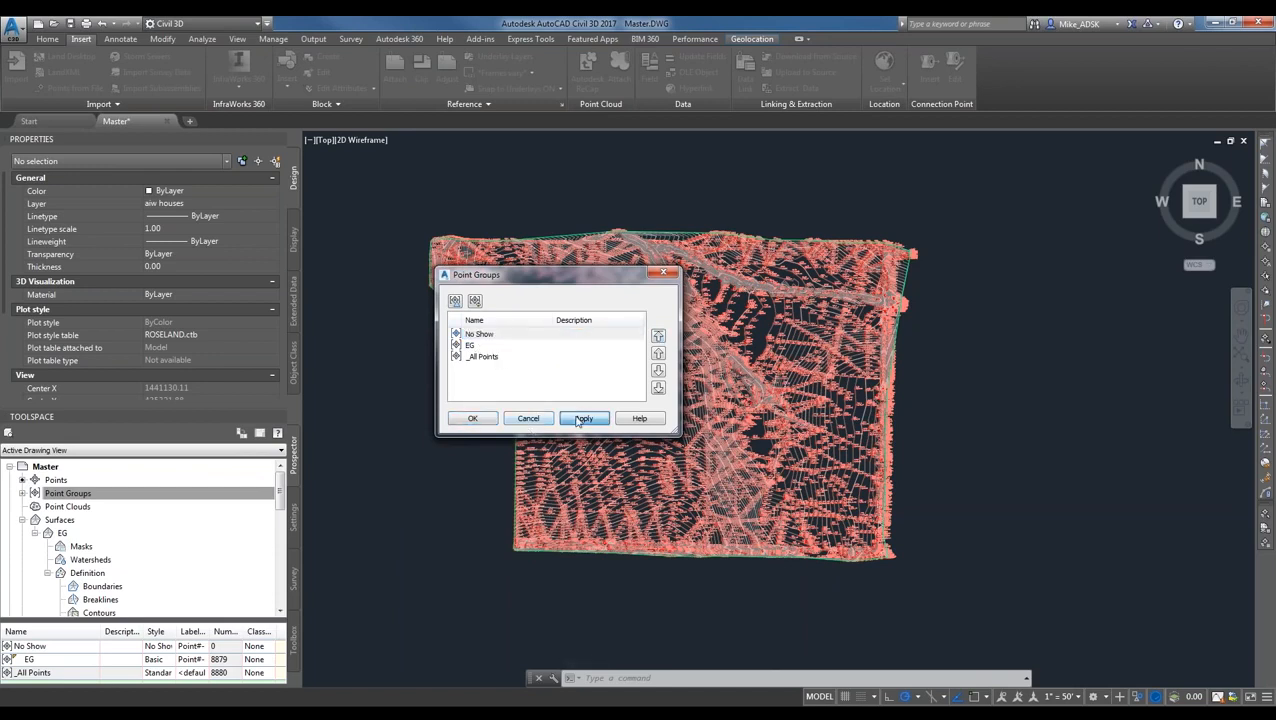
click(472, 418)
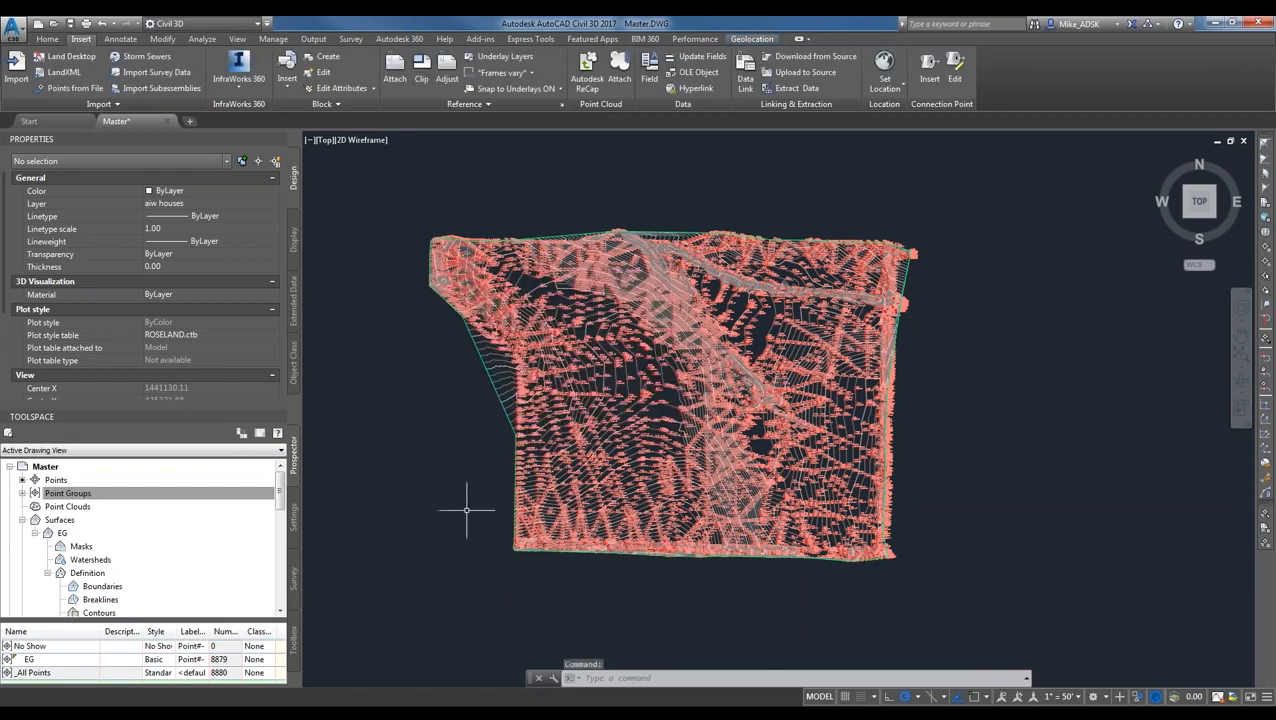
- Review the No Show point style's Model and Profile displays, turn off the Marker in its Section display, and save the style
click(57, 646)
right_click(70, 646)
click(110, 456)
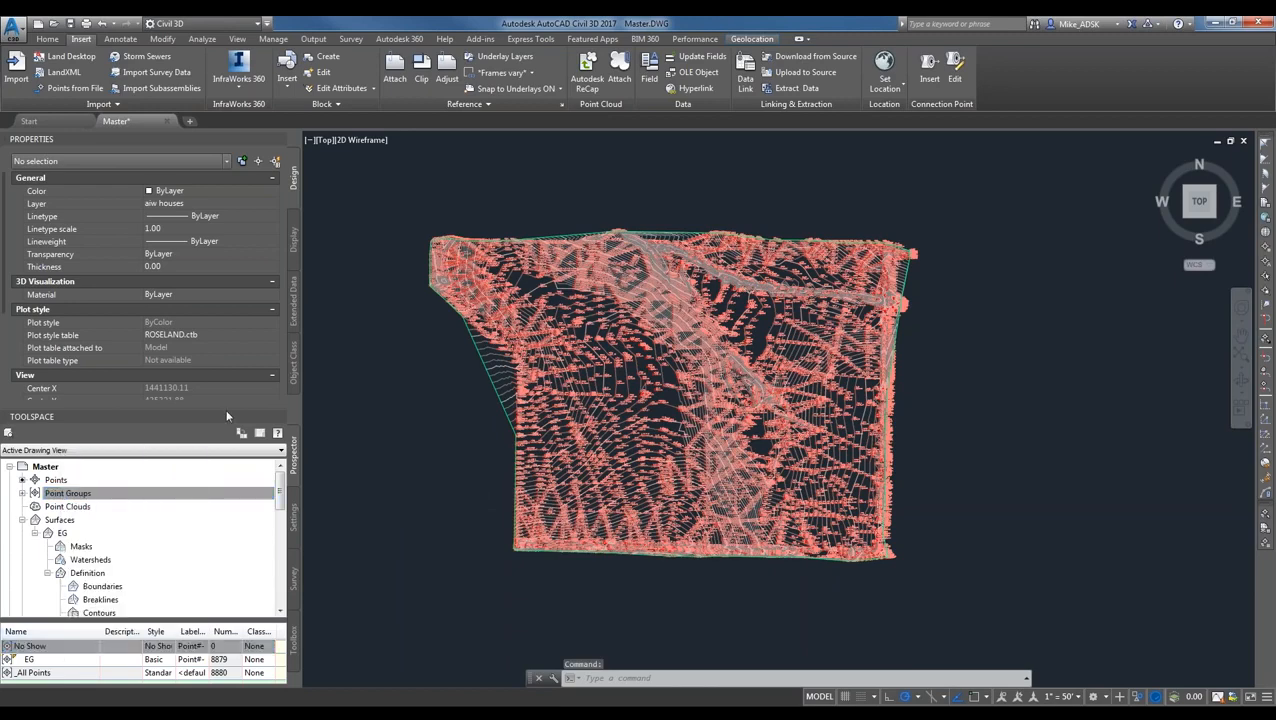
click(512, 357)
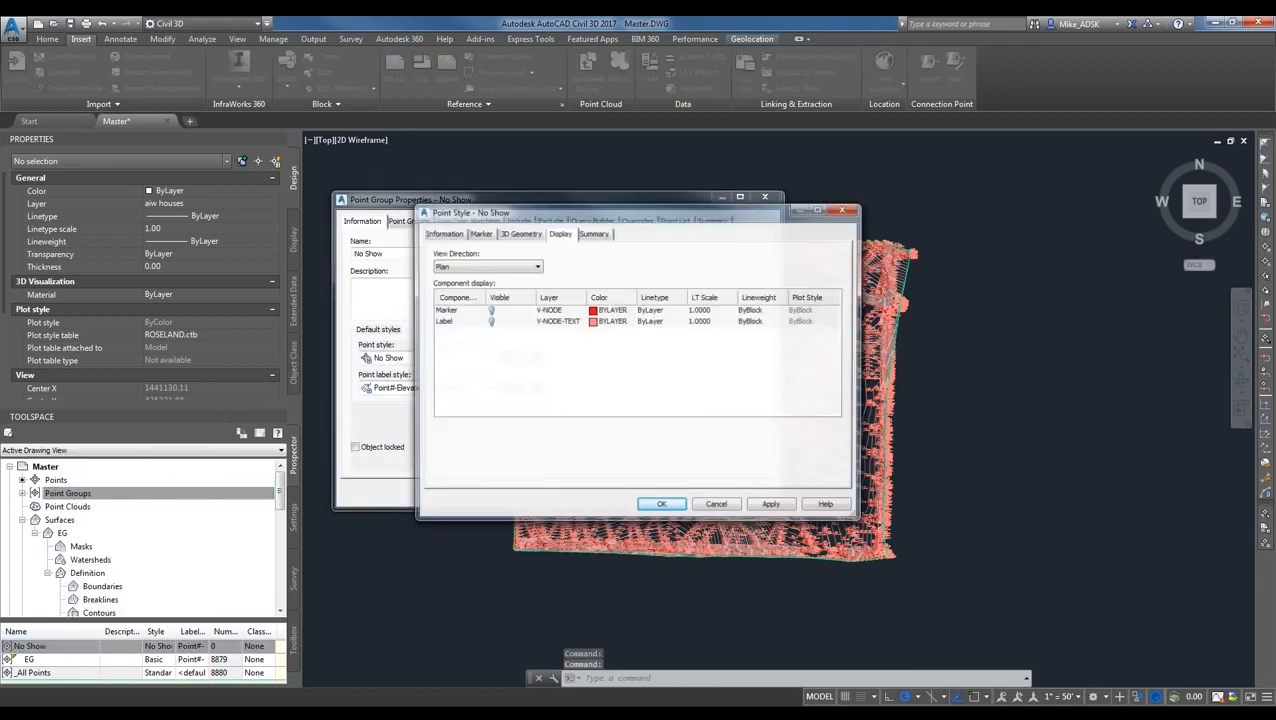
click(516, 268)
click(483, 284)
click(508, 268)
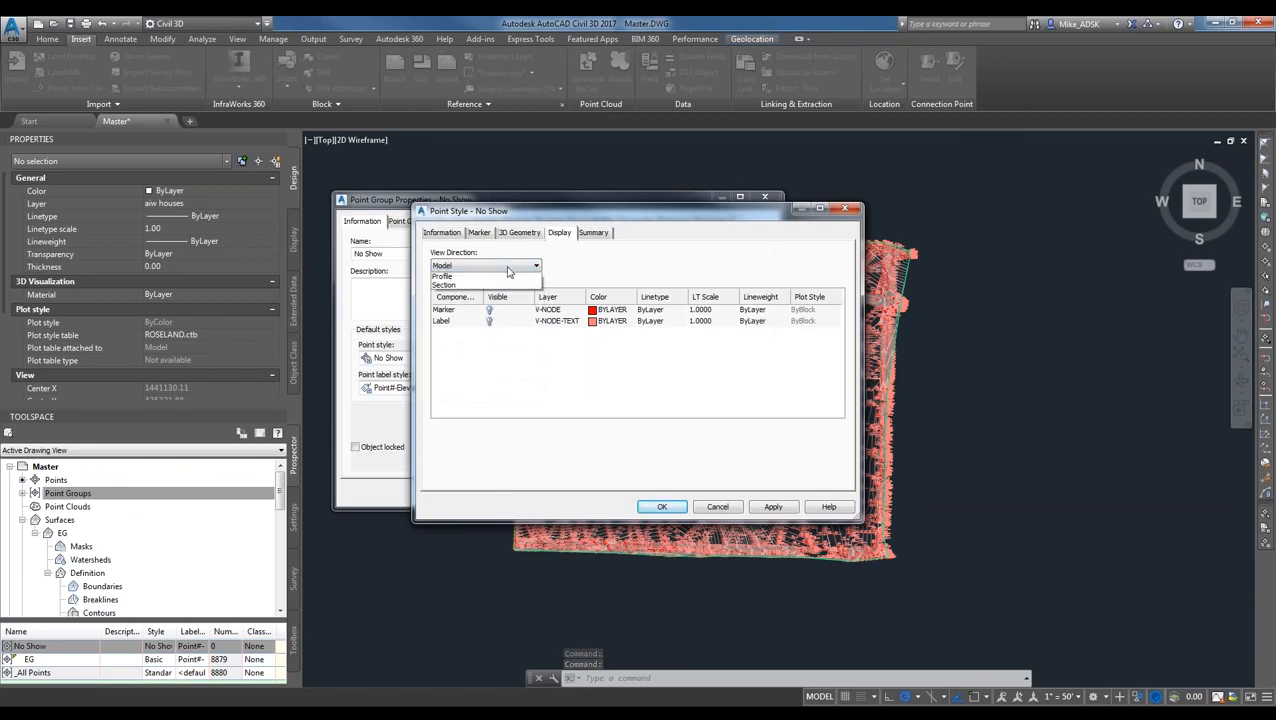
click(488, 276)
click(512, 265)
click(497, 282)
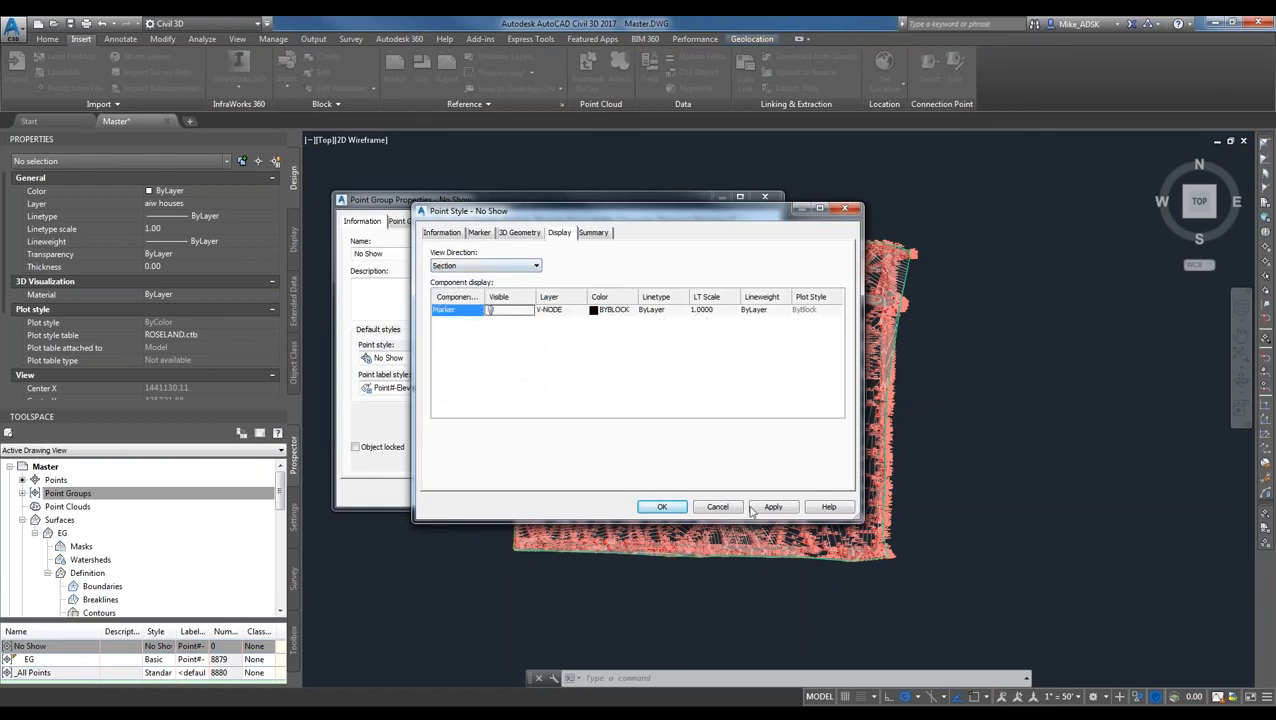
click(659, 508)
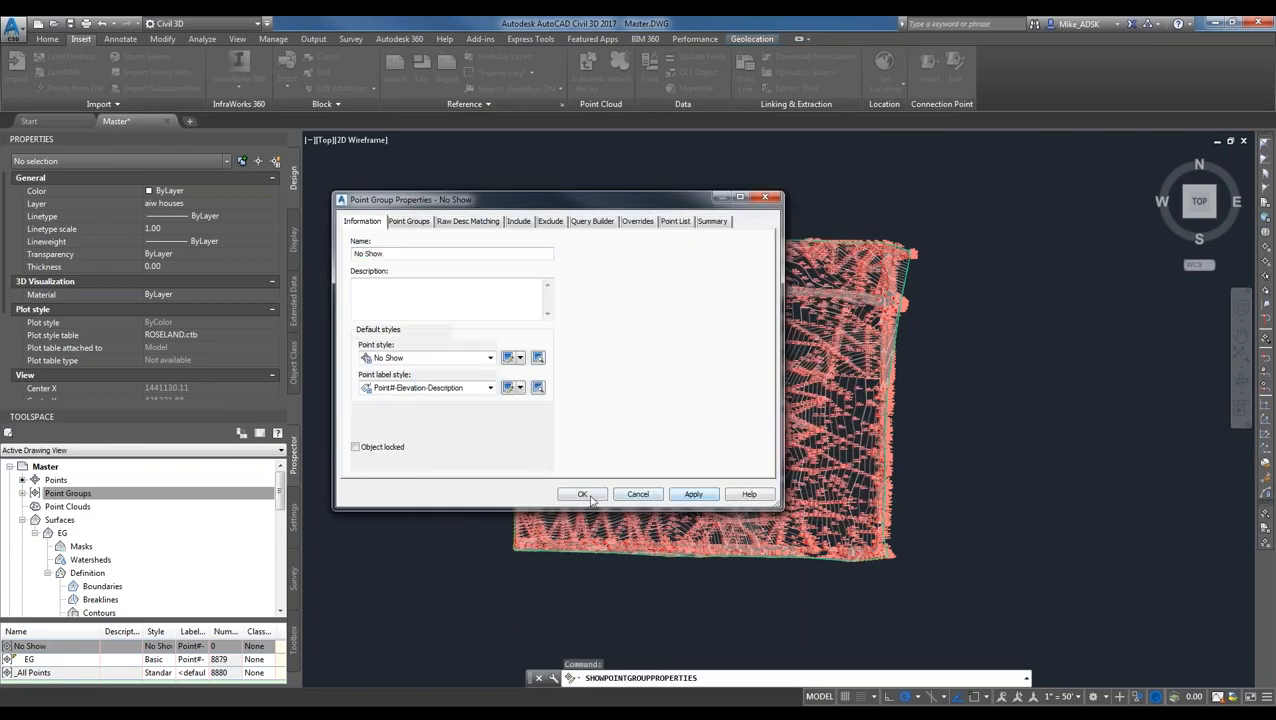
click(580, 495)
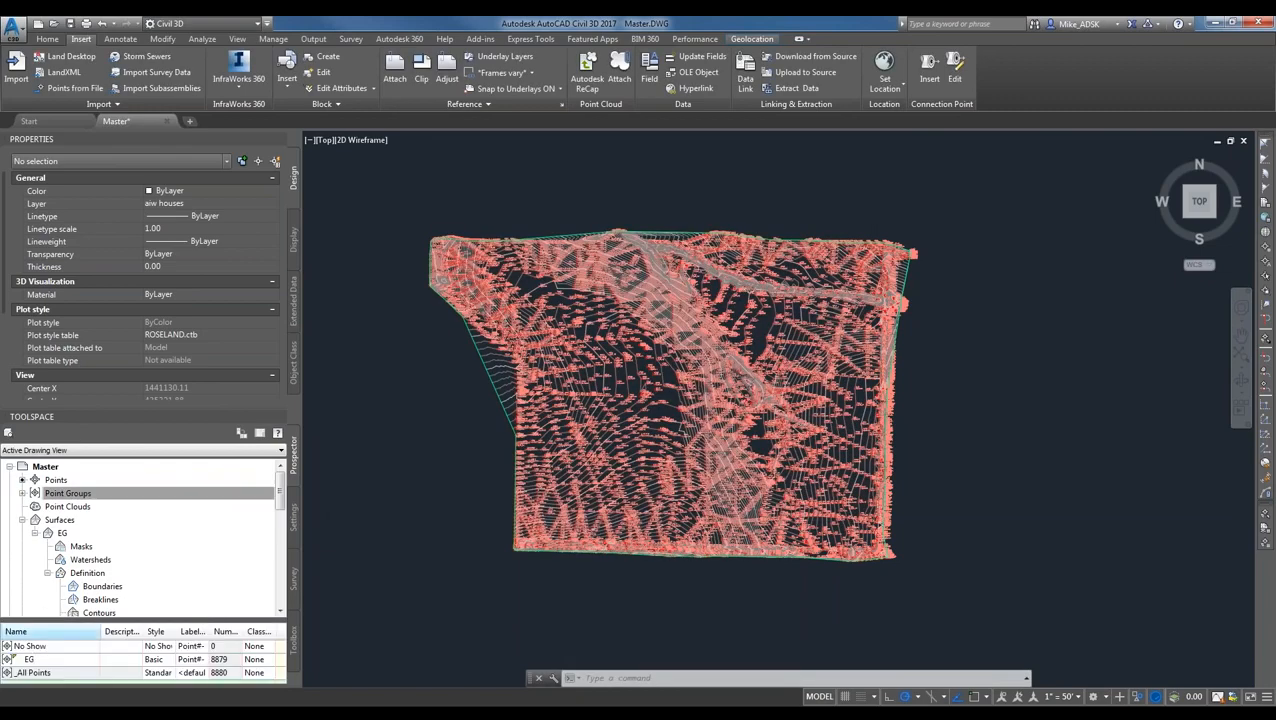
- Reorder the point groups so that _All Points comes first, EG second and No Show last
right_click(78, 494)
click(122, 499)
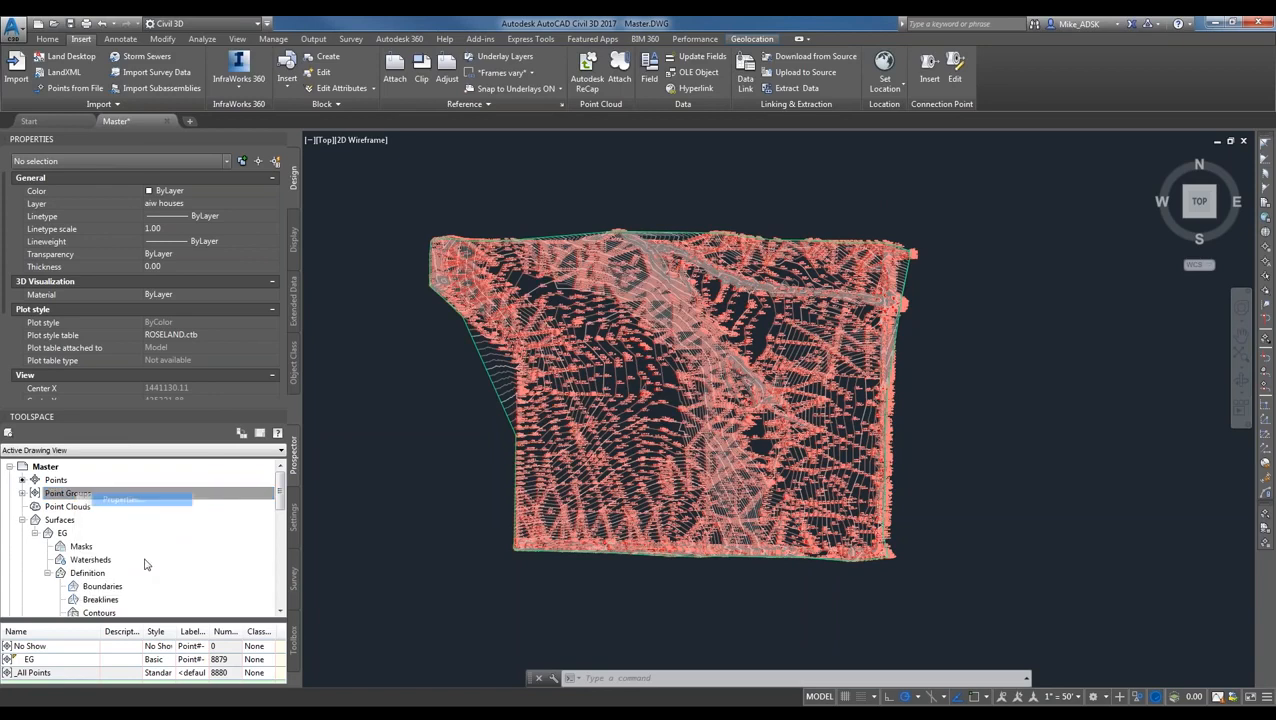
click(484, 356)
click(476, 346)
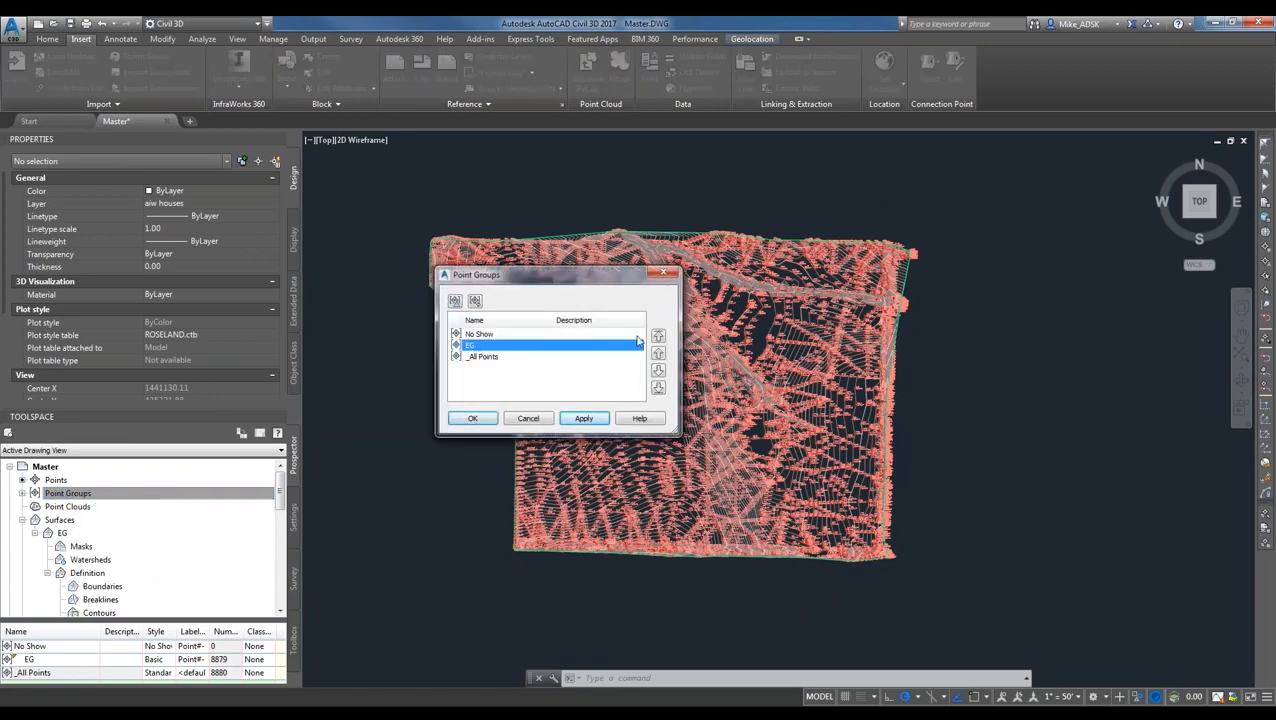
click(491, 337)
click(658, 369)
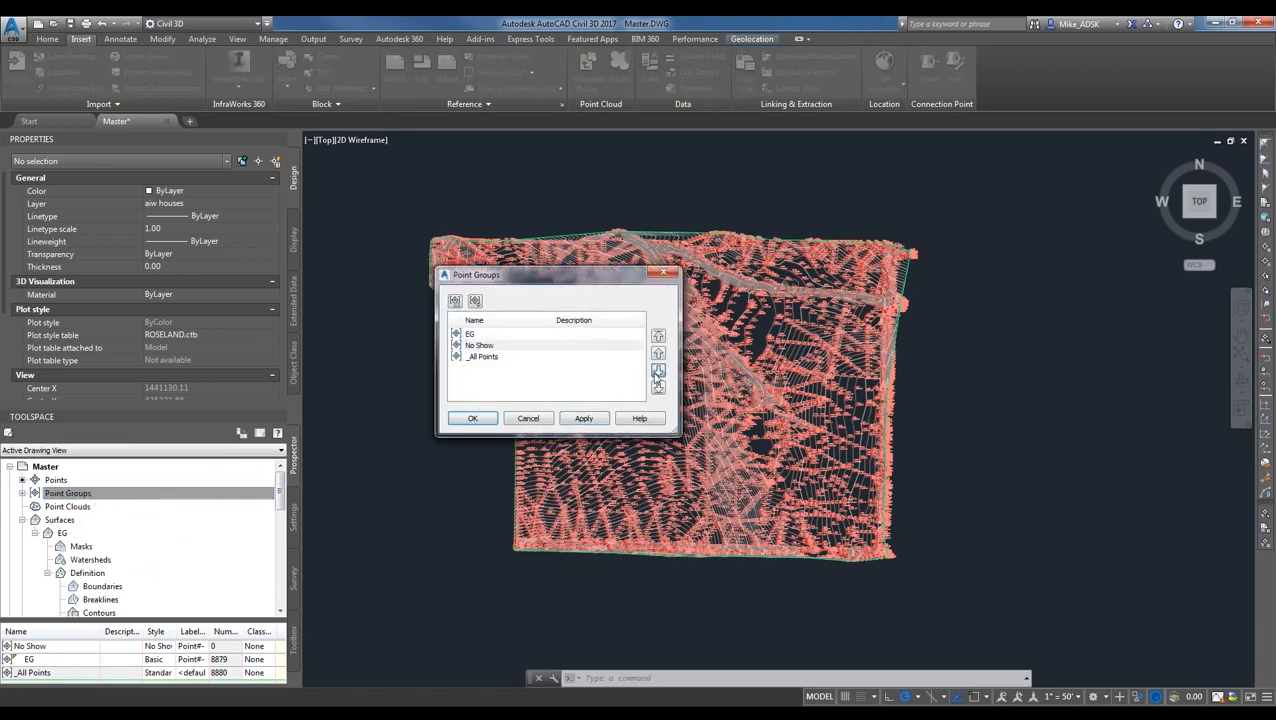
click(480, 357)
click(658, 336)
click(472, 418)
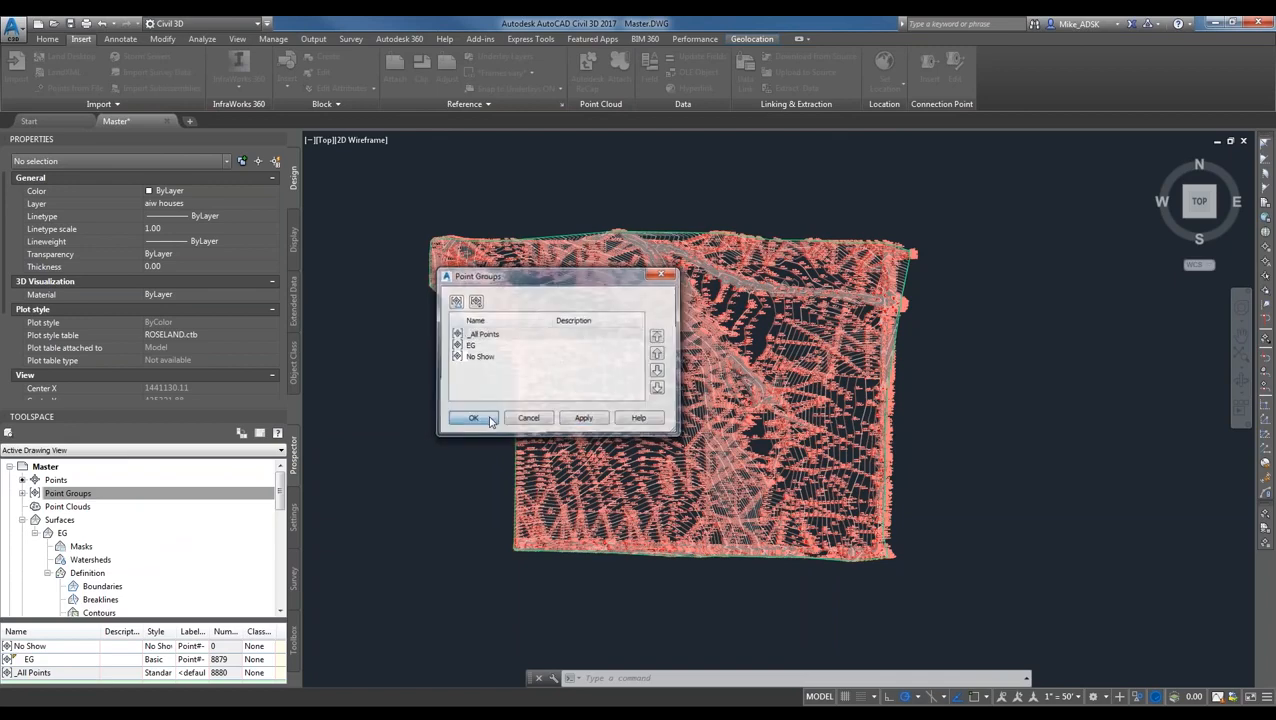
click(433, 399)
- Move the No Show point group to the top of the display order, above _All Points and EG
right_click(100, 493)
click(130, 501)
click(472, 418)
right_click(68, 490)
click(104, 500)
click(475, 357)
click(658, 336)
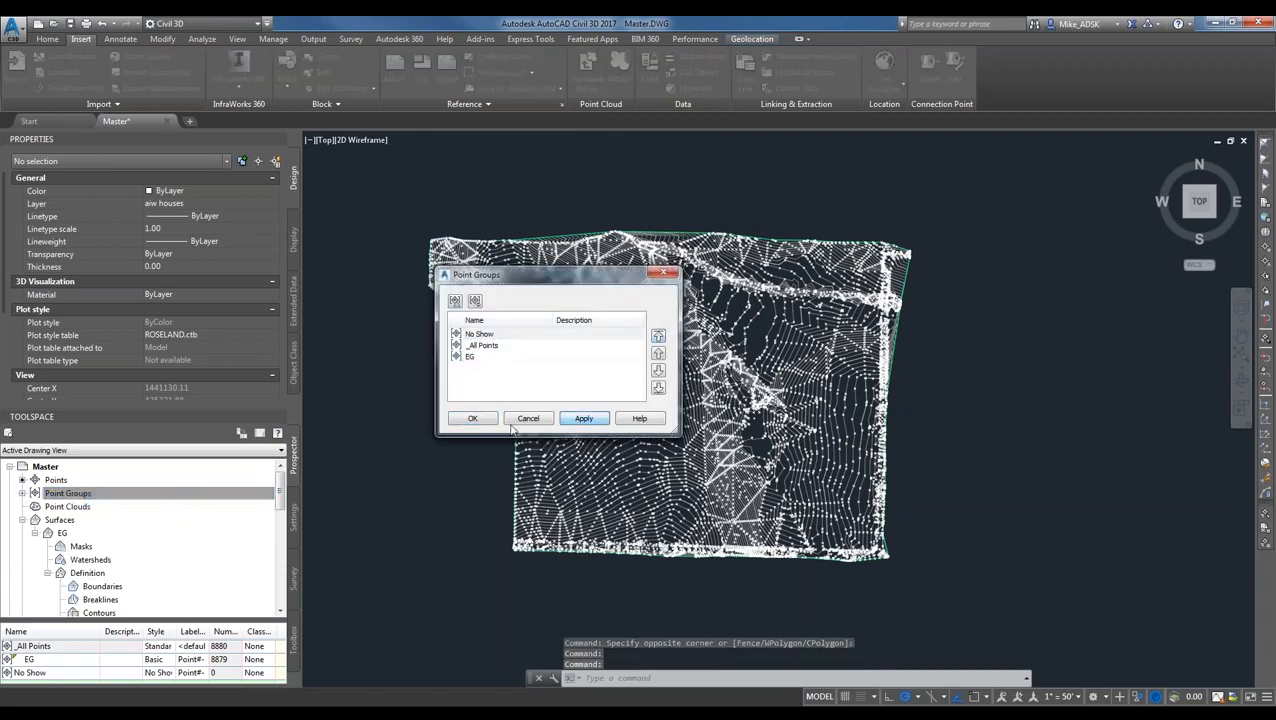
click(470, 419)
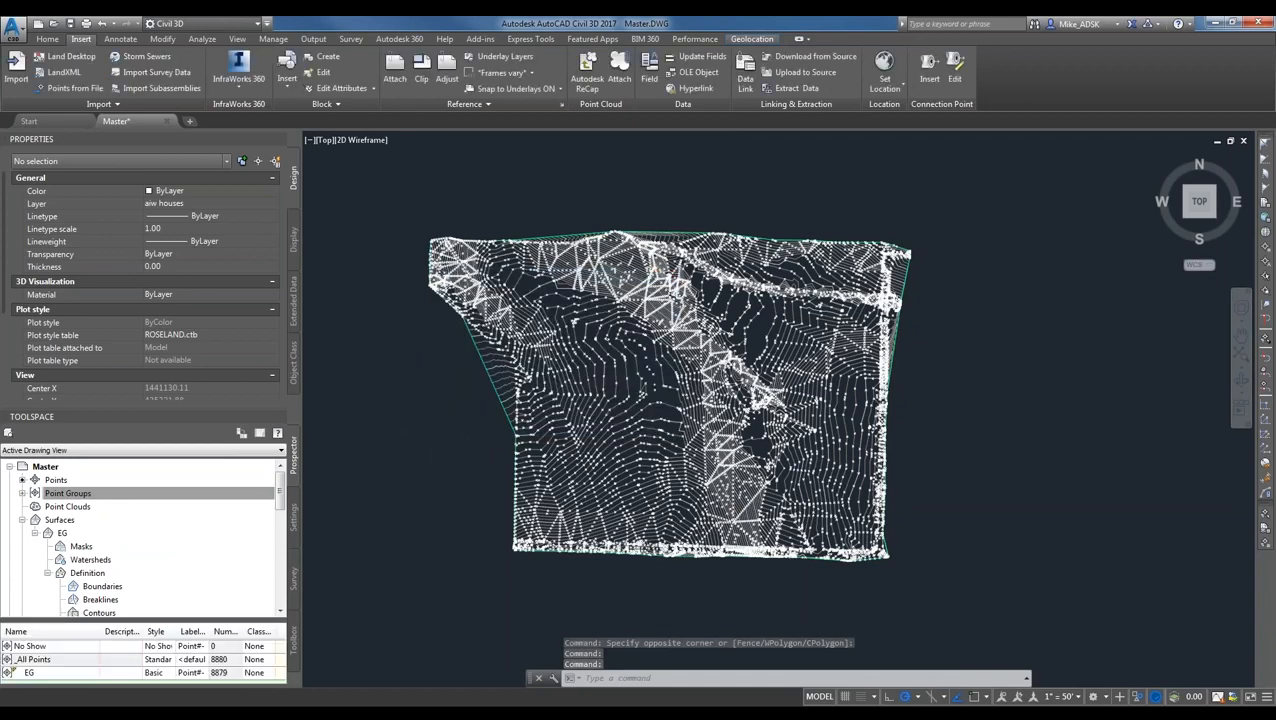
- Examine the EG surface's contours and outer border up close, and select the surface to inspect its full extent
scroll(456, 328, up, 2)
scroll(103, 514, down, 1)
scroll(398, 504, up, 4)
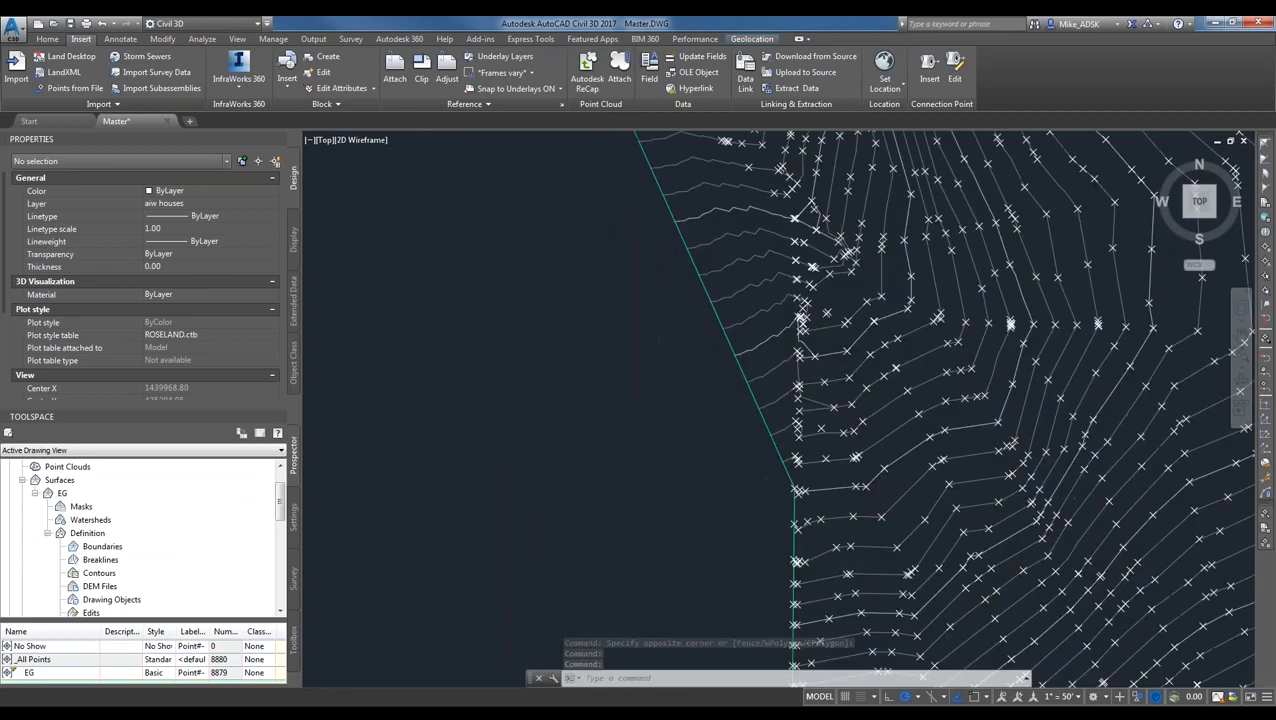
scroll(478, 450, down, 6)
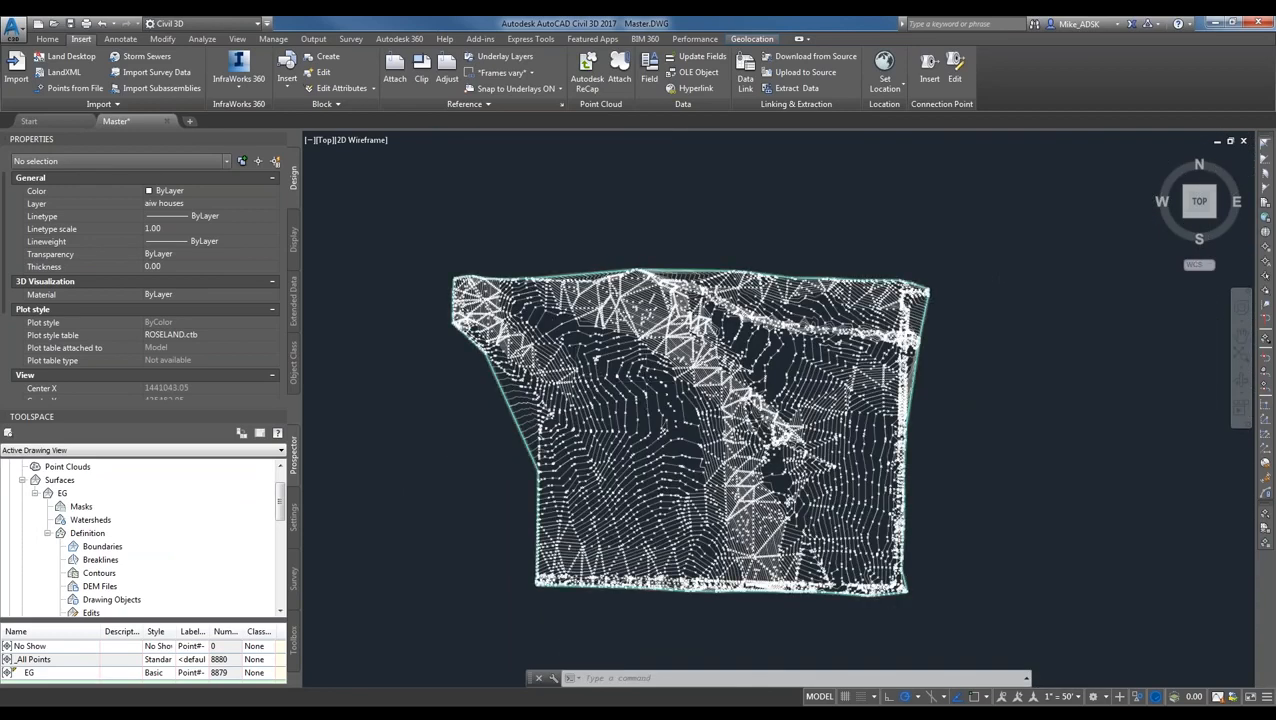
scroll(530, 415, up, 2)
click(490, 428)
click(464, 433)
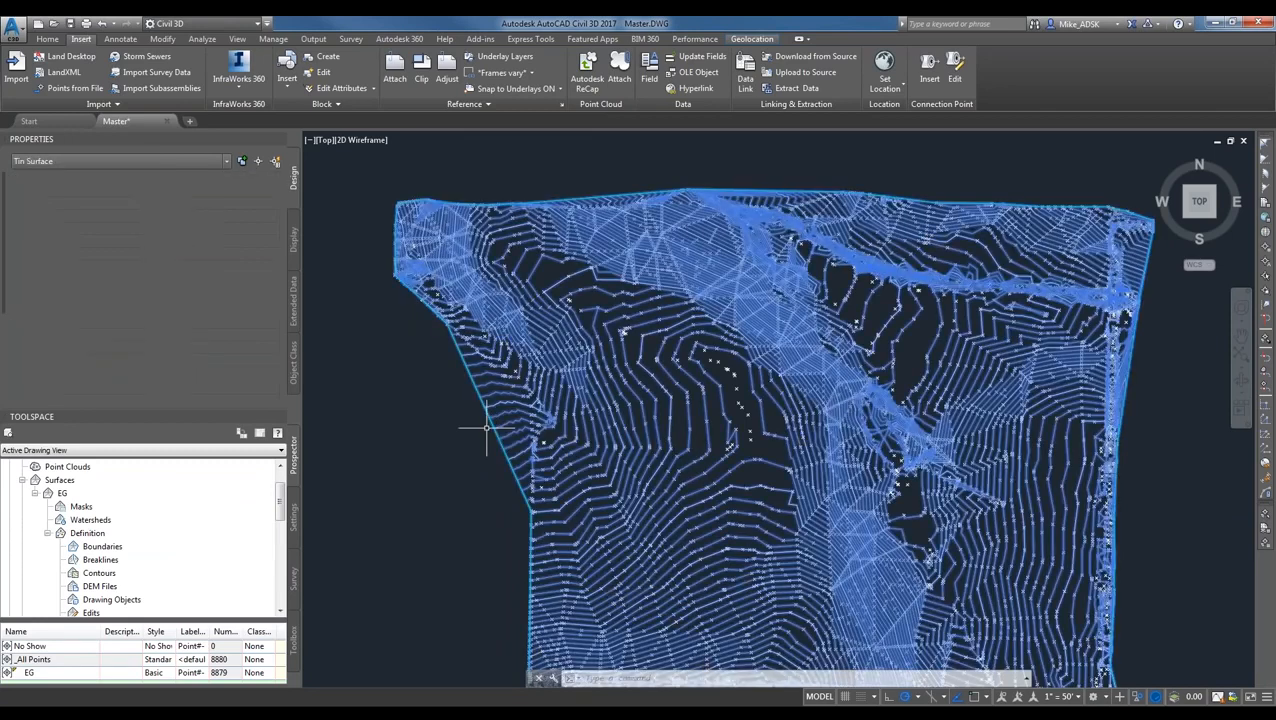
scroll(488, 430, down, 5)
scroll(482, 390, down, 1)
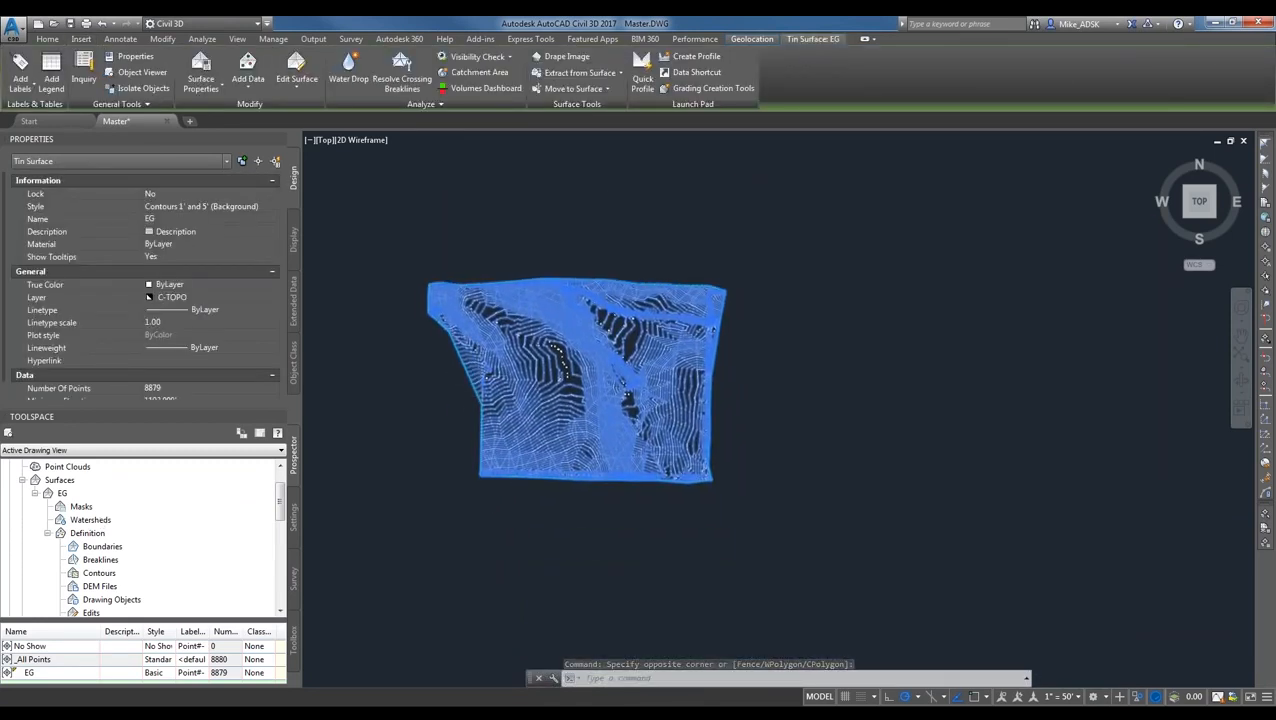
scroll(566, 332, up, 2)
scroll(566, 332, down, 2)
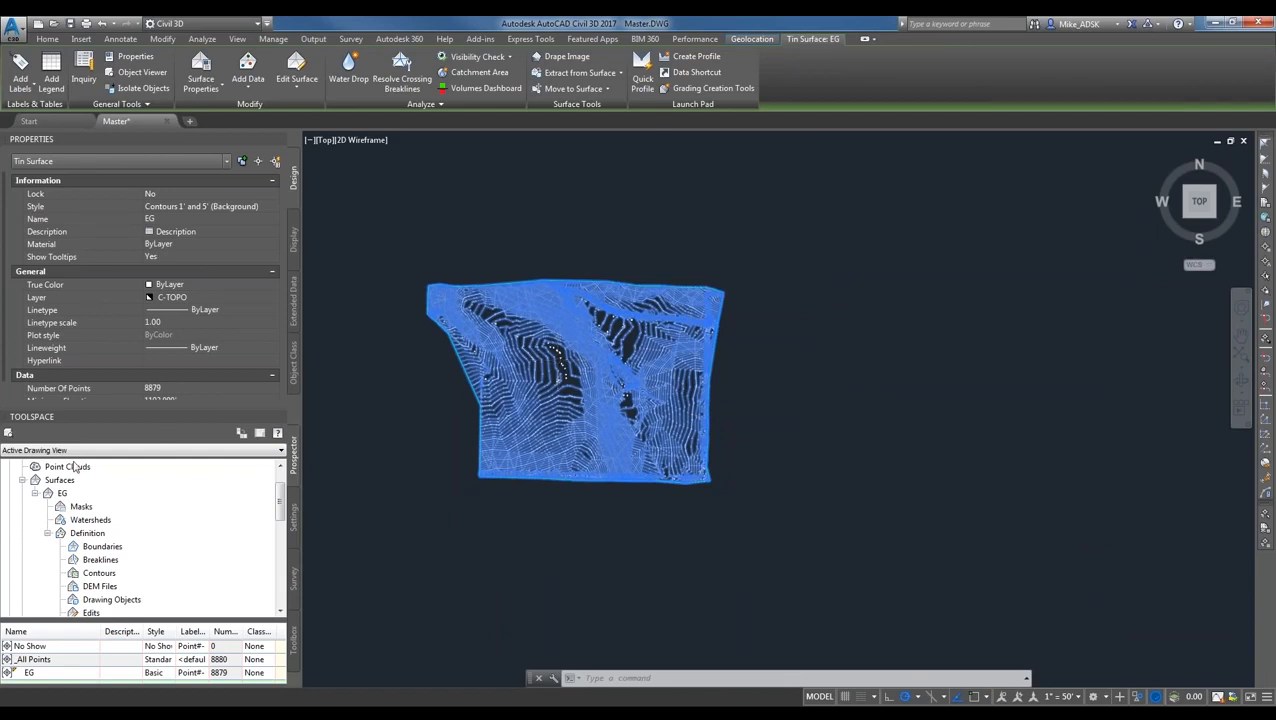
- Clear the current selection, reselect the EG surface from the drawing's surface list, and open it in the Object Viewer
click(460, 362)
key(Escape)
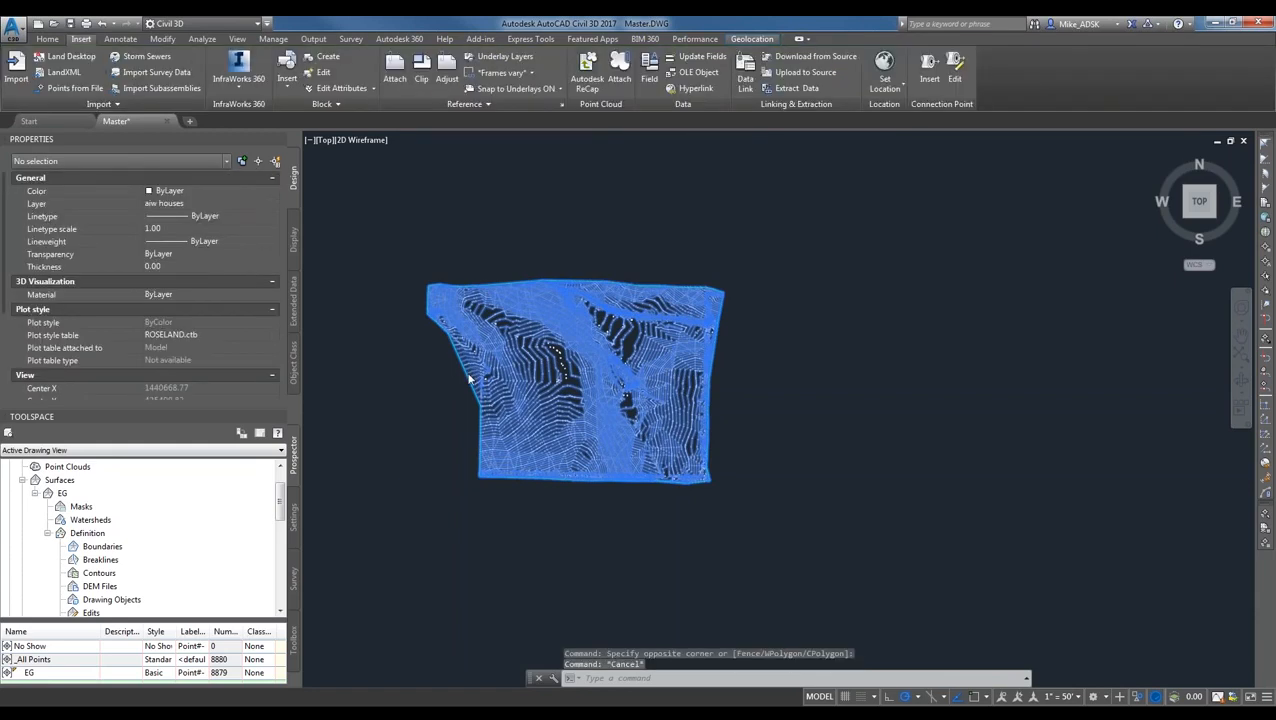
right_click(66, 494)
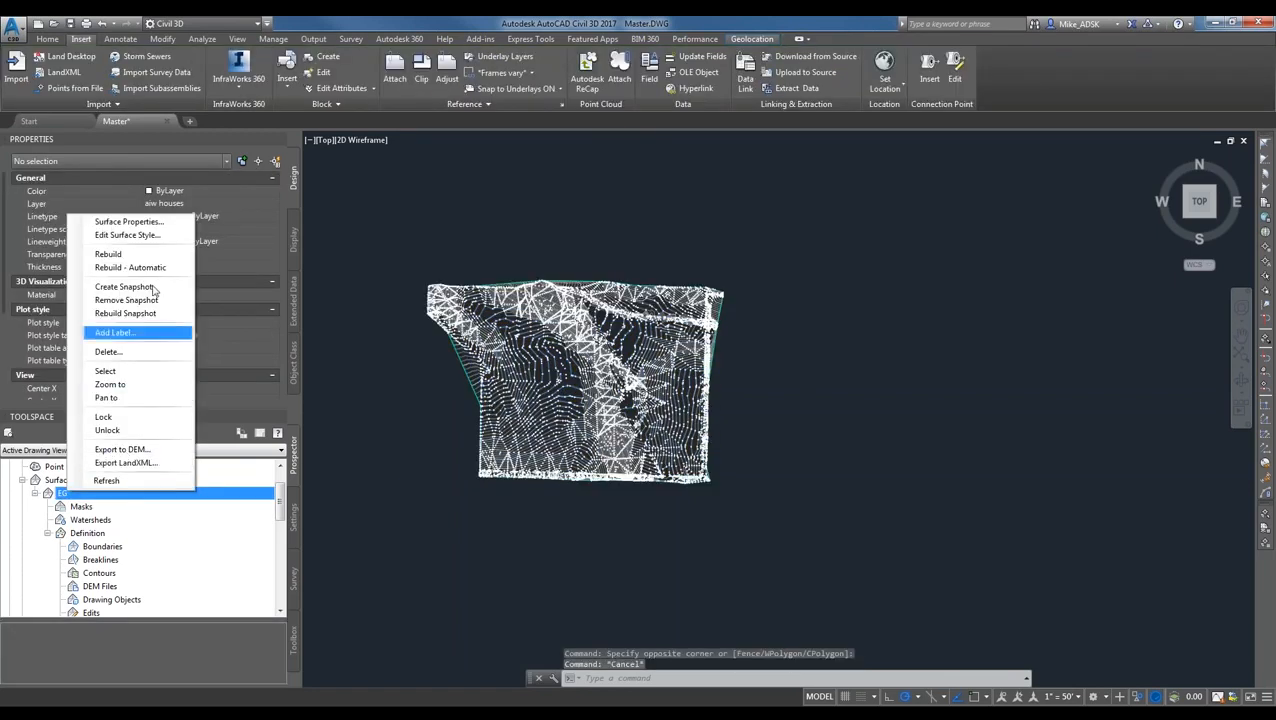
click(105, 371)
right_click(462, 352)
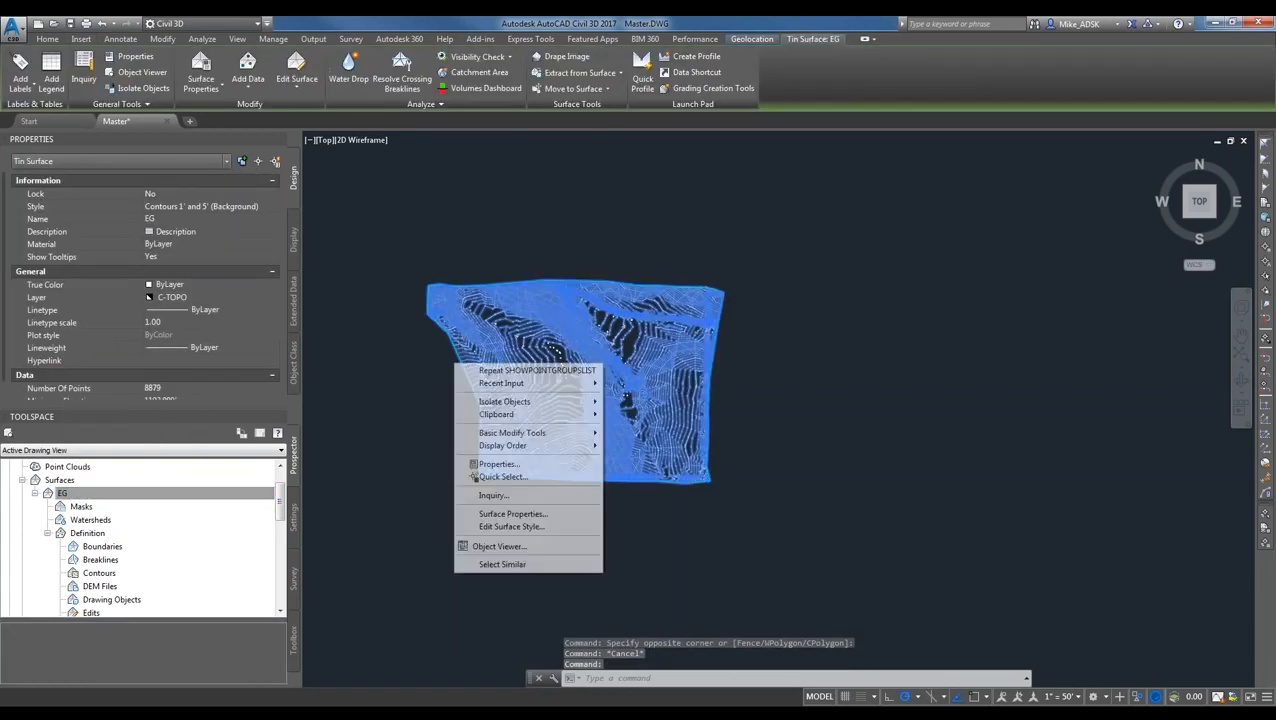
click(500, 561)
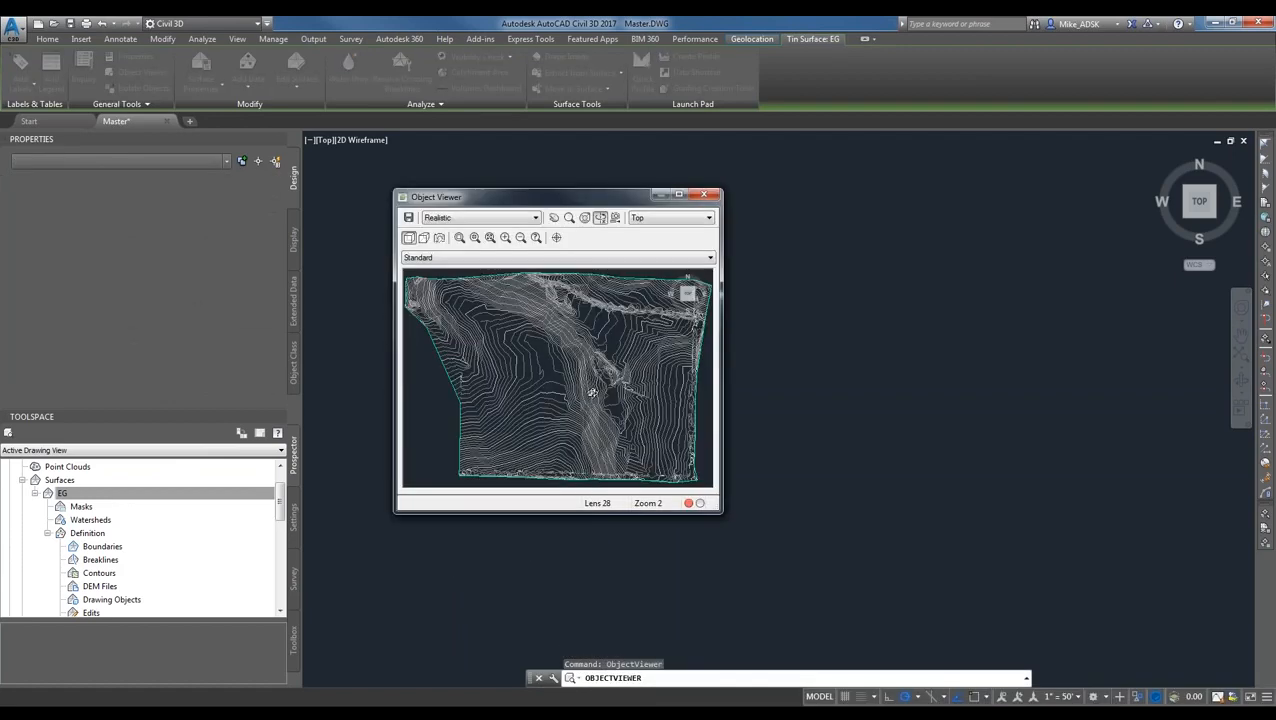
- Examine the EG surface in 3D from several angles with the Realistic style in an enlarged Object Viewer, and close the viewer
drag(614, 425, 520, 350)
click(480, 218)
click(480, 218)
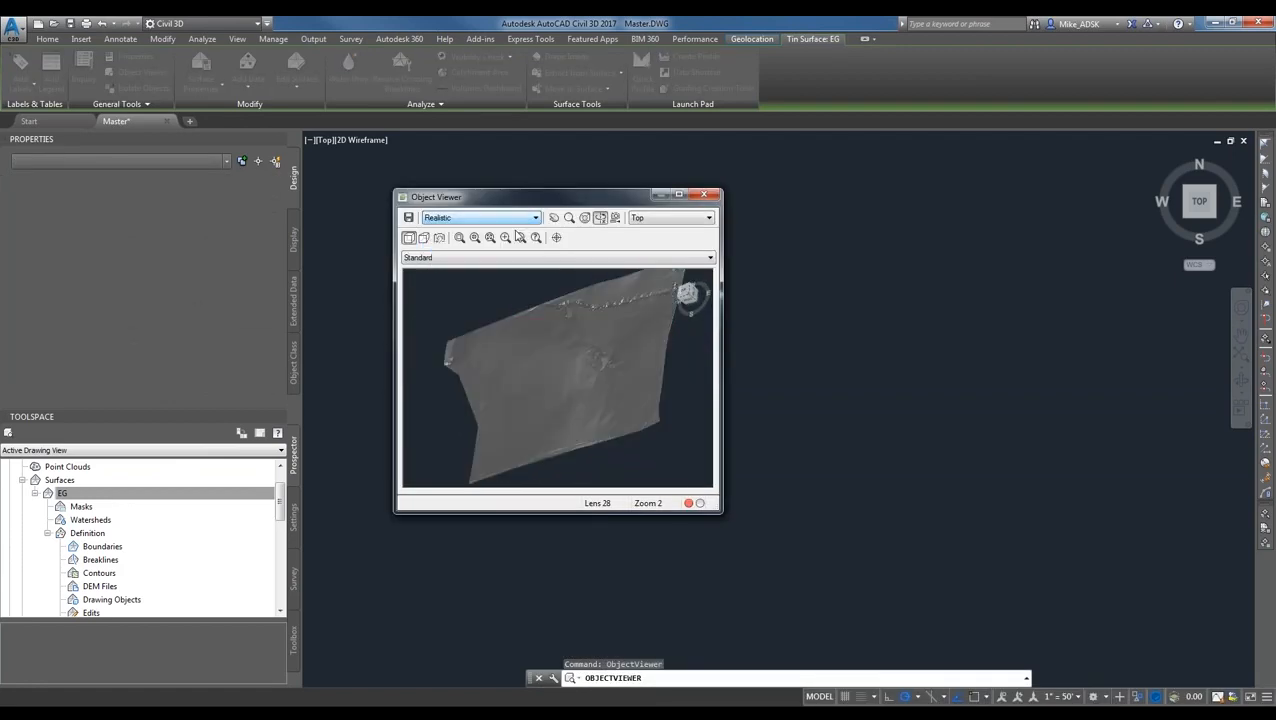
click(679, 194)
drag(431, 591, 362, 436)
drag(790, 250, 832, 211)
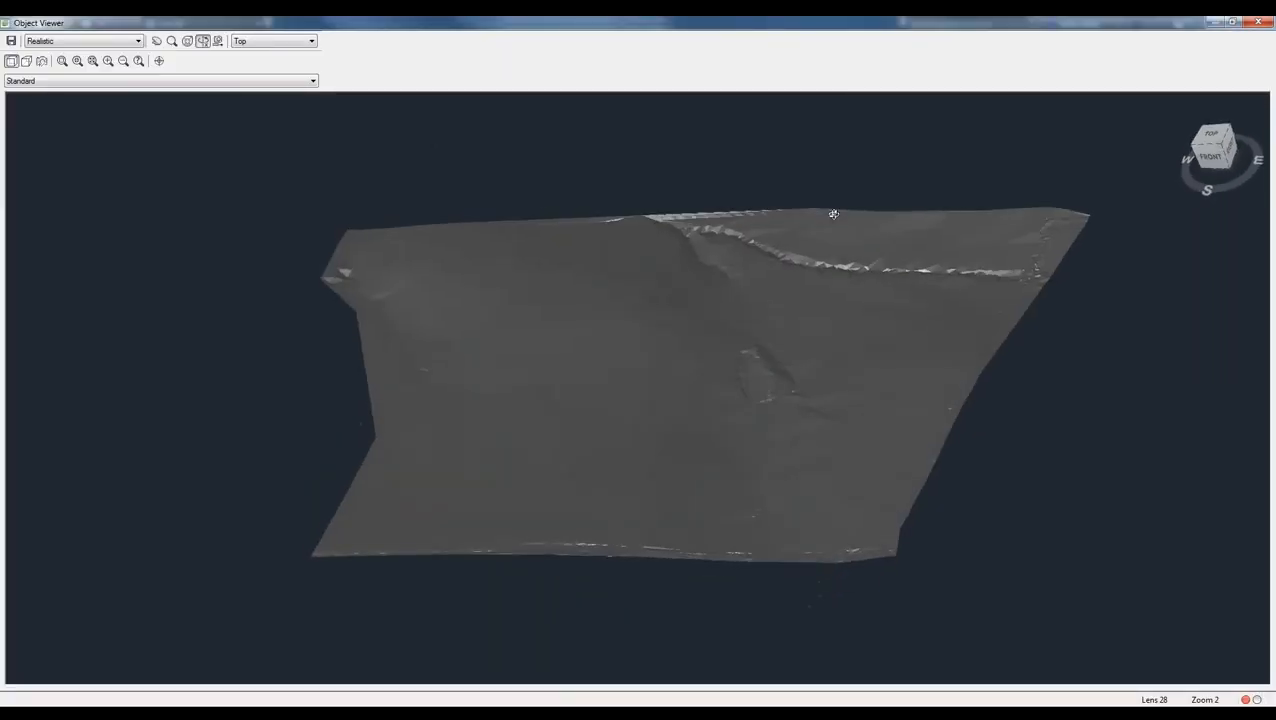
click(1260, 22)
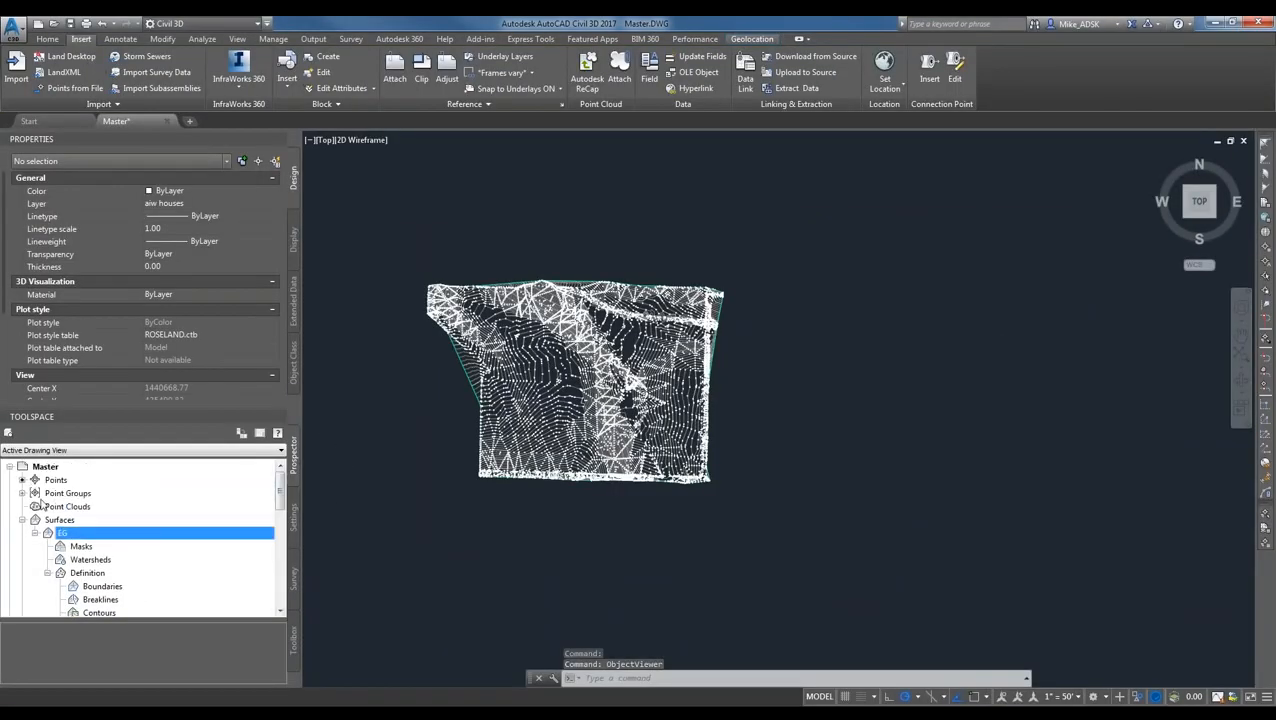
- Open the No Show point group's properties and enable including points by matching numbers
click(218, 493)
click(43, 646)
right_click(43, 646)
click(85, 459)
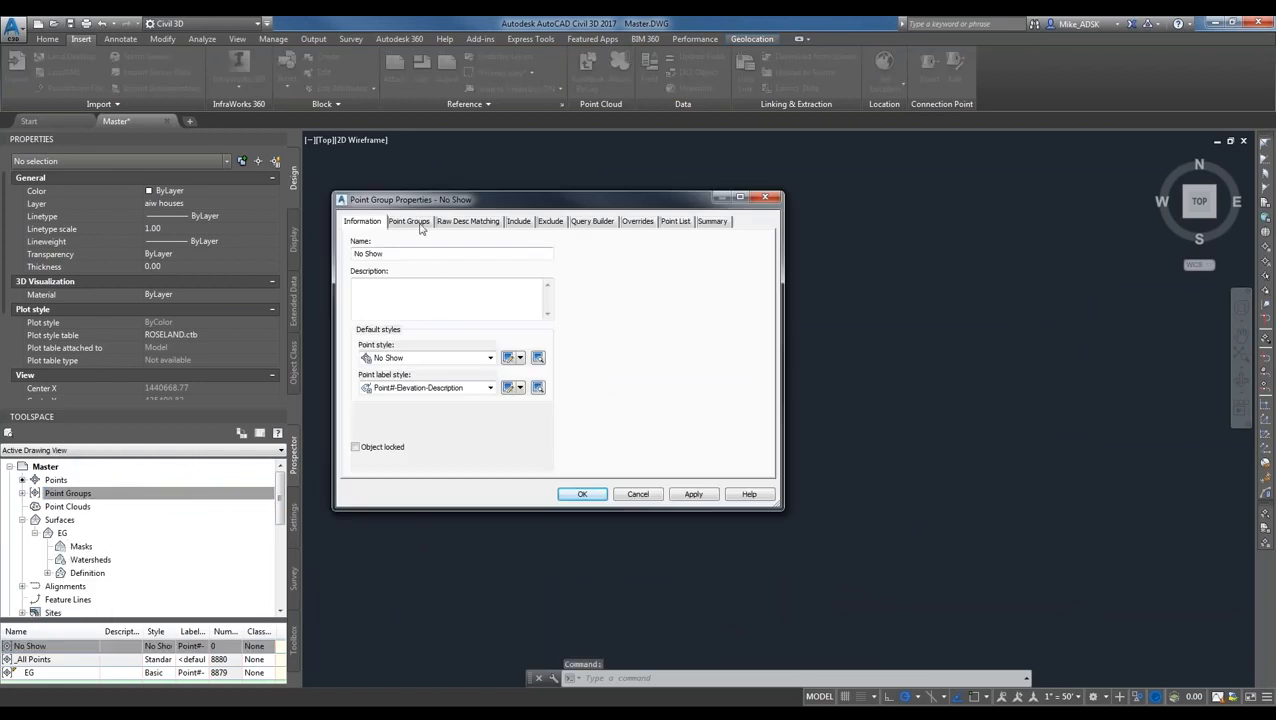
click(519, 222)
click(381, 246)
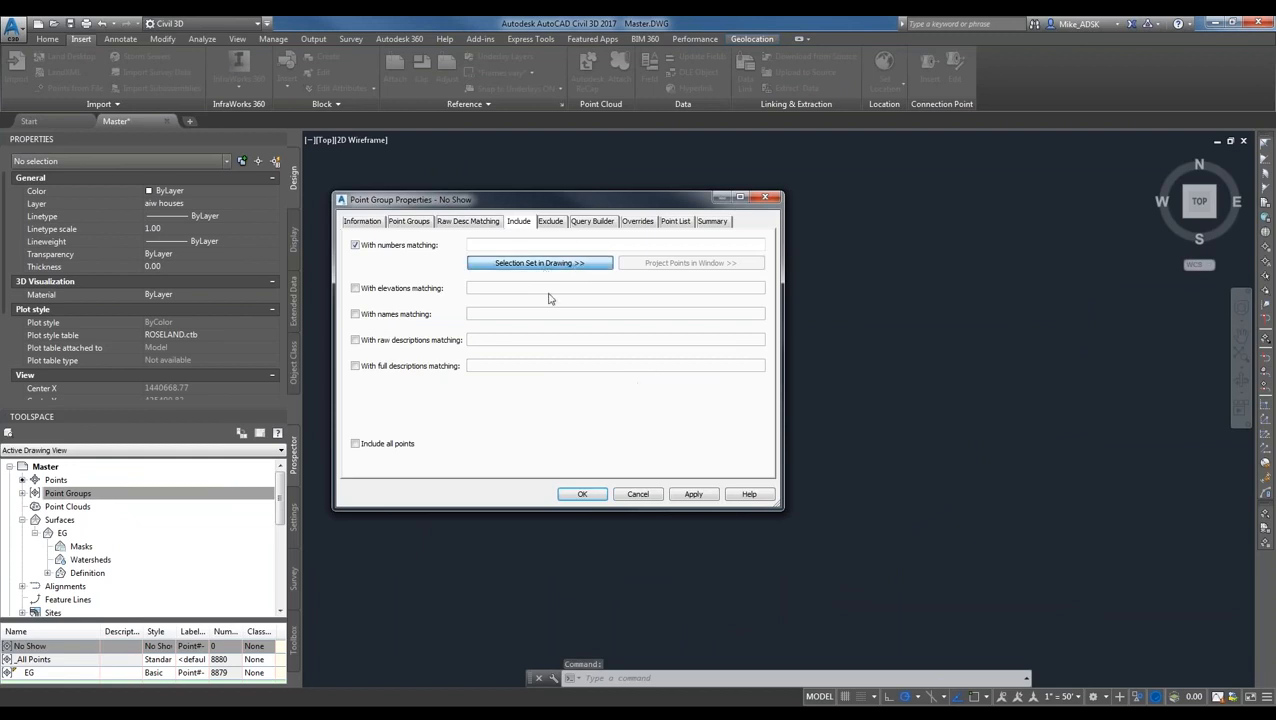
- Window-select all the survey points in the drawing to include numbers 2-8880 in the No Show group, and save the group
double_click(555, 261)
click(433, 213)
click(392, 233)
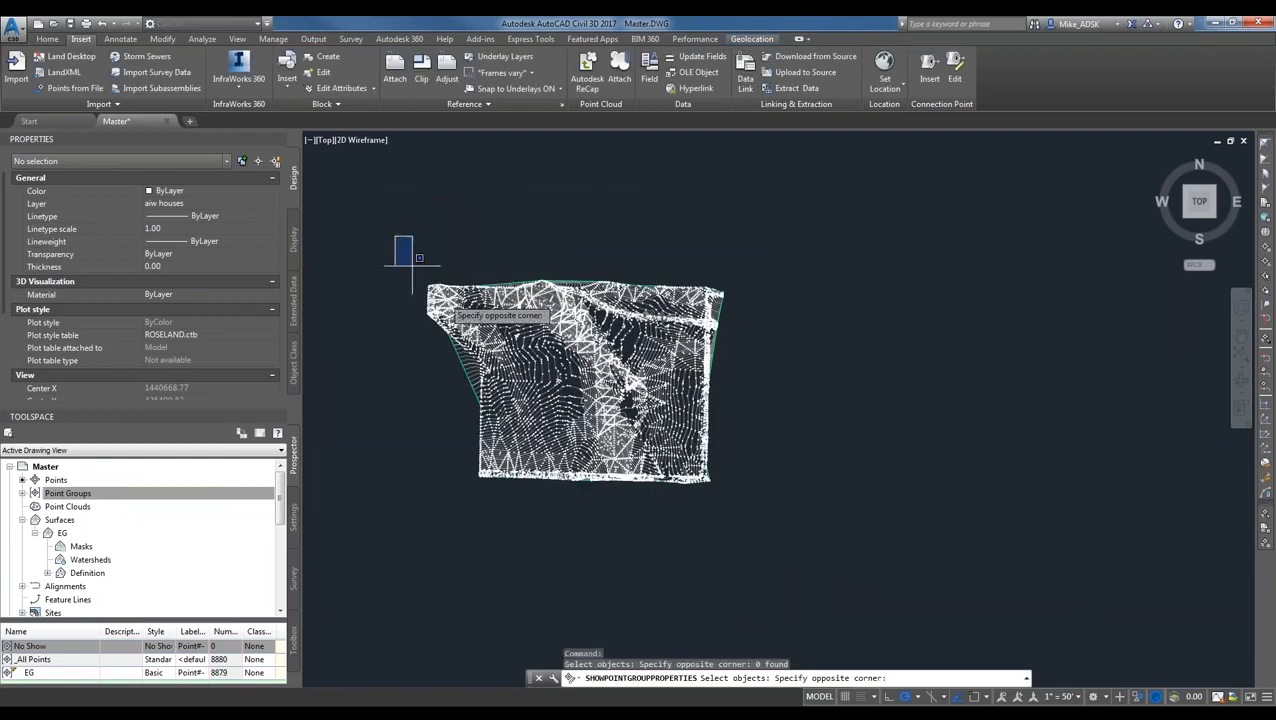
click(816, 536)
key(Return)
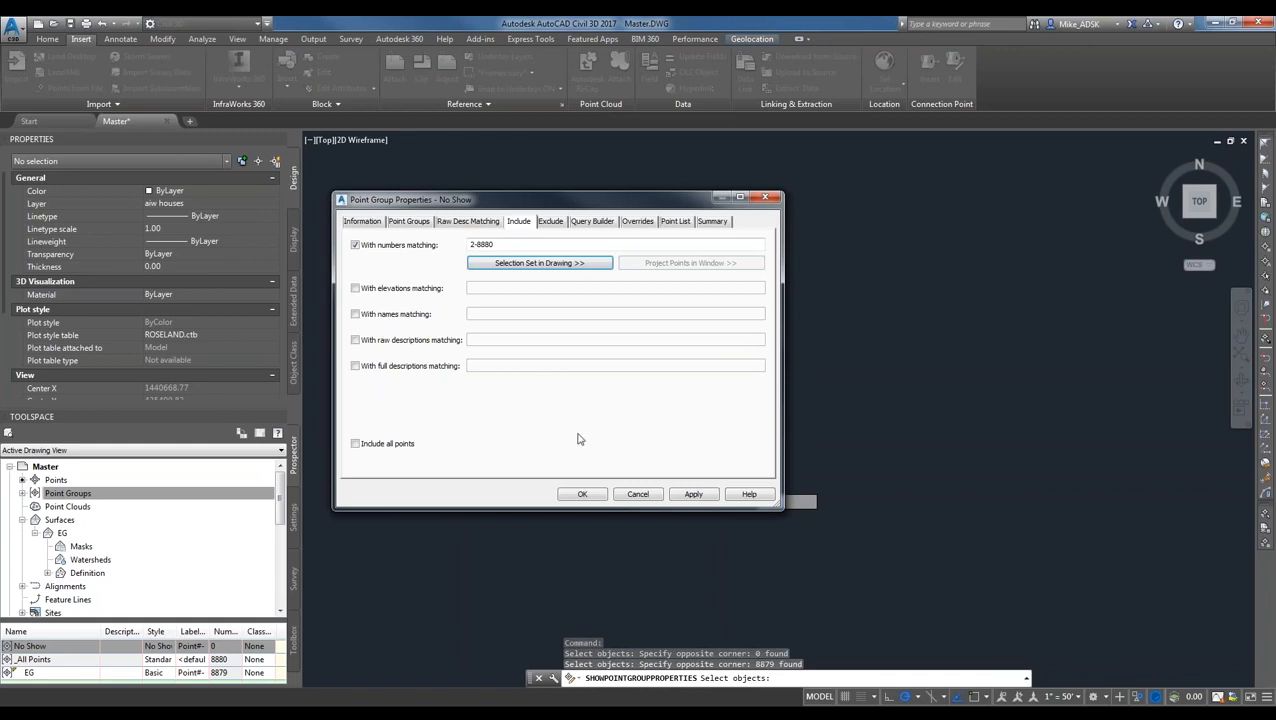
click(581, 494)
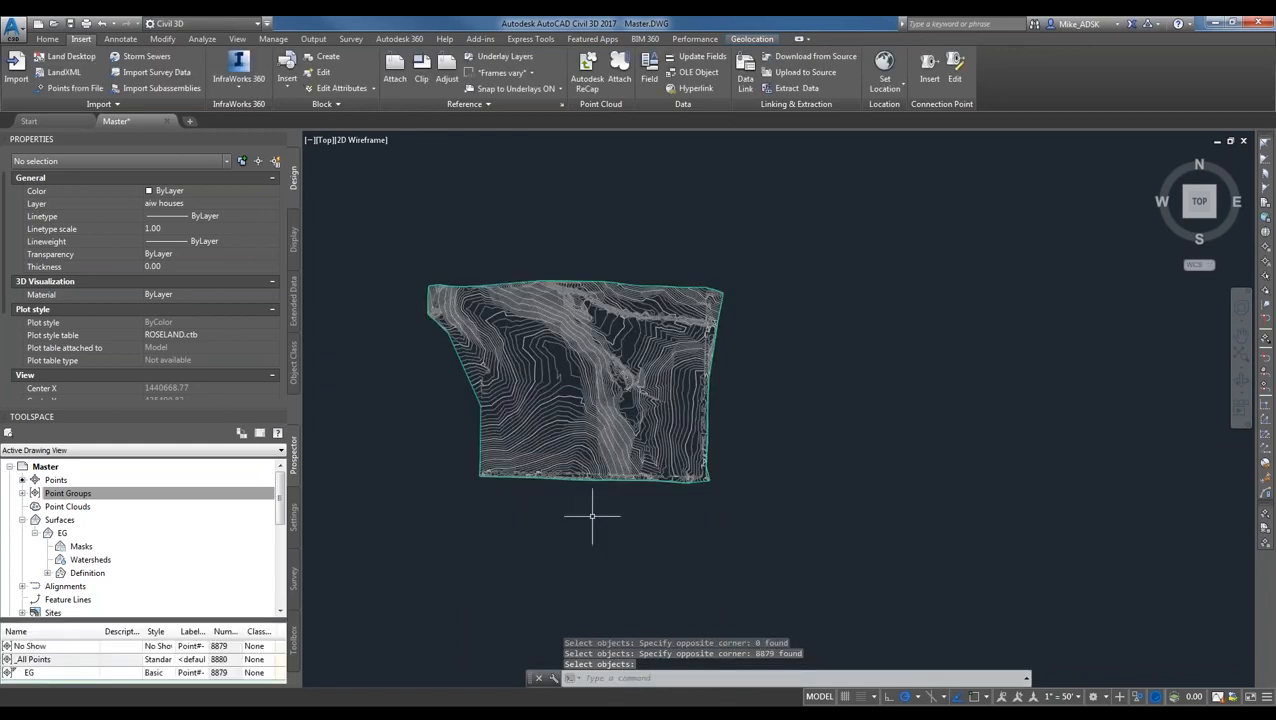
- Examine the EG surface's contours up close and across the whole site
scroll(592, 399, up, 2)
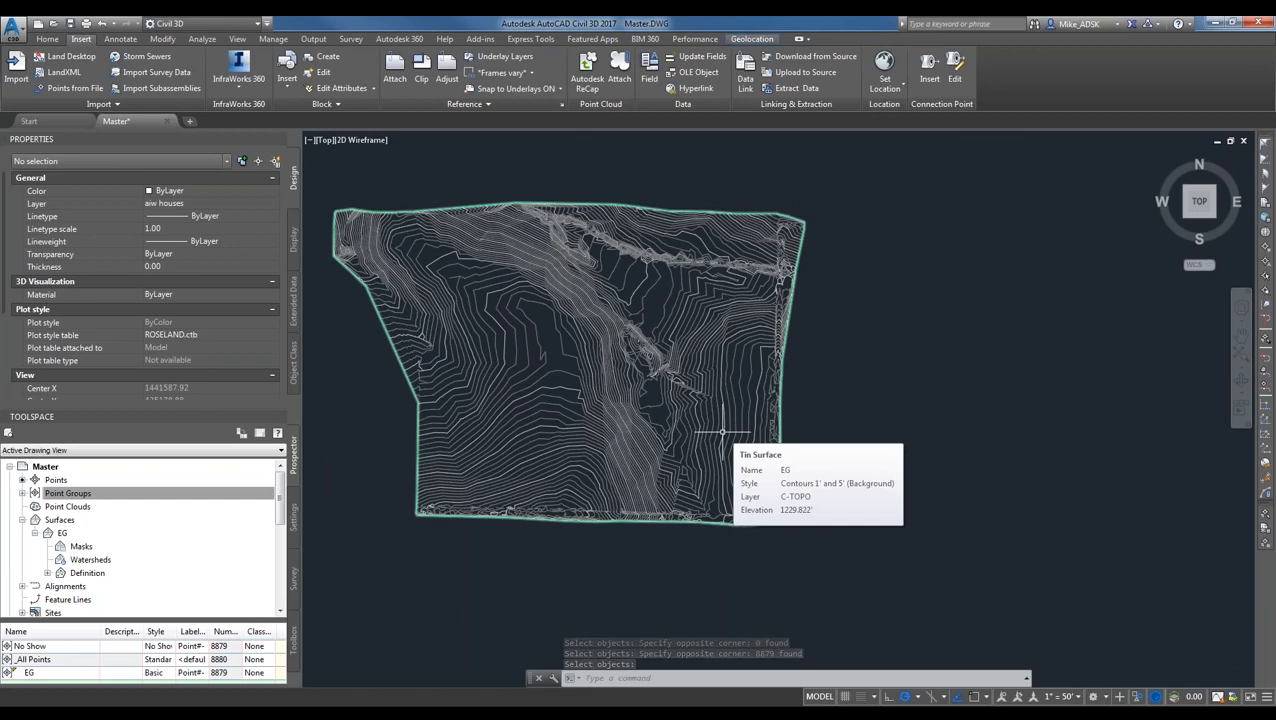
click(138, 490)
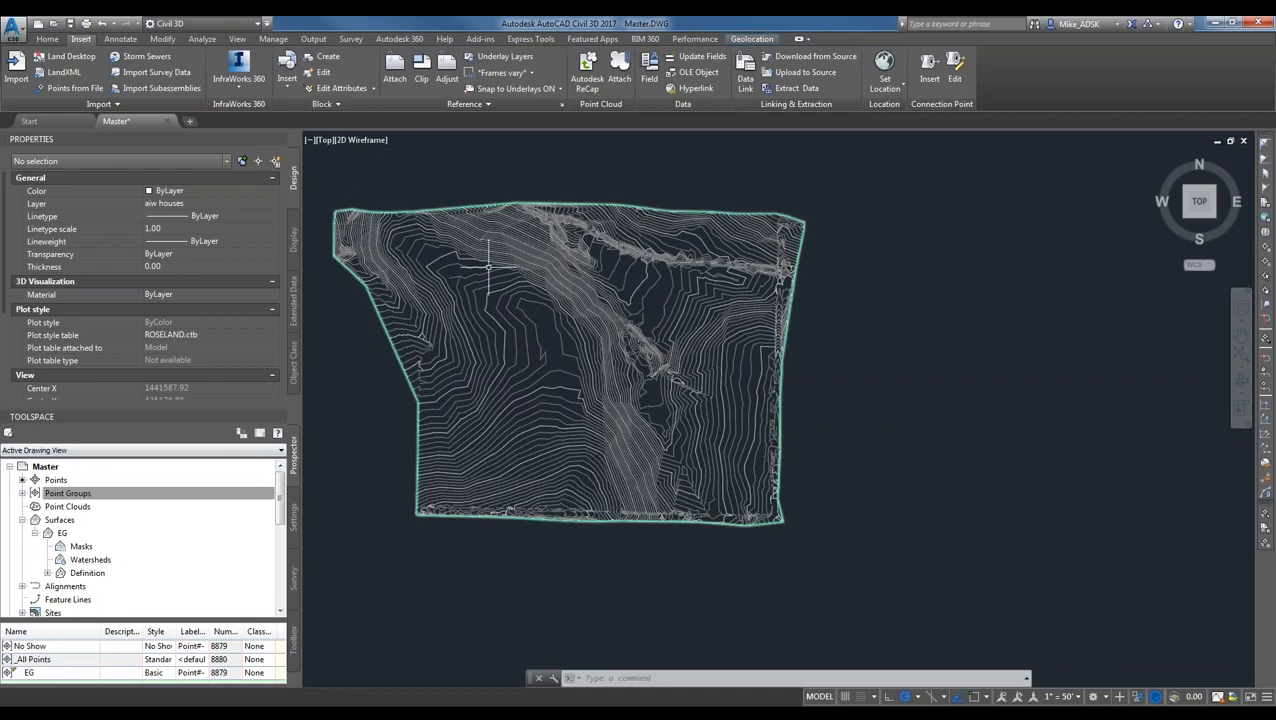
scroll(470, 320, up, 2)
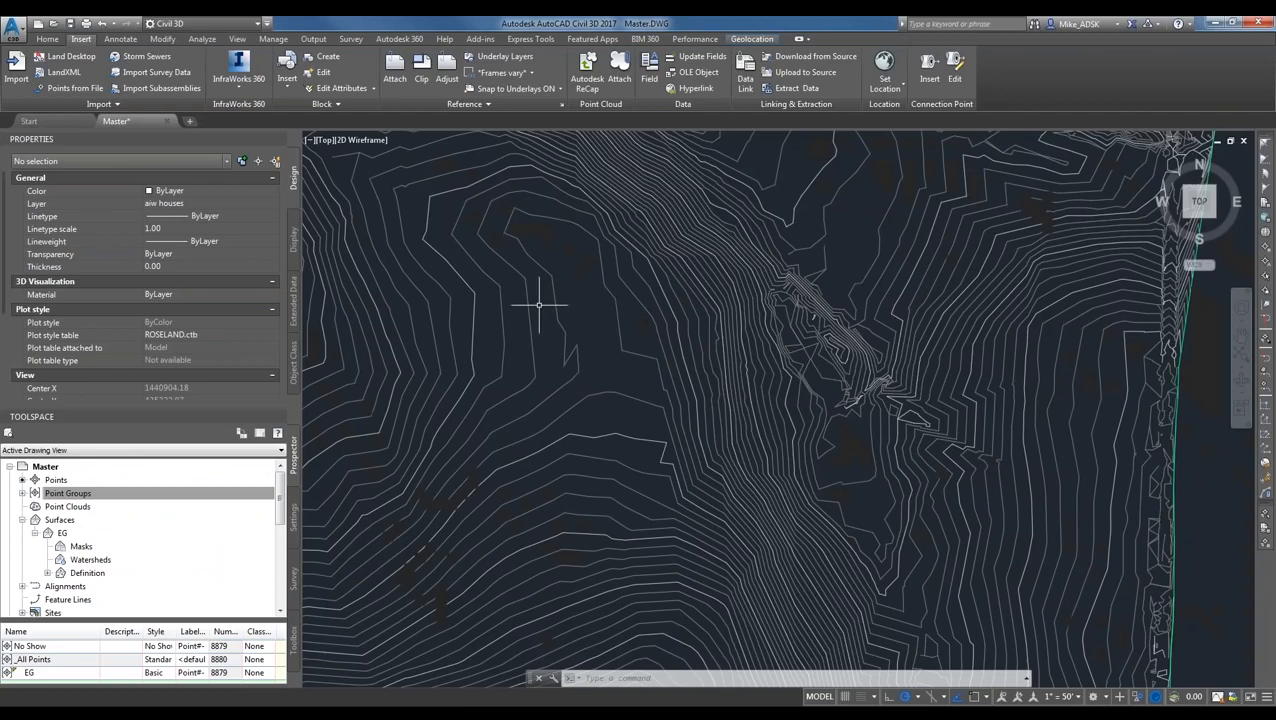
click(262, 600)
click(293, 518)
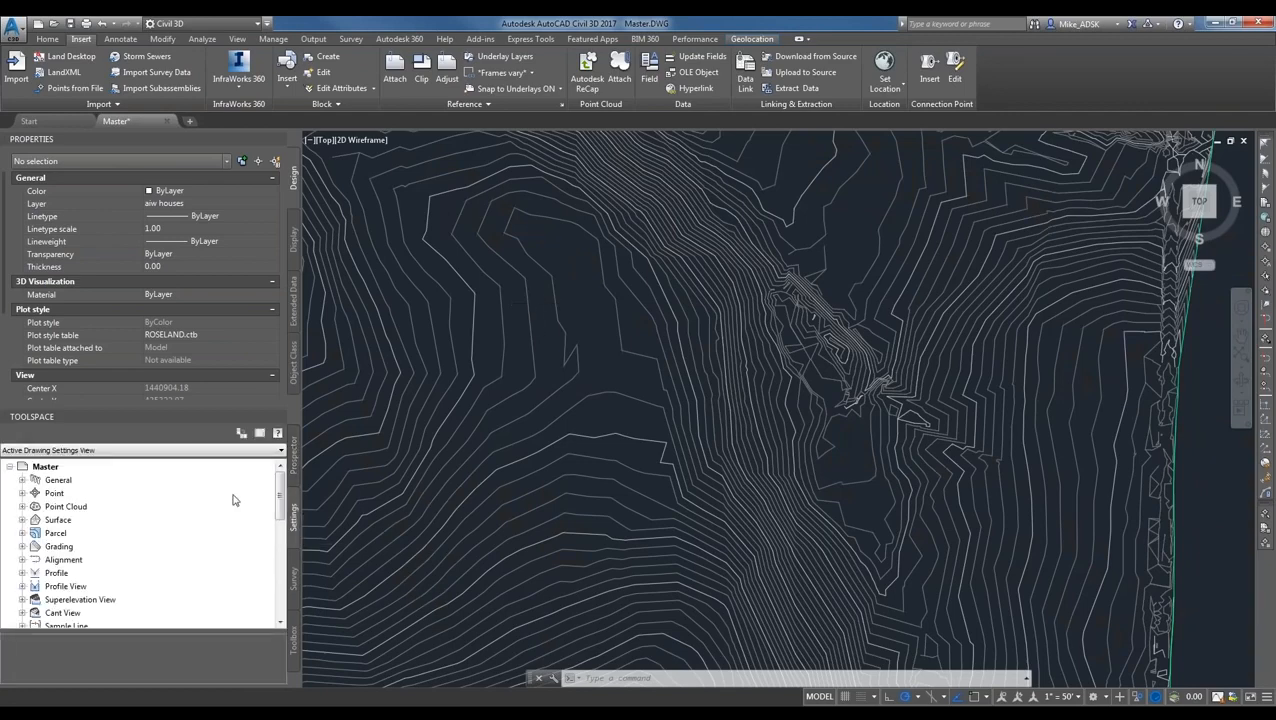
scroll(621, 393, down, 3)
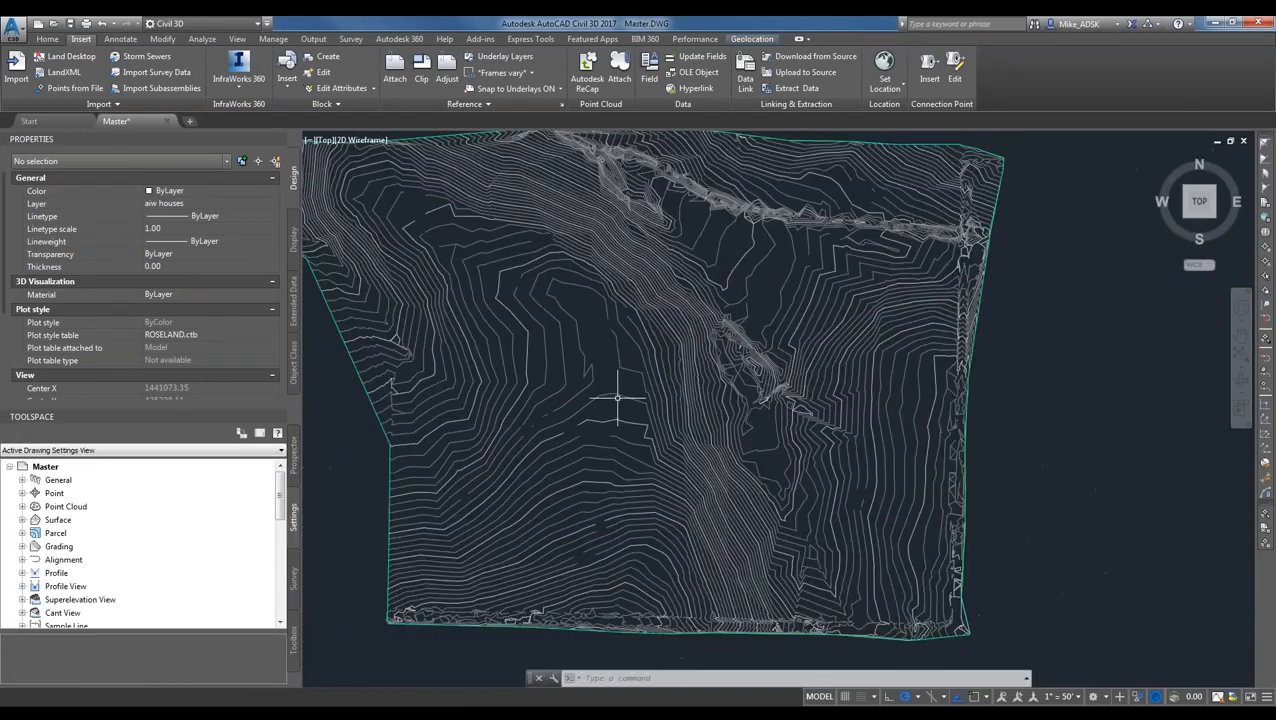
middle_drag(621, 393, 710, 490)
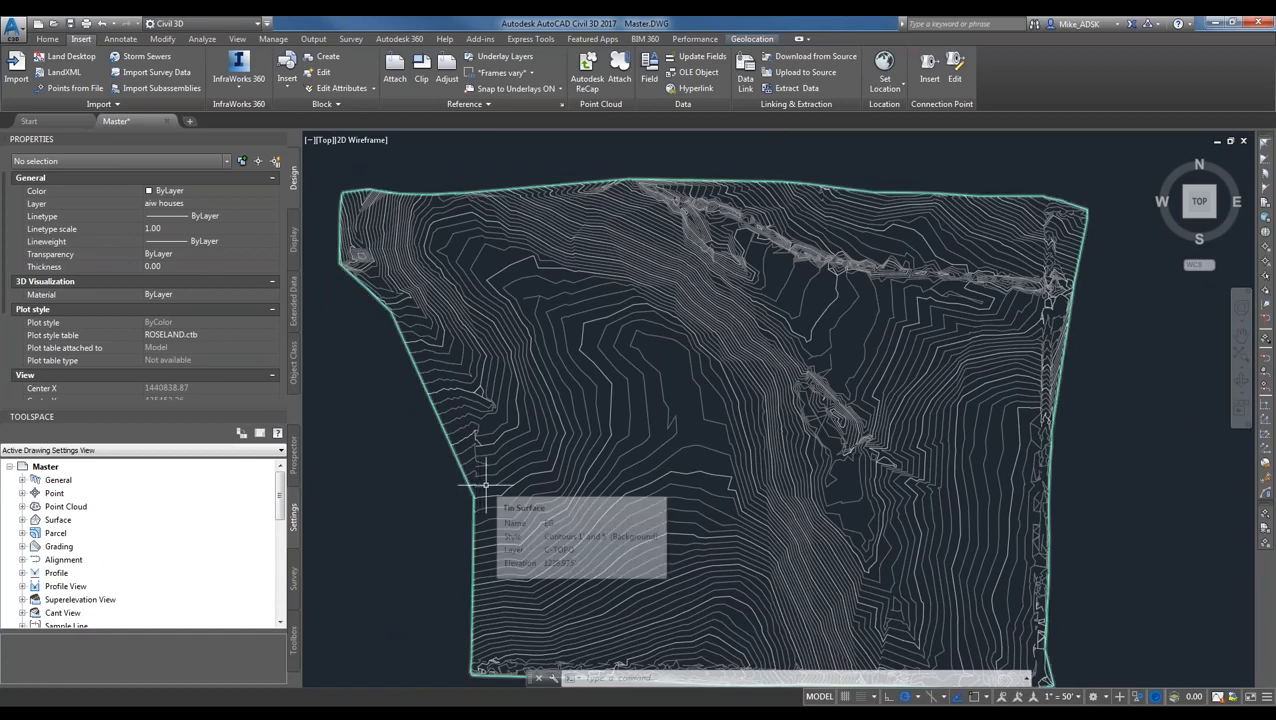
- Select the EG surface in the drawing and open its surface properties
click(449, 447)
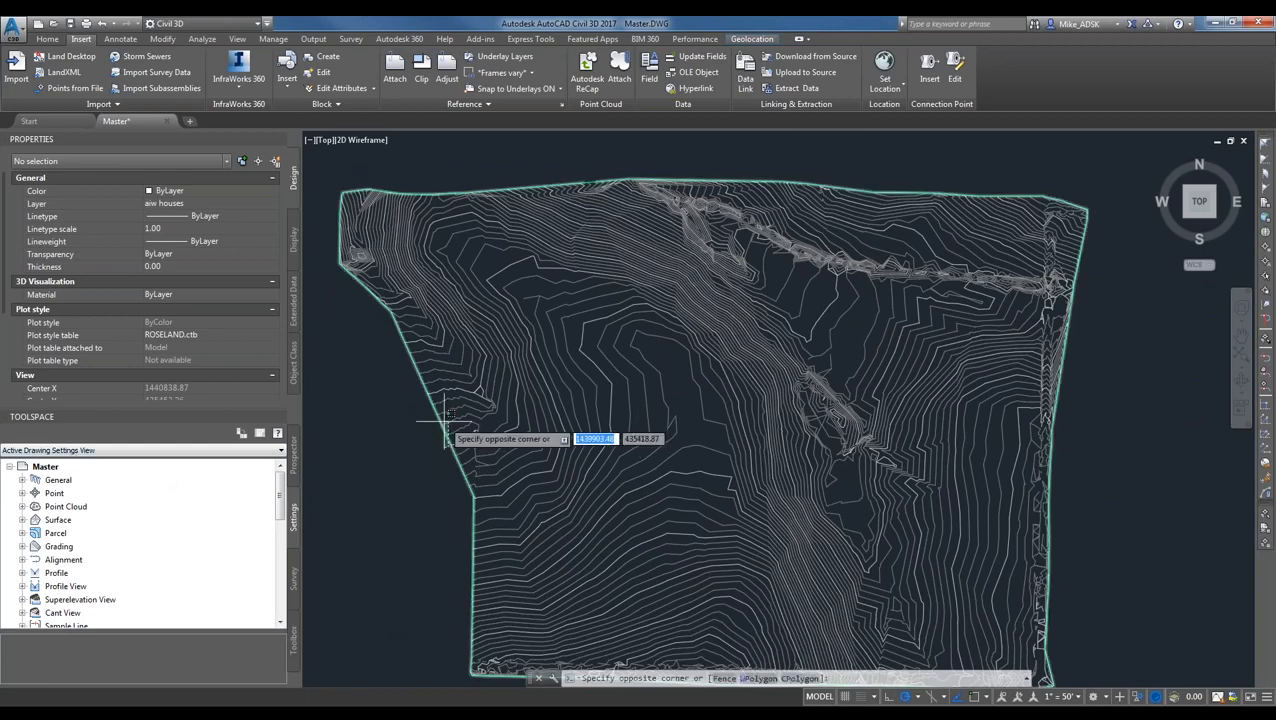
click(446, 422)
right_click(442, 419)
click(500, 567)
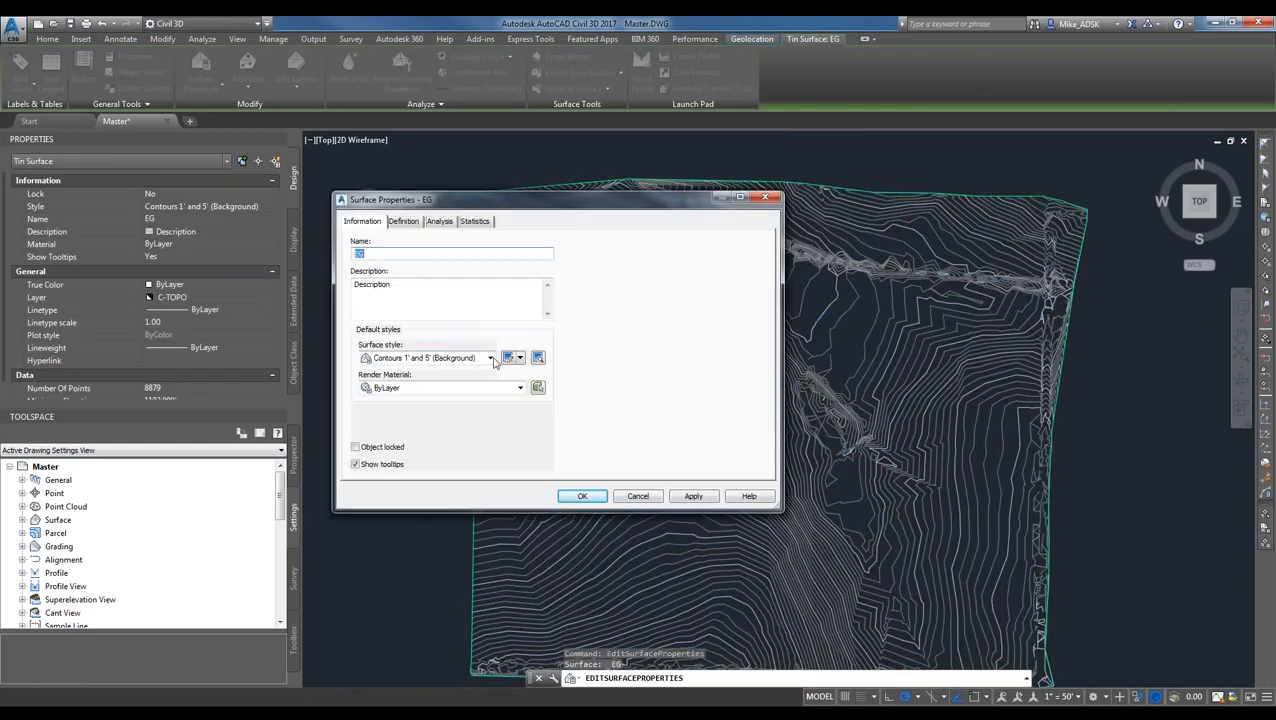
- Try the Border Only style on the EG surface, and restore the Contours 1' and 5' (Background) style
click(490, 358)
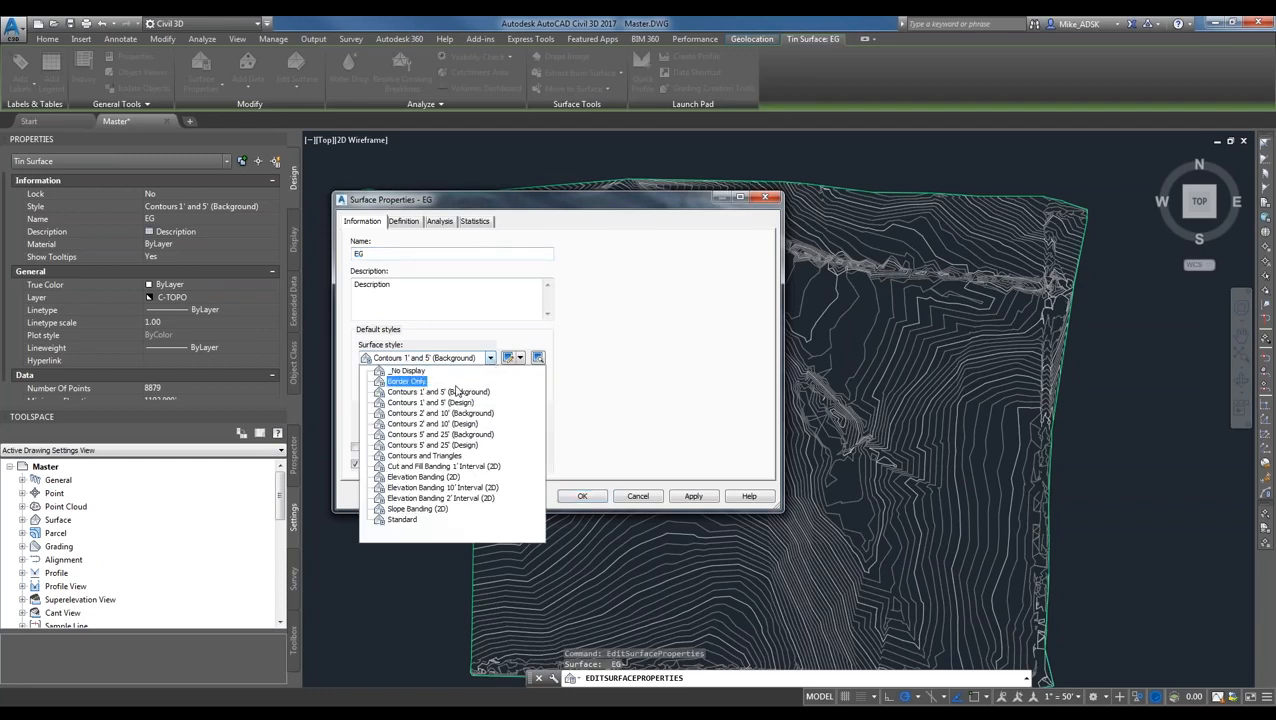
click(421, 382)
click(693, 496)
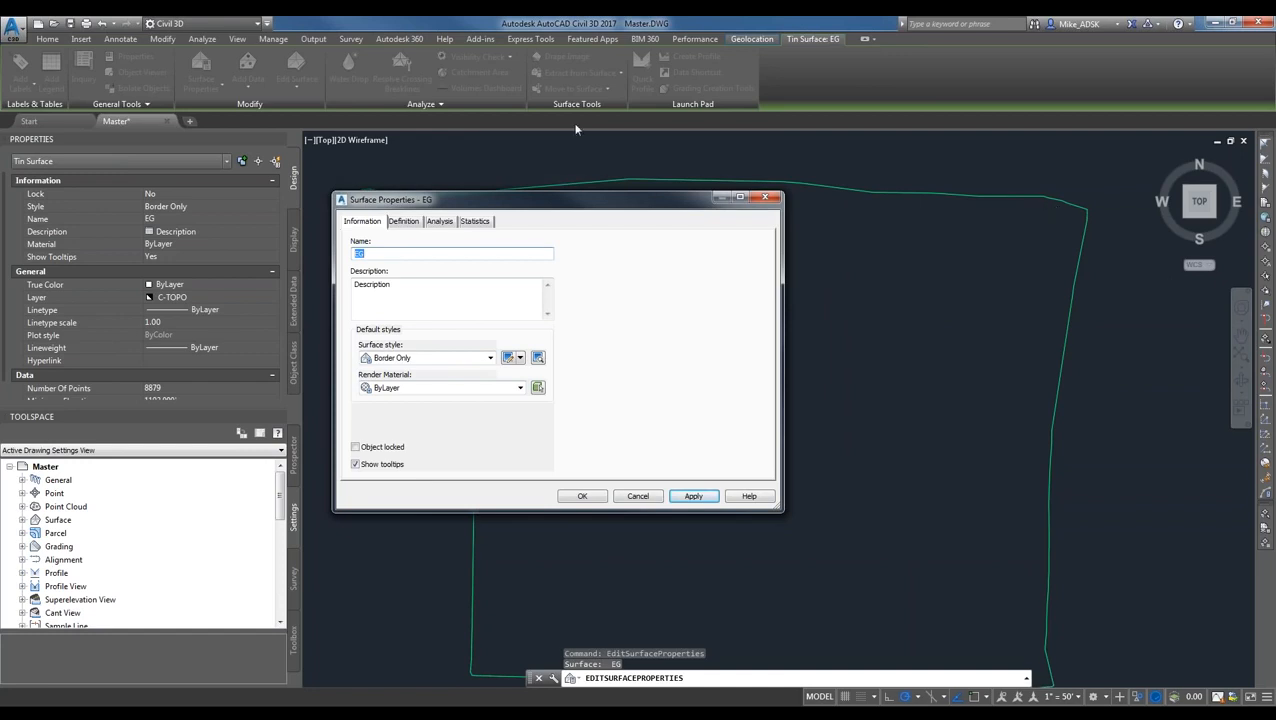
click(490, 358)
click(425, 394)
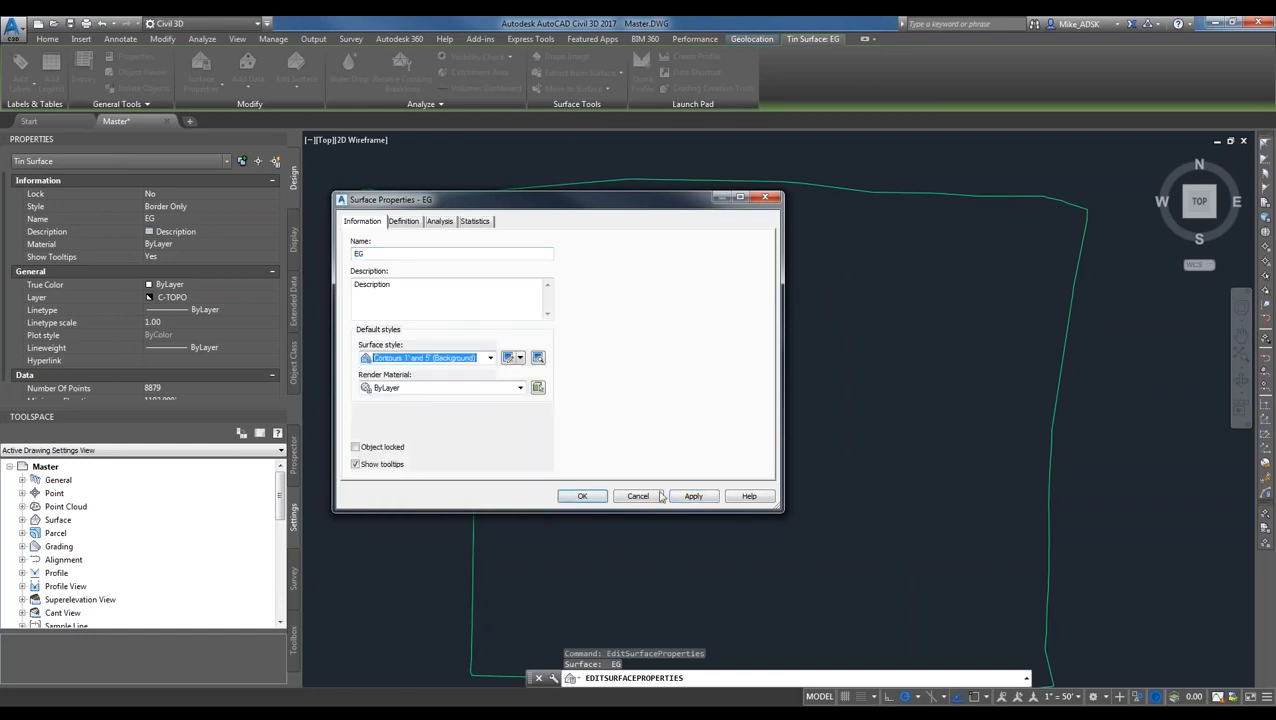
click(693, 496)
- Copy the Contours 1' and 5' (Background) surface style and name the copy Contours 5' (Background)
drag(608, 207, 338, 139)
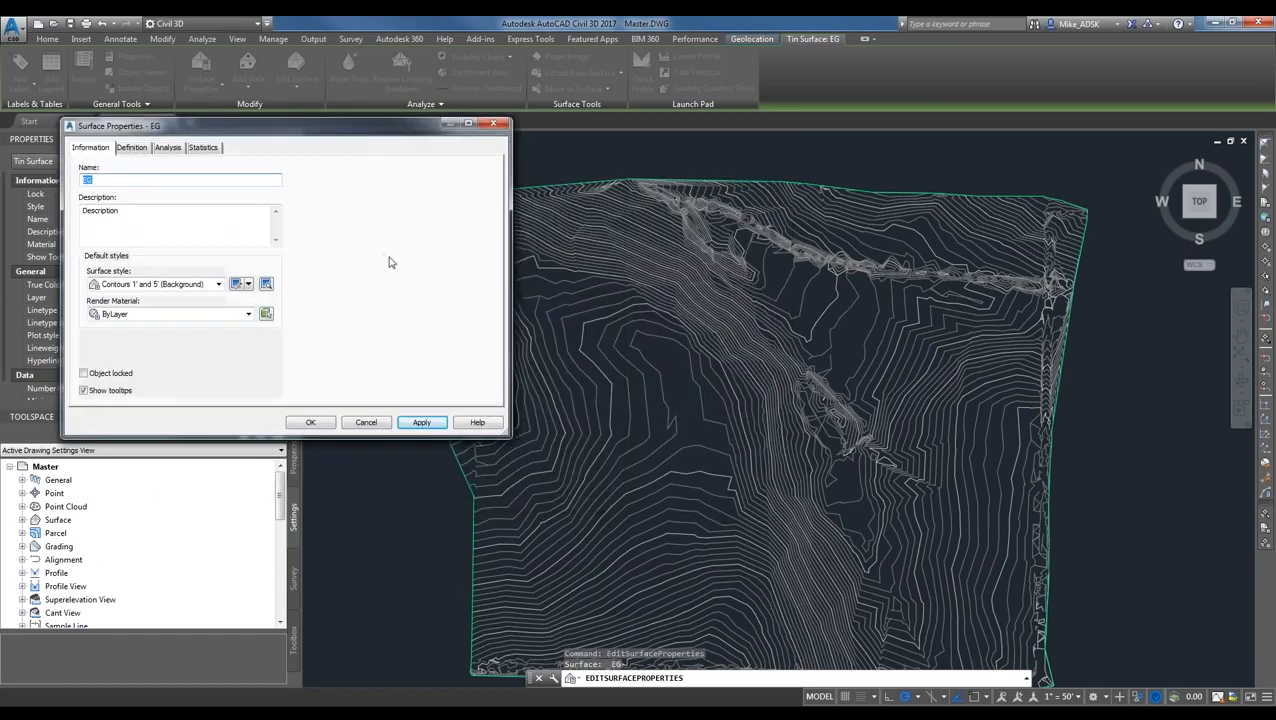
click(248, 285)
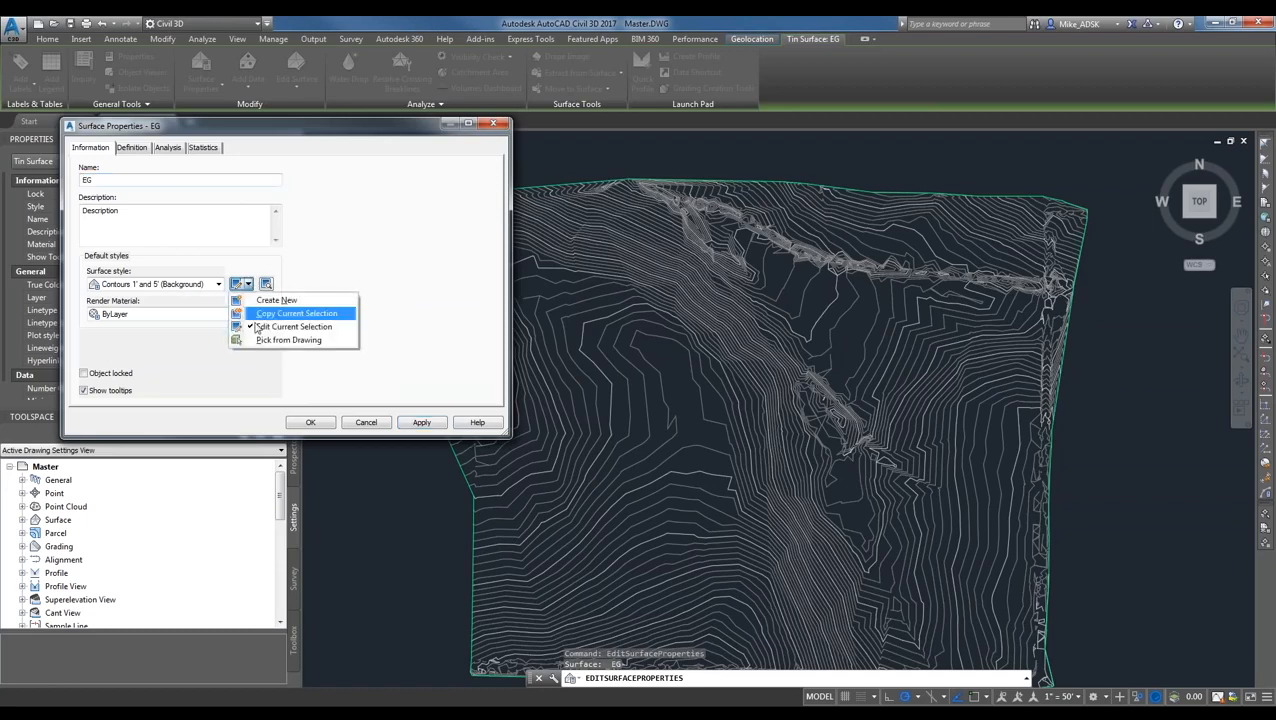
click(280, 314)
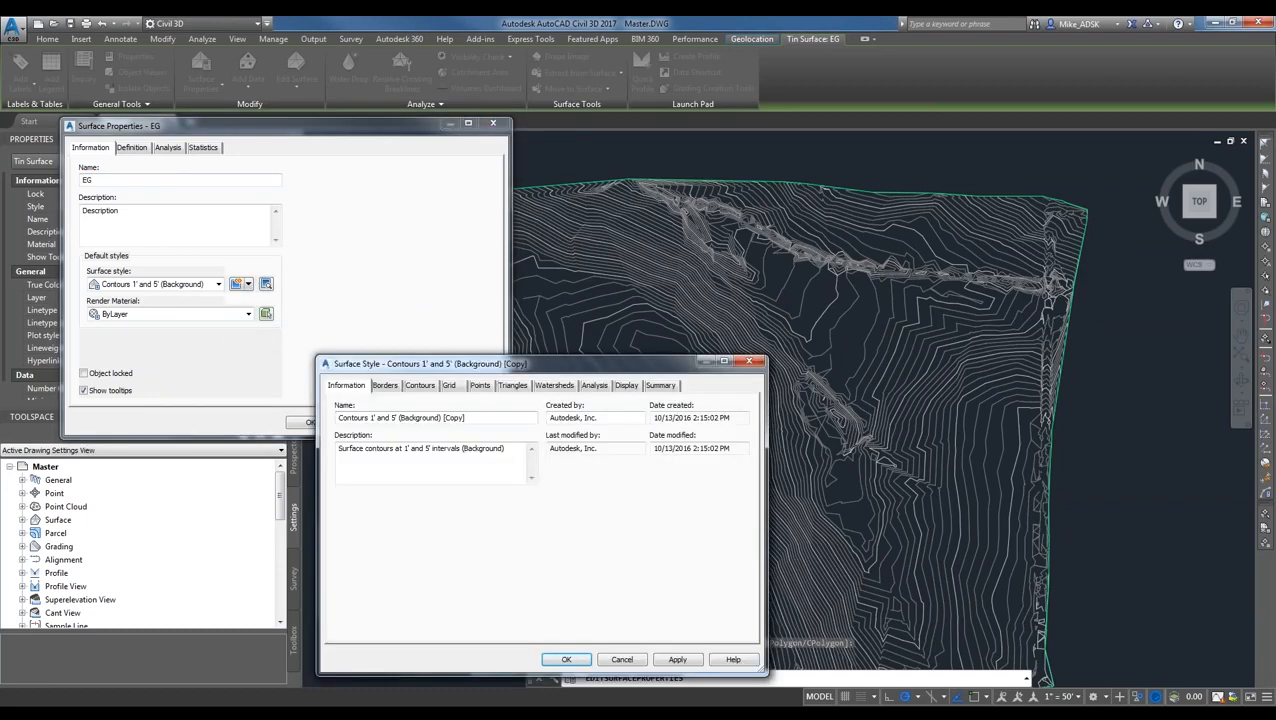
drag(368, 418, 388, 420)
key(Delete)
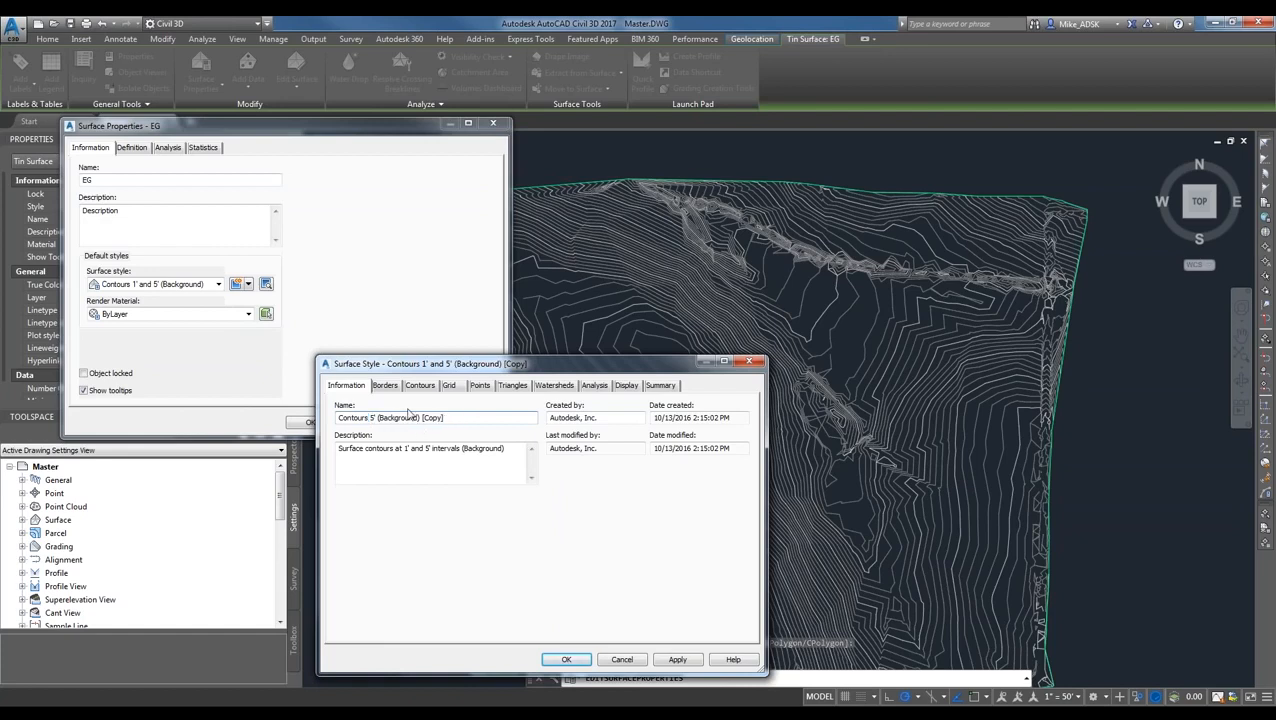
drag(421, 418, 446, 418)
key(Delete)
- Turn off the Minor Contour component in the new style's Plan display, save the style and apply it to the EG surface
click(626, 390)
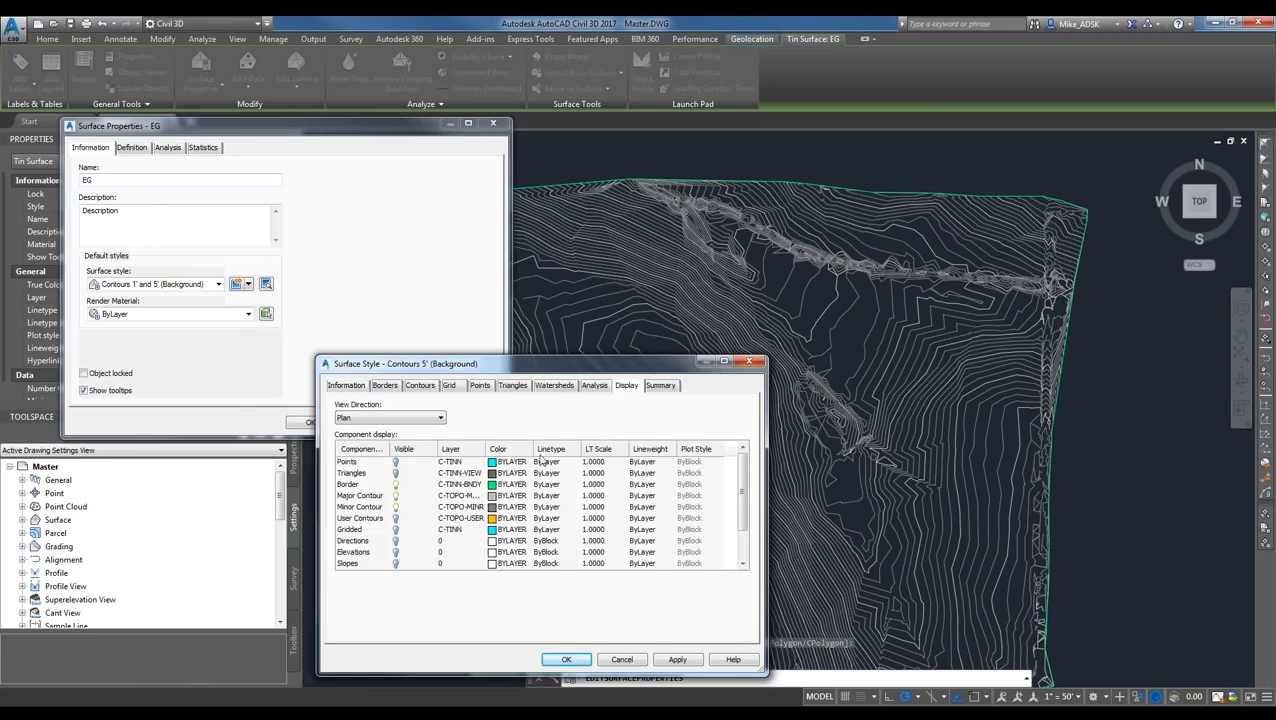
click(395, 507)
click(678, 660)
click(576, 659)
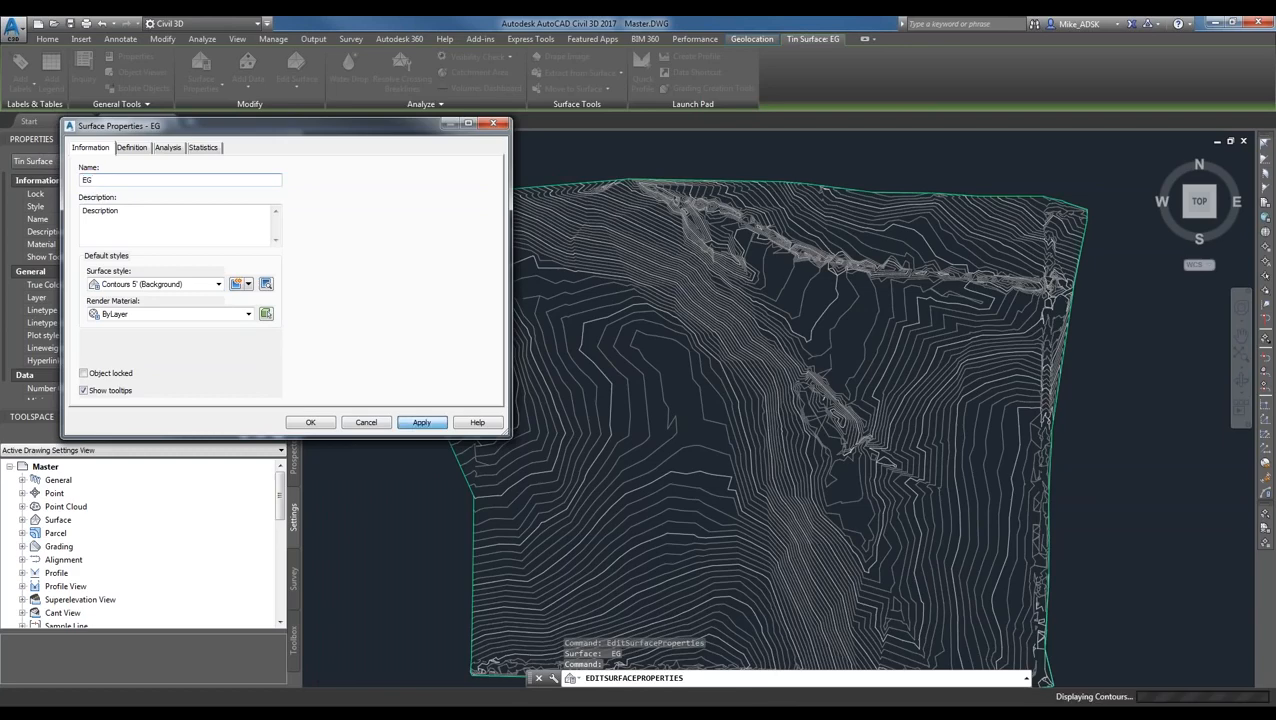
click(310, 422)
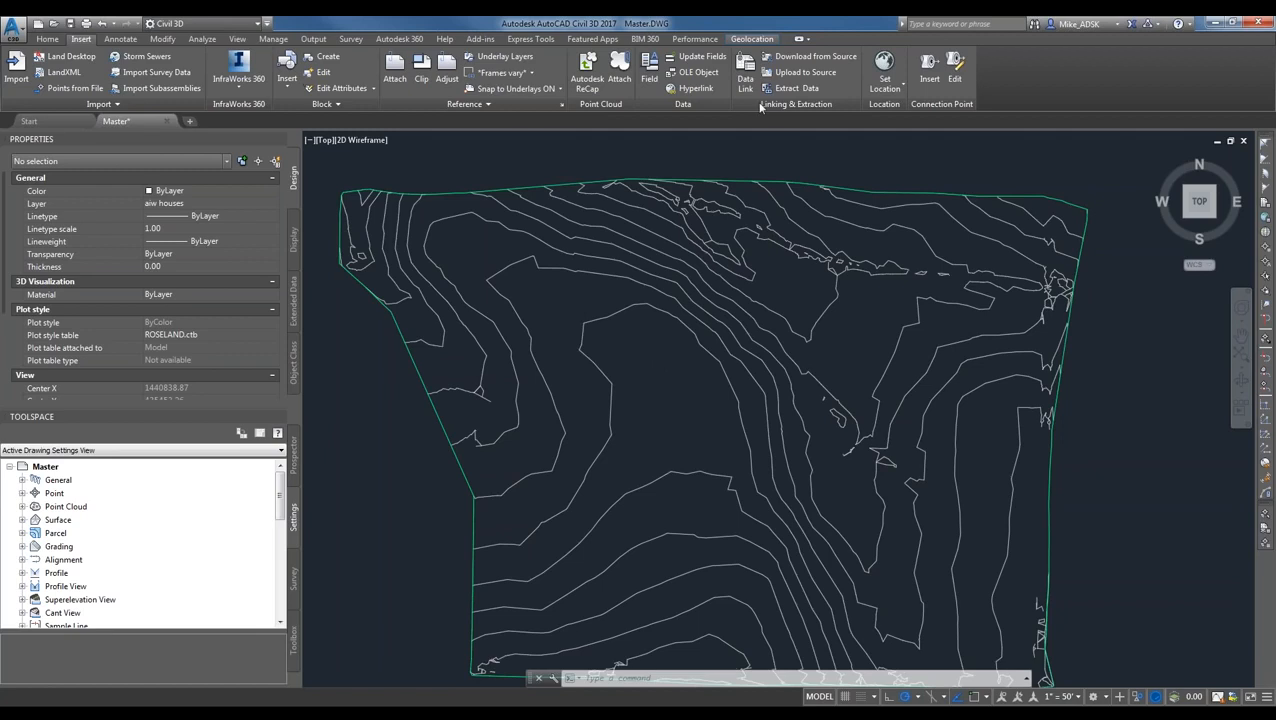
- Review the list of point styles available in the drawing's settings
scroll(125, 535, down, 1)
scroll(135, 540, up, 1)
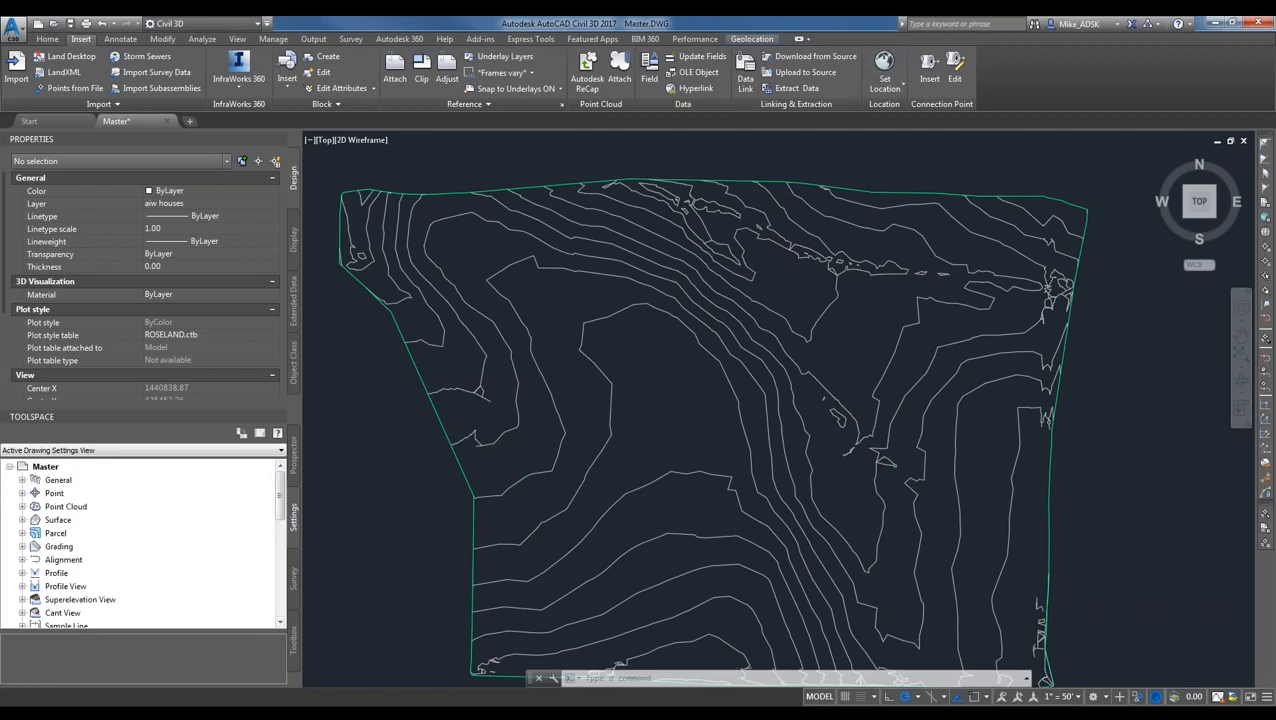
click(288, 474)
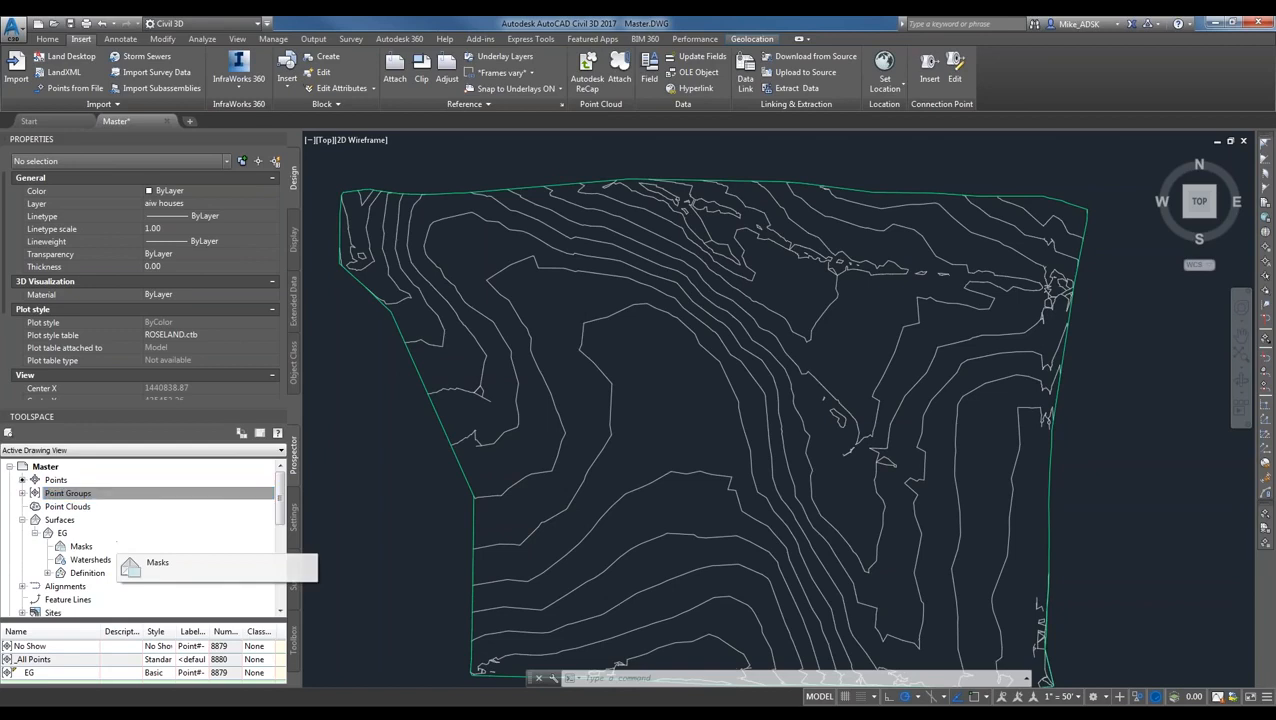
click(293, 516)
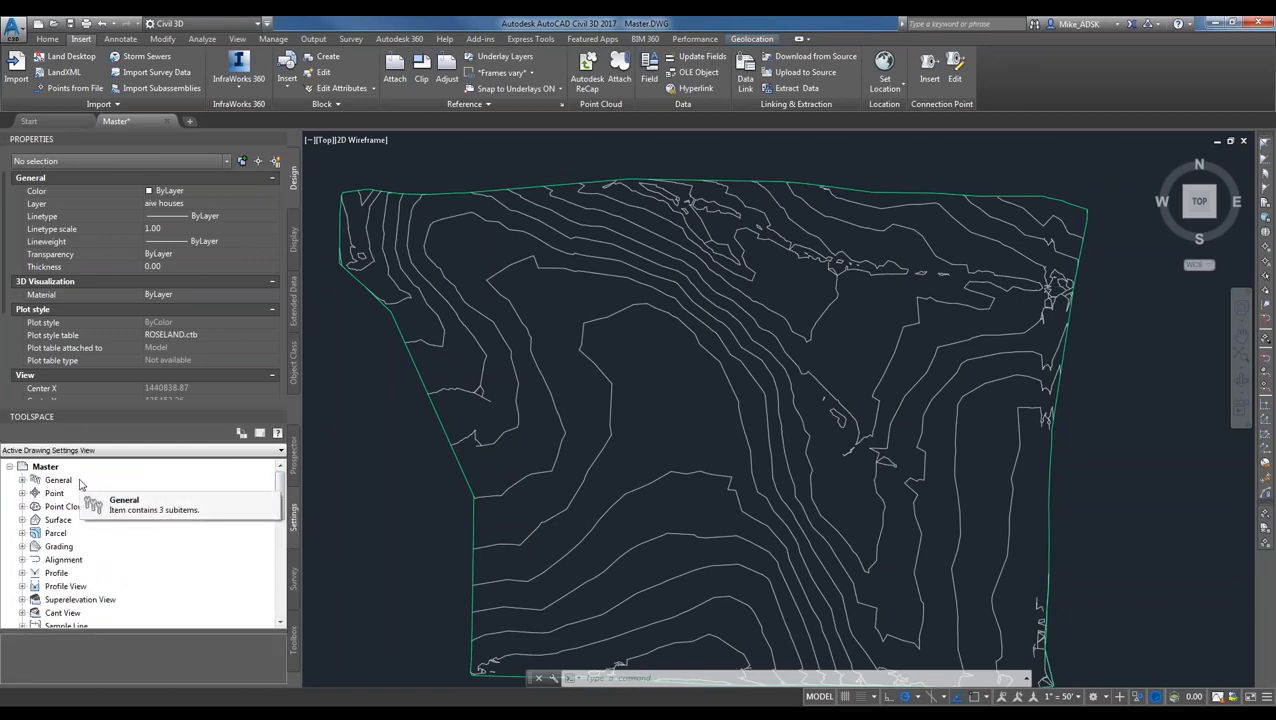
click(23, 493)
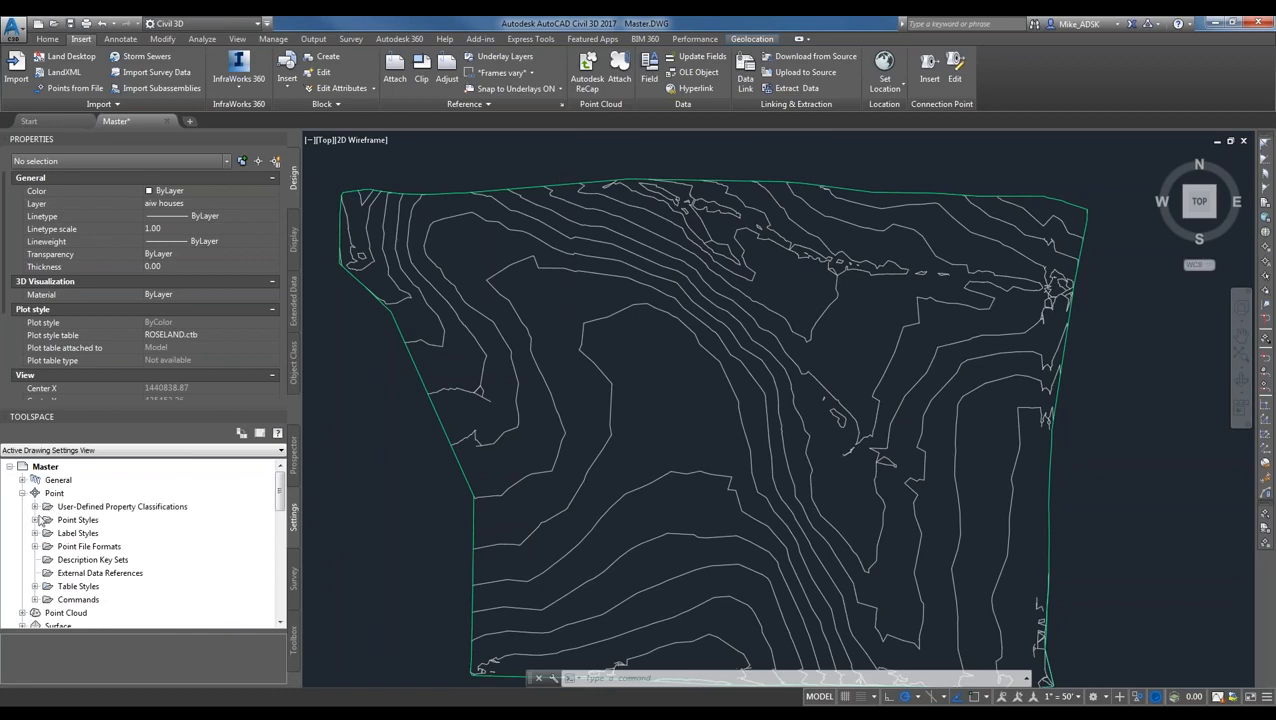
click(35, 520)
scroll(105, 495, down, 2)
scroll(100, 510, up, 2)
scroll(113, 540, down, 3)
scroll(40, 487, up, 2)
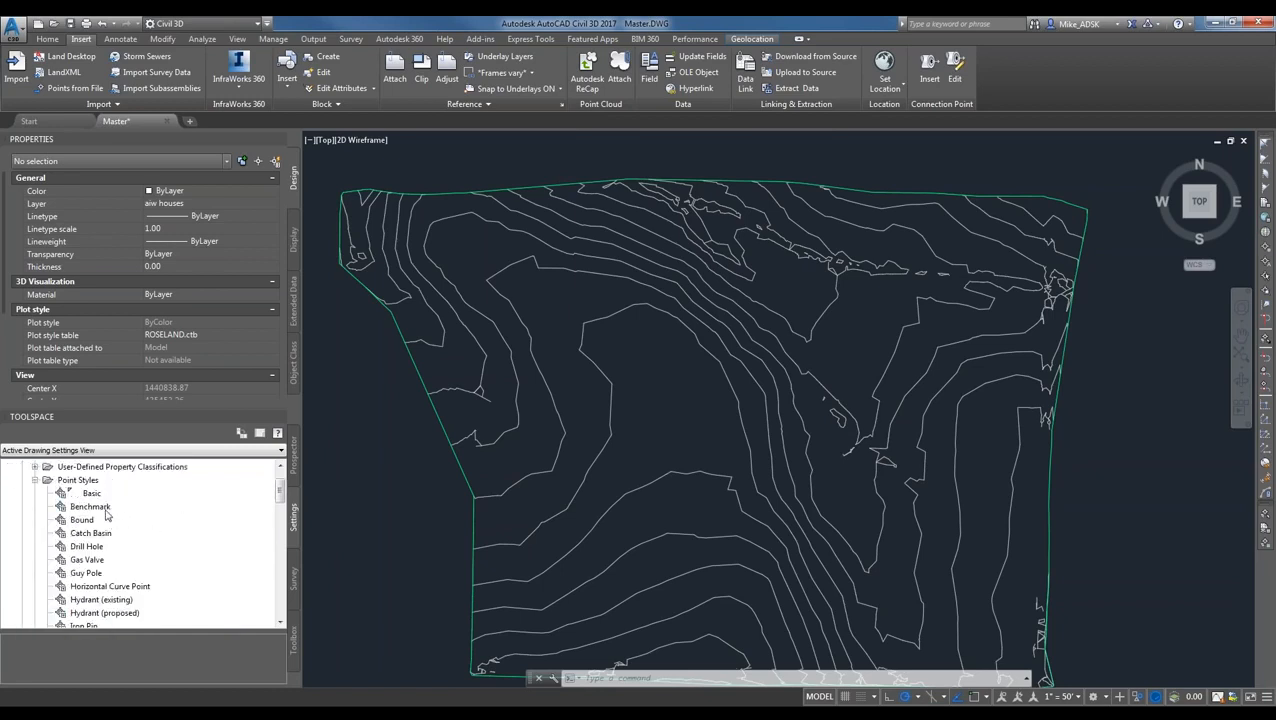
- Locate the No Show style in the drawing's collection of point styles
click(36, 481)
scroll(280, 466, up, 1)
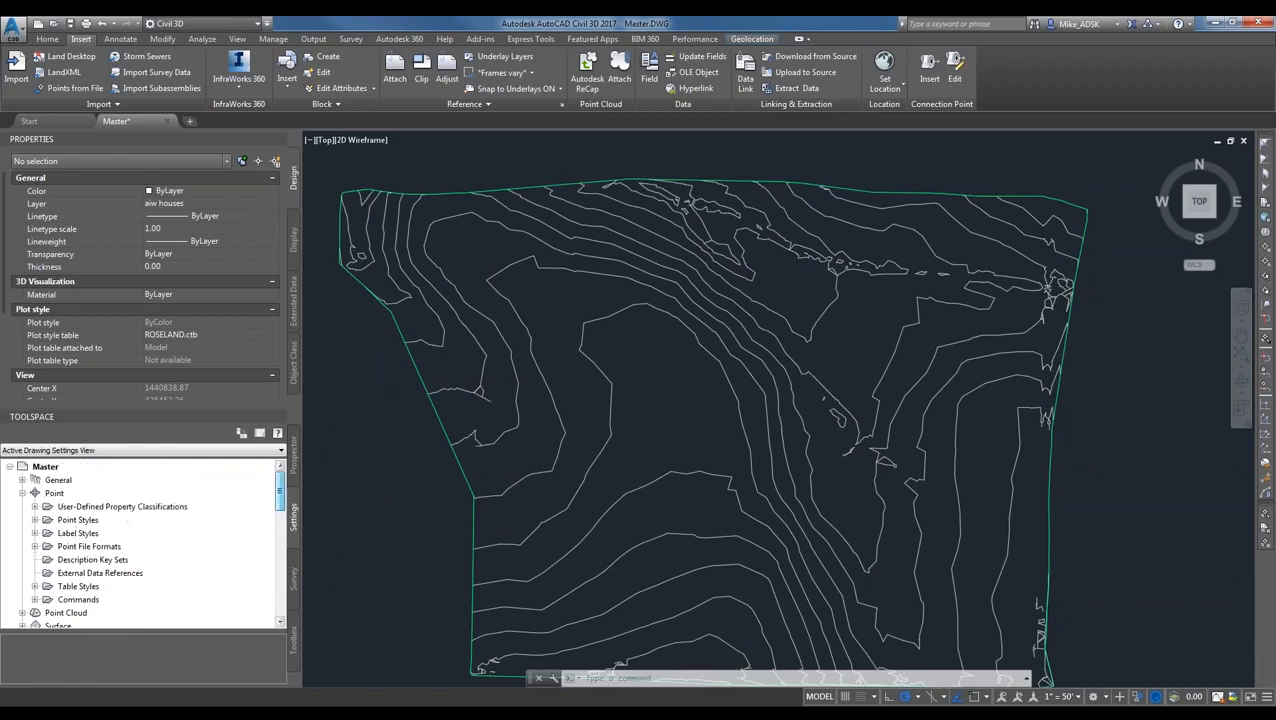
click(35, 520)
scroll(88, 540, down, 2)
scroll(100, 555, down, 2)
click(108, 573)
scroll(109, 577, down, 2)
scroll(109, 577, up, 2)
scroll(108, 577, up, 1)
click(100, 508)
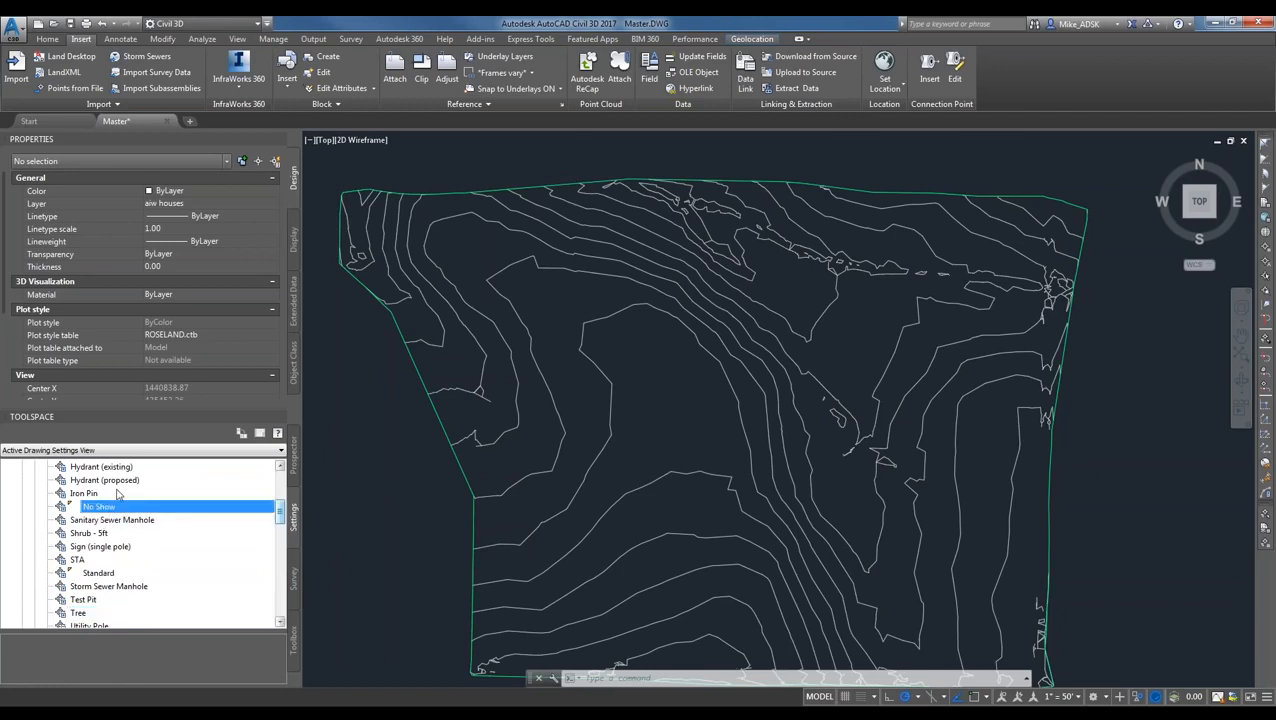
scroll(89, 522, up, 3)
scroll(89, 522, up, 2)
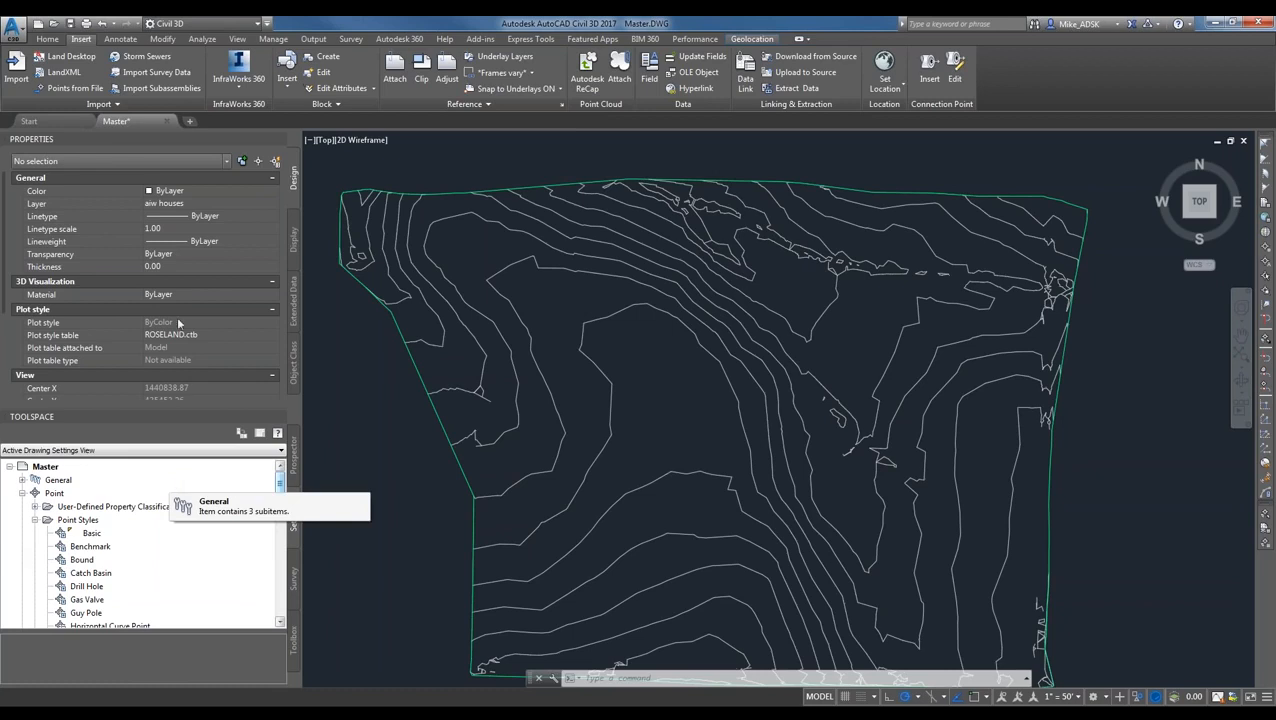
- Check the AutoCAD Drawing Template (*.dwt) file type offered for saving the drawing, and cancel the save
click(14, 28)
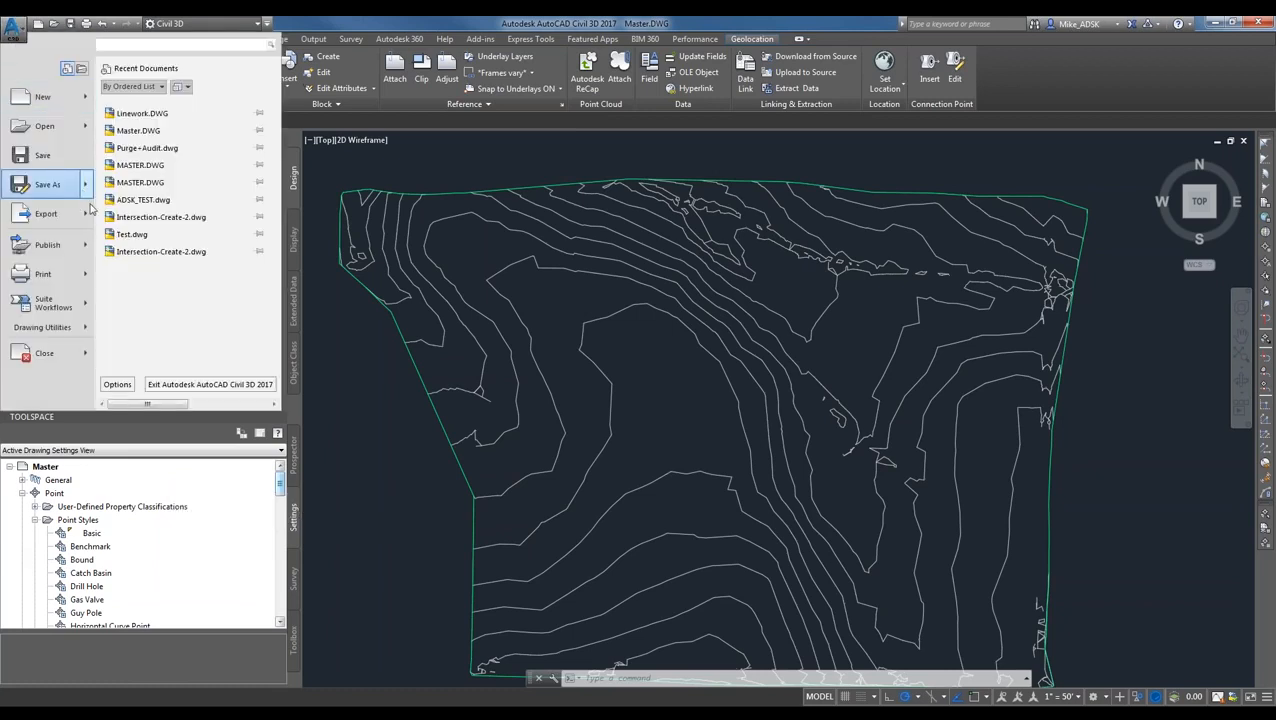
click(56, 186)
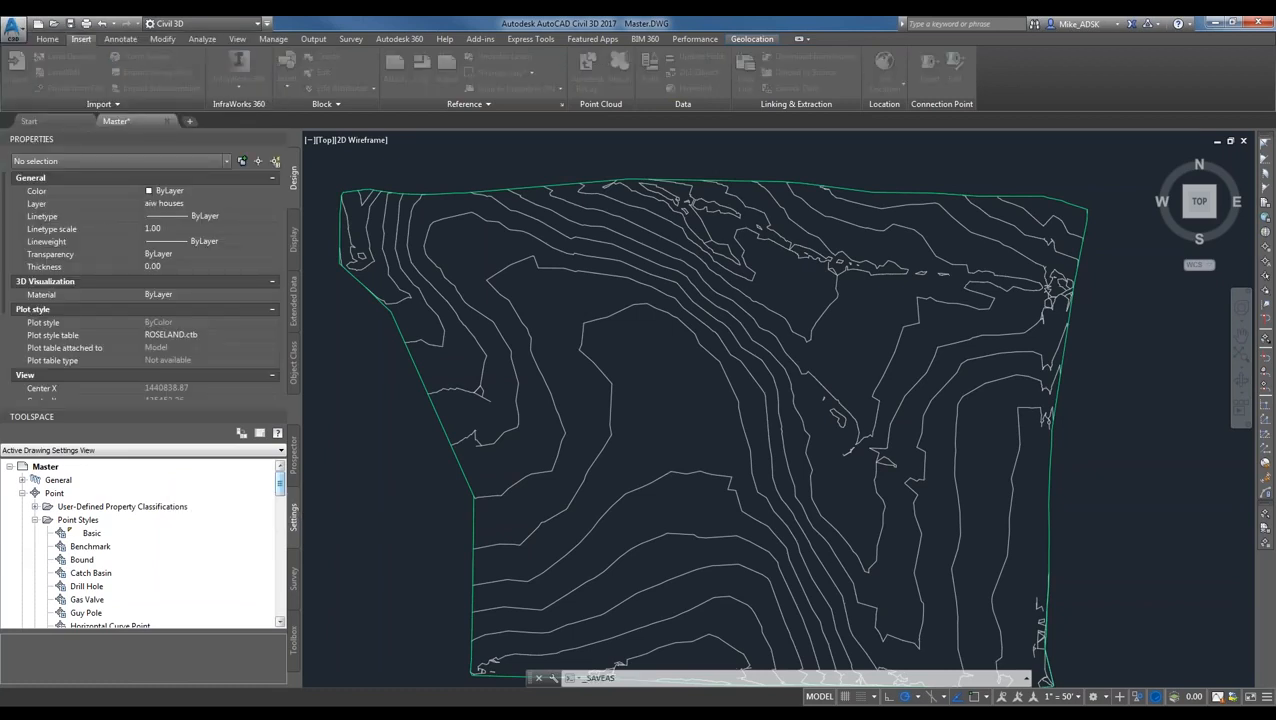
click(600, 503)
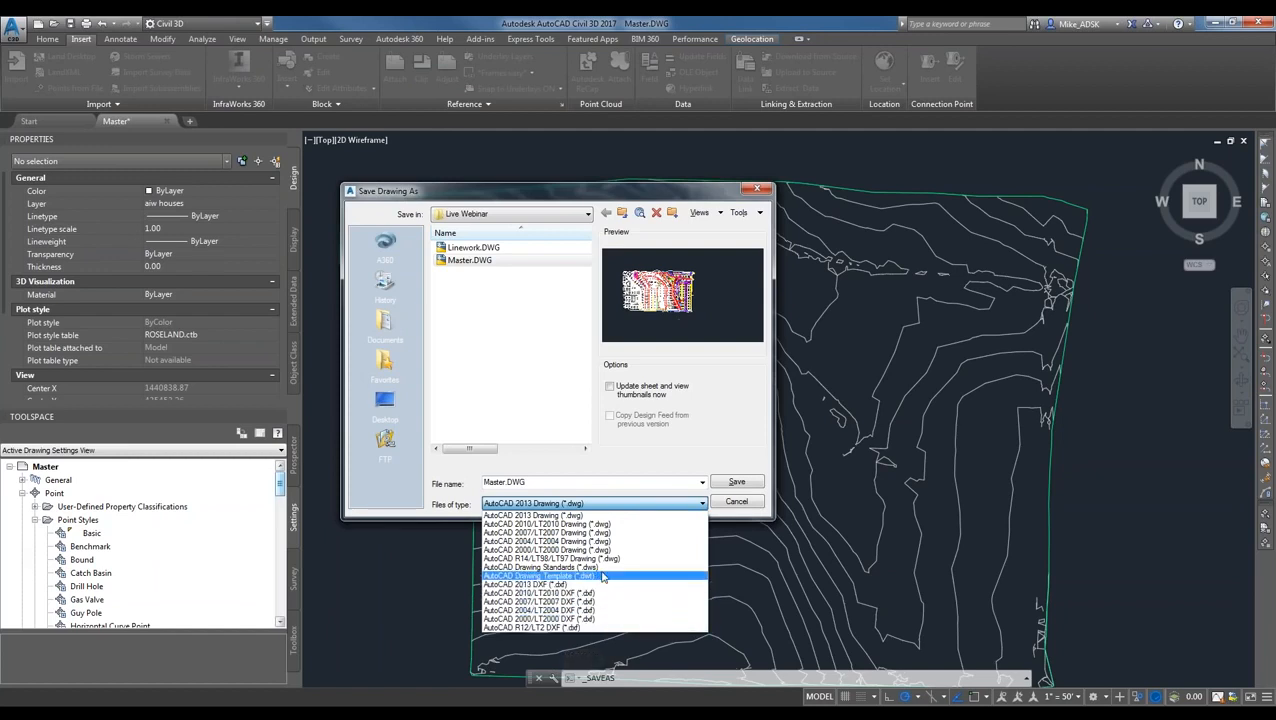
click(759, 192)
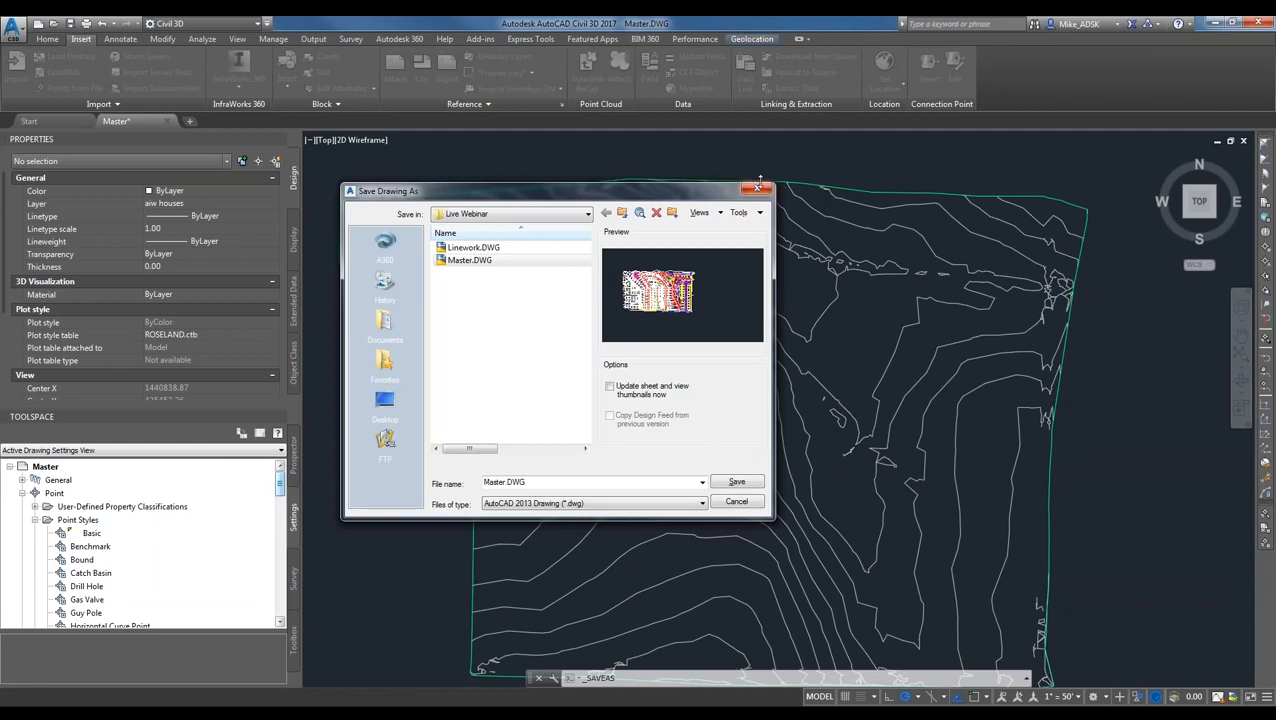
click(758, 191)
- Add single contour labels to the five adjacent contours from 1205 to 1225 near the surface's northwest corner
scroll(655, 440, down, 3)
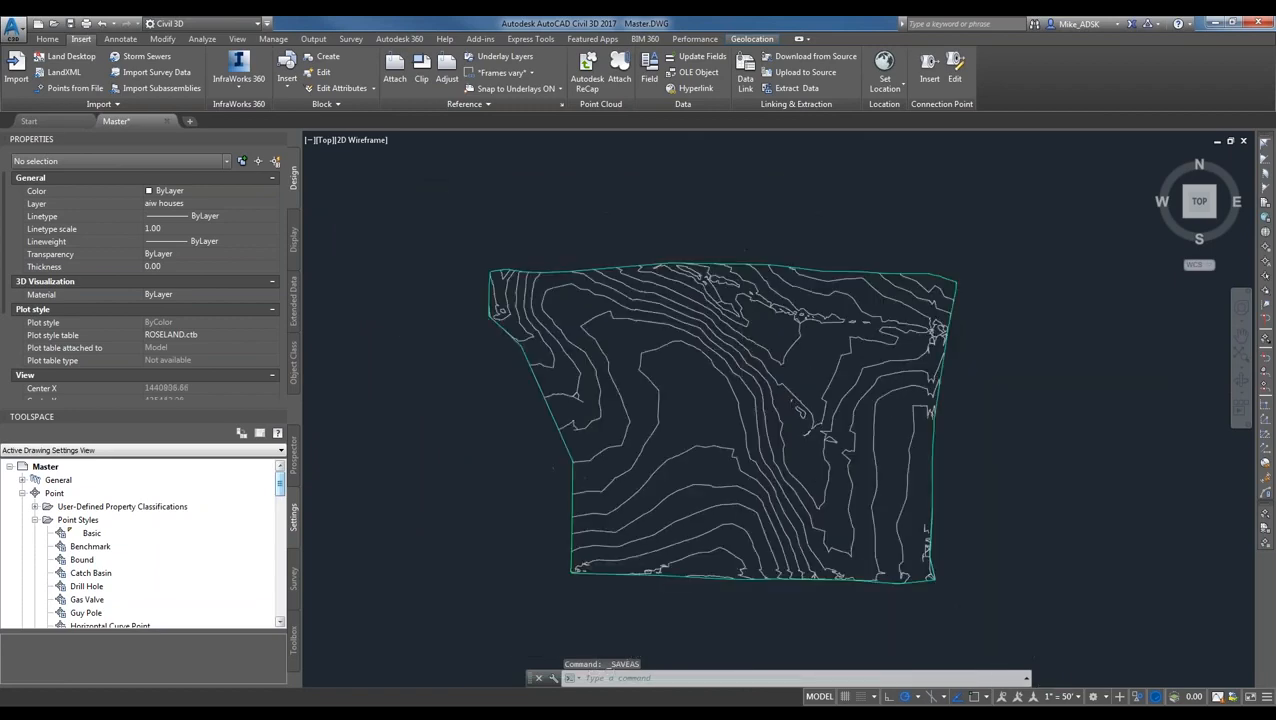
scroll(697, 500, up, 2)
scroll(697, 500, down, 2)
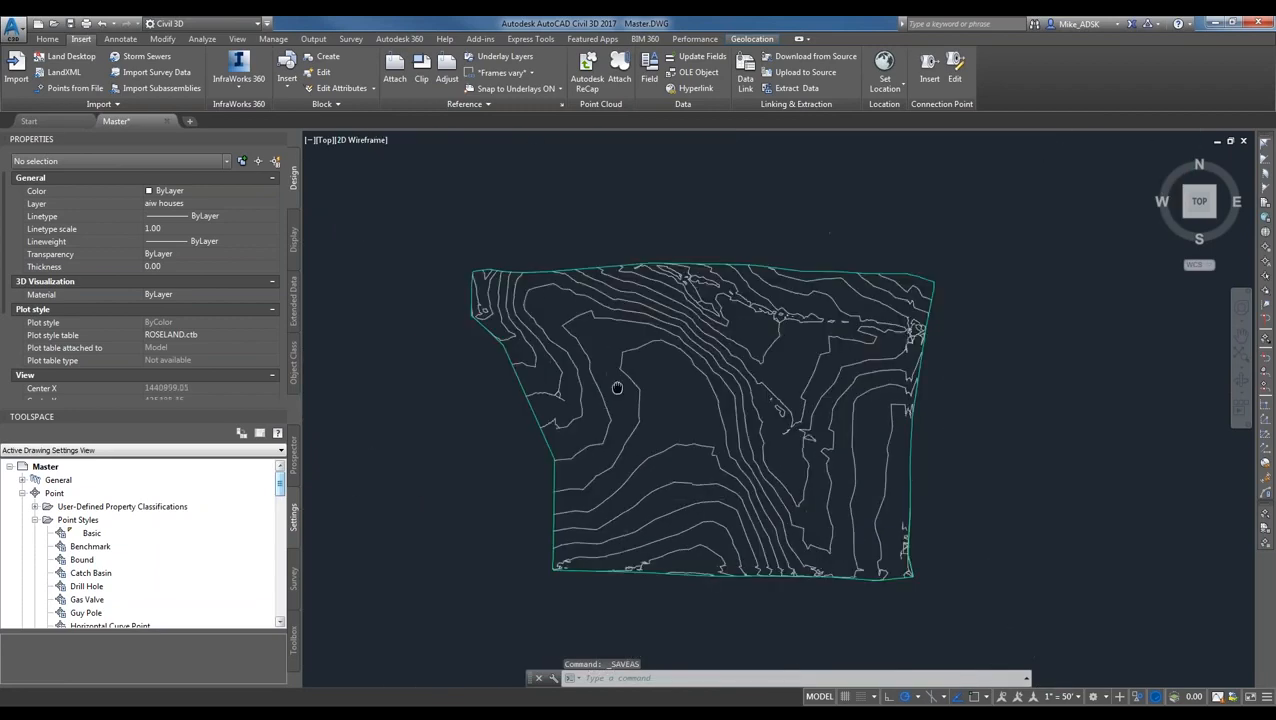
middle_drag(616, 387, 633, 404)
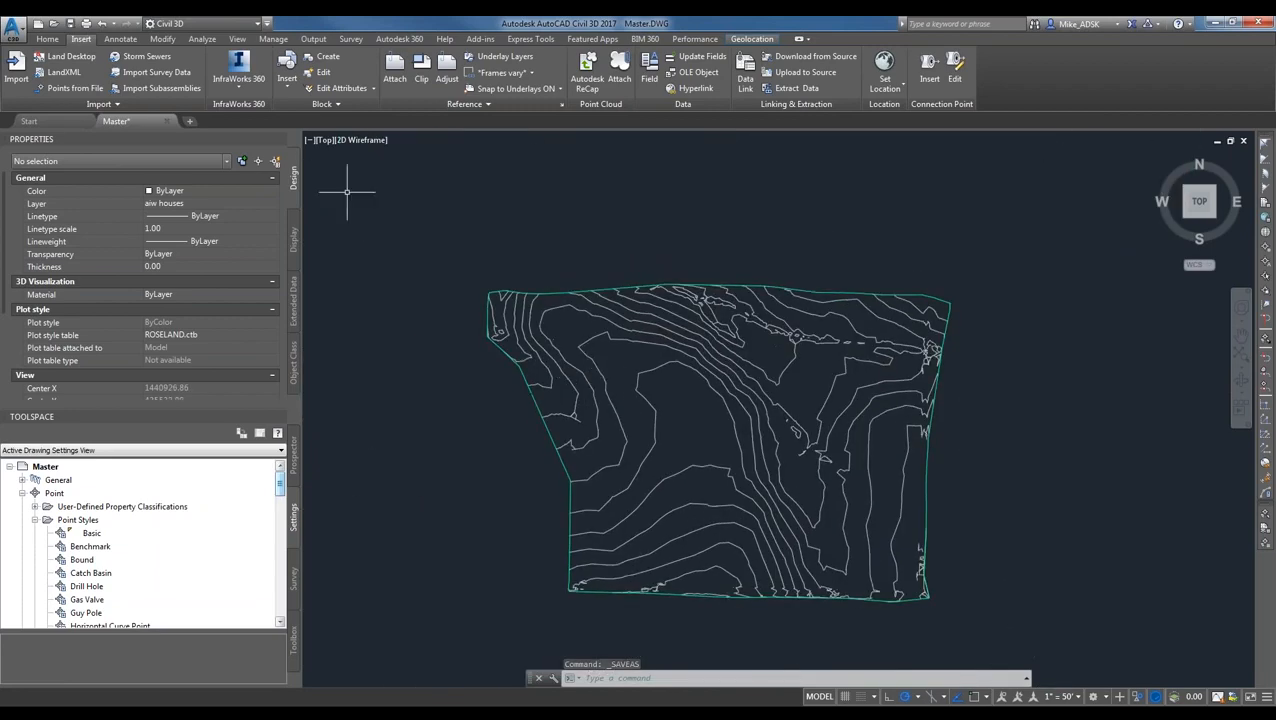
click(120, 38)
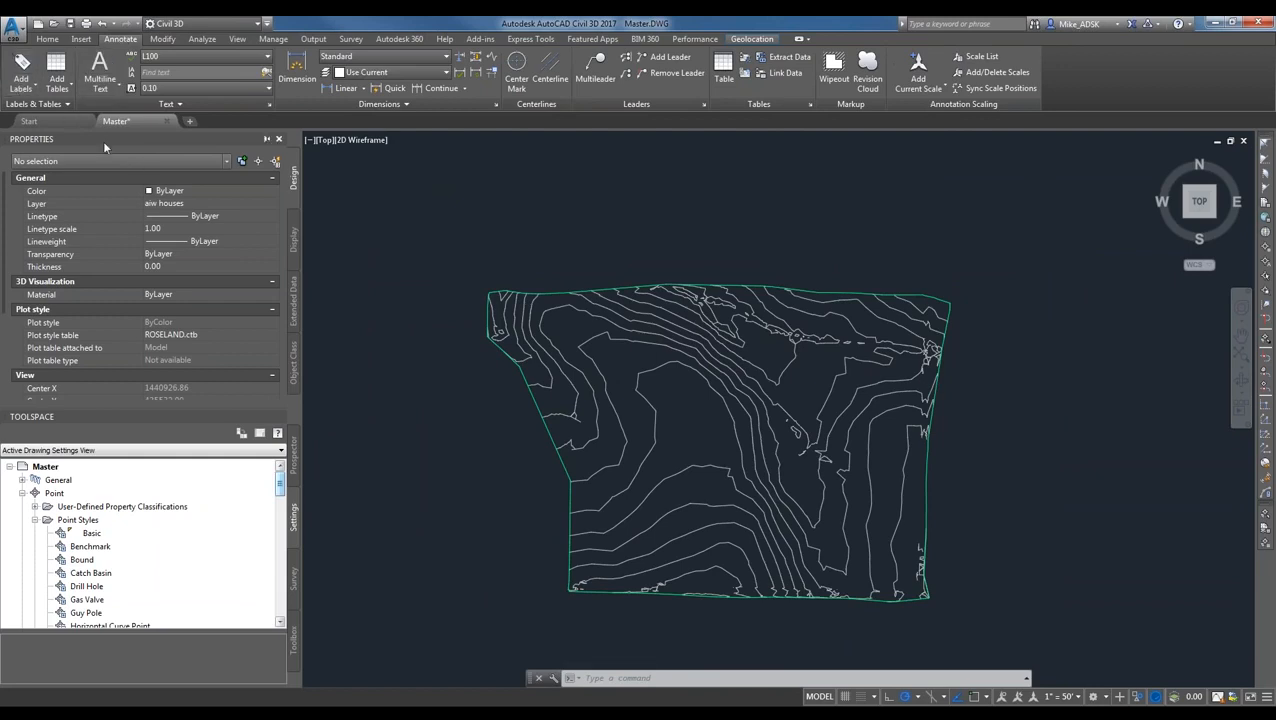
click(27, 90)
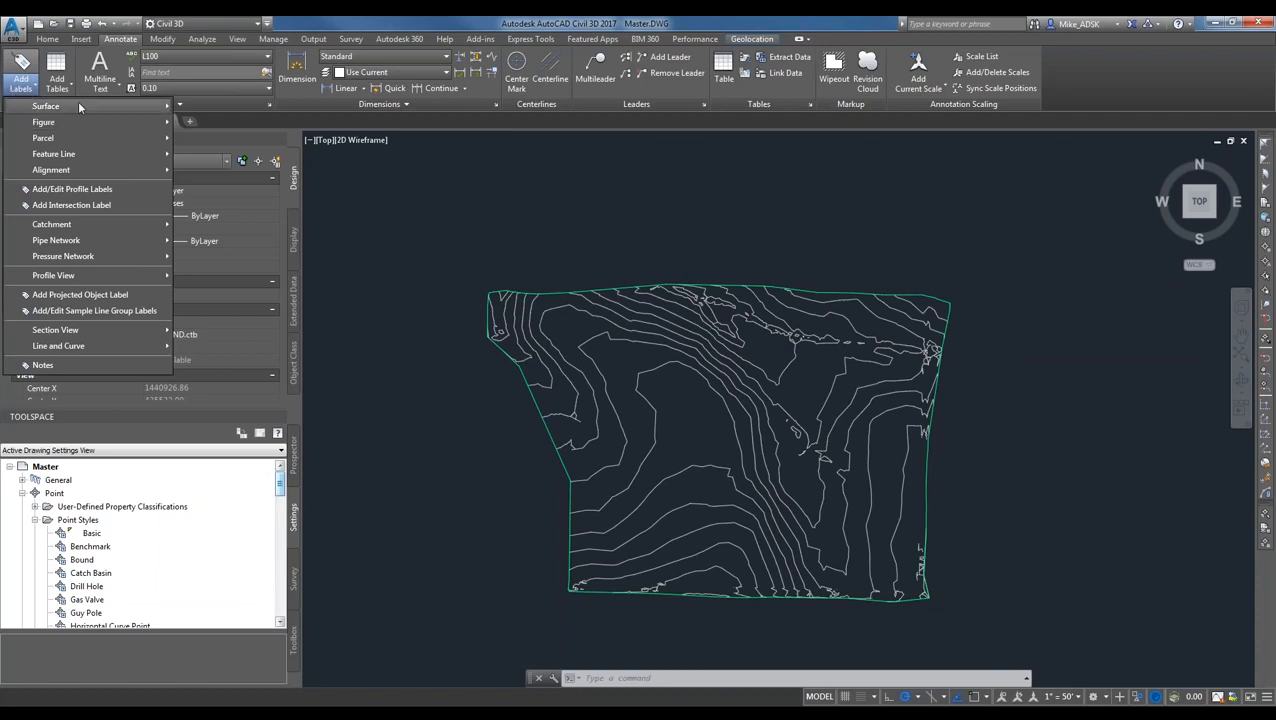
mouse_move(79, 104)
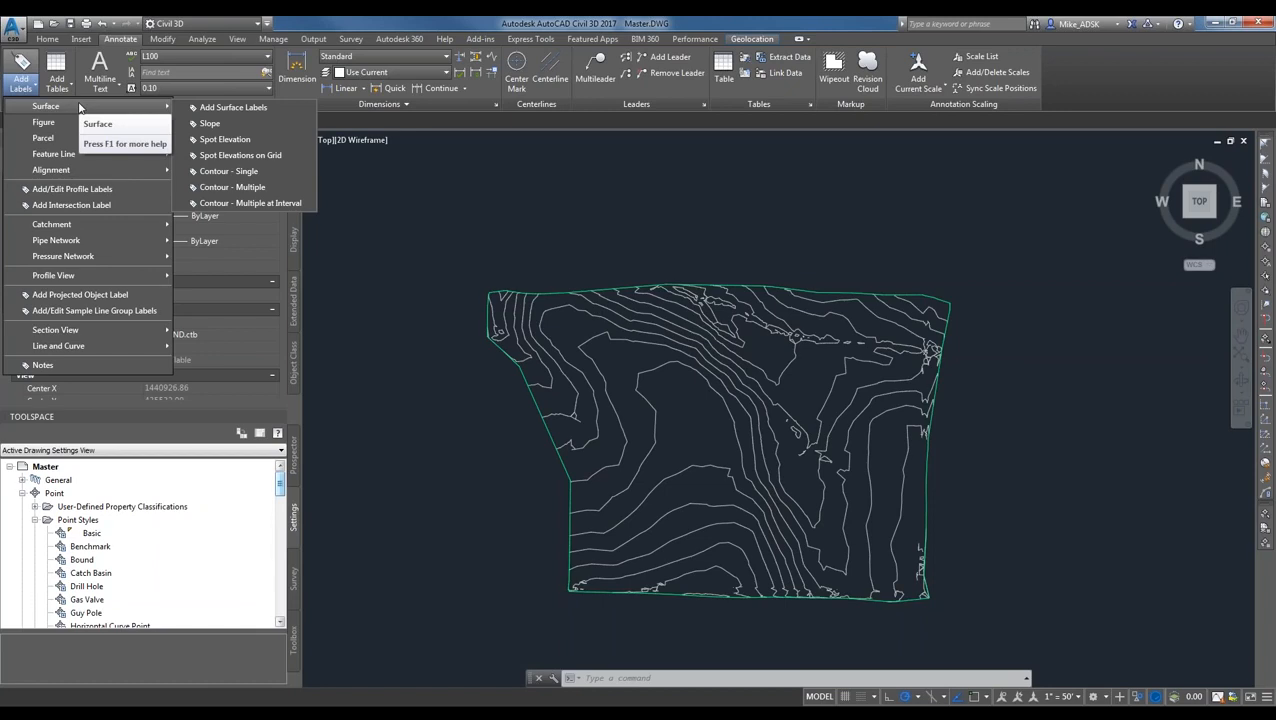
click(240, 171)
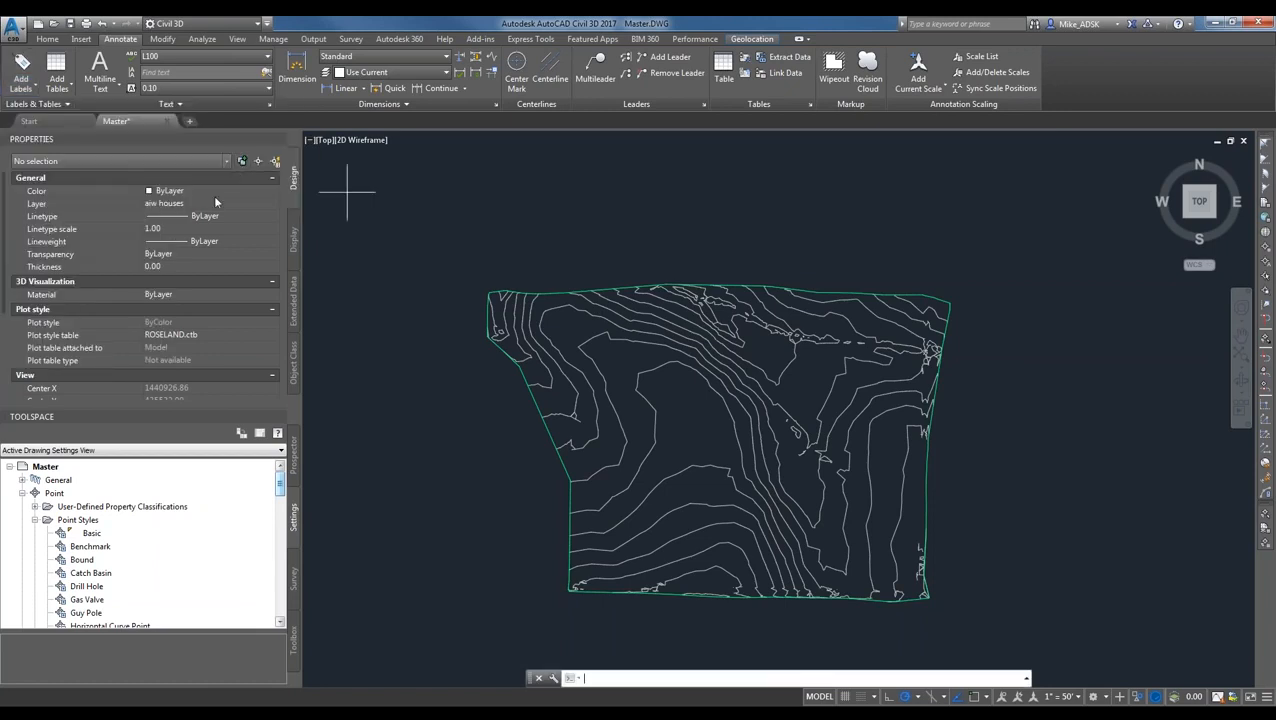
scroll(570, 320, up, 4)
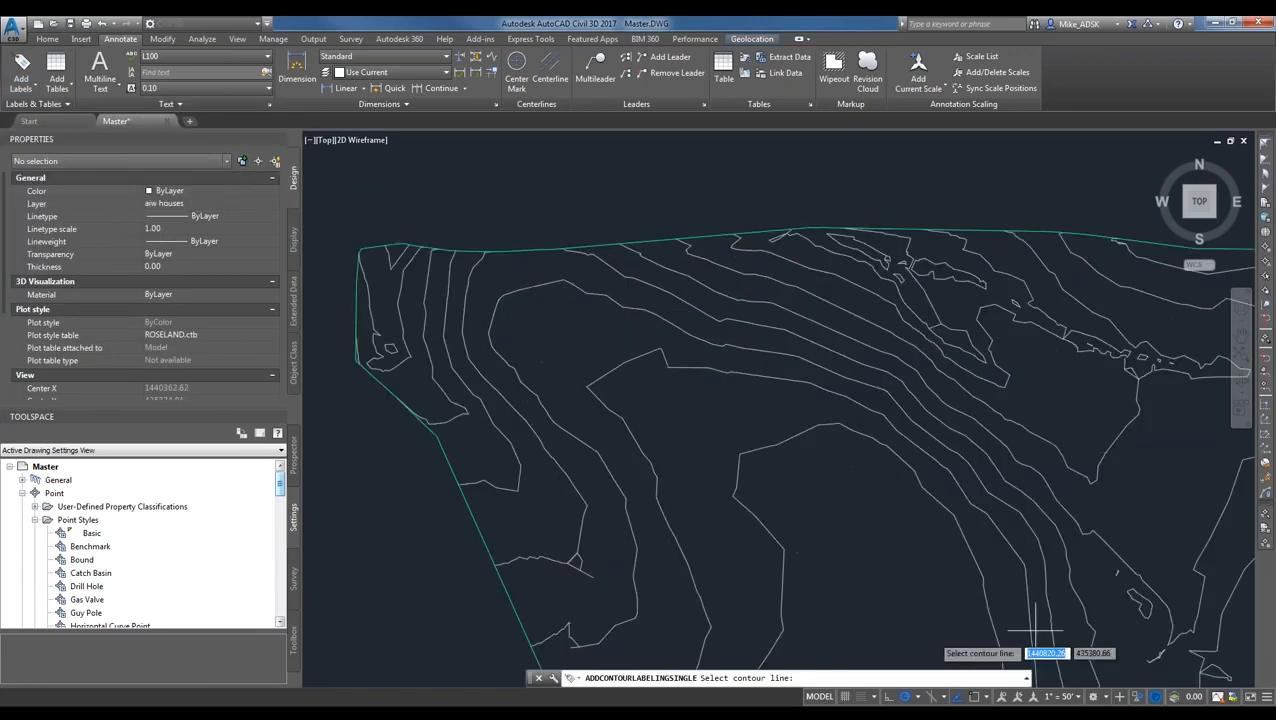
click(21, 76)
mouse_move(66, 107)
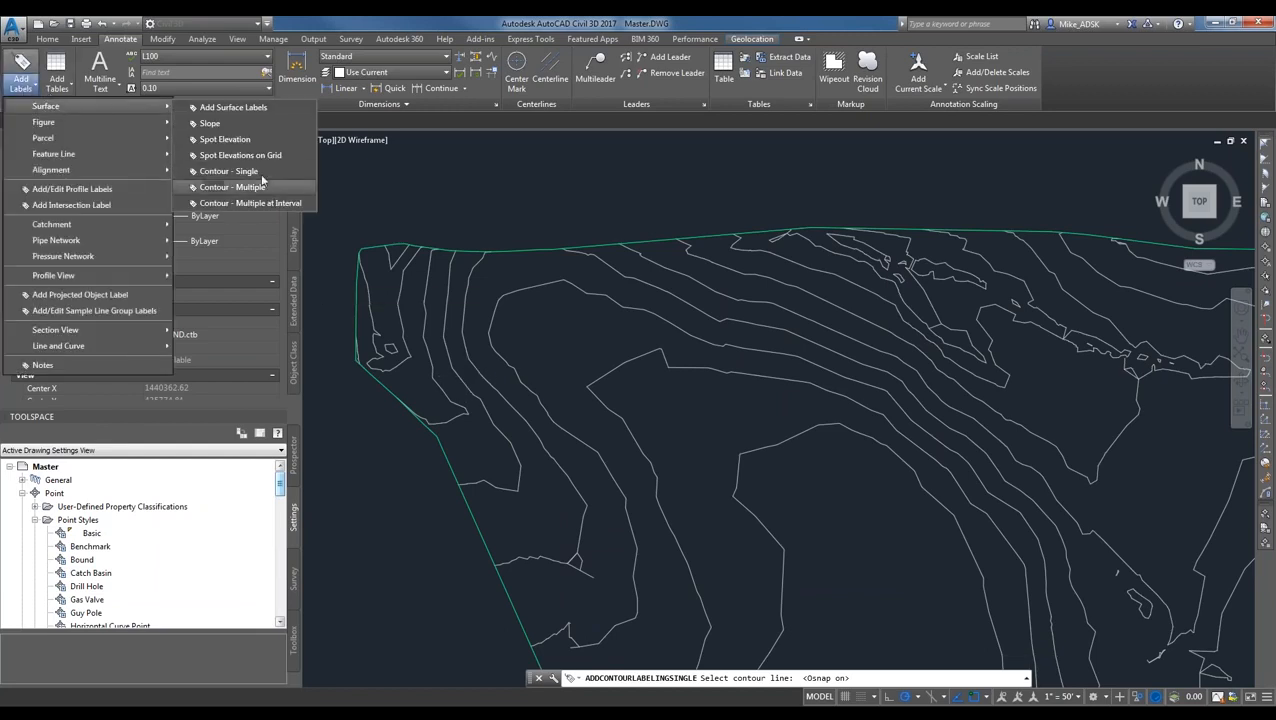
click(228, 171)
click(403, 290)
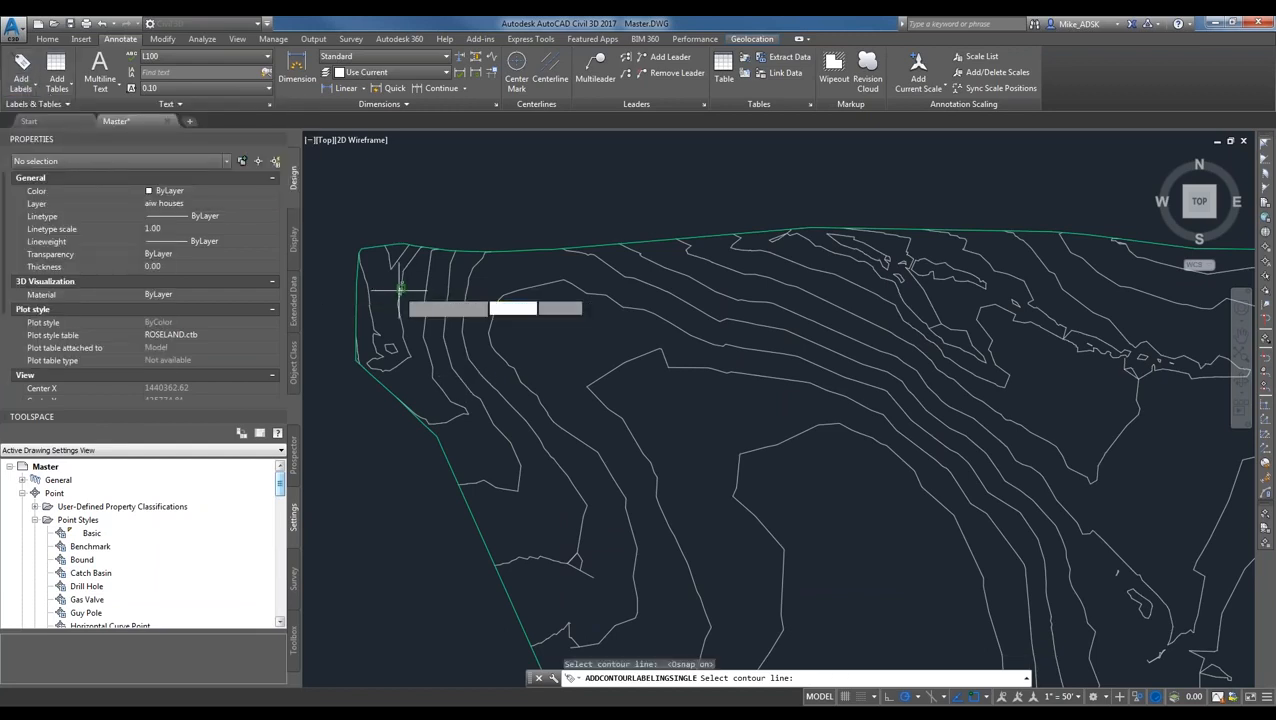
scroll(410, 300, up, 2)
click(435, 290)
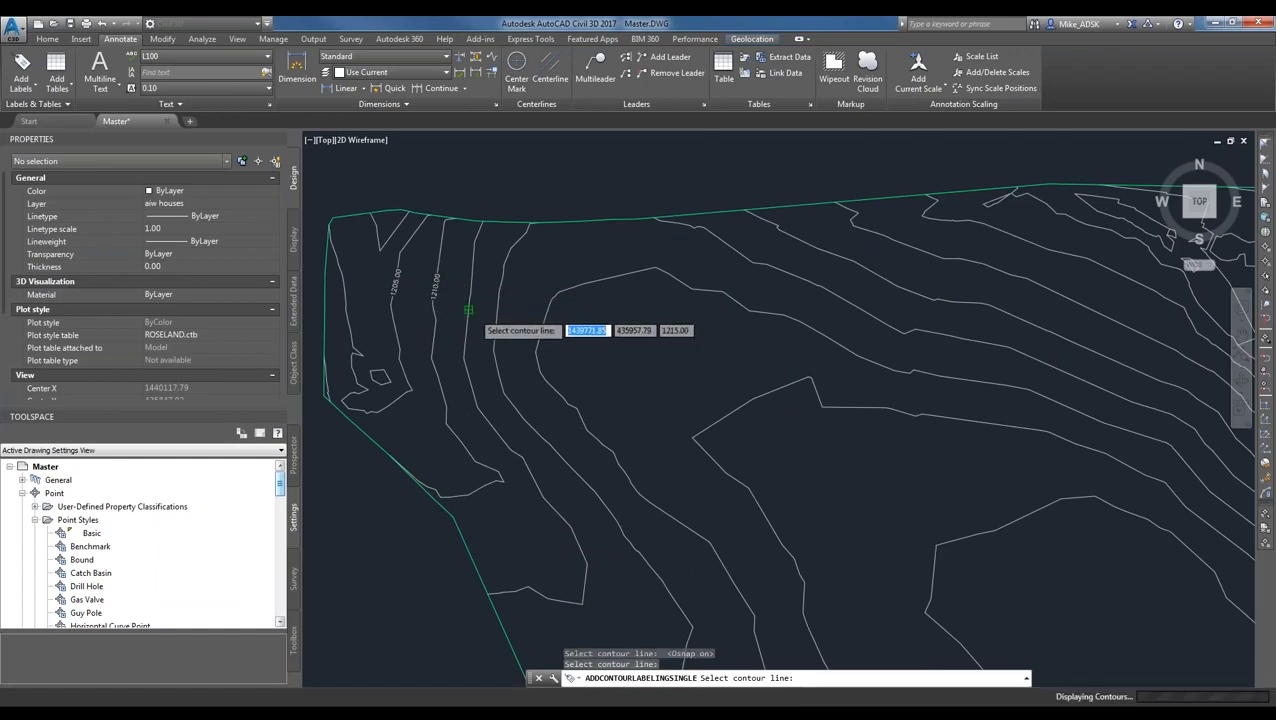
click(470, 302)
scroll(470, 300, up, 2)
click(577, 360)
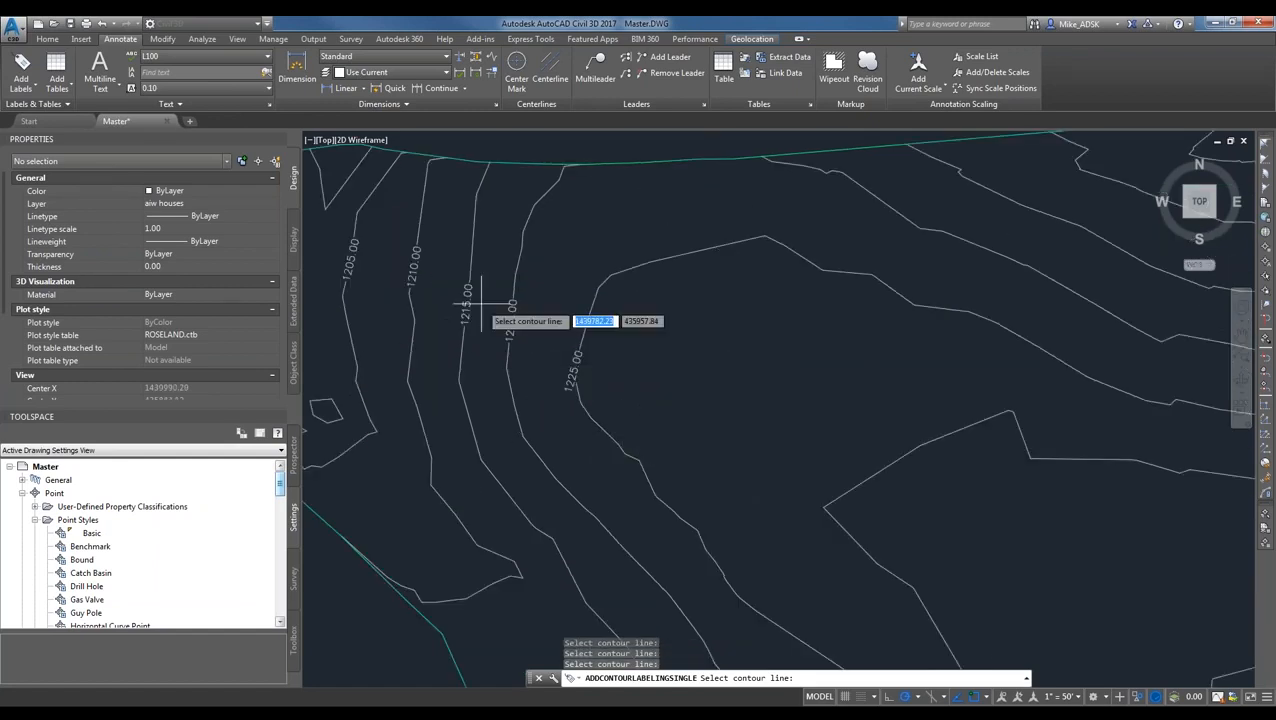
- Label multiple contours at once along a bent label line running north from inside the 1235 contour across the 1215 contour
scroll(630, 345, down, 2)
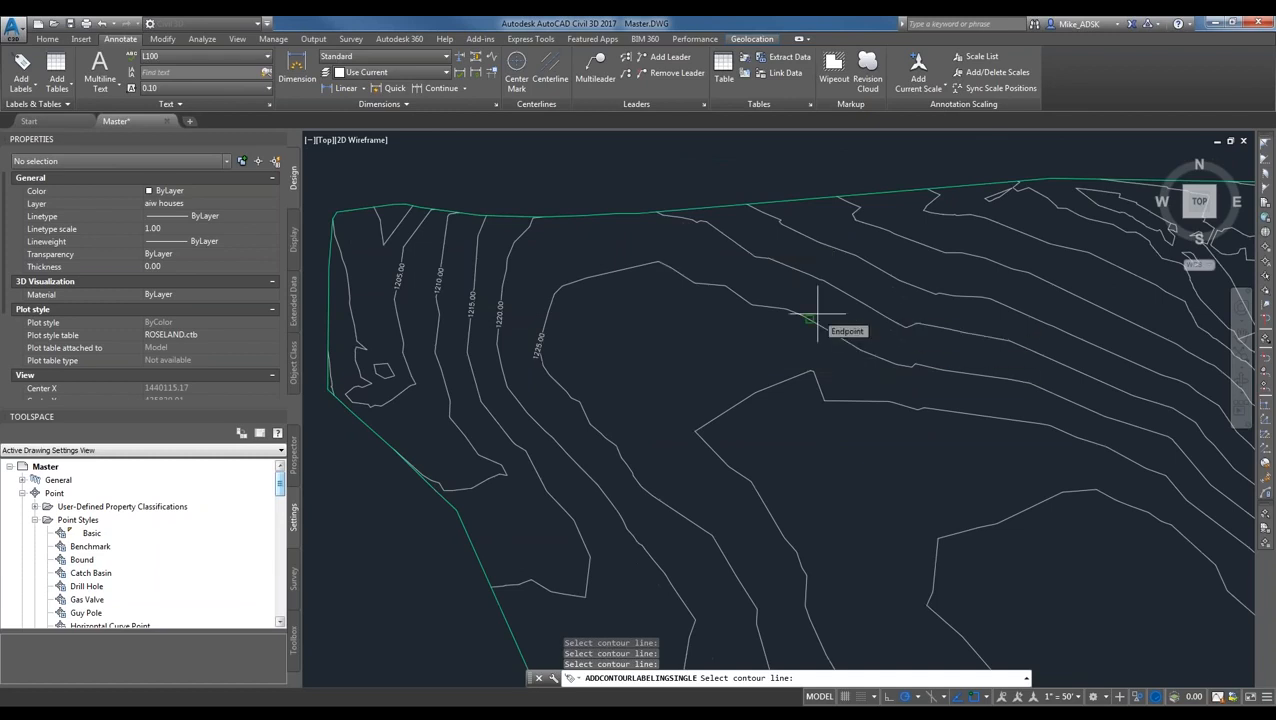
scroll(519, 295, up, 2)
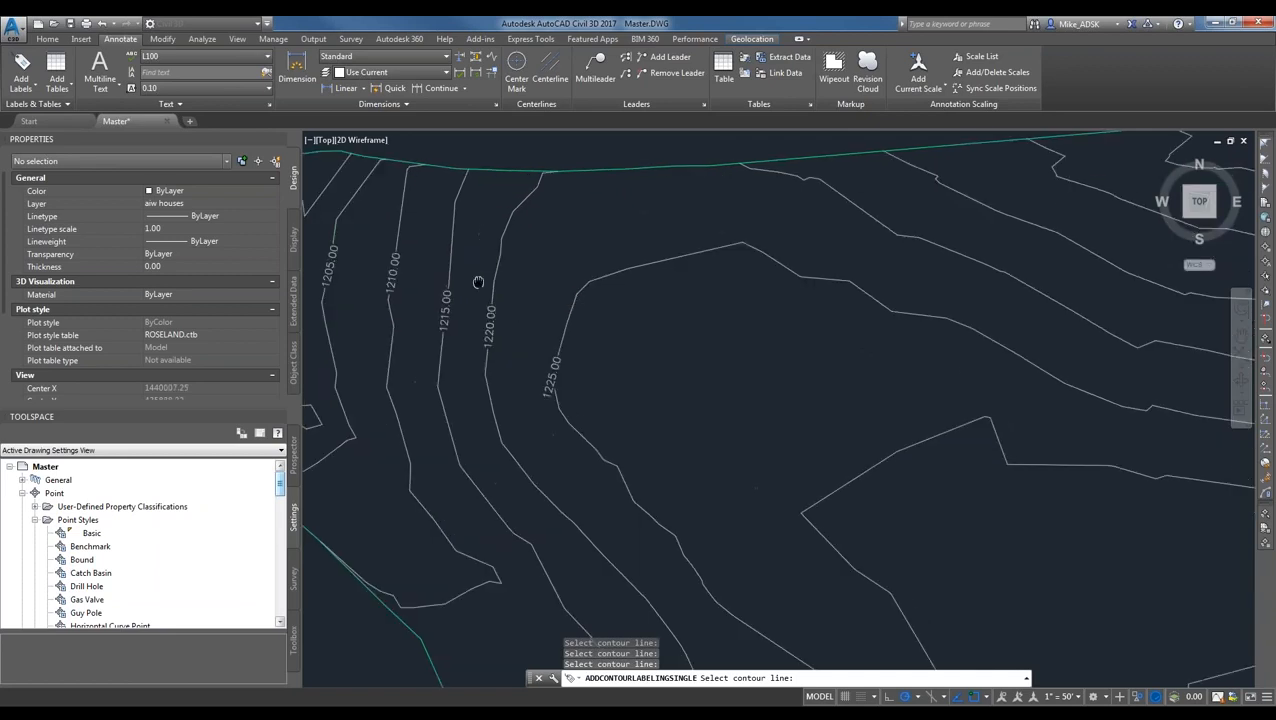
middle_drag(478, 282, 678, 355)
scroll(552, 345, up, 4)
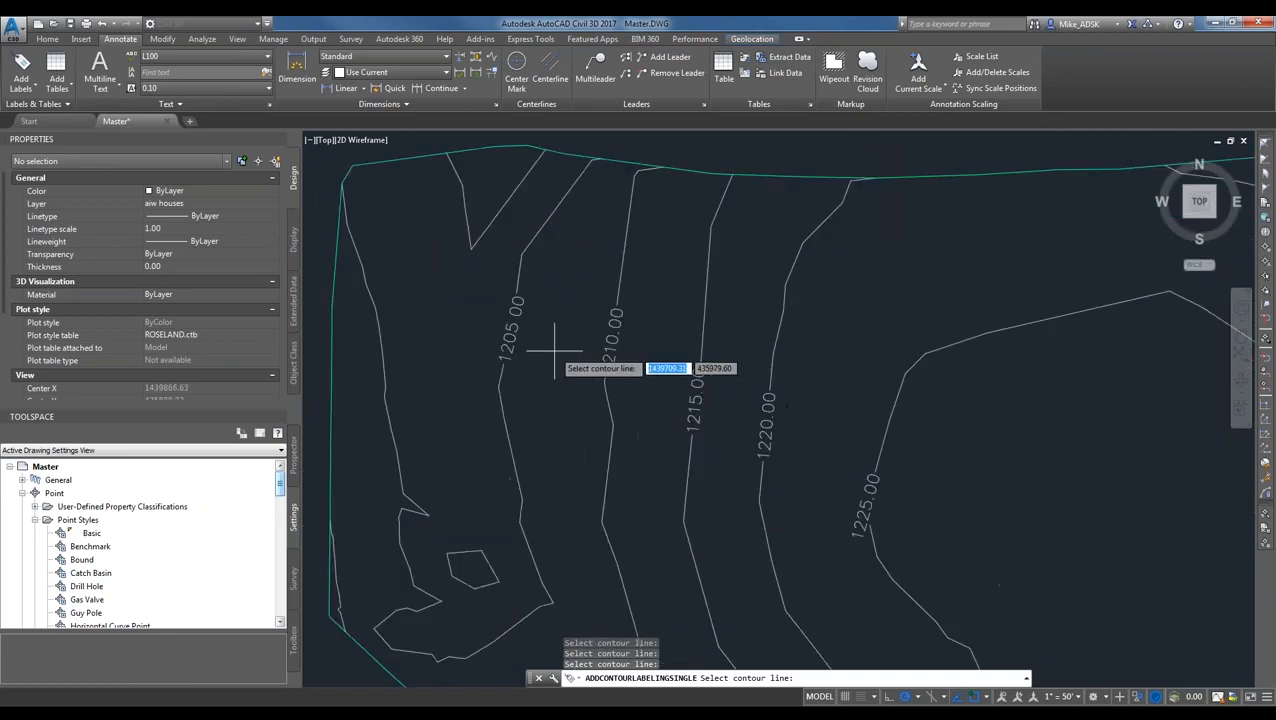
scroll(518, 340, down, 2)
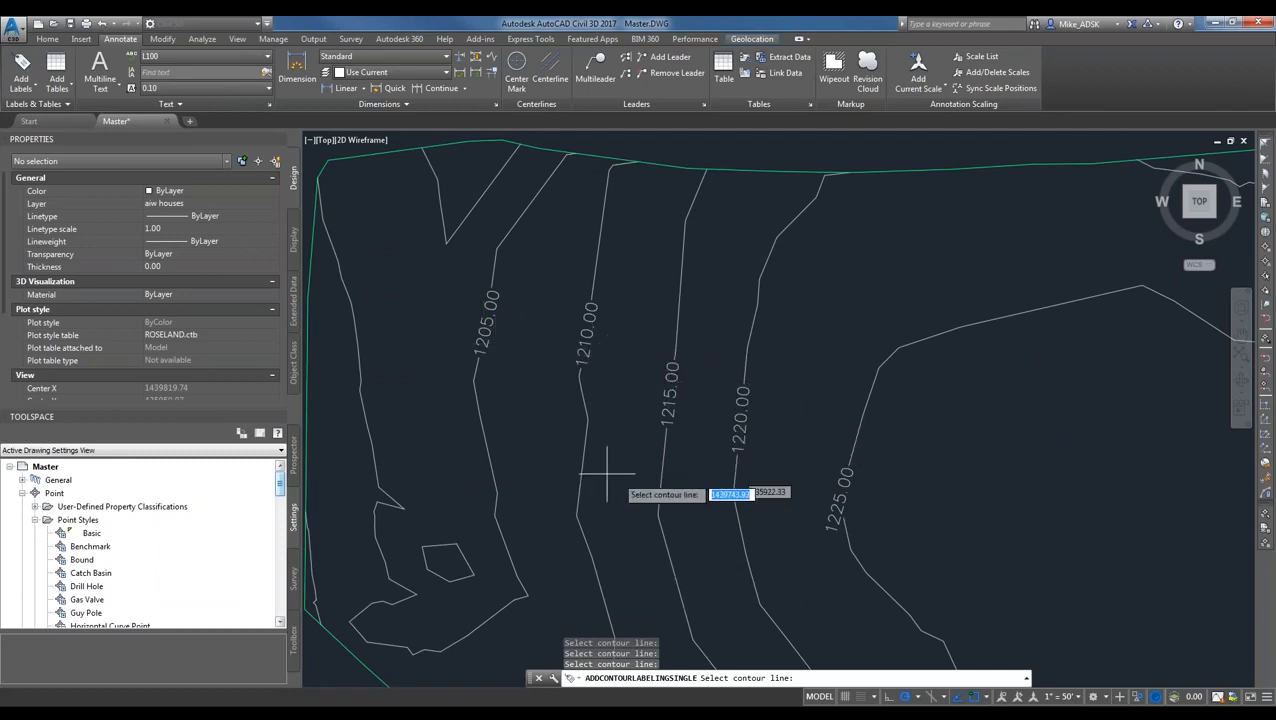
scroll(889, 512, down, 3)
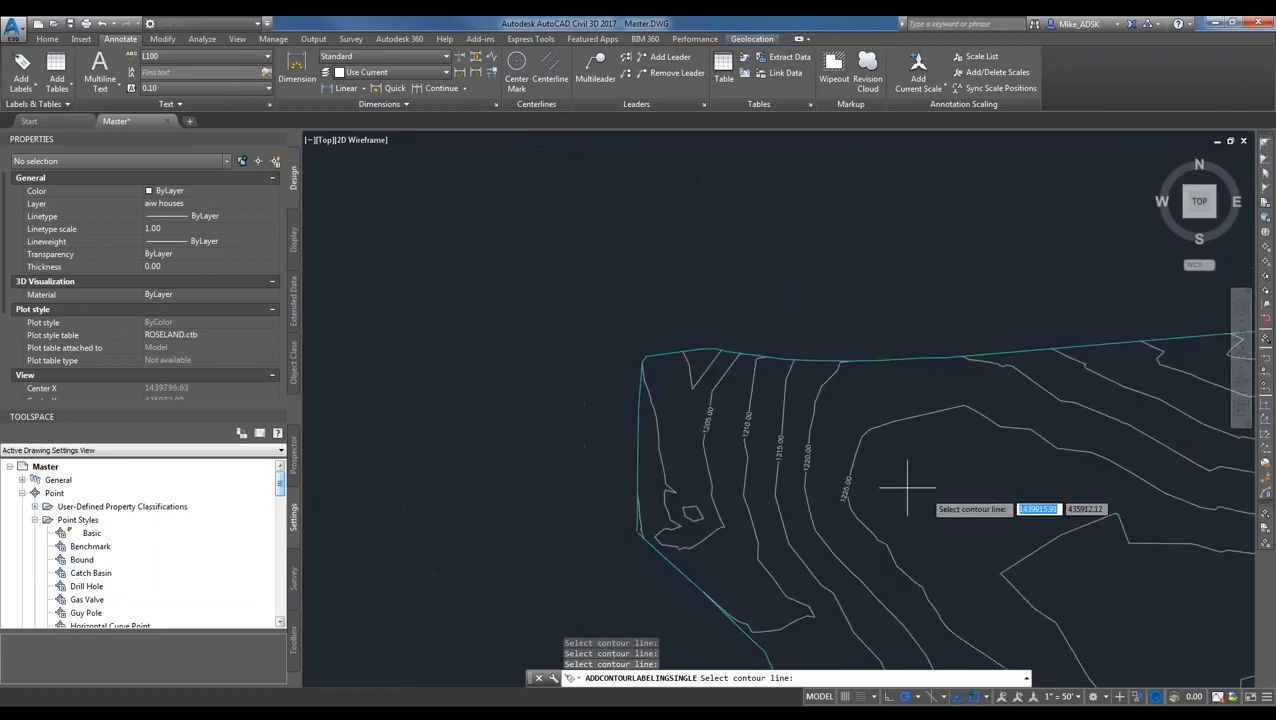
click(21, 82)
mouse_move(45, 106)
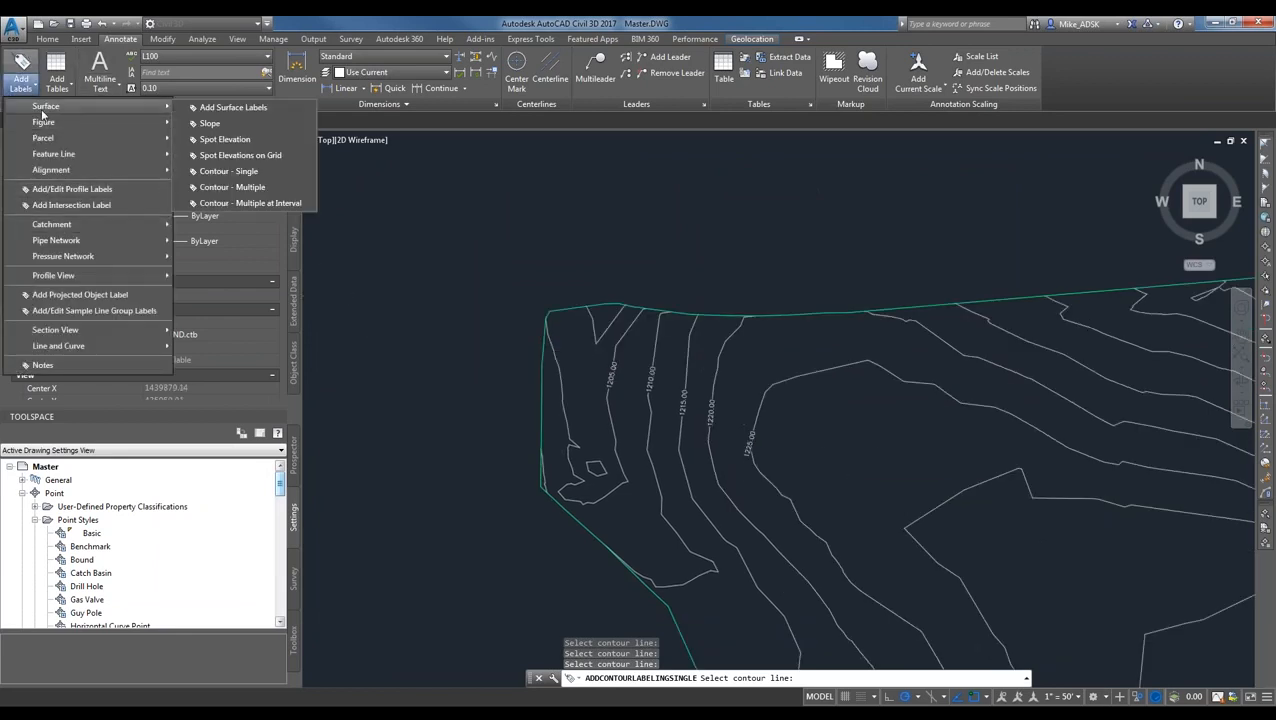
click(215, 186)
scroll(685, 482, down, 3)
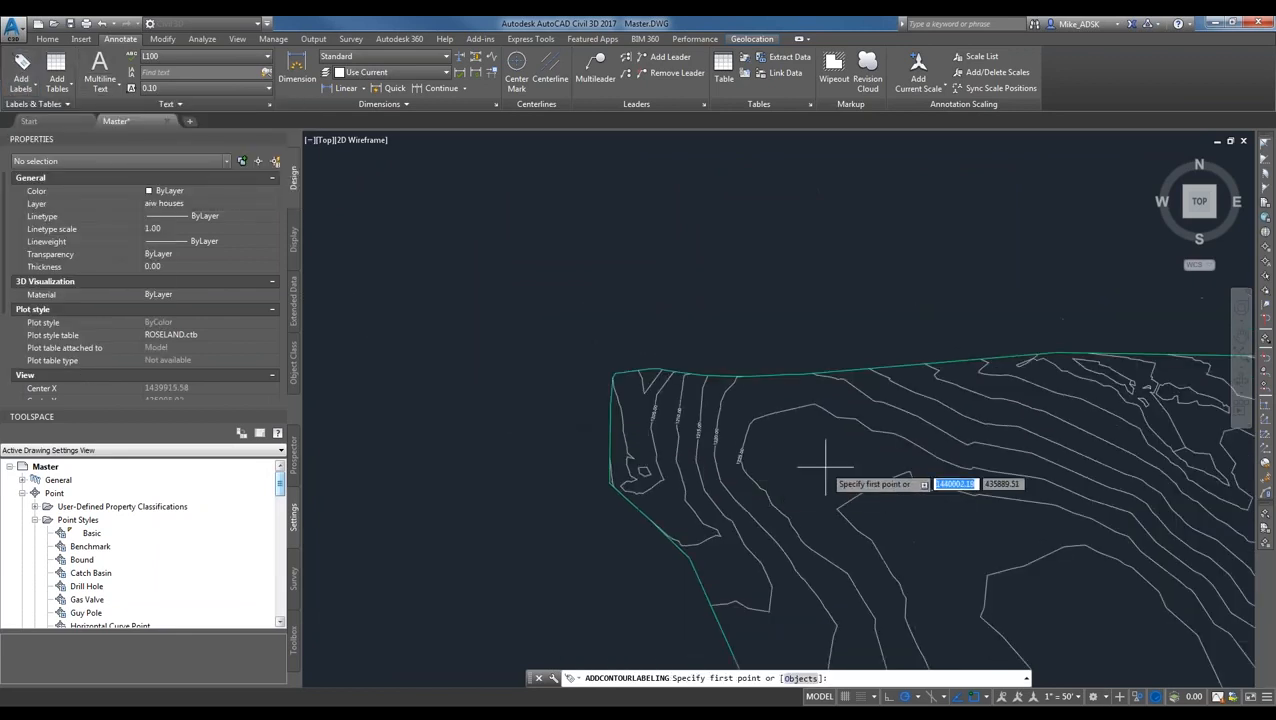
click(863, 497)
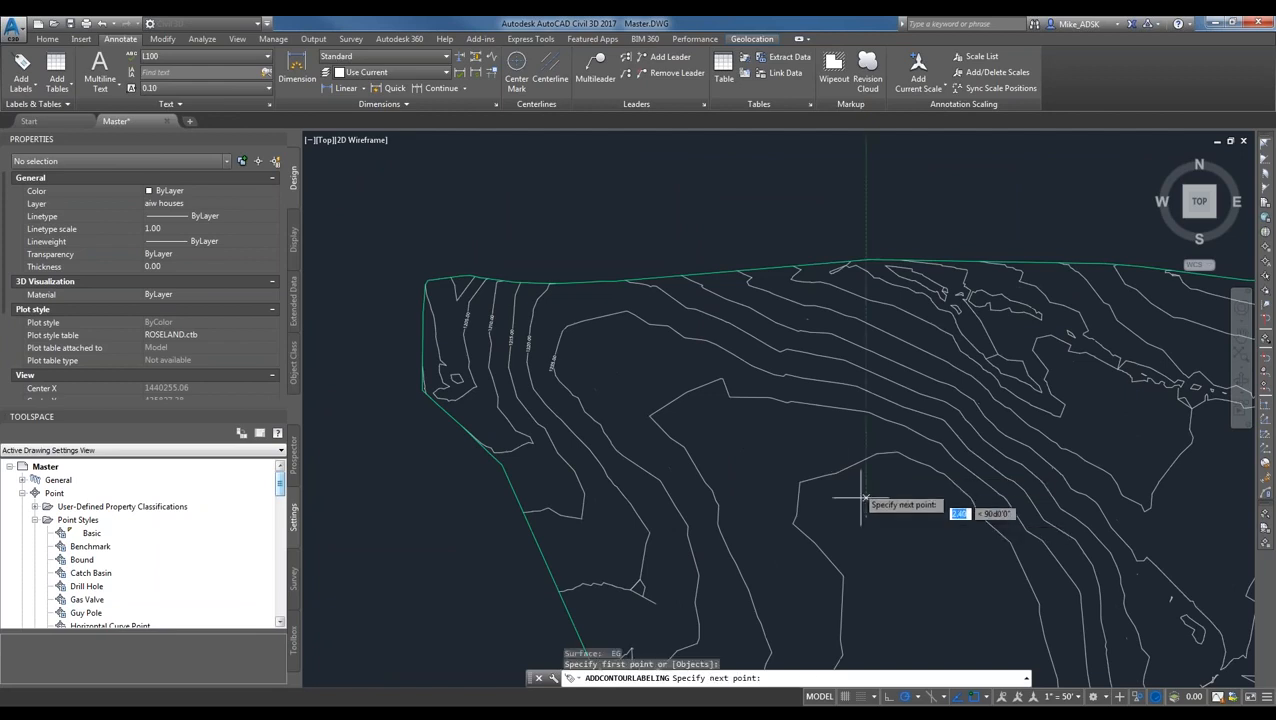
click(852, 336)
key(Return)
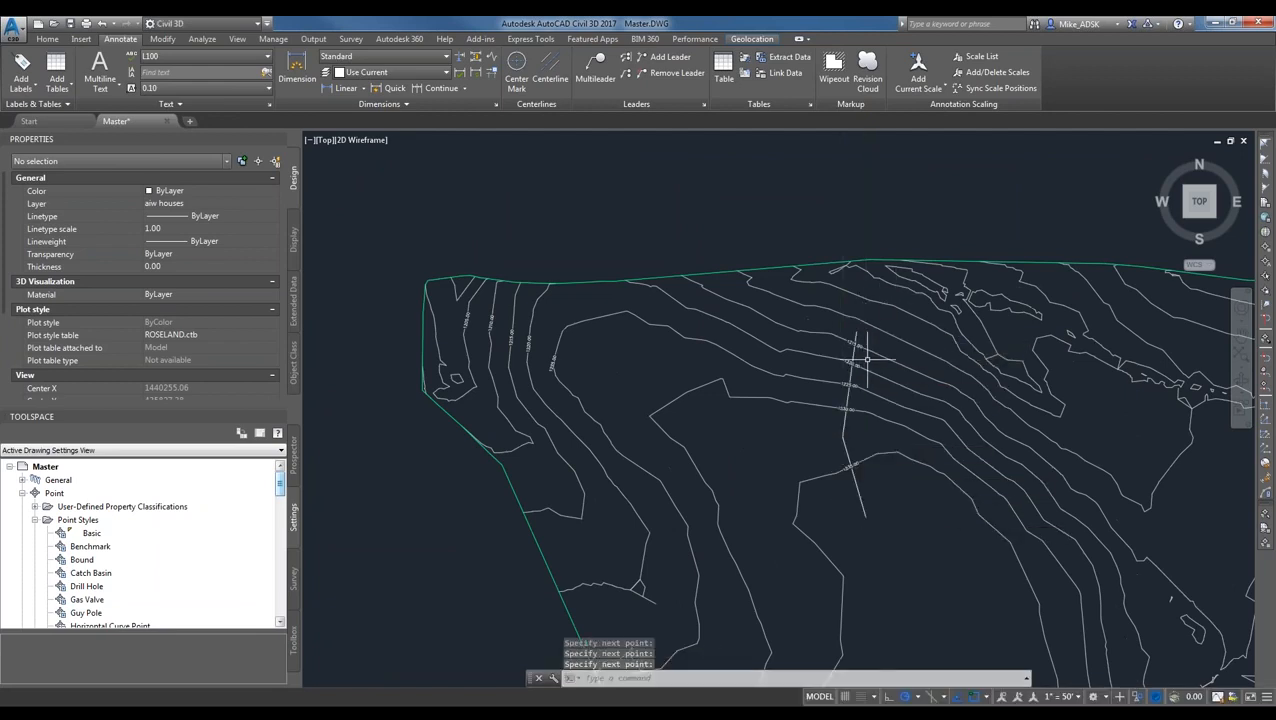
scroll(866, 357, up, 6)
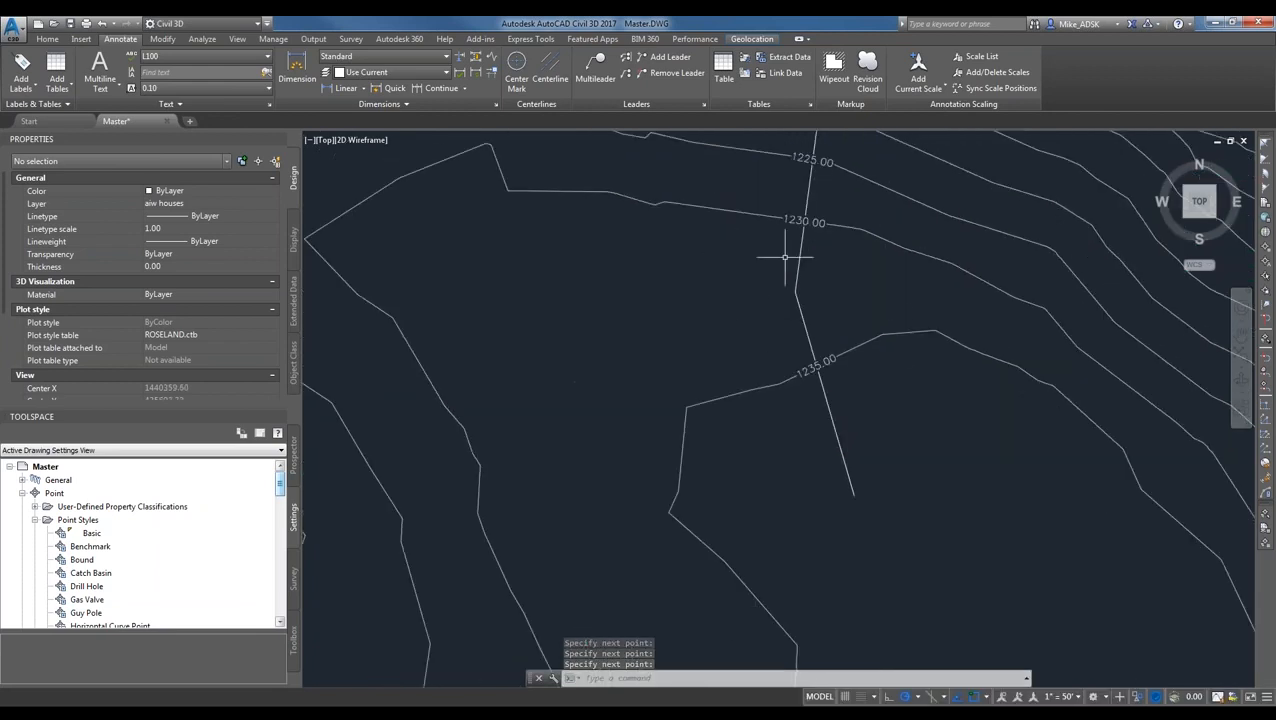
mouse_move(1229, 470)
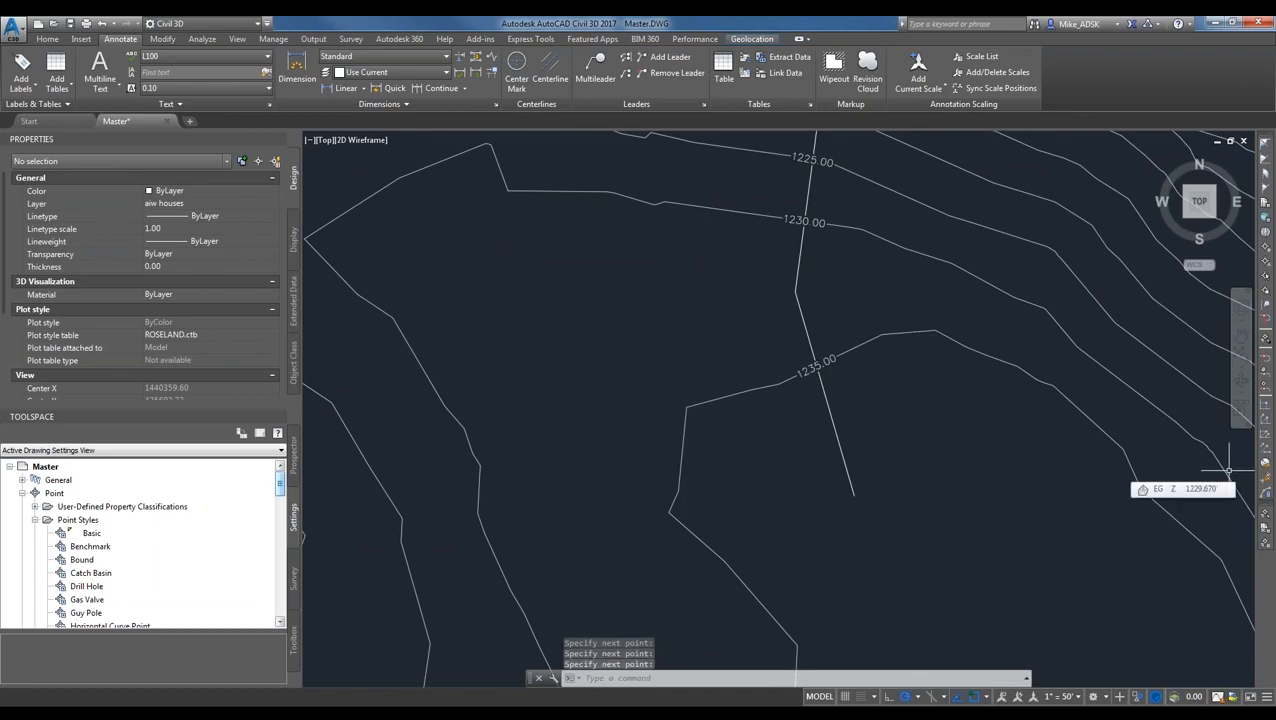
mouse_move(893, 296)
middle_down()
mouse_move(852, 379)
mouse_move(745, 523)
middle_up()
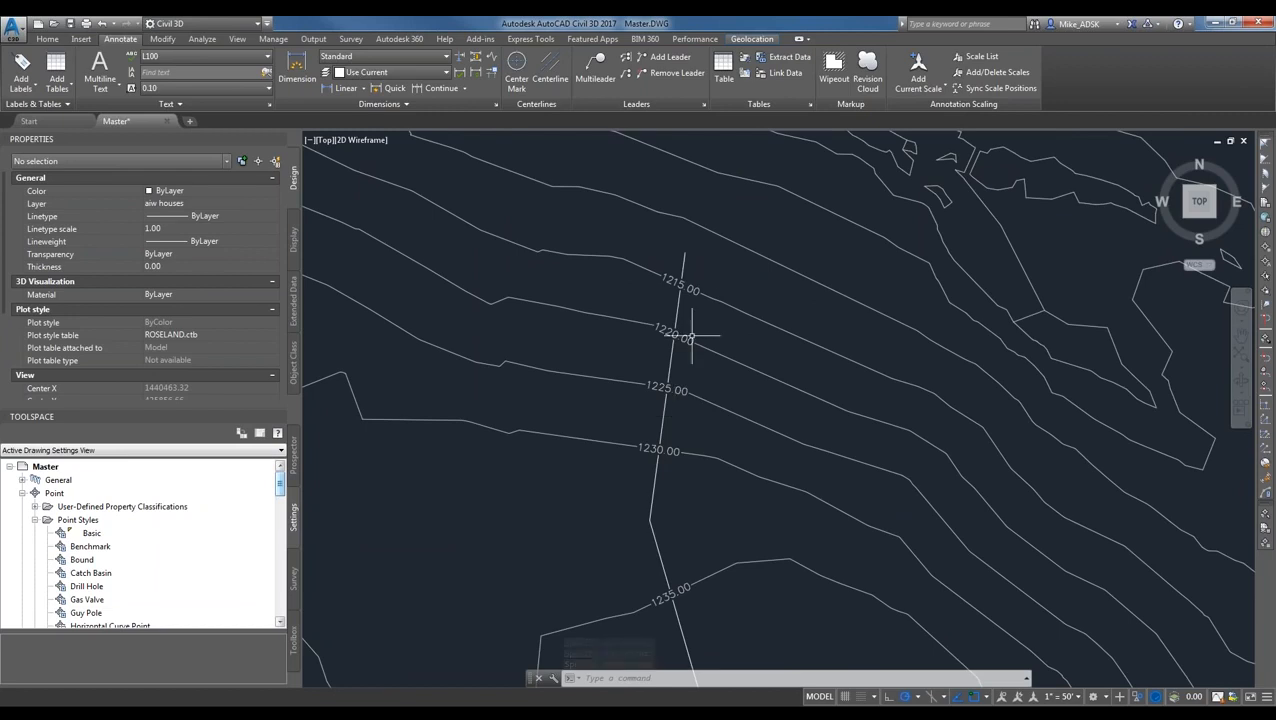
- Delete the multiple-contour label line together with its elevation labels
click(712, 520)
click(630, 548)
key(Delete)
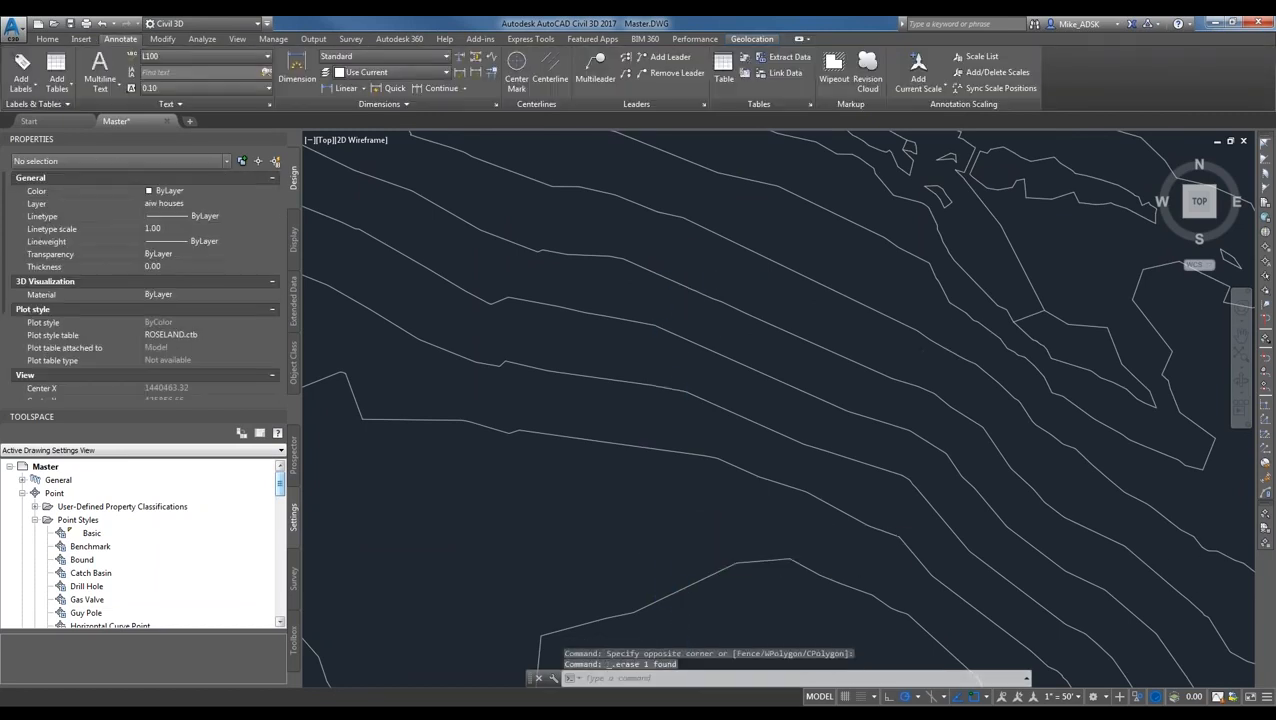
- Examine the single contour labels near the surface's northwest corner
scroll(809, 403, down, 4)
scroll(463, 384, up, 2)
middle_drag(458, 365, 655, 381)
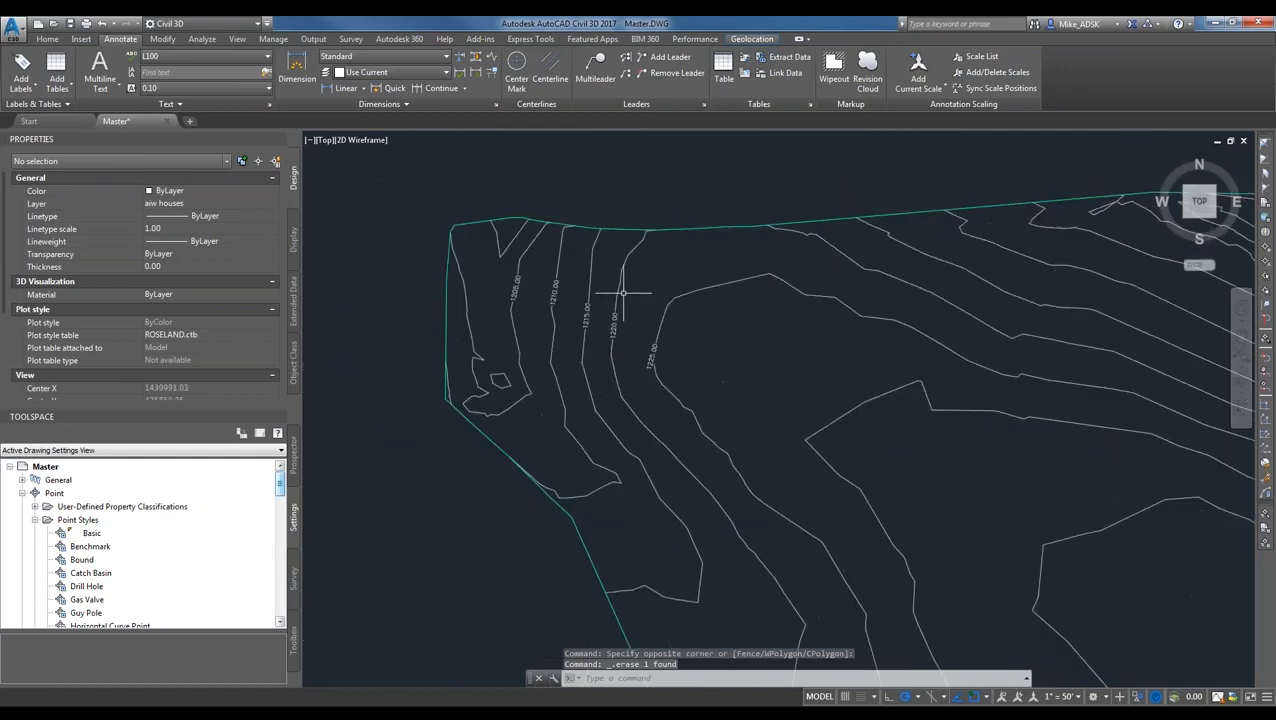
click(21, 82)
click(676, 319)
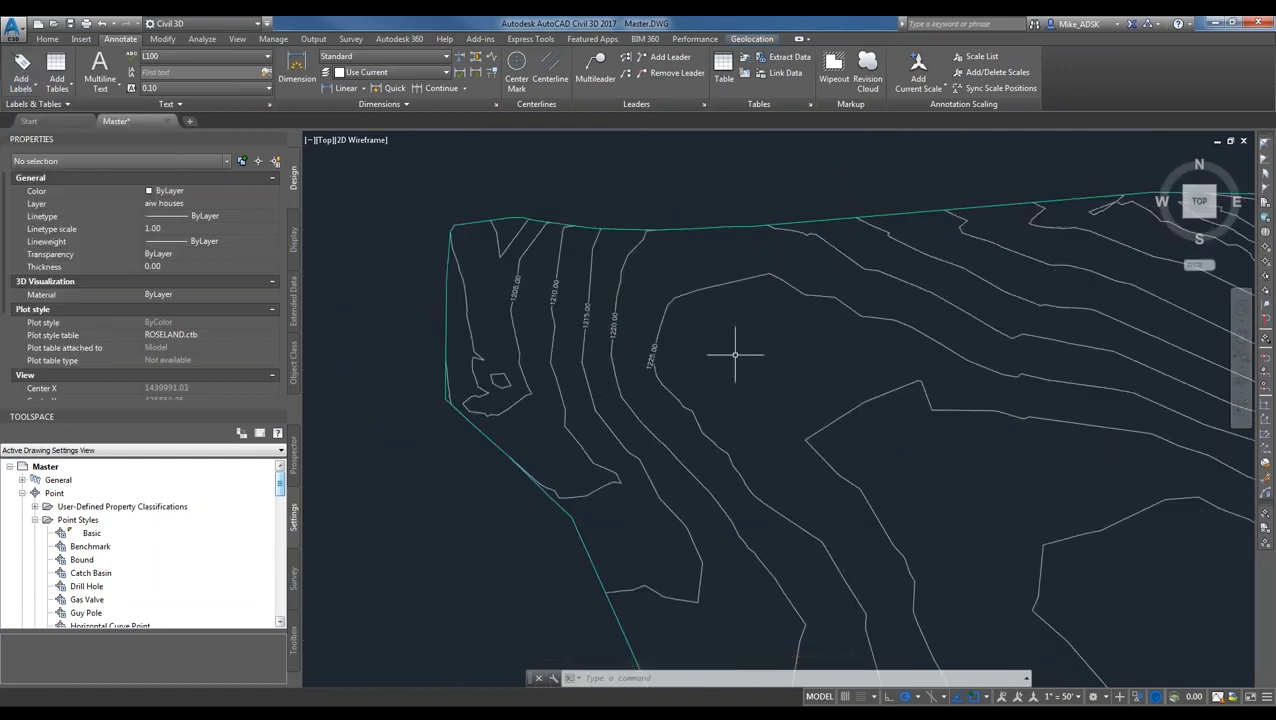
scroll(674, 378, up, 2)
mouse_move(643, 349)
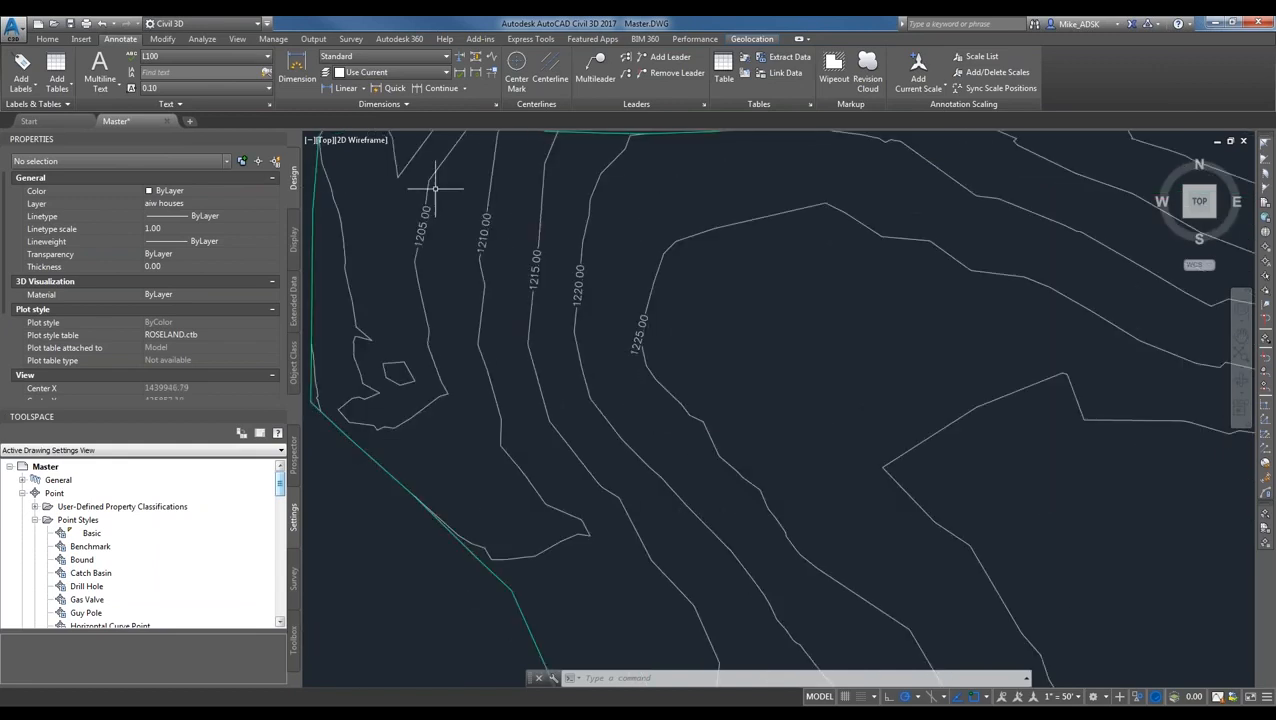
- Start a polyline just inside the EG surface's west edge, running from the northwest corner area down to near the southwest corner
scroll(435, 187, down, 2)
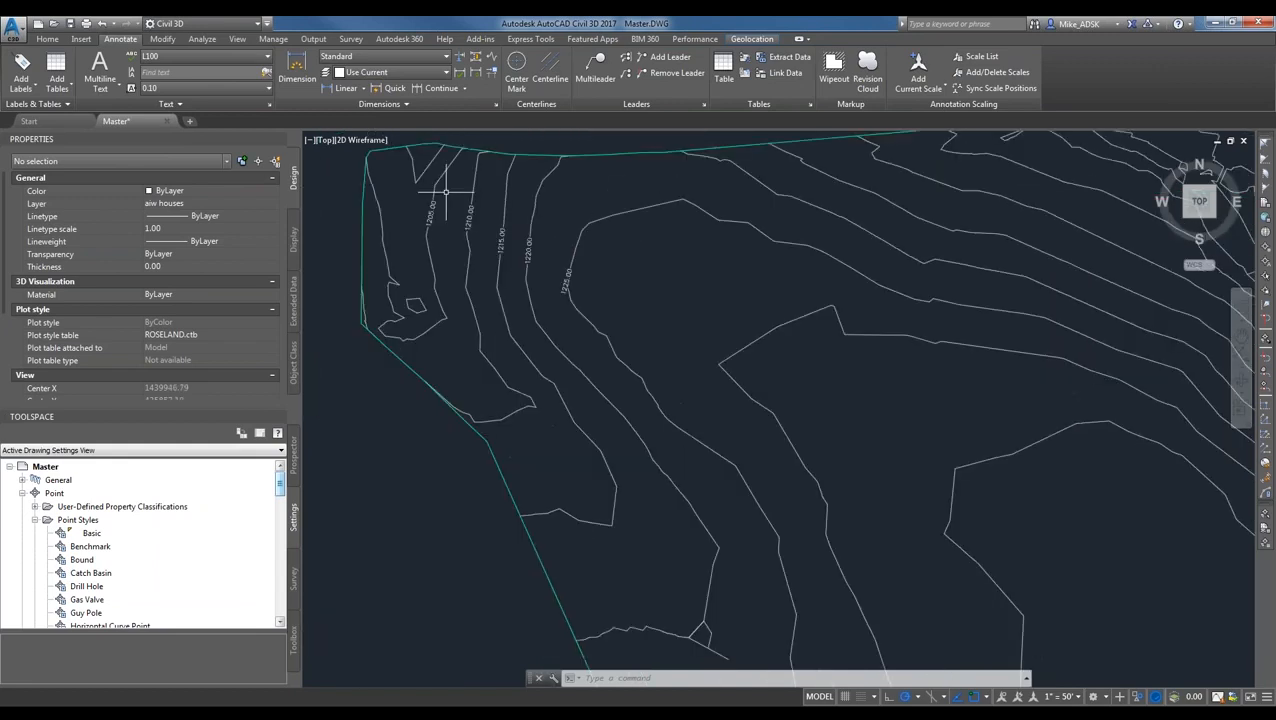
scroll(446, 191, down, 2)
middle_drag(886, 388, 772, 276)
scroll(757, 340, down, 4)
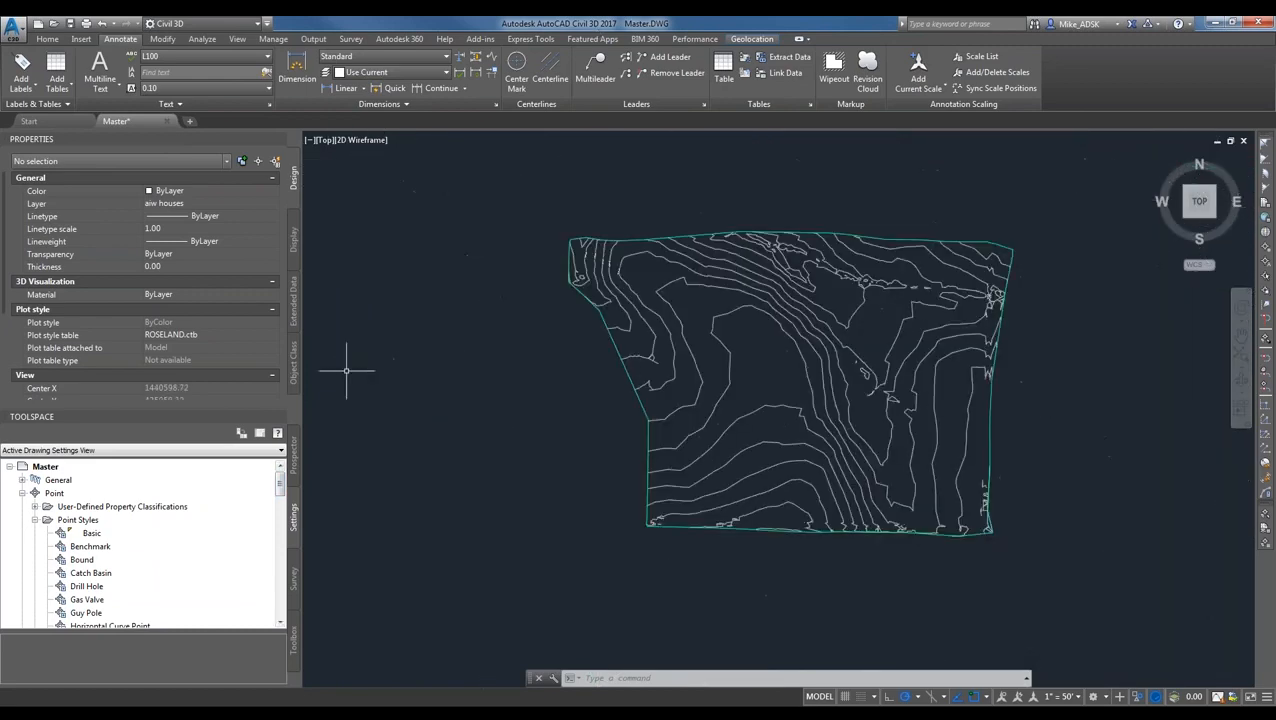
key(Return)
scroll(580, 230, up, 4)
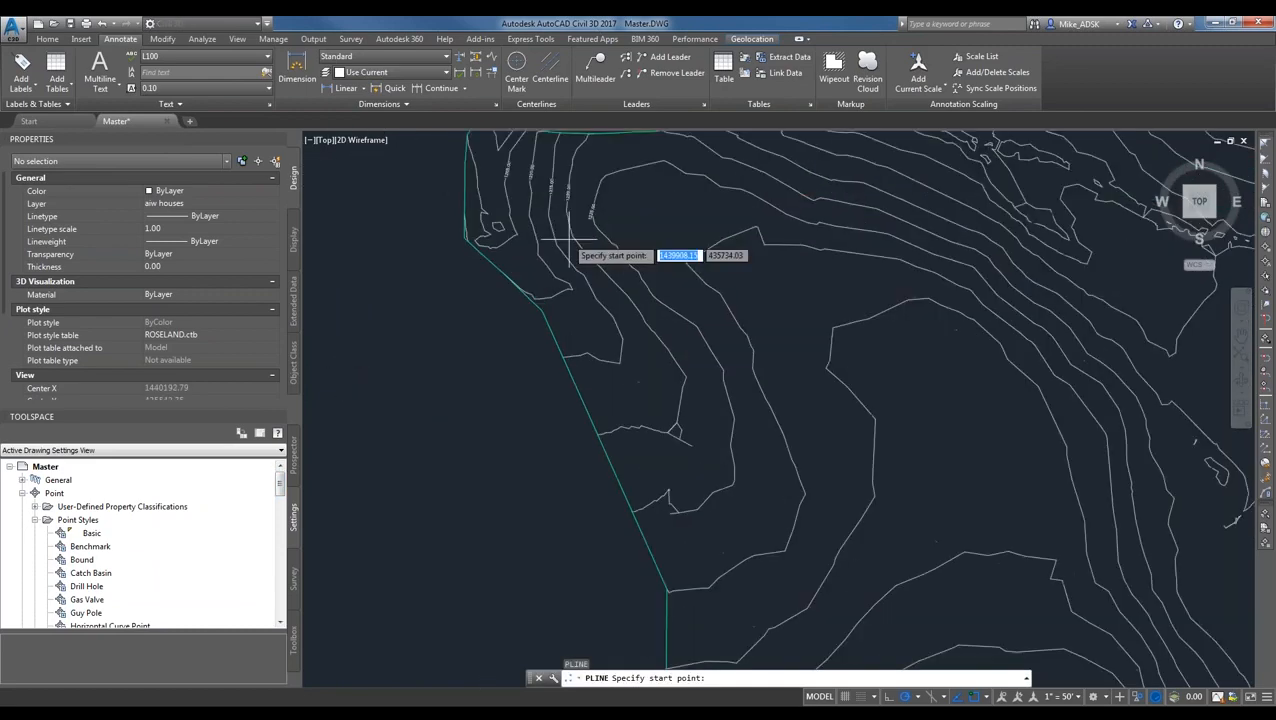
scroll(550, 255, down, 4)
click(541, 246)
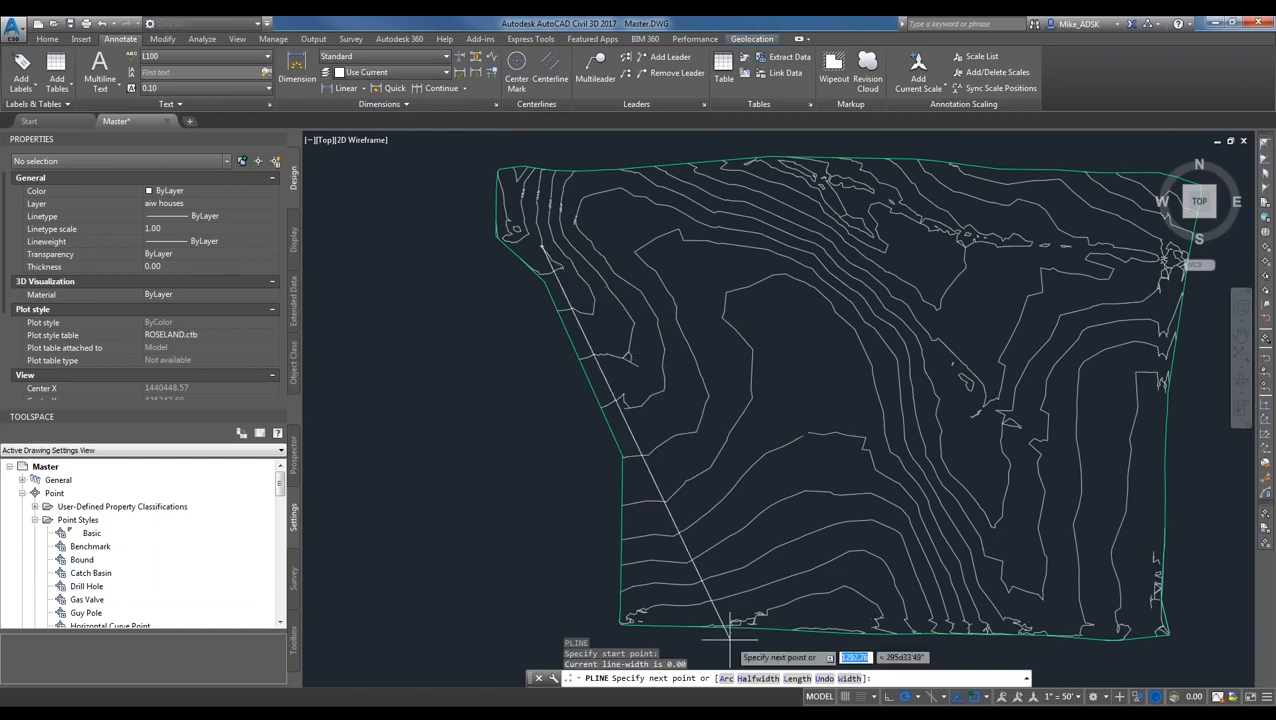
click(612, 365)
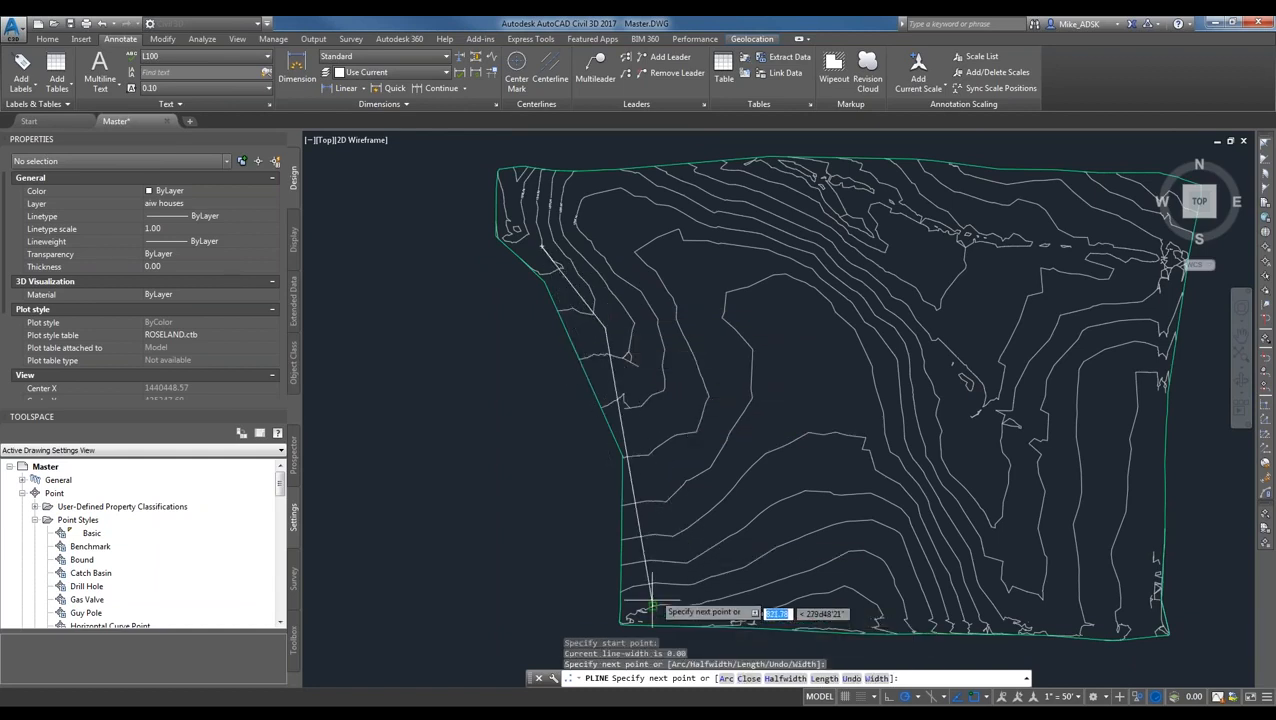
right_click(649, 461)
click(648, 461)
click(646, 457)
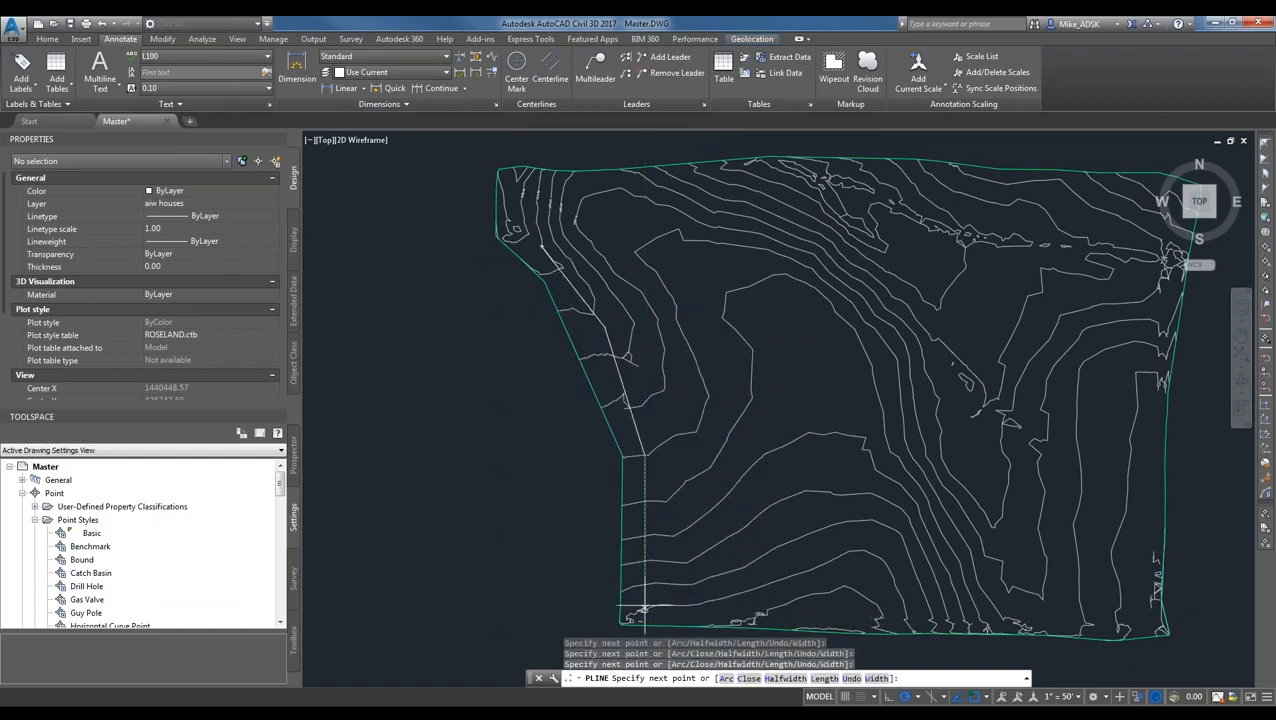
click(644, 594)
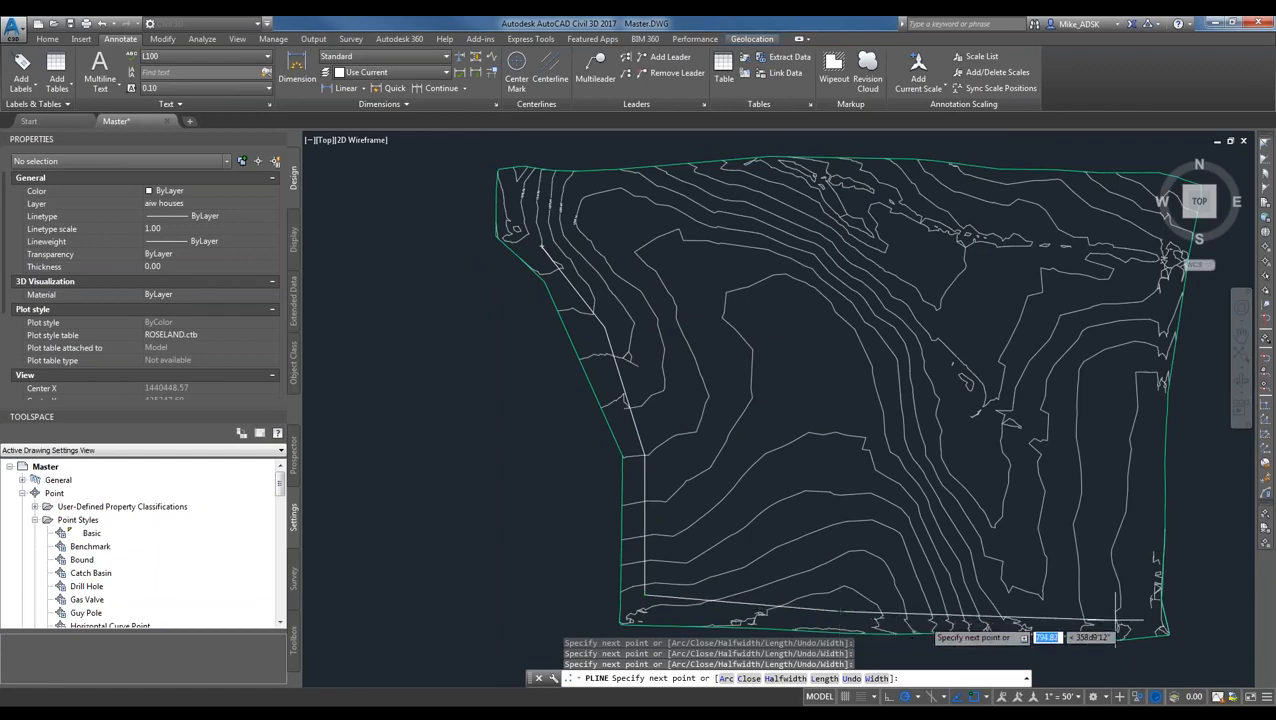
- Continue the polyline just inside the surface's south, east and north edges and end it back near its starting point
scroll(1138, 618, down, 2)
scroll(1156, 366, up, 4)
middle_drag(1156, 366, 1079, 337)
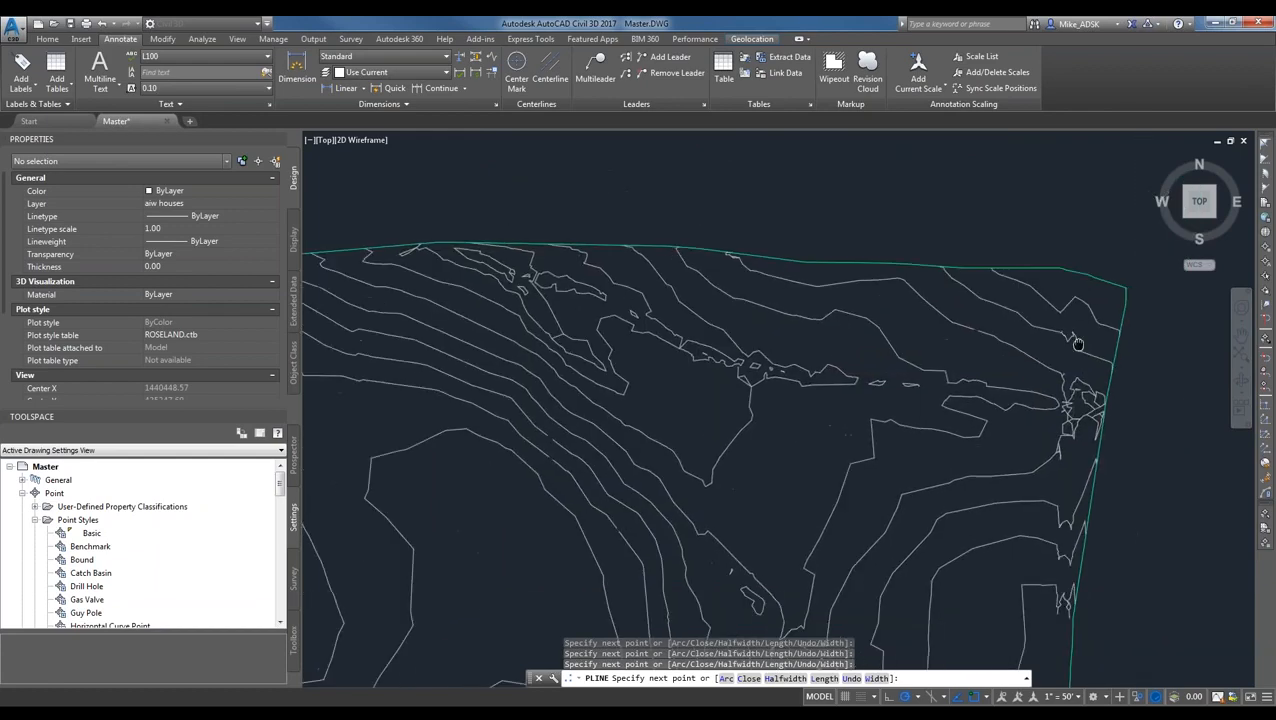
scroll(1074, 328, down, 2)
click(1080, 300)
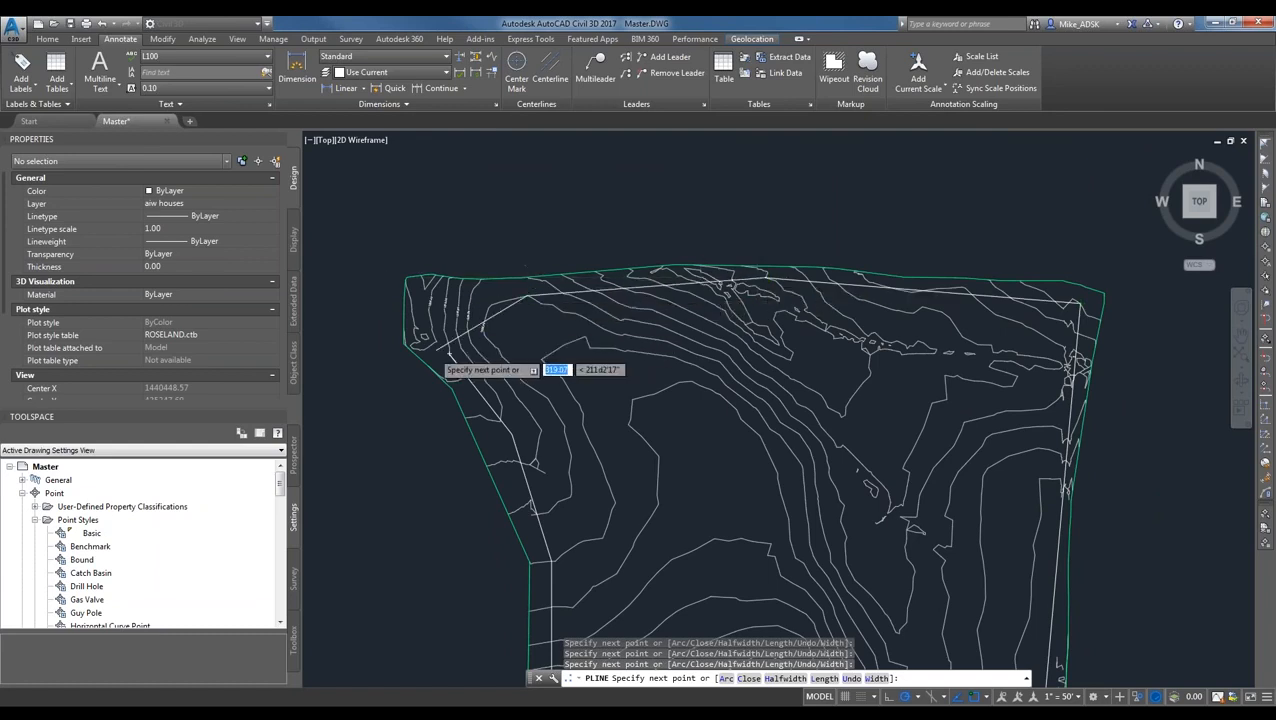
scroll(495, 355, up, 3)
key(Escape)
key(Escape)
key(Escape)
scroll(600, 330, down, 5)
middle_drag(698, 376, 637, 327)
scroll(632, 332, up, 2)
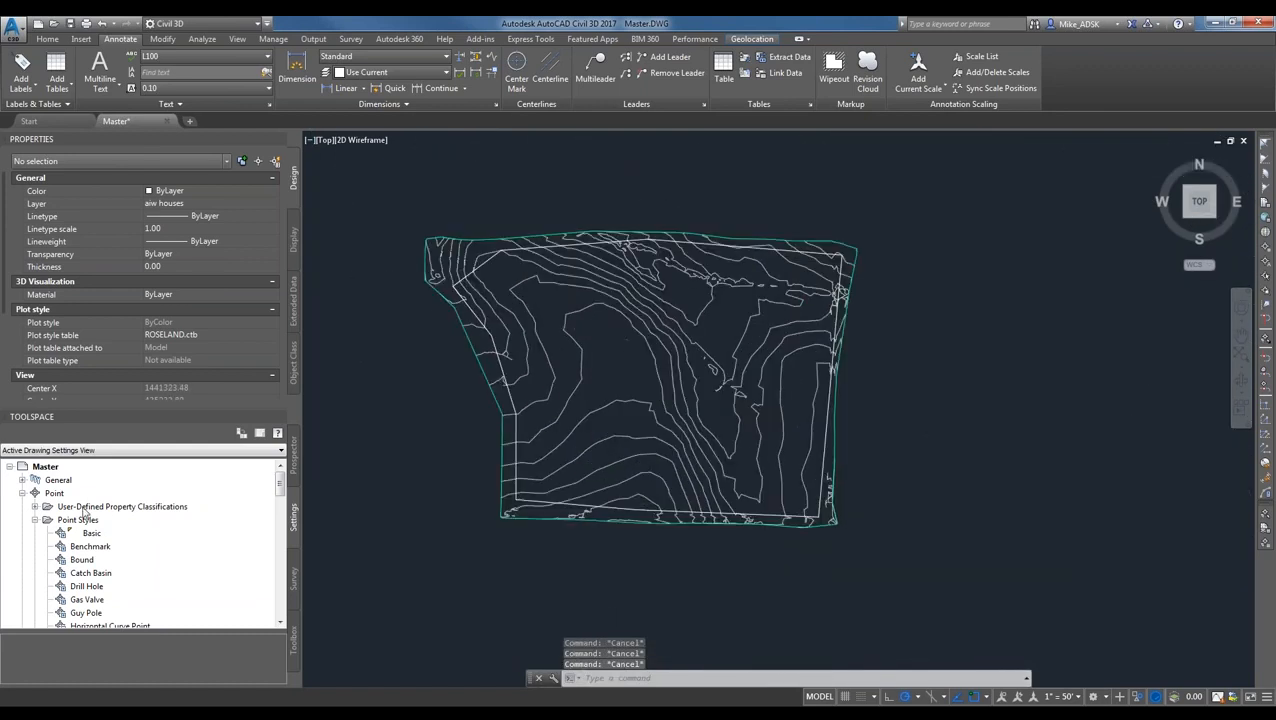
- Add an outer boundary named Test to the EG surface definition using the polyline, with non-destructive breakline and 1.000' mid-ordinate distance
click(294, 469)
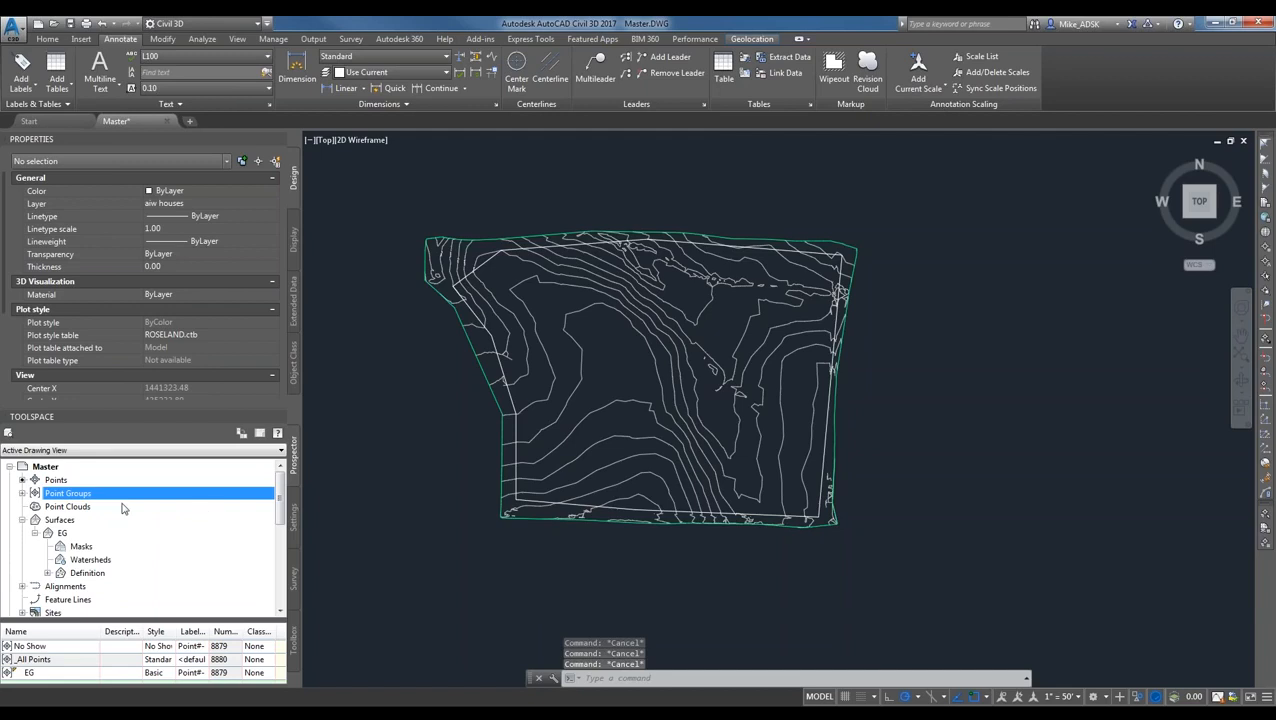
click(48, 573)
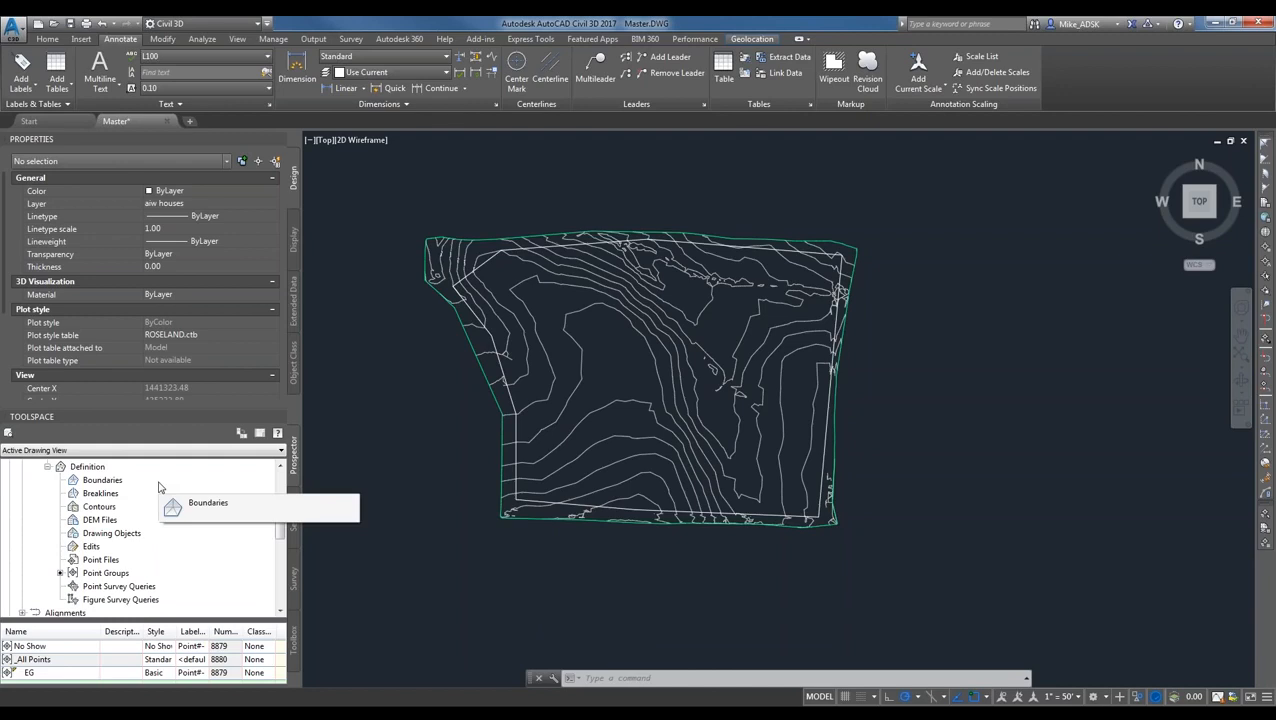
right_click(110, 481)
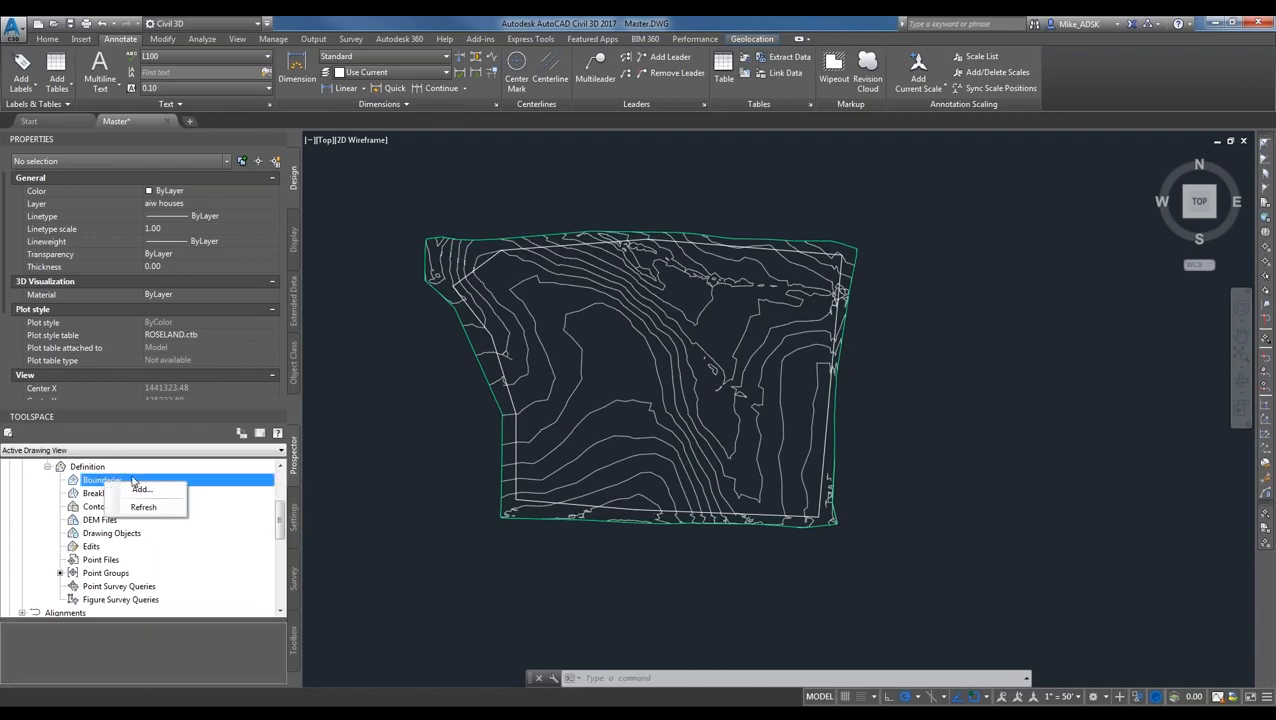
click(137, 491)
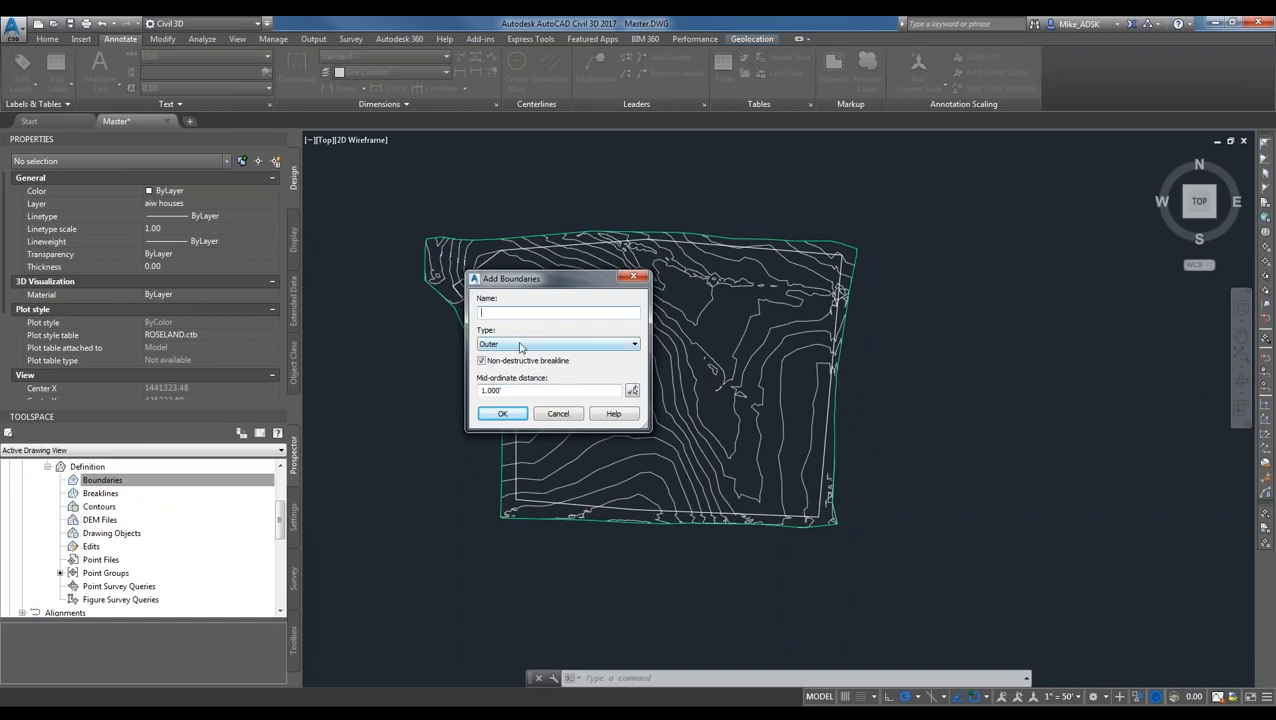
click(520, 346)
click(526, 344)
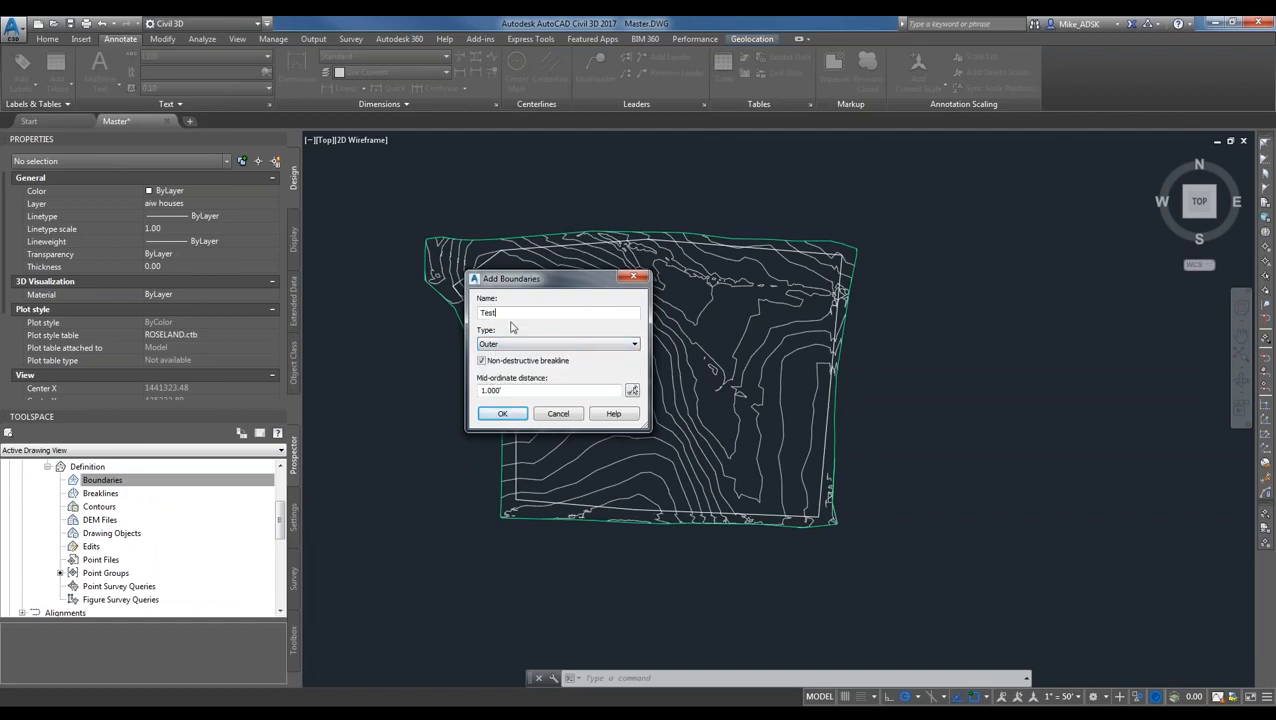
click(500, 414)
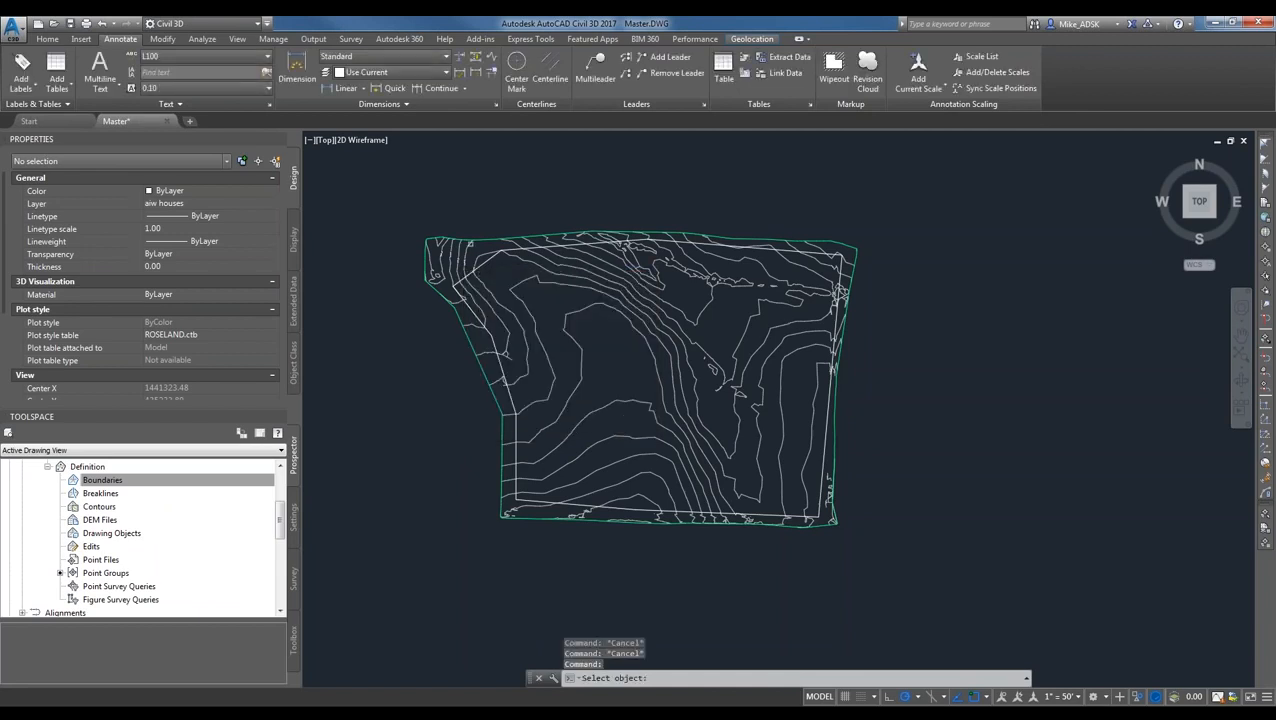
scroll(475, 251, up, 4)
click(508, 271)
scroll(471, 228, down, 4)
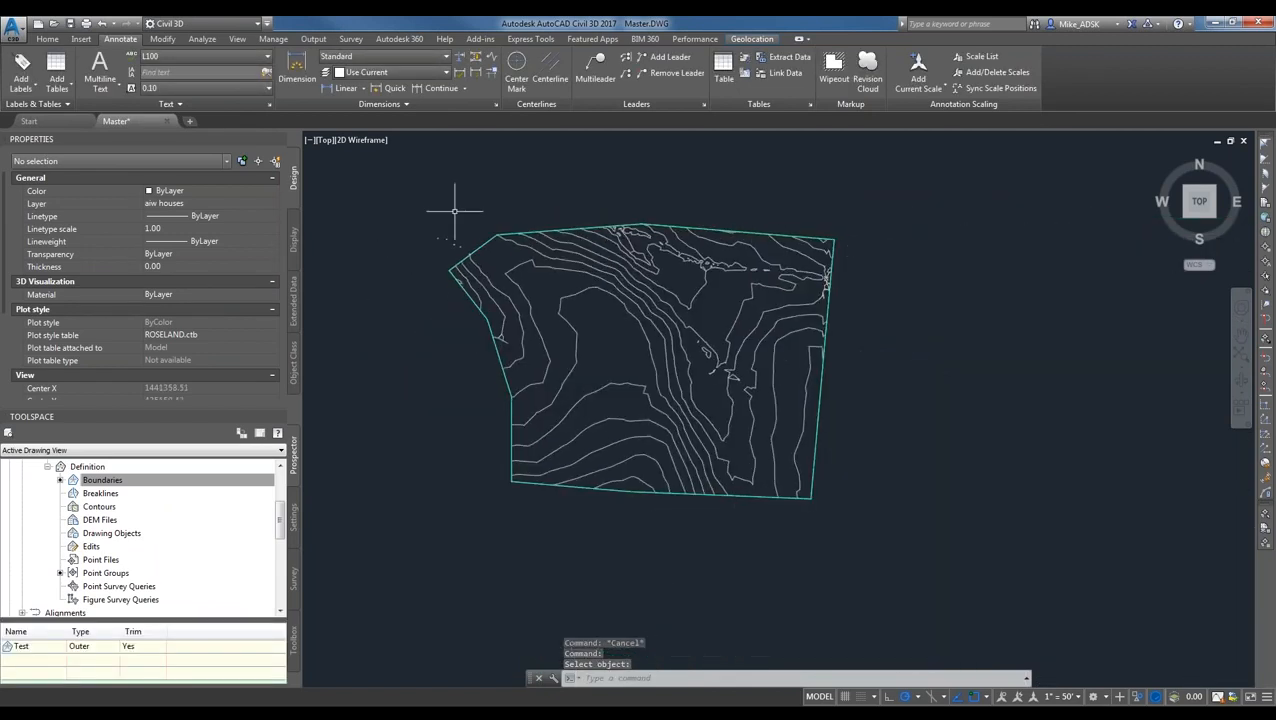
- Examine the contour label lines lying outside the surface's trimmed northwest corner
scroll(456, 251, up, 5)
mouse_move(451, 308)
middle_down()
mouse_move(561, 308)
mouse_move(804, 364)
middle_up()
scroll(810, 383, up, 2)
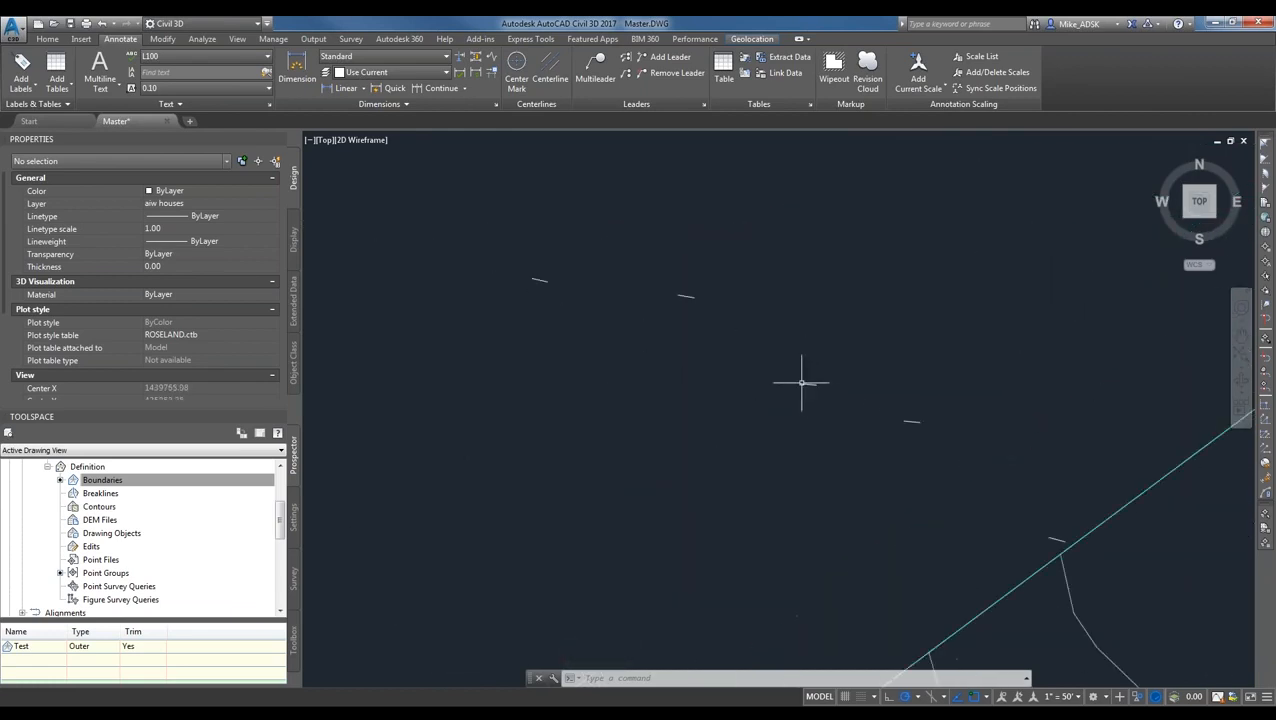
scroll(815, 395, down, 4)
scroll(793, 420, up, 2)
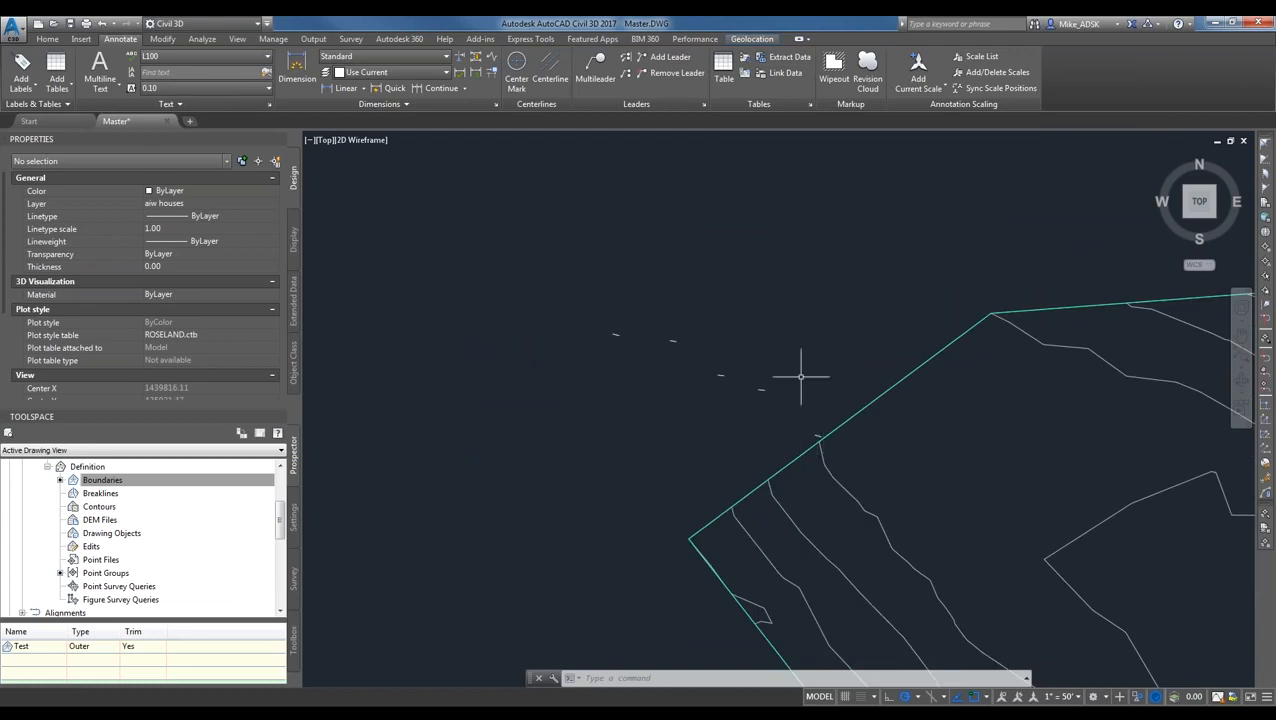
scroll(729, 385, up, 2)
scroll(740, 362, up, 3)
click(570, 325)
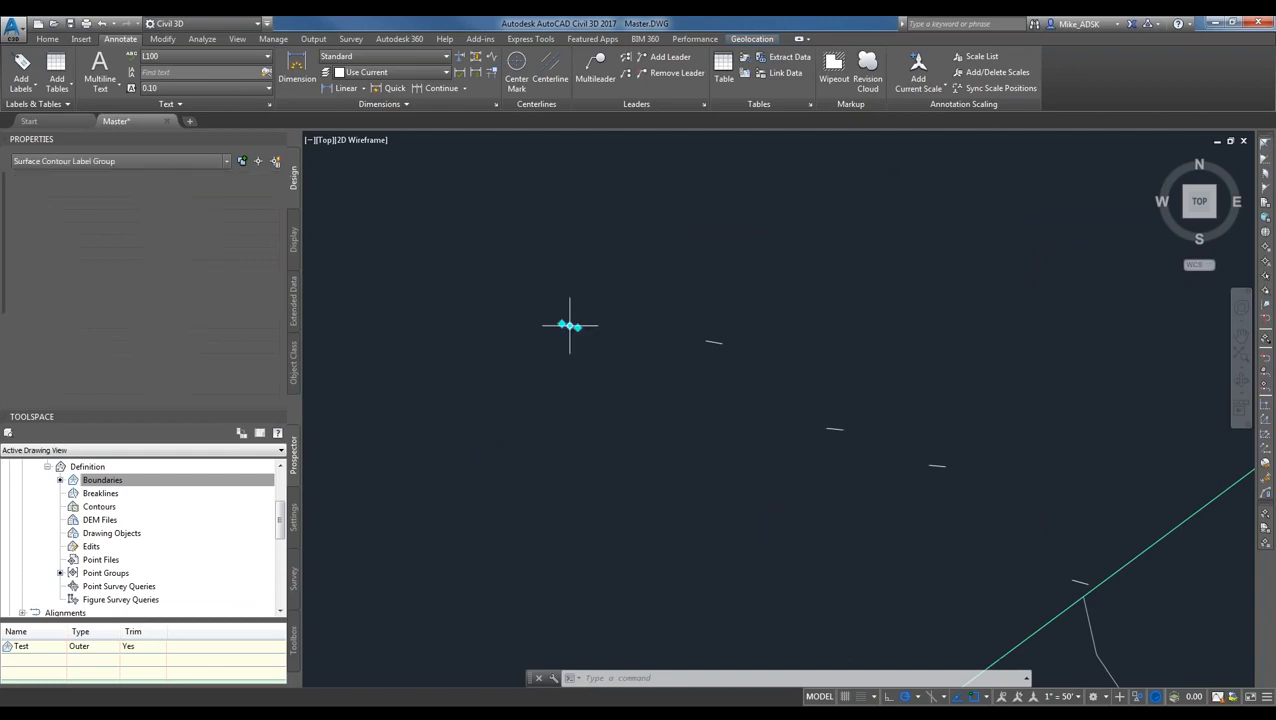
scroll(740, 379, down, 2)
- Delete the Test boundary from the EG surface definition and rebuild the surface
right_click(116, 487)
click(150, 506)
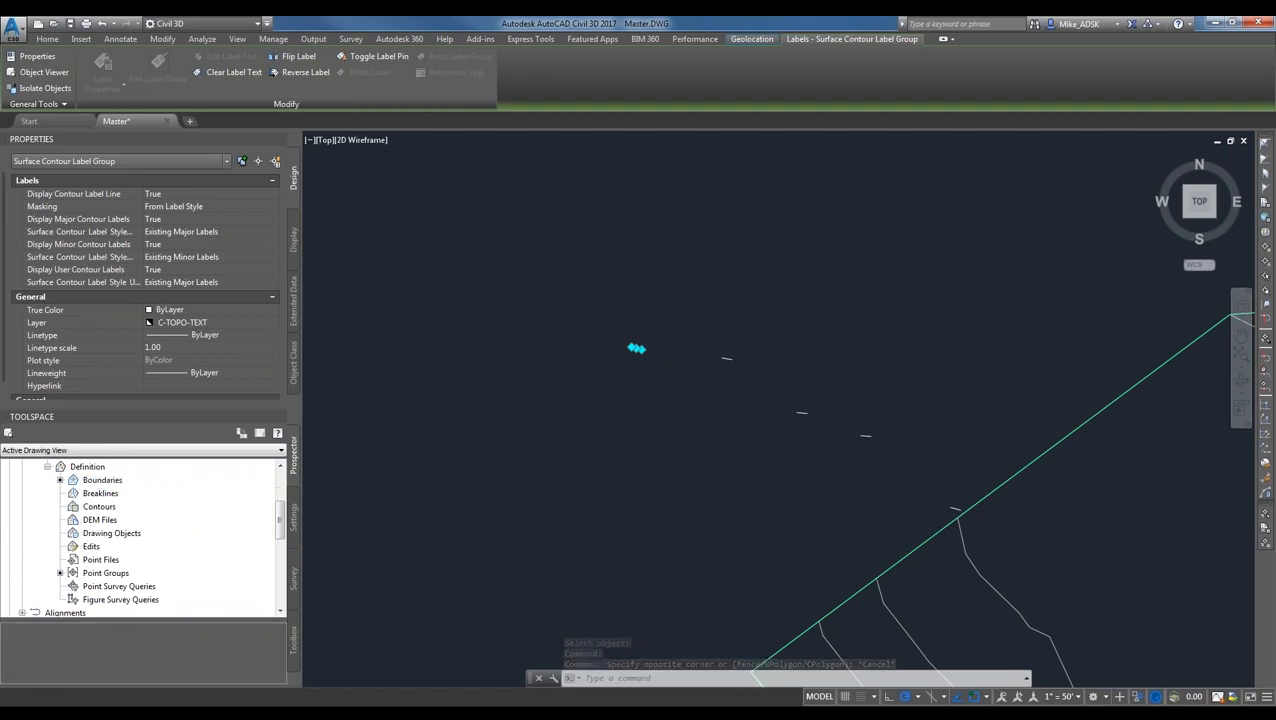
click(100, 480)
right_click(20, 648)
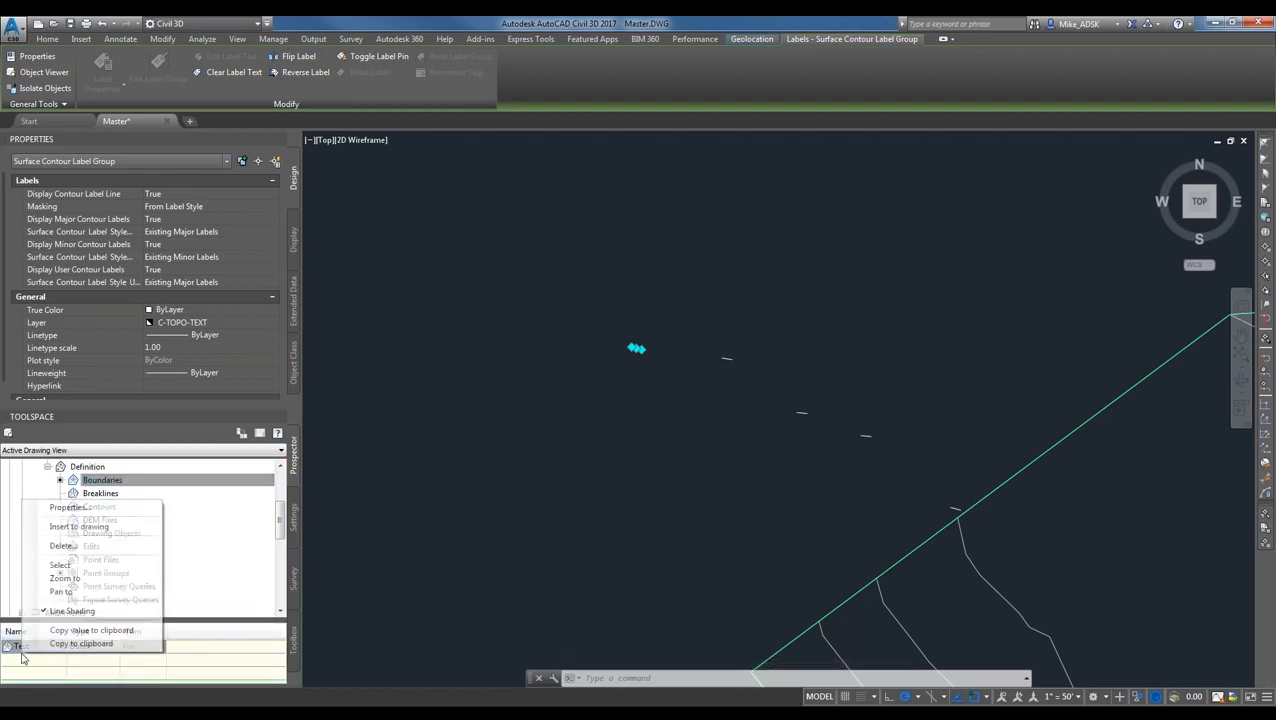
click(62, 546)
scroll(150, 520, up, 3)
right_click(85, 506)
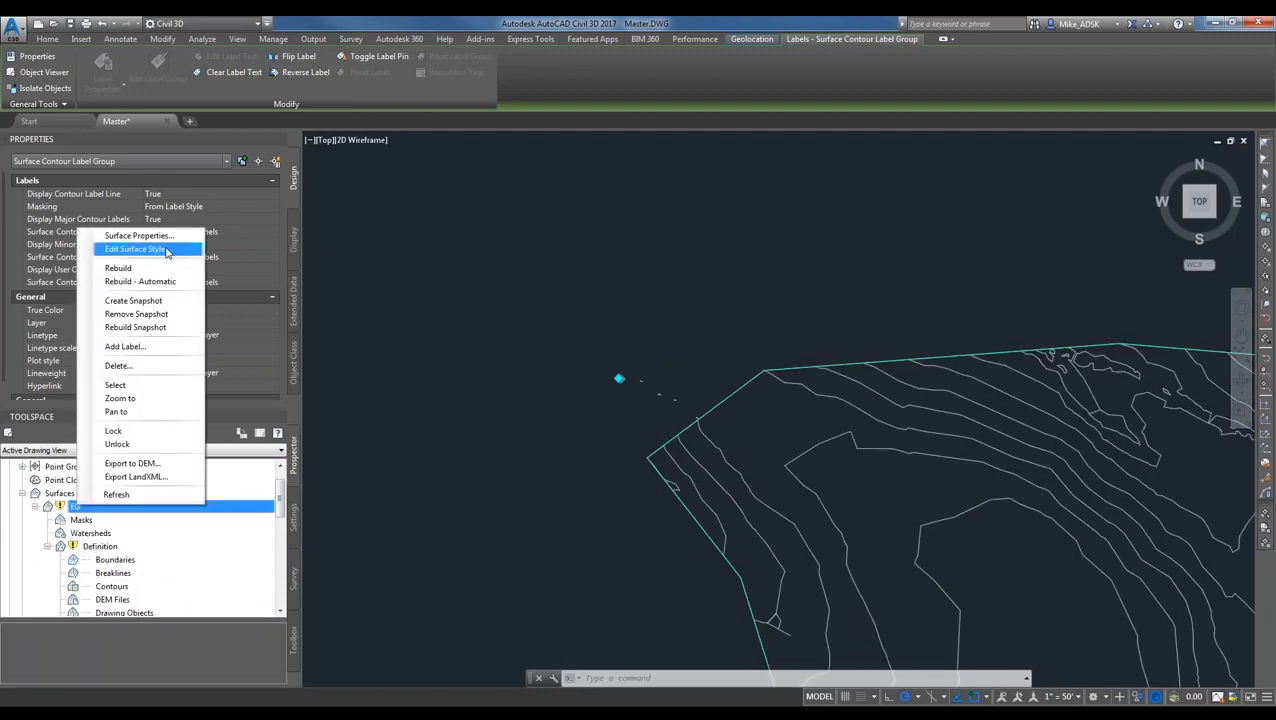
click(120, 268)
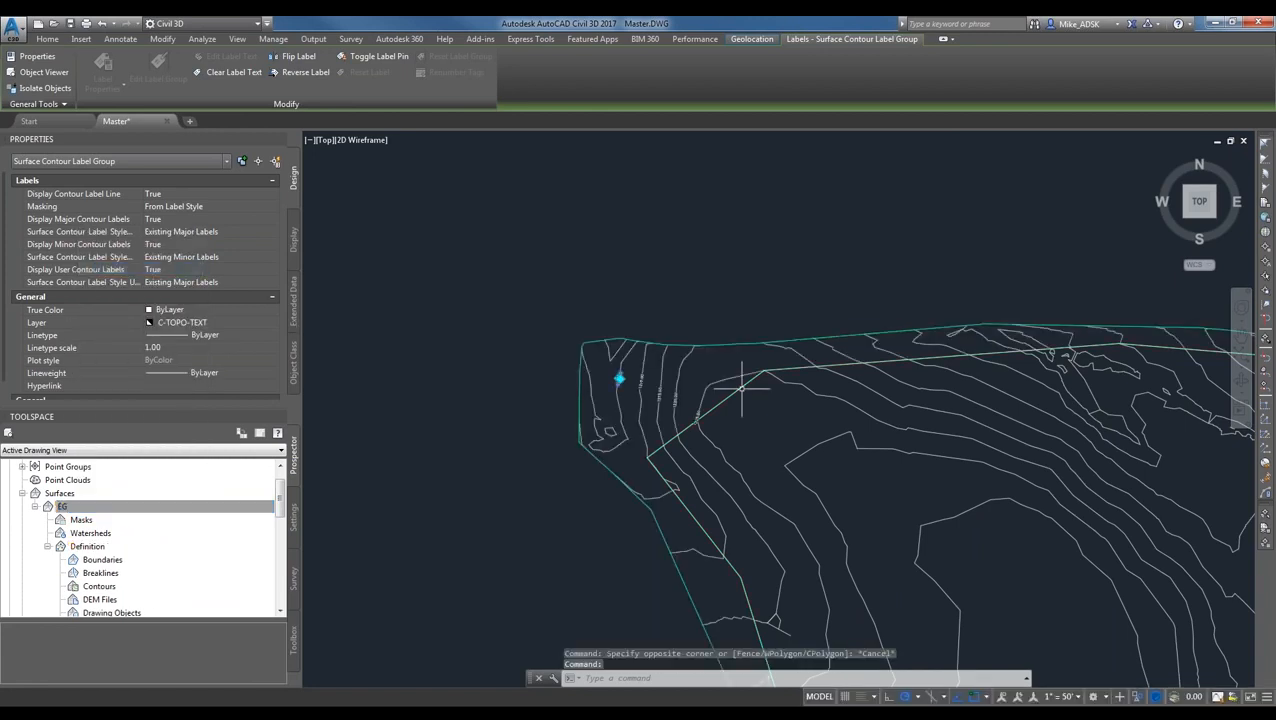
- Erase the polyline drawn just inside the surface's edge
scroll(600, 410, up, 5)
scroll(590, 290, down, 2)
click(572, 262)
click(568, 270)
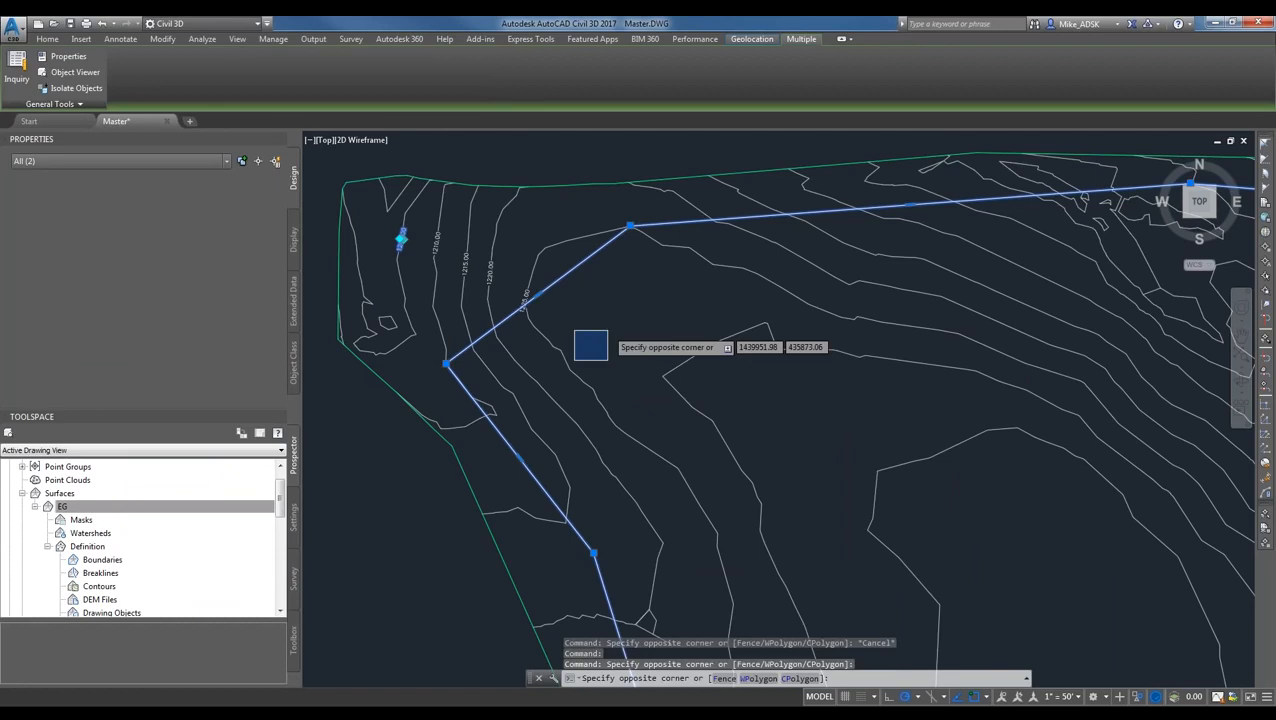
key(Escape)
key(Escape)
click(580, 264)
key(Delete)
- End object isolation to restore all hidden drawing objects around the surface
scroll(670, 321, down, 2)
scroll(598, 244, down, 2)
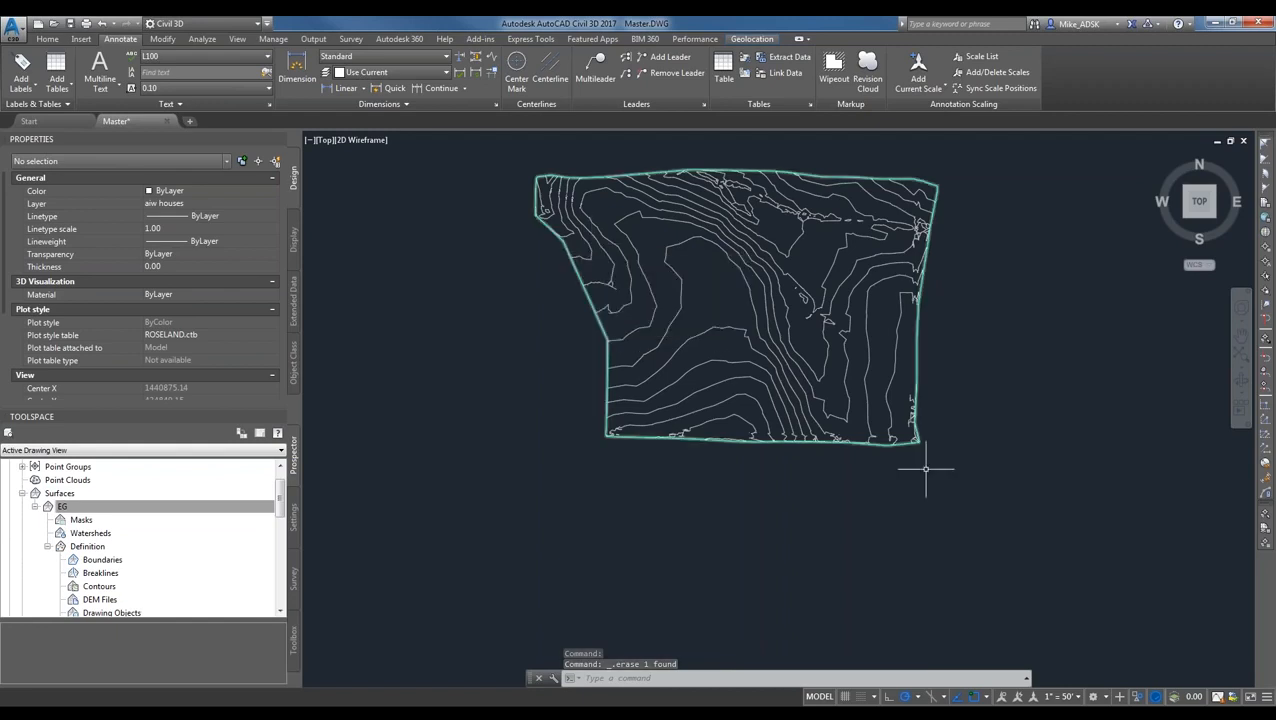
scroll(865, 420, down, 2)
right_click(971, 322)
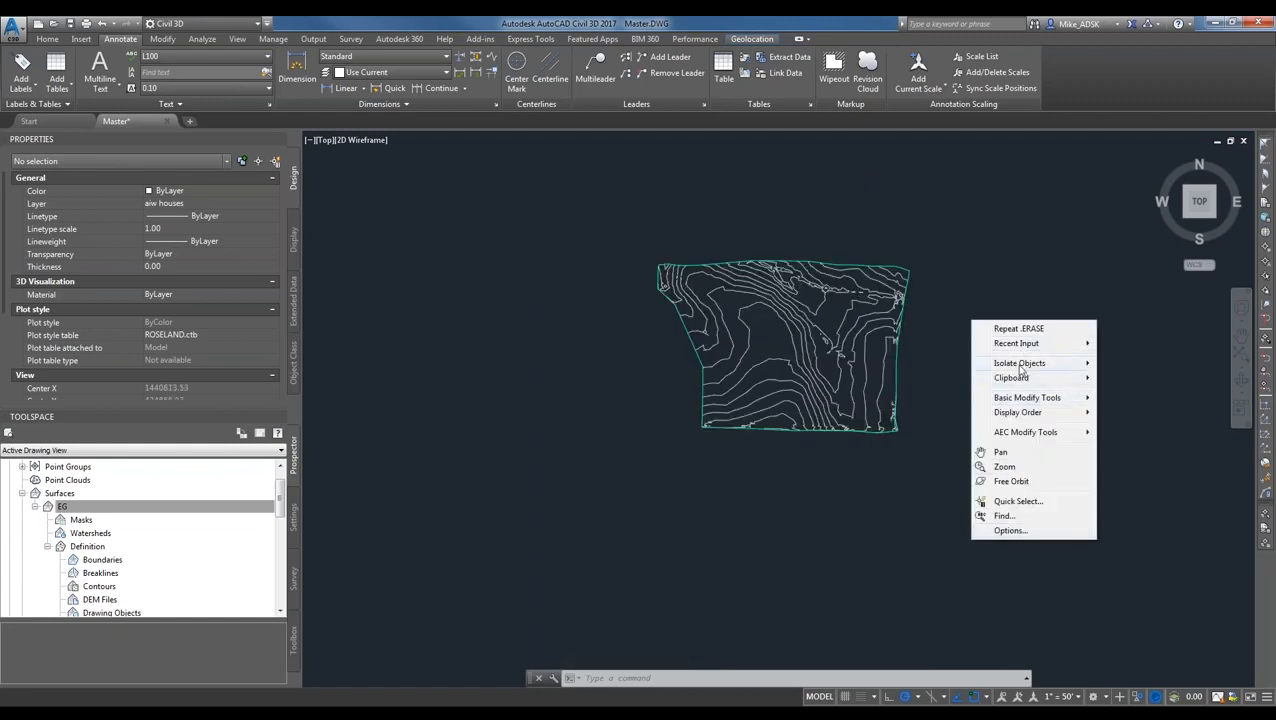
mouse_move(1020, 365)
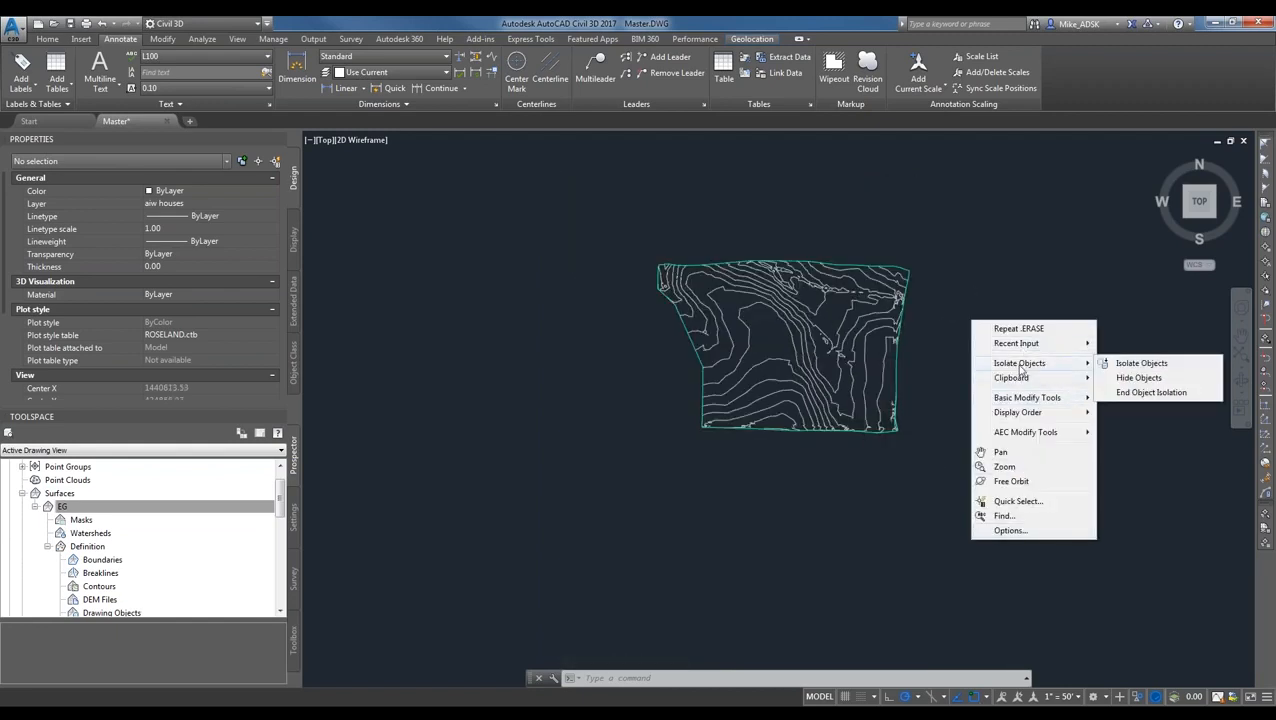
click(1140, 393)
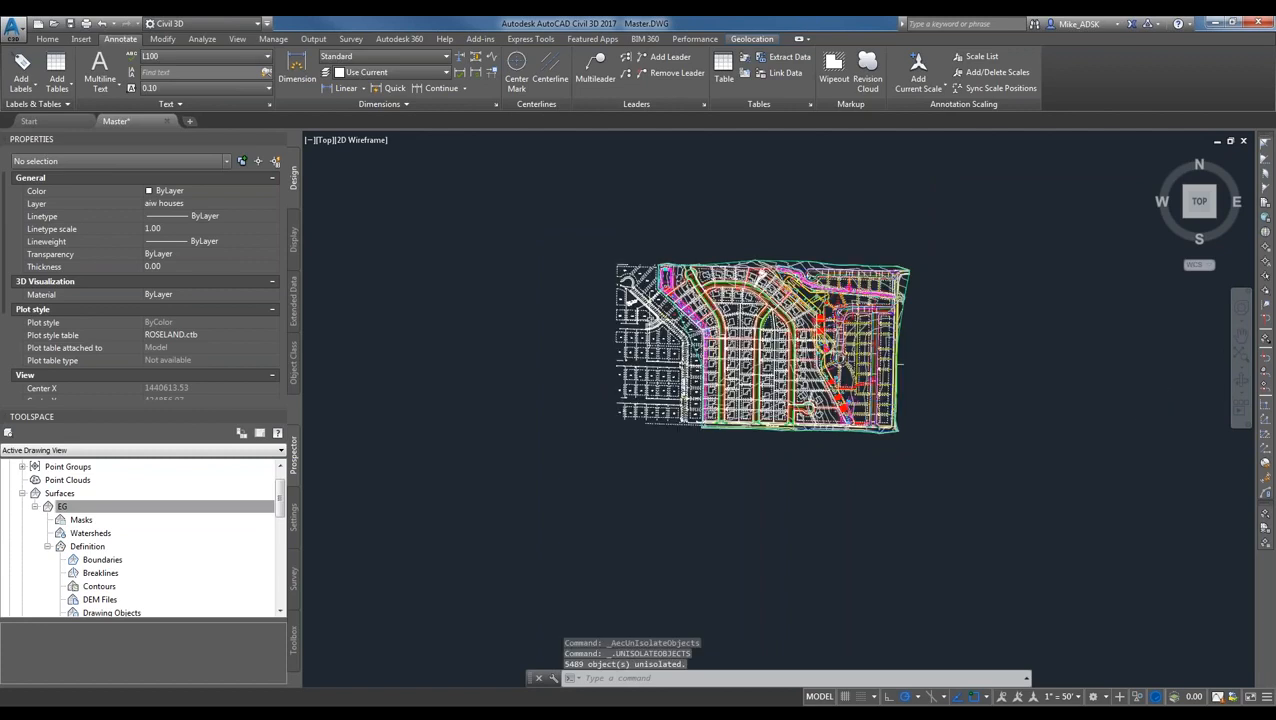
- Set the EG surface's style to _No Display in its surface properties and clear the selection
scroll(735, 364, up, 2)
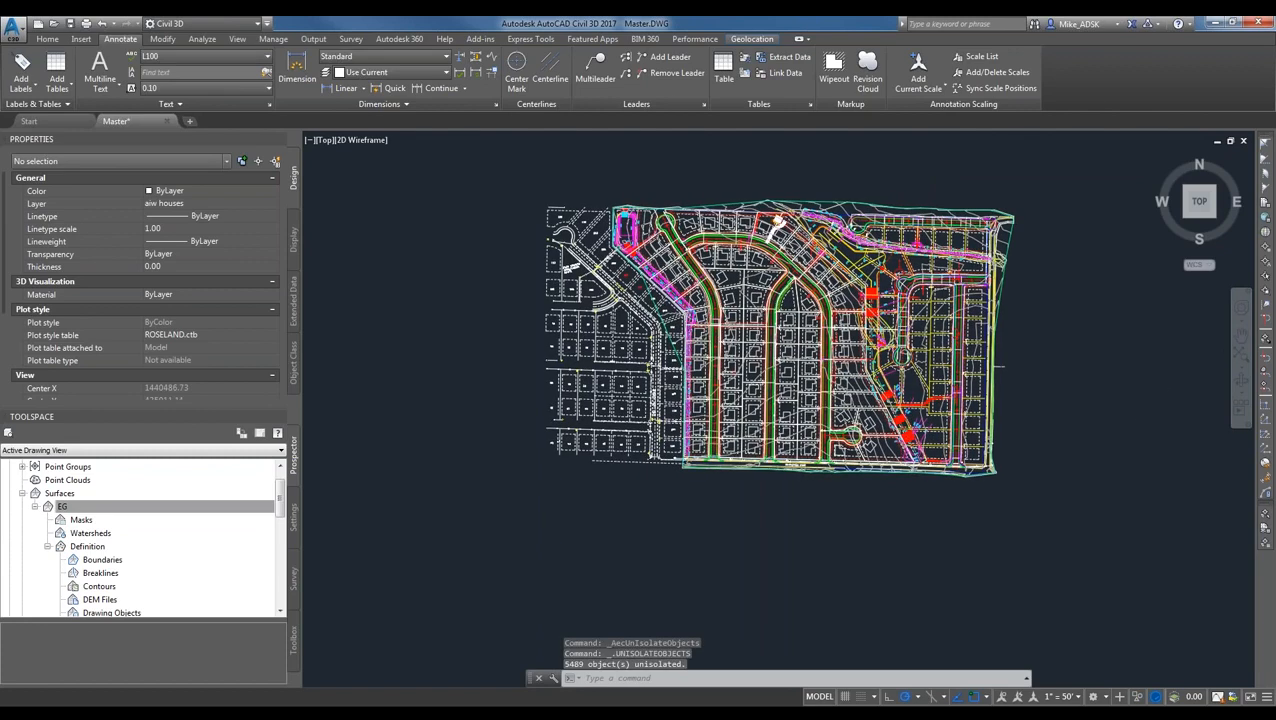
middle_drag(667, 373, 606, 405)
scroll(620, 408, up, 2)
mouse_move(933, 357)
middle_down()
mouse_move(909, 343)
mouse_move(786, 385)
mouse_move(816, 353)
mouse_move(800, 419)
middle_up()
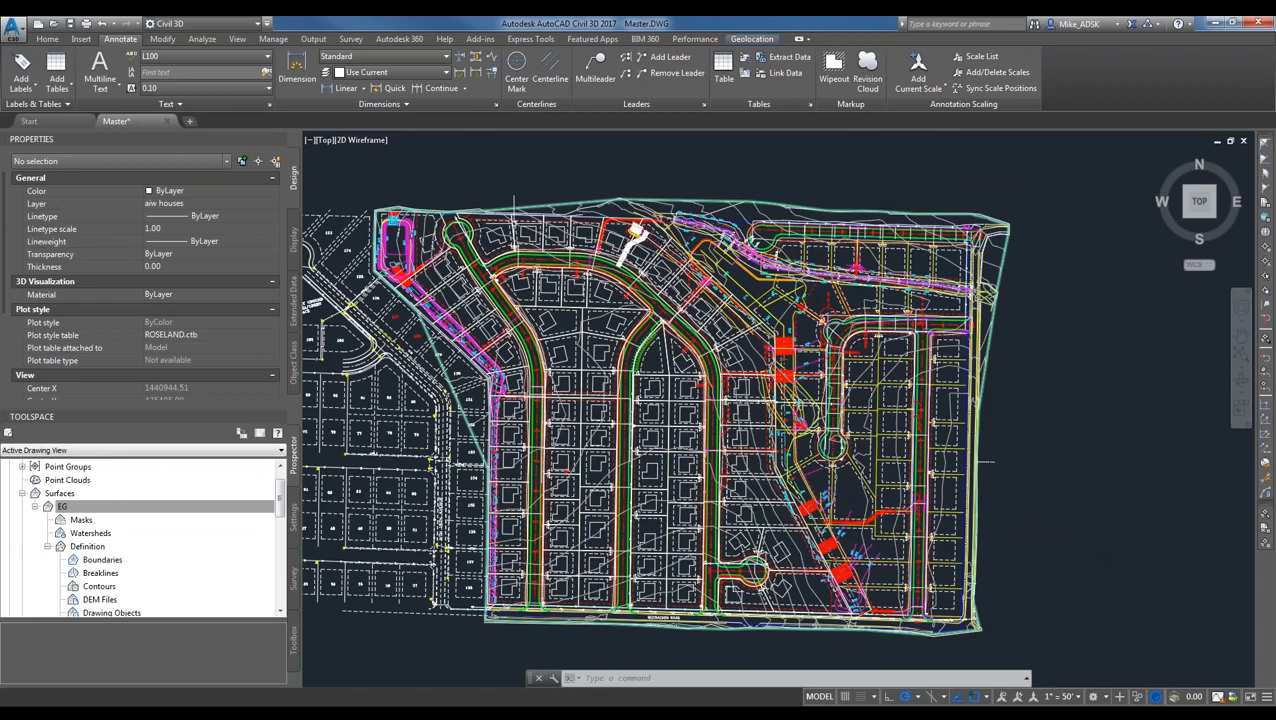
click(514, 208)
right_click(60, 506)
click(122, 238)
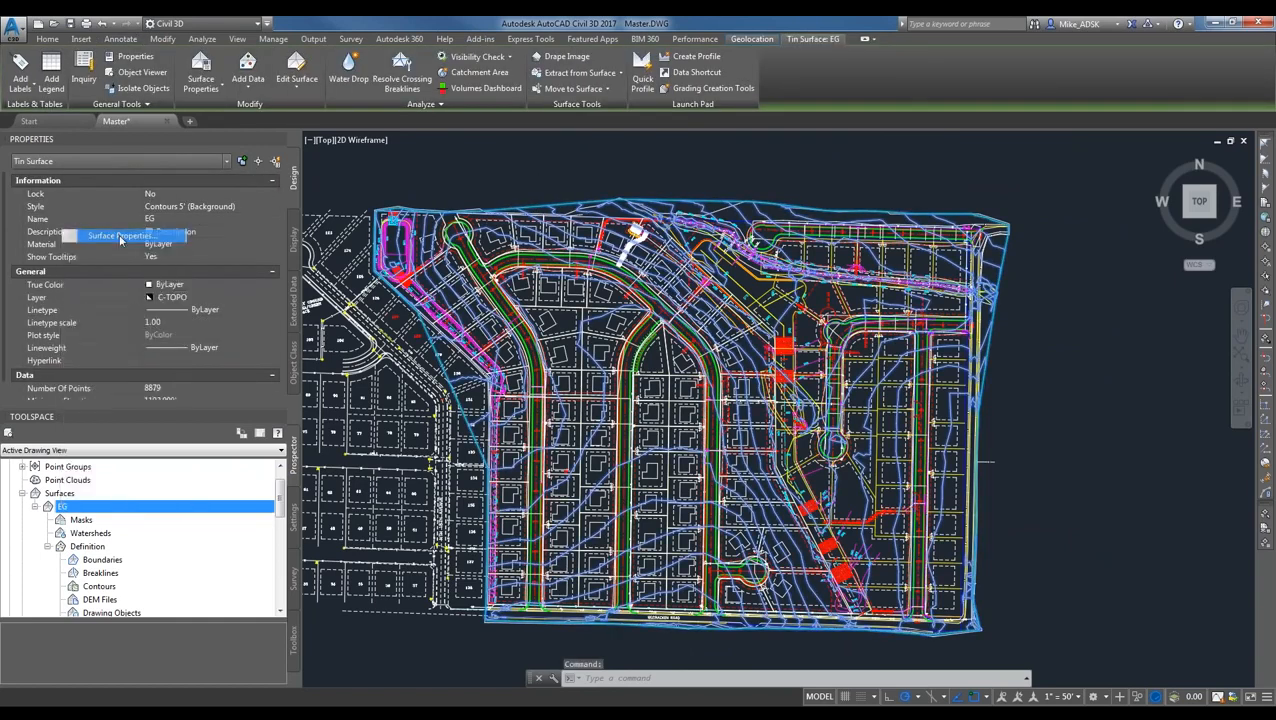
click(218, 284)
click(132, 298)
click(421, 423)
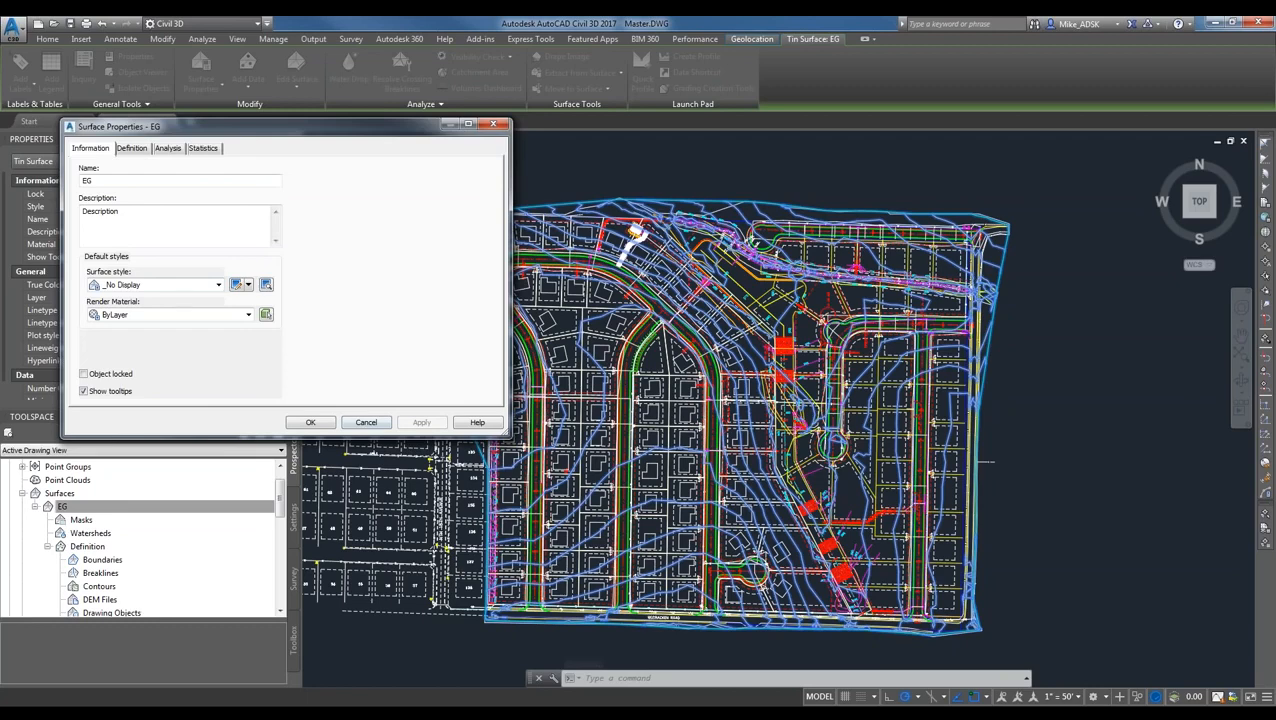
click(310, 422)
click(940, 202)
key(Escape)
key(Escape)
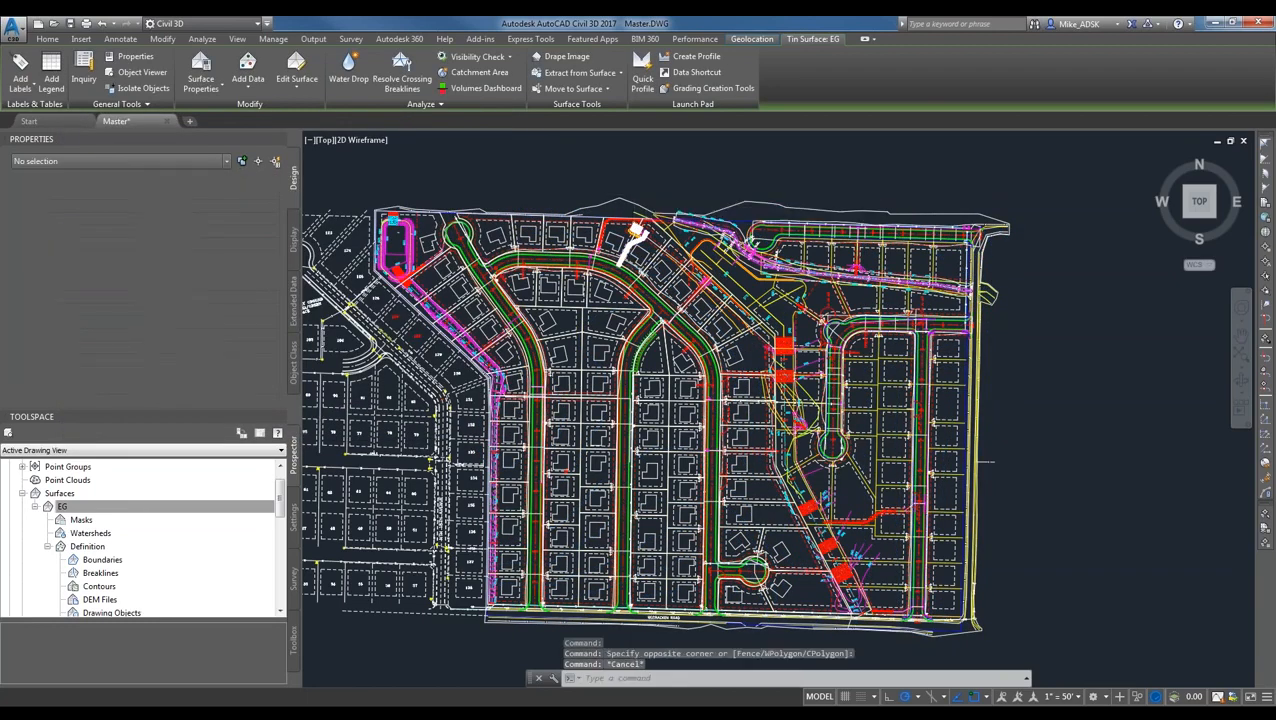
click(975, 213)
click(894, 200)
key(Escape)
key(Escape)
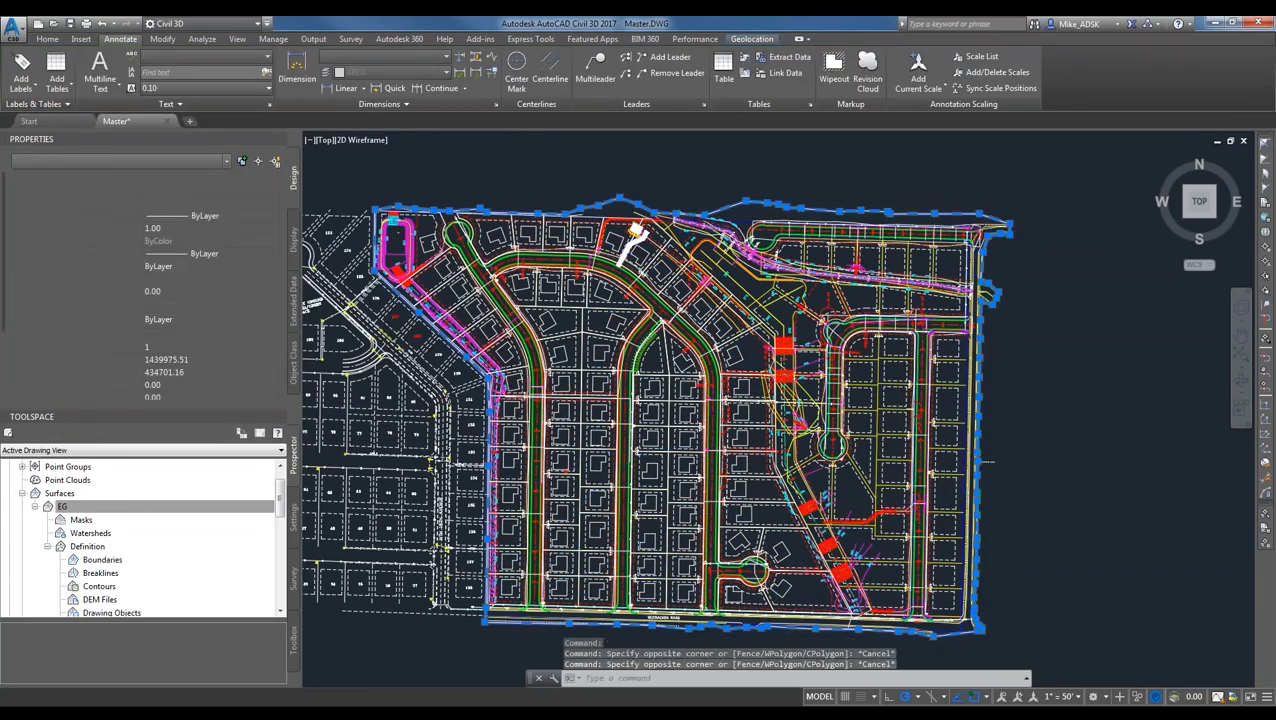
key(Escape)
- Review the EG surface's entries in the drawing tree and its style in the surface properties, making no changes
click(62, 507)
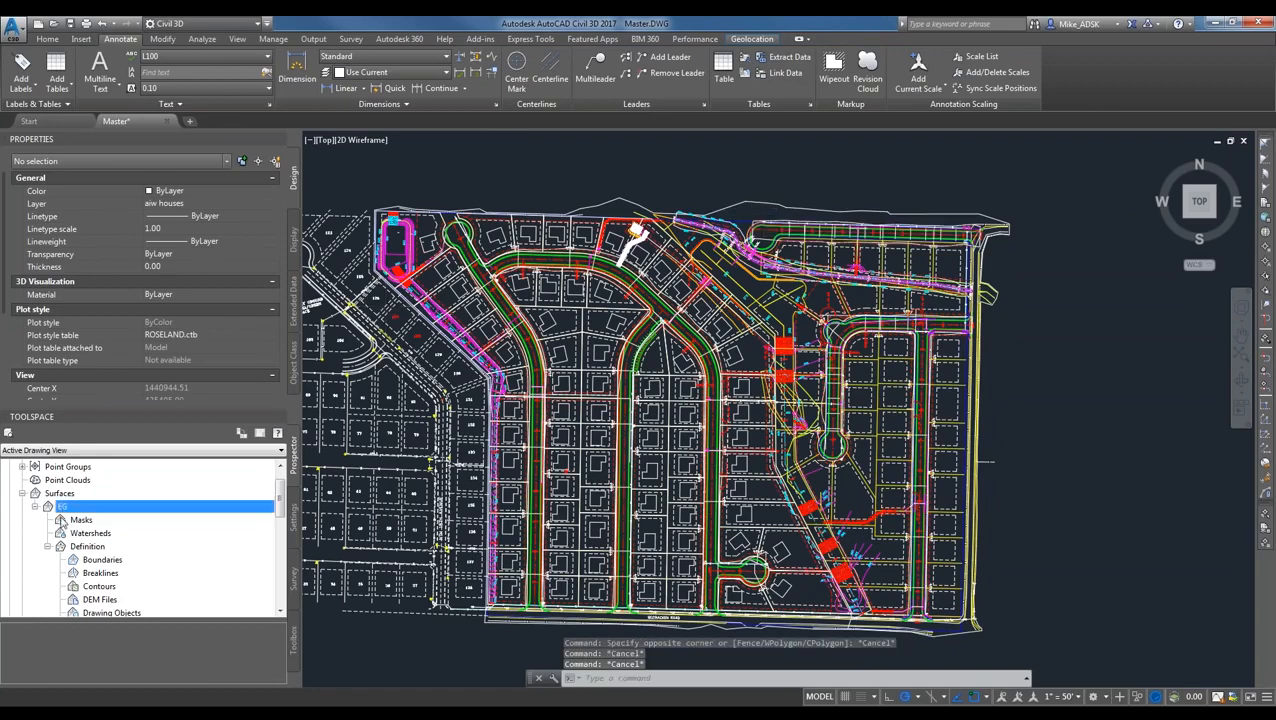
right_click(70, 508)
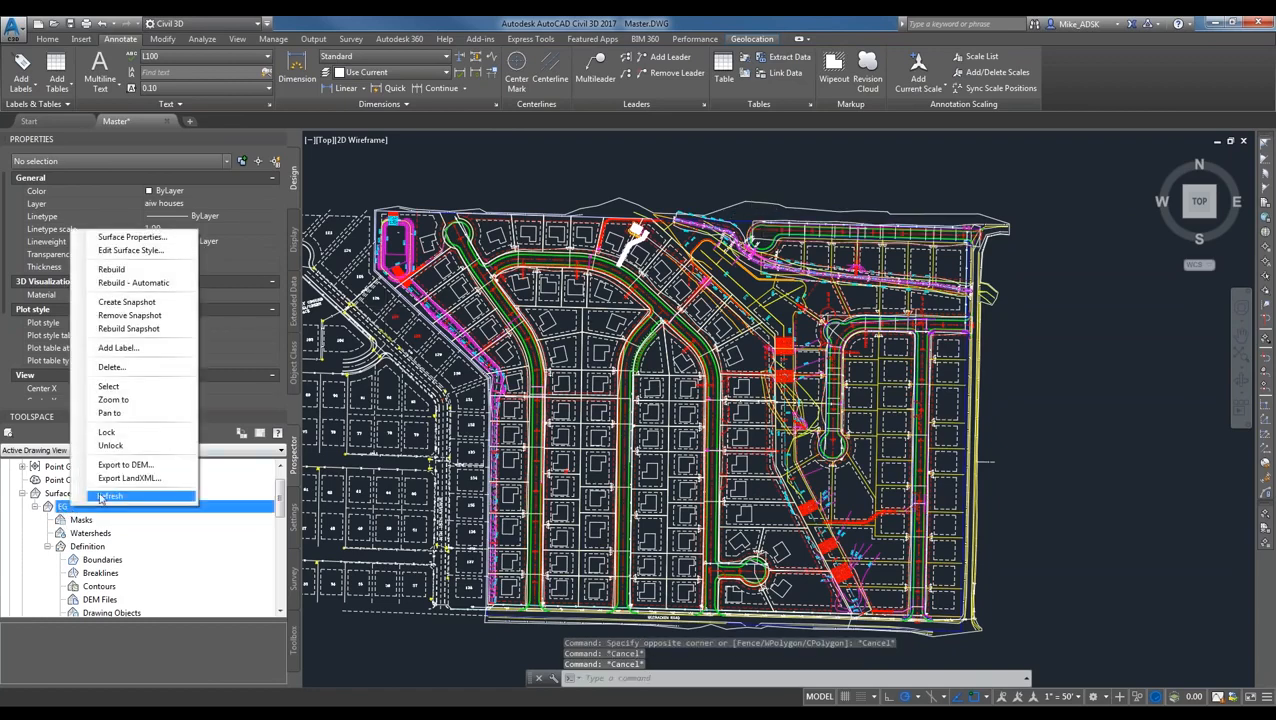
click(46, 508)
click(35, 507)
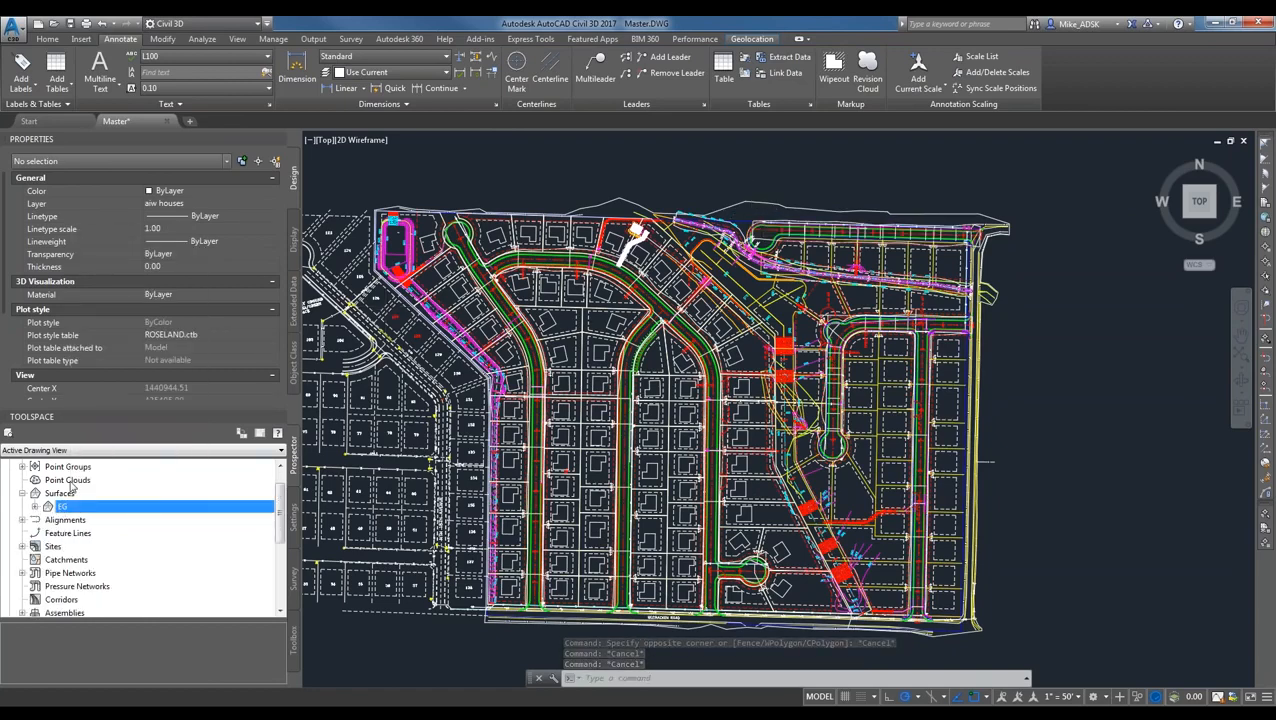
click(35, 507)
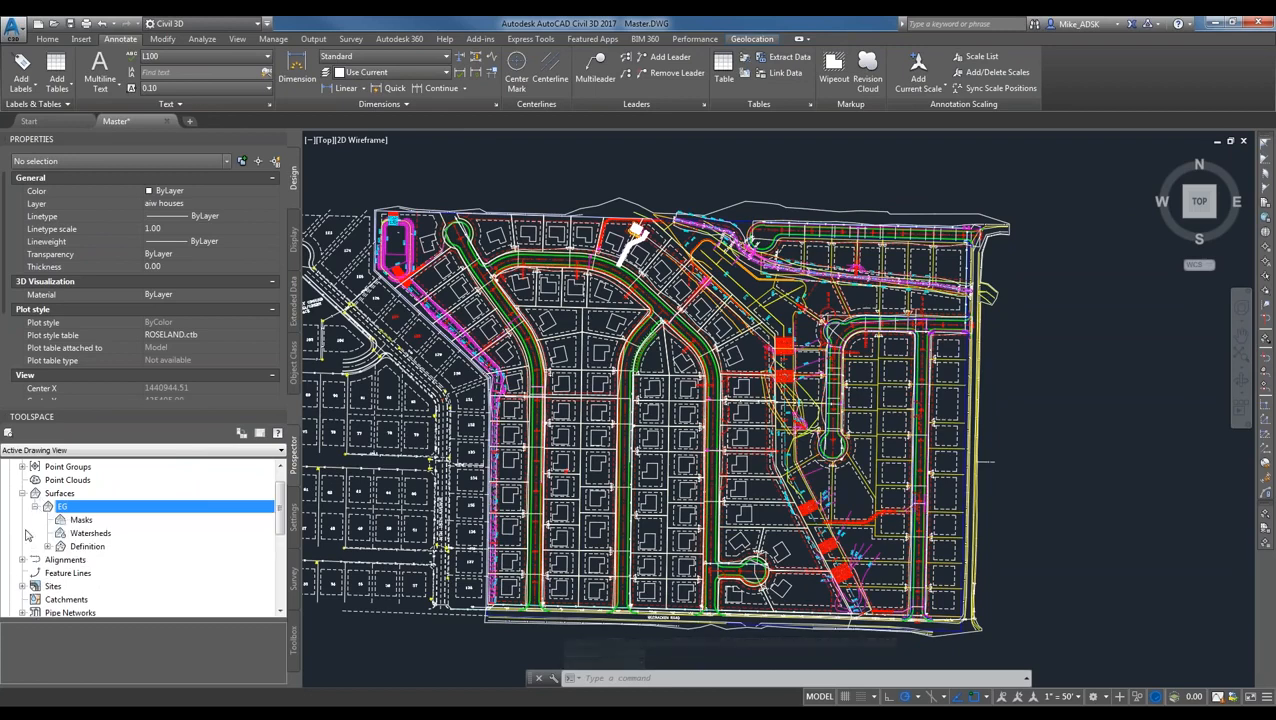
right_click(80, 508)
click(120, 246)
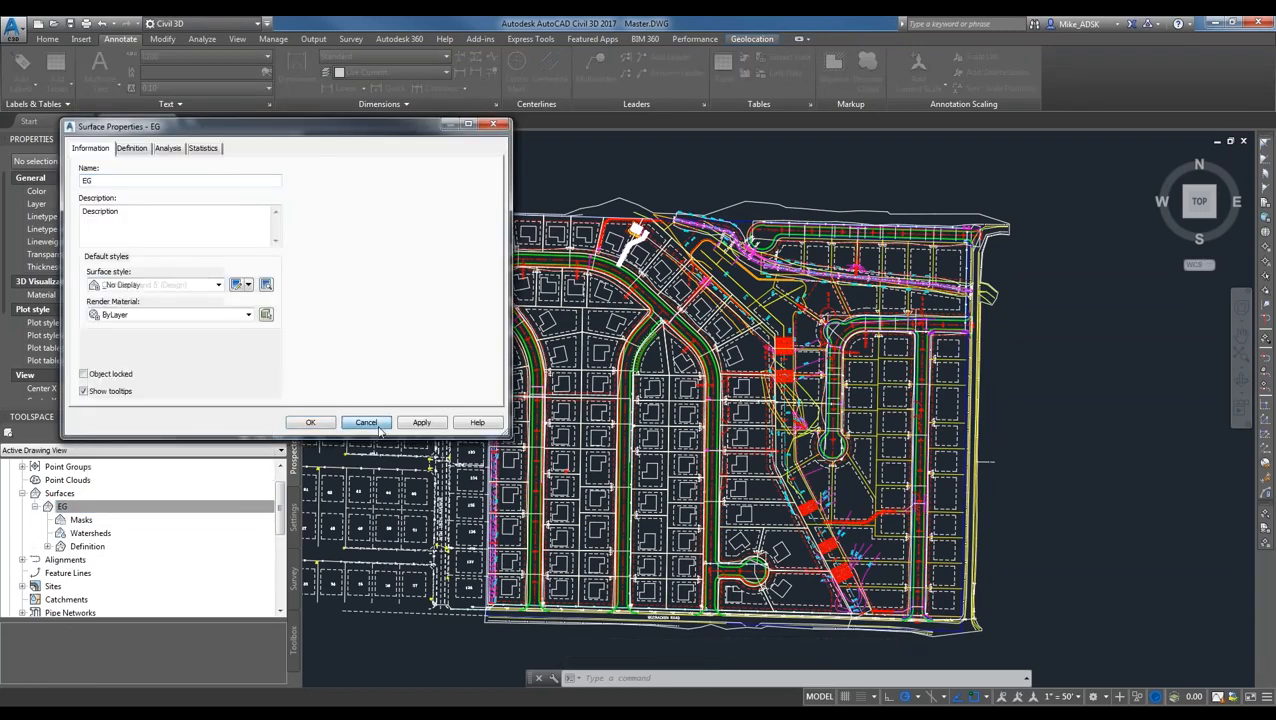
click(366, 423)
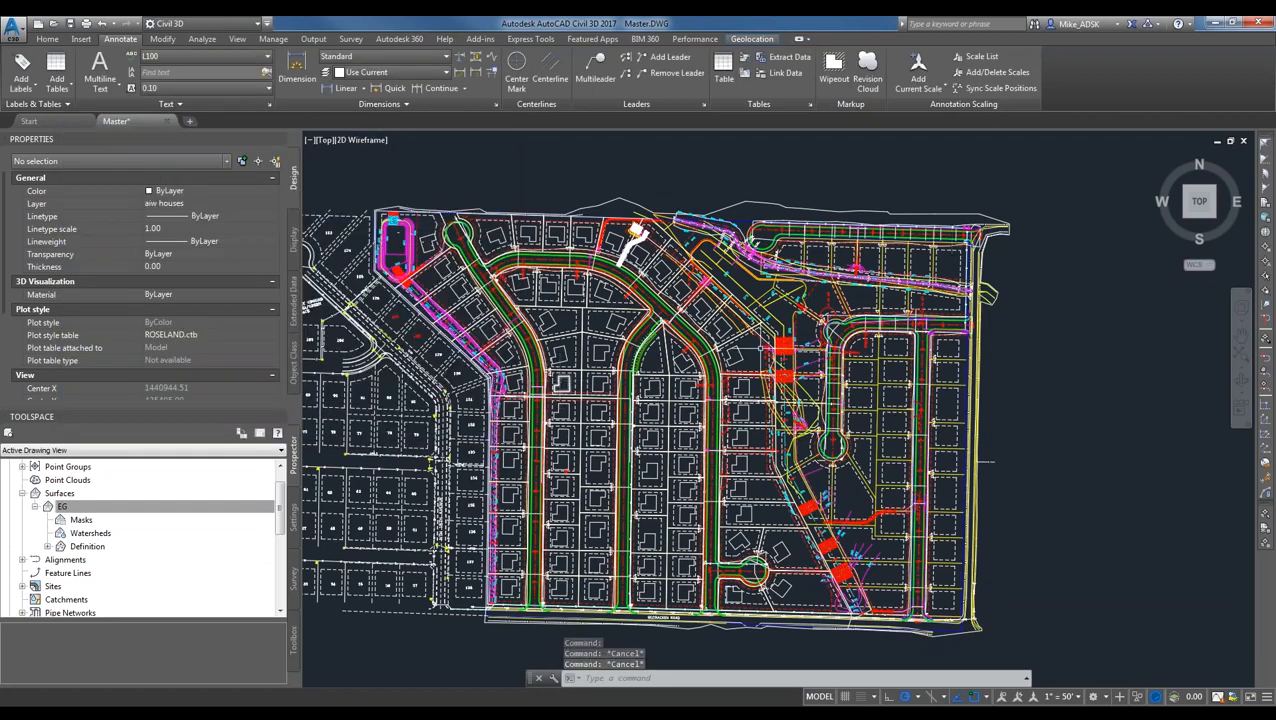
- Examine the red centerline polyline of the road that curves up to the intersection above the pointed lots
scroll(705, 370, up, 2)
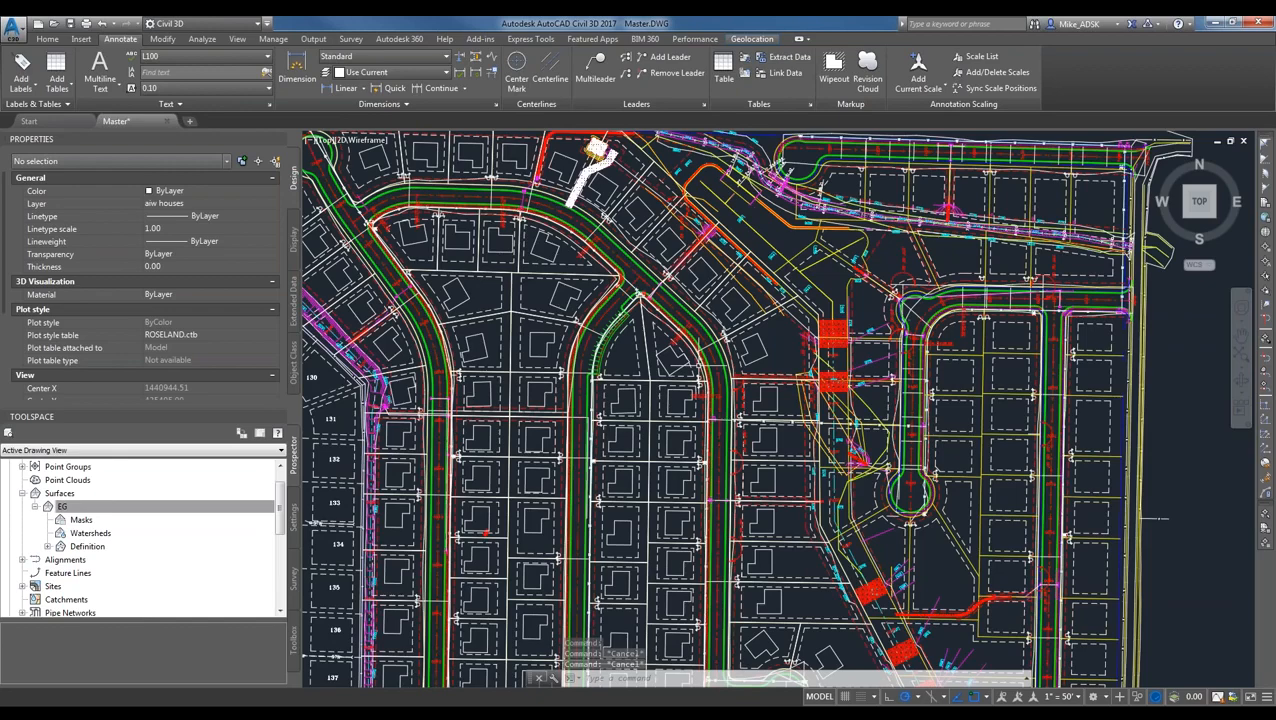
scroll(692, 281, up, 2)
middle_drag(692, 281, 723, 253)
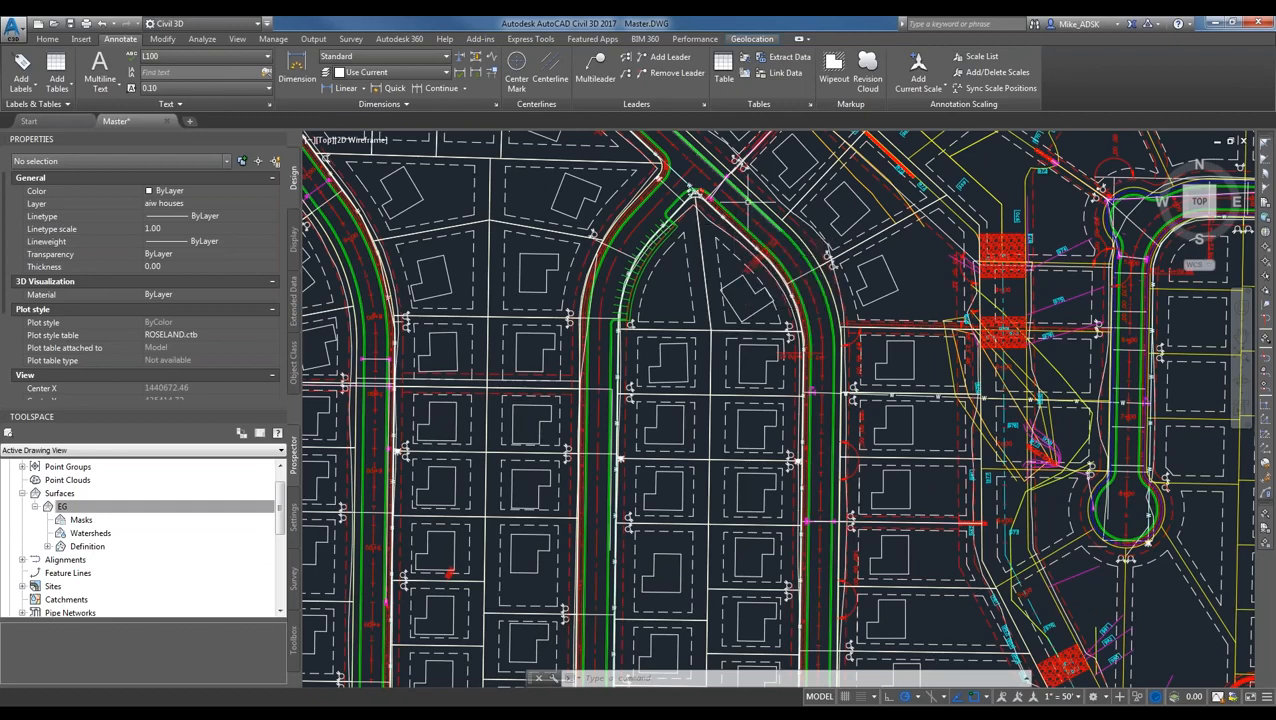
scroll(742, 378, up, 2)
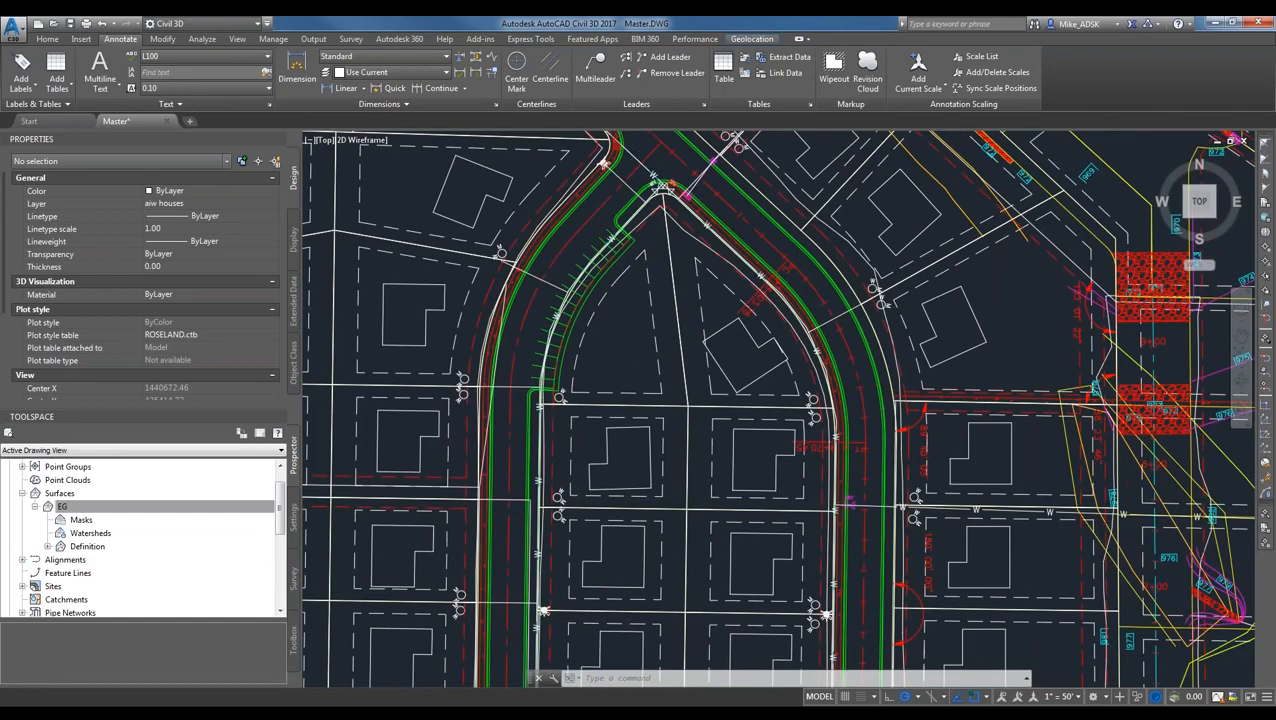
scroll(616, 236, down, 2)
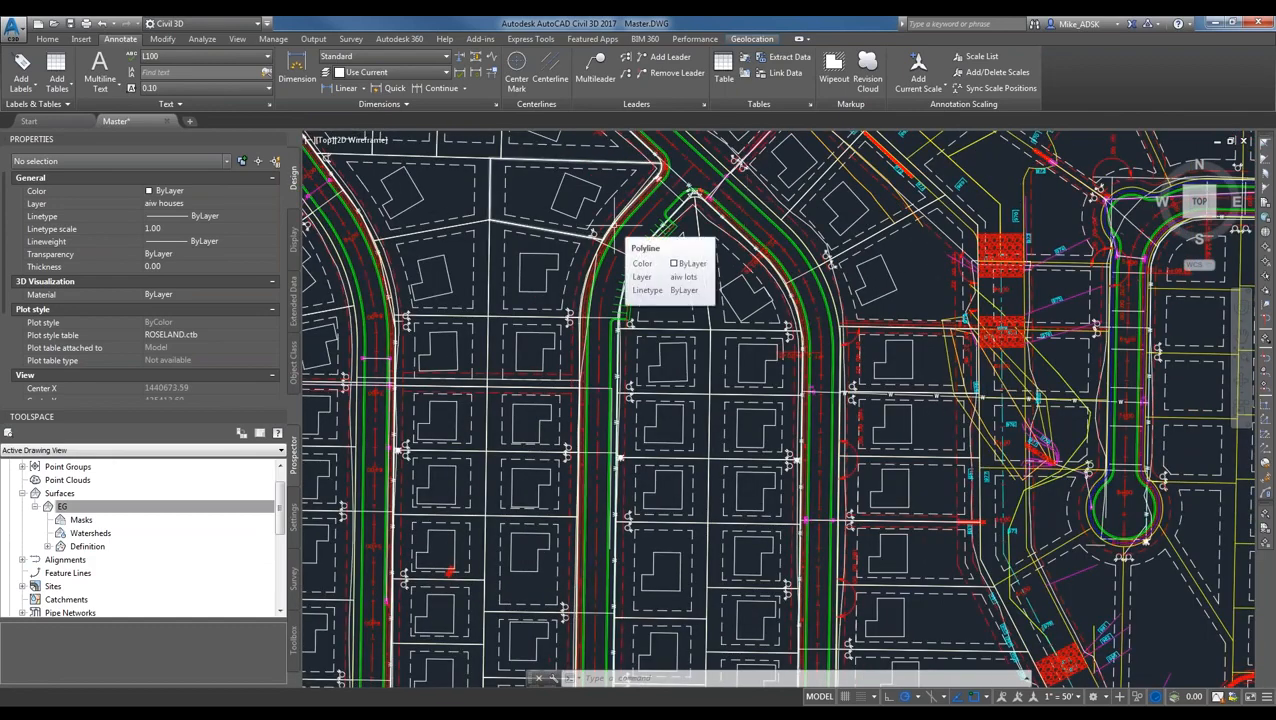
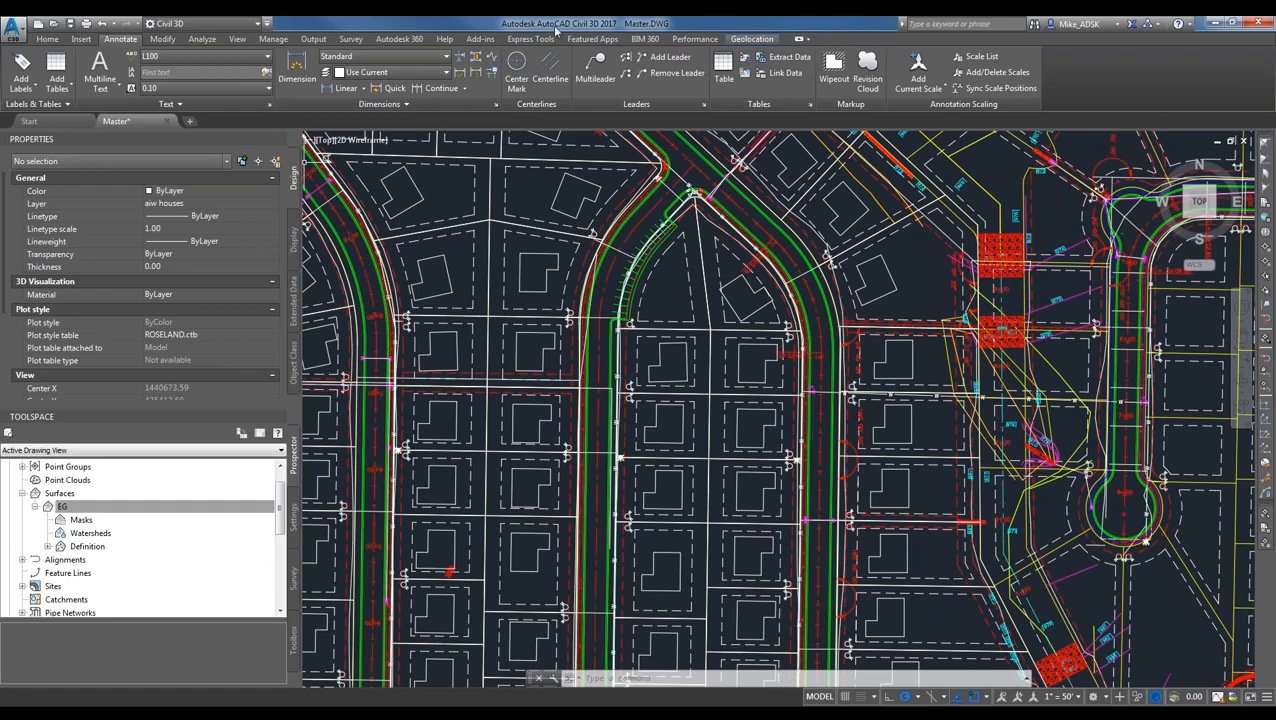
click(643, 218)
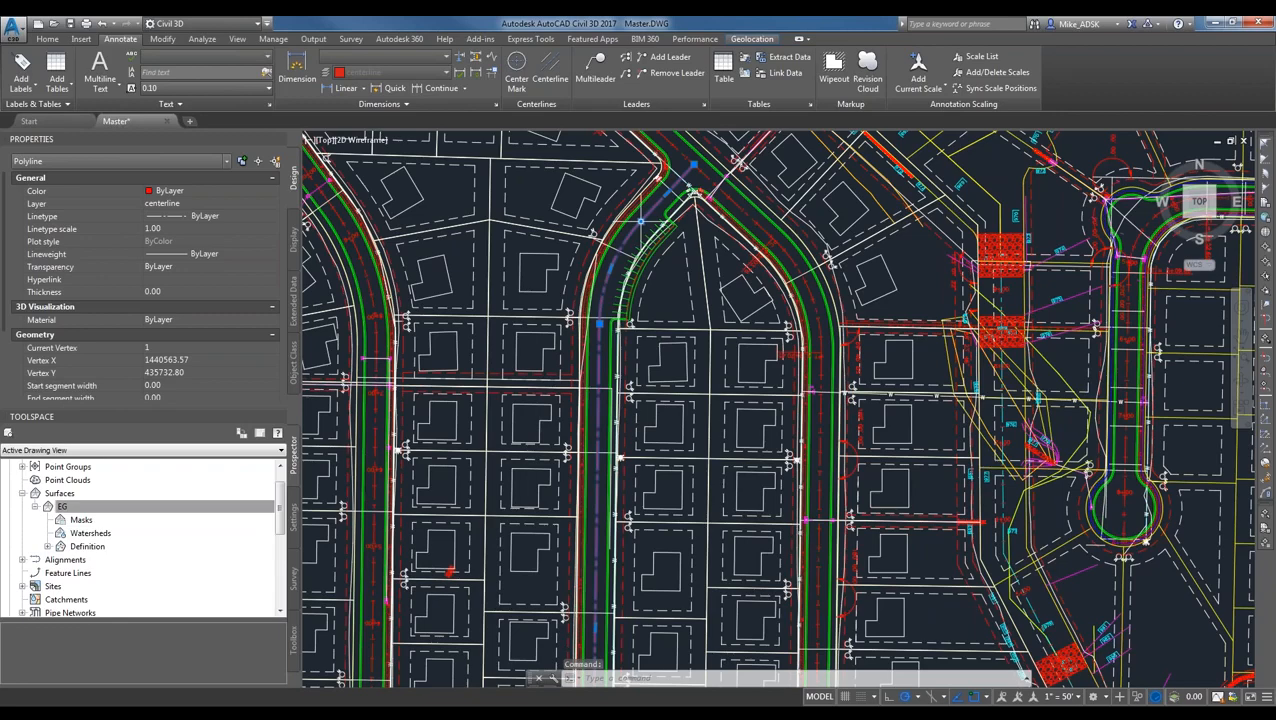
scroll(665, 188, down, 2)
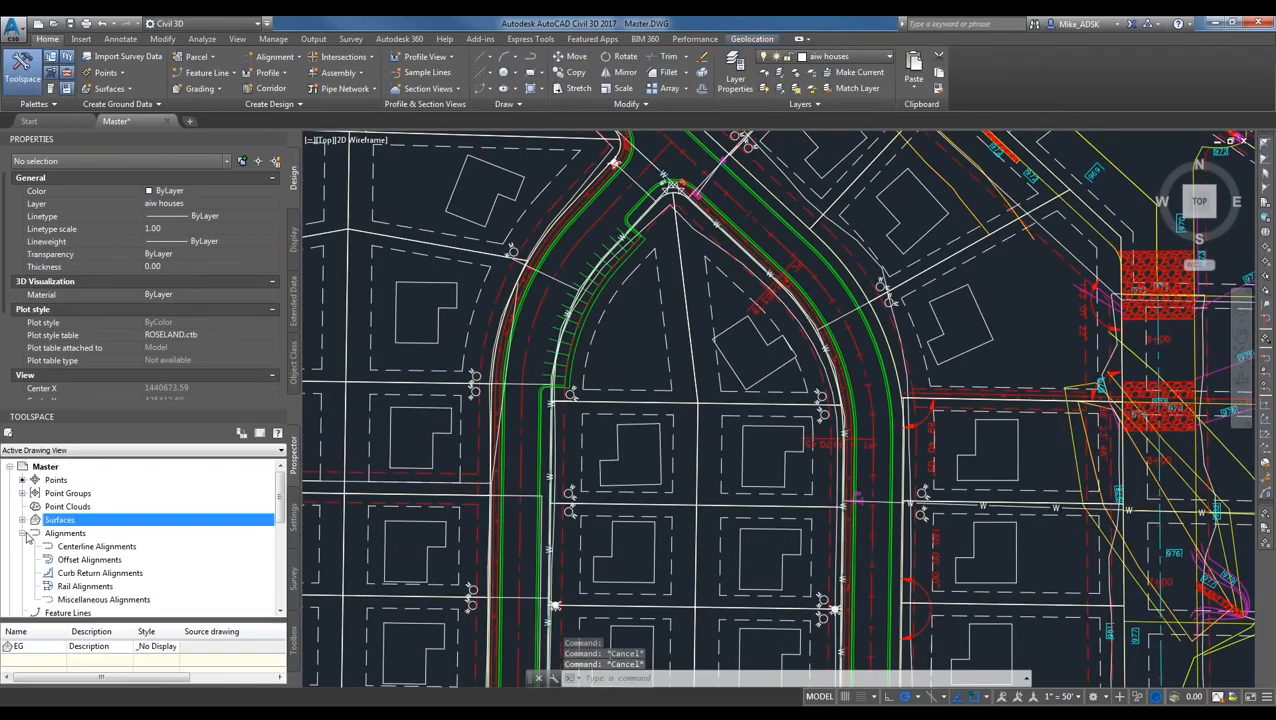
- Start a new alignment from objects using the curved road's centerline polyline, with its direction reversed
click(96, 546)
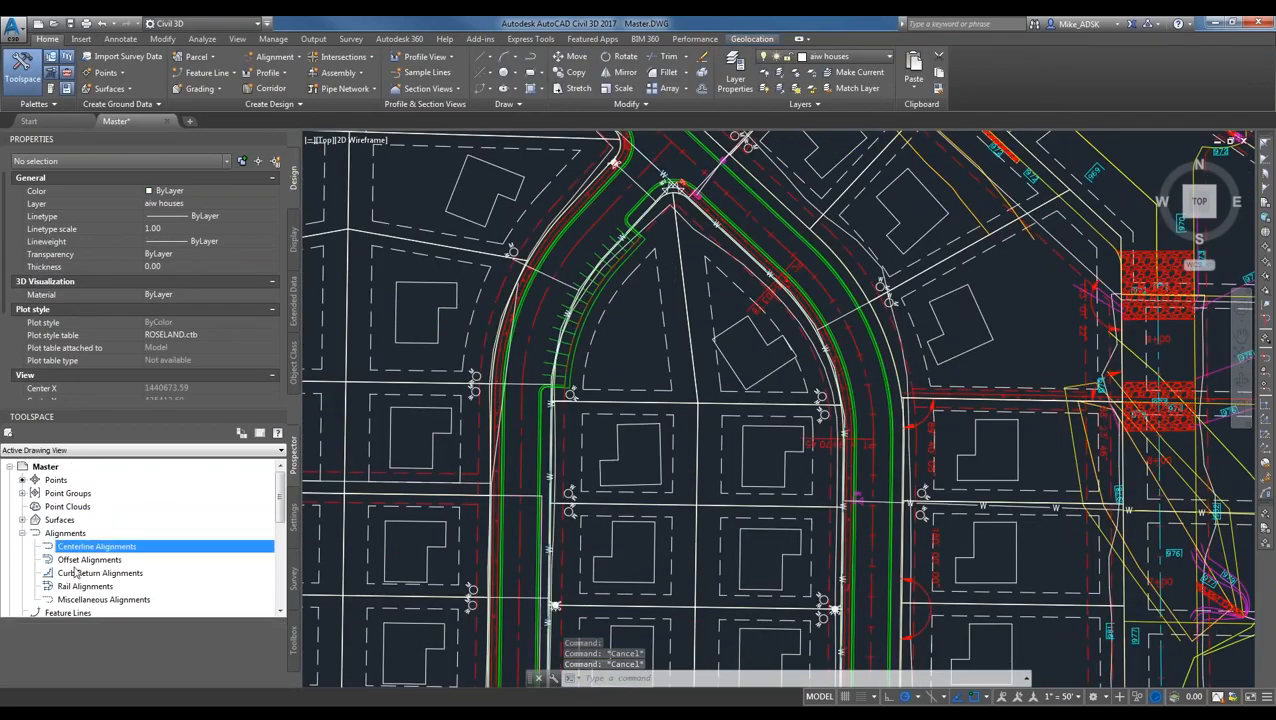
click(288, 65)
click(320, 158)
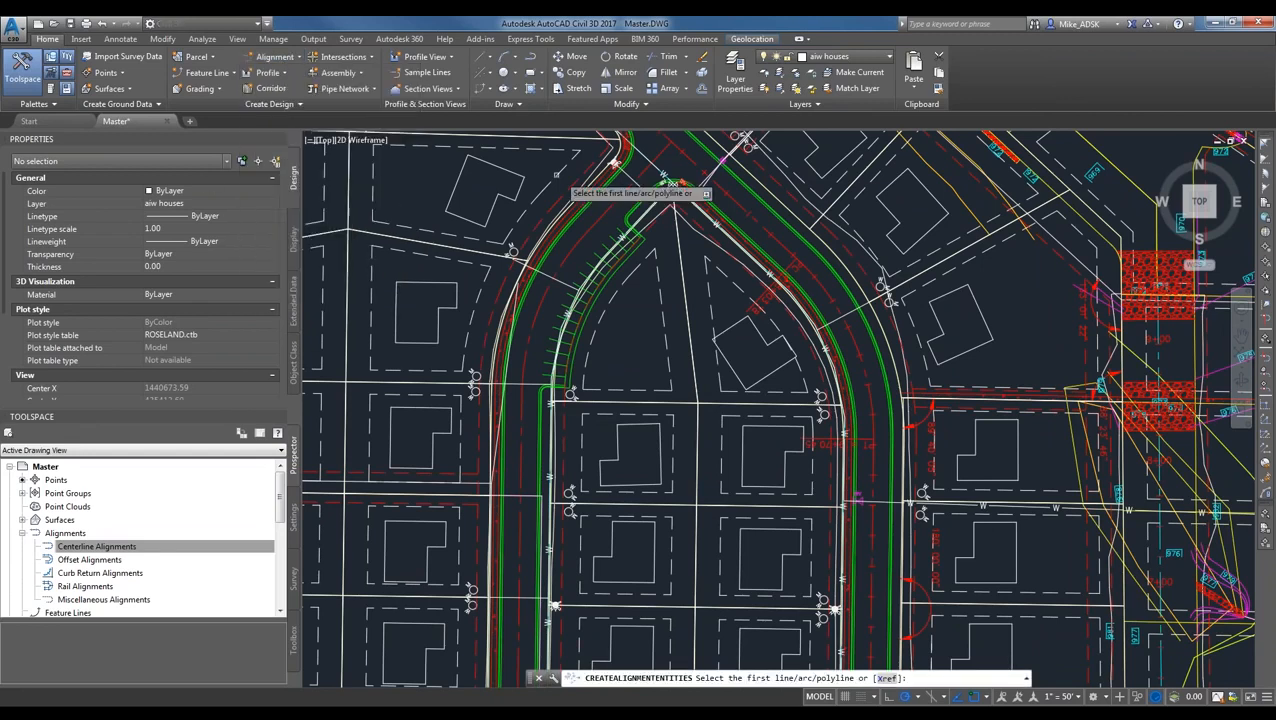
click(616, 202)
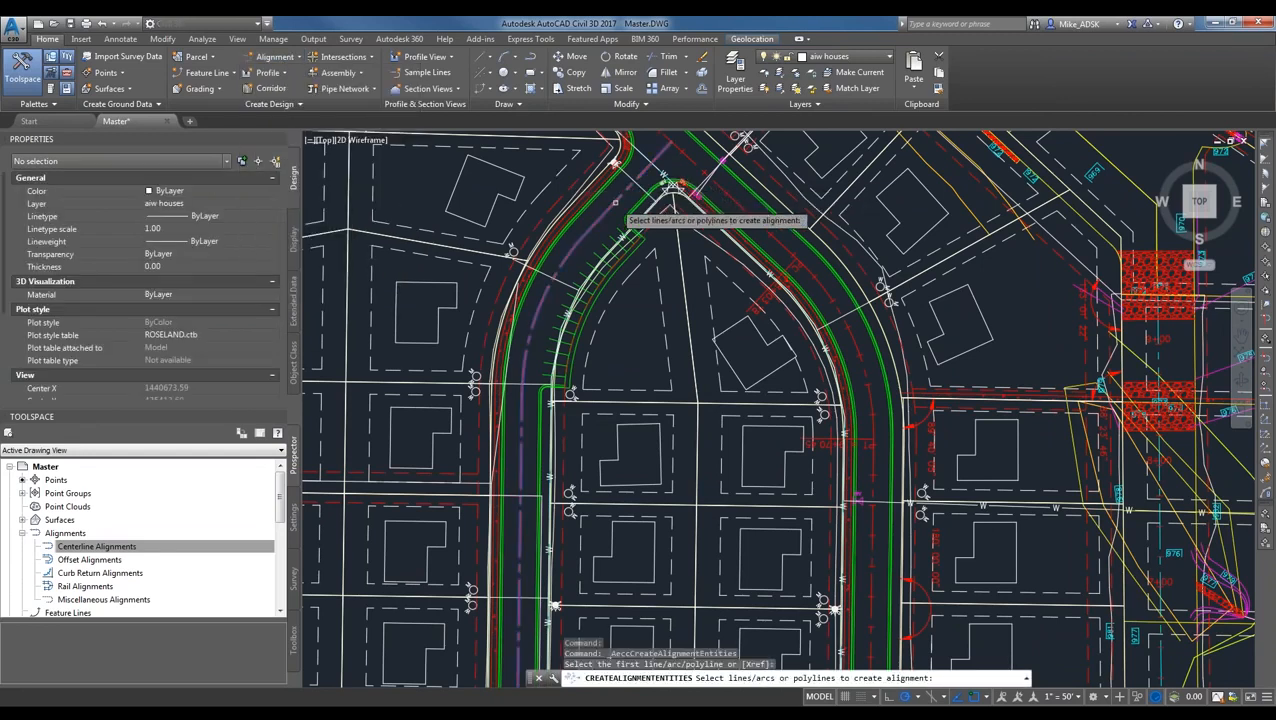
key(Return)
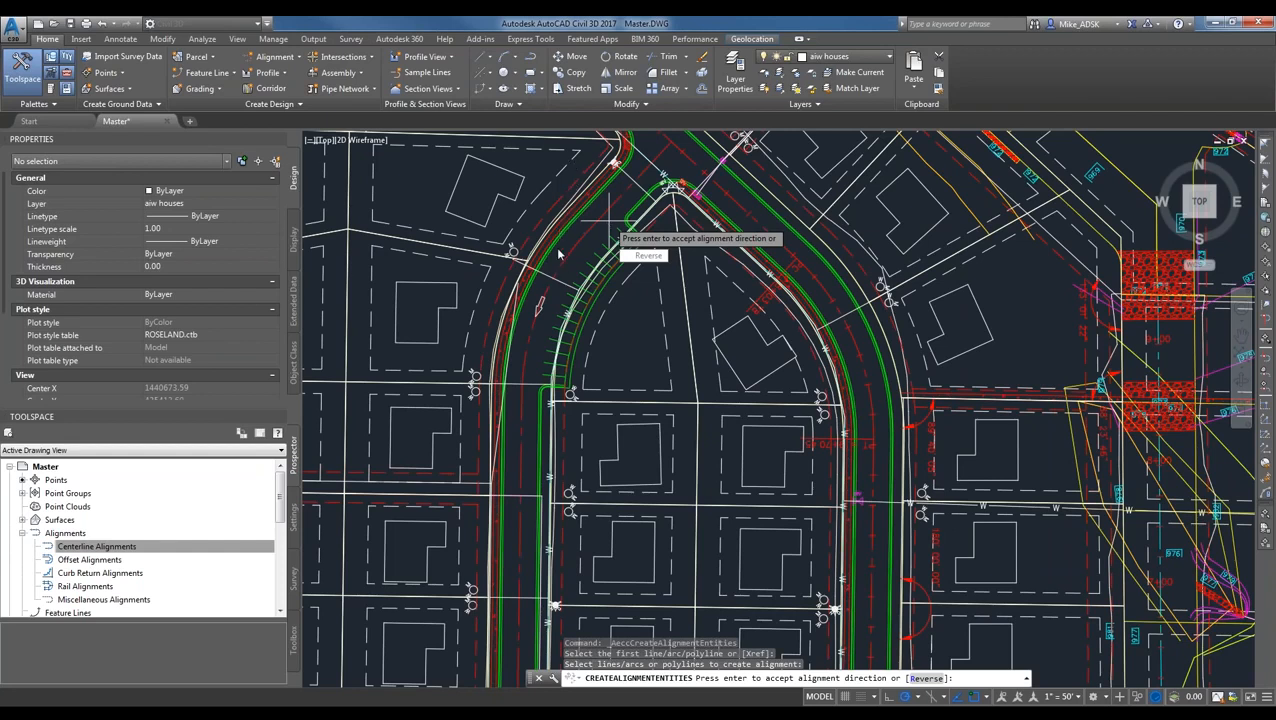
click(656, 259)
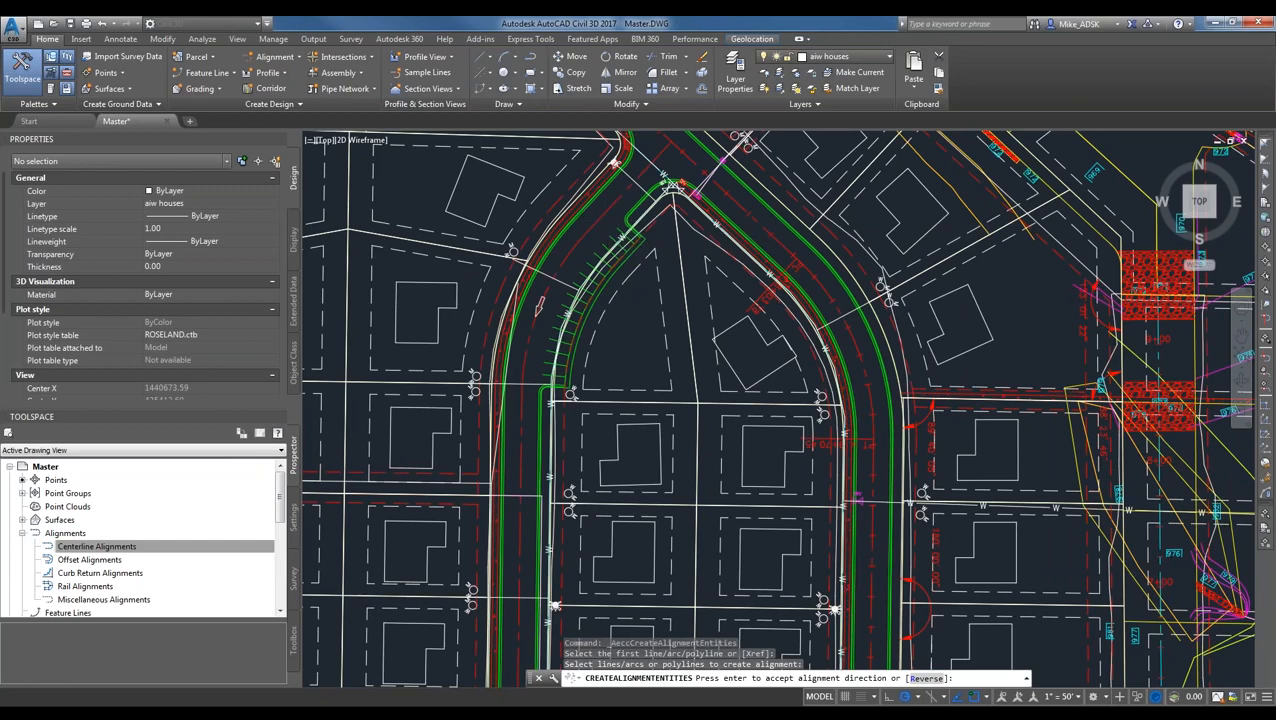
- Name the new centerline alignment Proposed Roadway
drag(592, 165, 739, 111)
key(BackSpace)
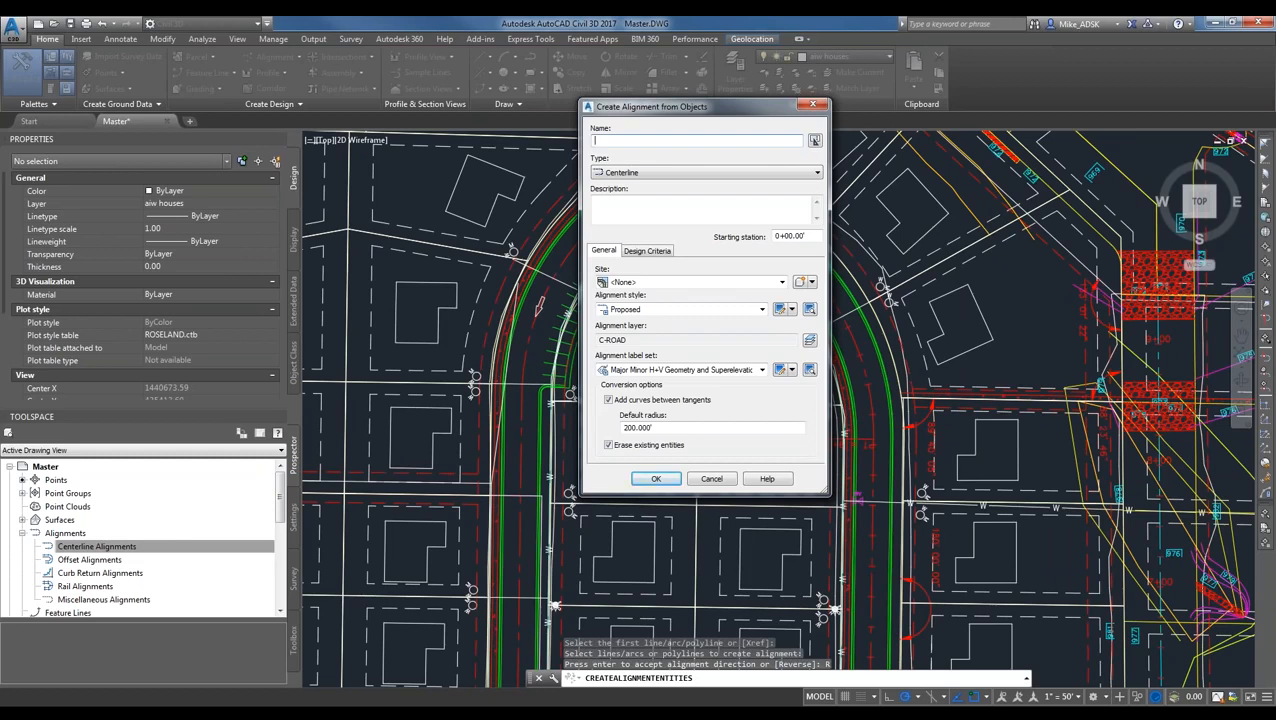
text(roposed Roadway)
- Review the new alignment's design criteria, including the starting design speed and the criteria-based design option
click(648, 251)
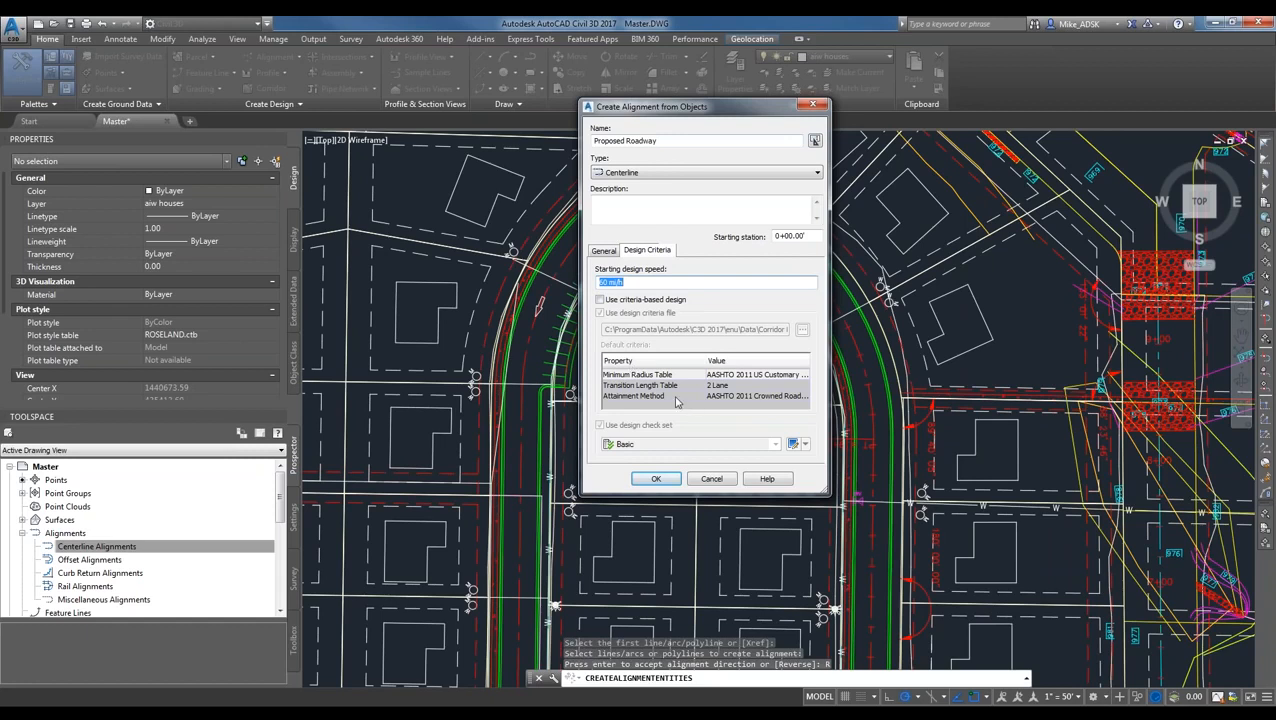
click(677, 283)
click(606, 251)
click(648, 252)
click(602, 252)
- Keep the site at <None> and the alignment style at Proposed, and create the alignment
click(766, 283)
click(690, 282)
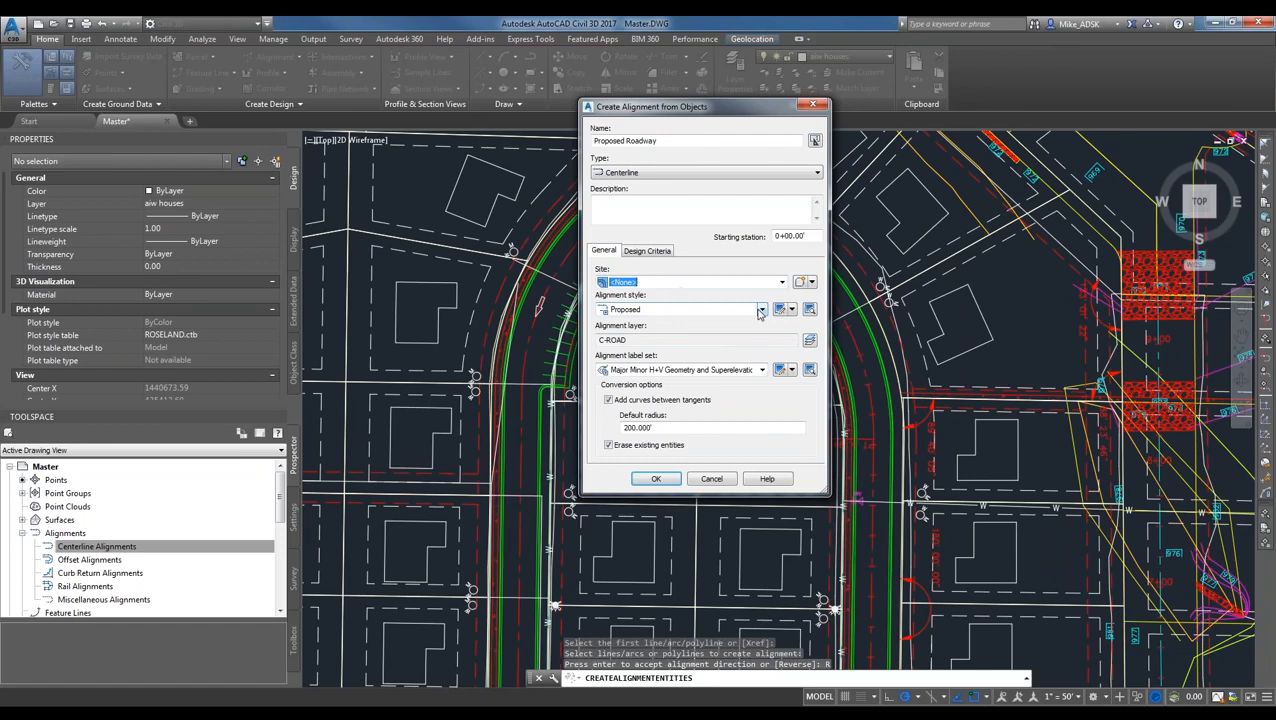
click(656, 312)
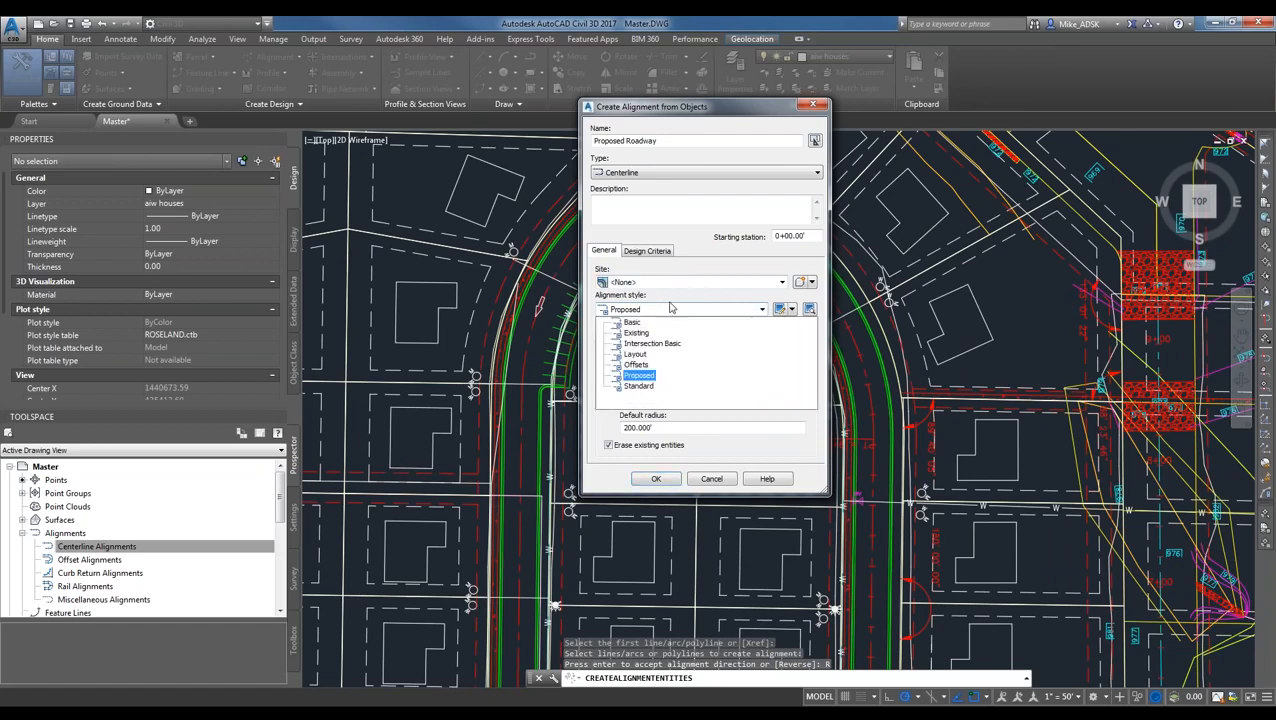
click(672, 309)
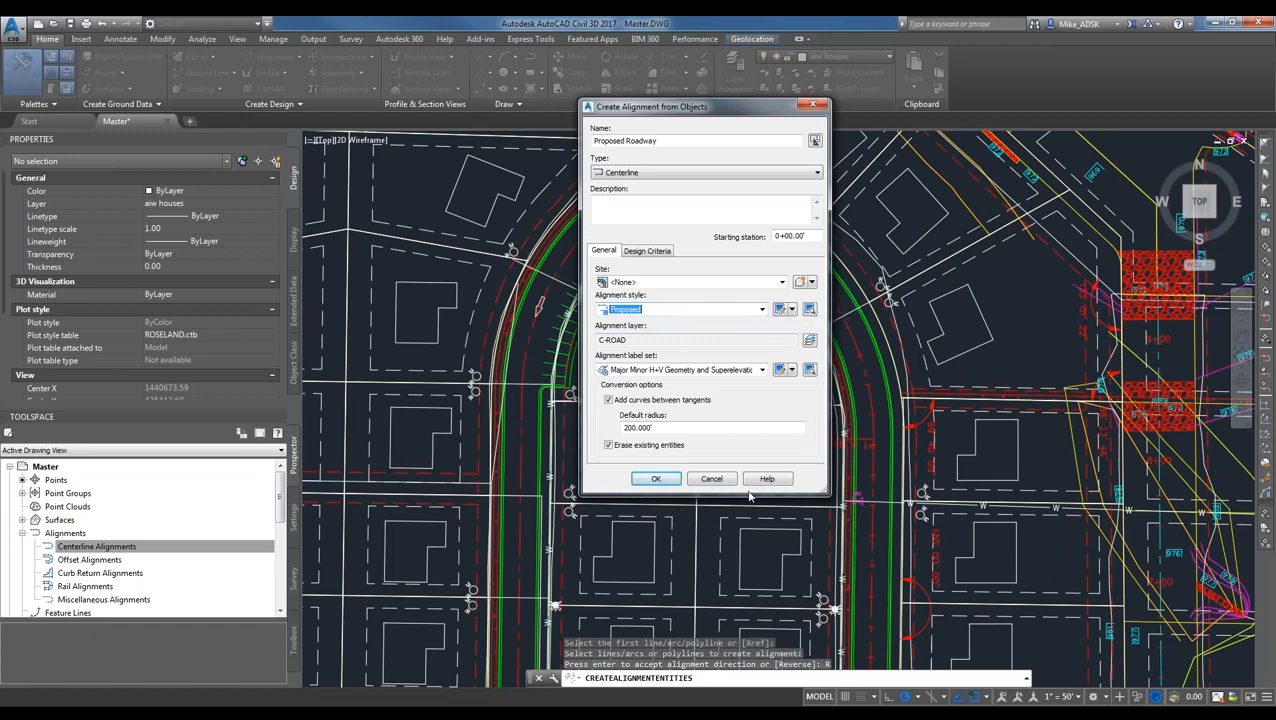
click(656, 481)
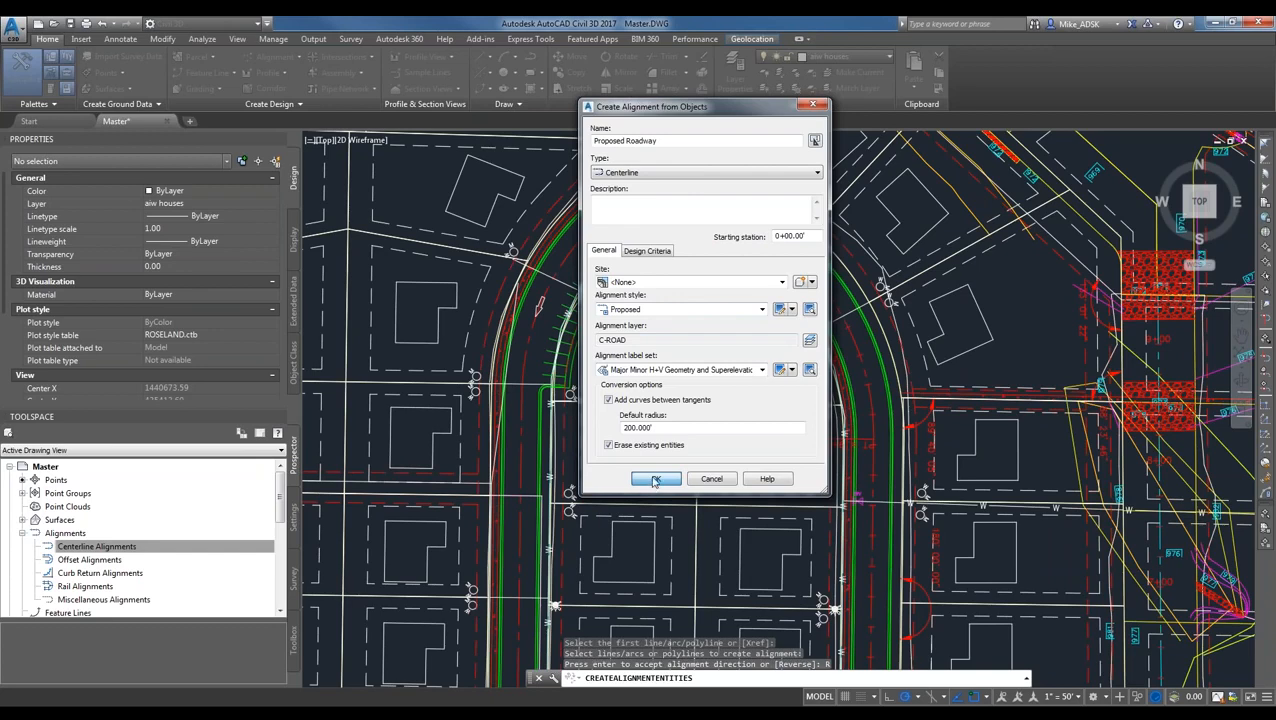
click(655, 481)
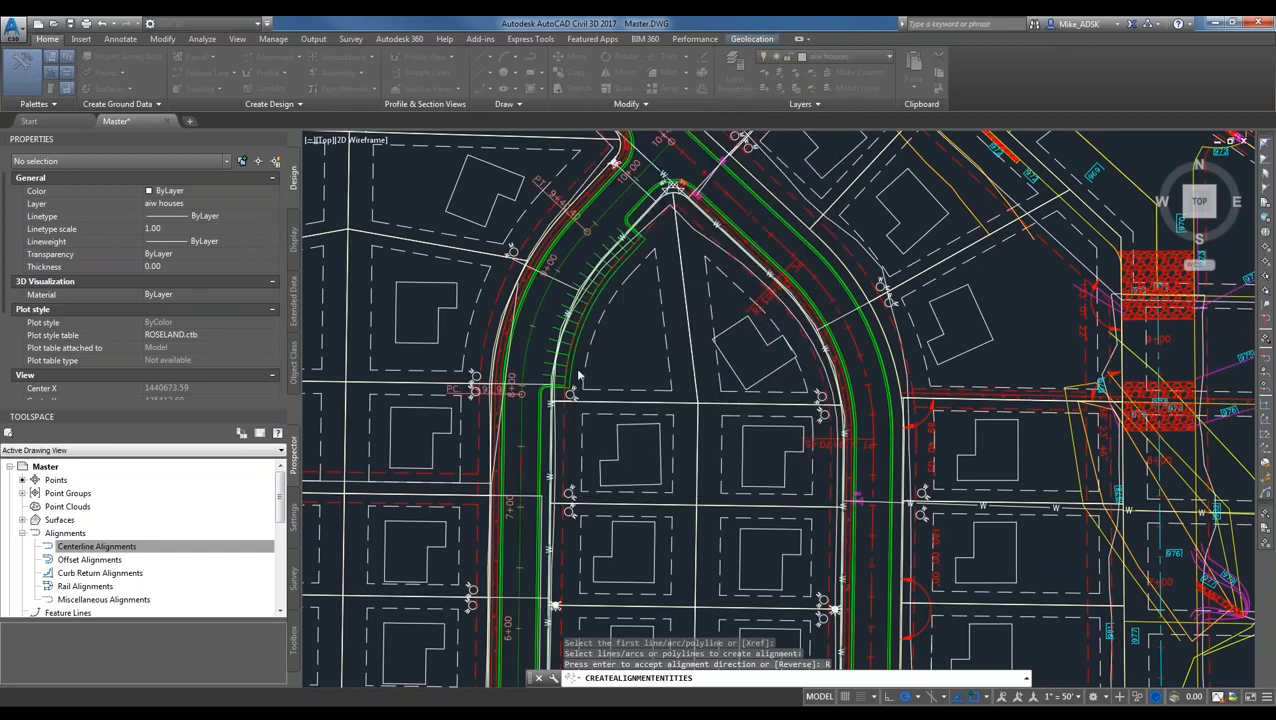
- Inspect the new alignment along the whole road, including its station and geometry point labels, and select it
scroll(560, 334, down, 2)
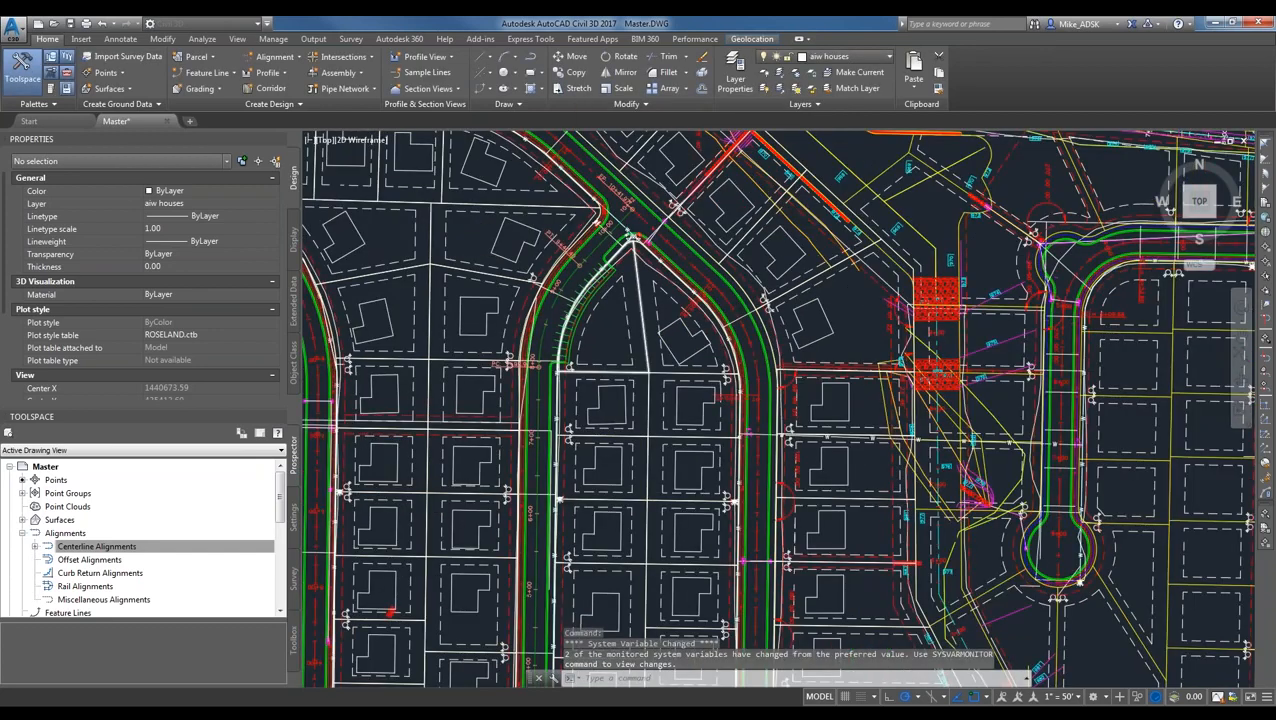
scroll(555, 283, down, 2)
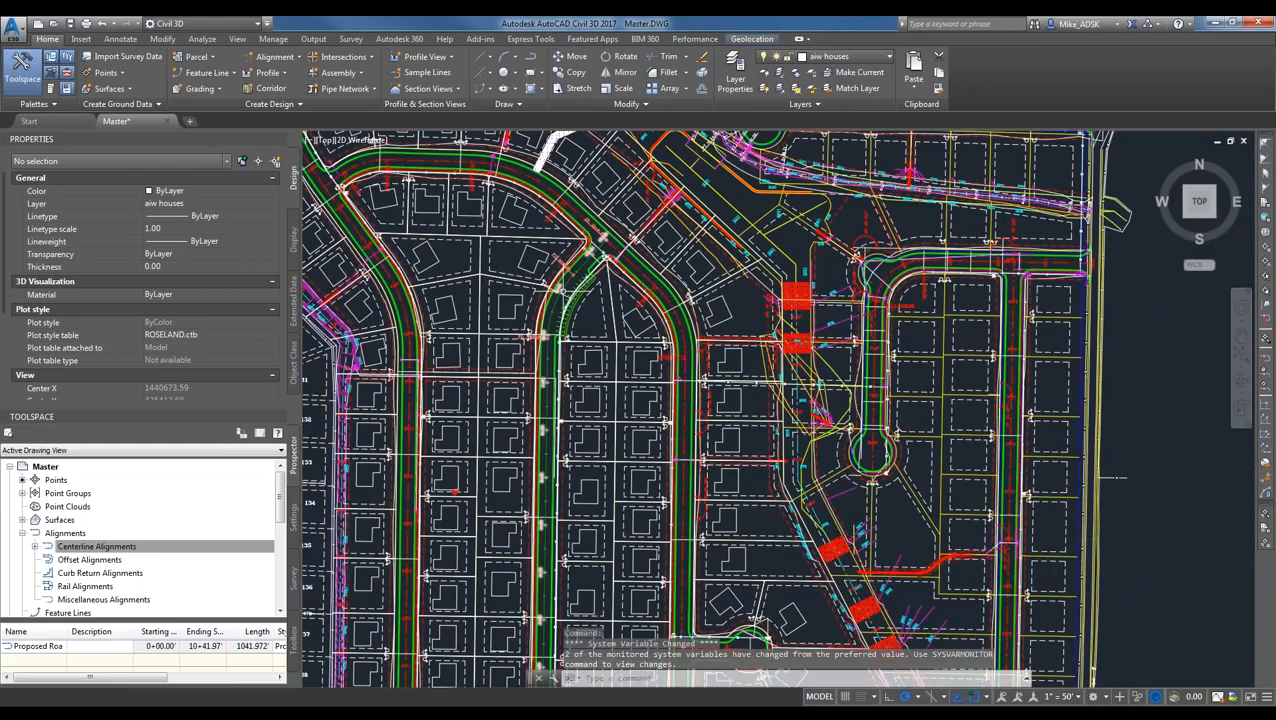
middle_drag(1118, 477, 1137, 487)
scroll(560, 281, up, 2)
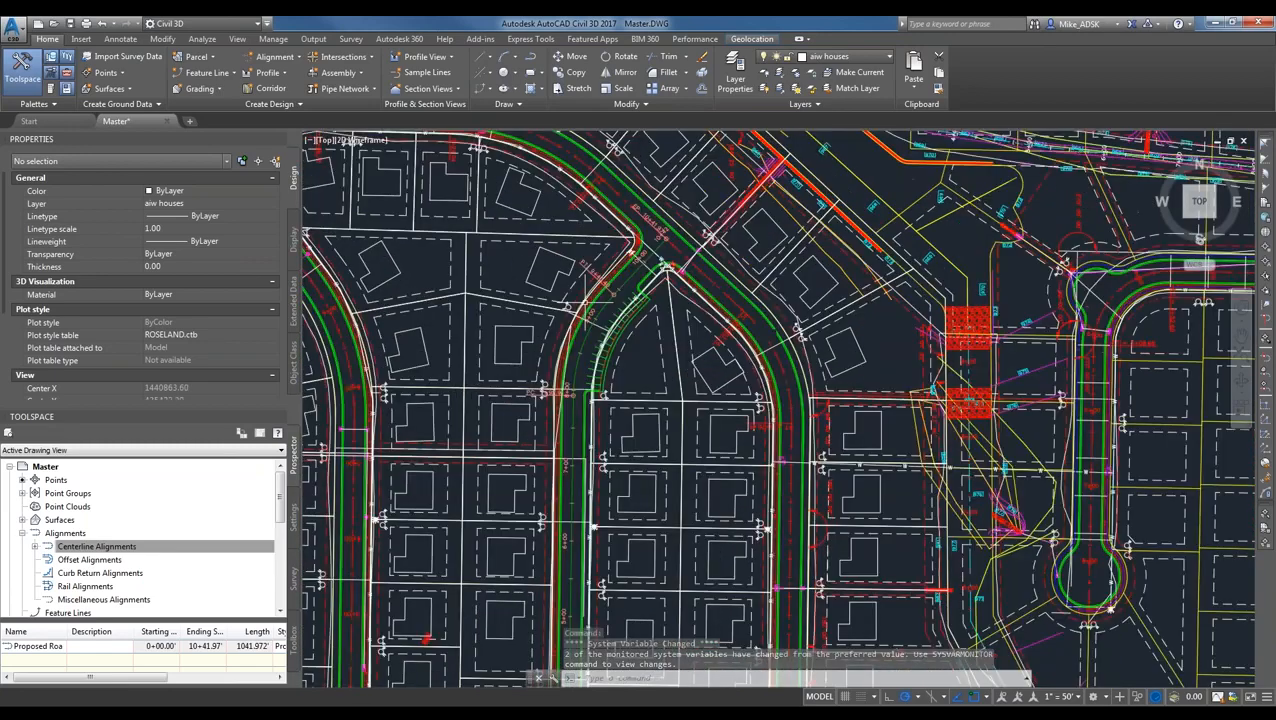
scroll(540, 332, up, 2)
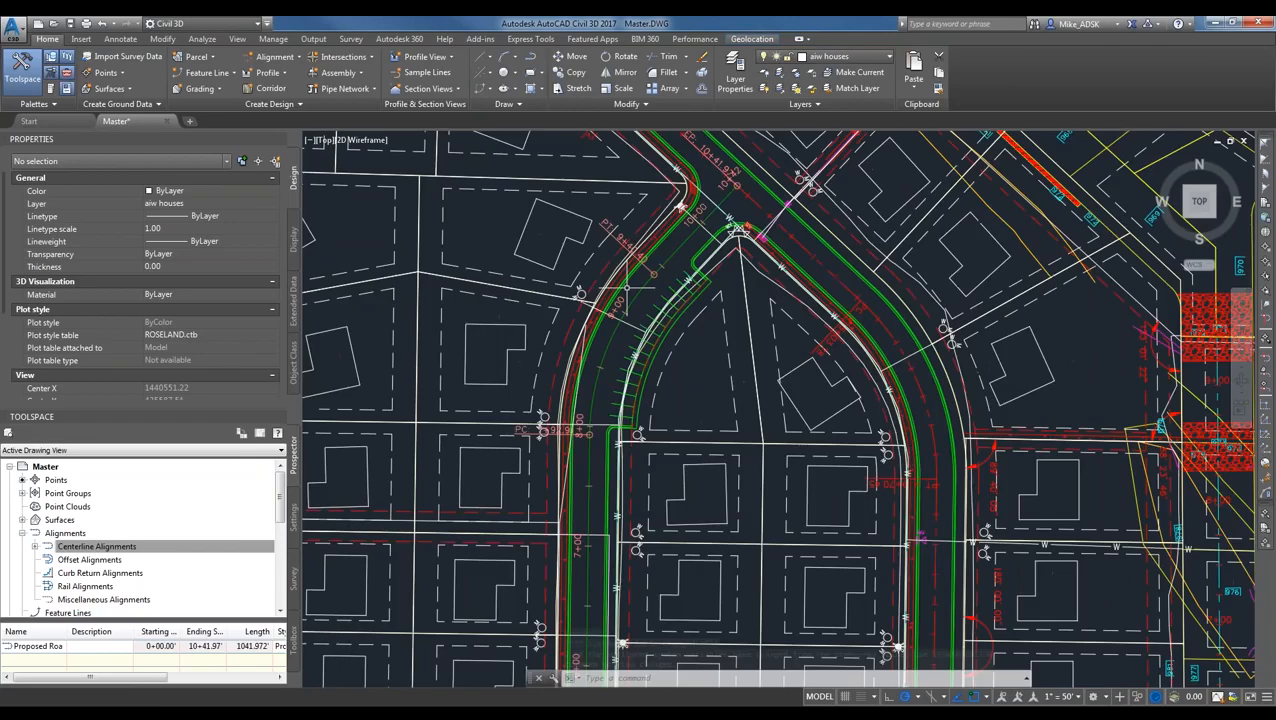
middle_drag(668, 512, 708, 368)
scroll(708, 370, down, 2)
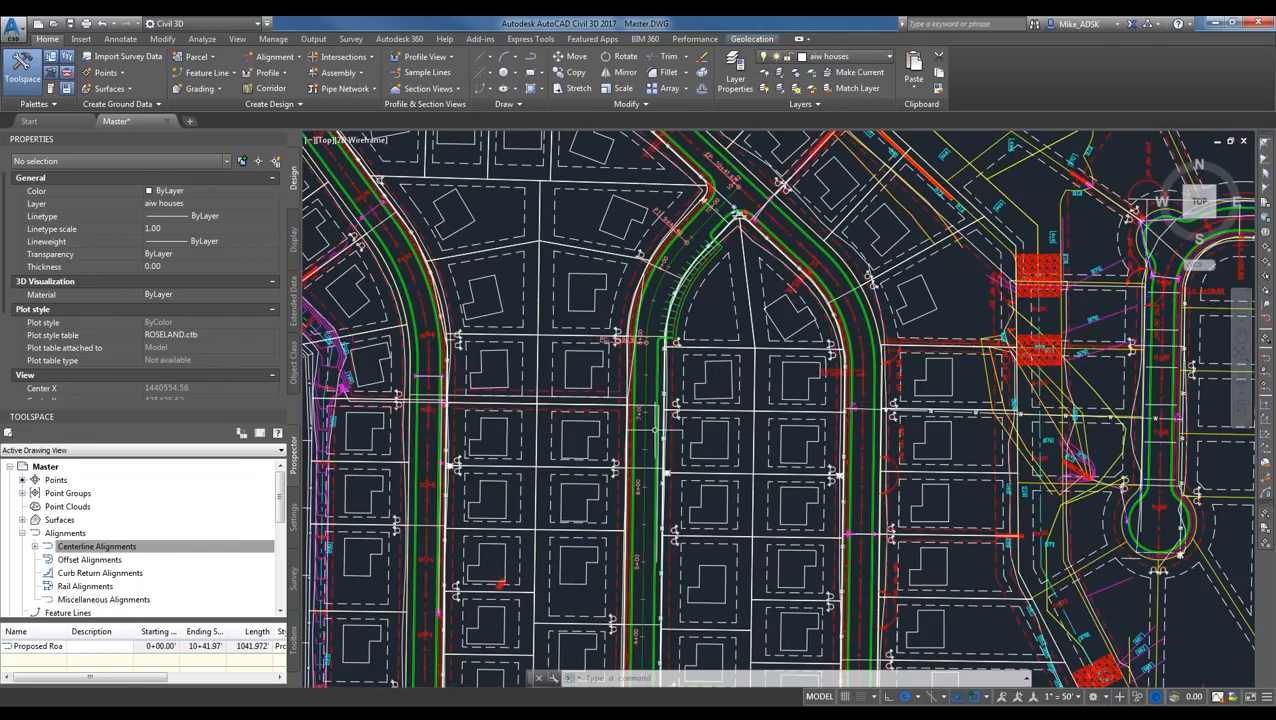
middle_drag(661, 637, 676, 447)
scroll(676, 447, up, 2)
click(677, 447)
scroll(677, 415, down, 2)
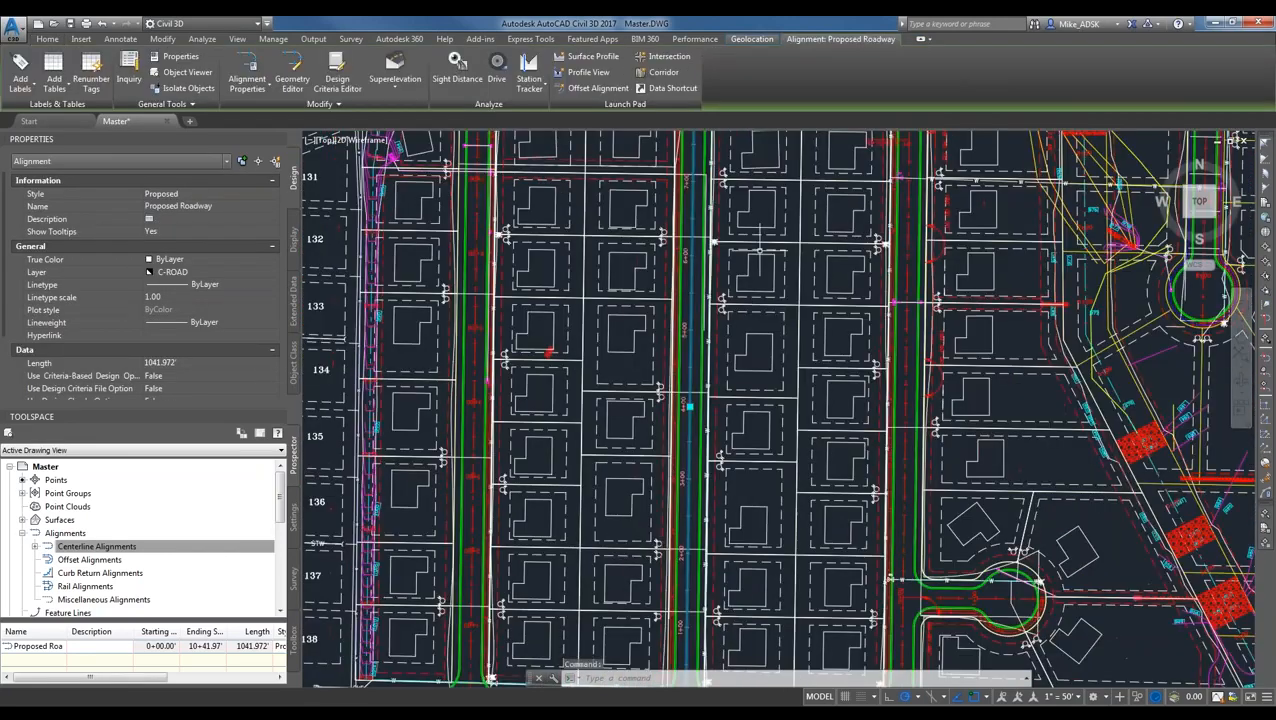
middle_drag(760, 249, 693, 469)
scroll(758, 160, up, 2)
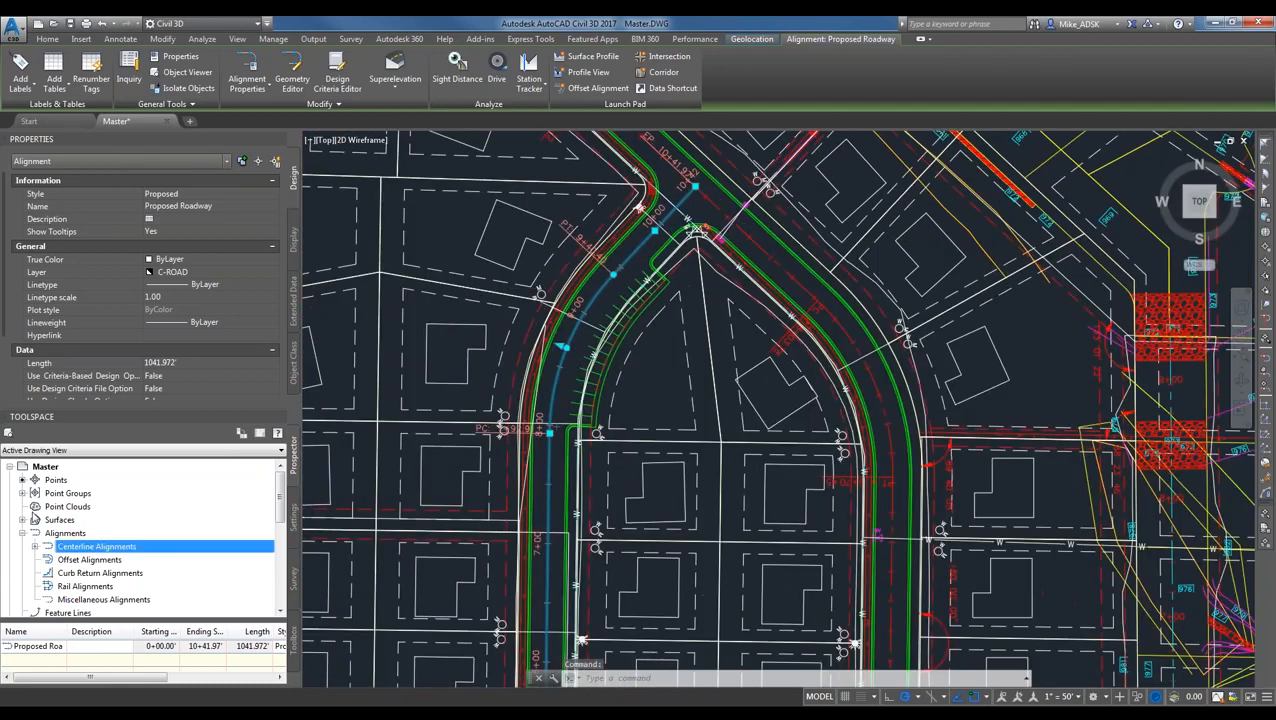
- Expand the centerline alignments in the drawing tree and select Proposed Roadway
click(36, 547)
click(36, 547)
click(36, 547)
click(78, 560)
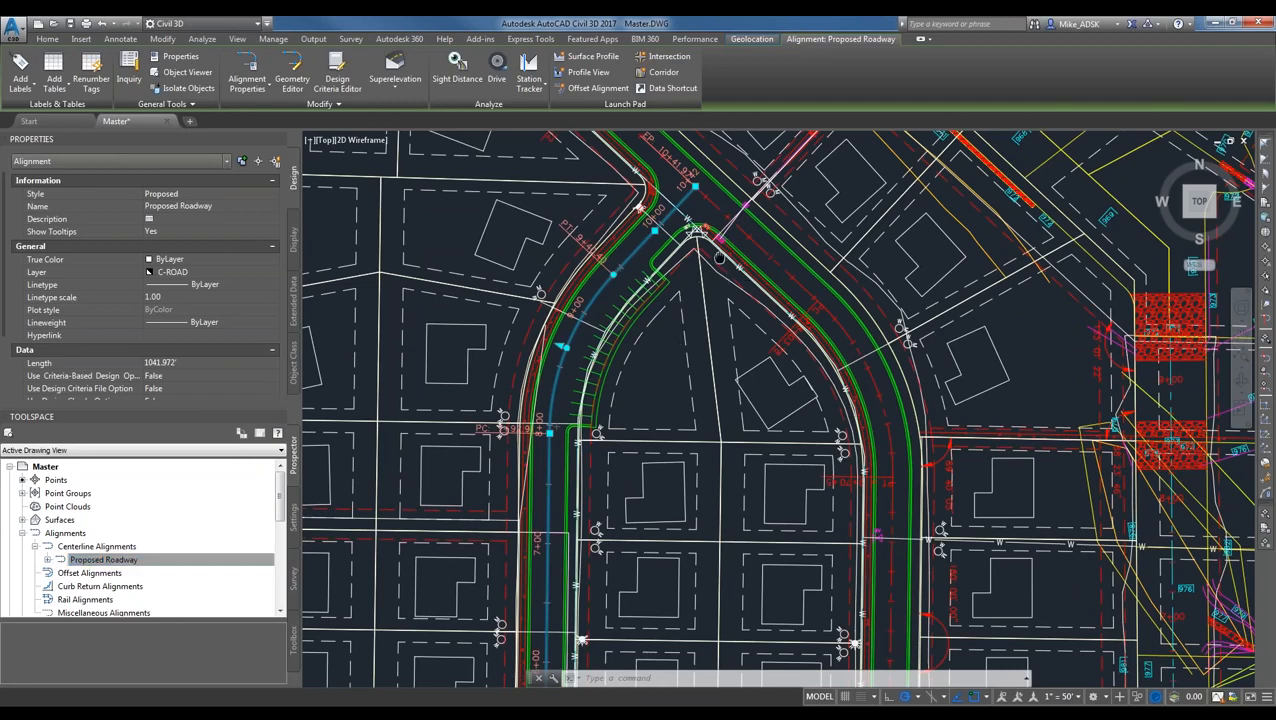
middle_drag(719, 257, 681, 335)
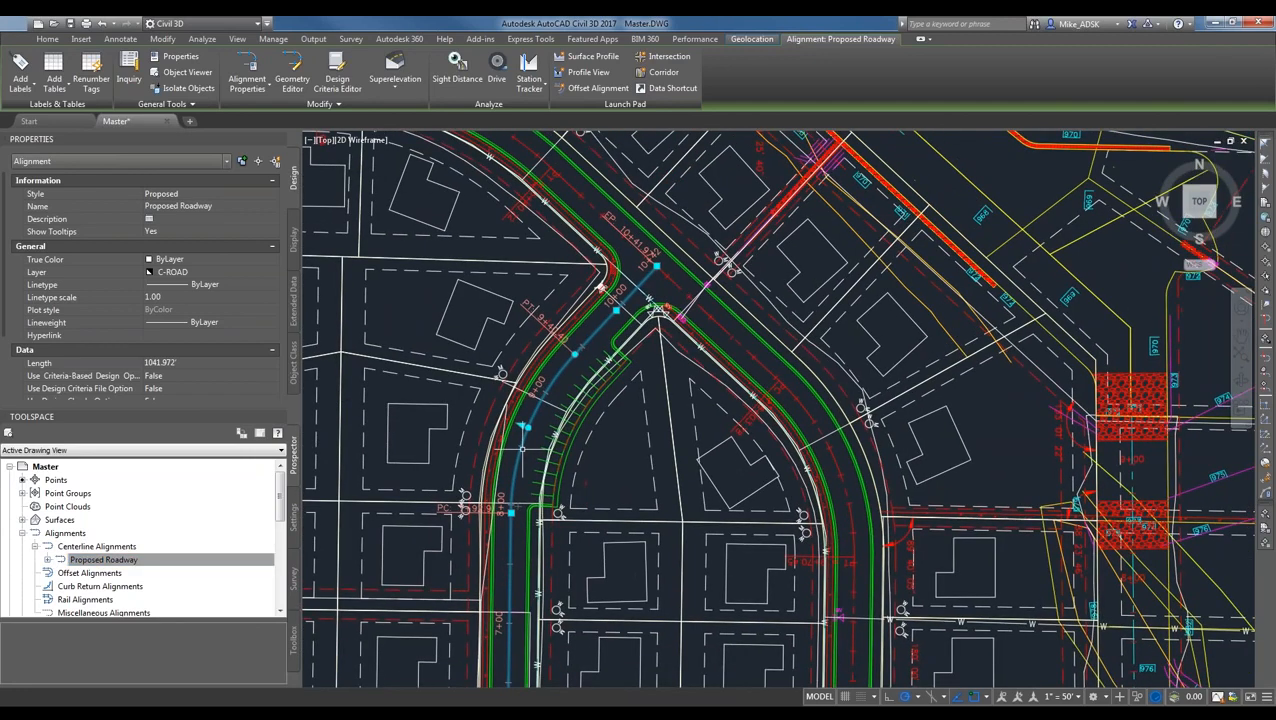
- Examine the alignment's station labels and geometry points along the road, from the crossing road down to McCracken Road and back
middle_drag(522, 449, 534, 427)
scroll(574, 355, up, 2)
key(Escape)
middle_drag(575, 350, 546, 395)
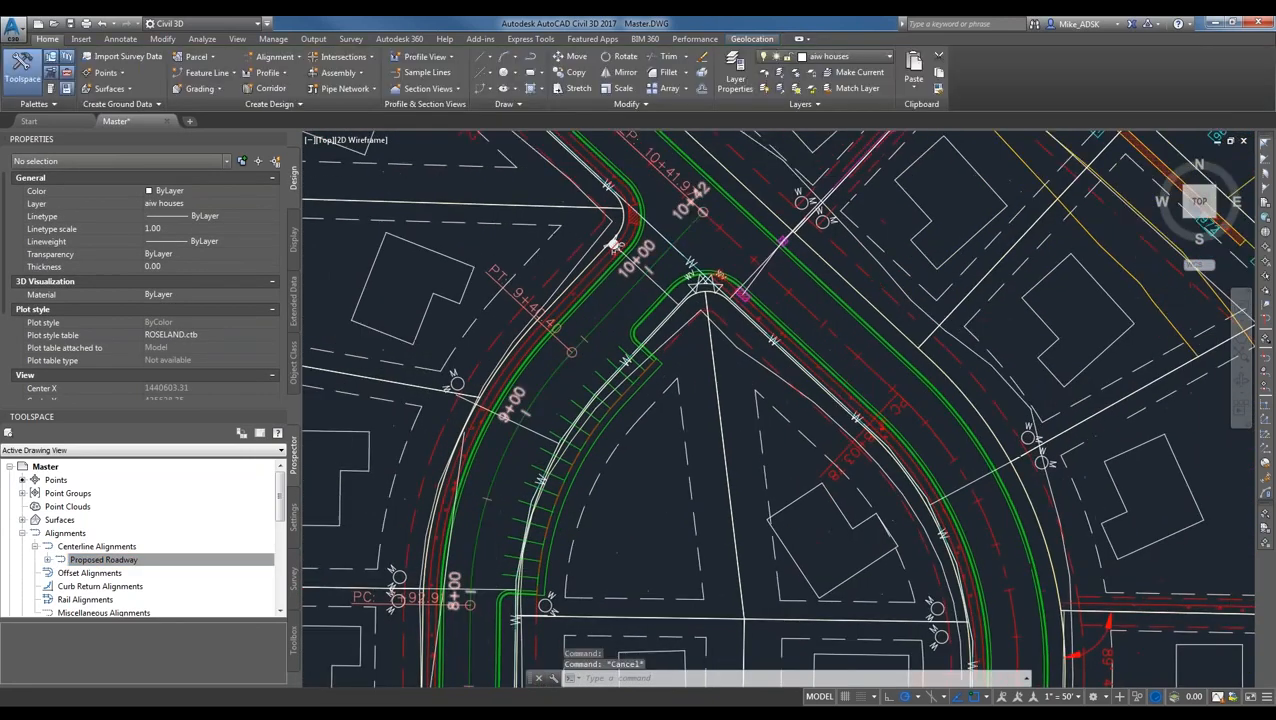
scroll(618, 275, down, 4)
middle_drag(555, 620, 640, 200)
scroll(640, 200, up, 2)
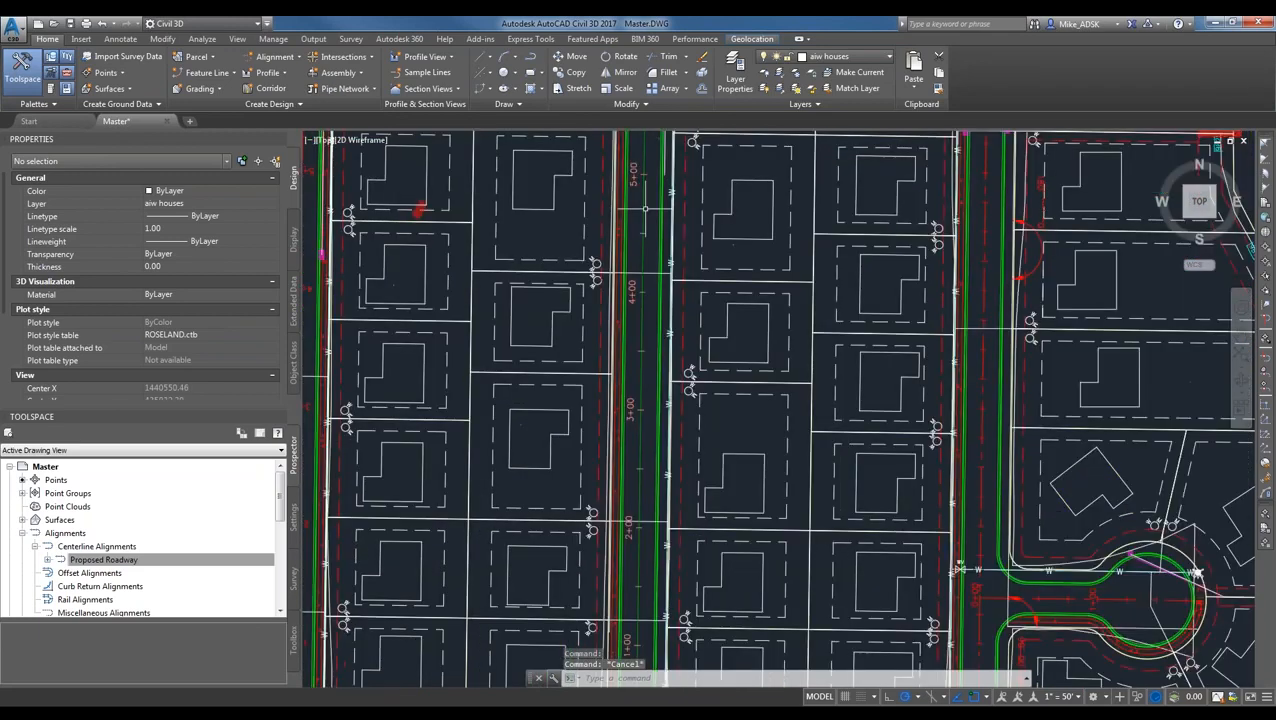
scroll(640, 200, down, 2)
scroll(831, 539, up, 9)
scroll(772, 507, down, 3)
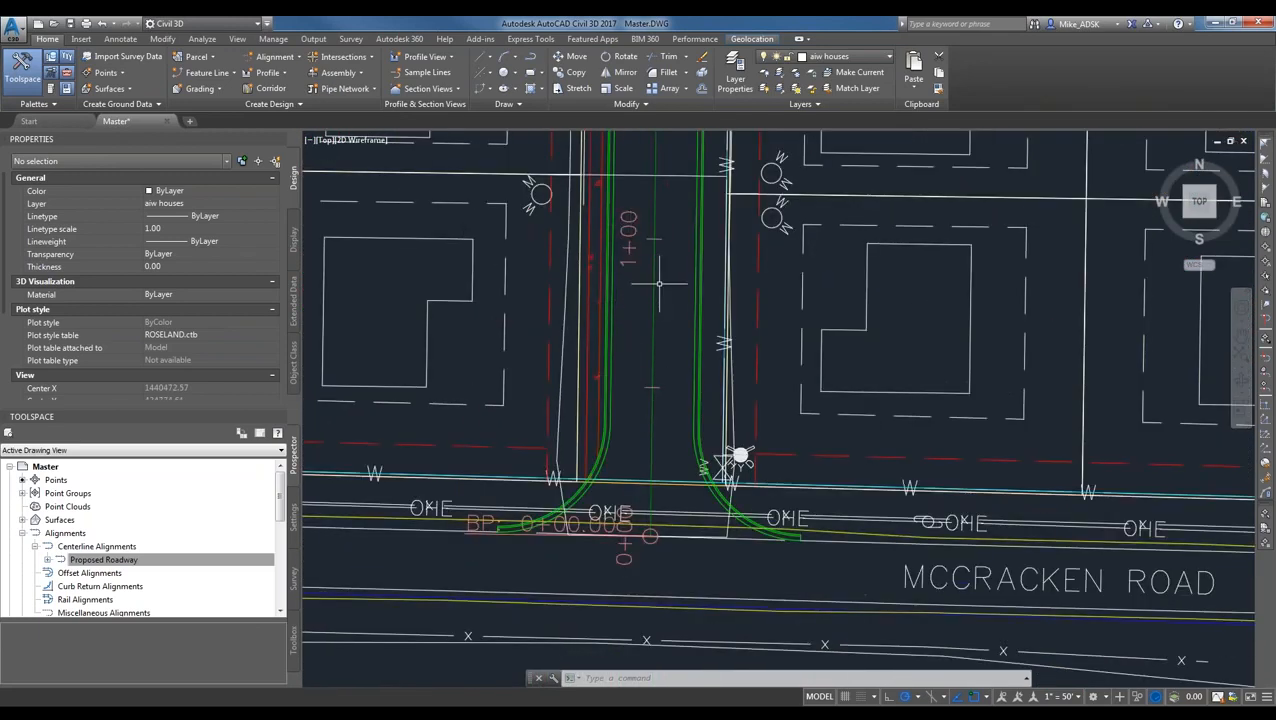
scroll(659, 284, down, 2)
middle_drag(658, 282, 646, 352)
scroll(628, 325, up, 2)
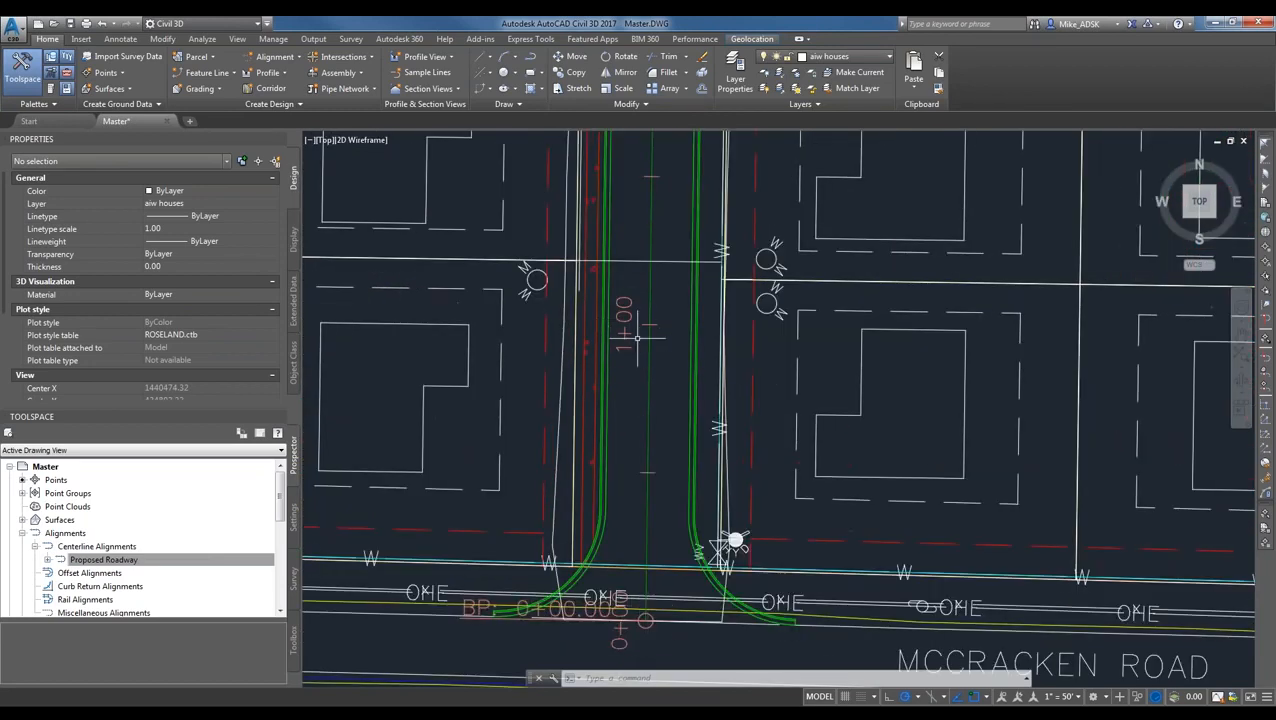
middle_drag(654, 290, 609, 528)
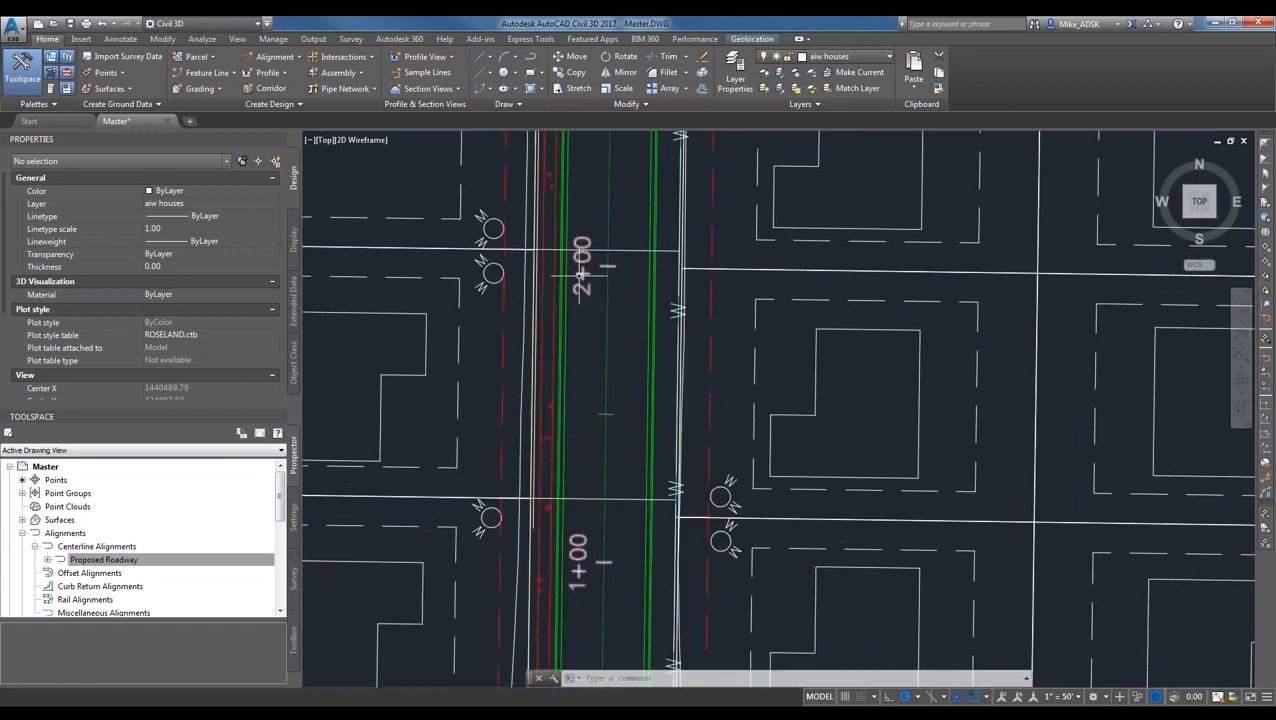
scroll(591, 431, down, 4)
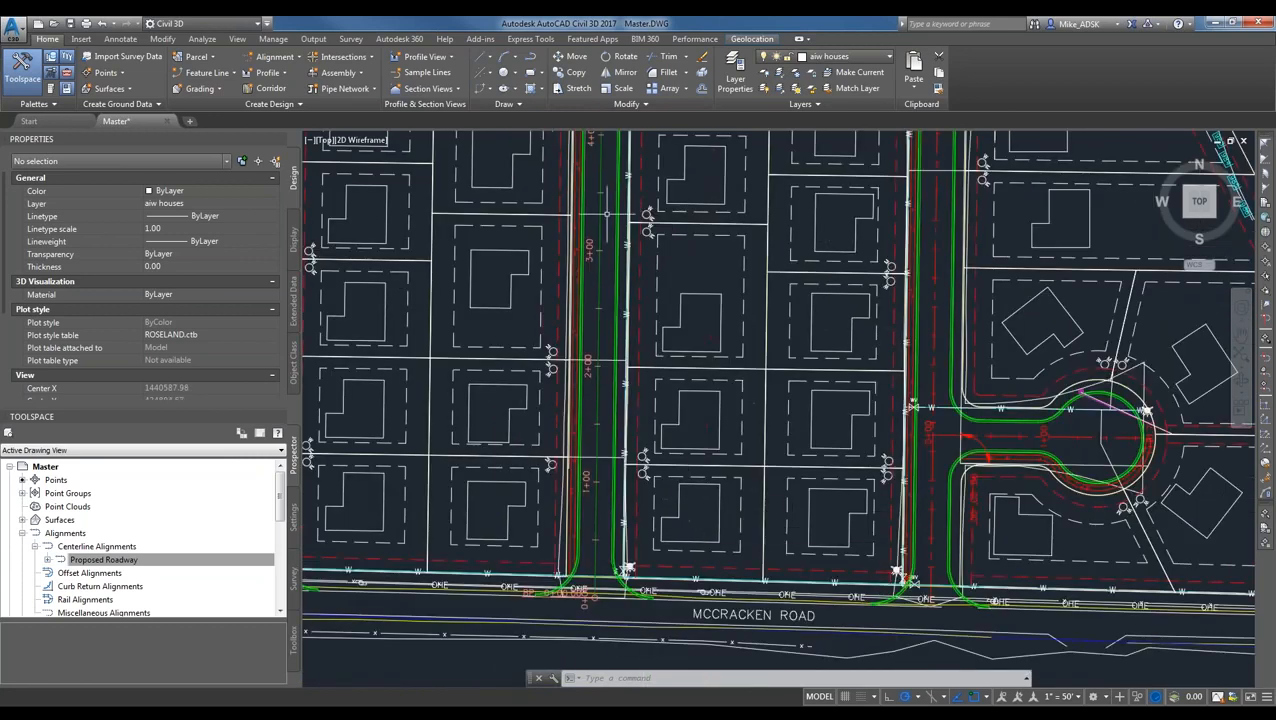
scroll(606, 370, down, 2)
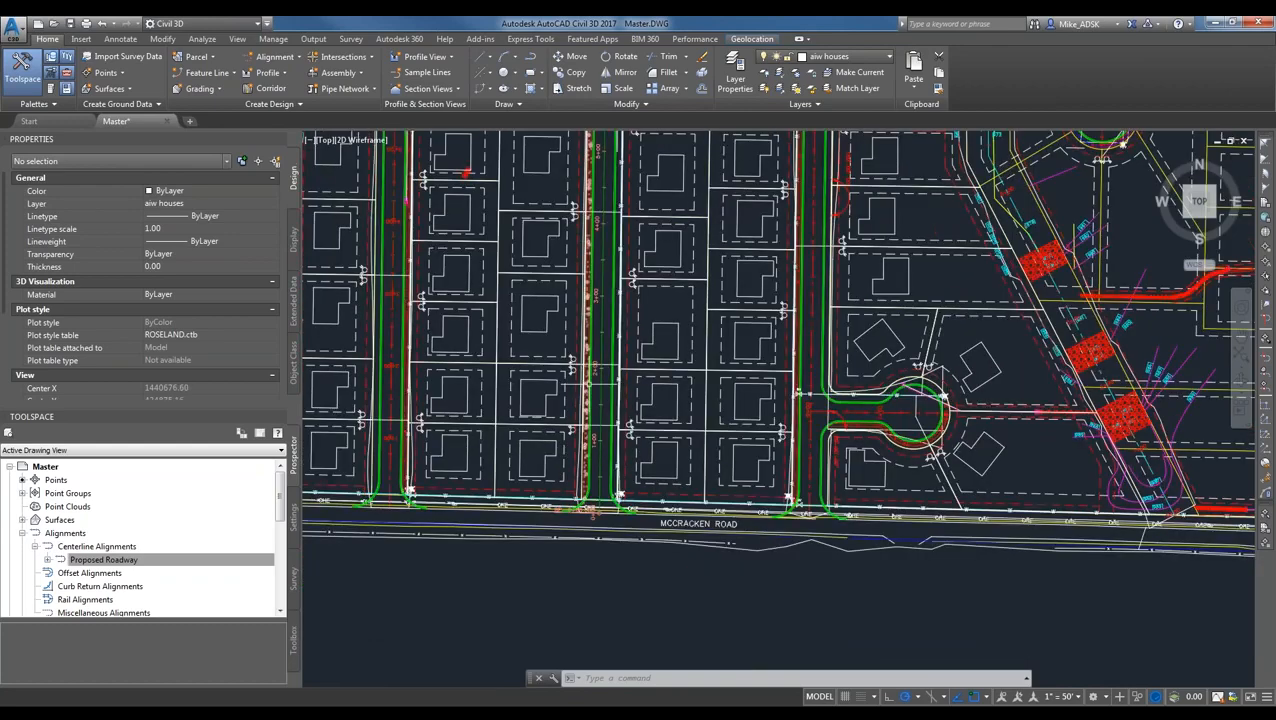
scroll(606, 370, up, 6)
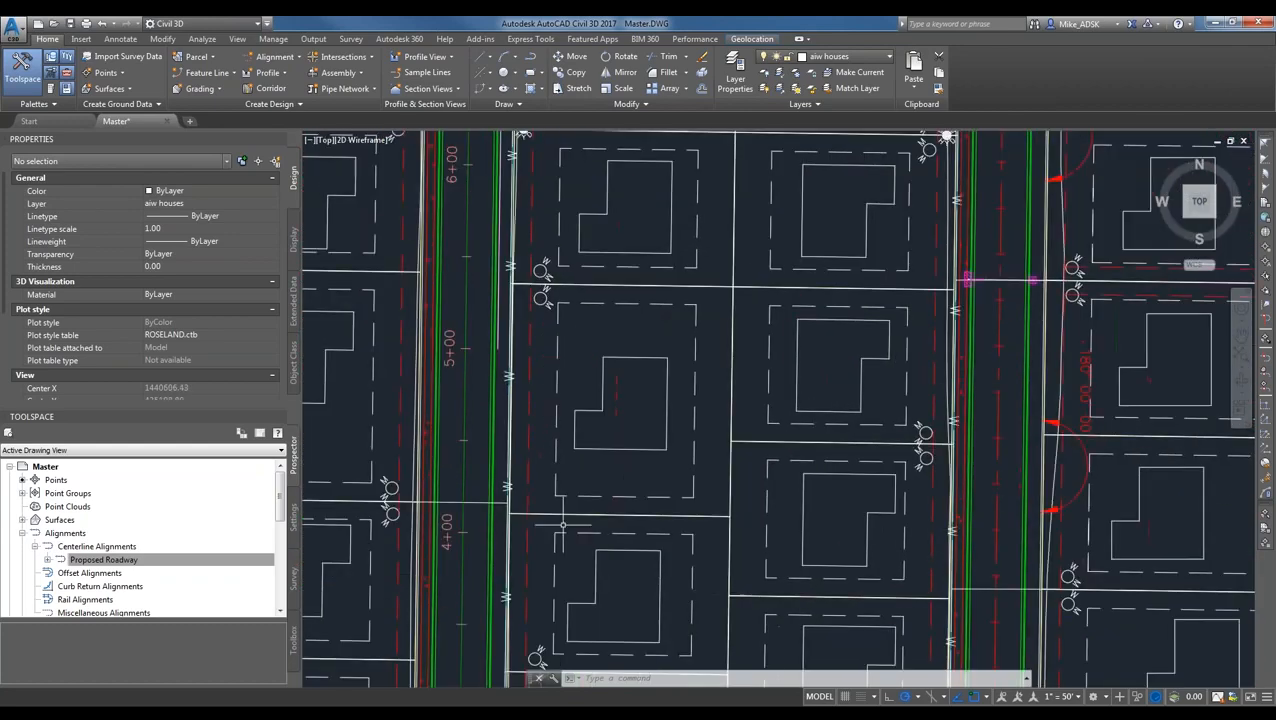
scroll(563, 525, down, 5)
scroll(460, 397, up, 4)
- Try stretching the Proposed Roadway alignment's end point past the crossing road to about station 11+30
mouse_move(460, 397)
middle_down()
mouse_move(797, 435)
mouse_move(834, 333)
middle_up()
scroll(834, 333, up, 4)
click(834, 332)
click(867, 296)
scroll(813, 334, down, 2)
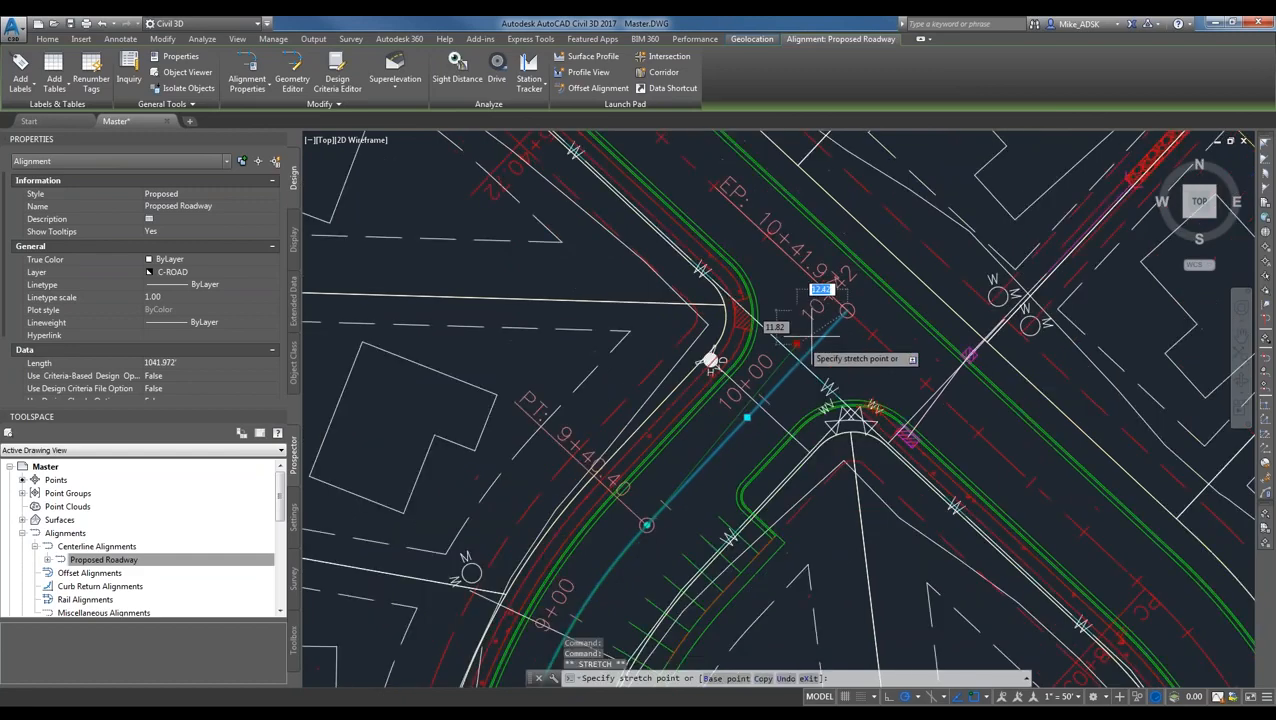
scroll(862, 322, up, 2)
scroll(872, 322, down, 2)
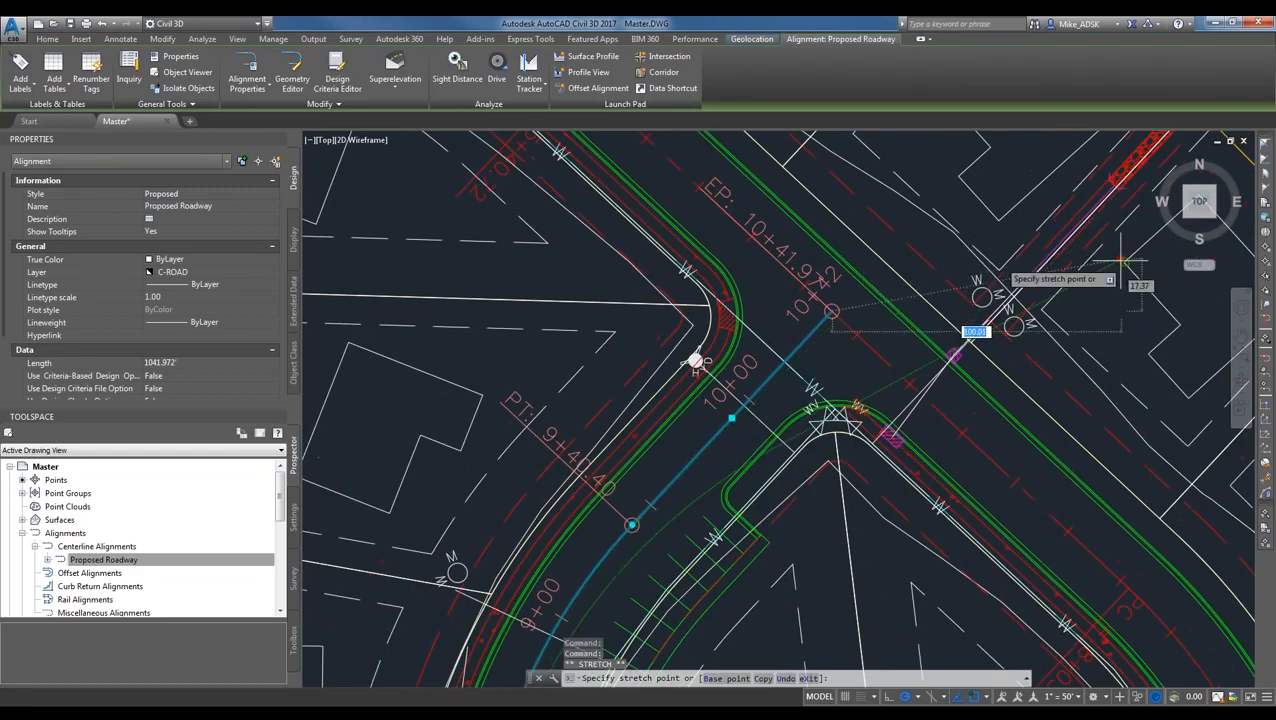
scroll(1000, 230, up, 2)
scroll(790, 368, up, 2)
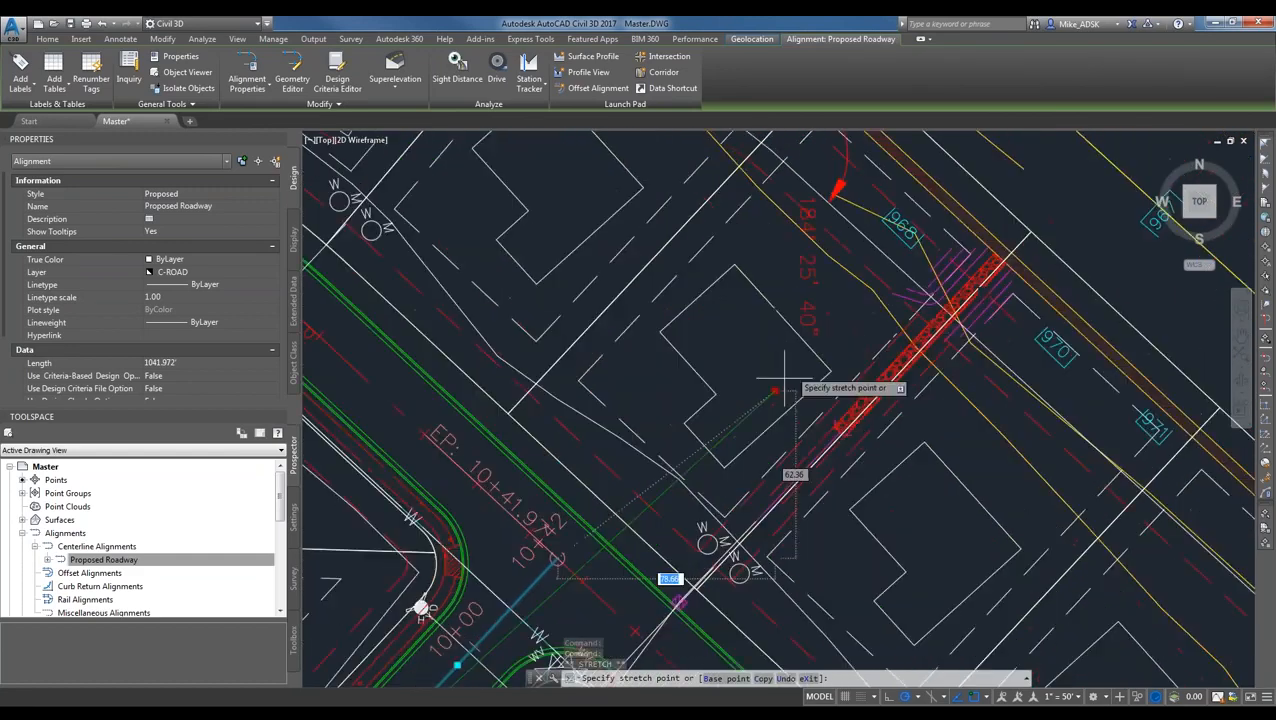
click(800, 370)
scroll(808, 372, up, 2)
click(552, 345)
scroll(496, 540, down, 2)
mouse_move(570, 499)
middle_down()
mouse_move(818, 317)
mouse_move(718, 416)
middle_up()
- Try stretching the alignment's end point far northeast beyond the site boundary to about station 17+05
click(758, 353)
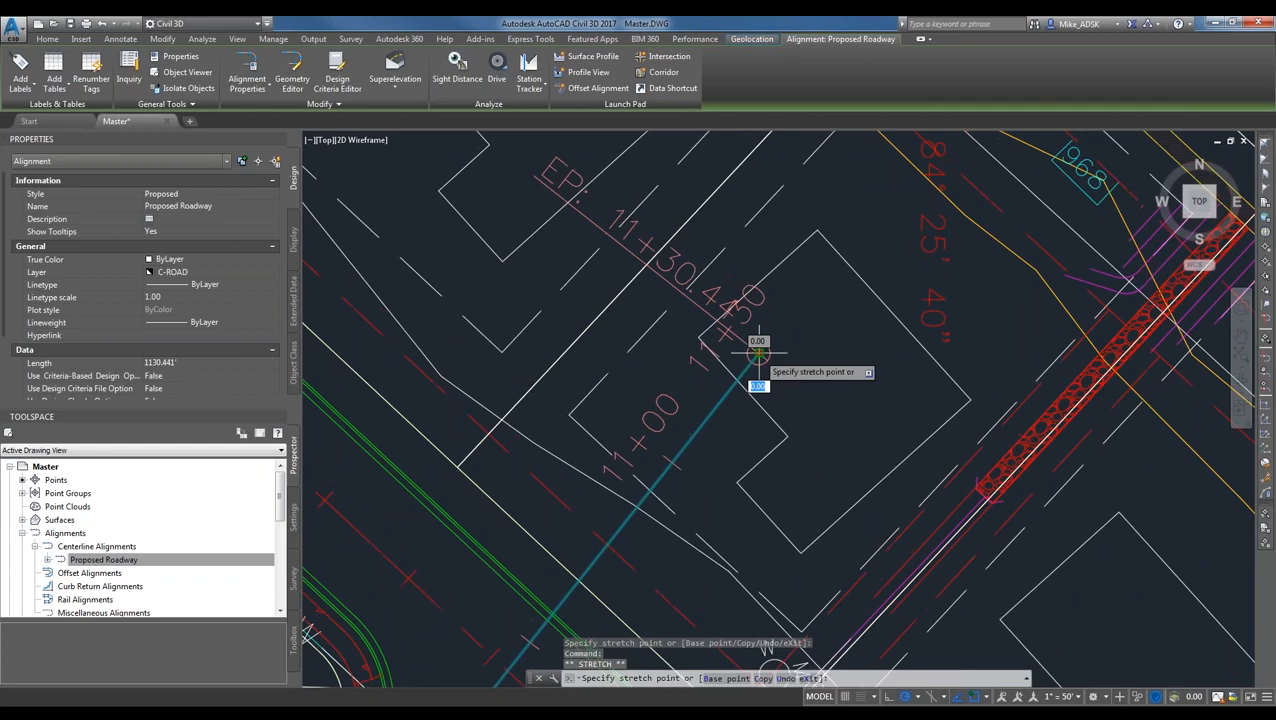
scroll(552, 470, down, 2)
scroll(557, 469, down, 5)
click(914, 185)
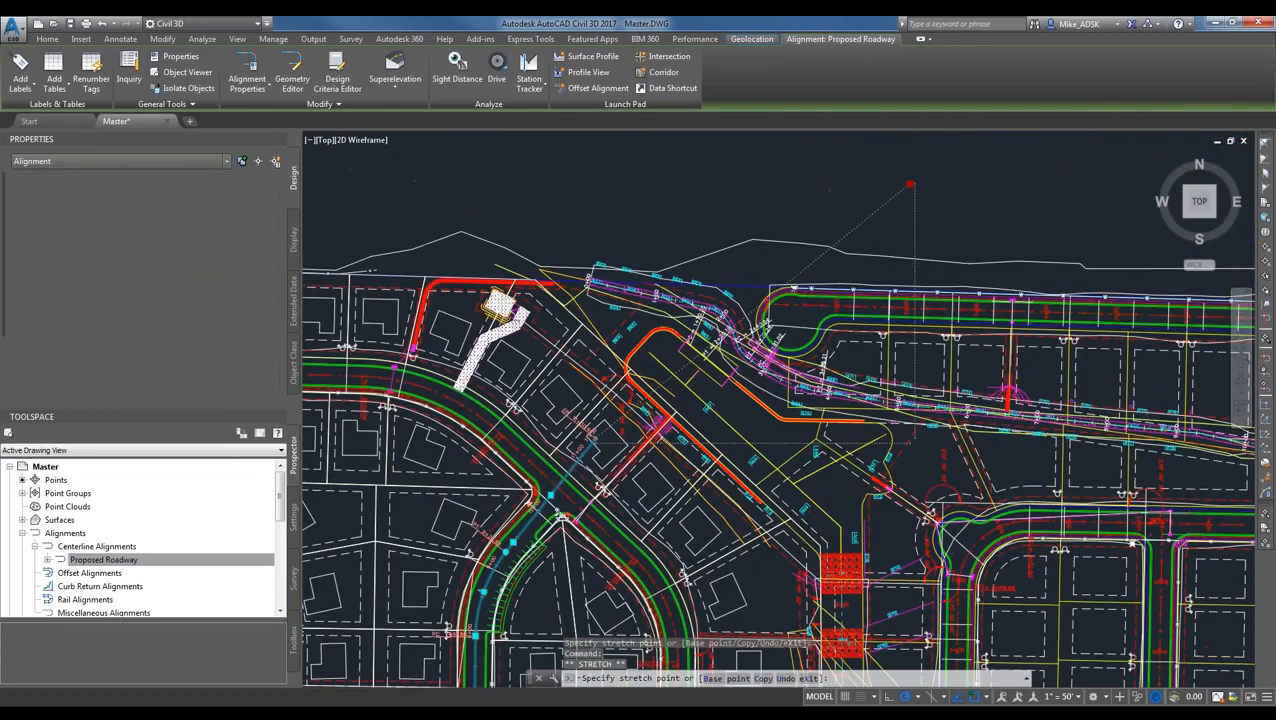
middle_drag(918, 184, 891, 299)
scroll(891, 299, up, 10)
scroll(769, 342, down, 2)
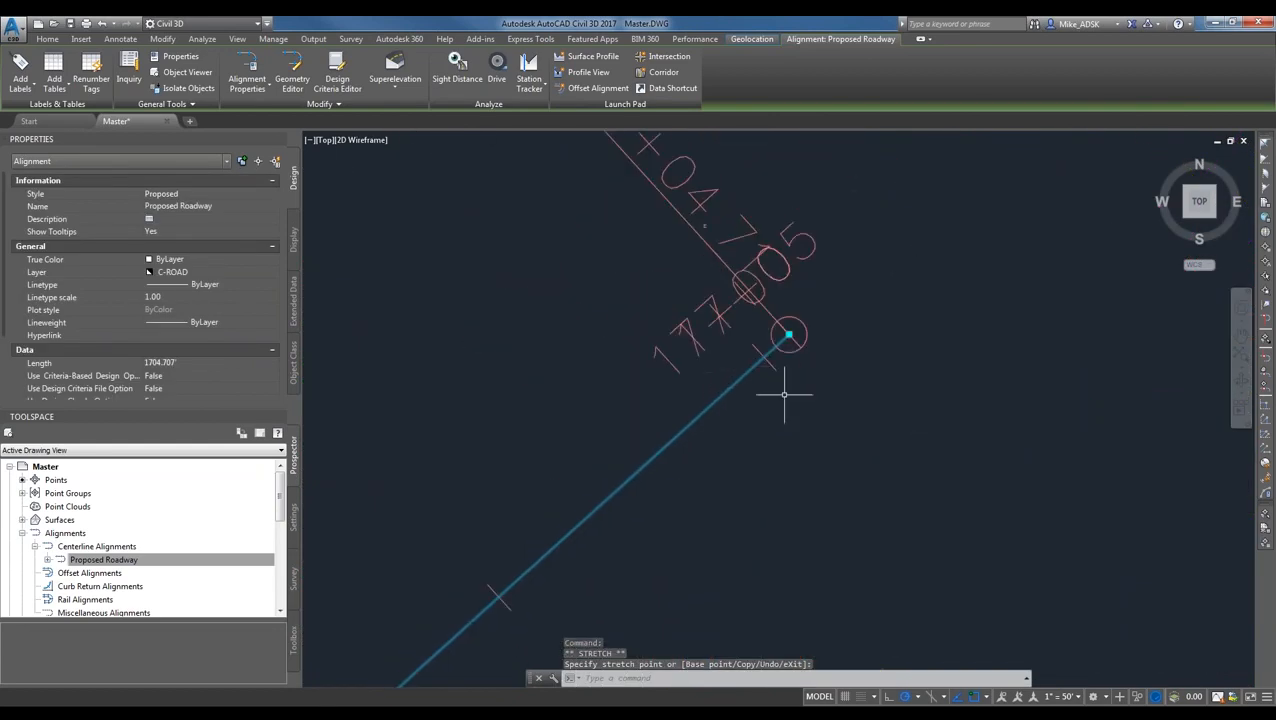
- Check the active object snaps and stretch the alignment's end point back onto the crossing road's centerline at about station 10+42
click(789, 336)
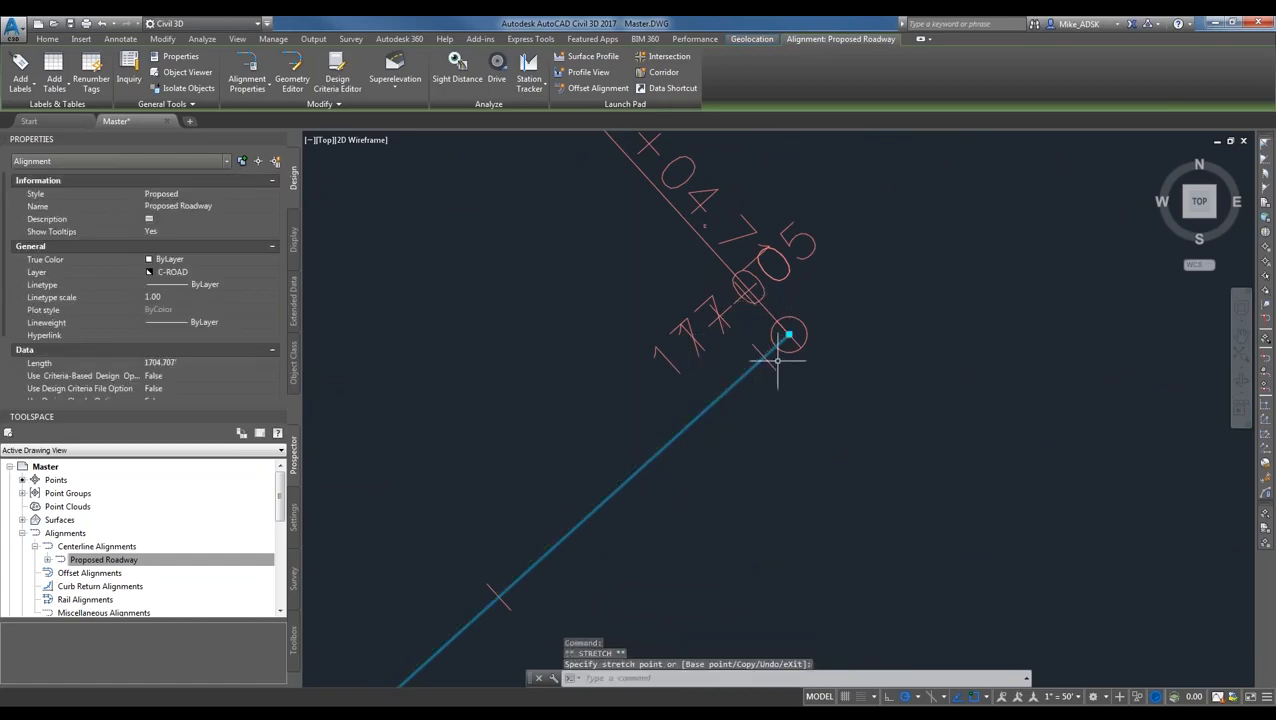
scroll(789, 300, down, 3)
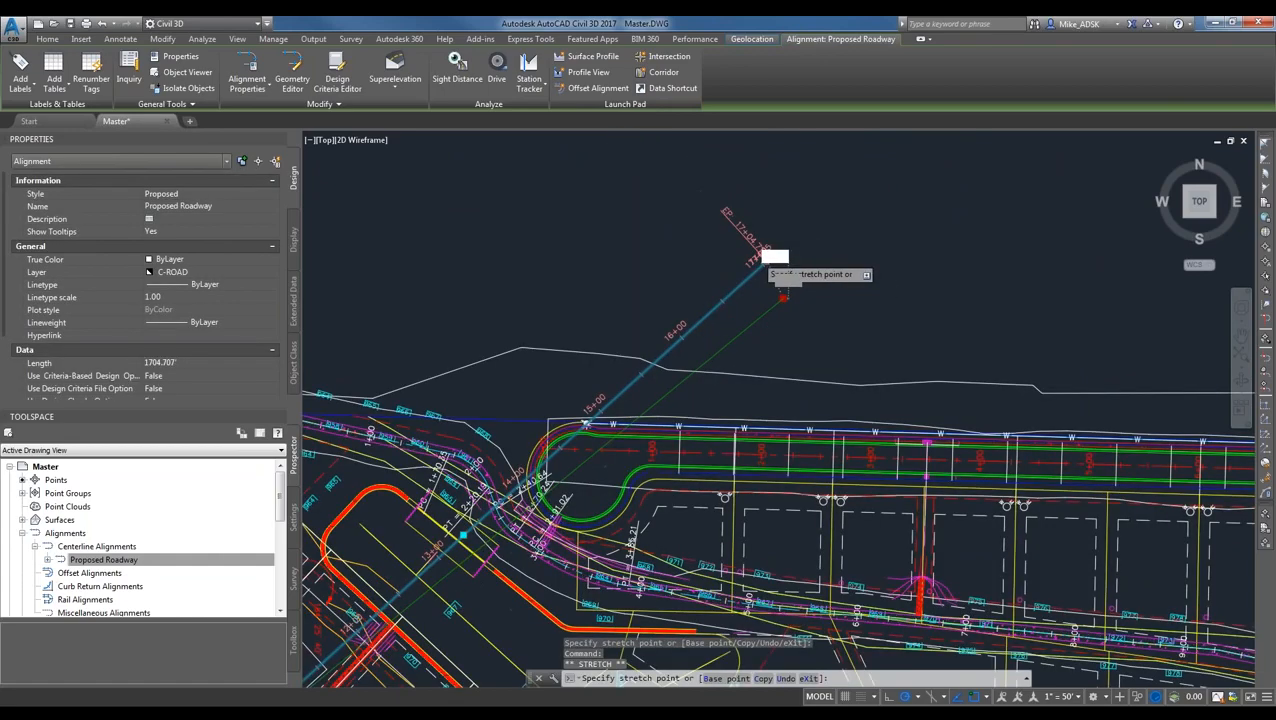
scroll(630, 400, up, 12)
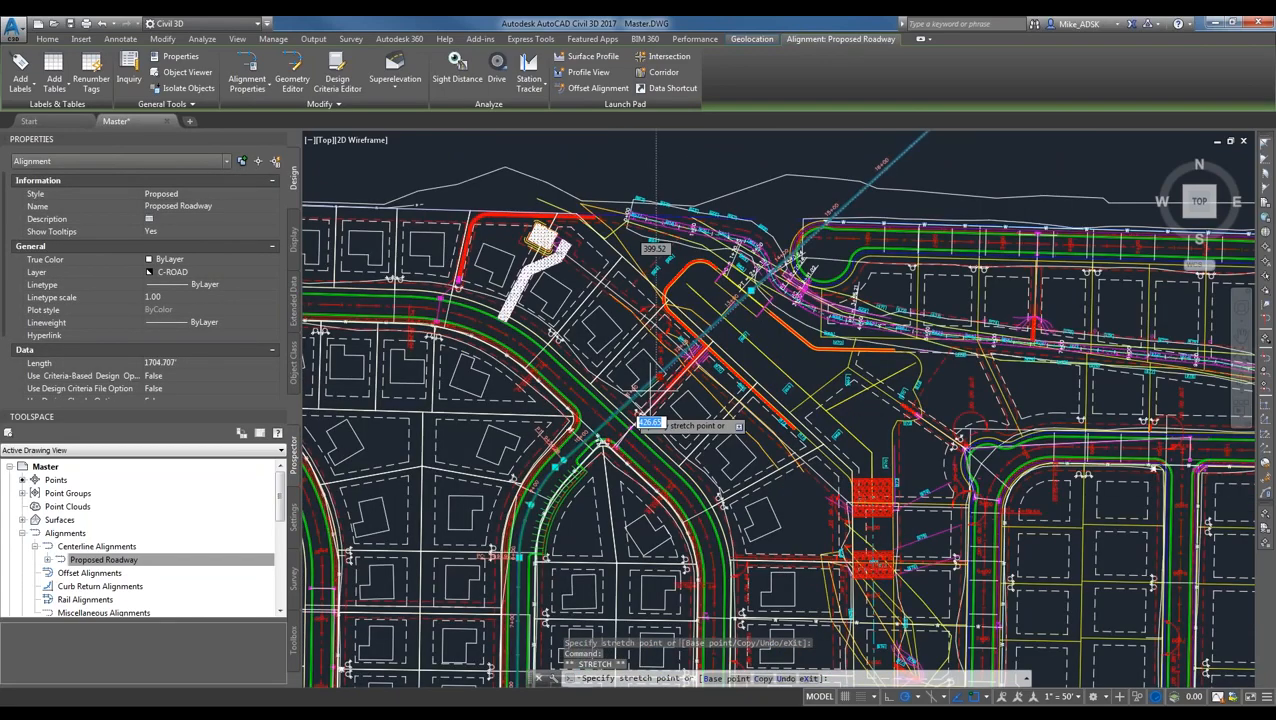
click(985, 697)
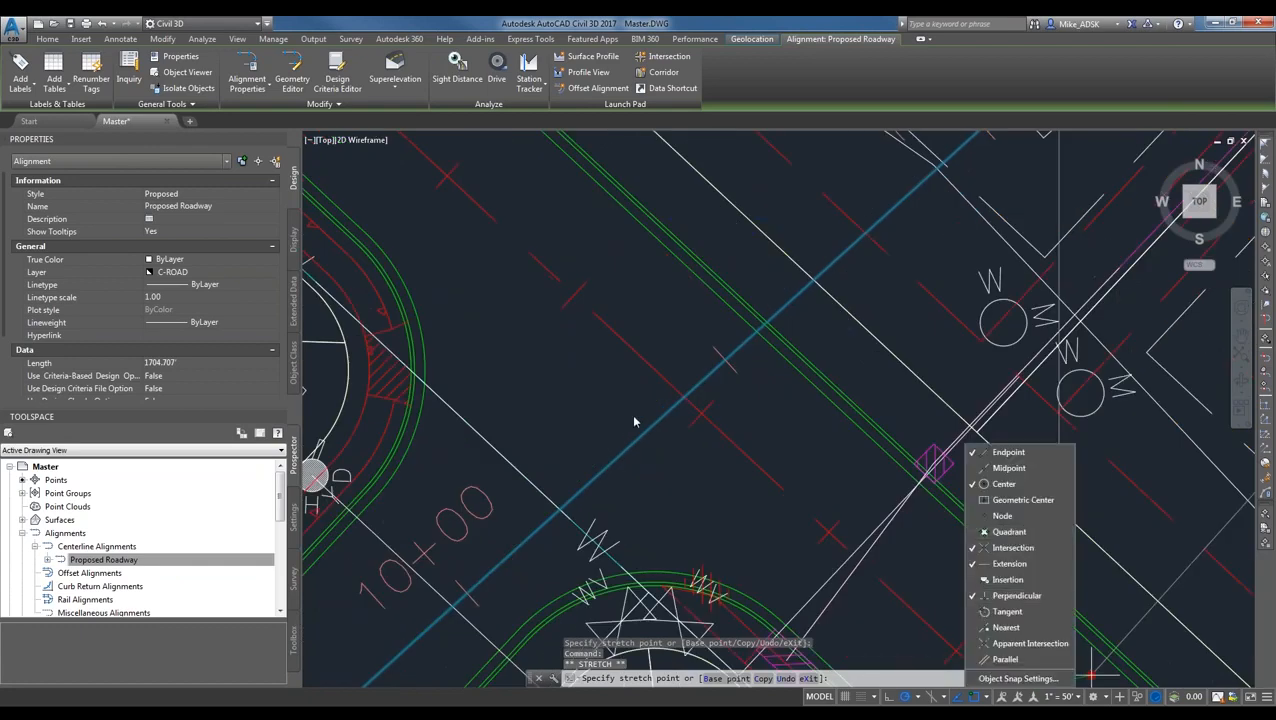
click(978, 697)
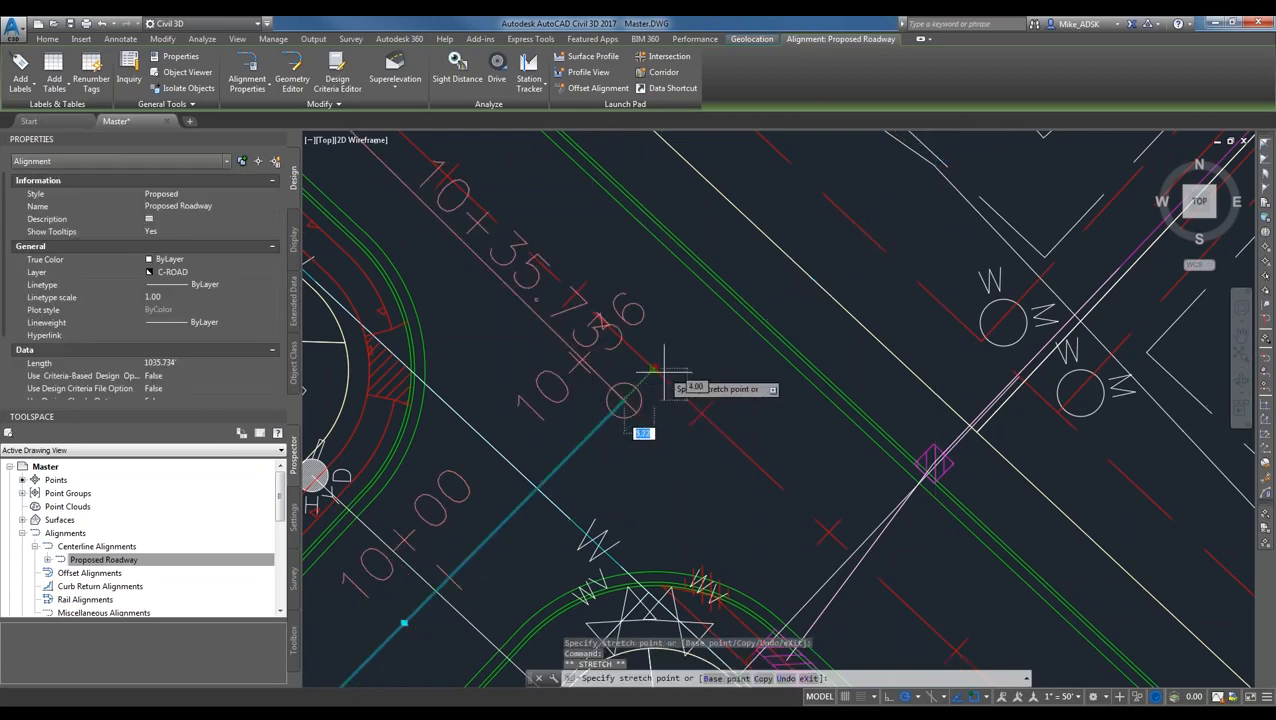
key(Escape)
- Review the Proposed Roadway alignment from its end at the crossing road to McCracken Road within the whole subdivision layout
scroll(628, 418, down, 2)
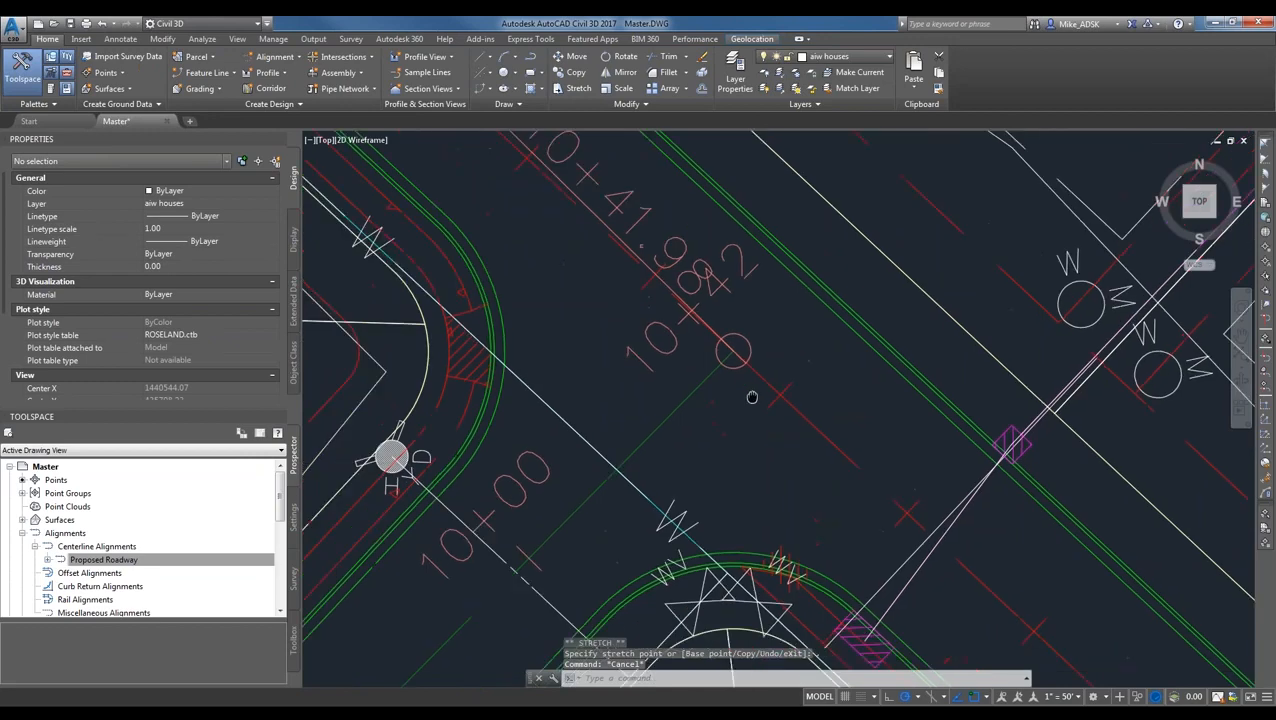
scroll(716, 410, down, 1)
scroll(716, 410, down, 2)
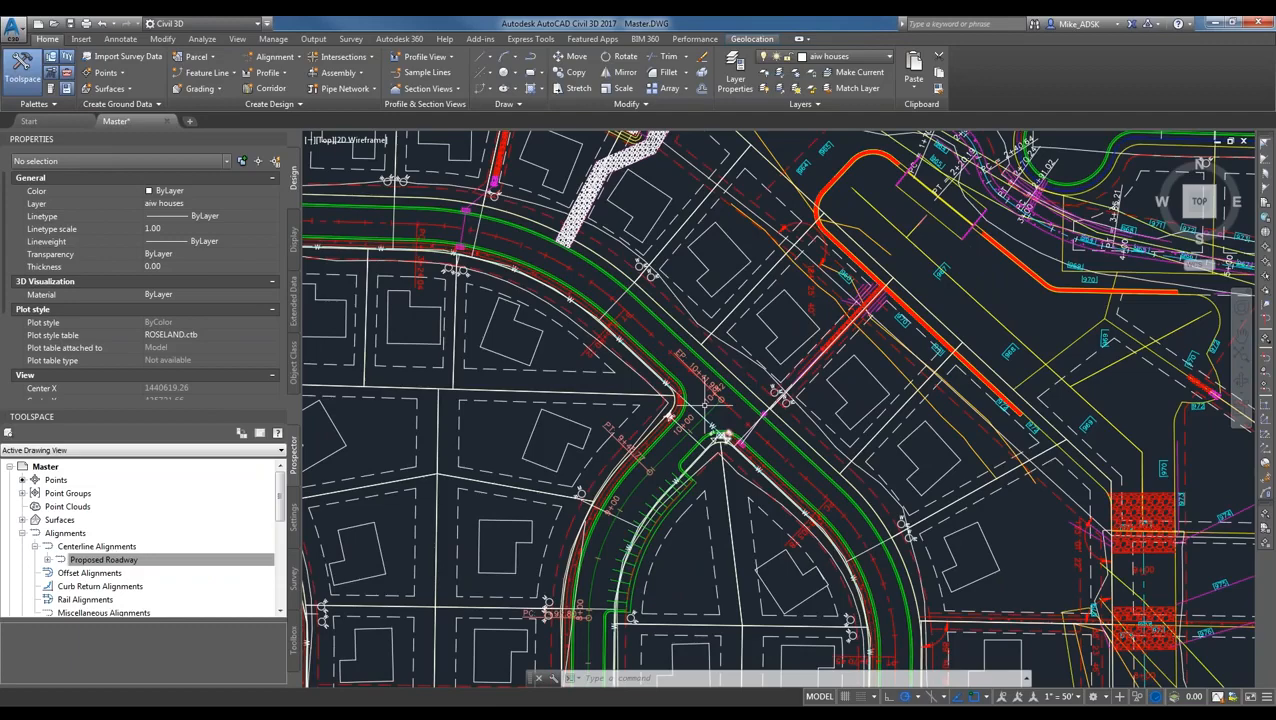
scroll(706, 404, down, 3)
scroll(706, 404, down, 2)
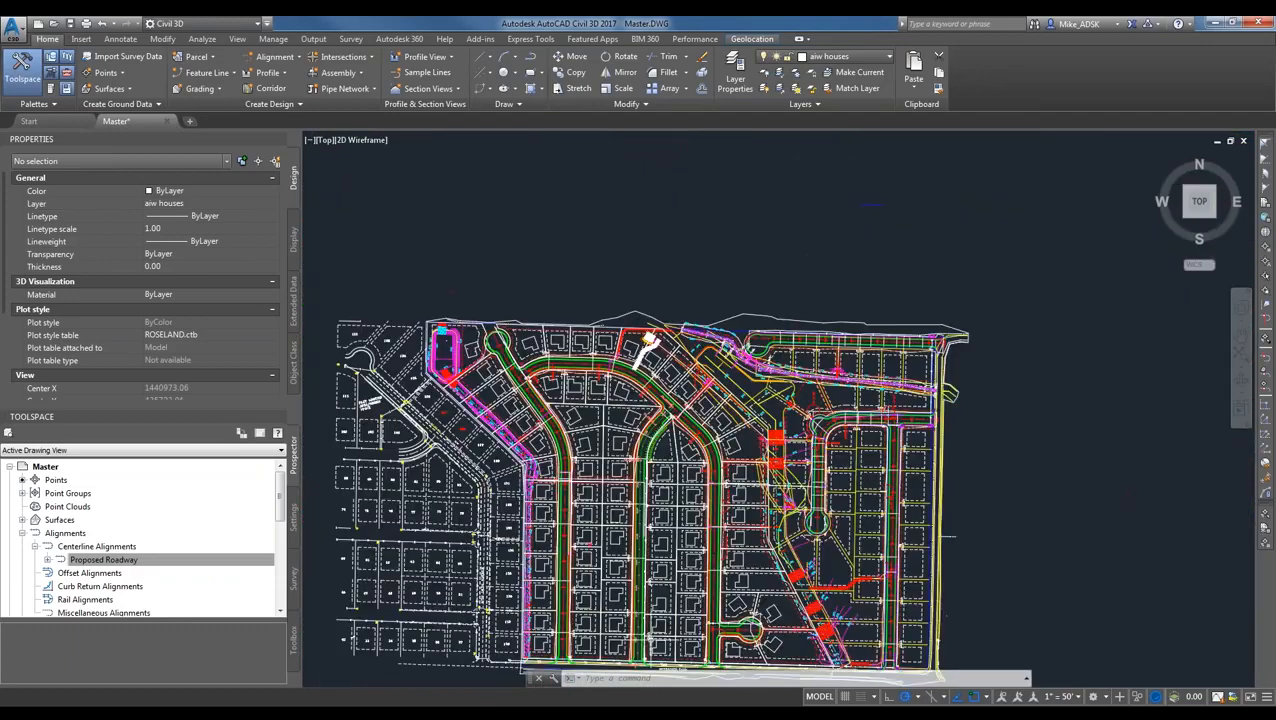
scroll(657, 553, up, 2)
middle_drag(657, 553, 661, 335)
scroll(661, 330, up, 2)
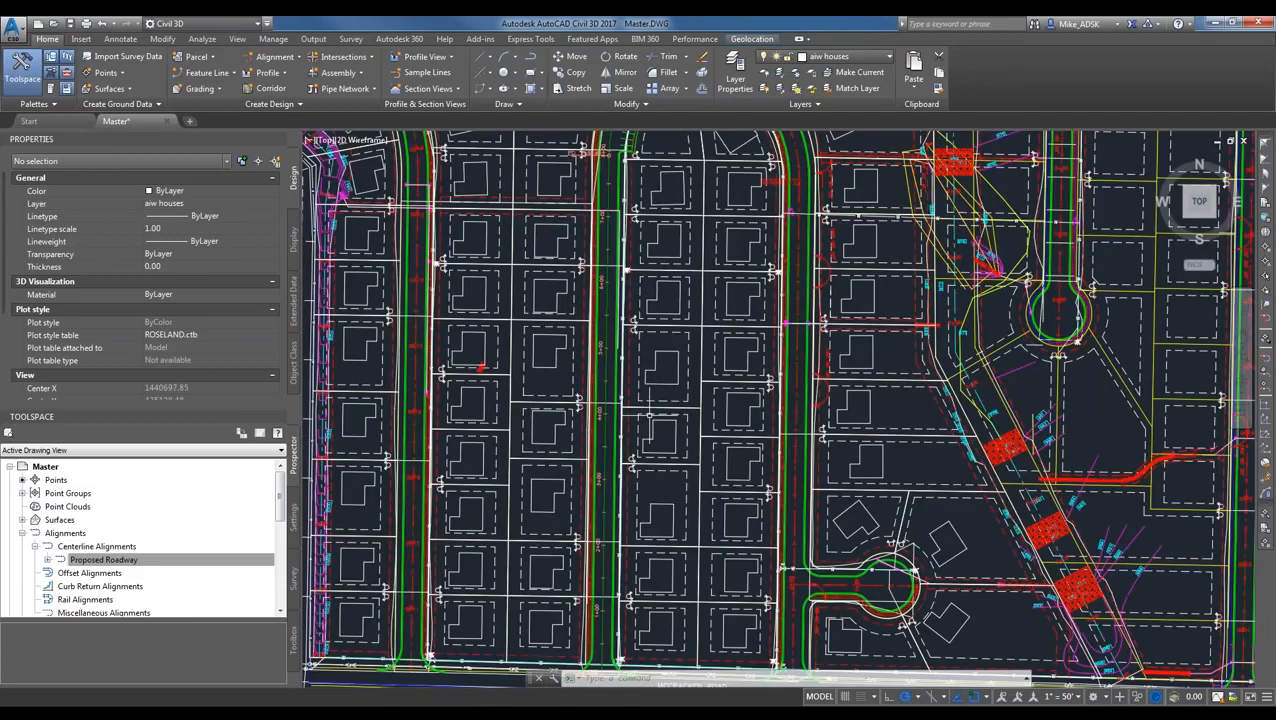
scroll(649, 414, down, 2)
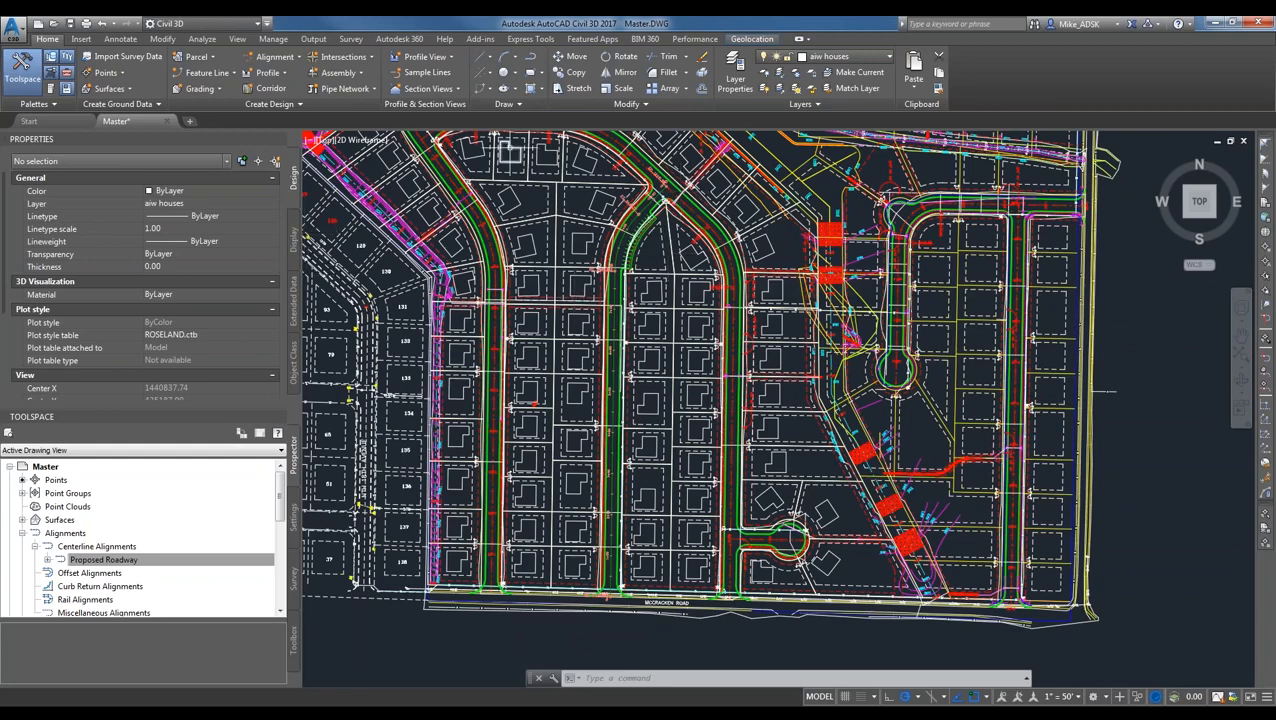
scroll(687, 417, down, 2)
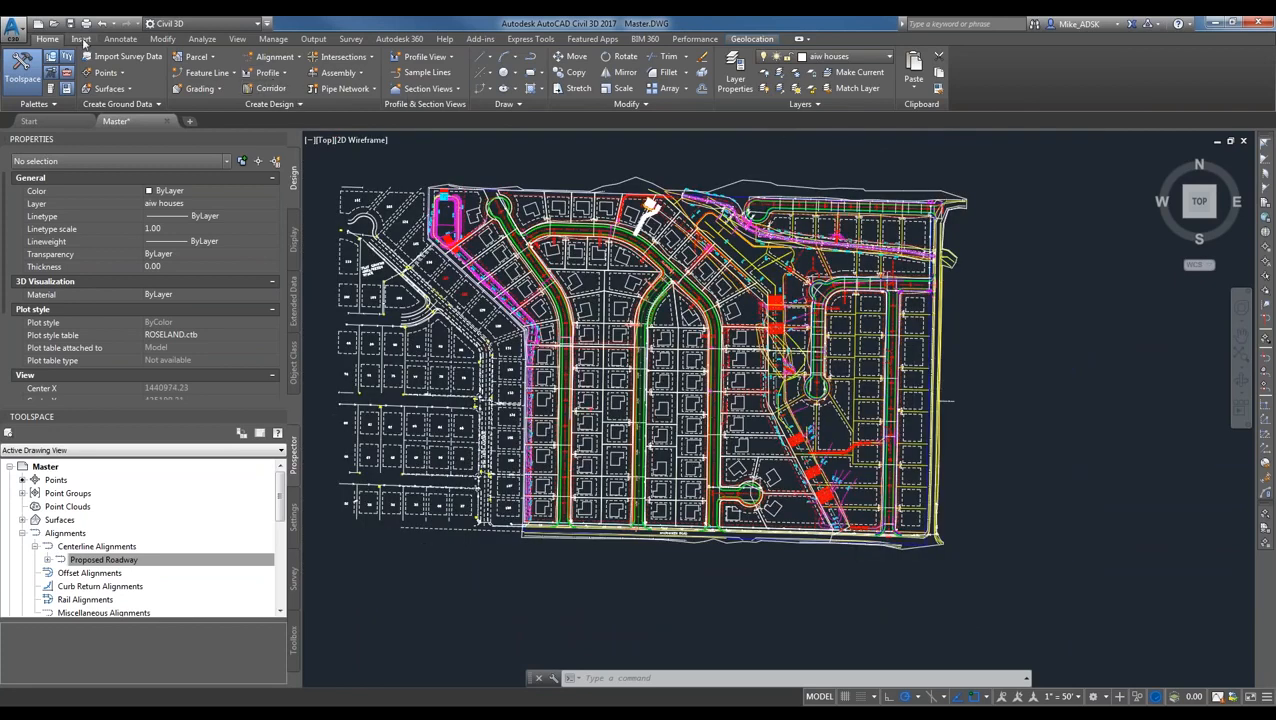
- Start a surface profile for the Proposed Roadway alignment and add the EG surface, sampled from 0+00.00' to 10+41.98'
click(276, 74)
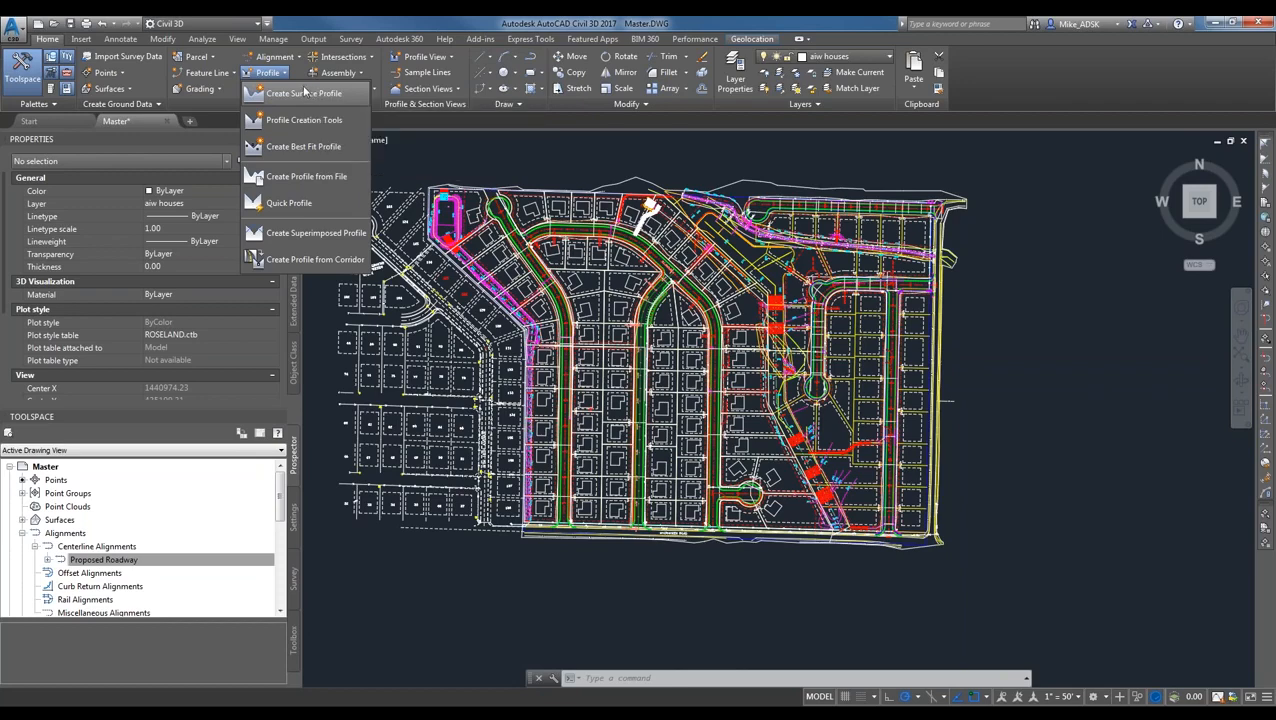
click(304, 93)
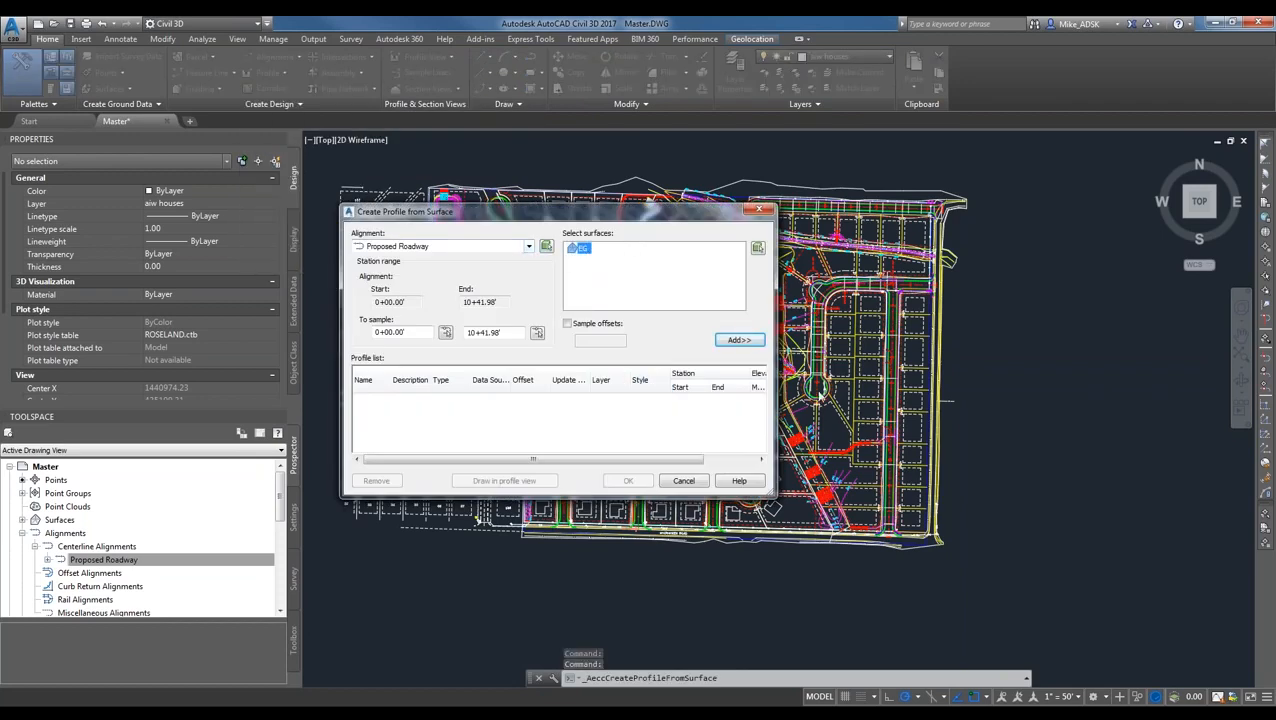
drag(585, 214, 597, 188)
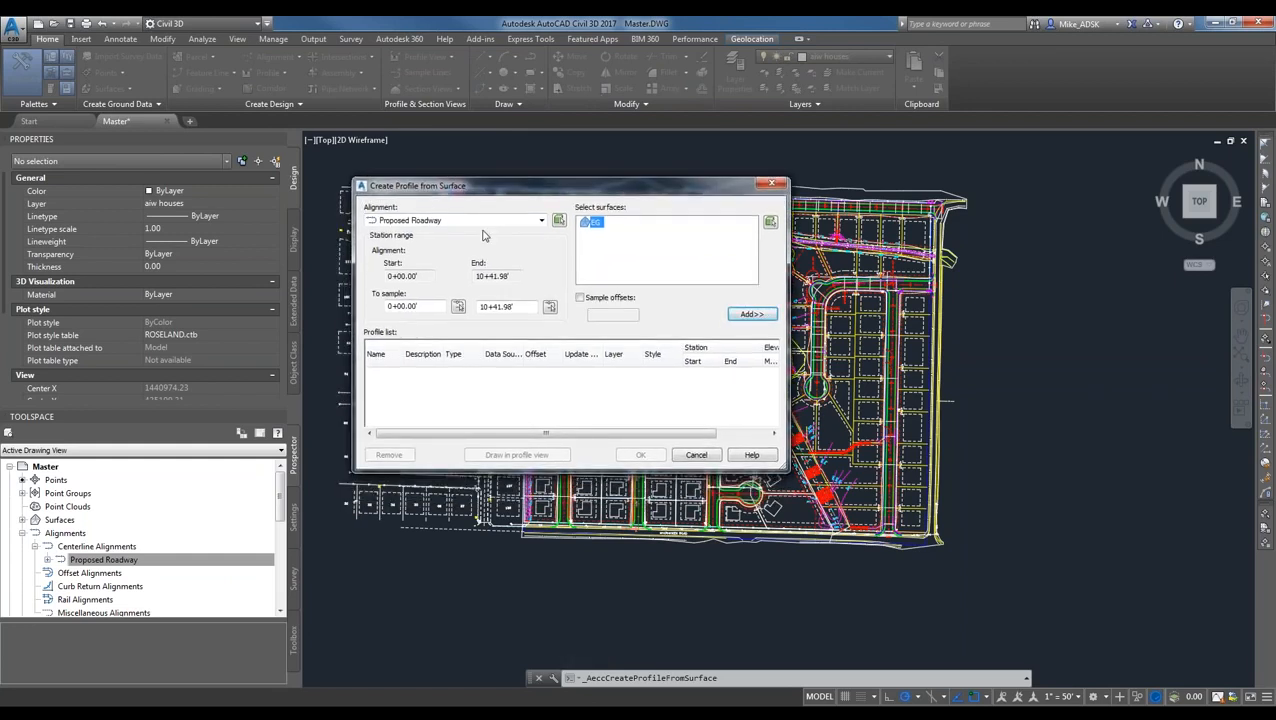
click(427, 221)
click(448, 221)
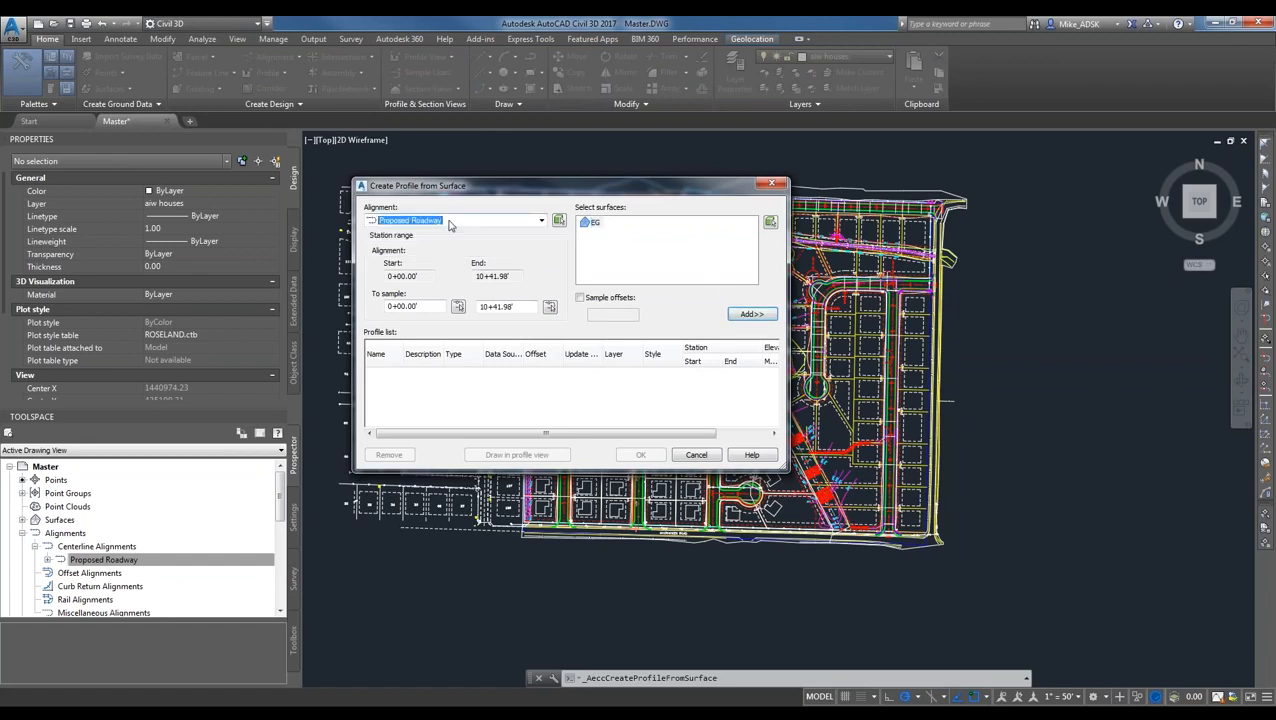
click(593, 222)
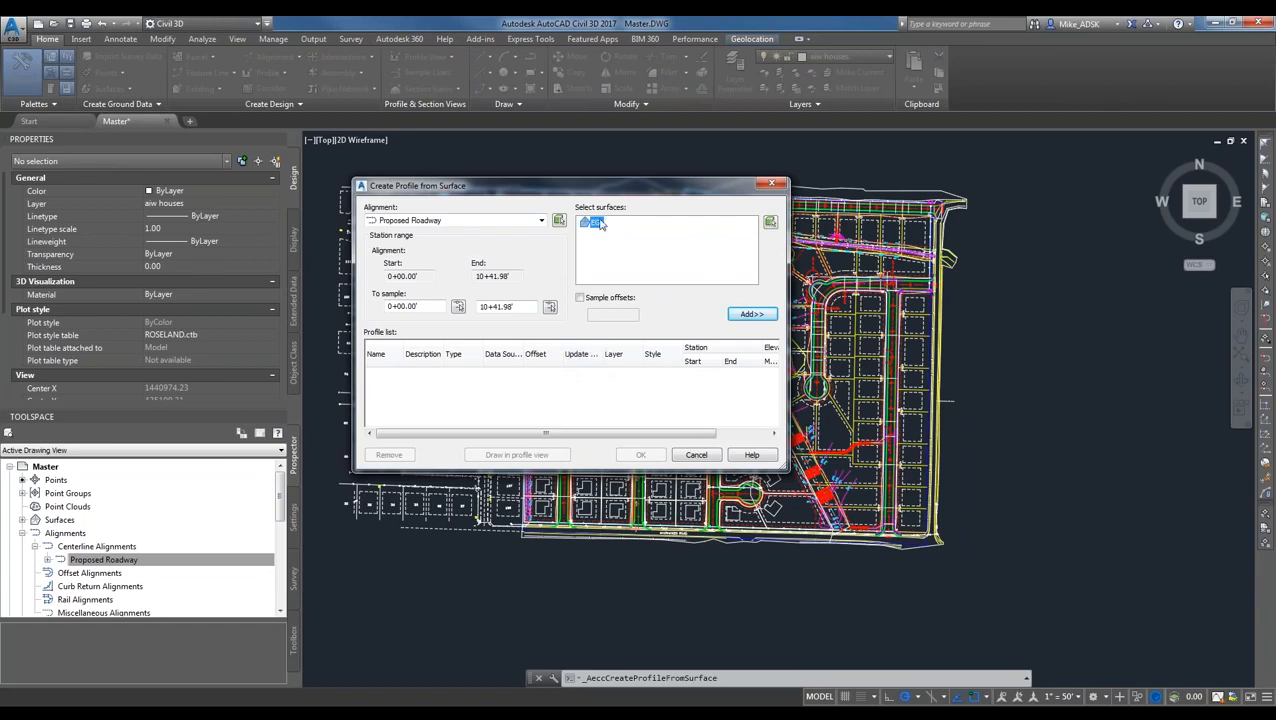
click(752, 315)
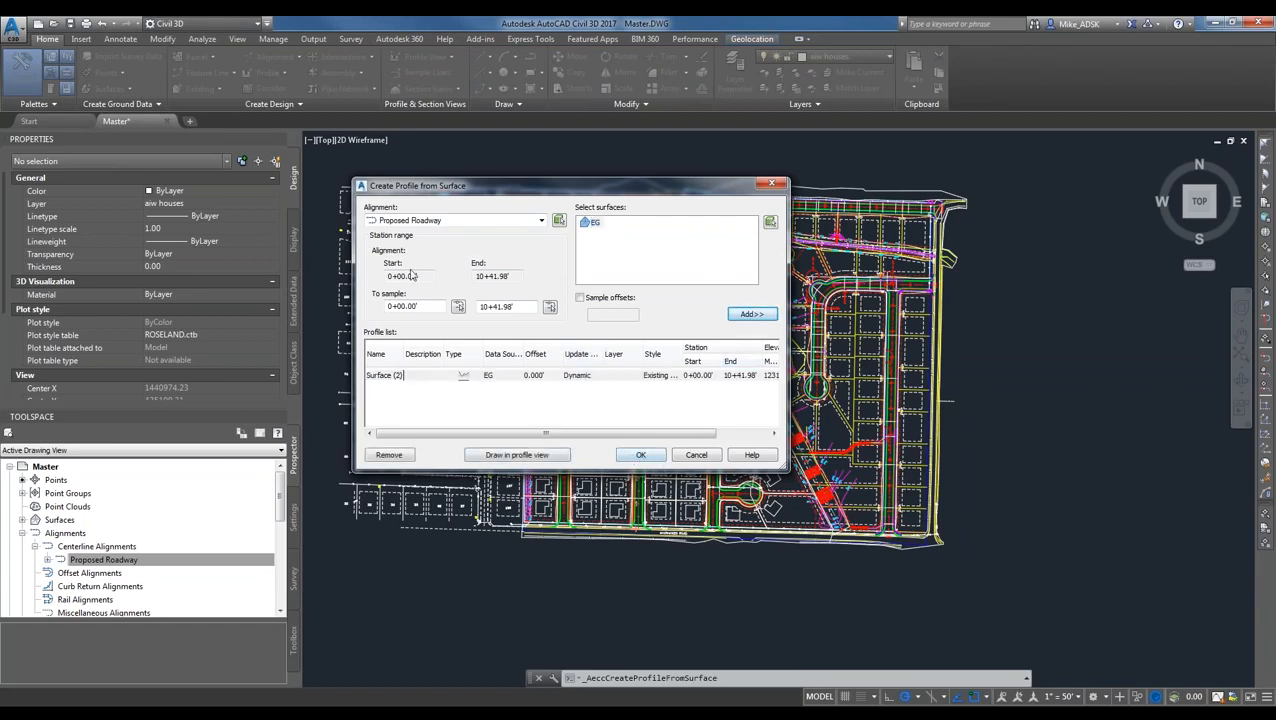
- Set up a profile view for Proposed Roadway, keeping the Major Grids and HGP style, automatic station range and automatic height
click(497, 457)
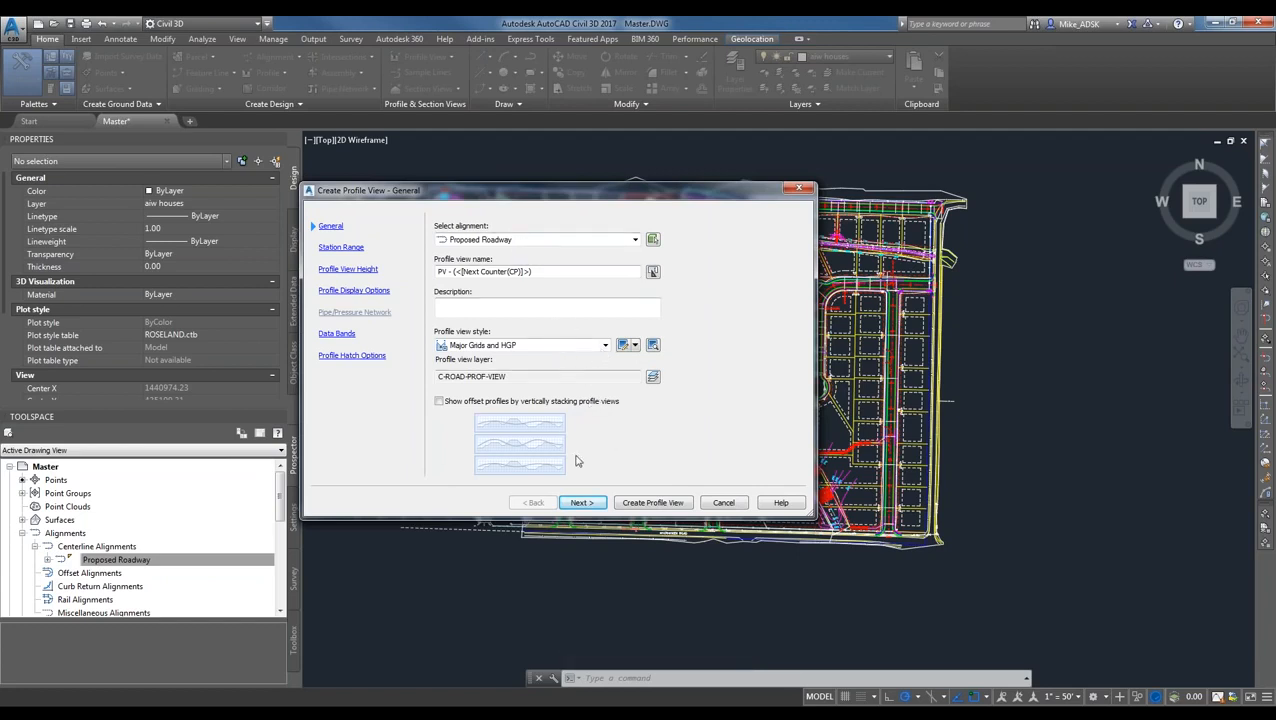
click(572, 503)
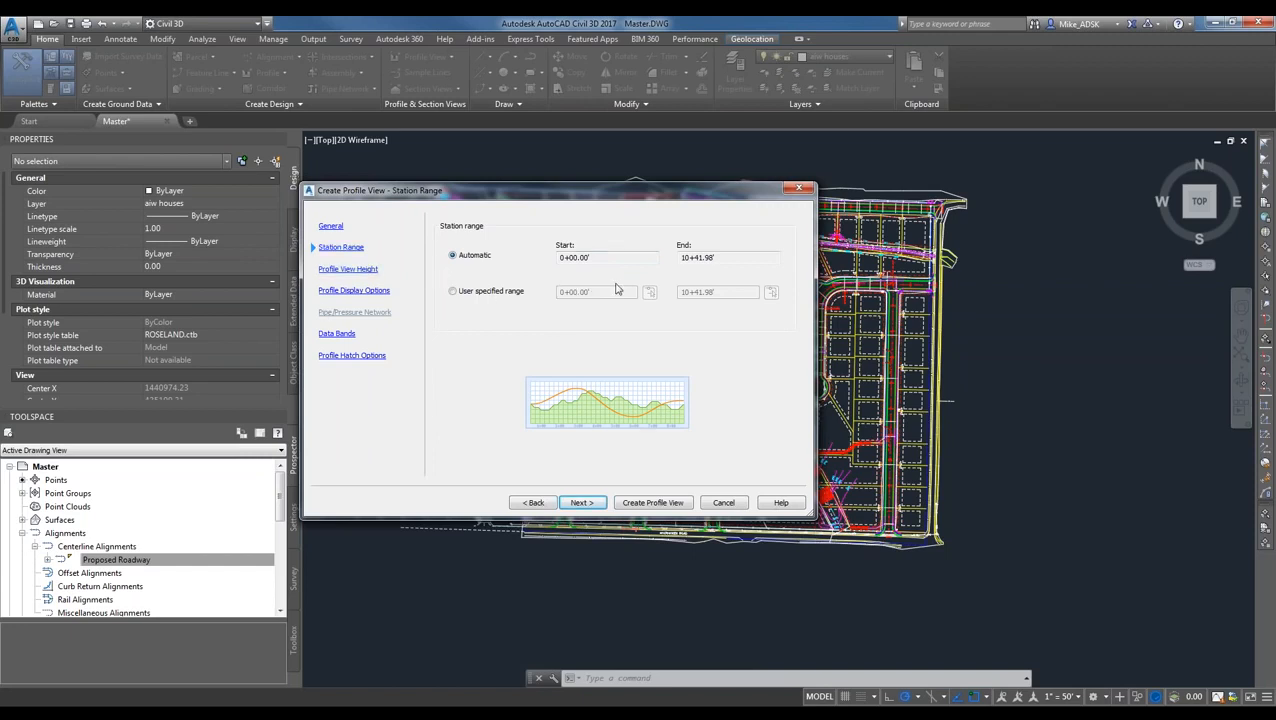
click(598, 502)
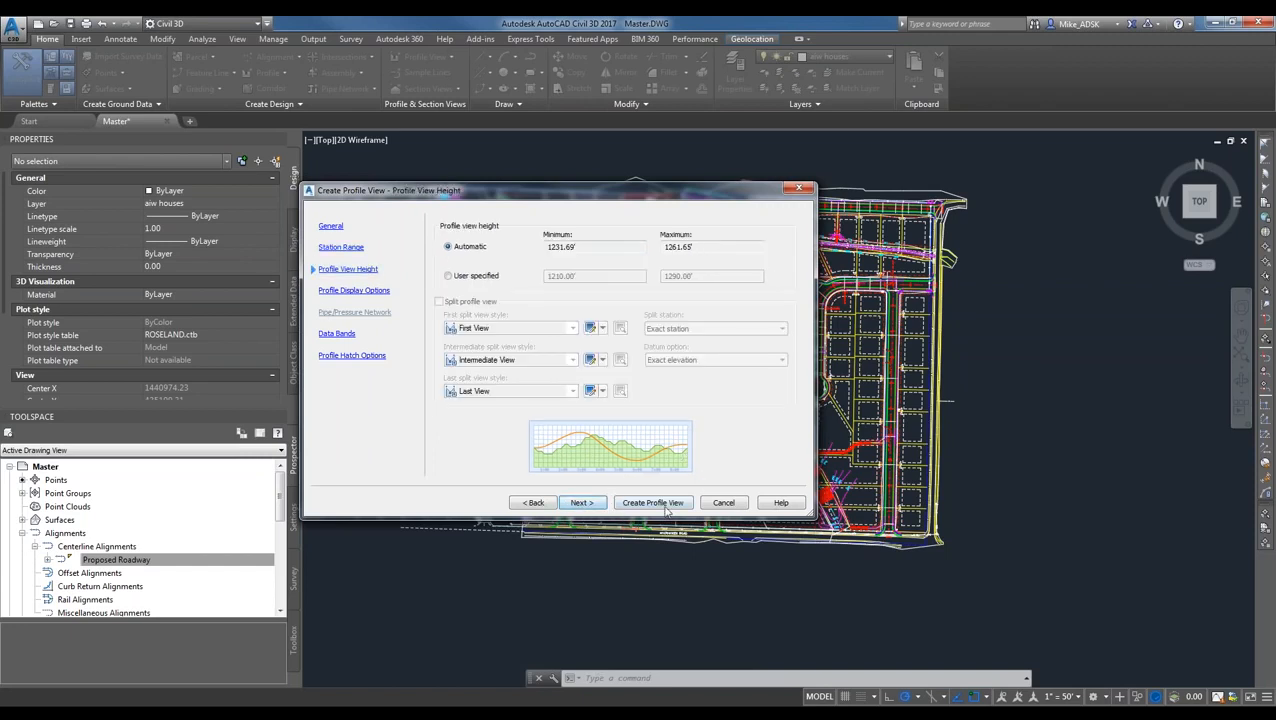
click(586, 503)
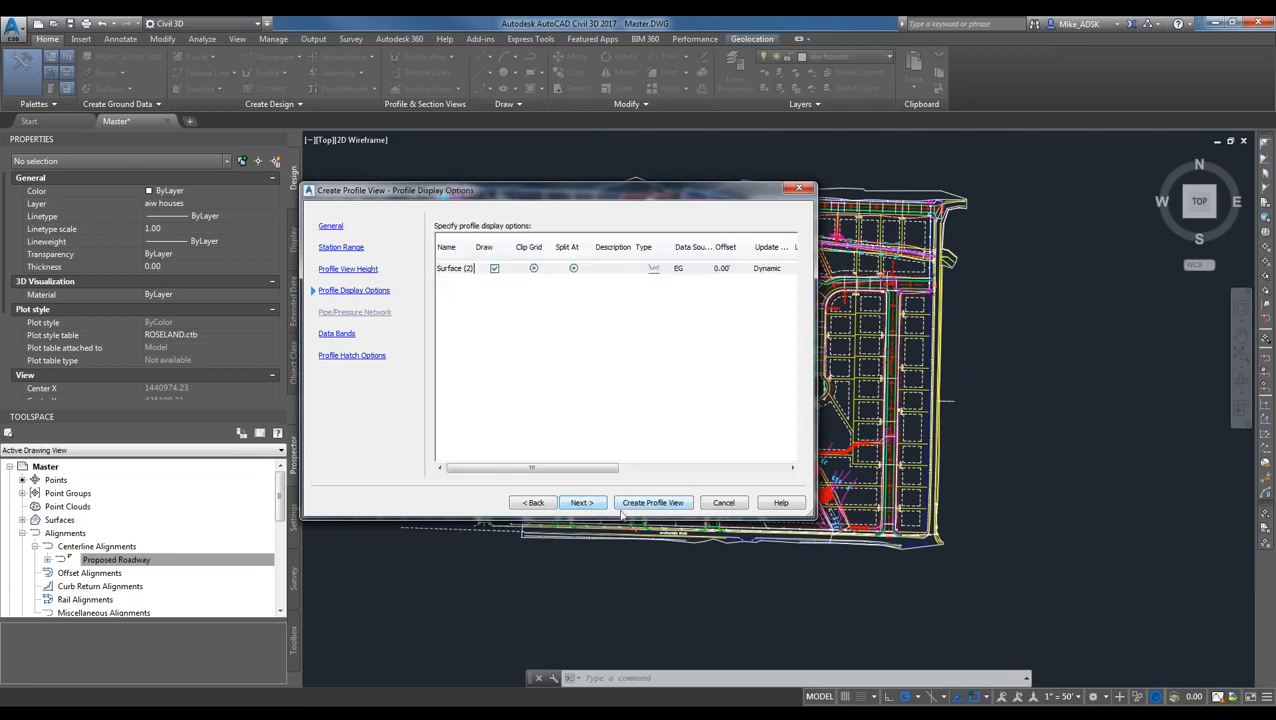
click(600, 506)
click(590, 507)
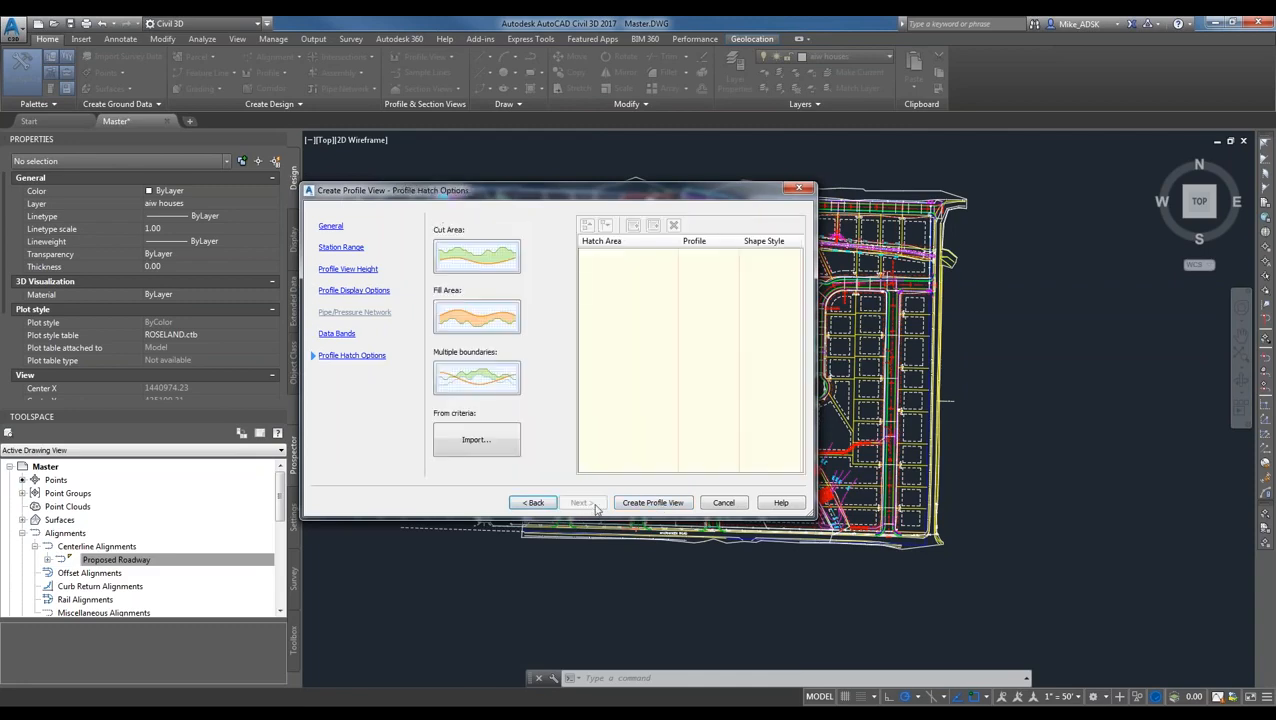
- Create the profile view and place its origin in the empty area northeast of the subdivision layout
click(672, 511)
scroll(954, 424, down, 5)
middle_drag(970, 409, 573, 420)
click(706, 325)
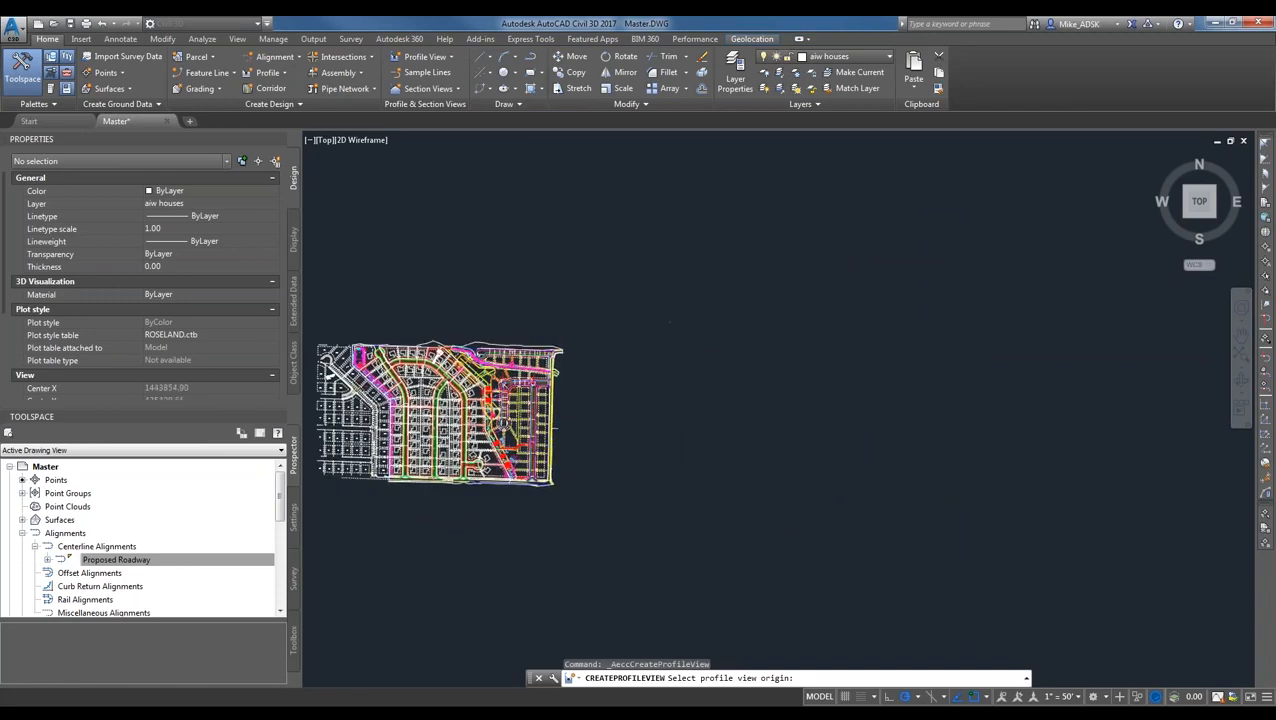
scroll(760, 300, up, 2)
scroll(793, 339, up, 2)
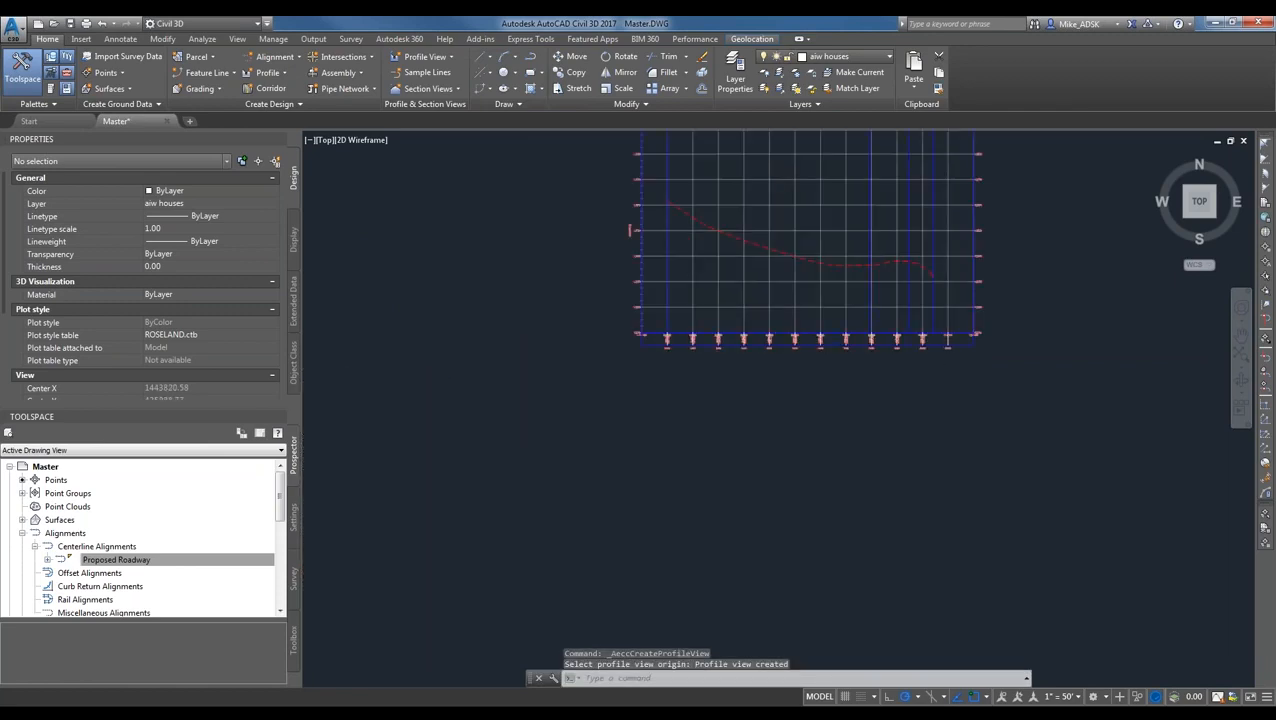
- Examine the existing-ground line, grid, title and station labels of the Proposed Roadway profile view
scroll(688, 214, up, 4)
mouse_move(819, 263)
middle_down()
mouse_move(752, 329)
mouse_move(683, 433)
middle_up()
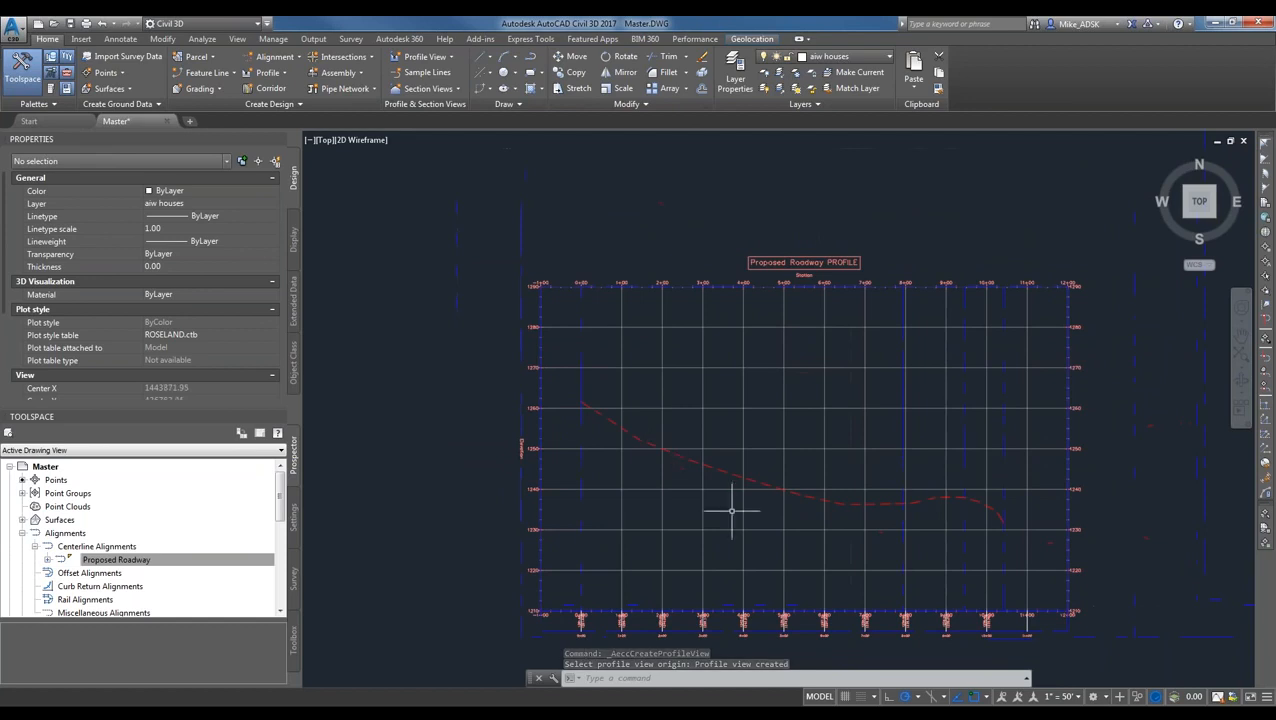
scroll(735, 490, up, 1)
middle_drag(723, 340, 576, 428)
scroll(869, 199, up, 4)
scroll(749, 265, down, 7)
scroll(728, 291, up, 2)
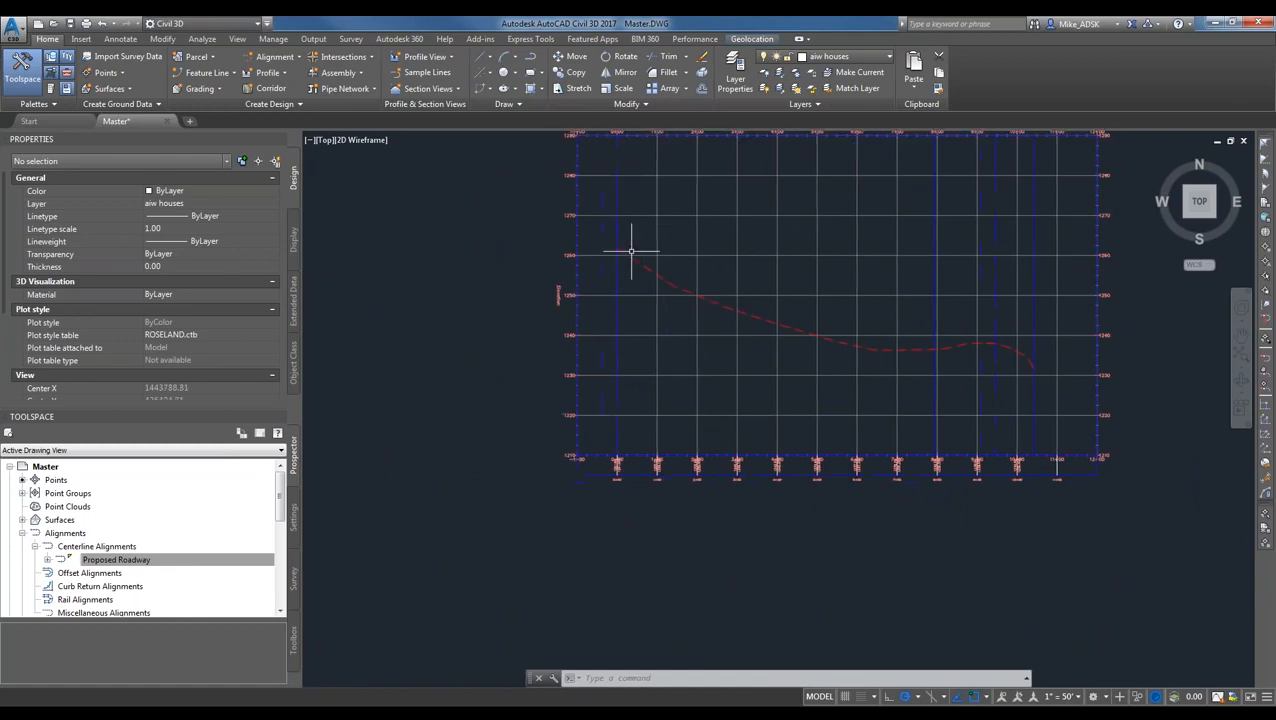
scroll(618, 248, up, 4)
scroll(612, 341, down, 6)
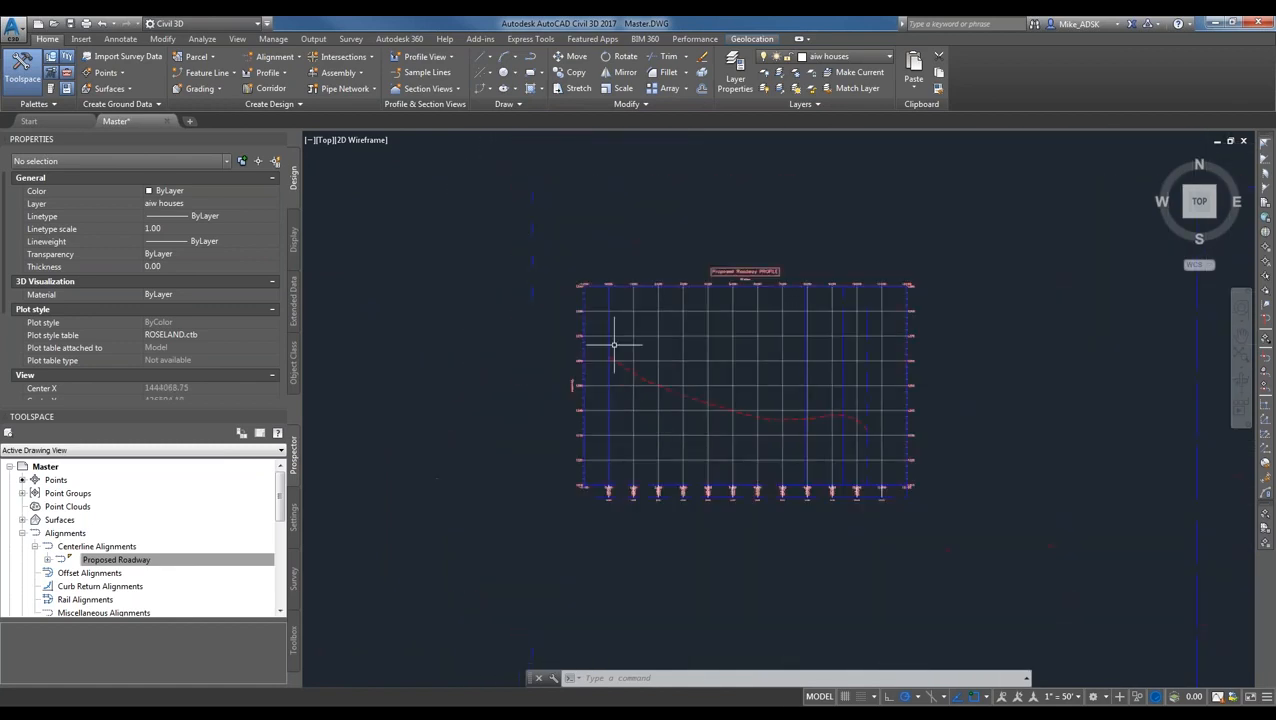
scroll(612, 347, up, 2)
scroll(617, 352, down, 3)
scroll(635, 318, up, 3)
middle_drag(635, 316, 747, 341)
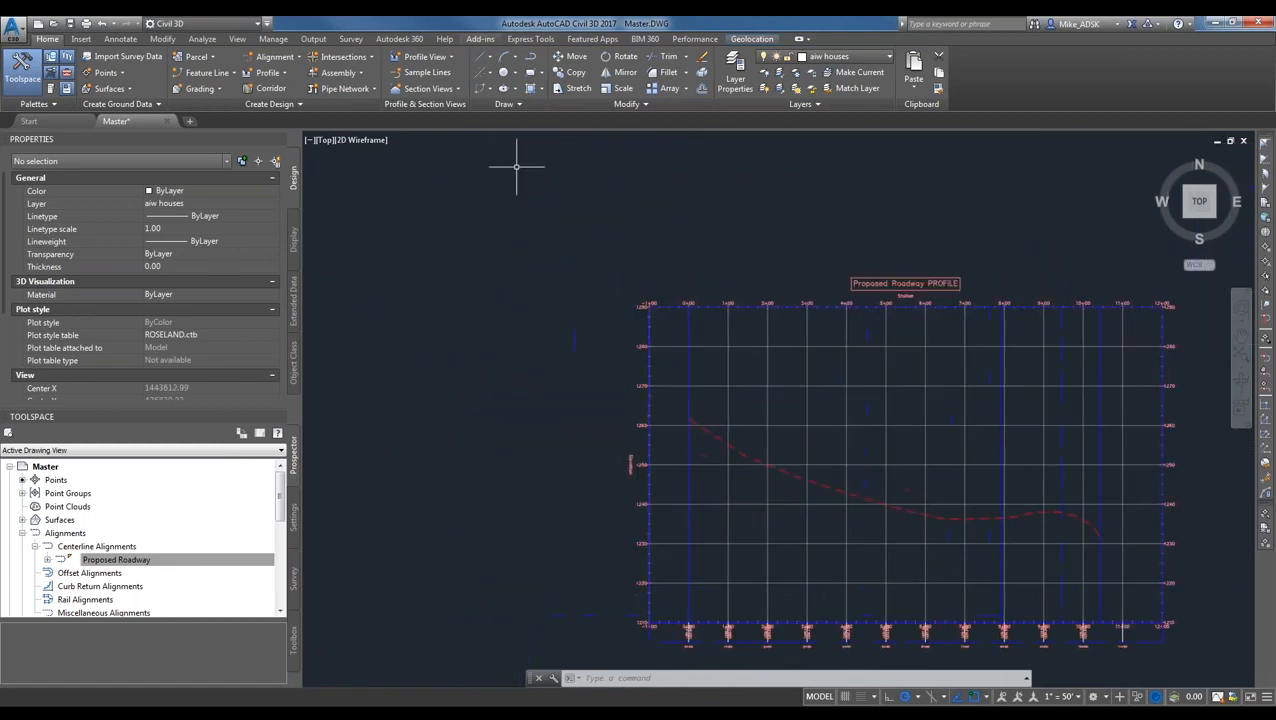
- Split the drawing area into two vertical viewports and show the alignment's 0+00 start at McCracken Road in one of them
click(237, 38)
click(529, 82)
click(557, 133)
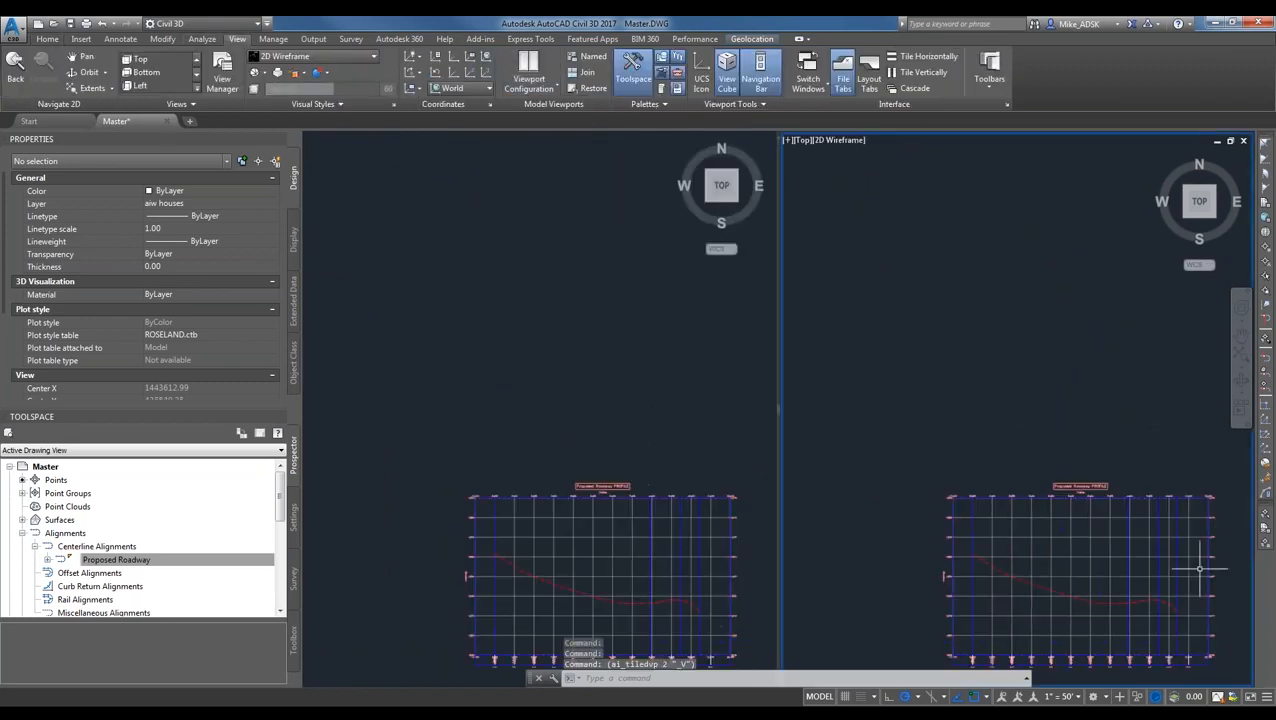
scroll(598, 342, down, 9)
scroll(548, 396, up, 9)
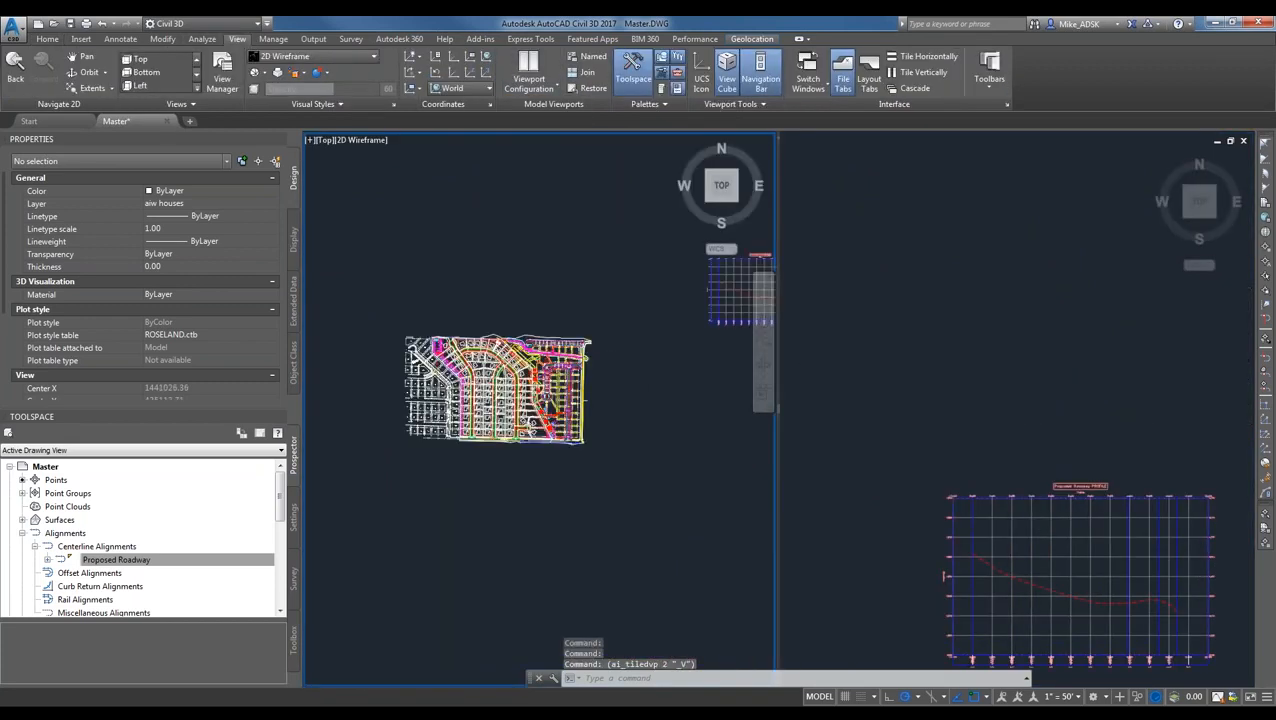
scroll(451, 495, up, 4)
middle_drag(451, 495, 611, 469)
scroll(541, 480, up, 7)
middle_drag(547, 524, 555, 485)
- Compare the profile's station and elevation labels from 0+00 onward with the alignment's start in plan
click(958, 372)
scroll(937, 581, up, 8)
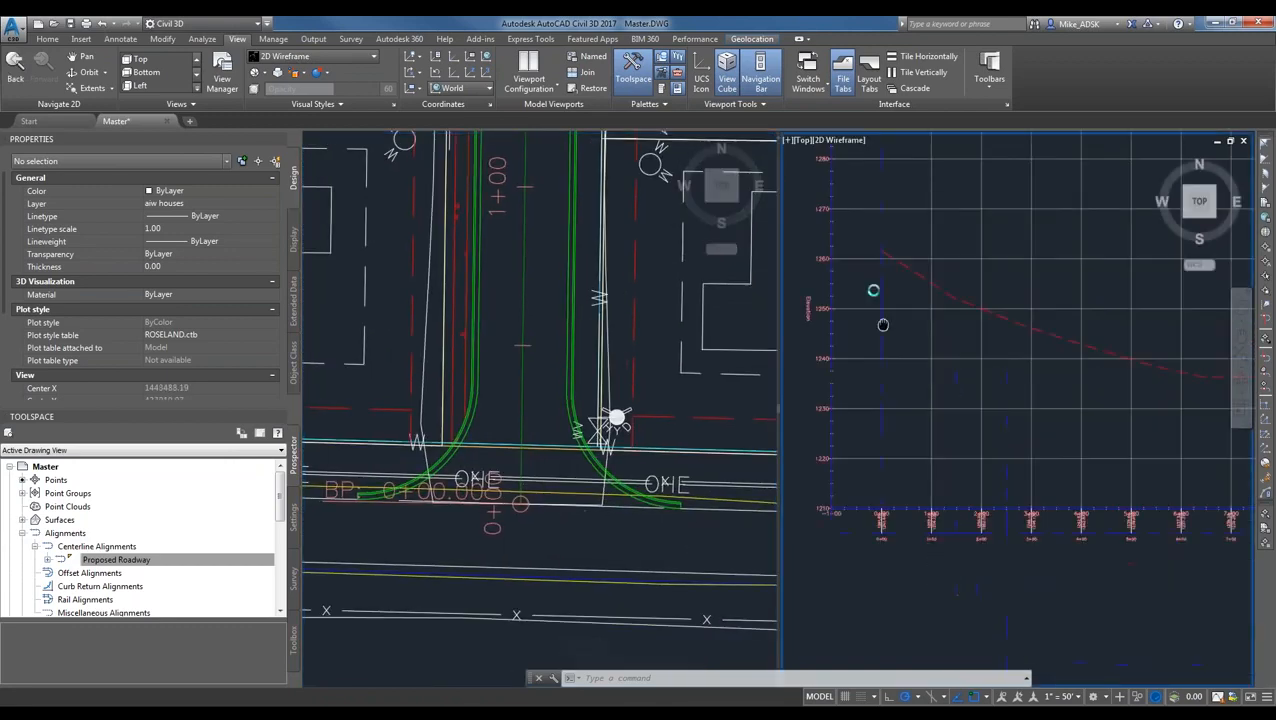
scroll(879, 585, up, 4)
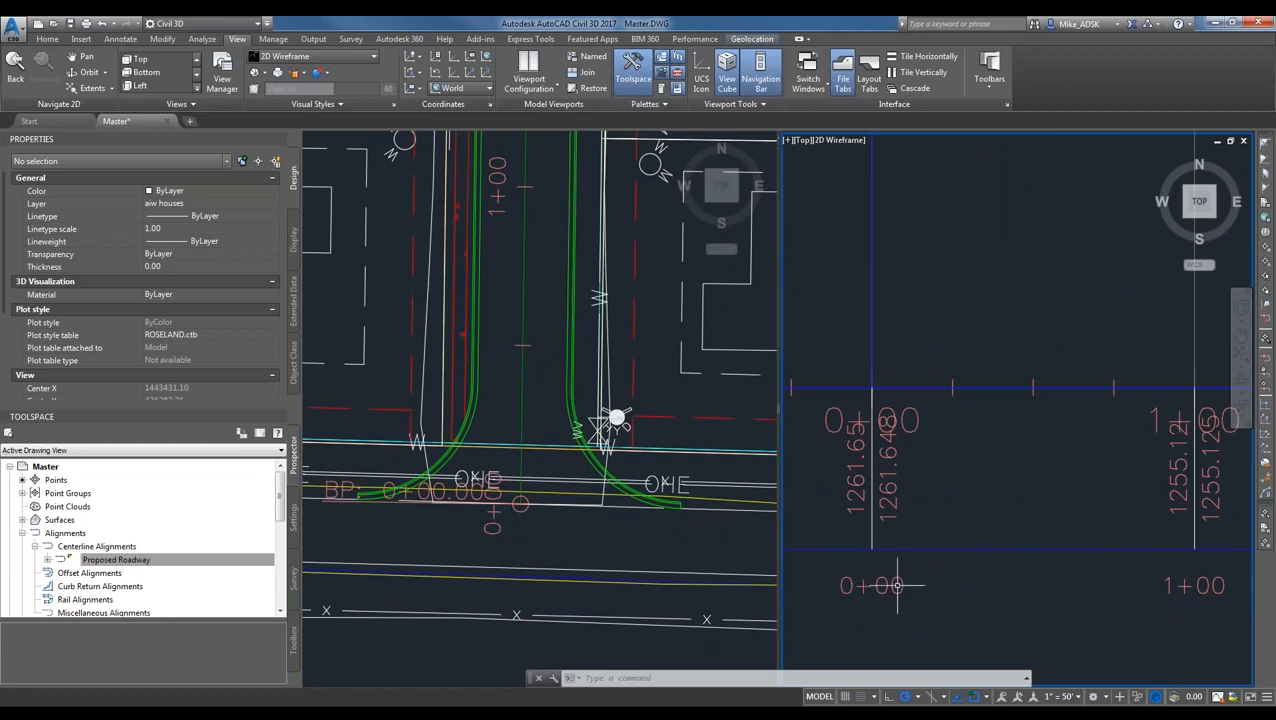
scroll(933, 433, down, 3)
scroll(933, 433, down, 5)
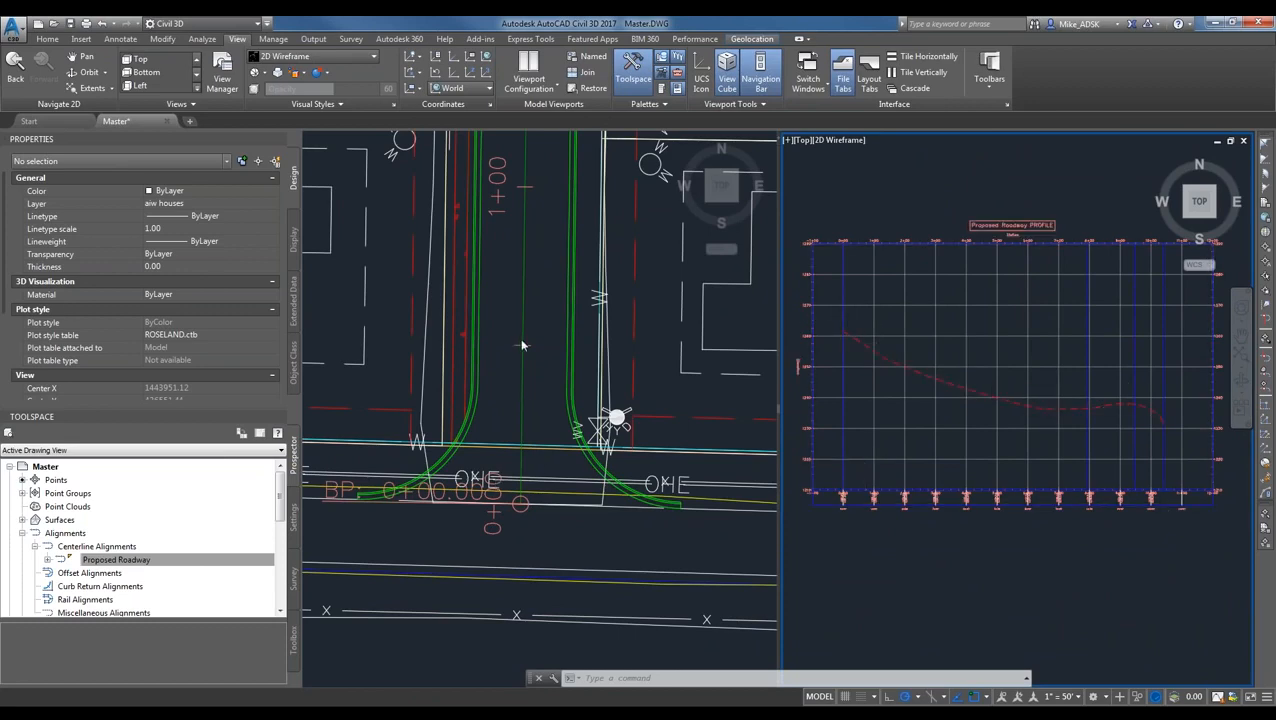
click(542, 322)
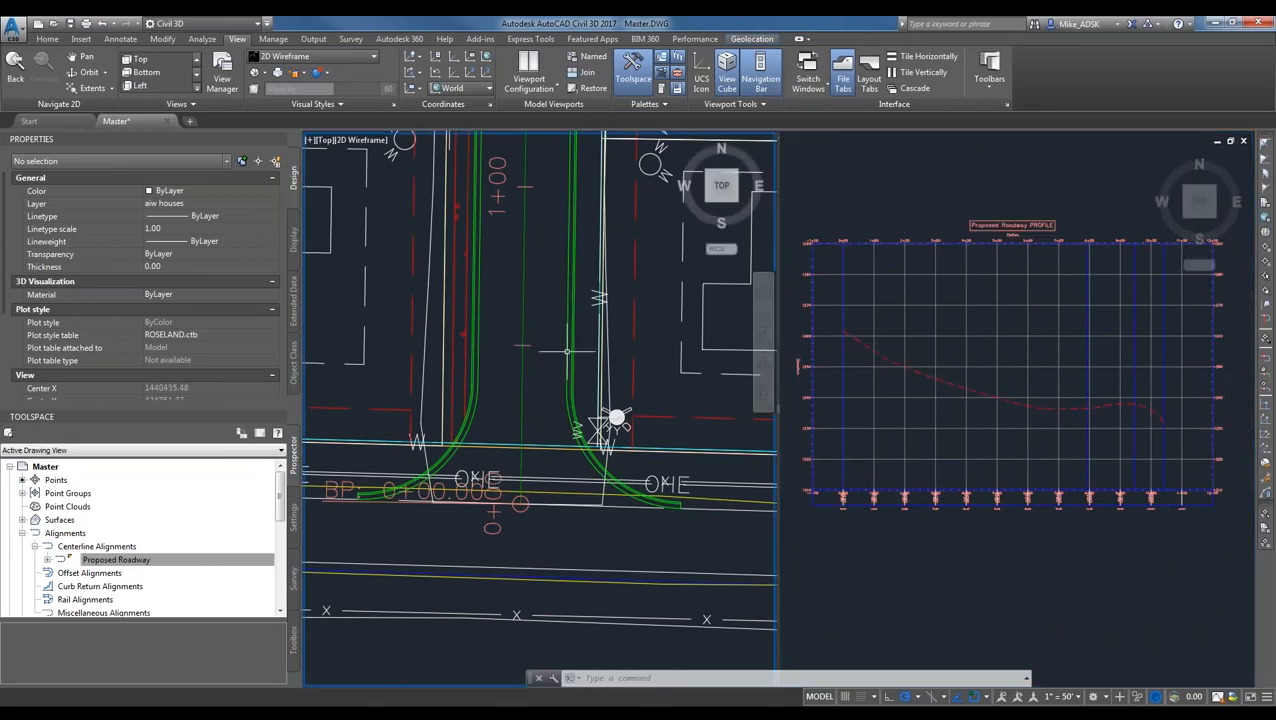
scroll(542, 322, down, 5)
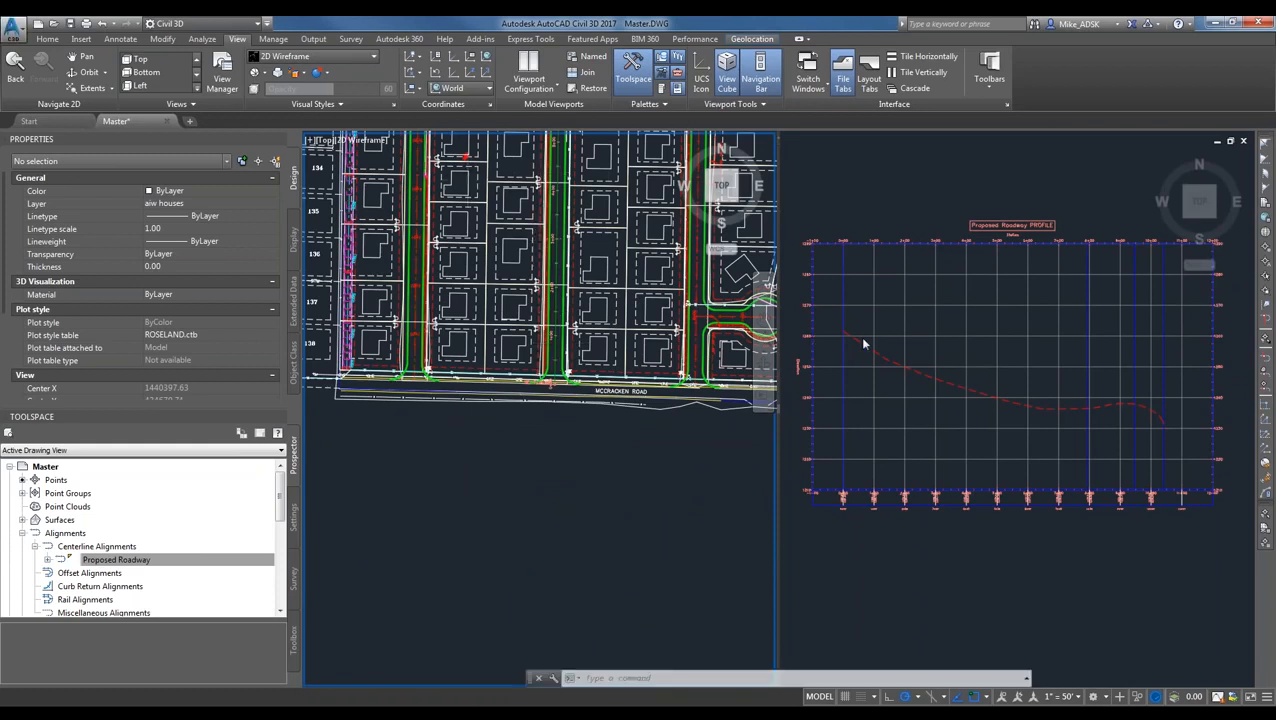
click(886, 232)
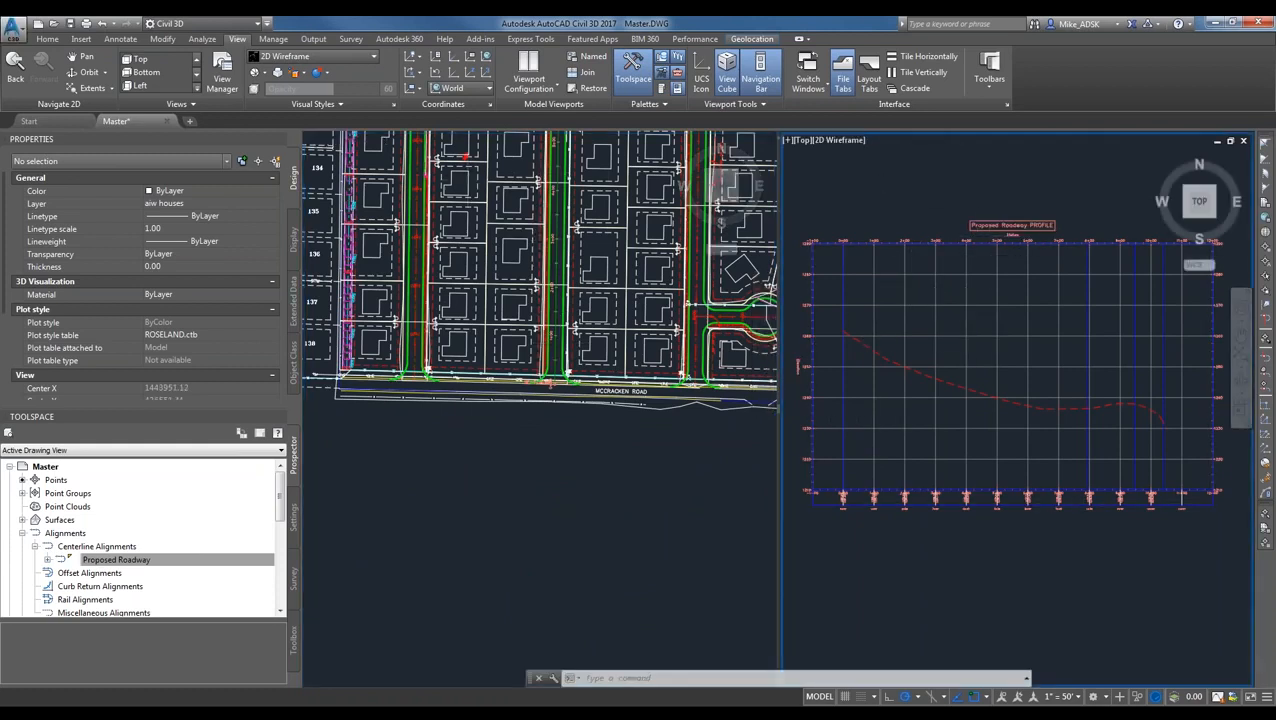
scroll(850, 342, up, 4)
scroll(830, 330, down, 2)
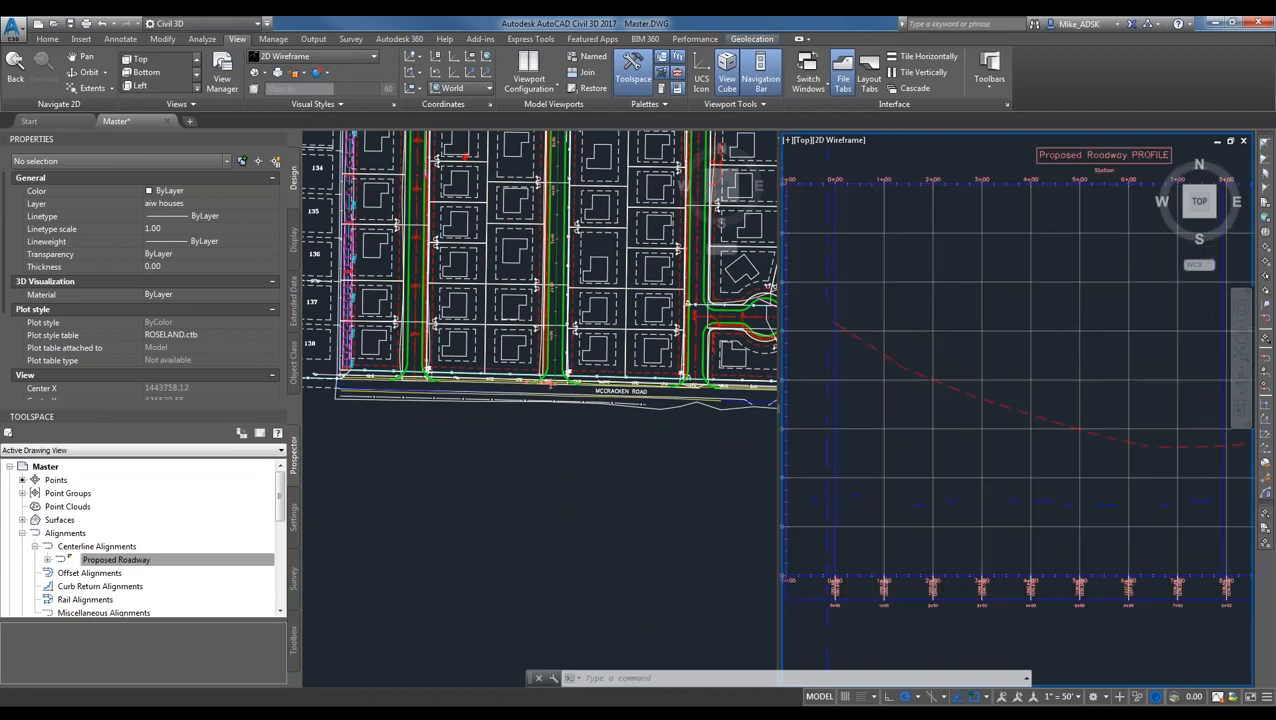
- Restore a single viewport showing the Proposed Roadway profile view
click(543, 88)
click(545, 110)
scroll(698, 333, up, 3)
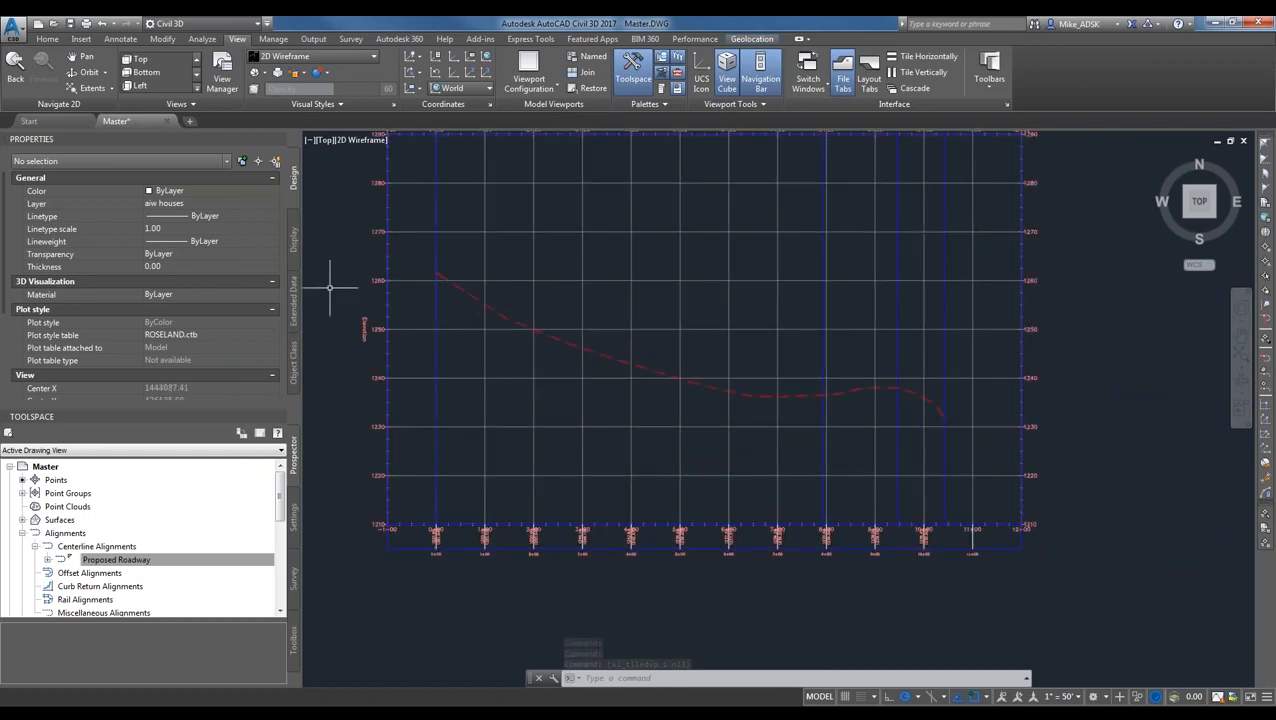
- In the Existing Ground Profile style, set the line, circular curve and symmetrical and asymmetrical parabola components to green
click(469, 288)
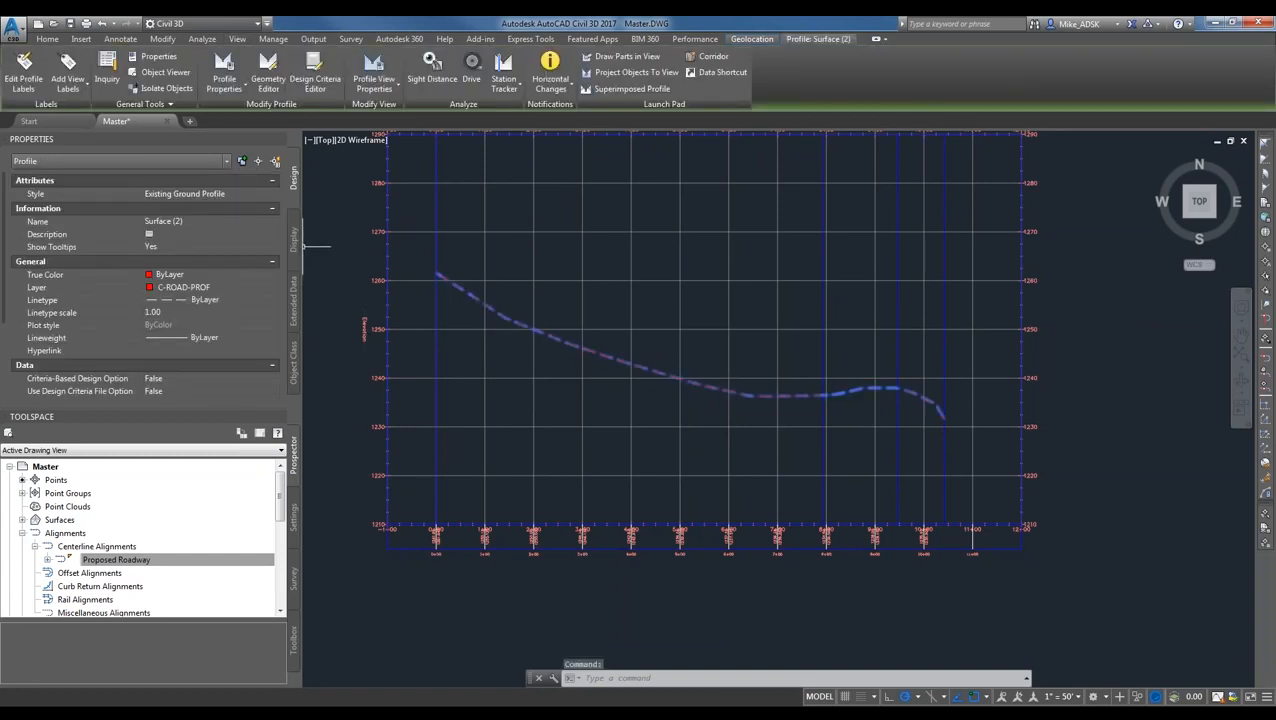
right_click(456, 289)
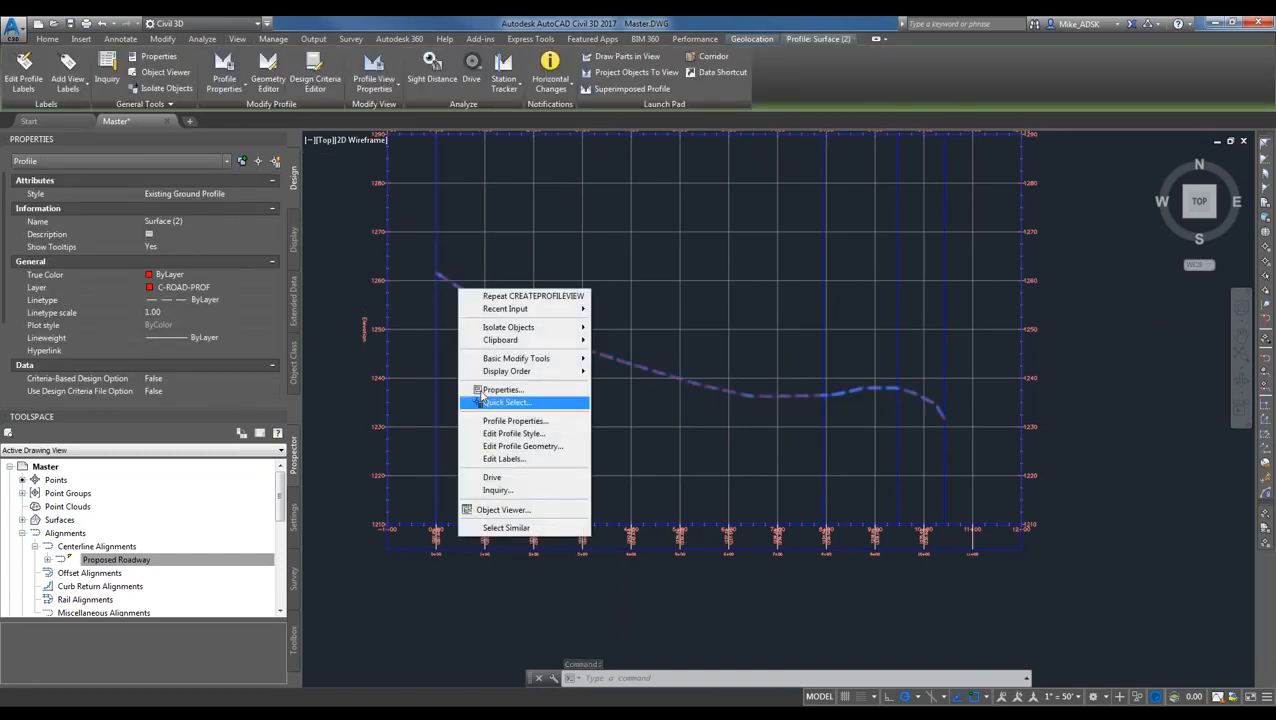
click(547, 433)
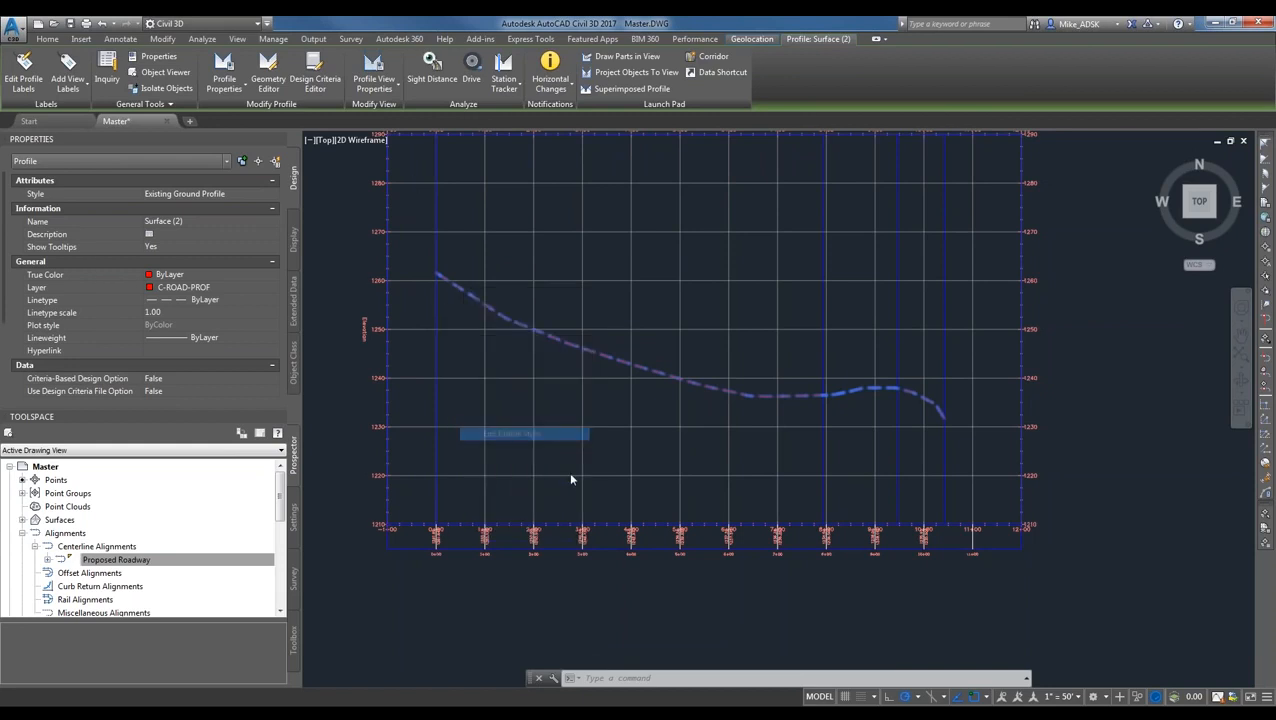
click(402, 222)
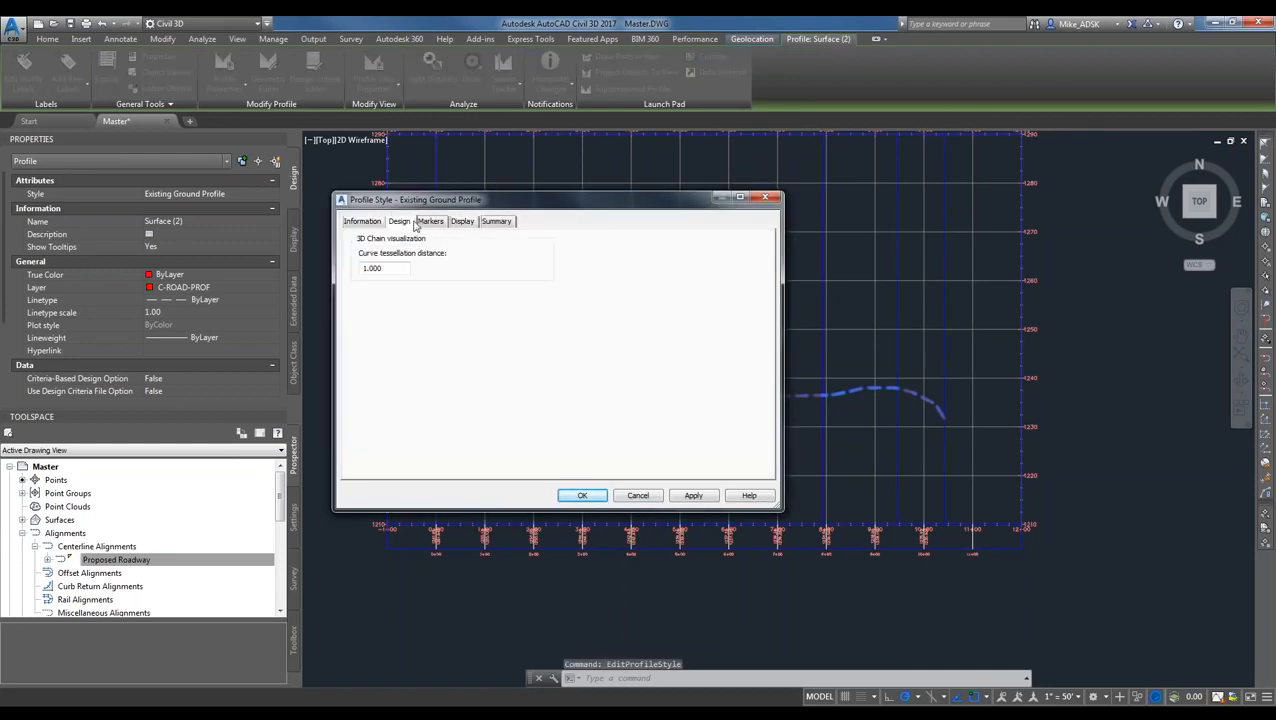
click(462, 222)
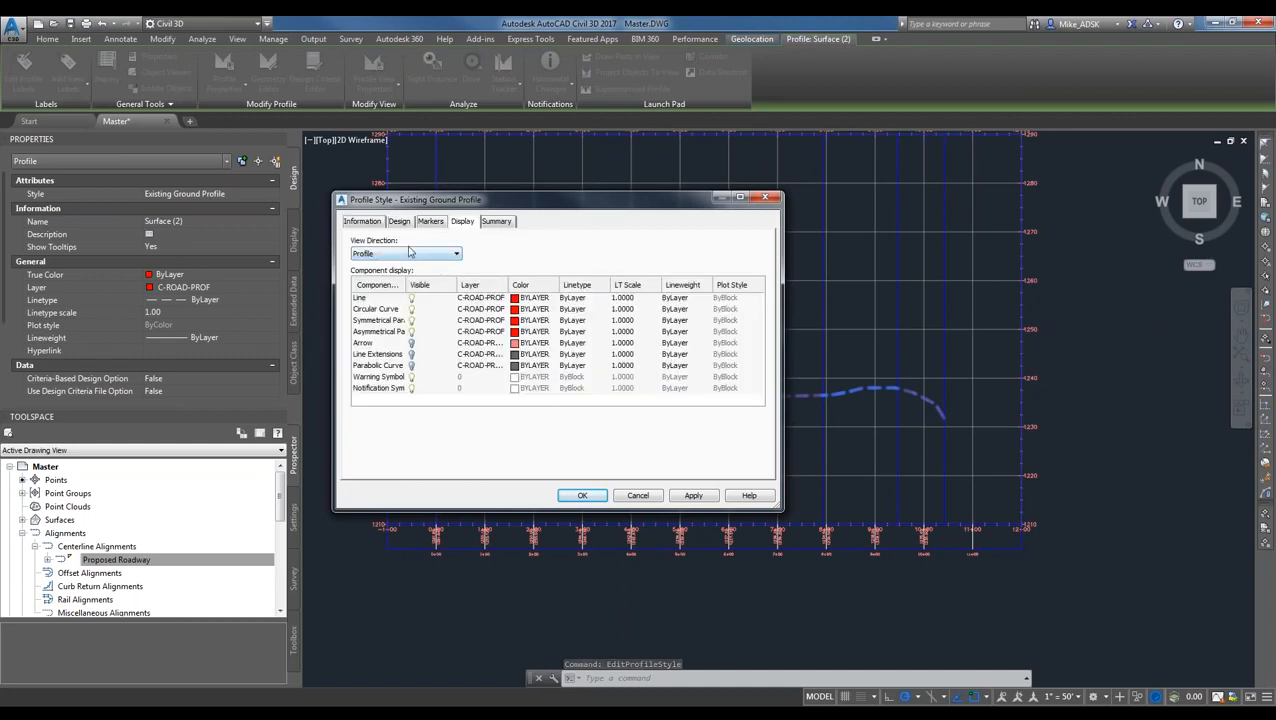
click(392, 331)
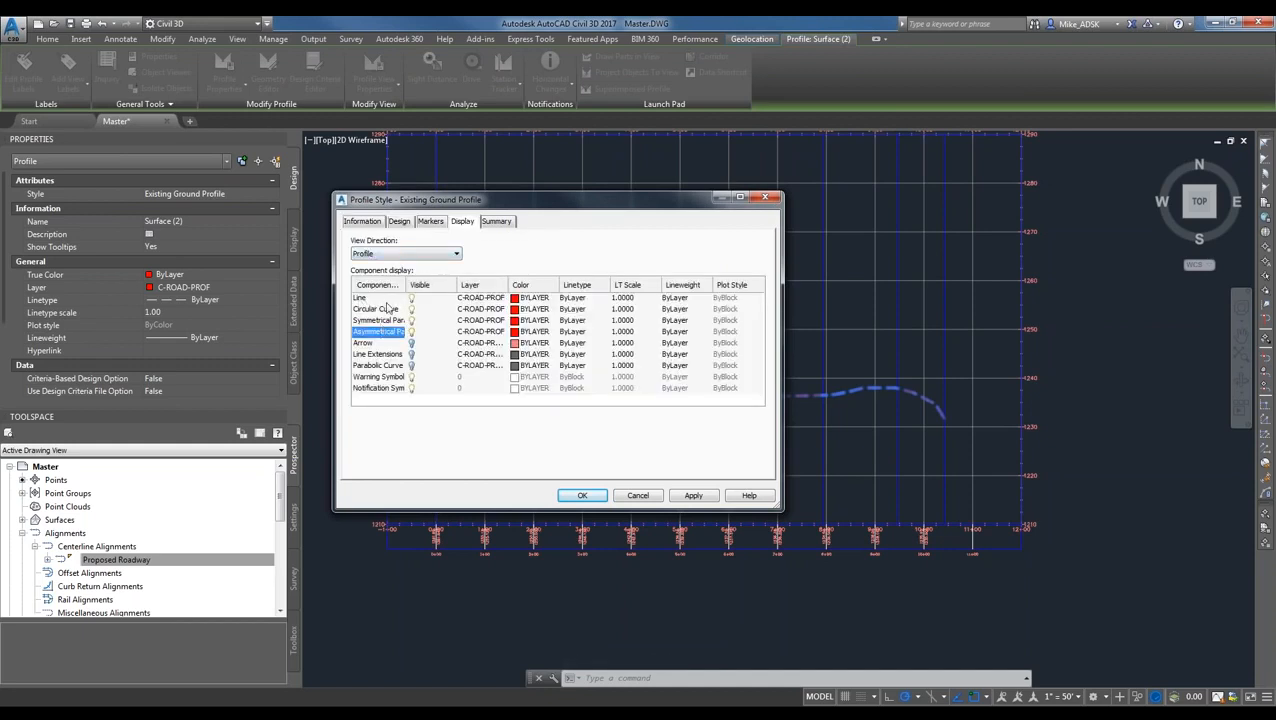
shift+click(386, 298)
click(516, 300)
click(478, 386)
click(541, 461)
click(693, 495)
click(582, 495)
- Review the recolored ground profile and the profile view's placement relative to the subdivision layout
scroll(655, 484, down, 2)
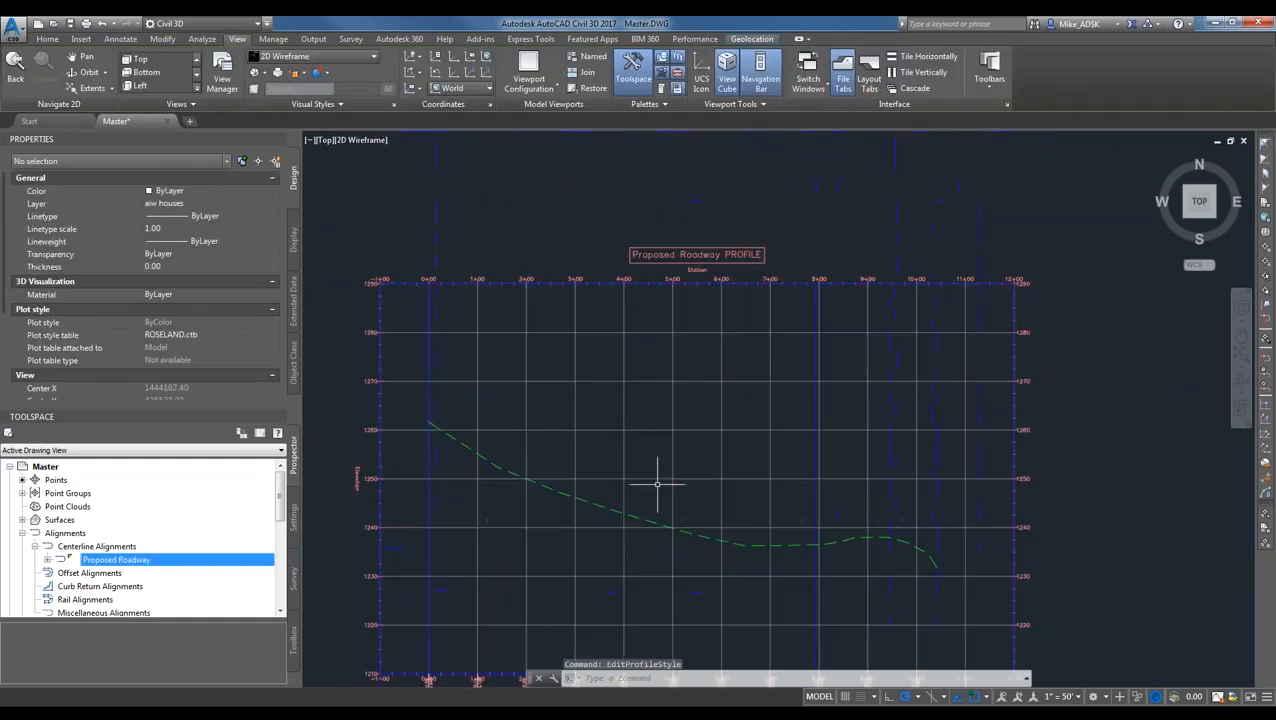
scroll(621, 481, down, 2)
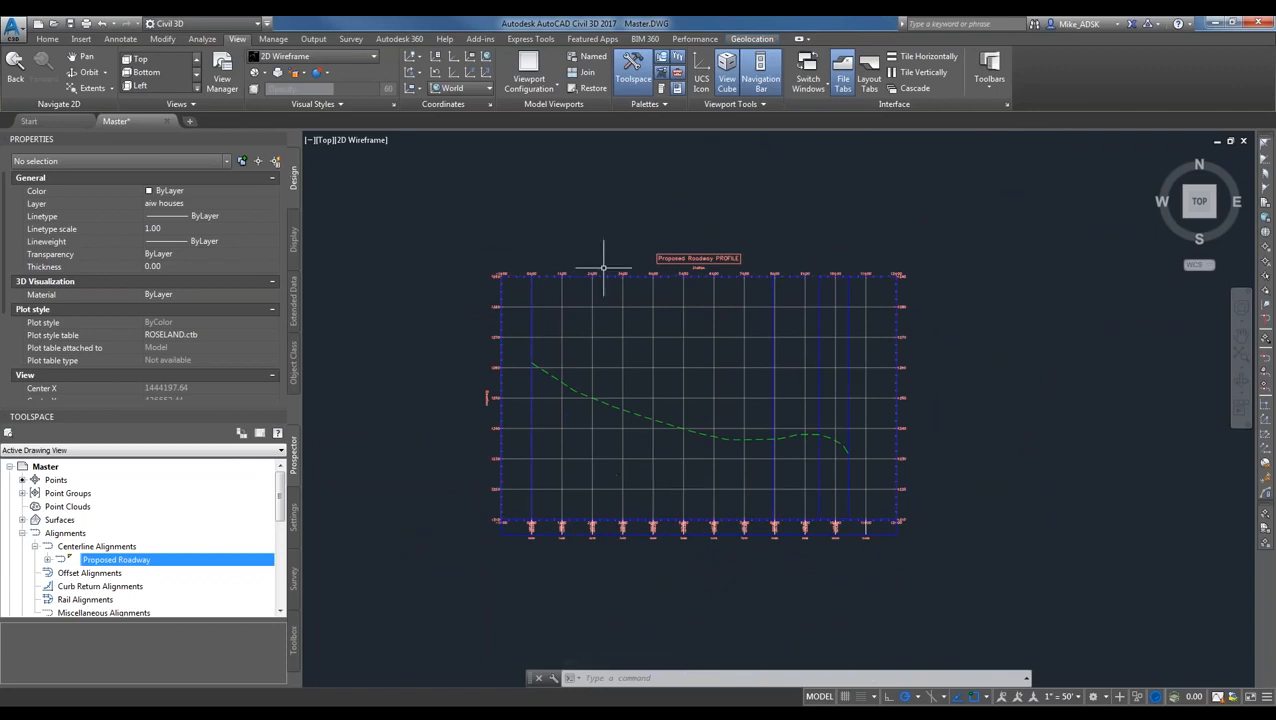
scroll(541, 490, down, 2)
middle_drag(541, 490, 690, 433)
scroll(723, 433, down, 2)
mouse_move(616, 504)
middle_down()
mouse_move(716, 467)
mouse_move(709, 484)
mouse_move(716, 470)
middle_up()
scroll(908, 353, up, 2)
middle_drag(496, 557, 697, 480)
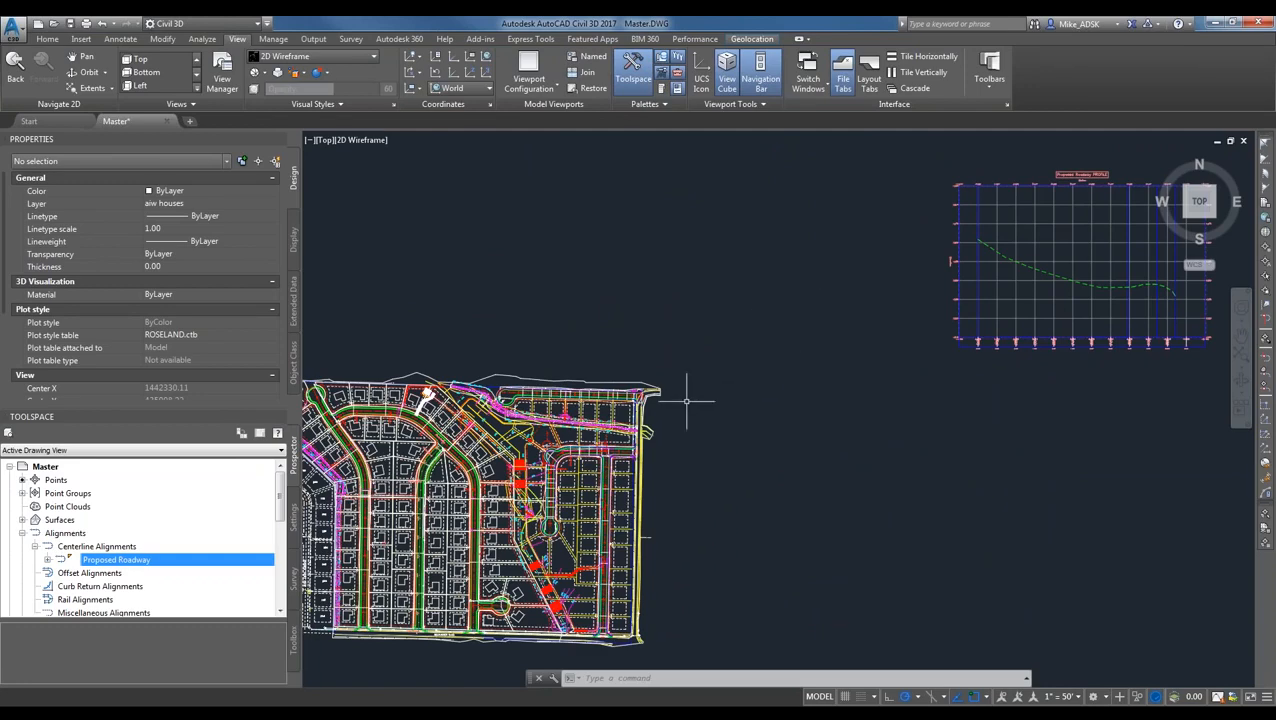
scroll(423, 444, up, 2)
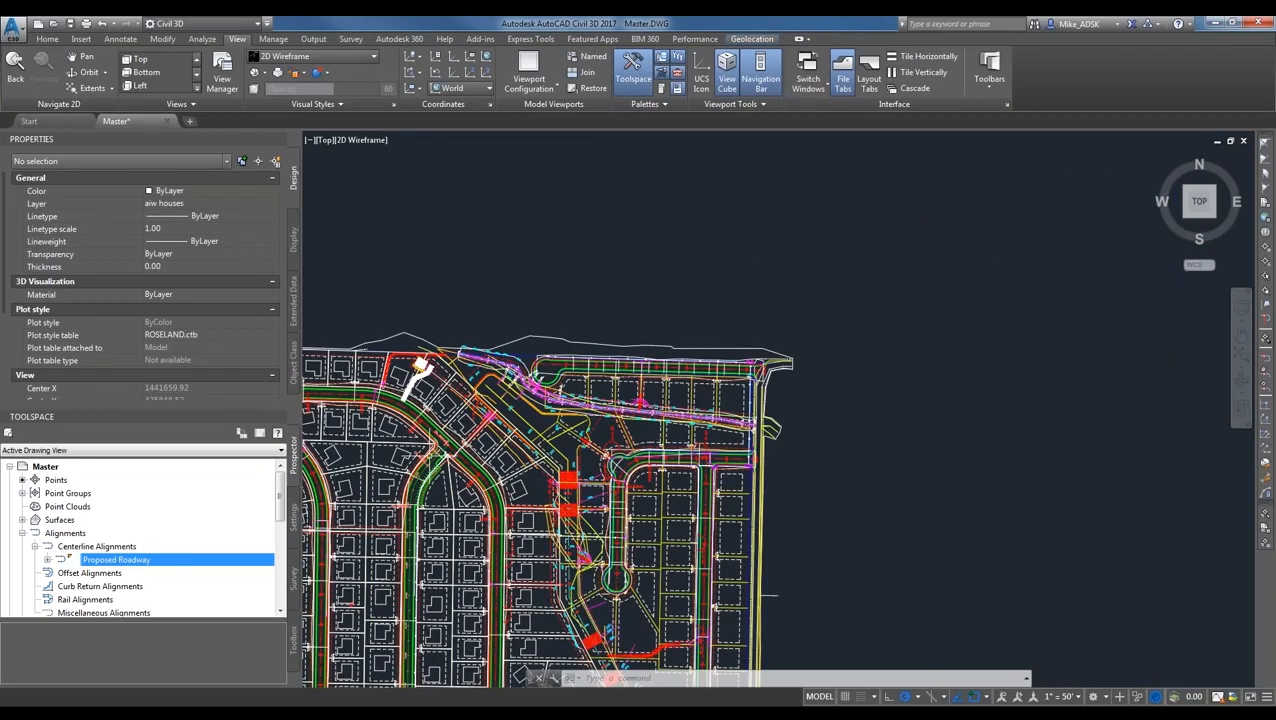
scroll(432, 466, up, 2)
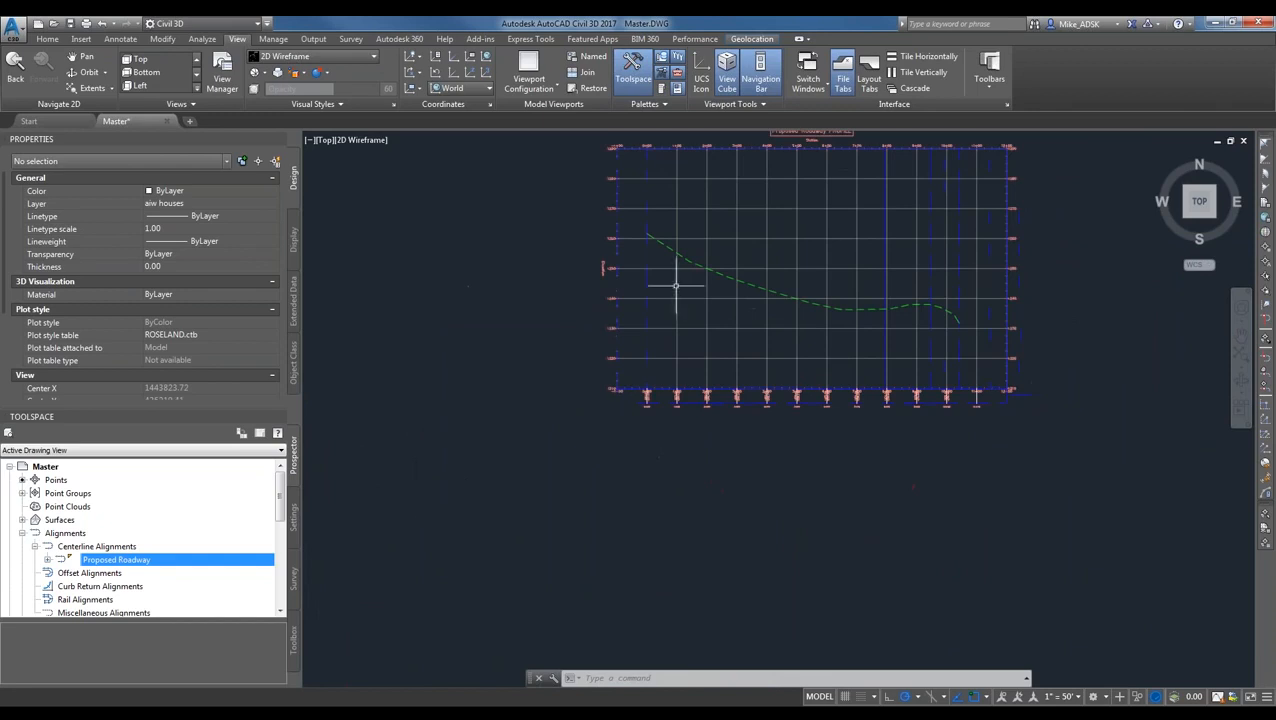
- Start laying out a new profile with the Profile Creation Tools in the Proposed Roadway profile view
click(82, 39)
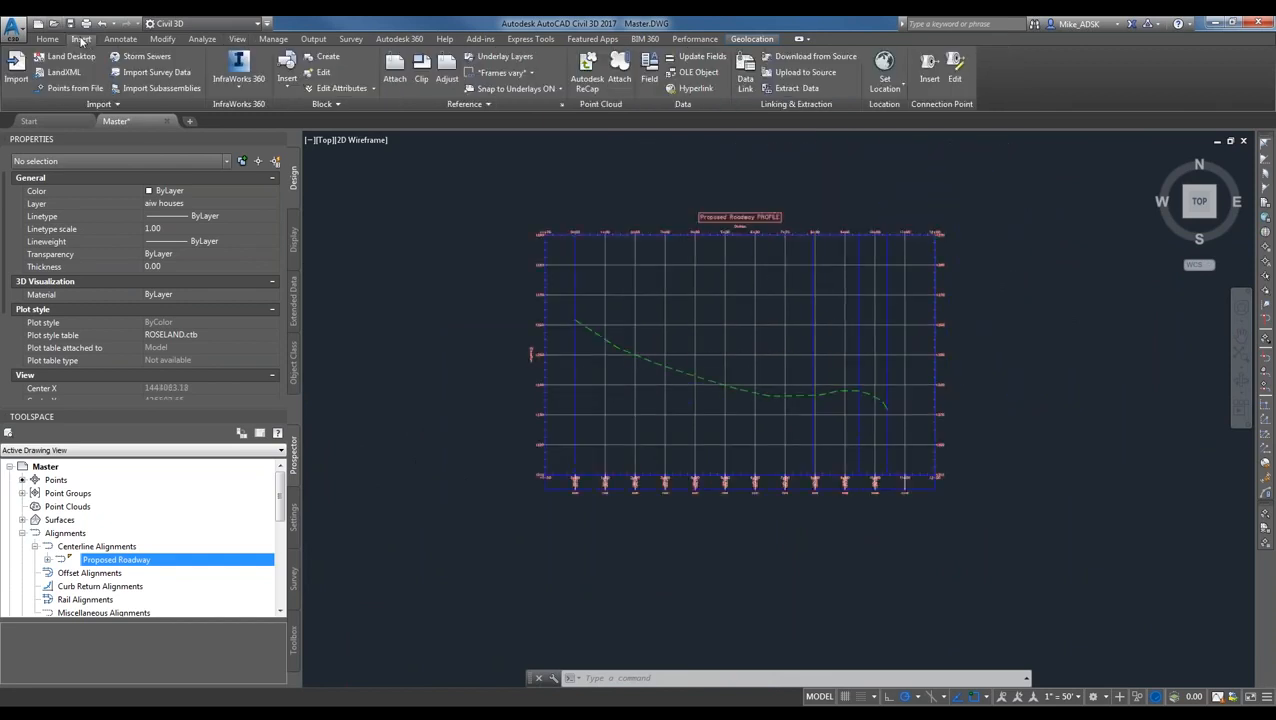
click(46, 39)
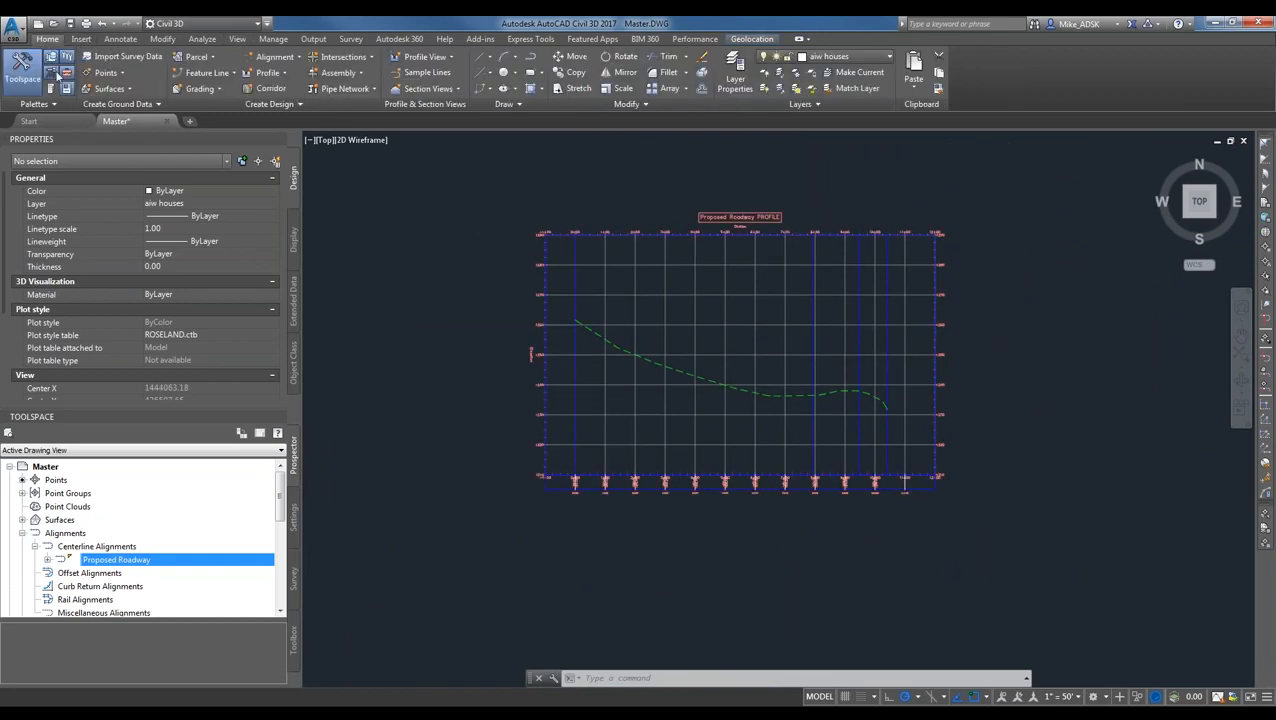
click(268, 72)
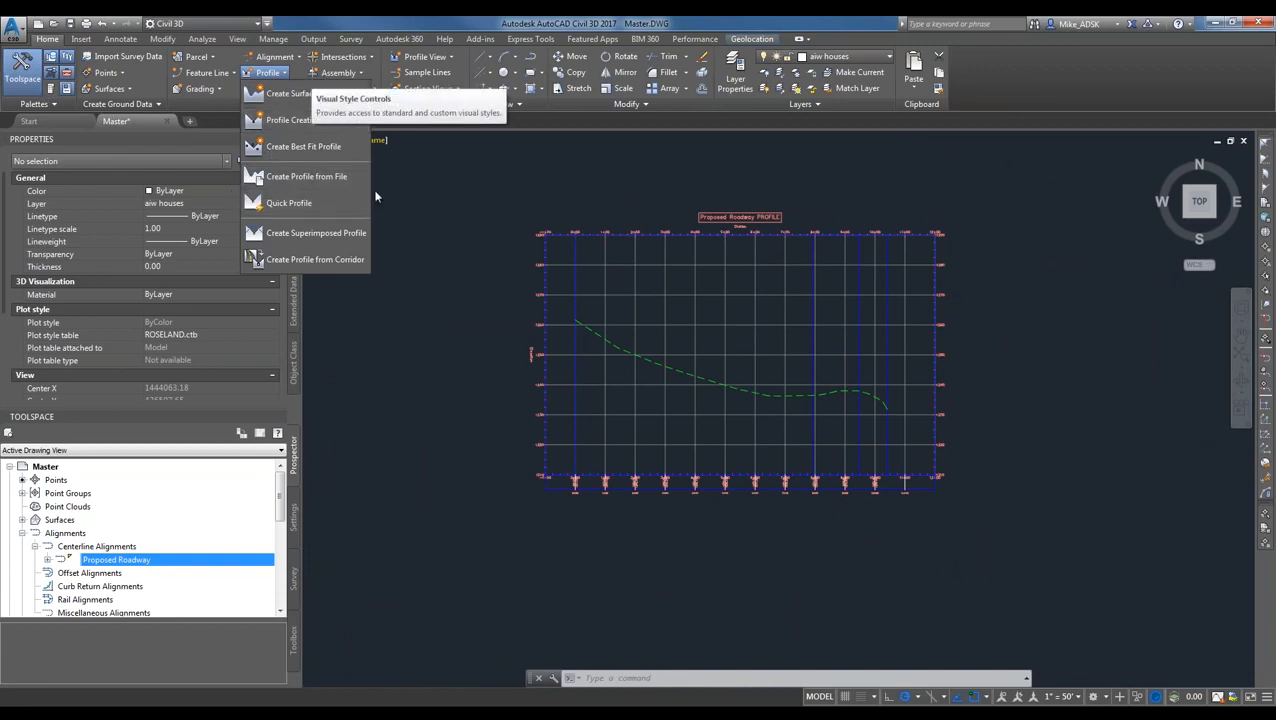
click(265, 74)
click(266, 74)
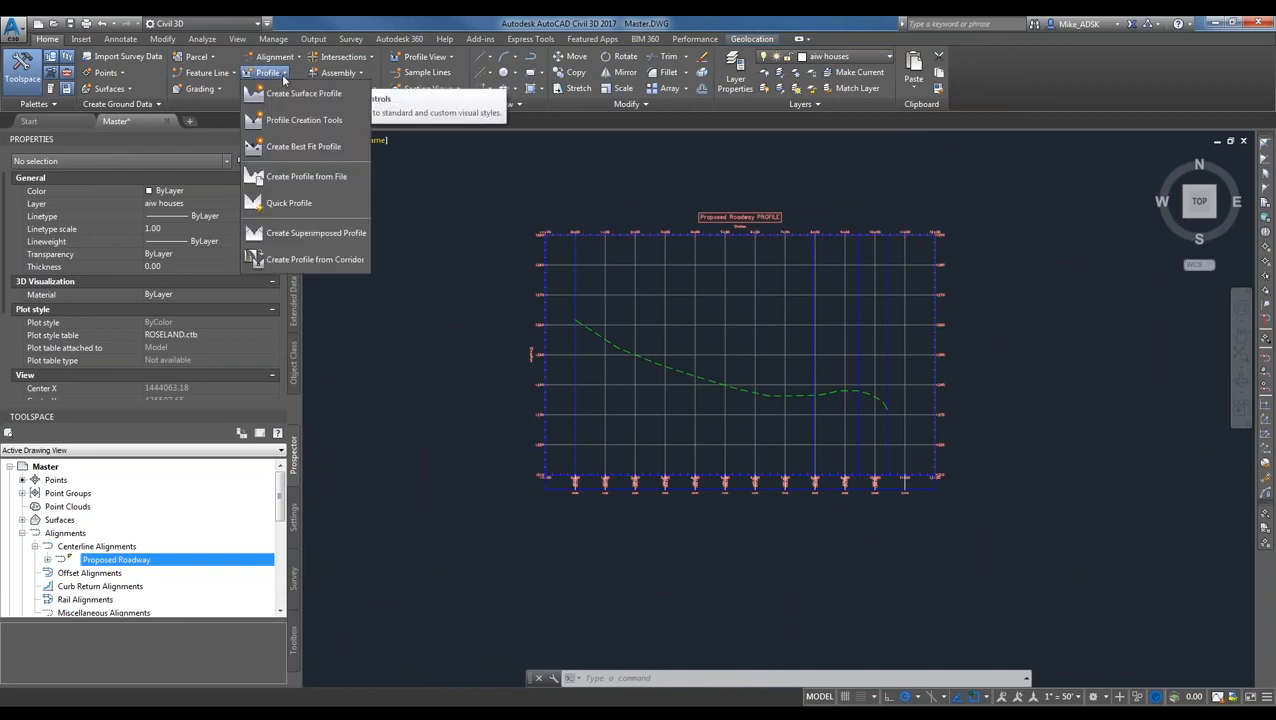
click(298, 128)
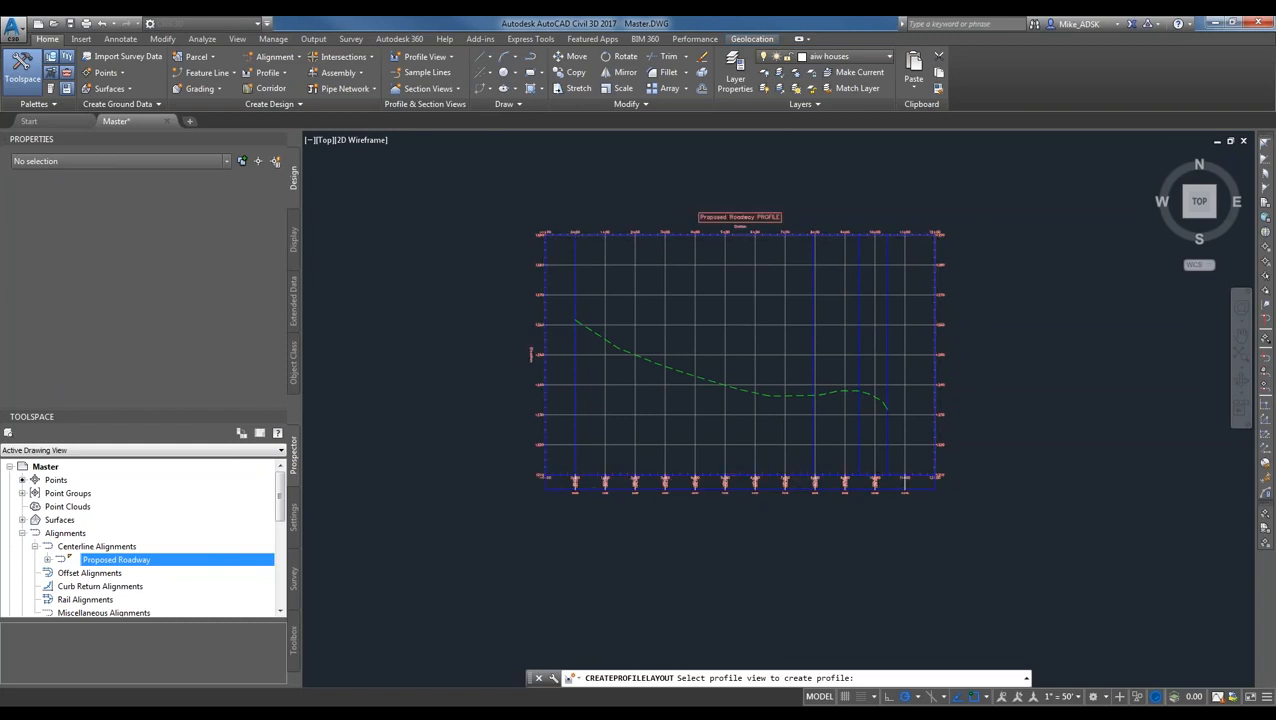
click(663, 236)
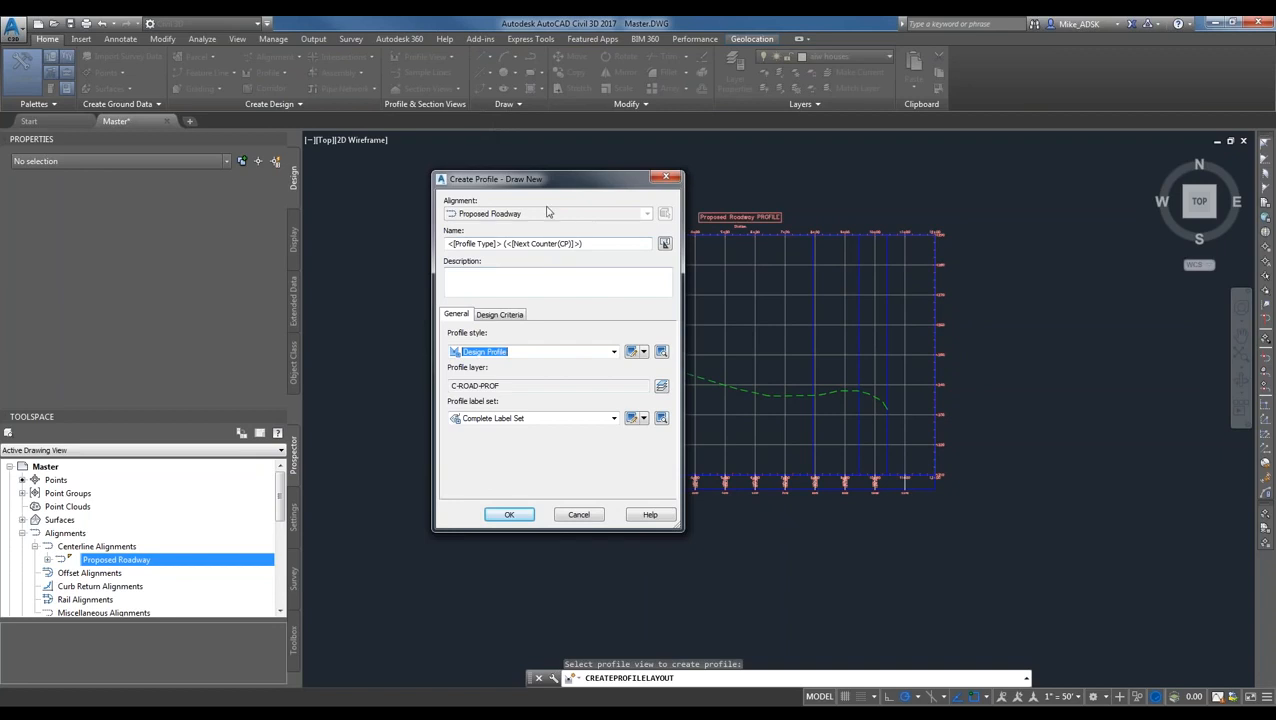
- Create the profile as Proposed Roadway with the Design Profile style and Complete Label Set, without criteria-based design
drag(599, 245, 180, 233)
key(BackSpace)
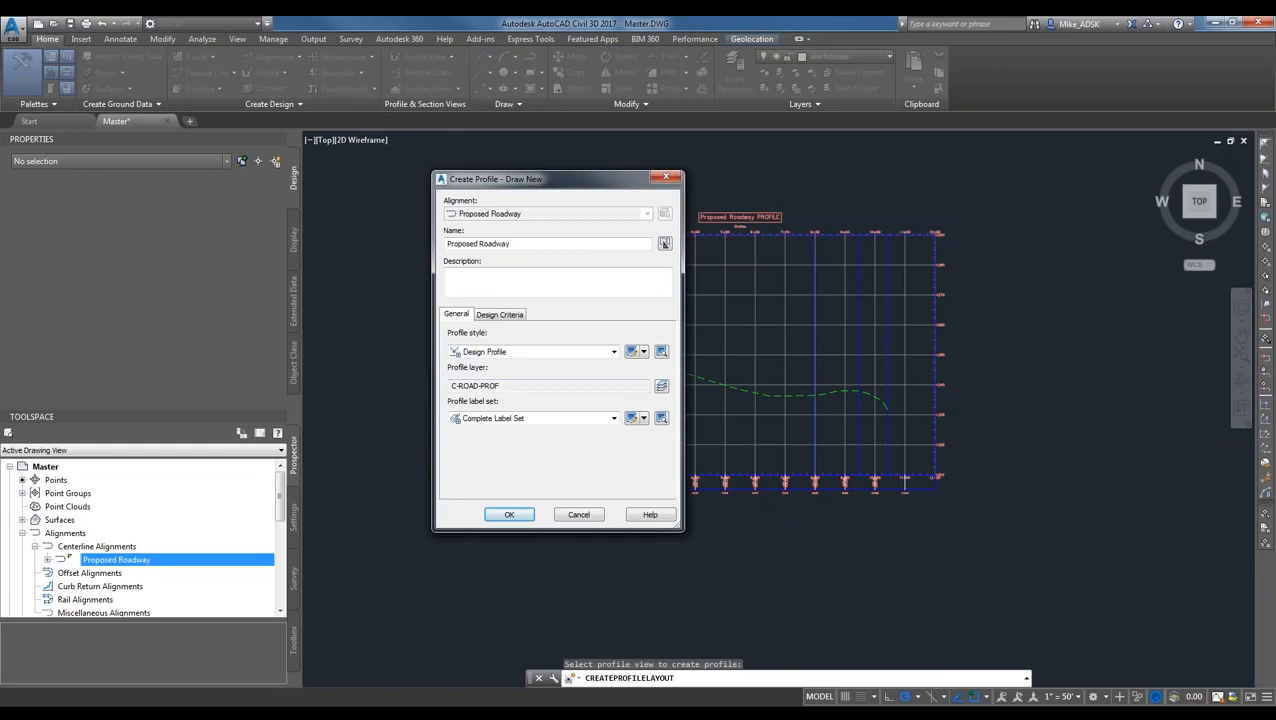
click(496, 316)
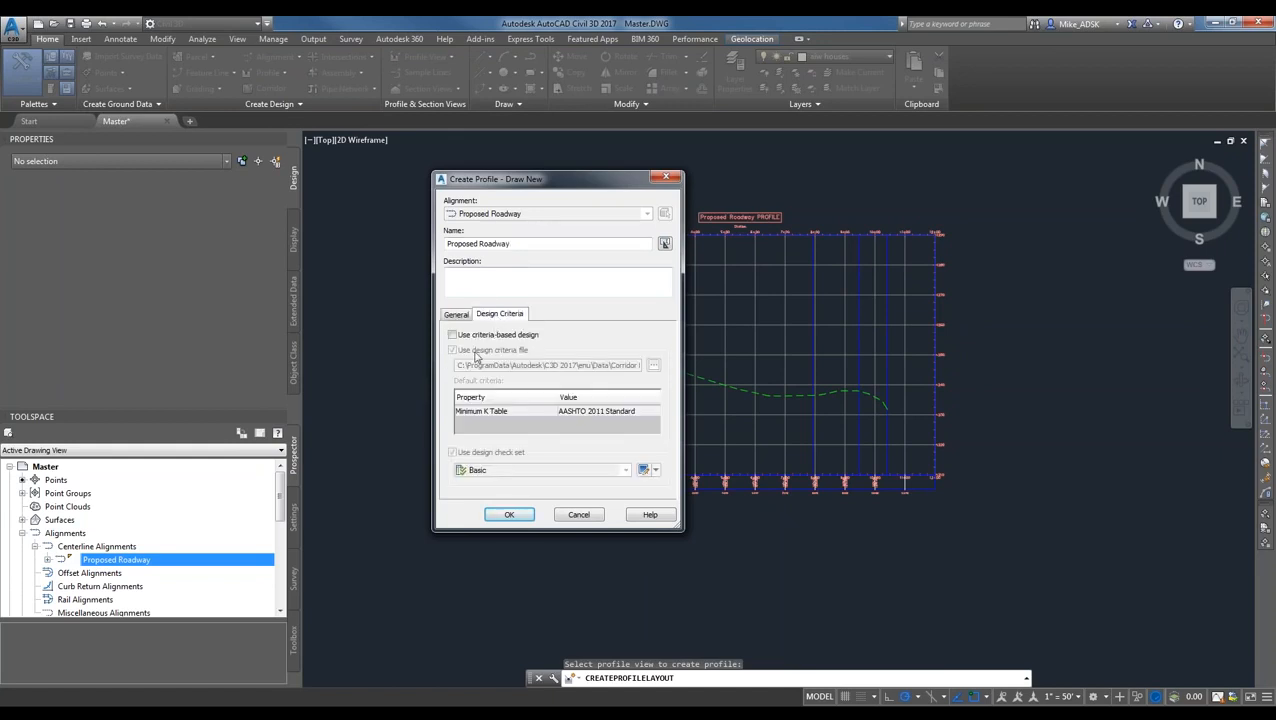
click(459, 316)
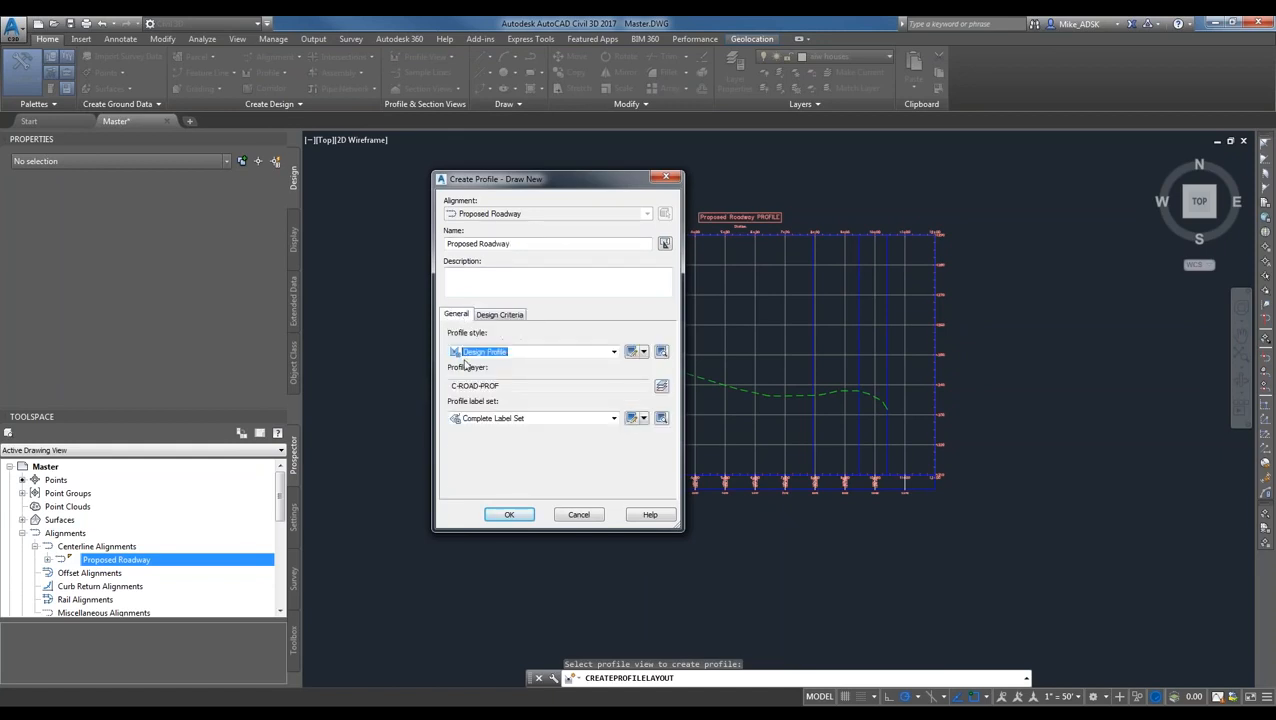
click(511, 516)
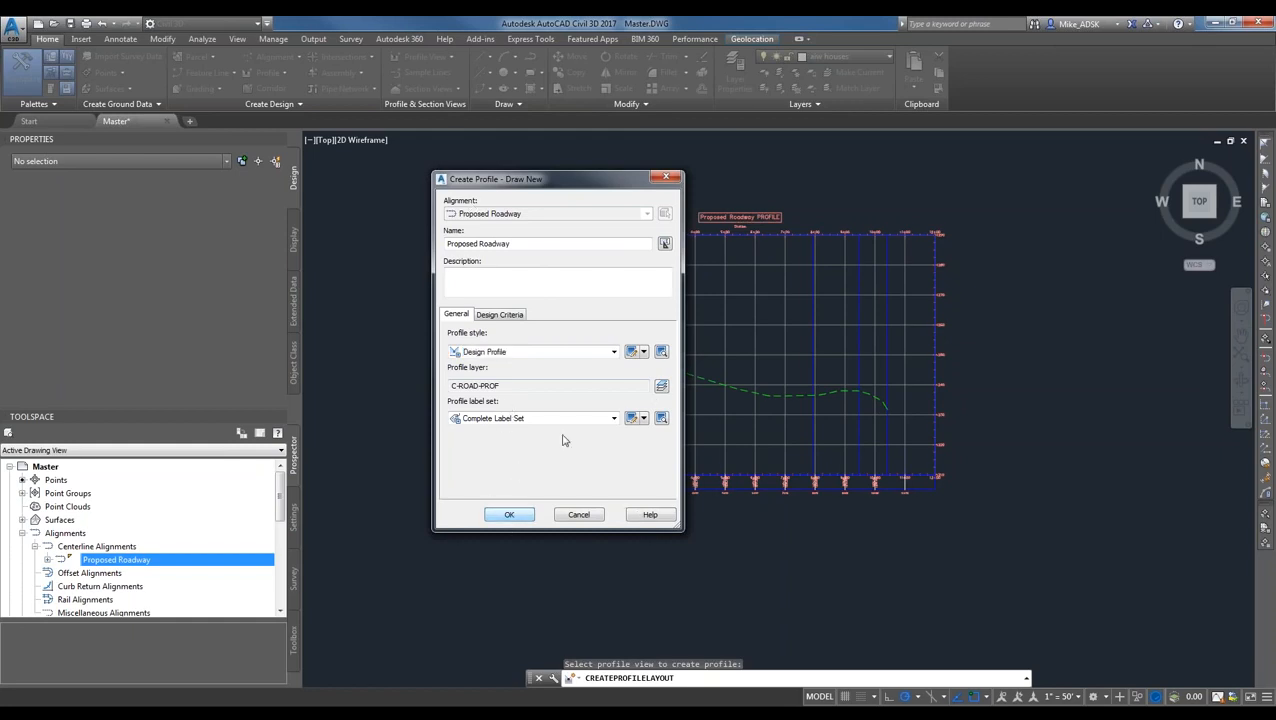
click(505, 514)
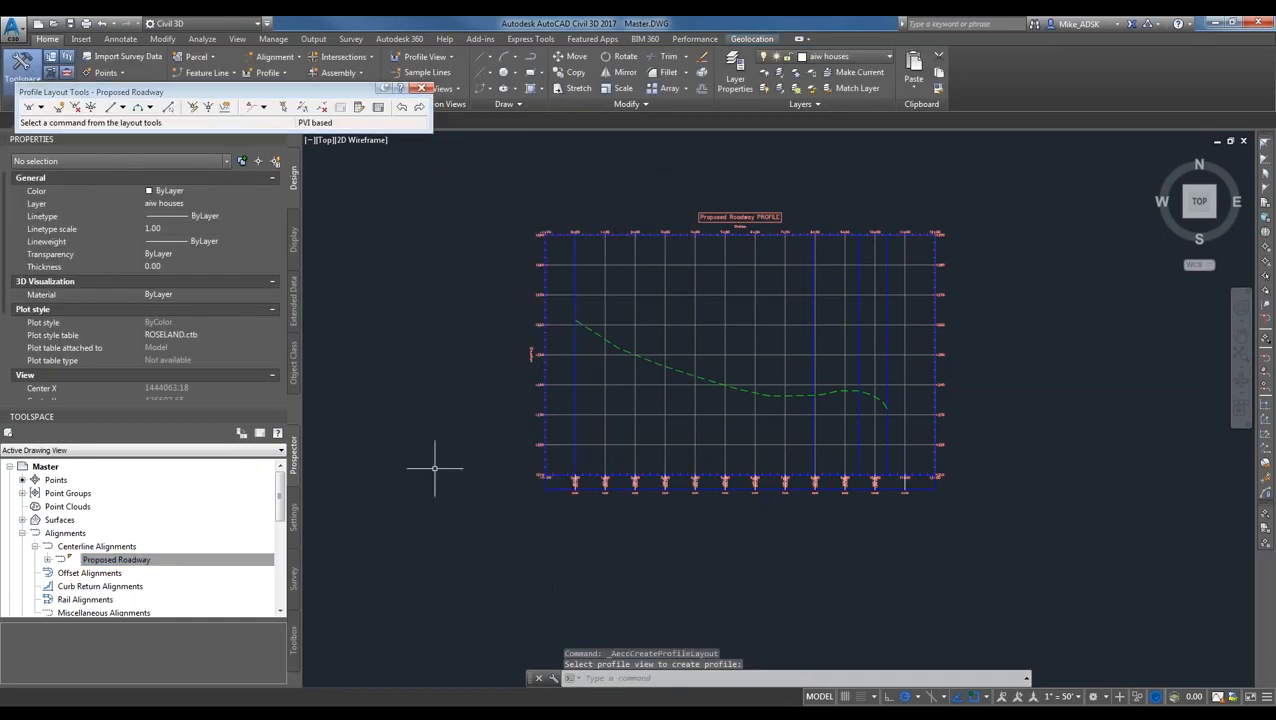
- Move the Profile Layout Tools window clear of the Properties palette and the drawing area
drag(75, 92, 194, 67)
click(159, 83)
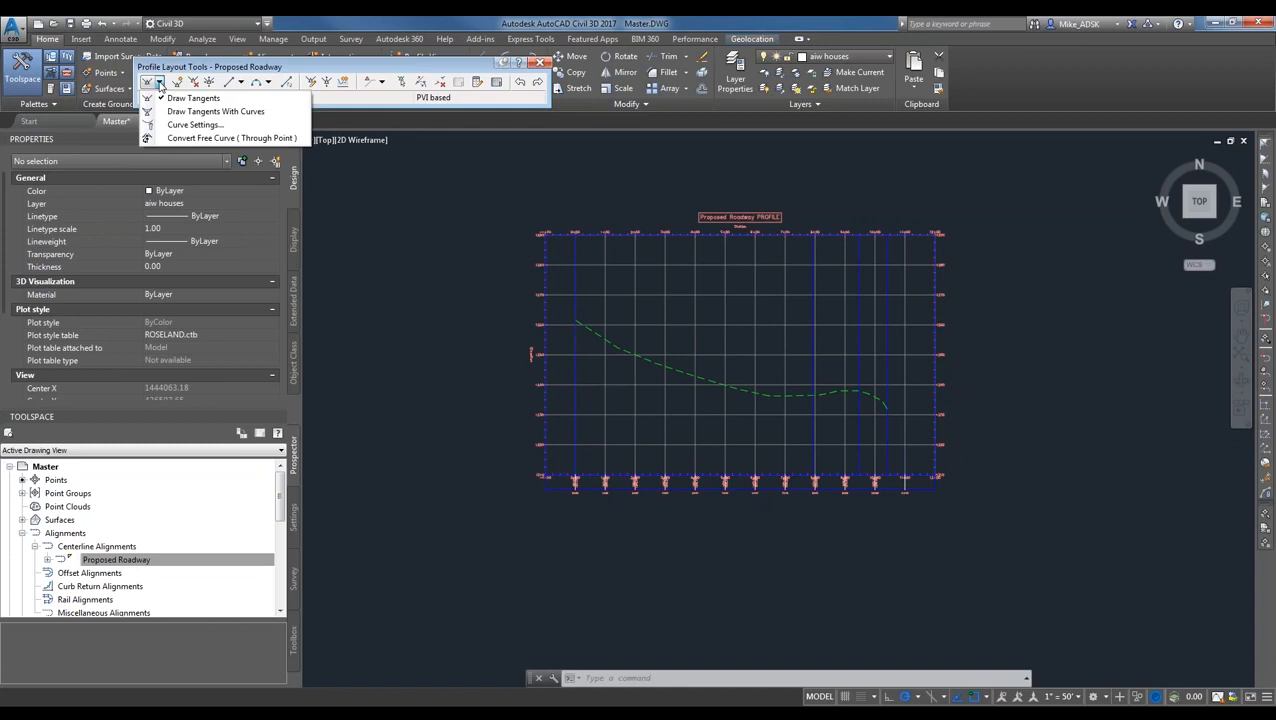
click(160, 85)
right_click(190, 114)
click(309, 65)
drag(286, 64, 277, 58)
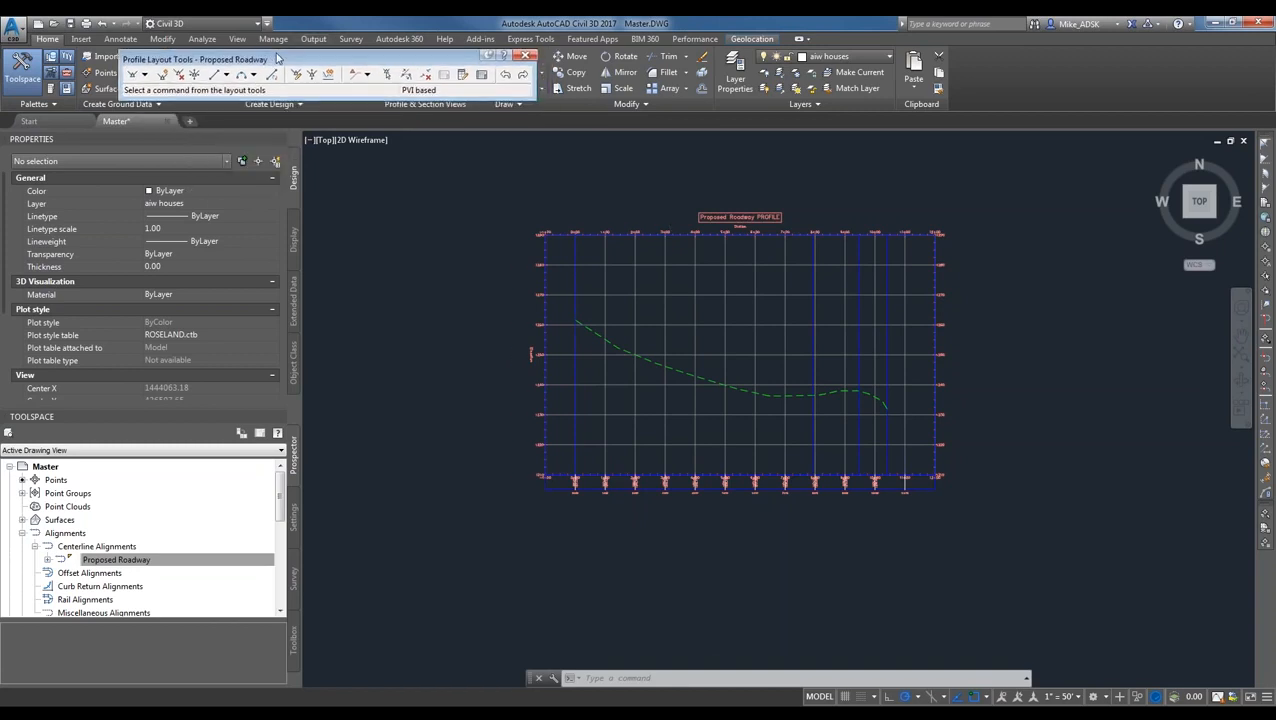
right_click(392, 43)
click(264, 60)
- Draw tangents from the ground profile's start through PVIs at about 6+72 (elevation 1237.7) and 9+21 (elevation 1236.6) to the ground profile's end
click(145, 75)
click(152, 88)
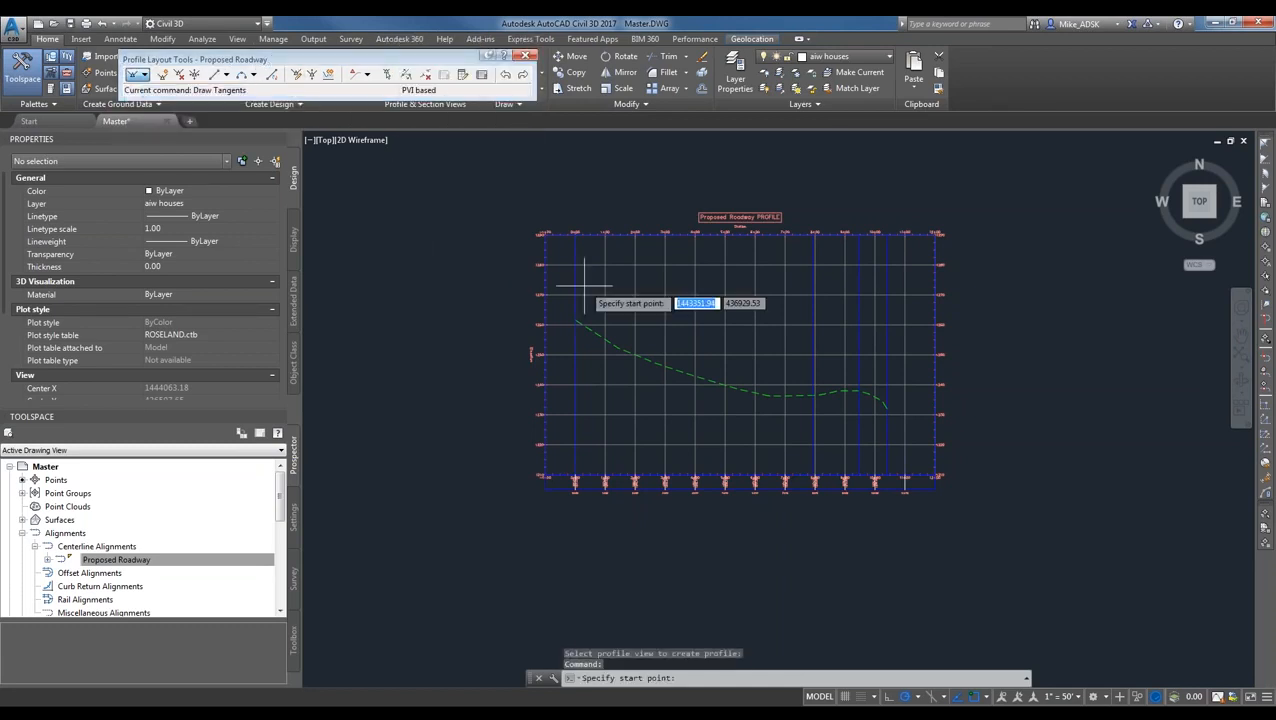
scroll(593, 318, up, 4)
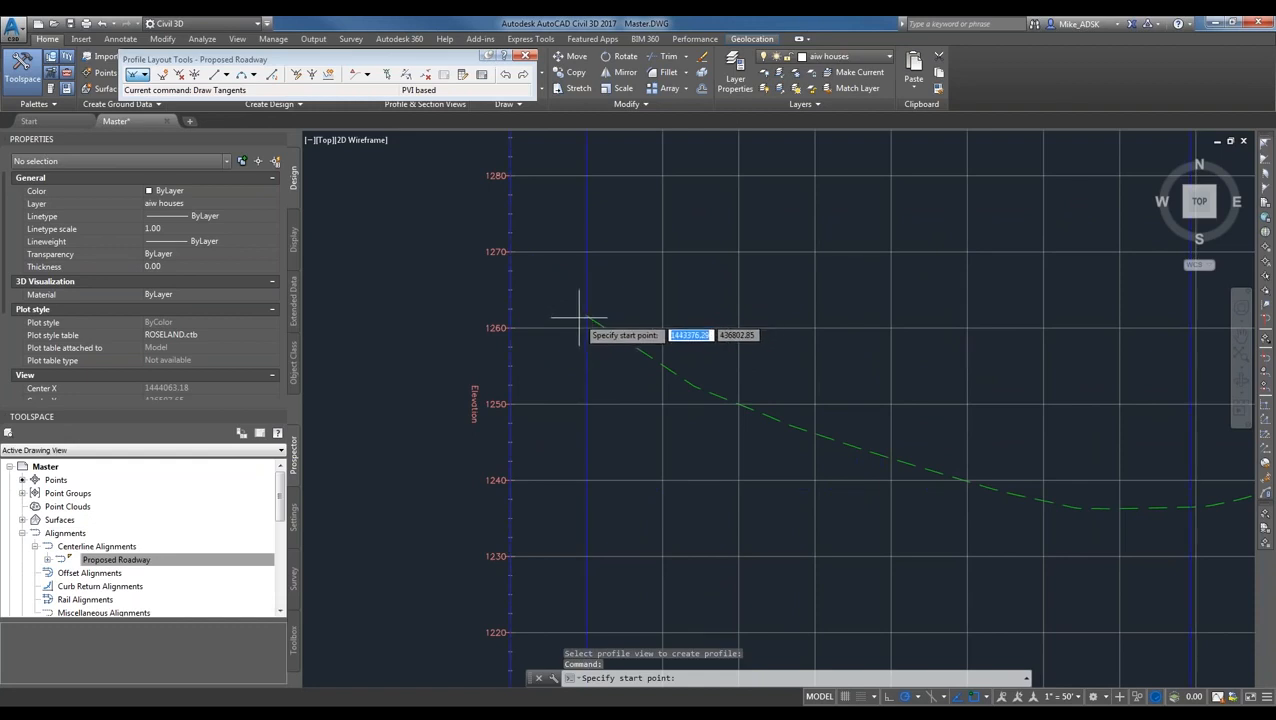
scroll(580, 320, up, 4)
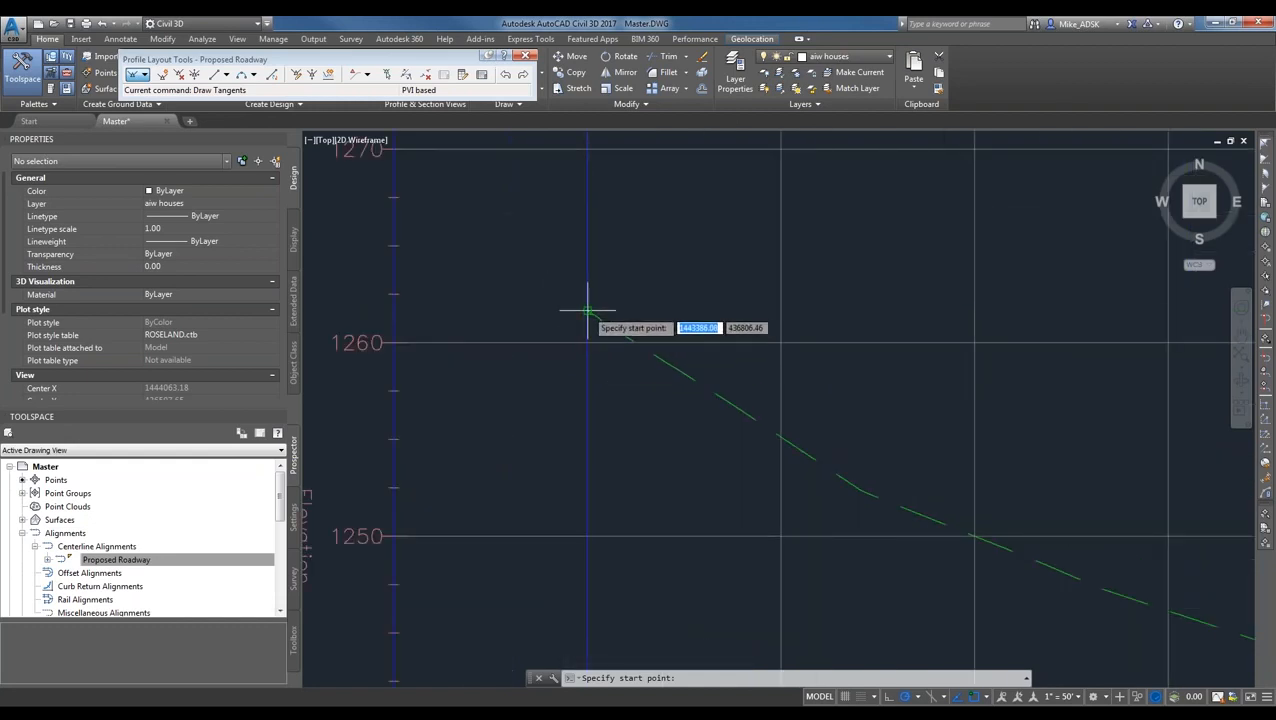
click(587, 318)
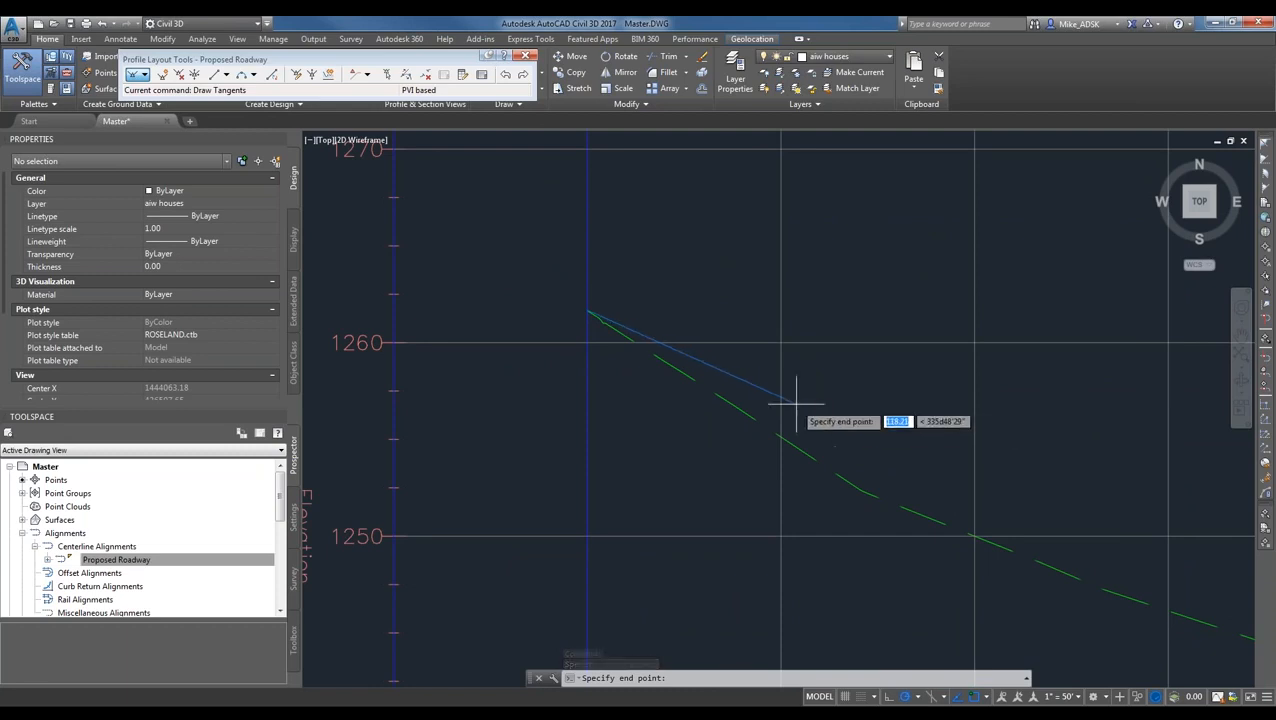
scroll(790, 460, down, 2)
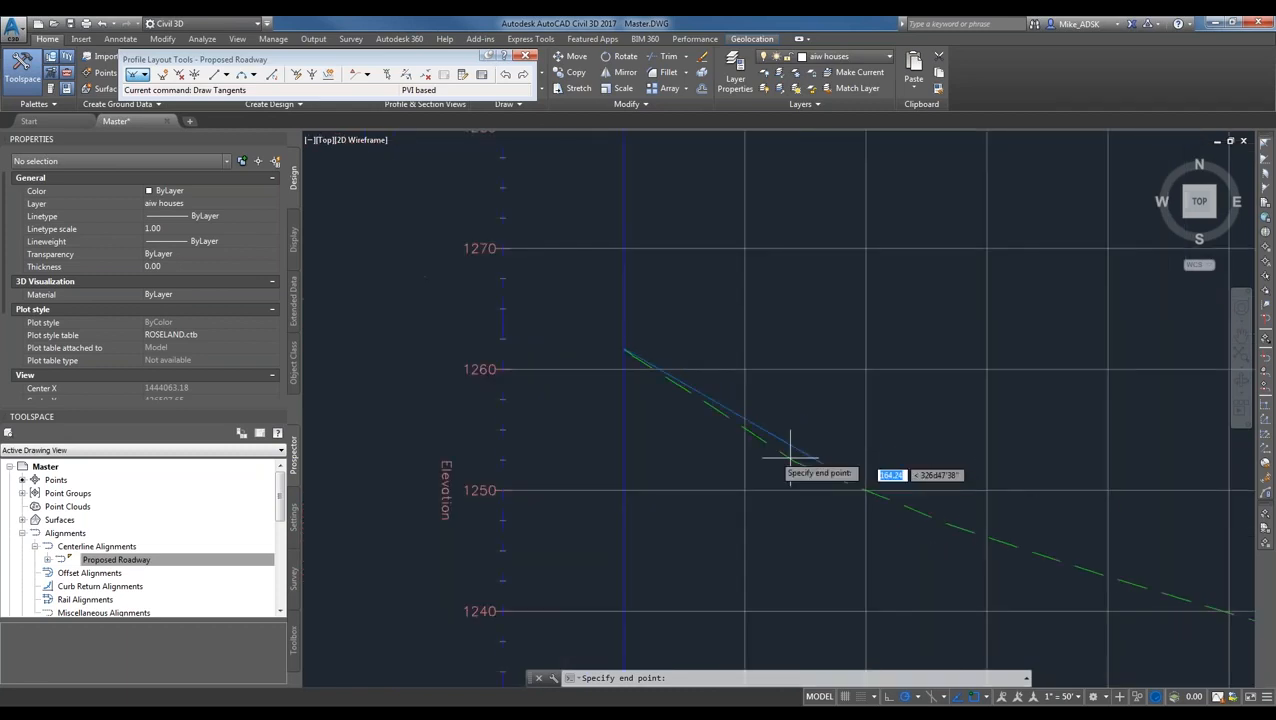
scroll(1131, 541, down, 5)
scroll(750, 470, up, 4)
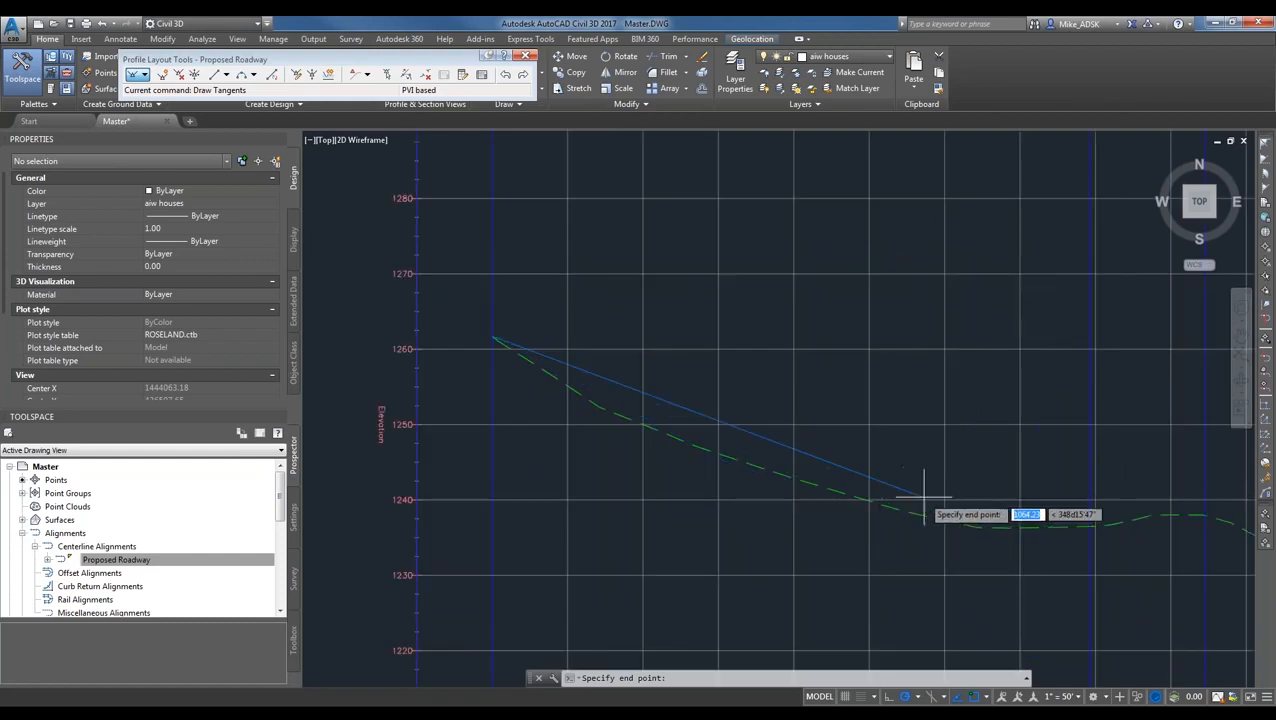
click(998, 518)
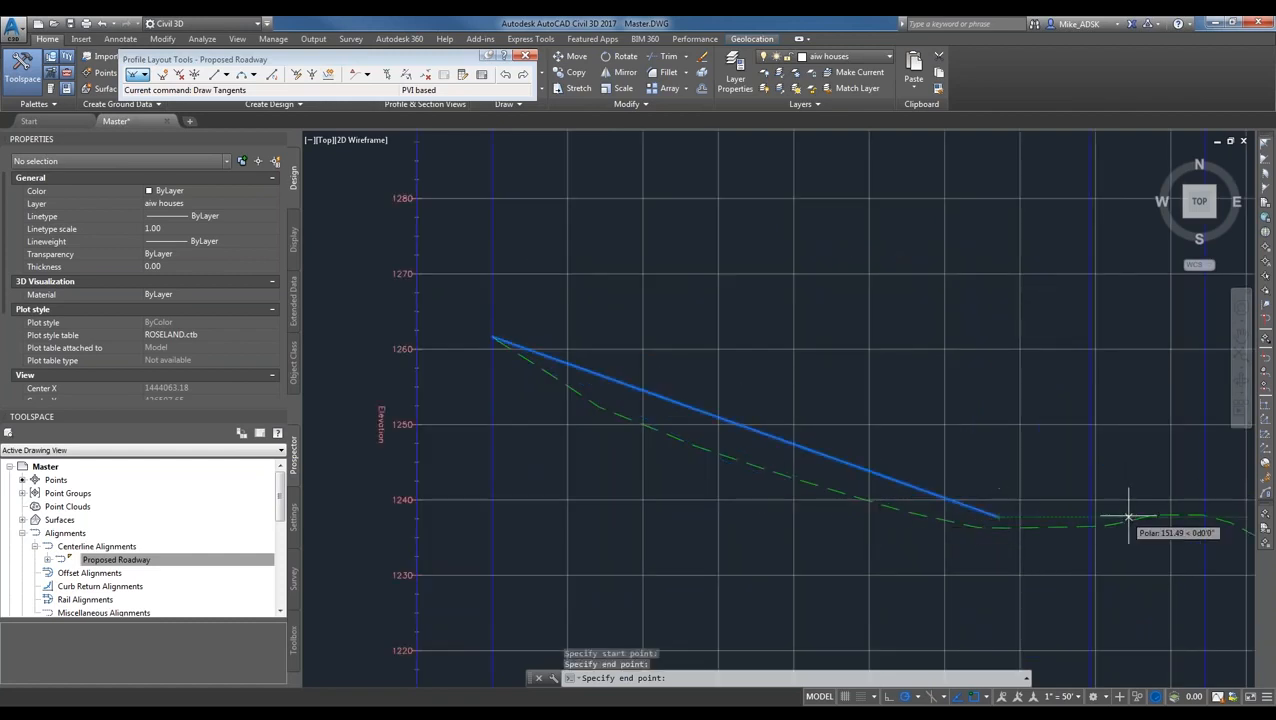
middle_drag(1162, 515, 864, 475)
click(890, 485)
click(978, 519)
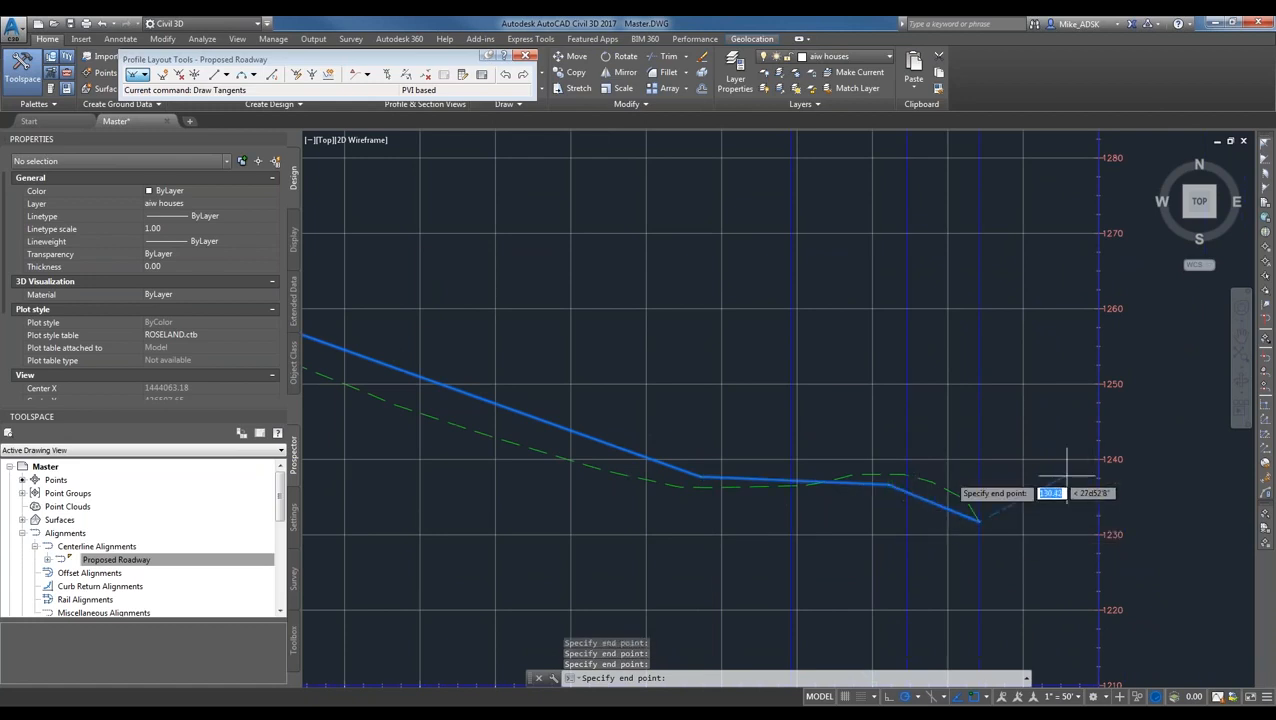
key(Escape)
- Try to shift the grade break label at the first intermediate PVI, and undo the change
scroll(883, 486, up, 2)
middle_drag(570, 463, 937, 470)
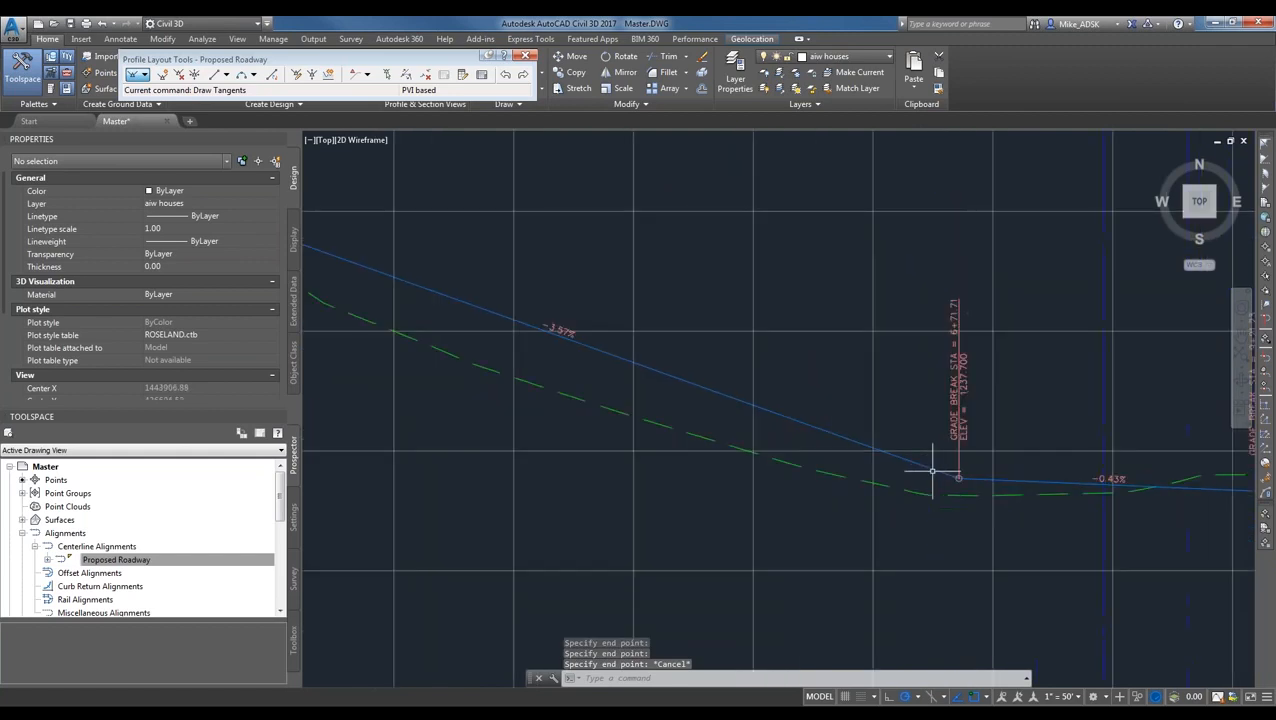
scroll(932, 470, up, 2)
click(974, 478)
click(975, 480)
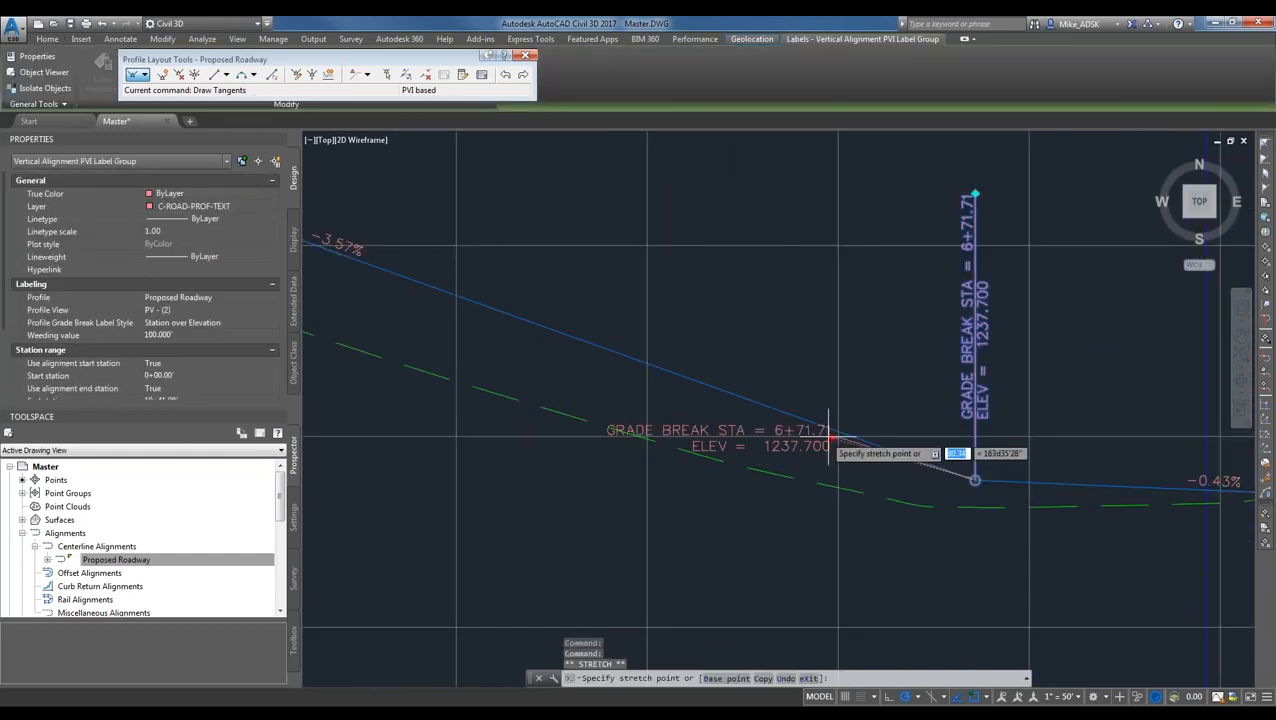
click(829, 437)
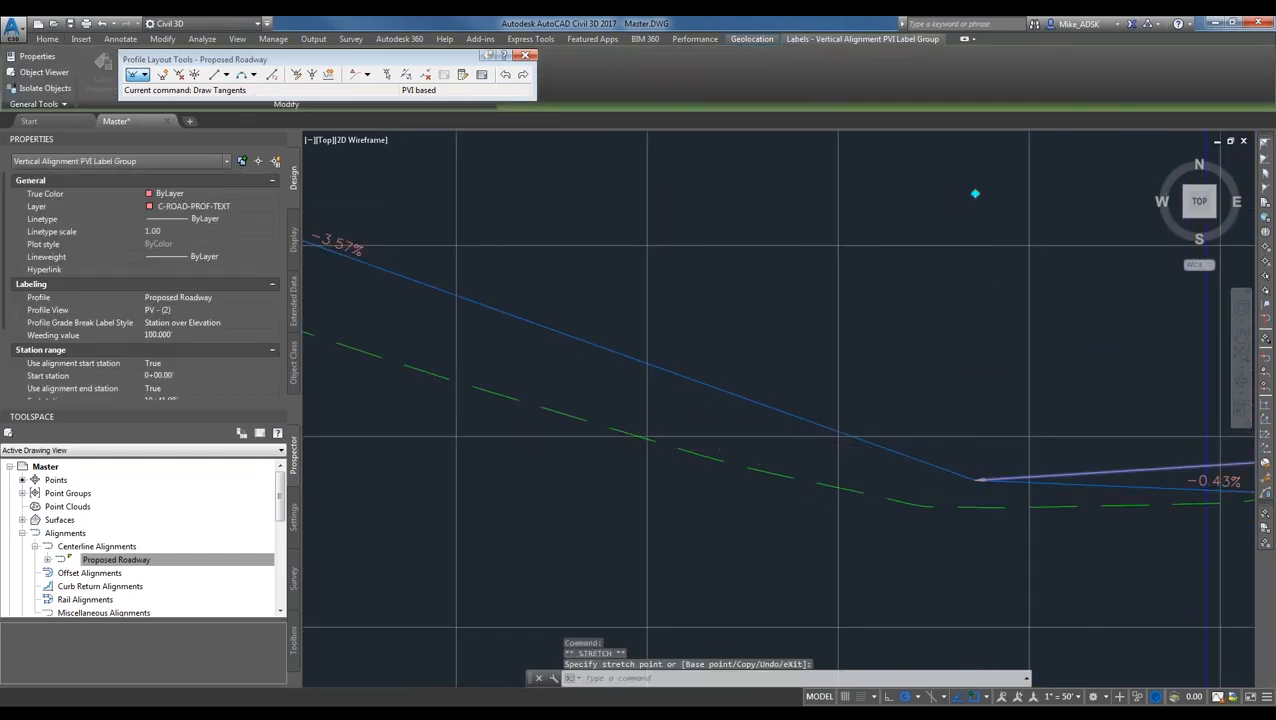
key(ctrl+z)
- Move the design profile's first intermediate PVI to about station 6+52, elevation 1238.0
click(932, 465)
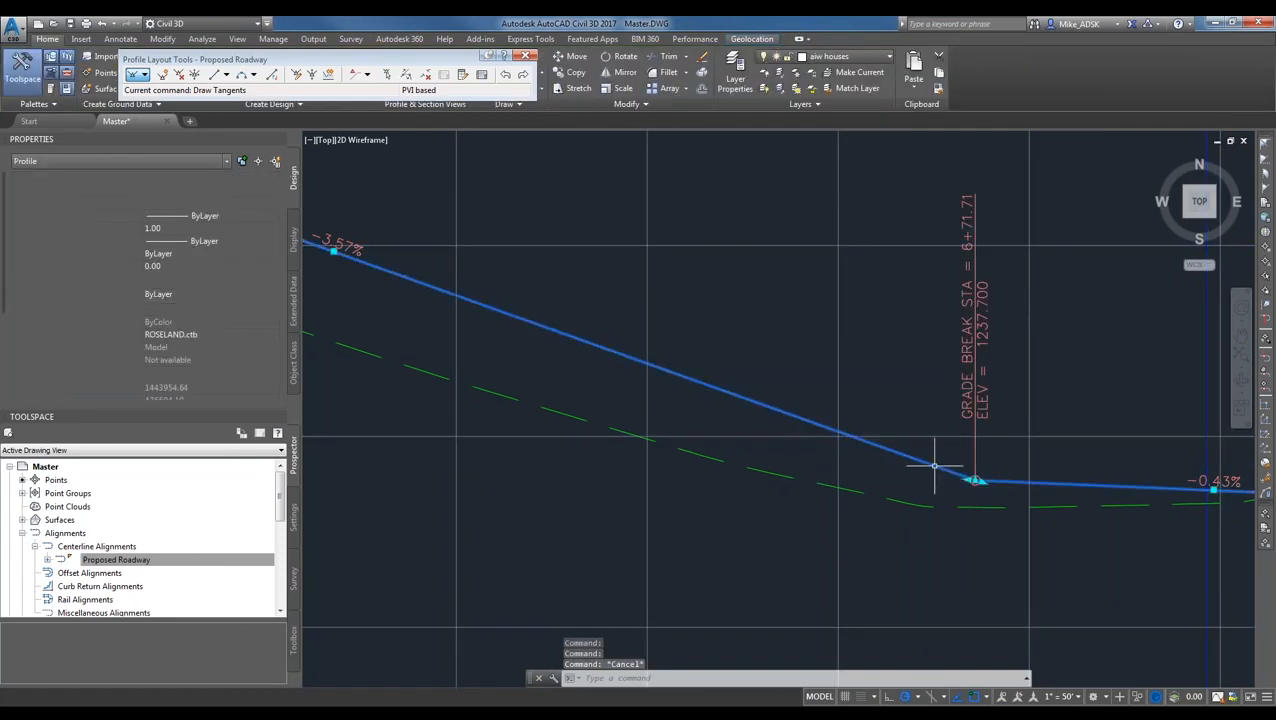
scroll(949, 473, up, 2)
click(915, 366)
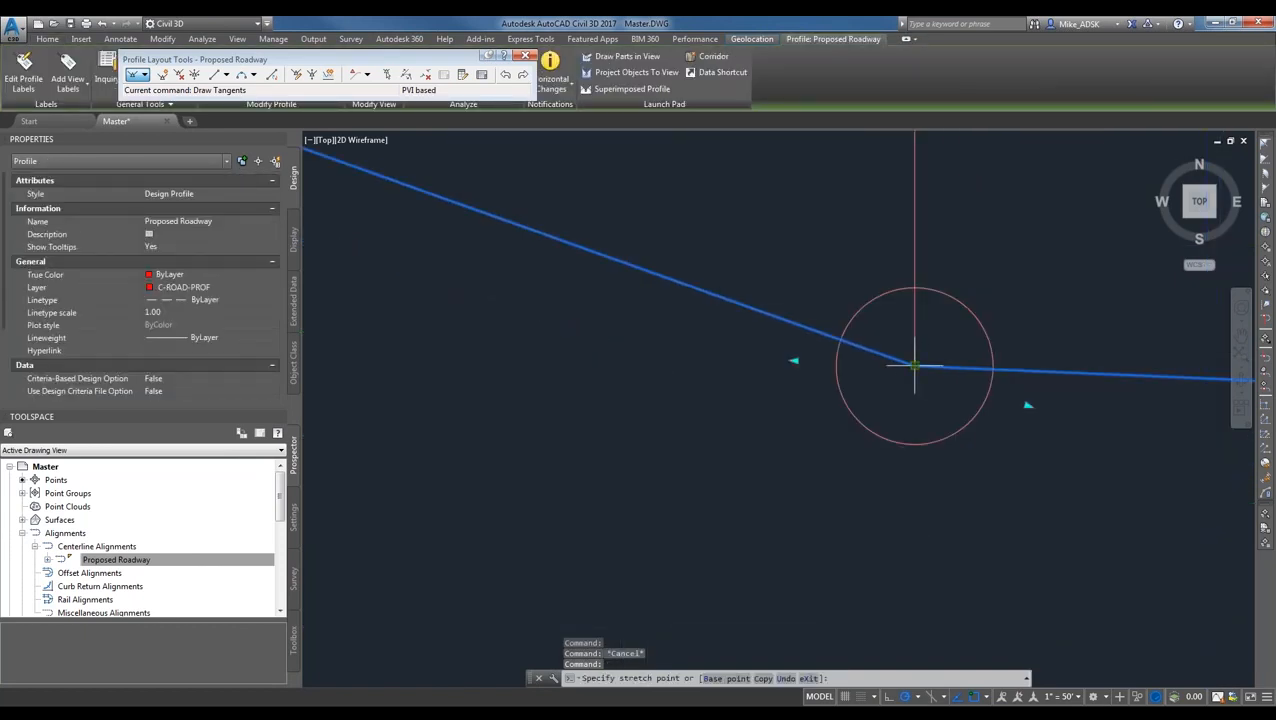
scroll(697, 435, down, 4)
scroll(948, 467, down, 5)
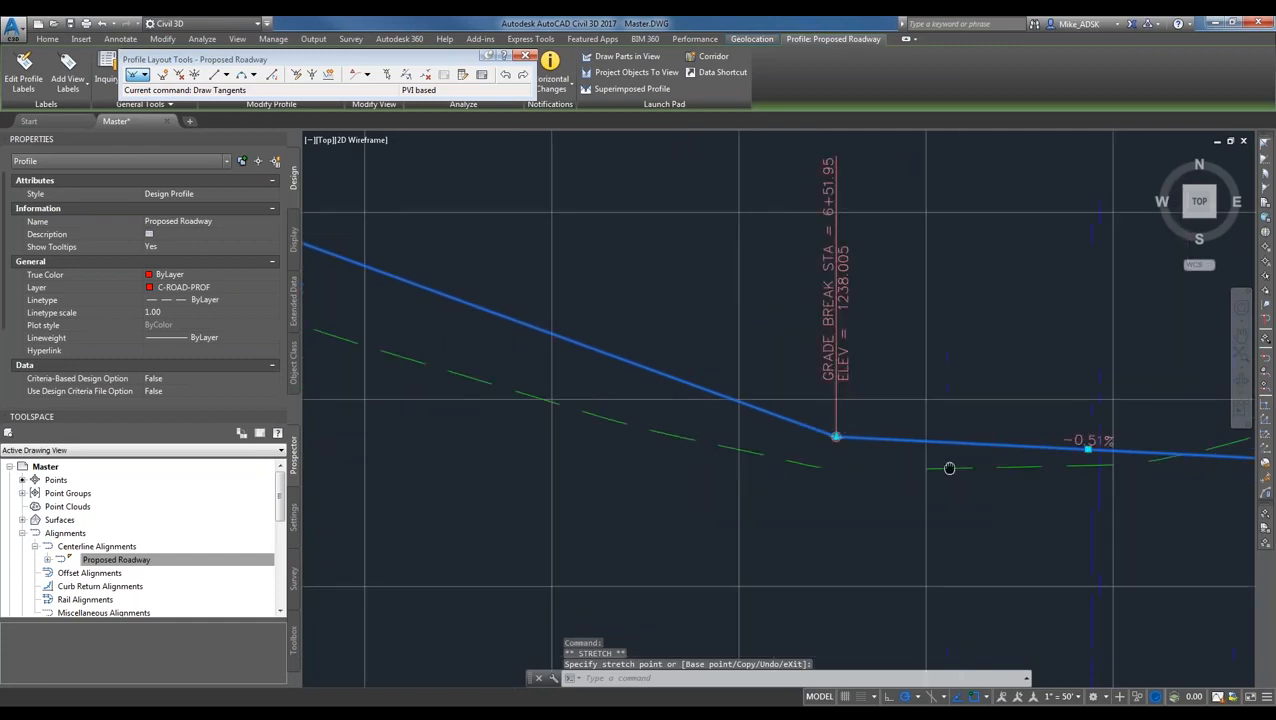
- Examine the grade break stations and elevations along the design profile, especially at its start and end
scroll(851, 432, up, 2)
scroll(851, 432, down, 5)
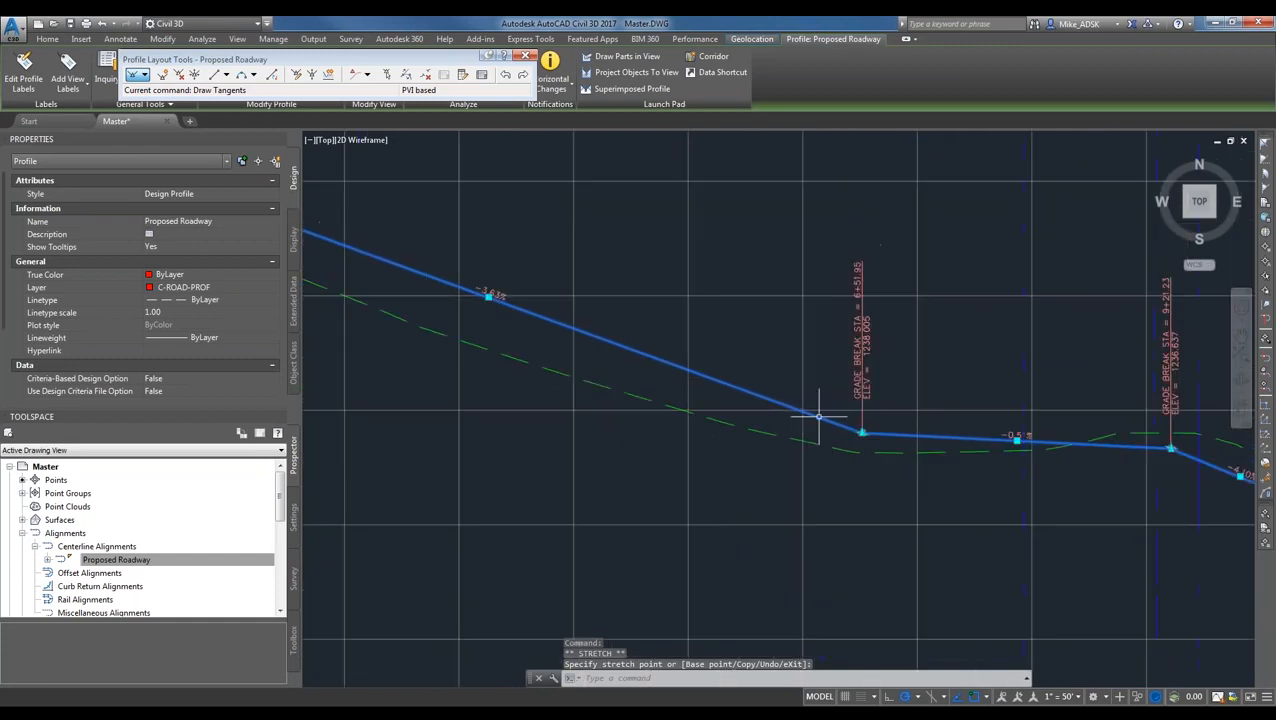
scroll(585, 306, up, 2)
scroll(874, 427, up, 5)
scroll(998, 469, down, 3)
scroll(640, 380, down, 3)
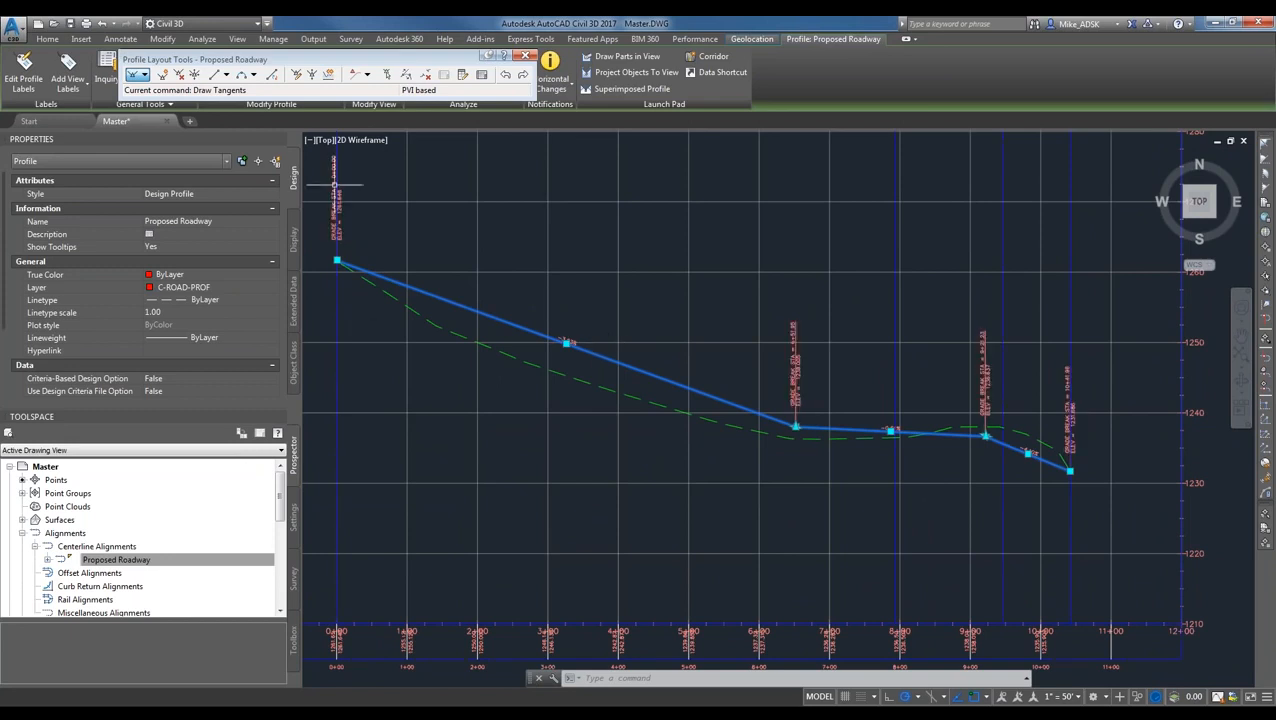
scroll(337, 209, up, 6)
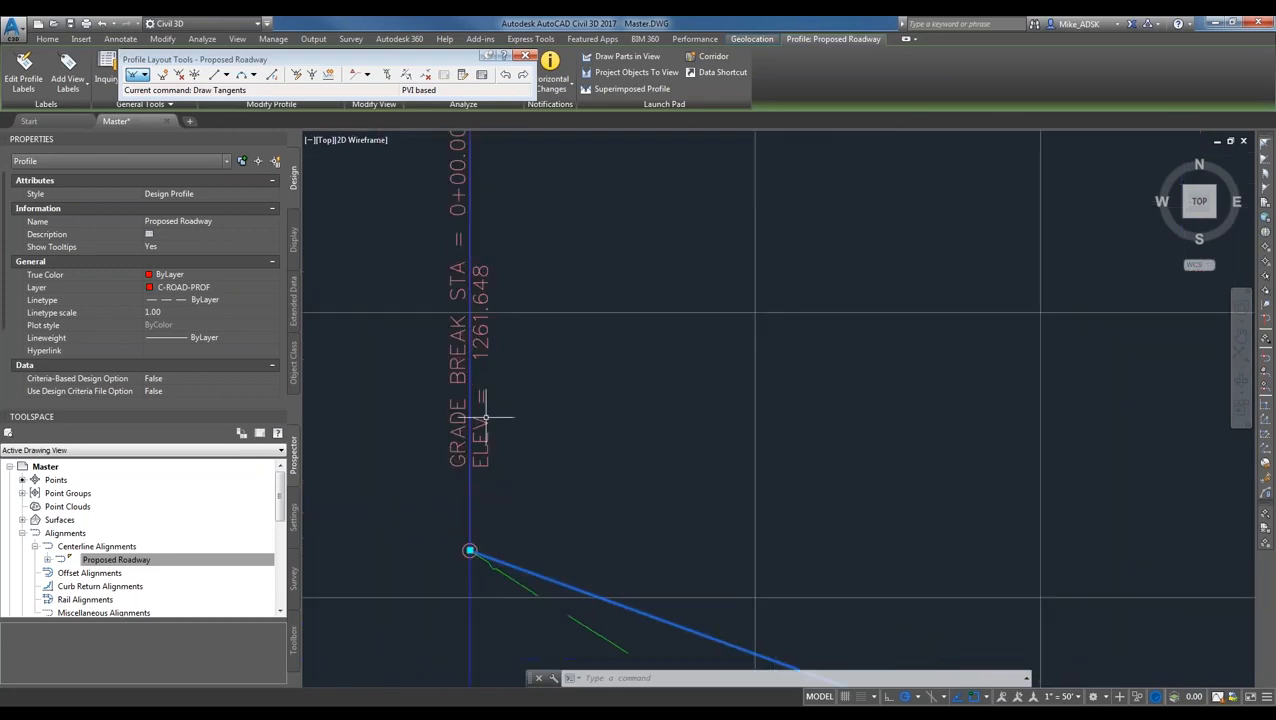
scroll(480, 380, down, 2)
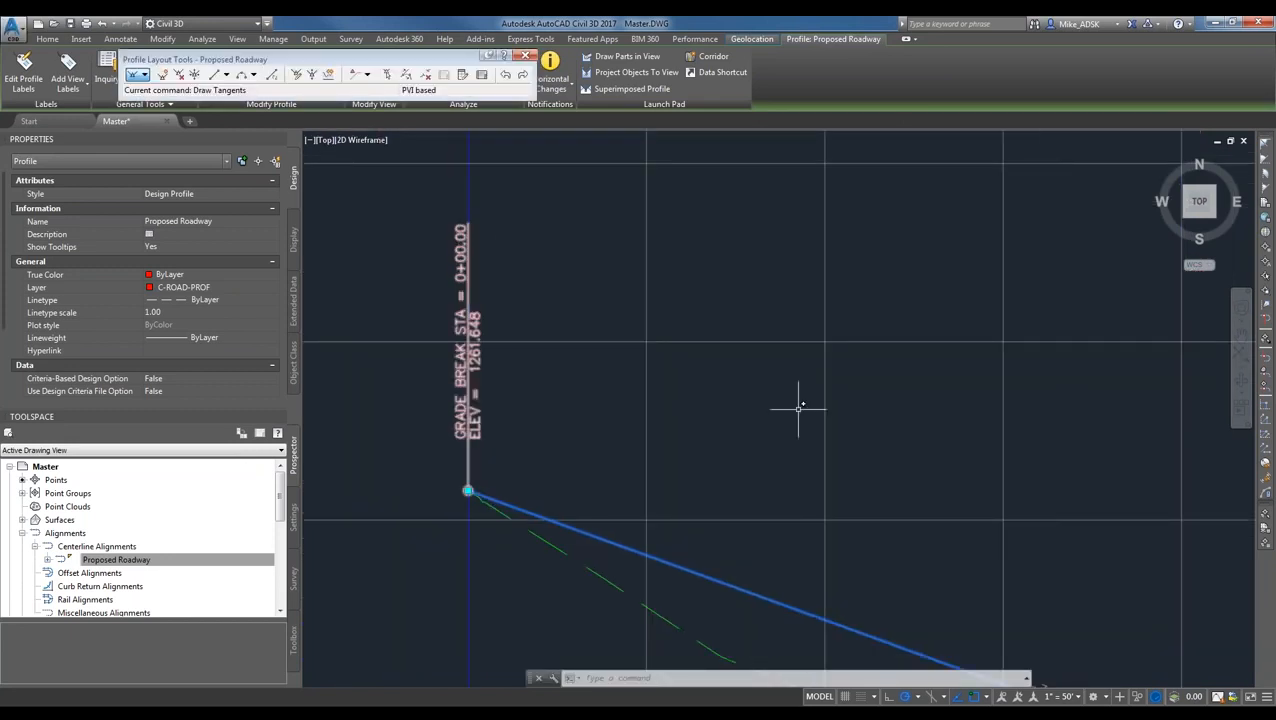
scroll(460, 340, down, 5)
scroll(580, 330, up, 7)
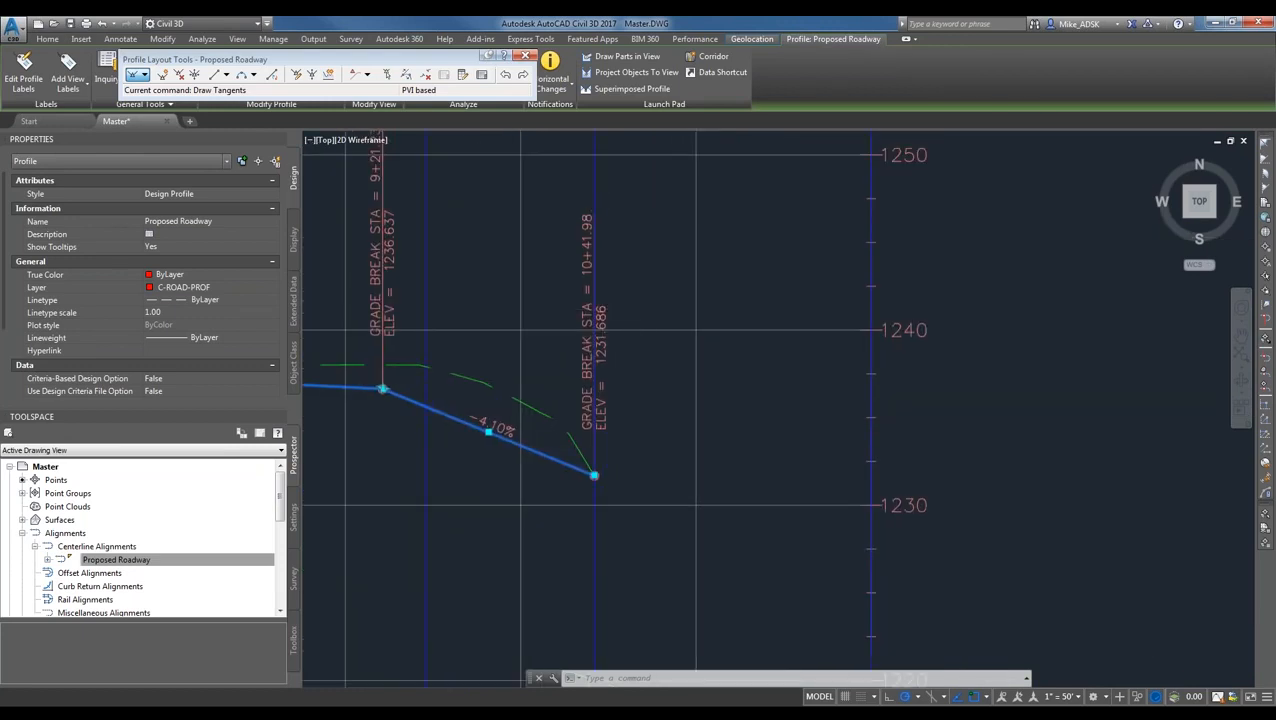
scroll(580, 284, up, 2)
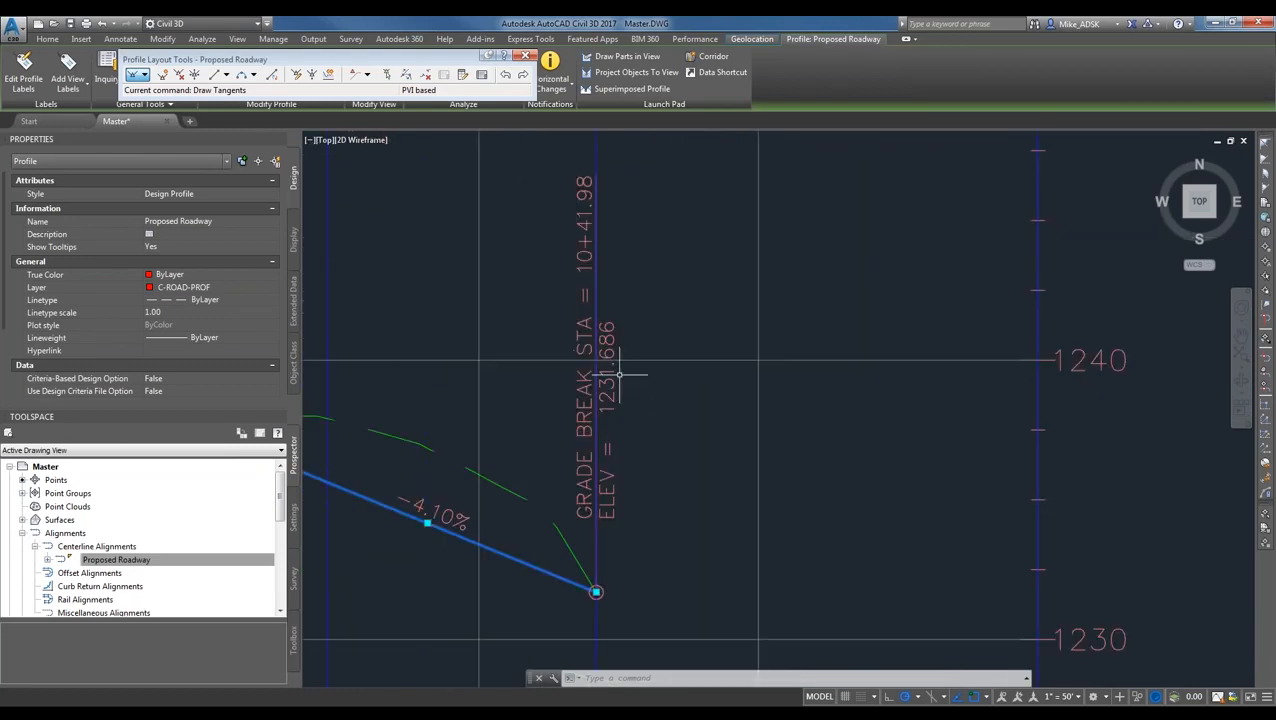
- Examine the grade labels on the design profile's tangents, from the last tangent back to the first
middle_drag(476, 442, 775, 436)
scroll(775, 436, down, 2)
scroll(750, 483, up, 2)
middle_drag(750, 483, 826, 492)
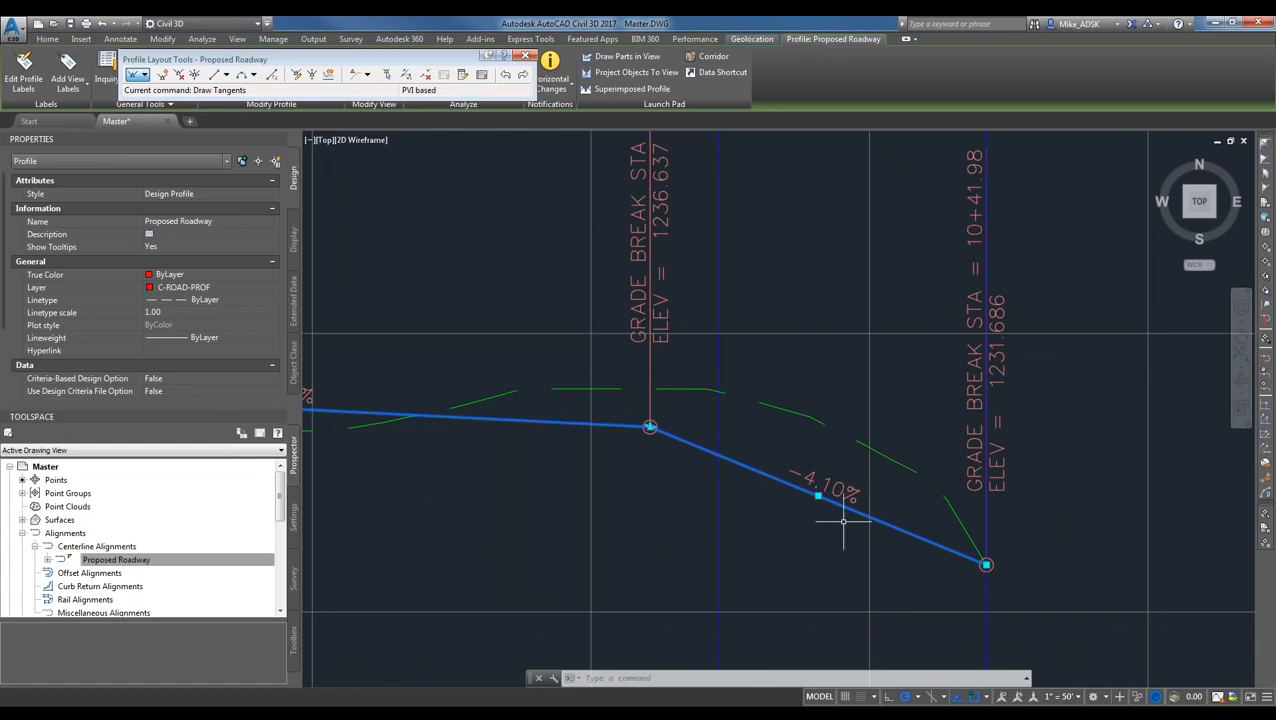
scroll(580, 497, down, 2)
middle_drag(552, 496, 809, 518)
scroll(697, 469, up, 2)
scroll(656, 470, down, 5)
scroll(540, 370, up, 5)
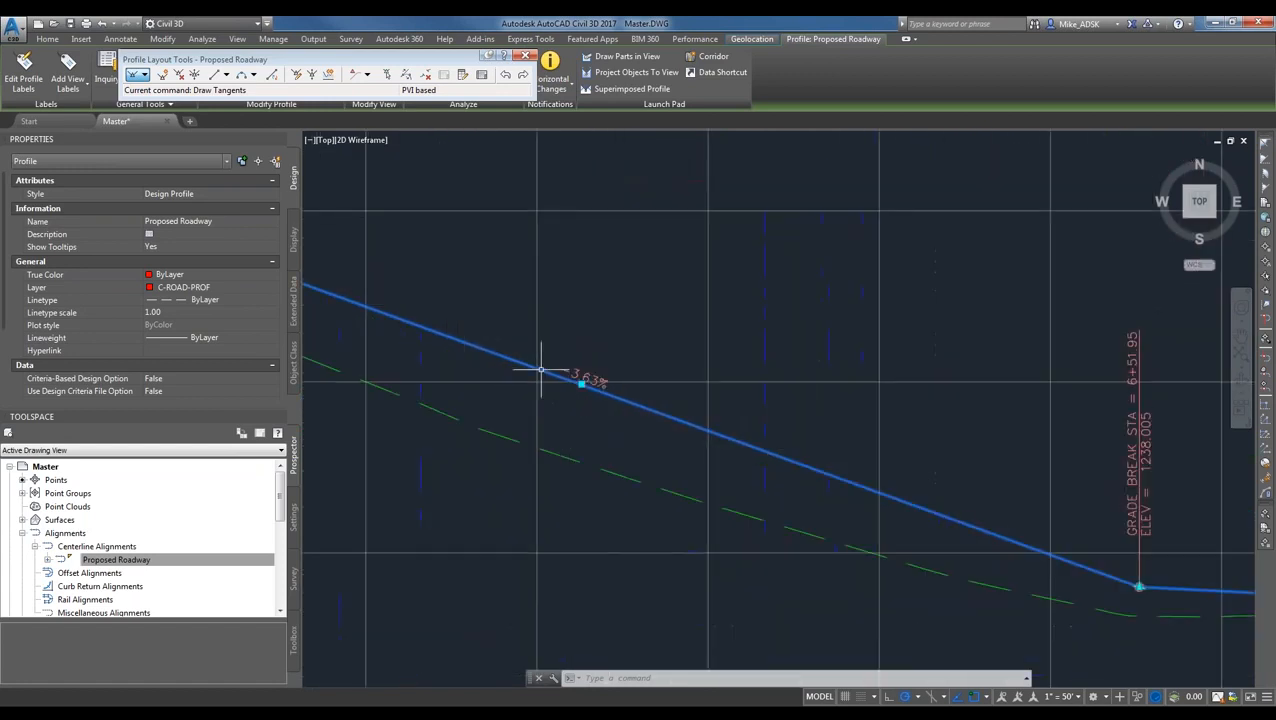
- Move the design profile's first intermediate PVI to about station 6+15, elevation 1240.8
middle_drag(1082, 493, 718, 391)
scroll(761, 420, down, 2)
middle_drag(1115, 417, 902, 436)
scroll(772, 470, up, 4)
middle_drag(666, 477, 1159, 490)
scroll(1159, 490, up, 2)
scroll(687, 468, down, 2)
middle_drag(456, 486, 602, 554)
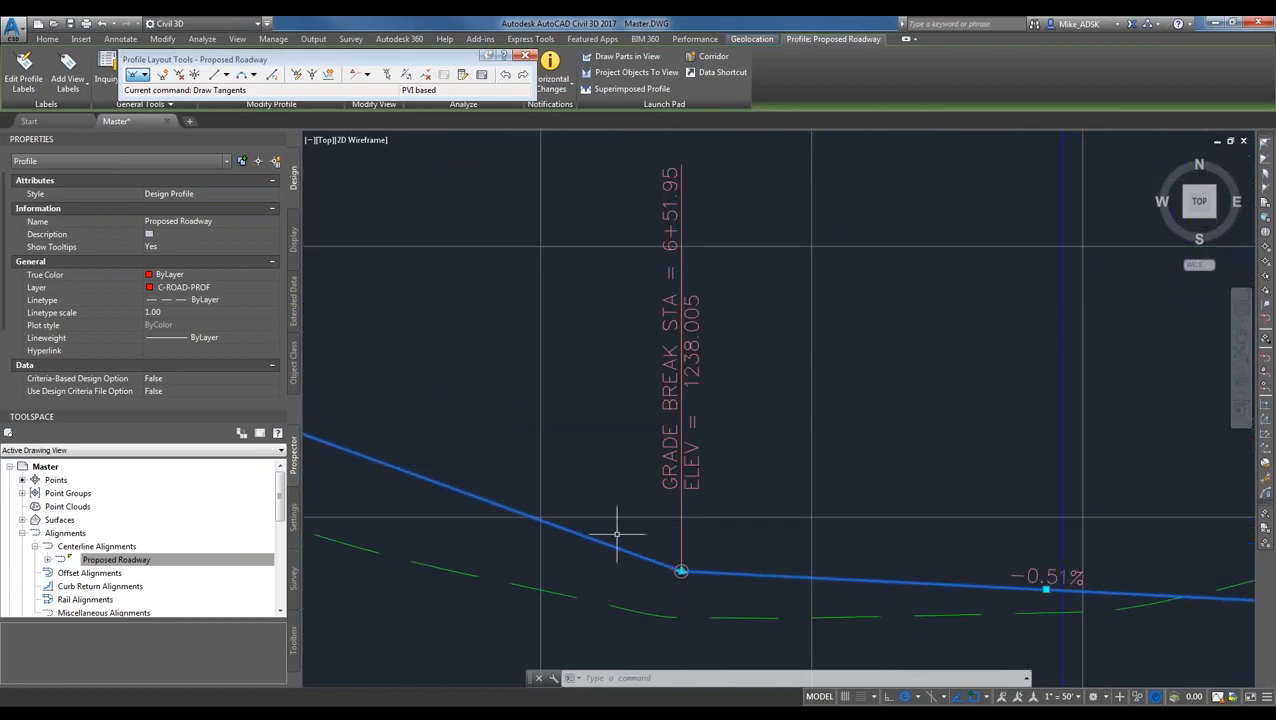
click(680, 571)
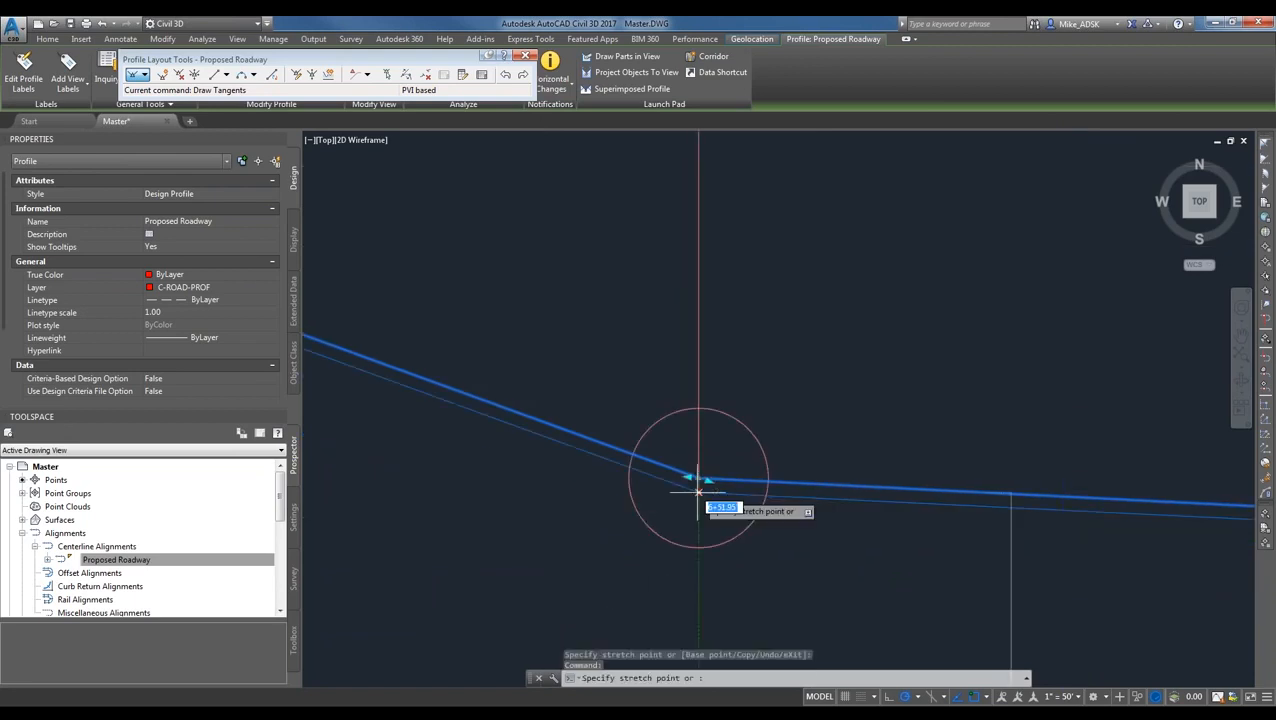
scroll(698, 492, down, 5)
click(444, 302)
scroll(465, 426, down, 6)
scroll(470, 300, up, 4)
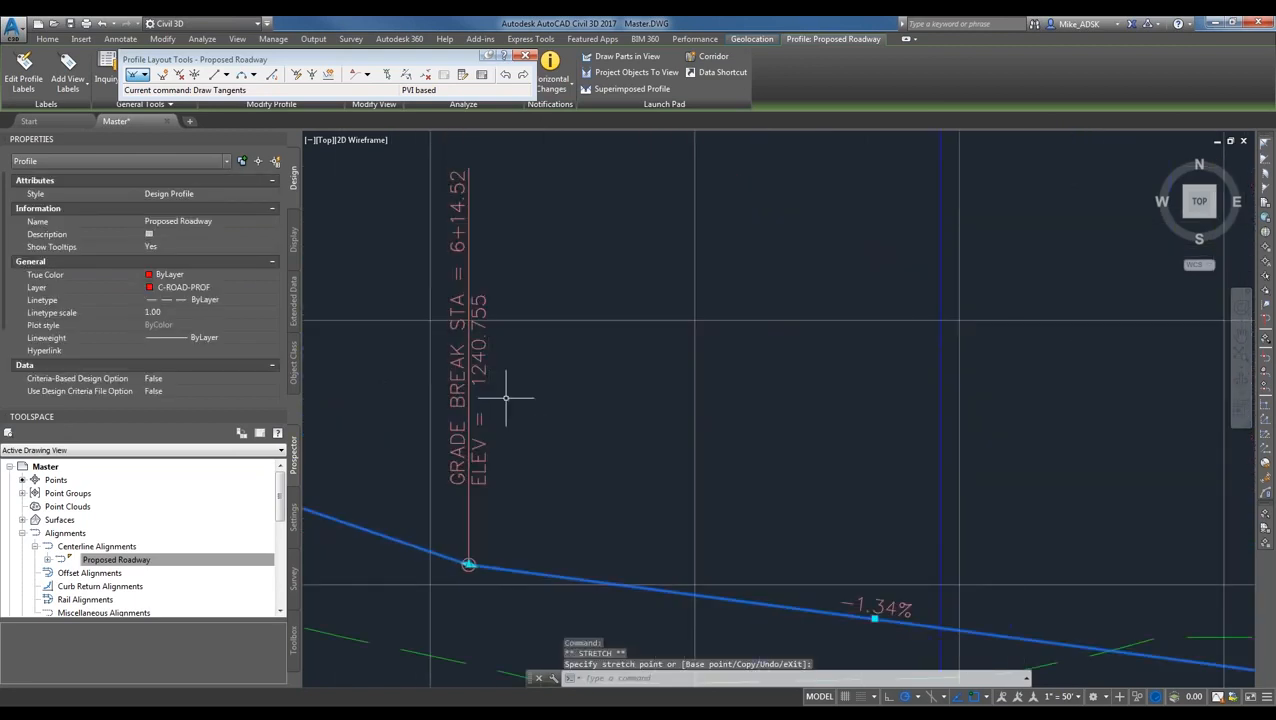
- Move the first intermediate PVI of the design profile to about station 5+82, elevation 1243.5
scroll(555, 379, down, 5)
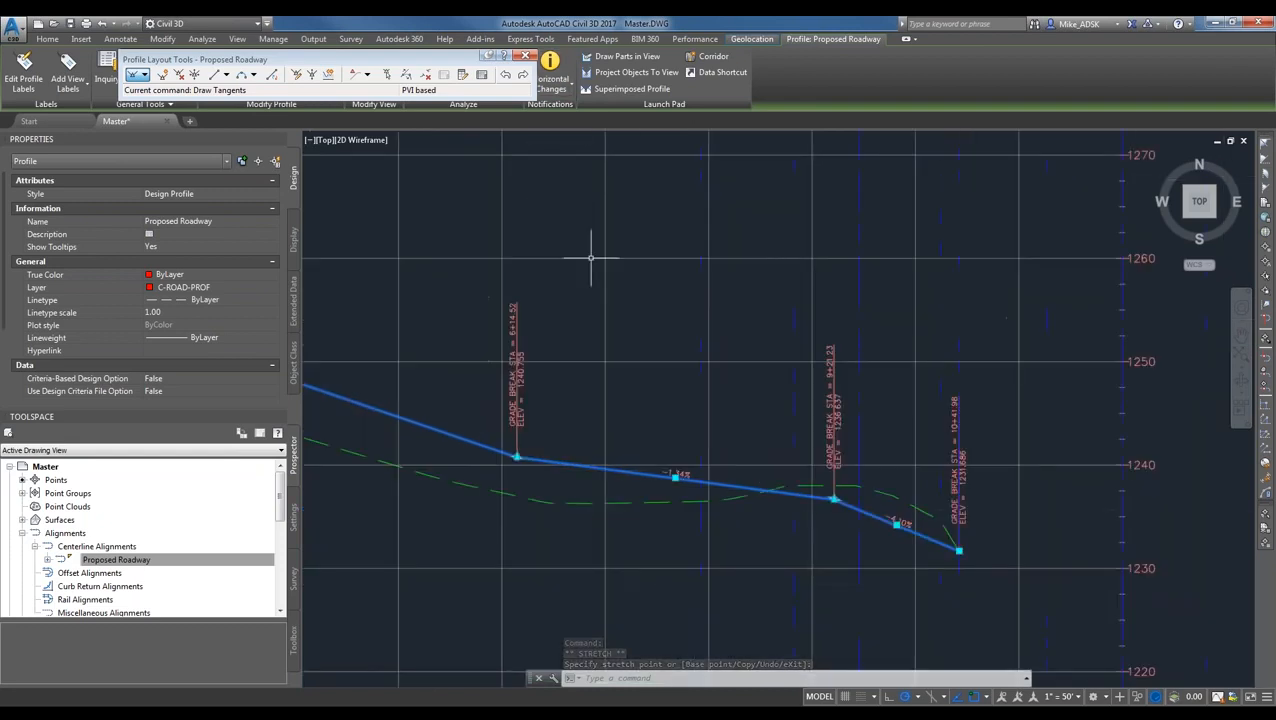
scroll(560, 420, down, 1)
scroll(541, 399, up, 3)
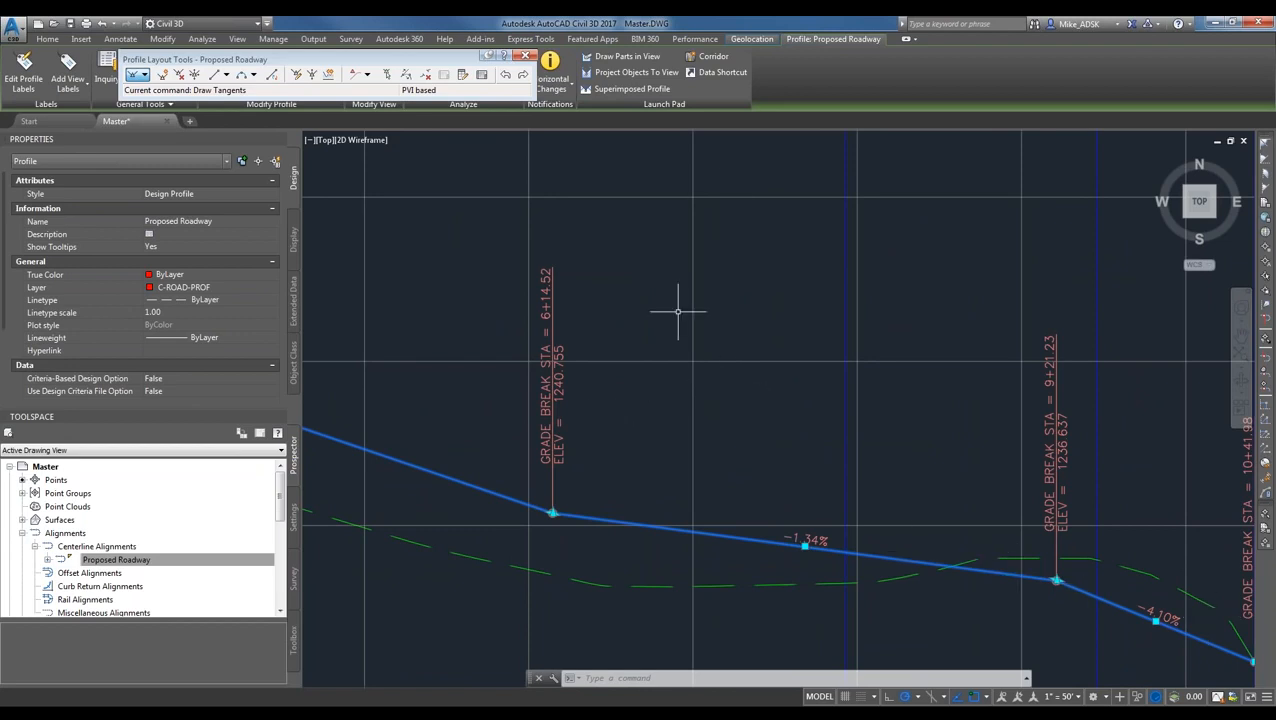
mouse_move(573, 451)
middle_down()
mouse_move(904, 459)
mouse_move(975, 505)
middle_up()
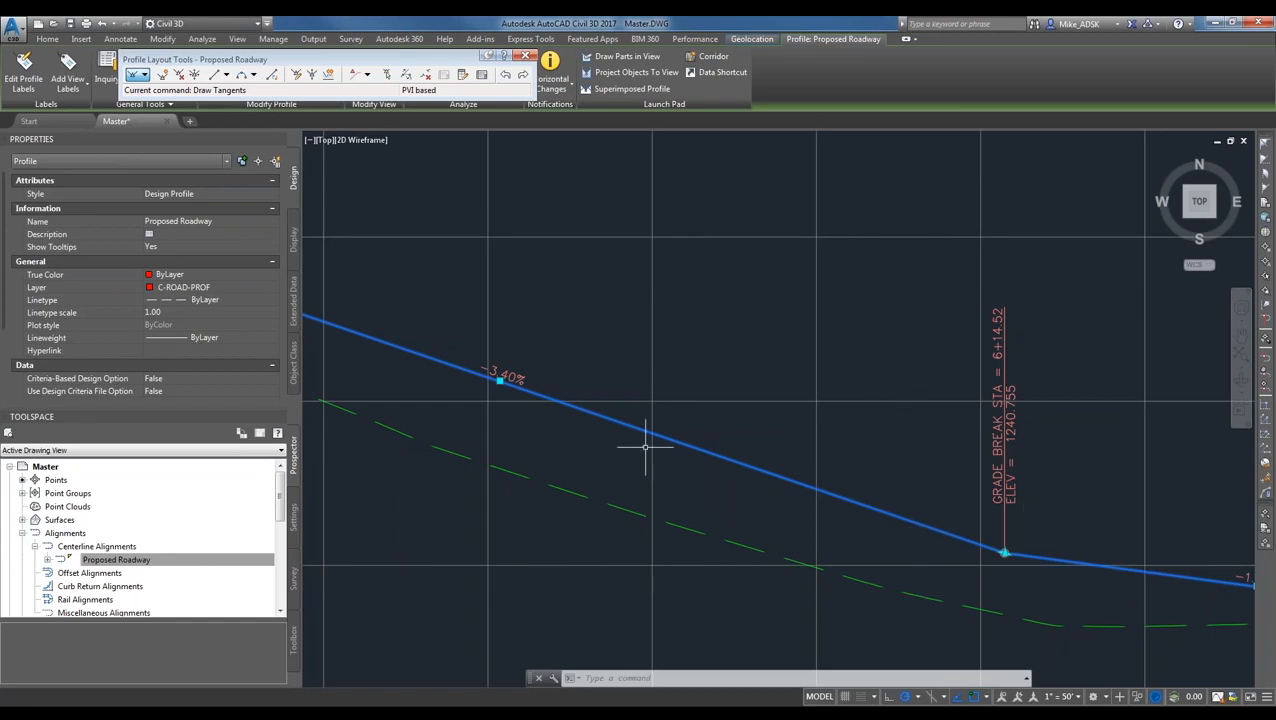
scroll(649, 441, down, 2)
scroll(983, 598, up, 5)
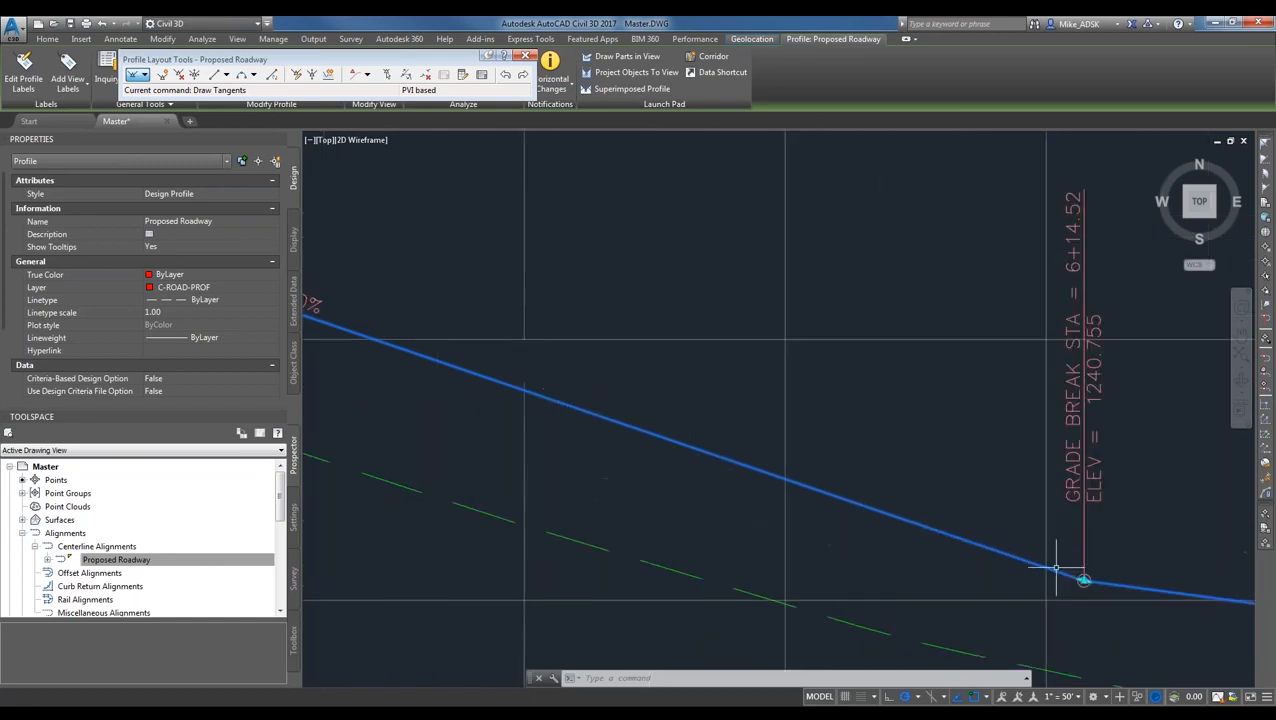
click(1095, 592)
scroll(1040, 605, down, 4)
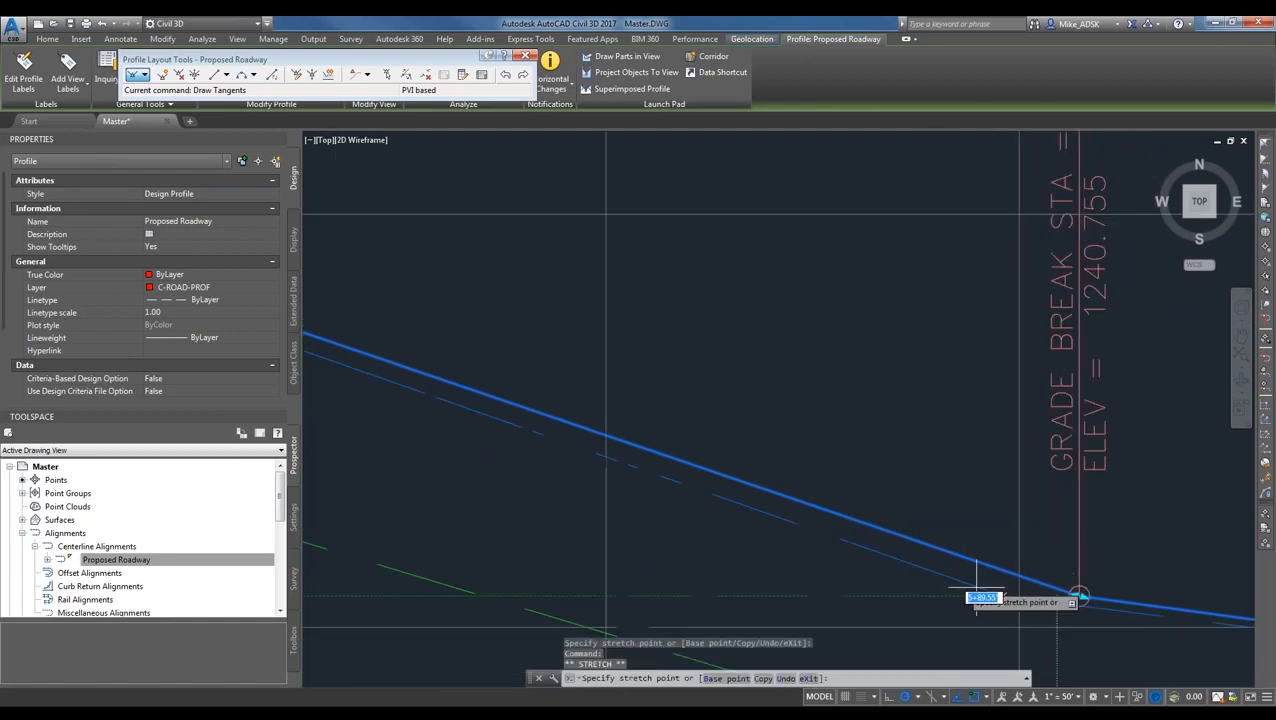
scroll(893, 578, up, 2)
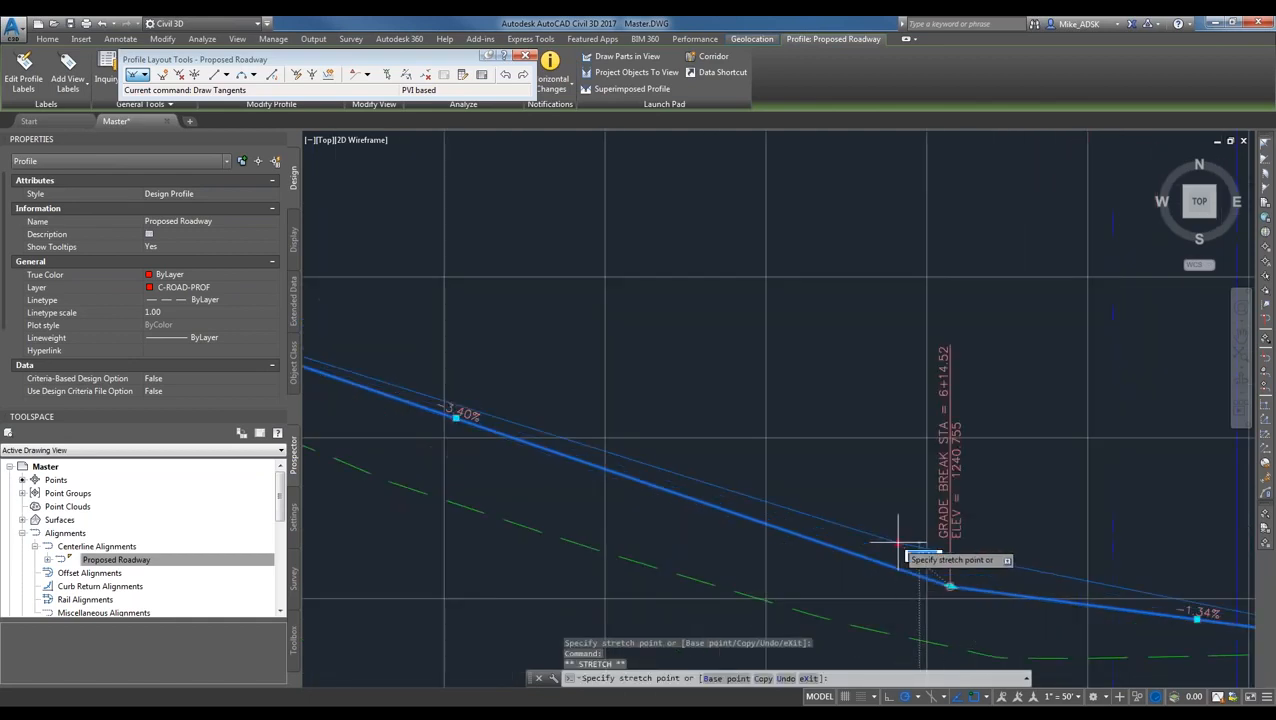
click(898, 541)
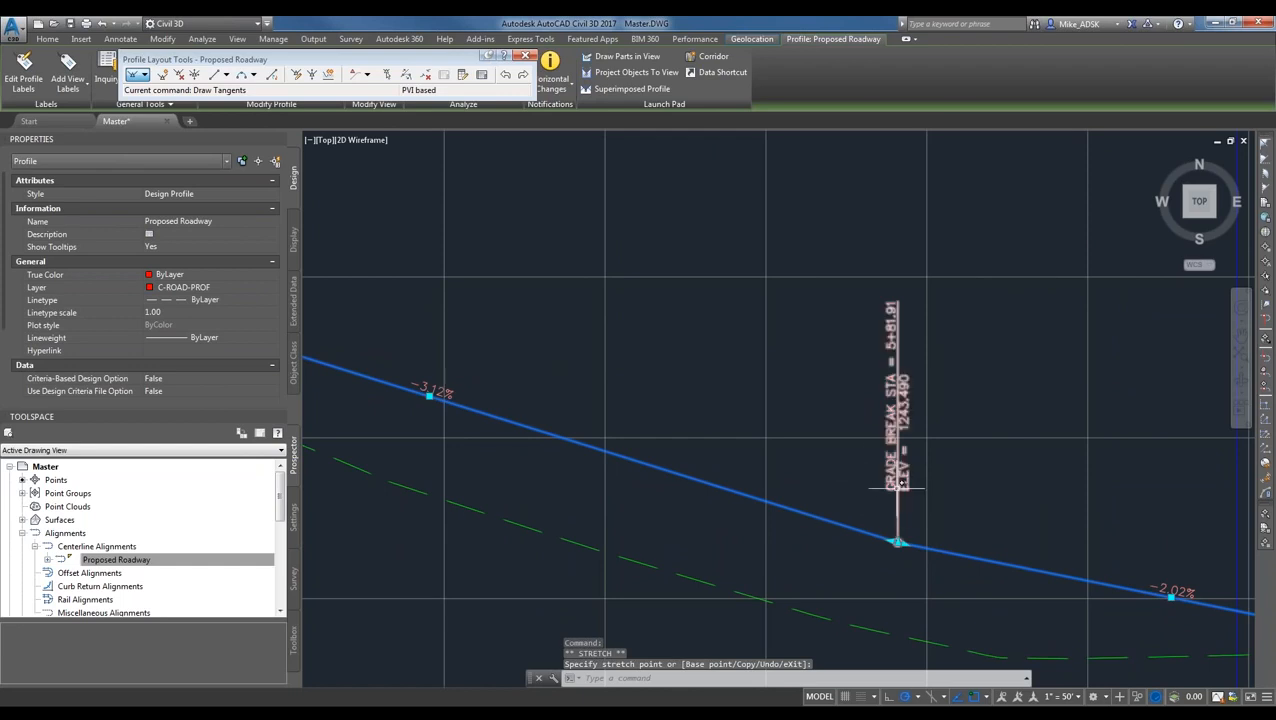
scroll(890, 487, down, 3)
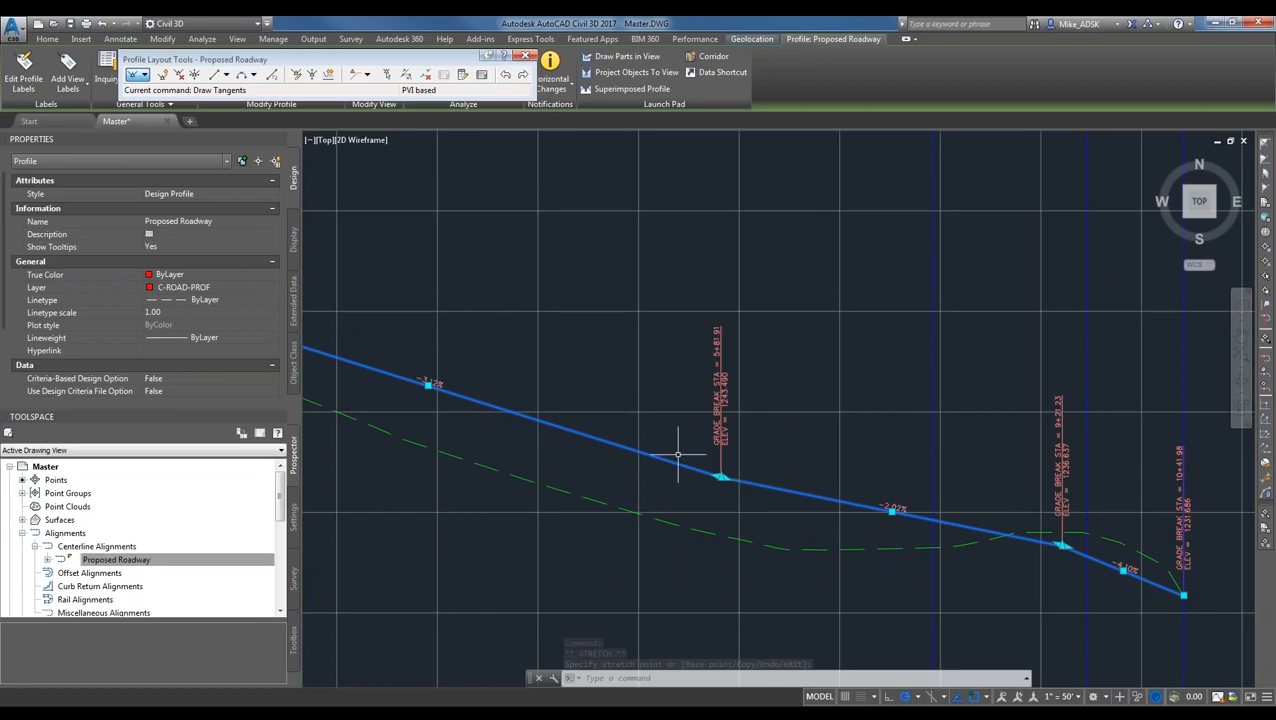
- Move the design profile's first intermediate PVI to about station 5+69, elevation 1241.5, and deselect the profile
scroll(690, 465, up, 8)
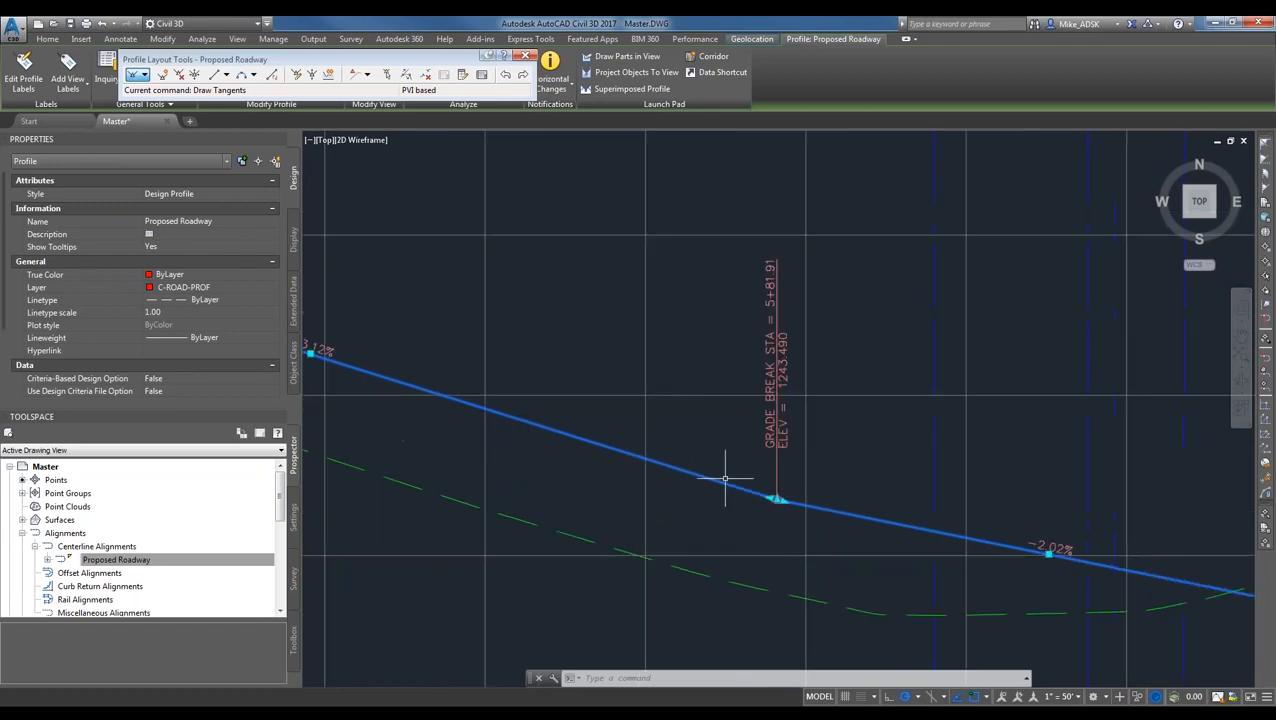
right_click(799, 437)
key(Escape)
scroll(700, 515, down, 4)
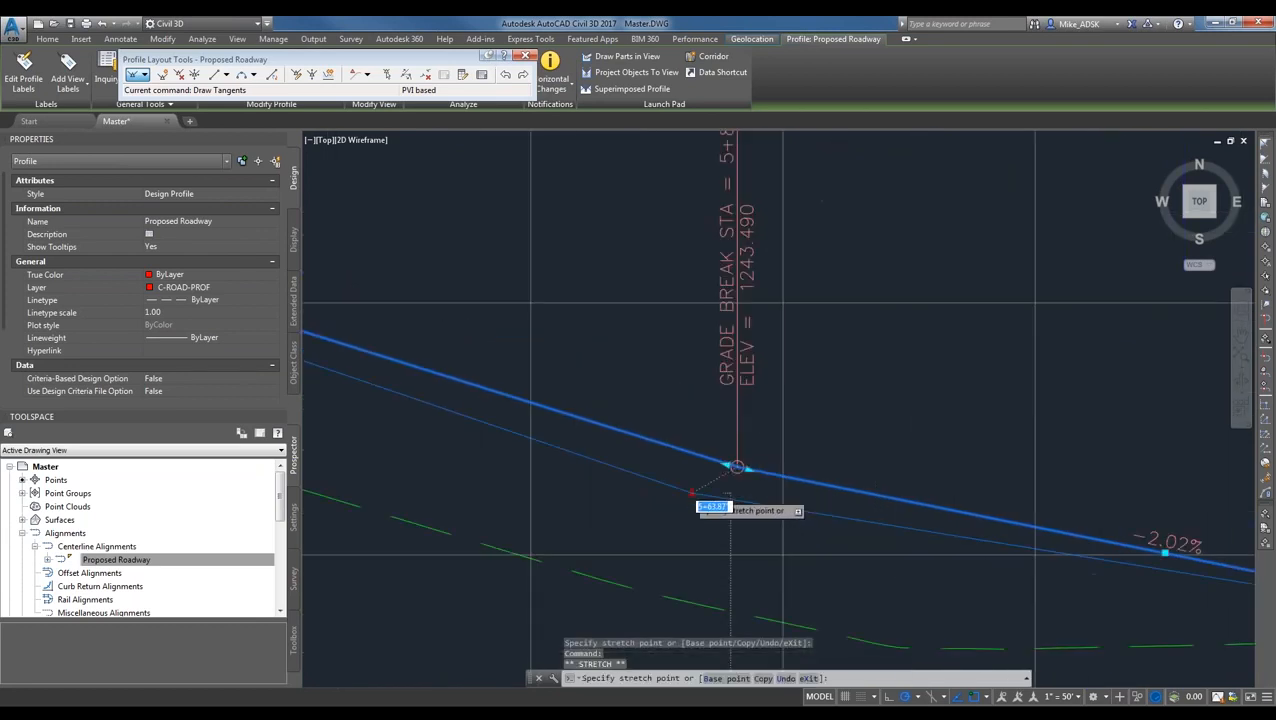
key(Escape)
- Examine the tangent grades and grade breaks along the whole design profile, from its start to its end
scroll(804, 543, down, 5)
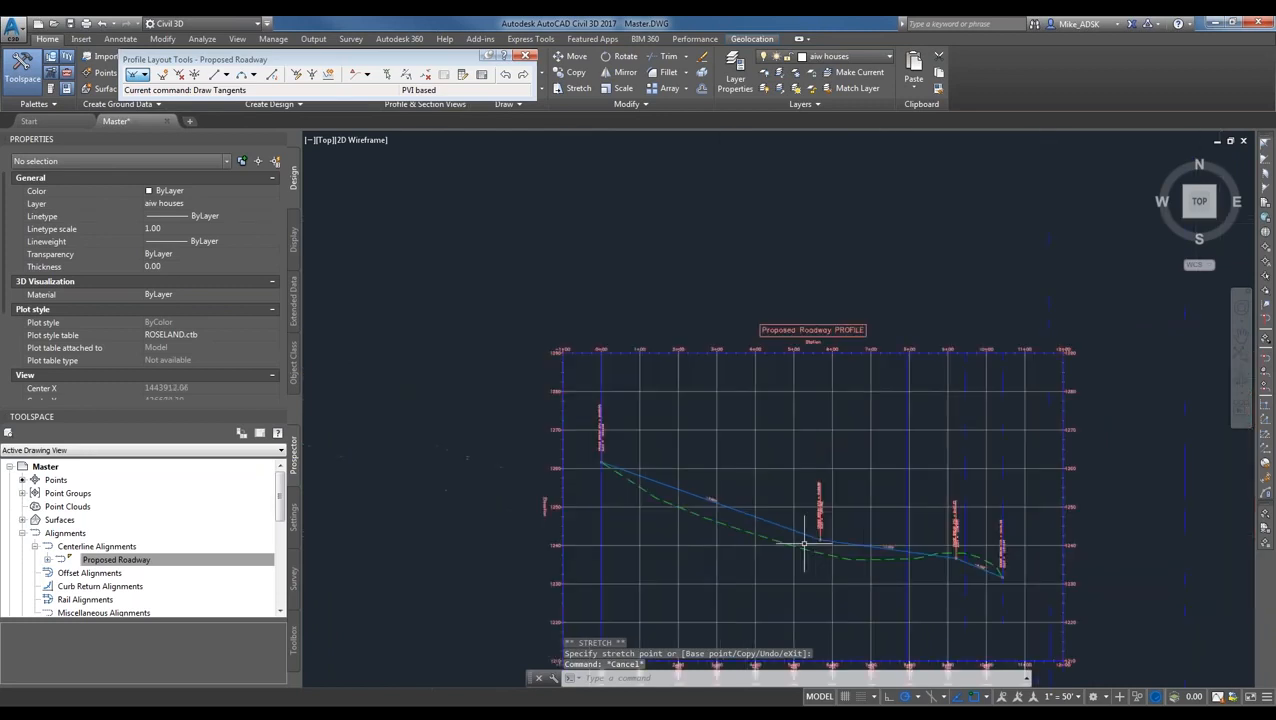
scroll(626, 465, up, 2)
scroll(954, 533, up, 5)
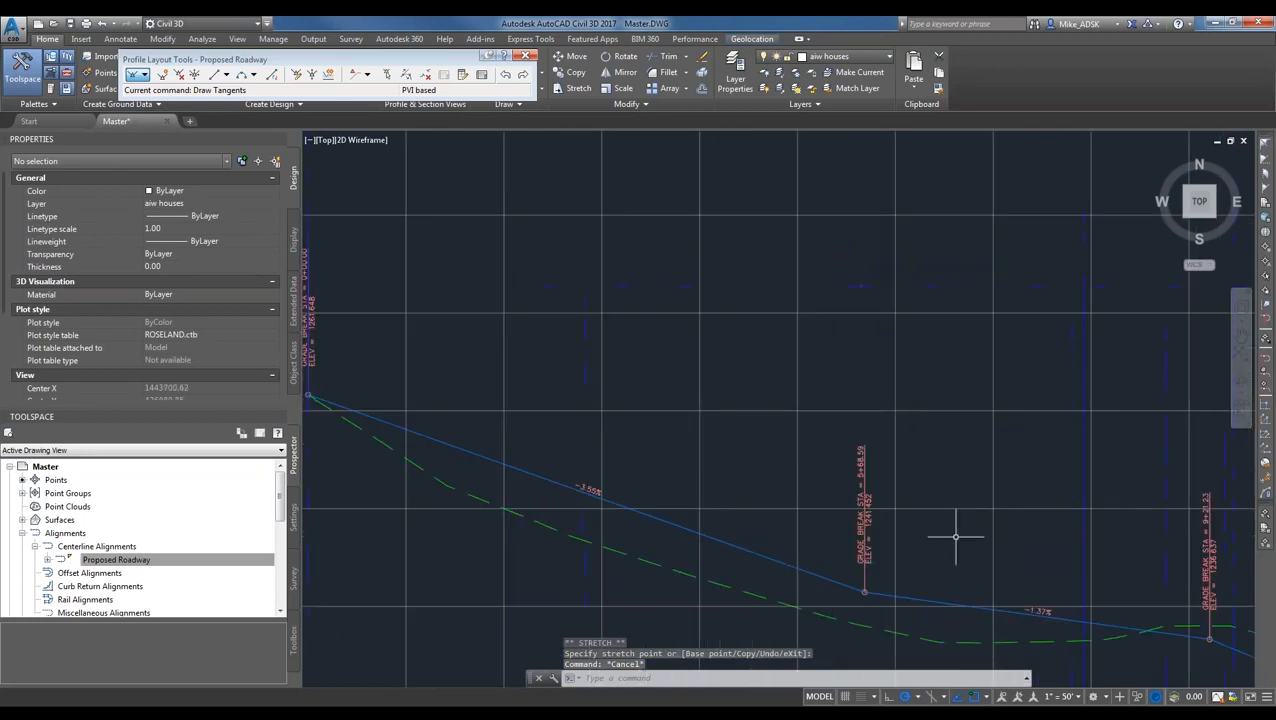
scroll(664, 464, down, 5)
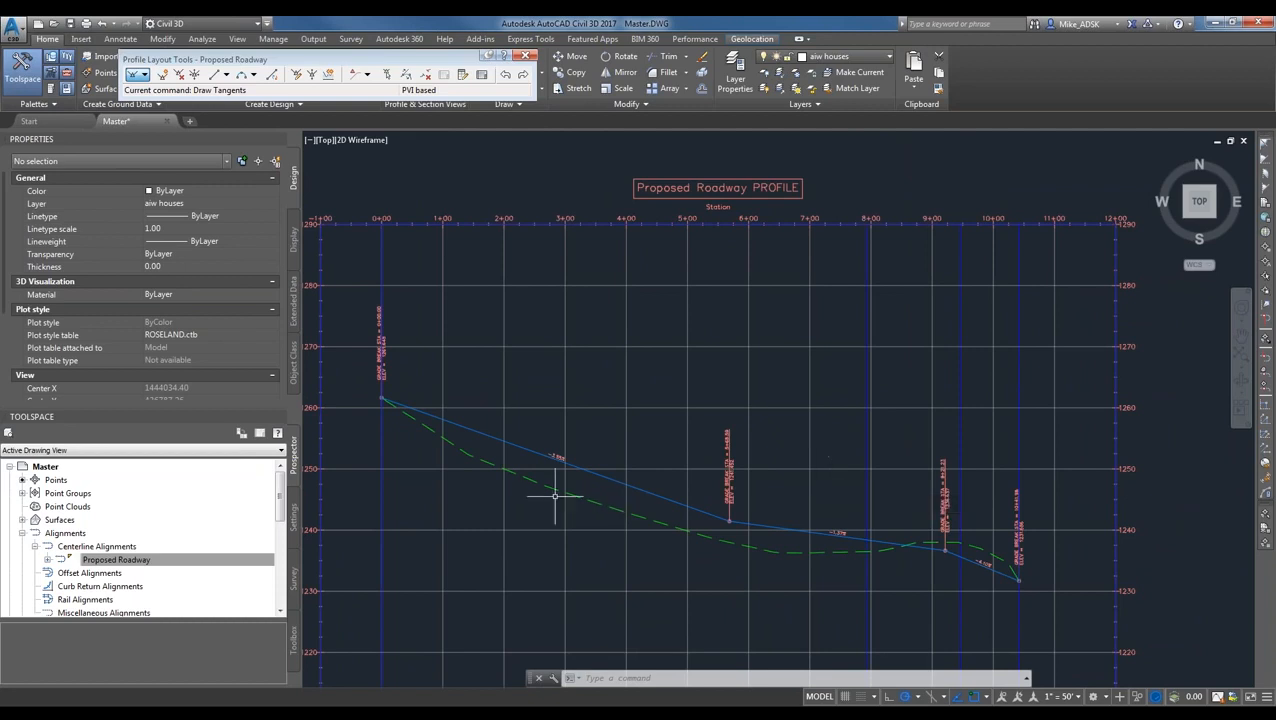
scroll(716, 505, up, 2)
middle_drag(421, 424, 508, 472)
scroll(459, 447, up, 2)
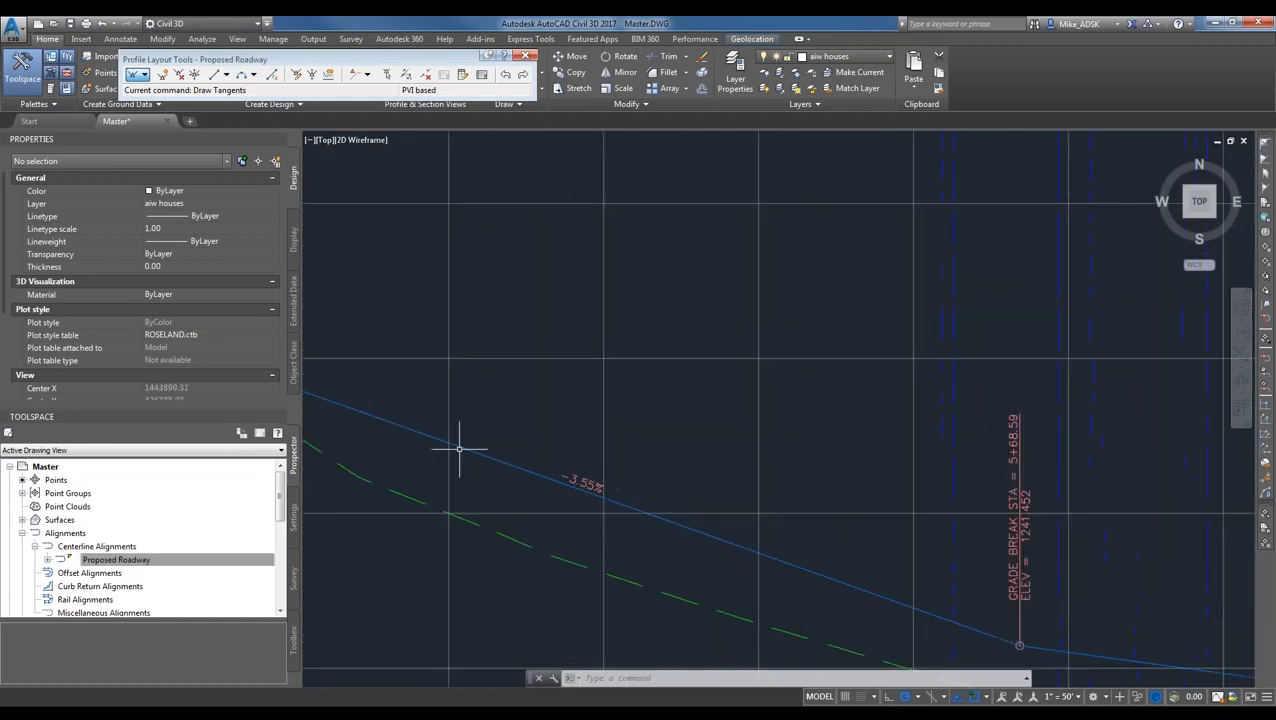
scroll(459, 447, down, 2)
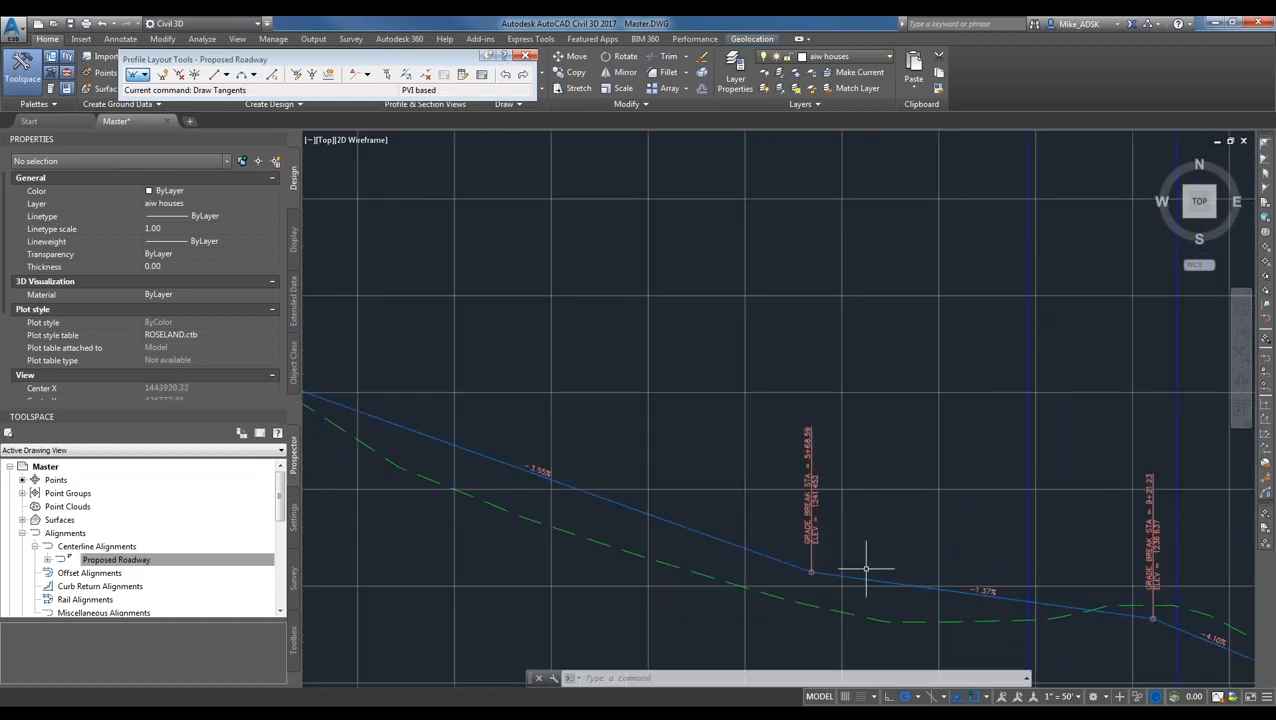
middle_drag(1059, 617, 860, 572)
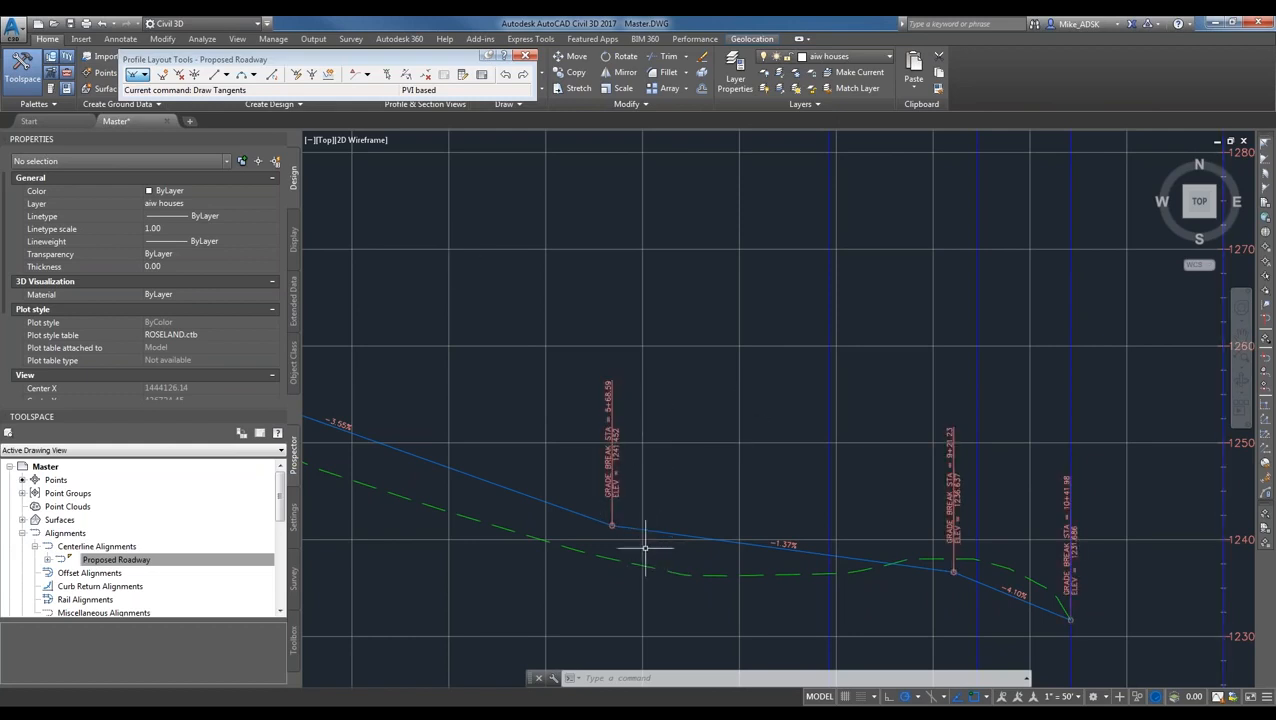
- Try to add a Free Vertical Curve (Parabola) between the two tangents at the first intermediate PVI with a curve length of 800 feet
click(255, 75)
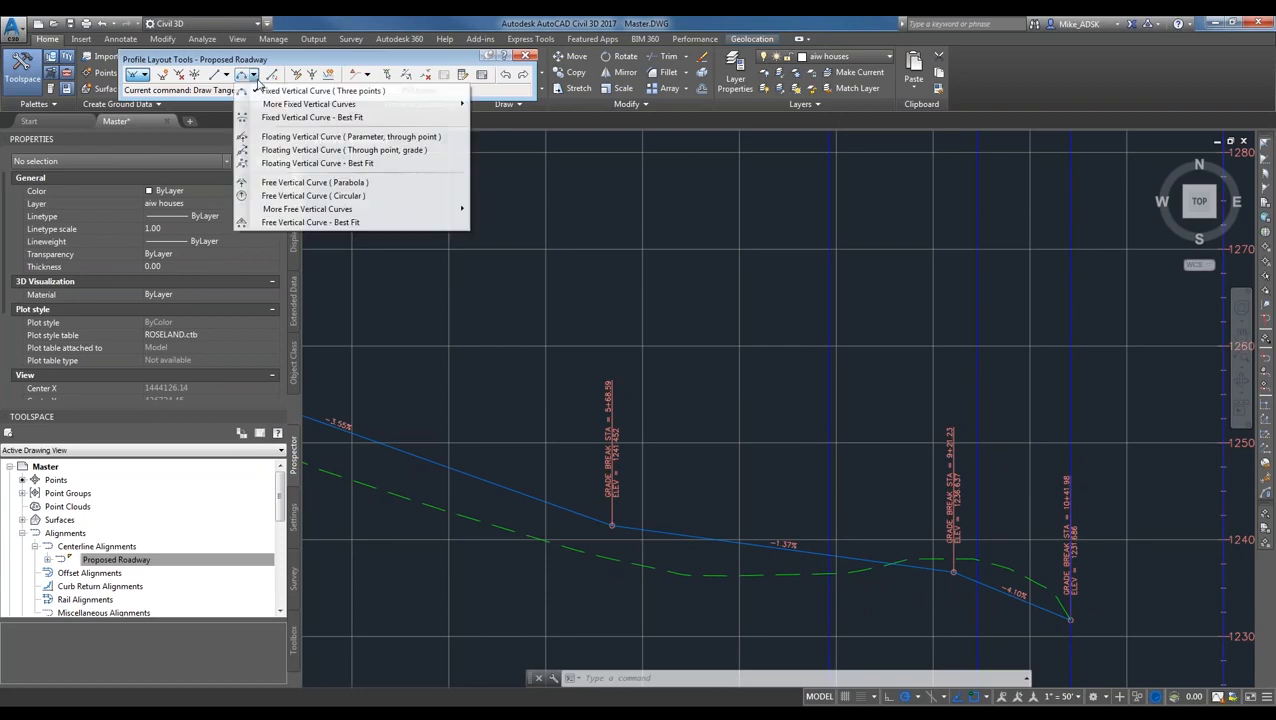
click(243, 63)
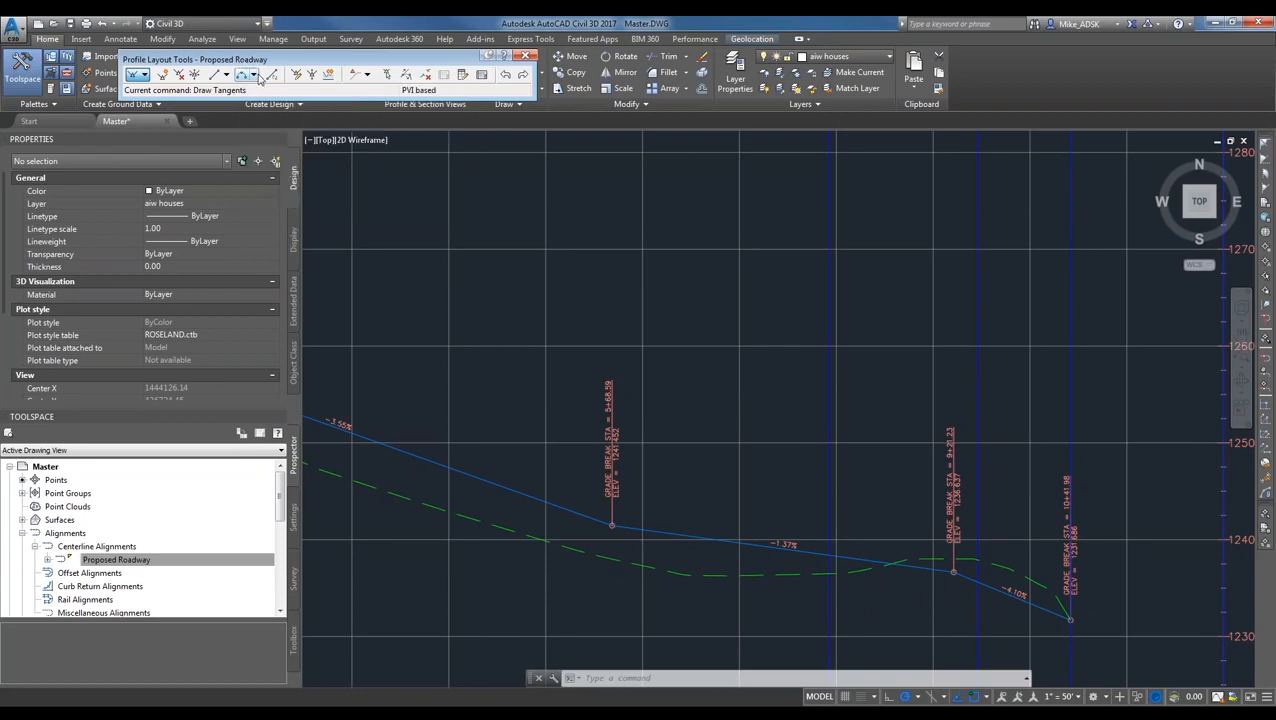
click(256, 76)
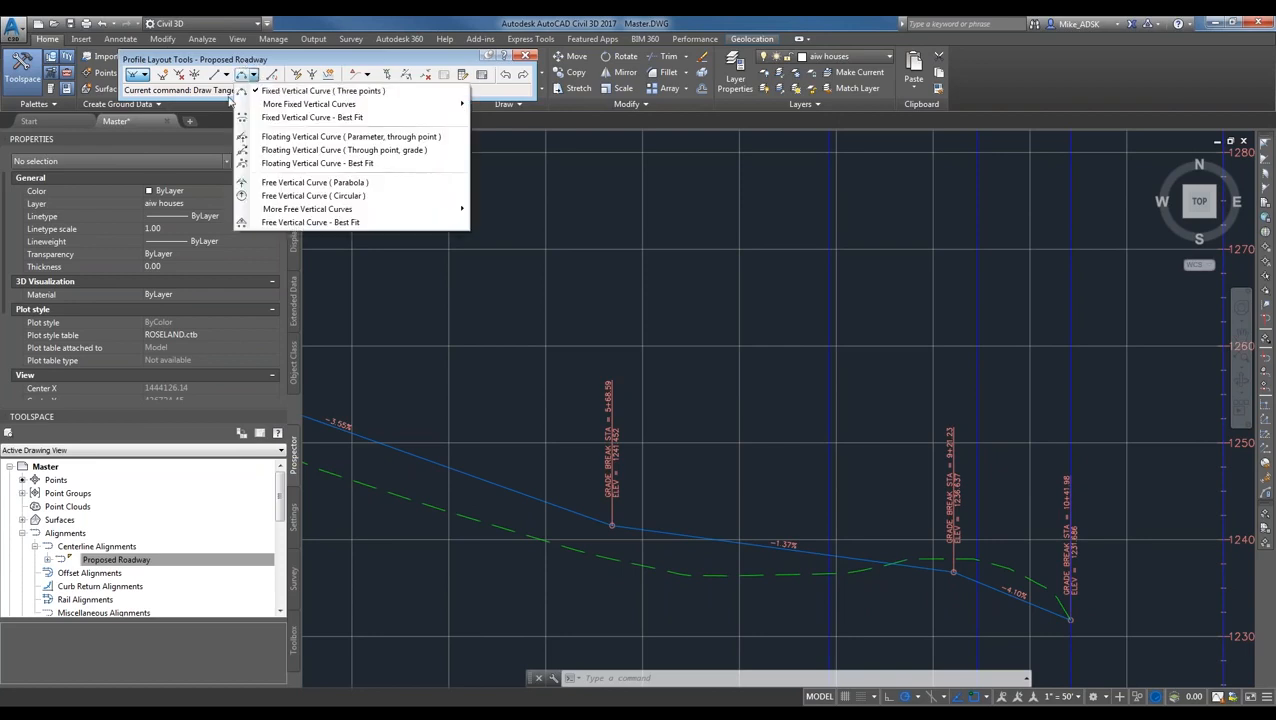
click(318, 183)
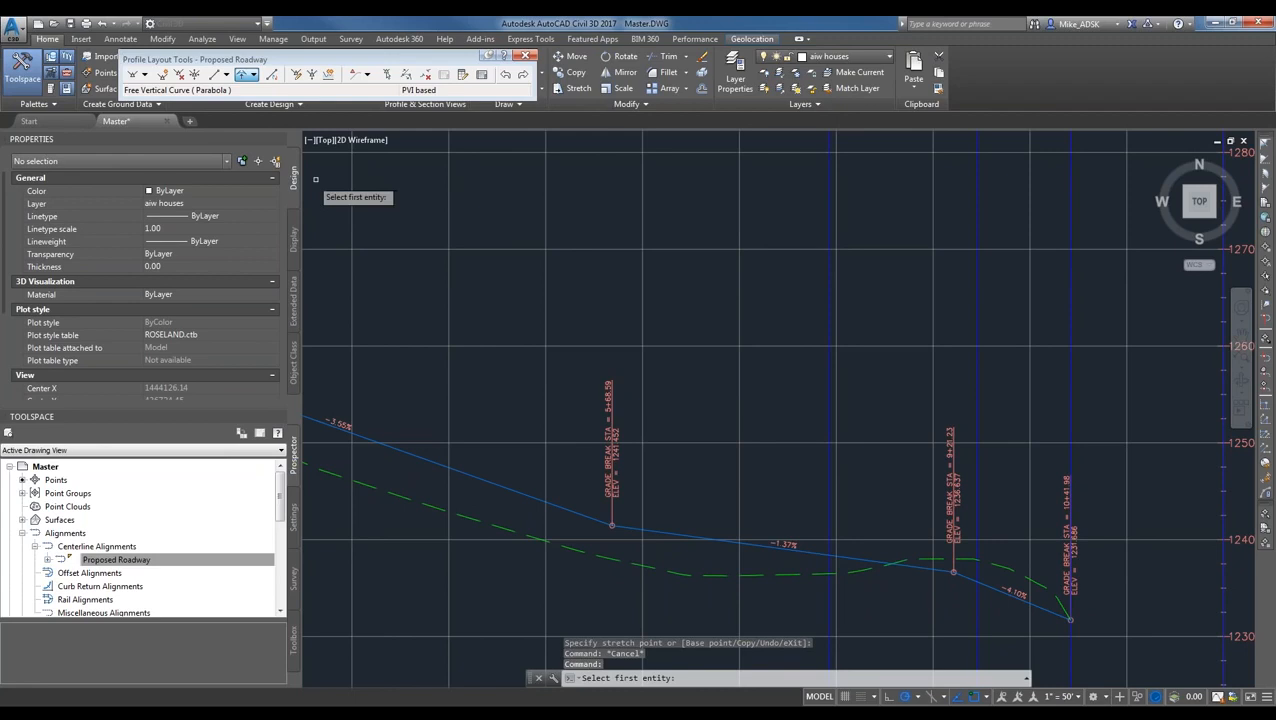
click(255, 76)
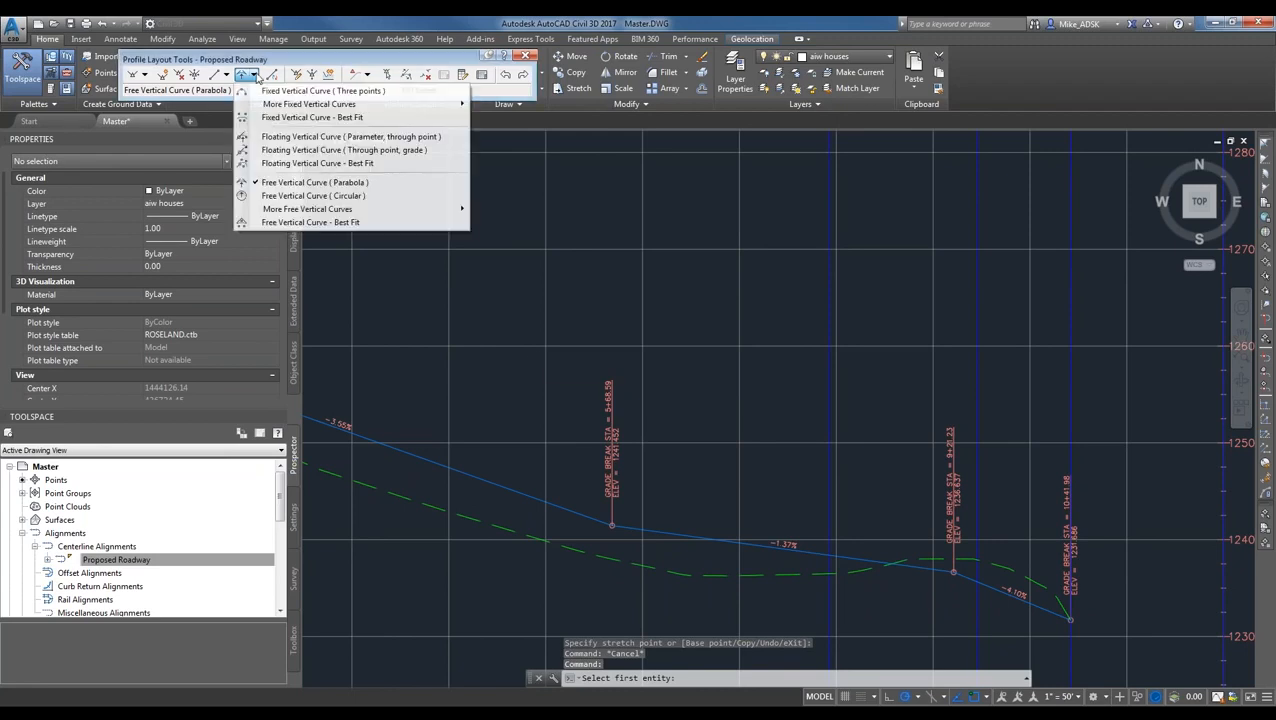
click(363, 183)
scroll(696, 549, down, 5)
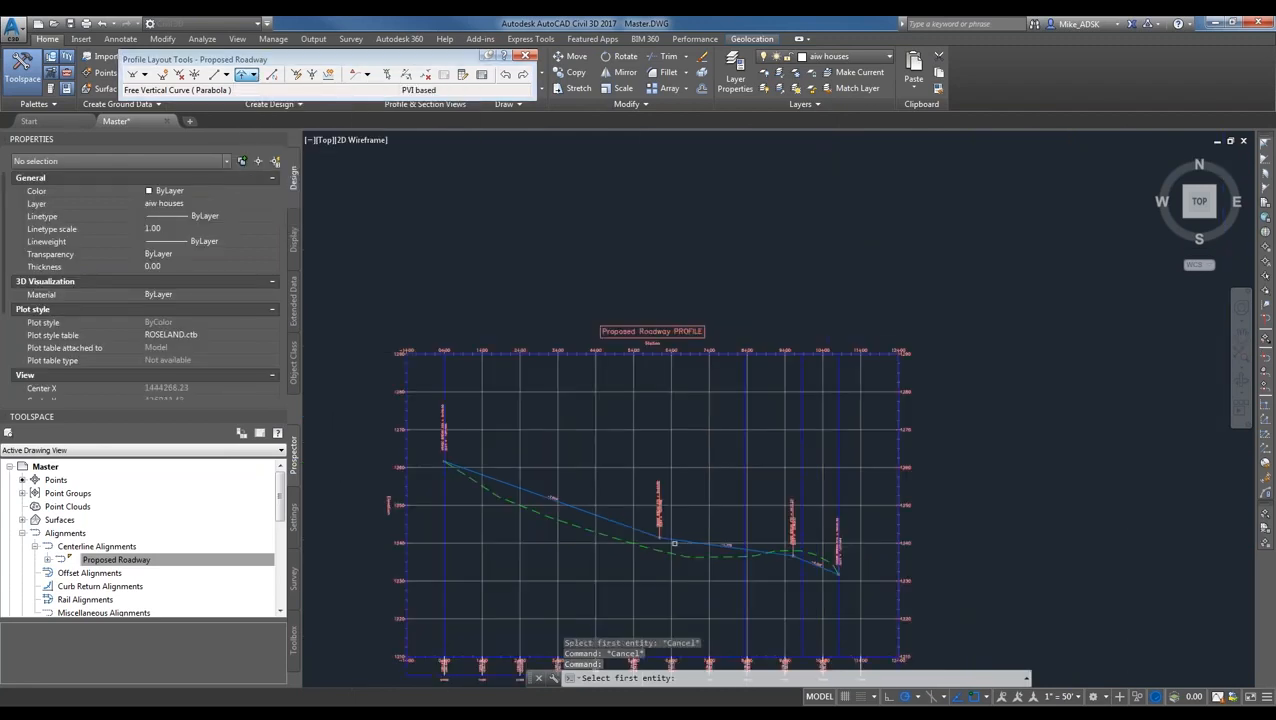
scroll(542, 473, up, 5)
scroll(542, 473, up, 2)
scroll(650, 530, down, 4)
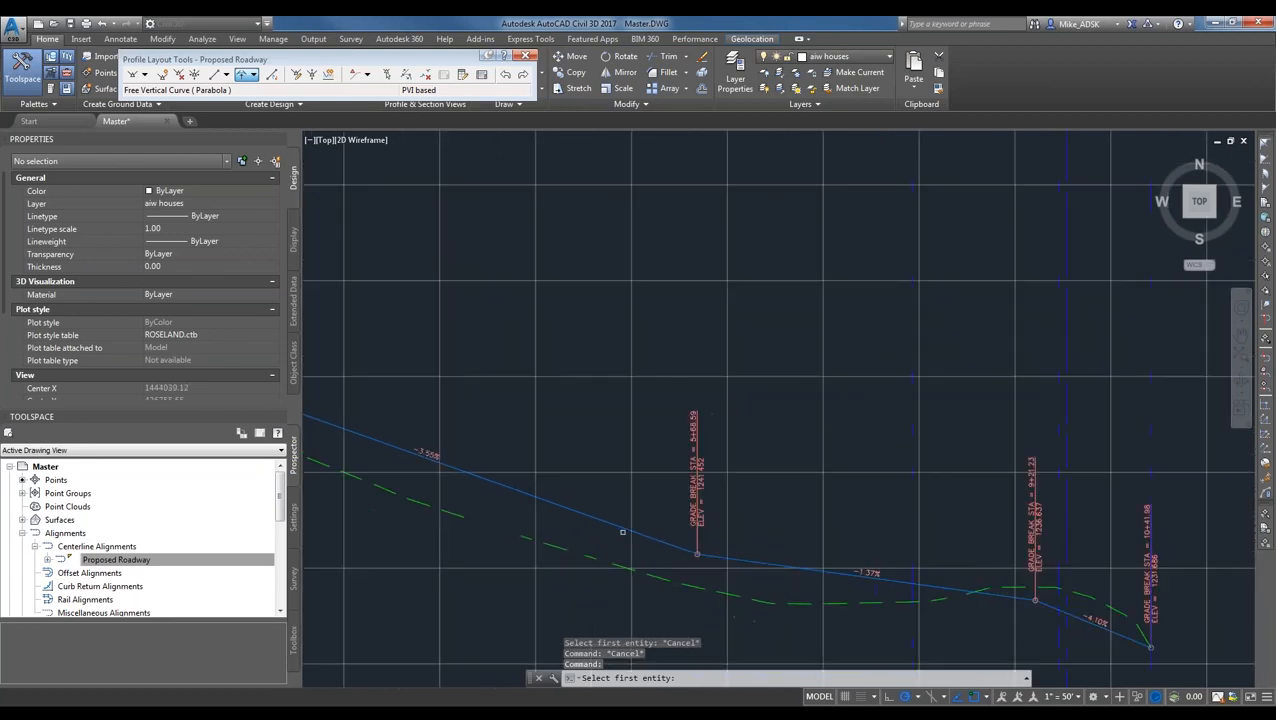
scroll(914, 578, up, 4)
scroll(786, 555, up, 4)
click(712, 520)
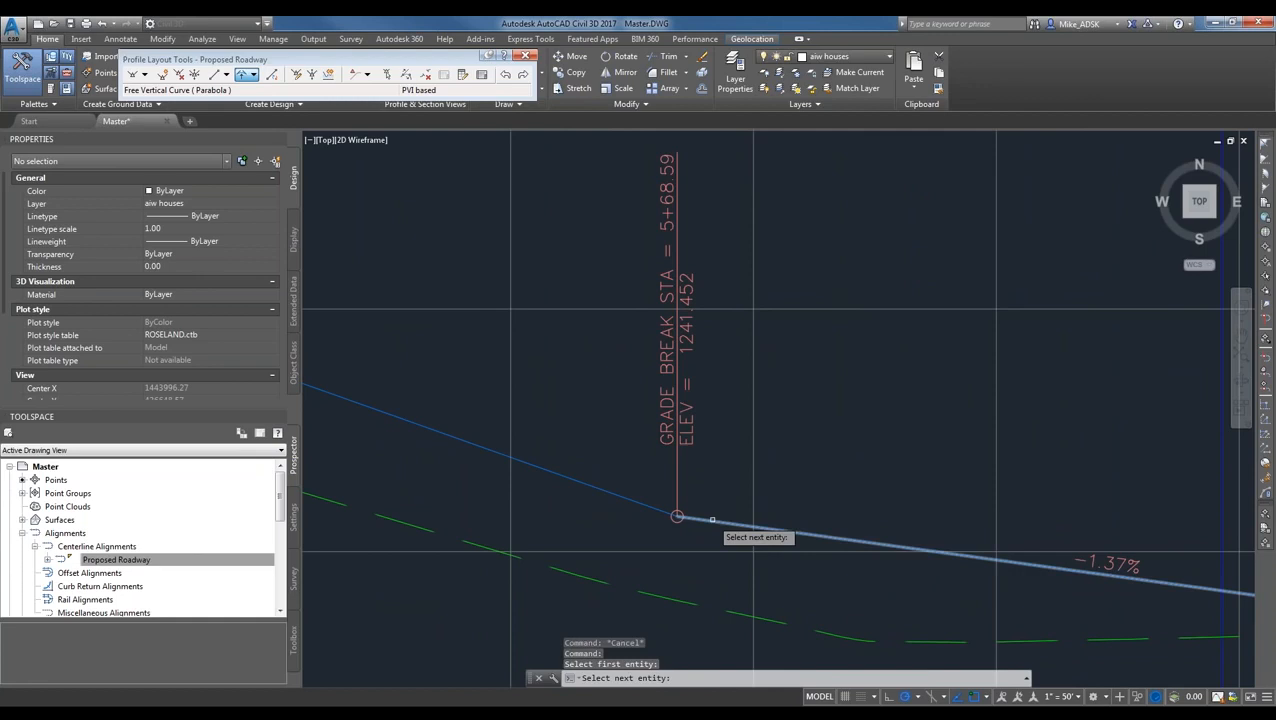
click(712, 520)
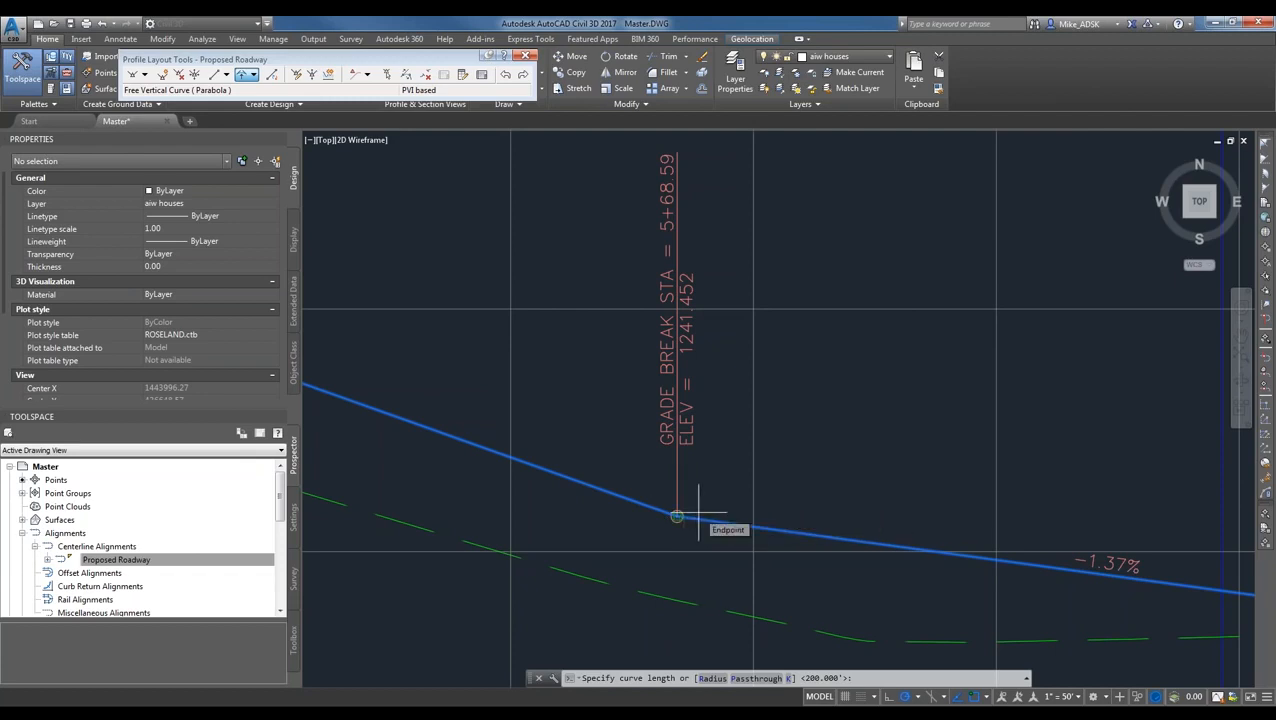
text(80)
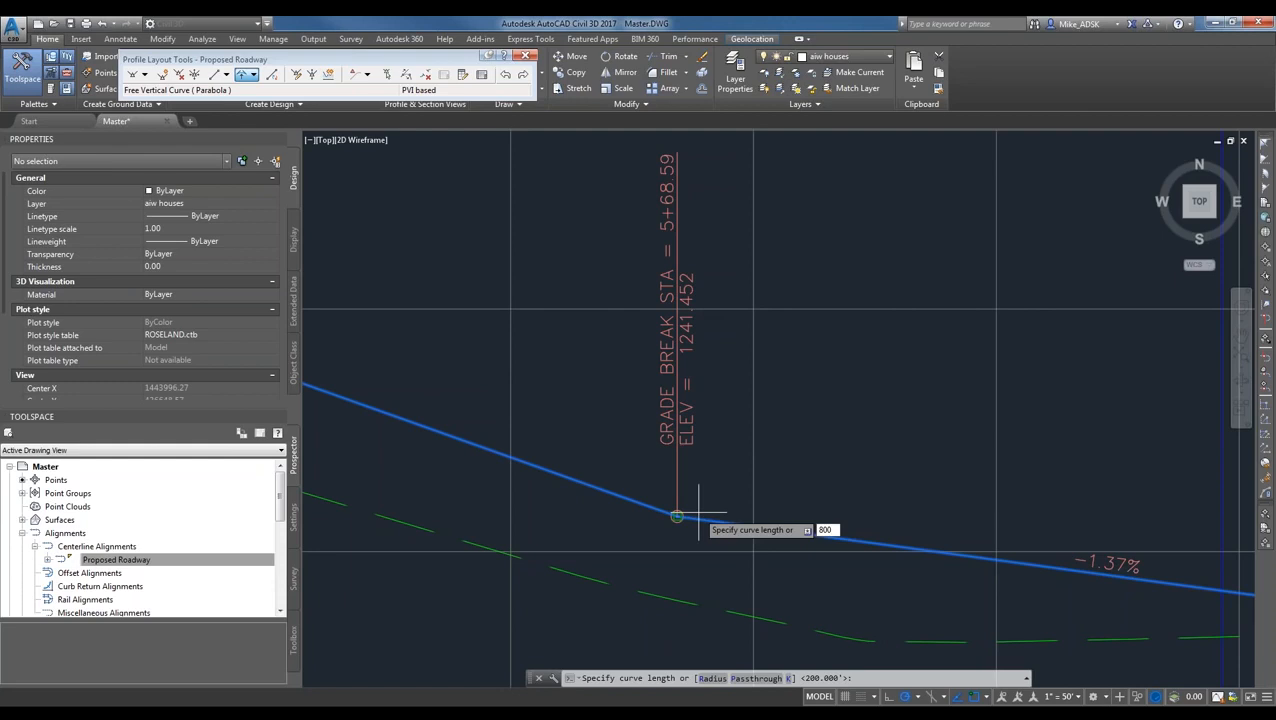
text(0)
key(Return)
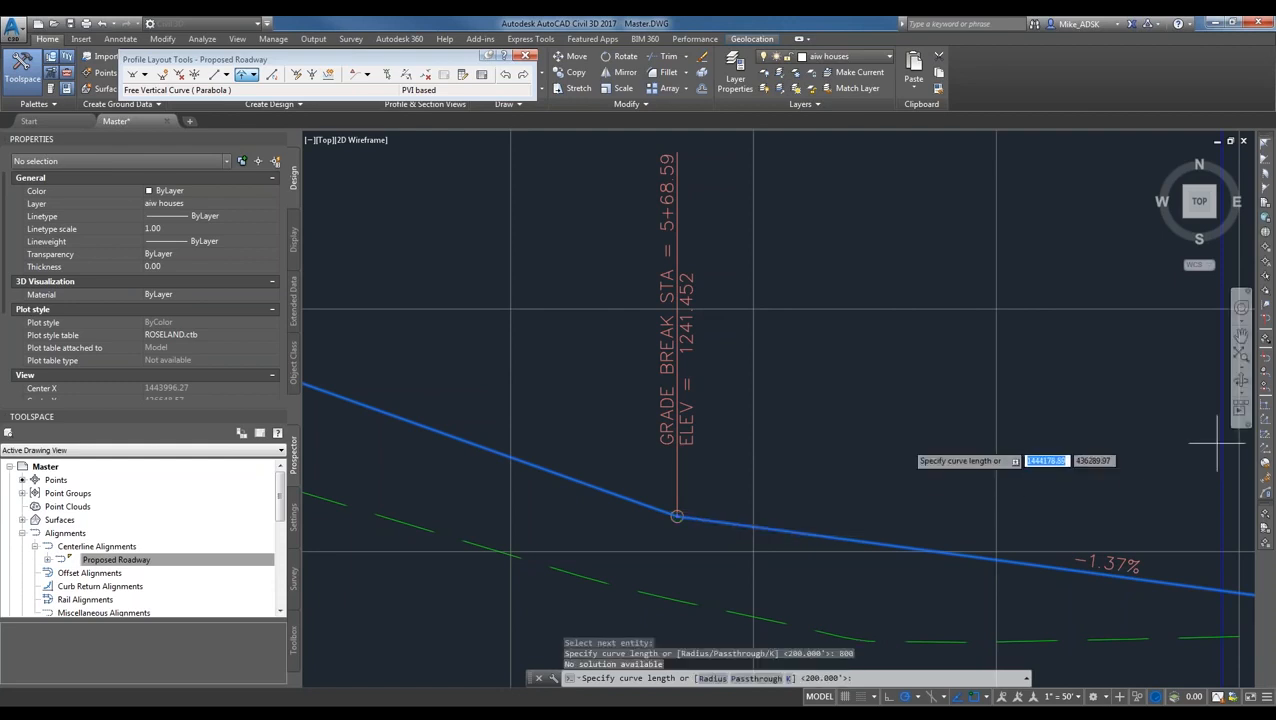
- Define the free vertical curve at the first intermediate PVI by a radius of 800 feet and end the command
click(712, 678)
key(Return)
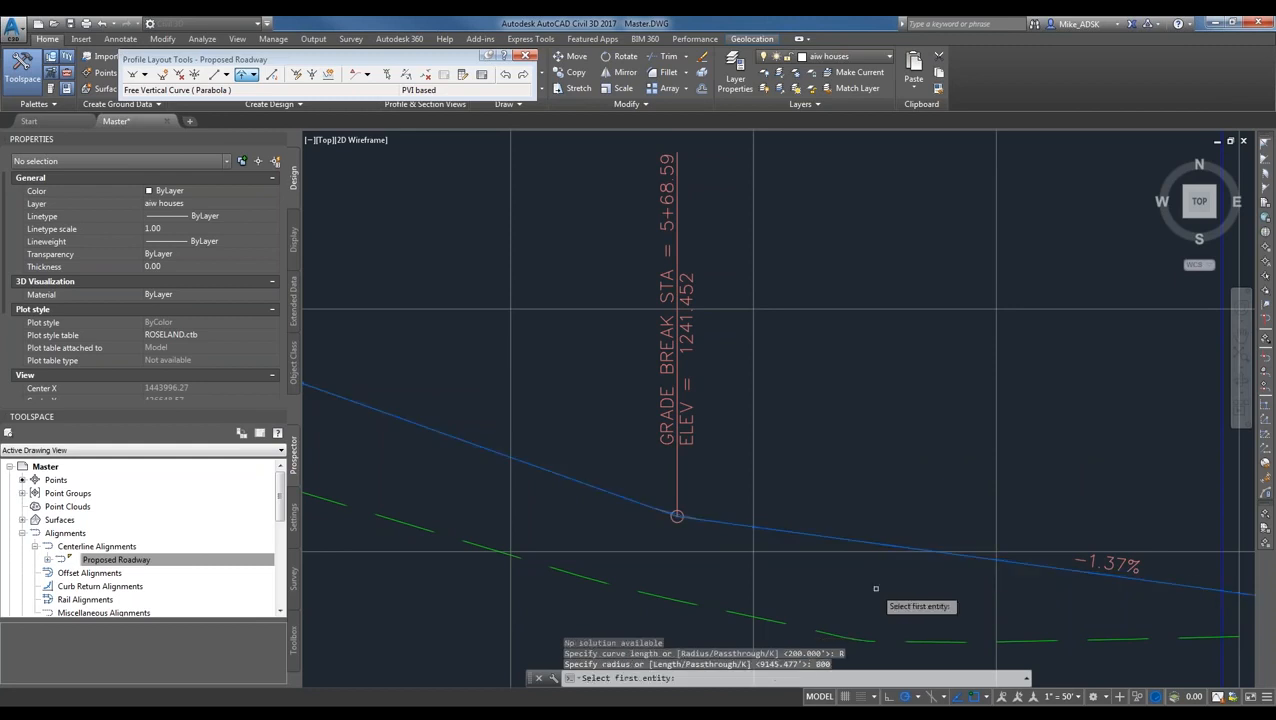
scroll(670, 515, up, 3)
scroll(668, 510, down, 1)
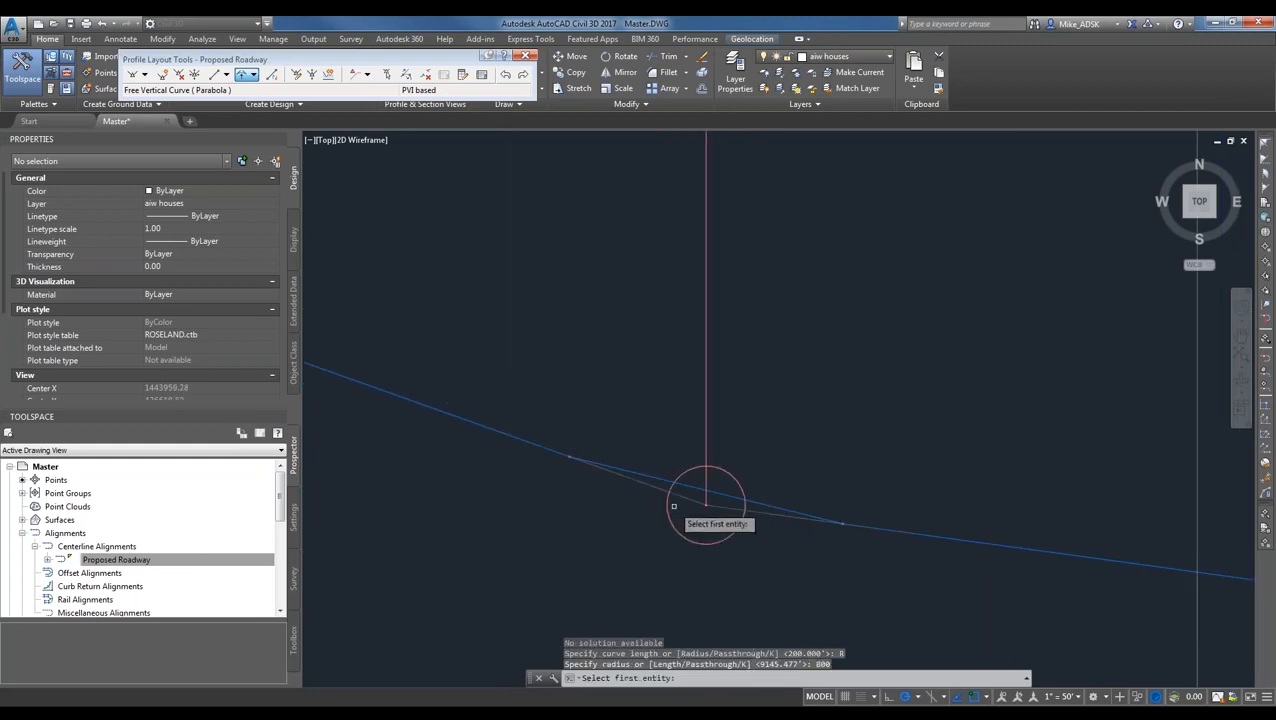
key(Escape)
- Examine the new vertical curve and its labels at the first intermediate PVI, and select the design profile
scroll(648, 505, up, 3)
scroll(760, 549, up, 2)
click(788, 500)
key(Escape)
scroll(745, 555, up, 4)
scroll(785, 603, down, 5)
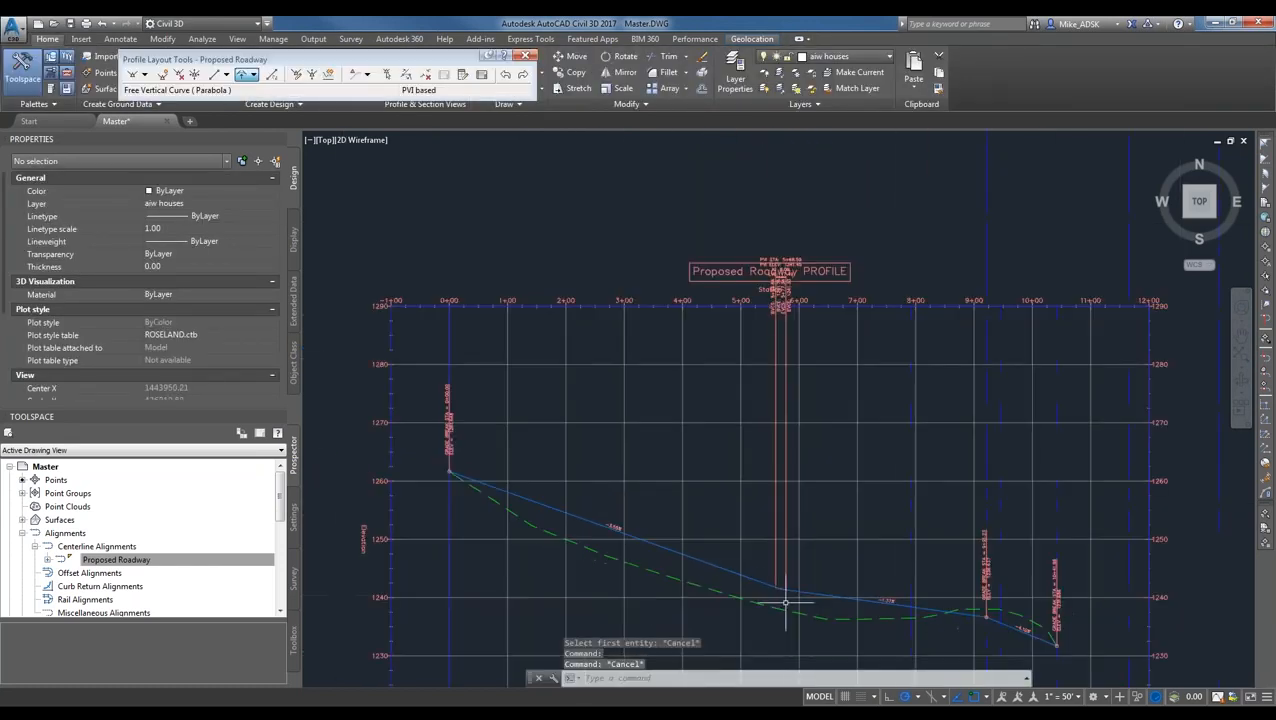
scroll(770, 595, up, 5)
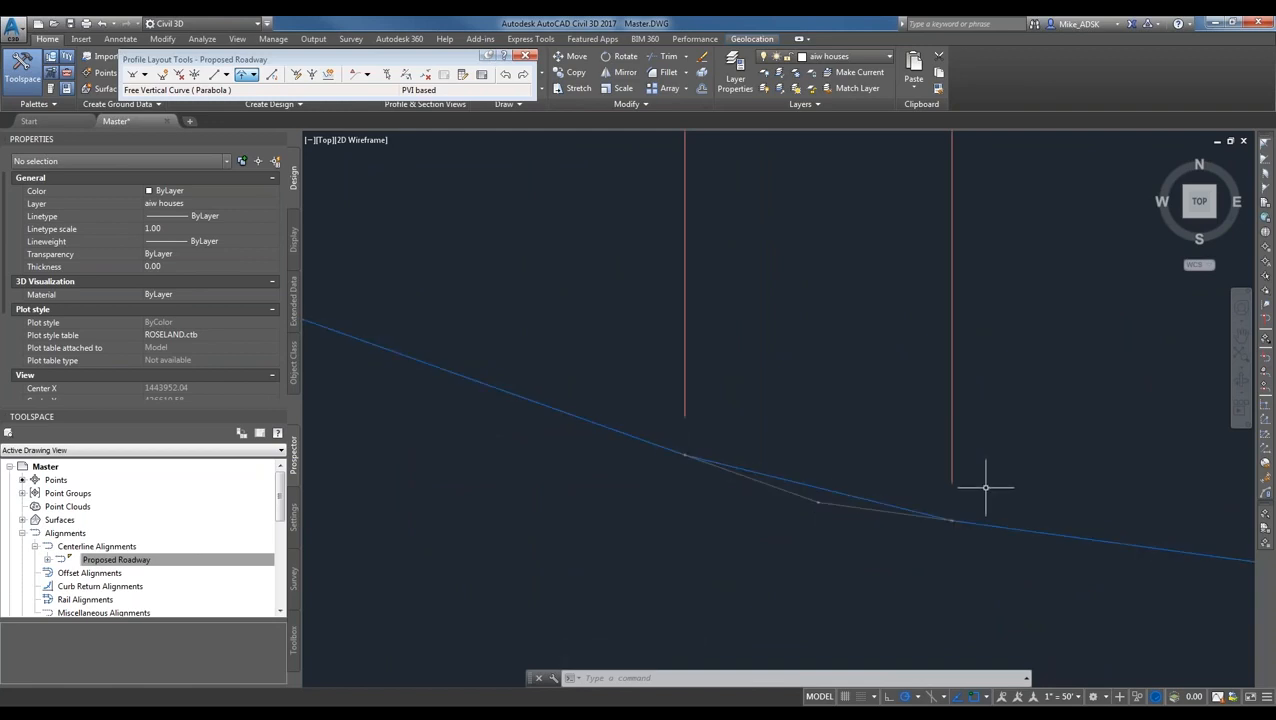
scroll(810, 480, down, 2)
click(810, 480)
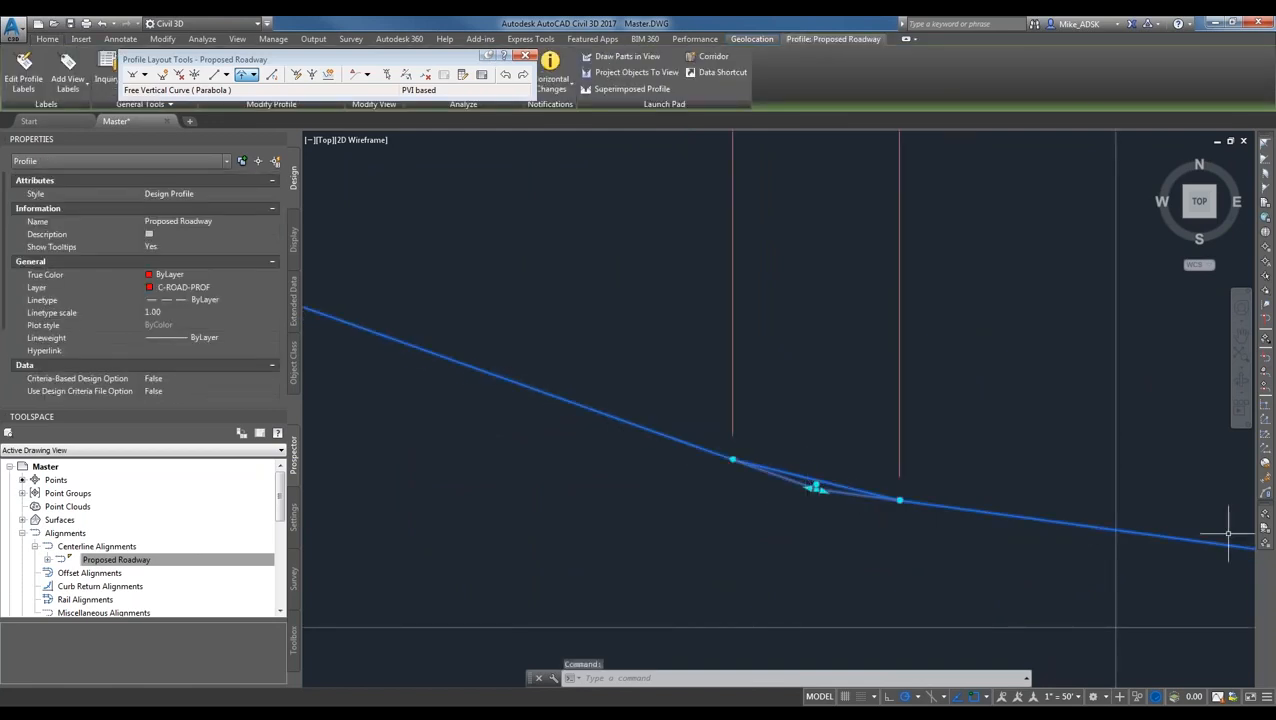
- Add a Free Vertical Curve (Parabola) with a radius of 800 feet between the last two tangents, at the second intermediate PVI
scroll(735, 521, down, 8)
middle_drag(794, 388, 660, 428)
scroll(778, 578, up, 2)
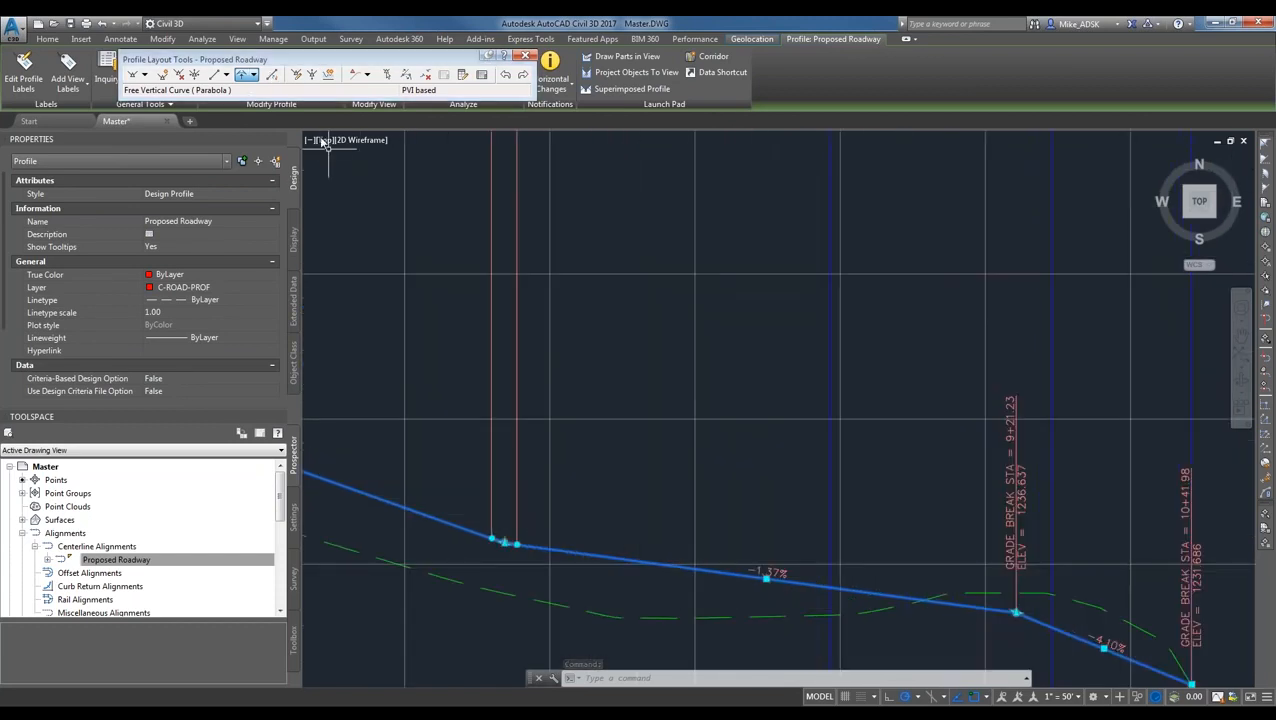
middle_drag(1081, 521, 990, 453)
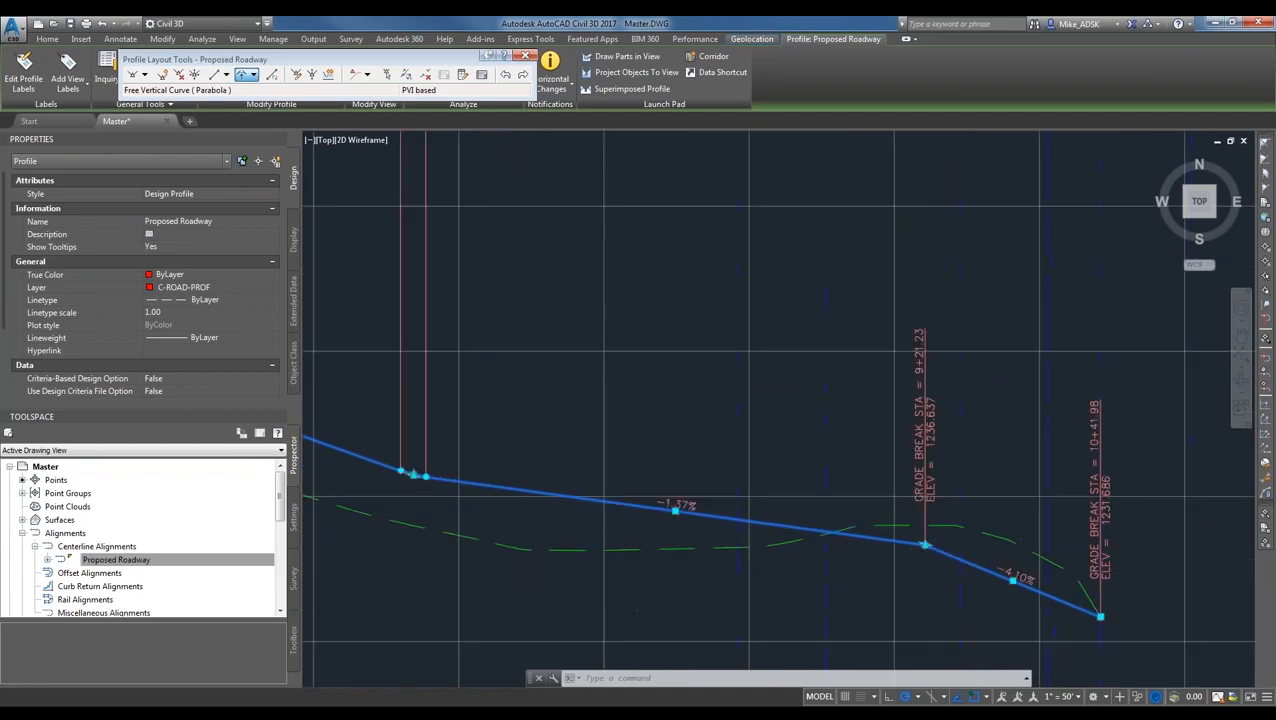
click(239, 76)
scroll(886, 550, up, 6)
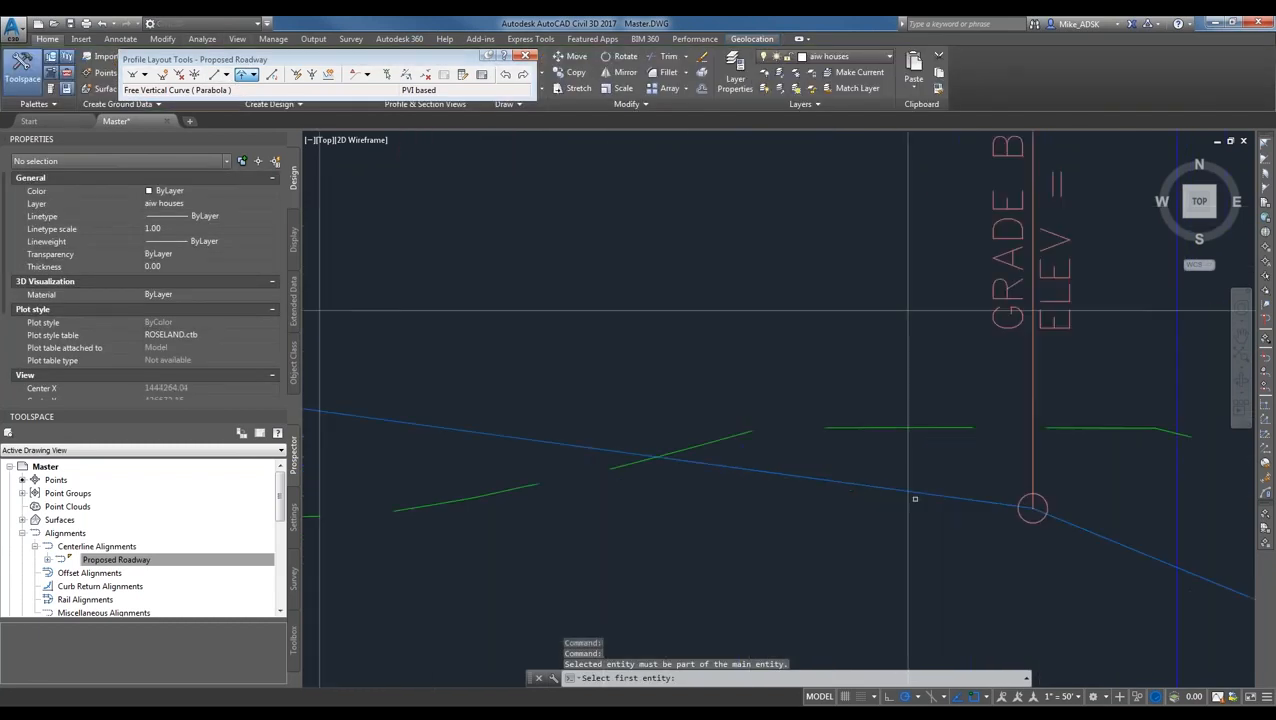
click(913, 494)
click(1060, 517)
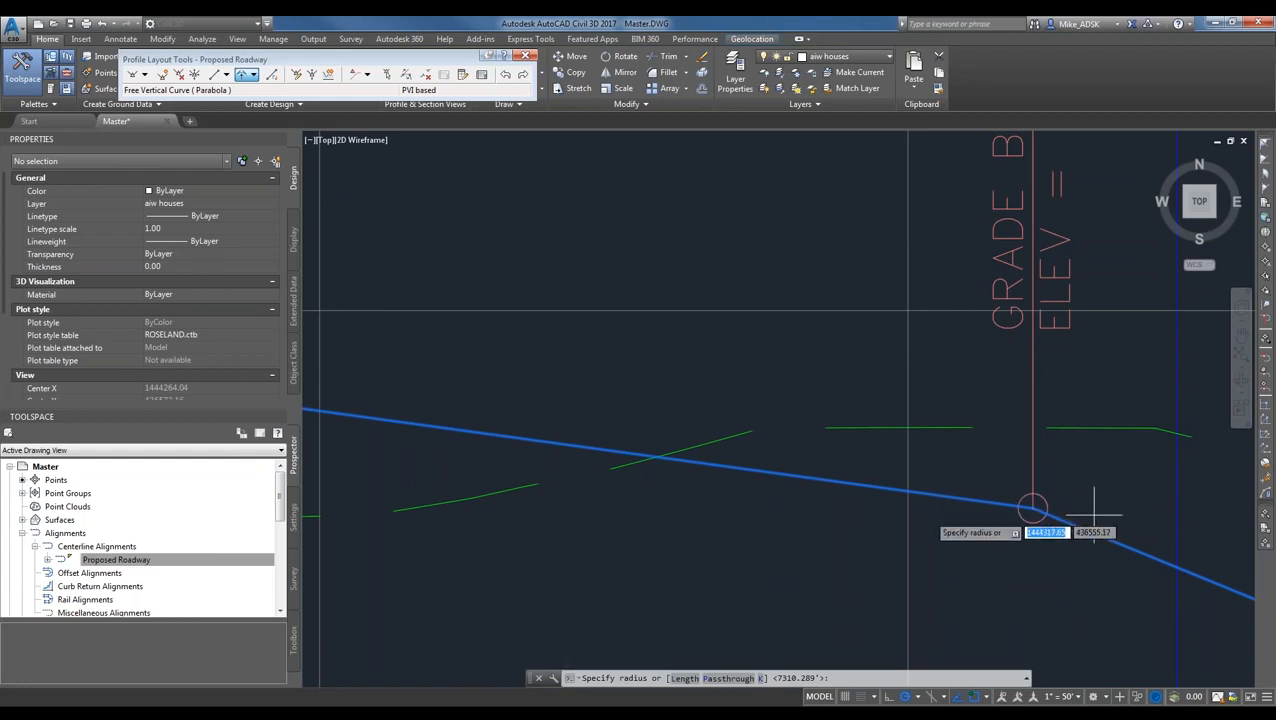
text(800)
key(Return)
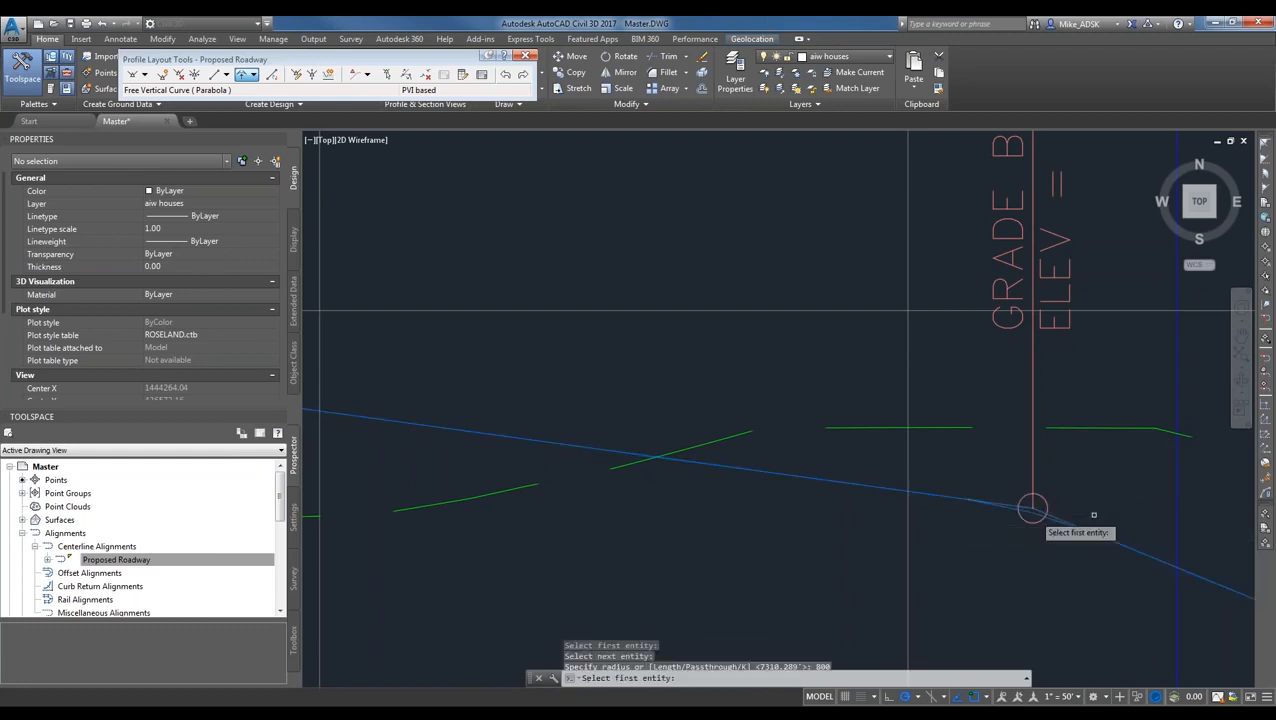
- End the curve command and examine the new vertical curve together with the rest of the design profile in the profile view
scroll(833, 446, down, 2)
scroll(1178, 570, up, 1)
middle_drag(743, 466, 1116, 556)
scroll(1116, 556, down, 1)
scroll(1092, 549, down, 1)
scroll(896, 545, up, 2)
middle_drag(484, 501, 772, 550)
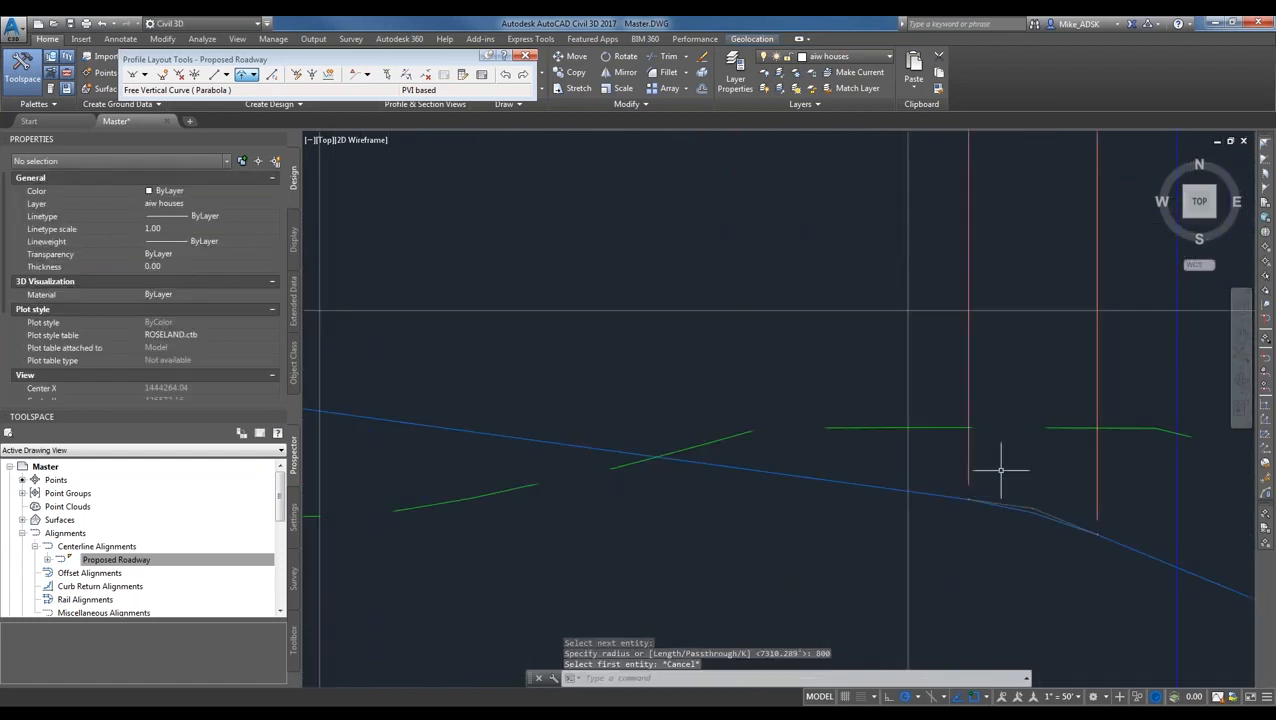
middle_drag(997, 473, 911, 581)
scroll(911, 581, down, 4)
scroll(888, 564, down, 8)
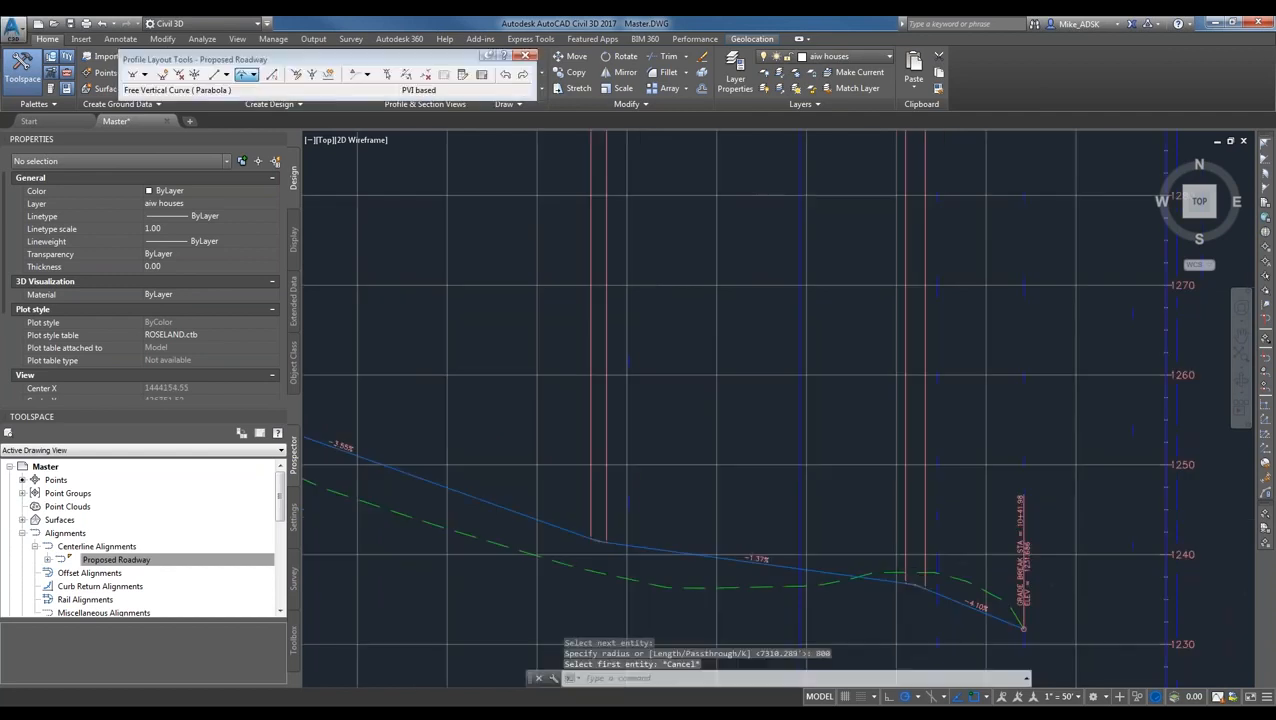
- Examine the crest curve label for the PVI near station 9+21 and compare it with the other curve label
scroll(898, 453, up, 8)
click(881, 390)
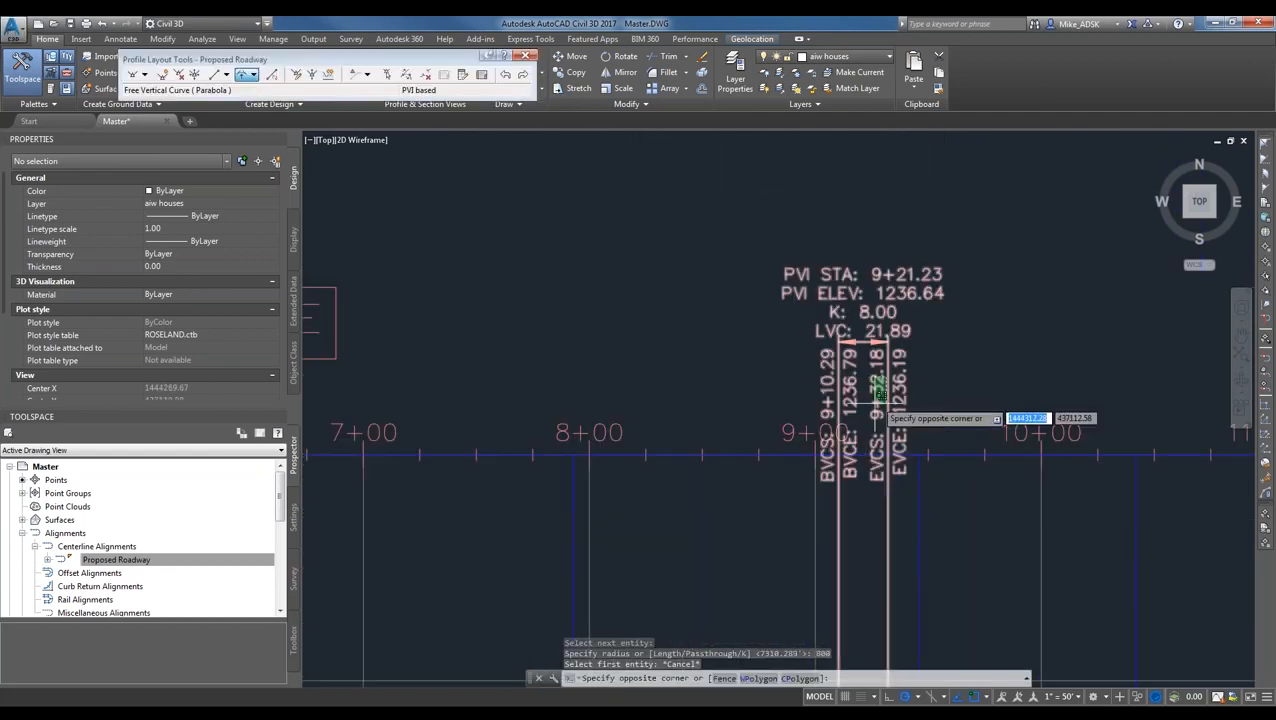
click(884, 388)
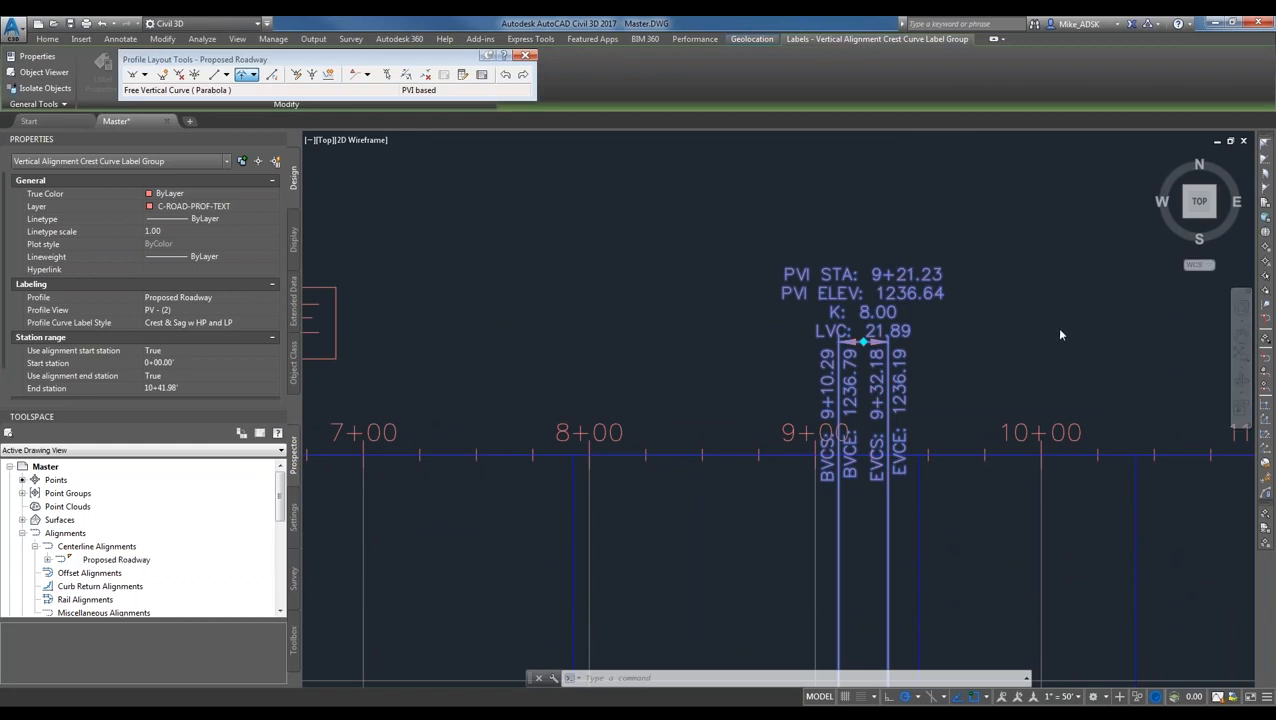
scroll(840, 358, up, 2)
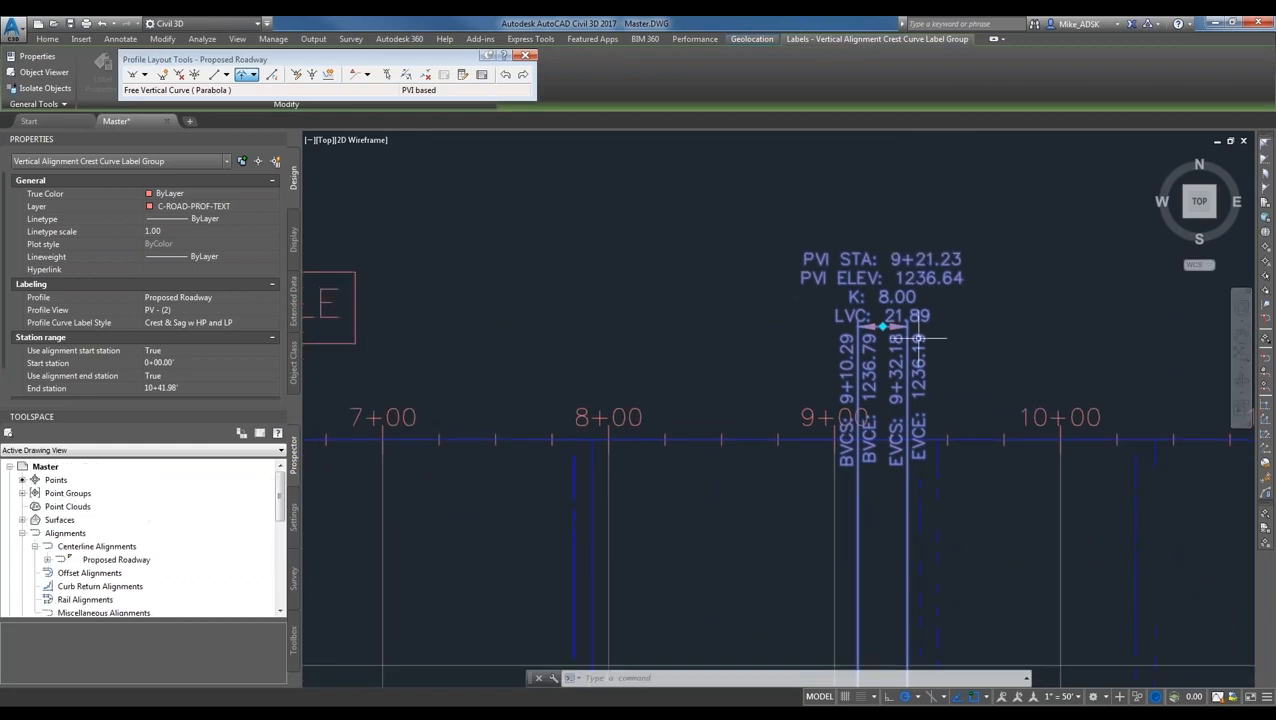
key(Escape)
scroll(978, 304, down, 2)
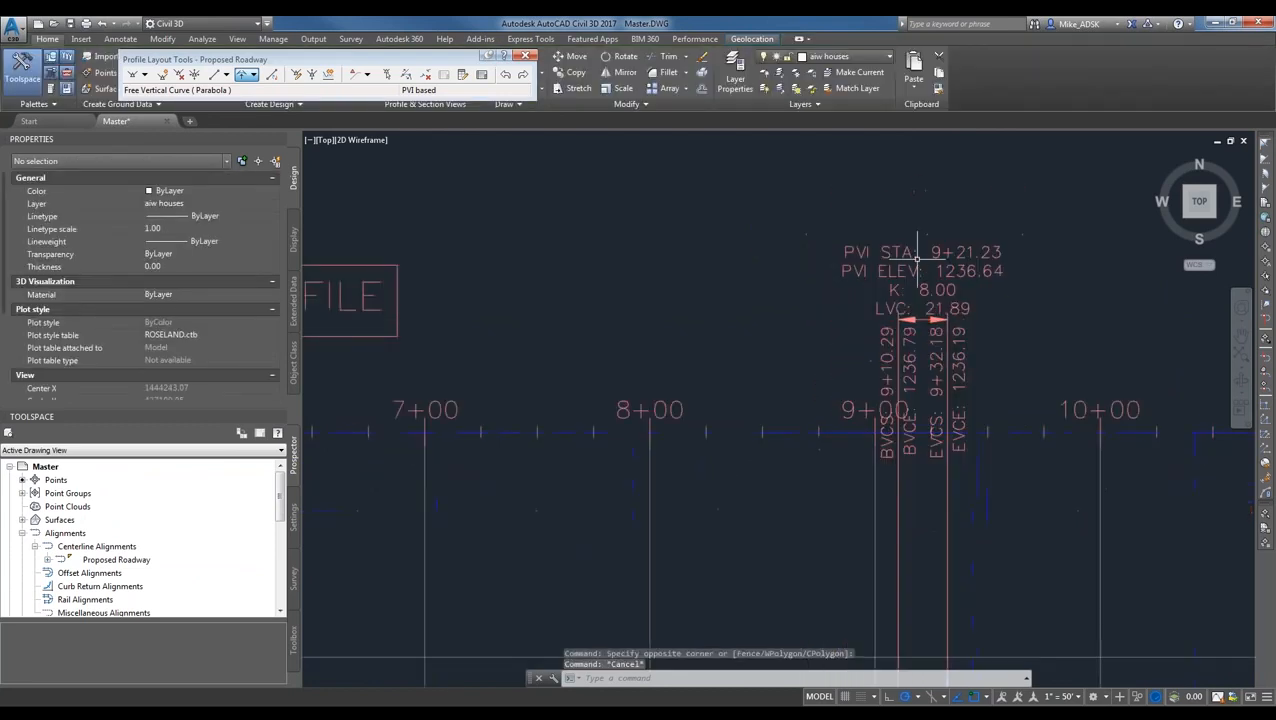
scroll(927, 252, up, 2)
scroll(960, 230, down, 2)
scroll(957, 232, down, 5)
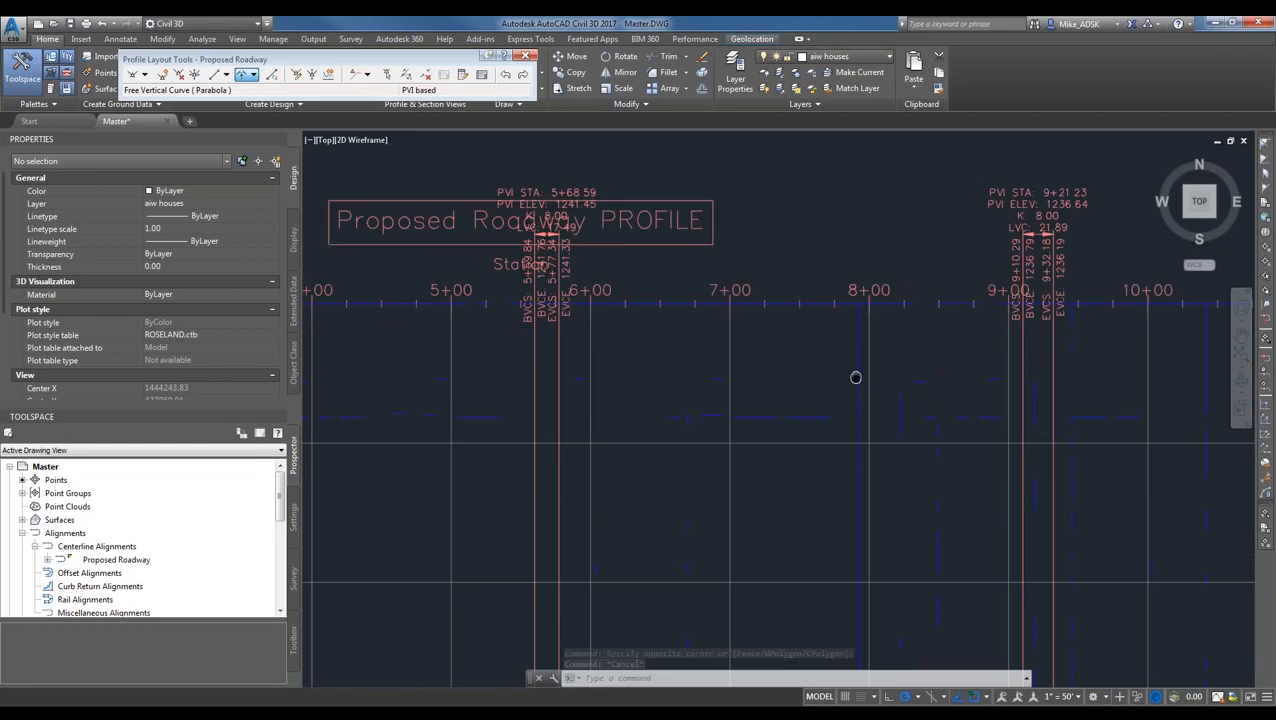
scroll(895, 450, up, 2)
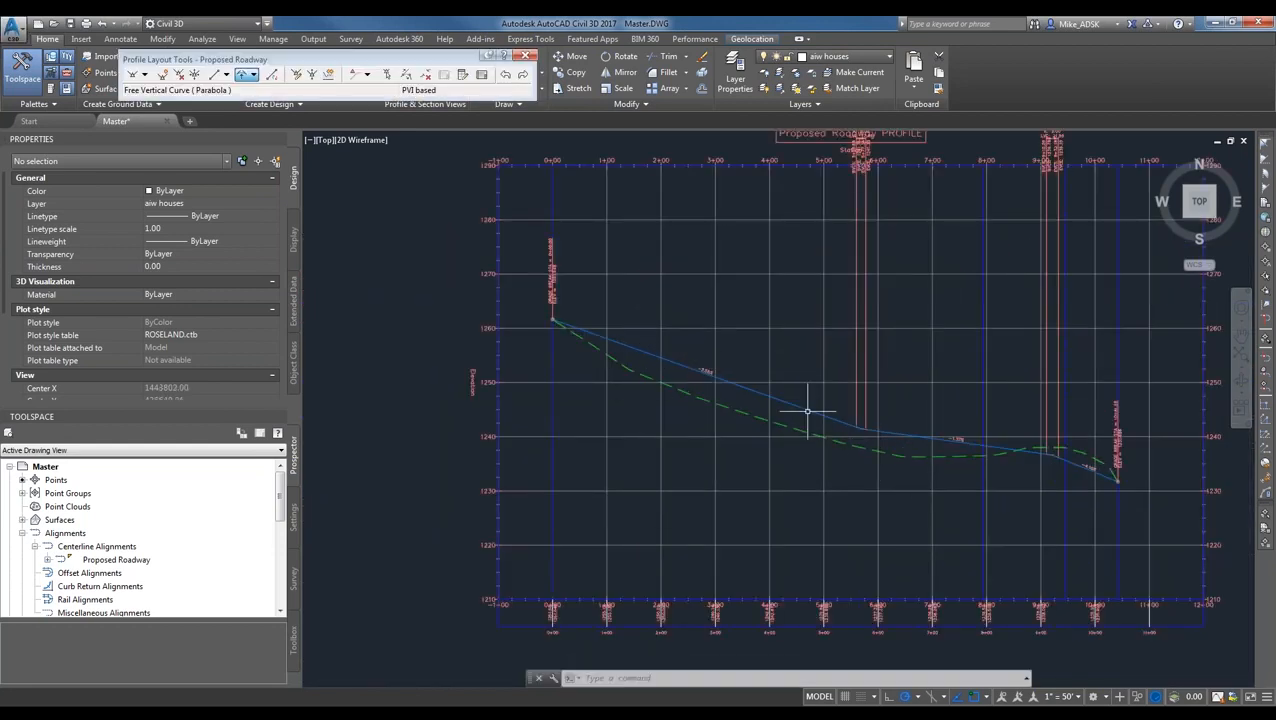
- Move the sag curve's PVI on the Proposed Roadway profile horizontally back to about station 5+30
scroll(807, 410, up, 2)
click(767, 392)
scroll(876, 540, up, 3)
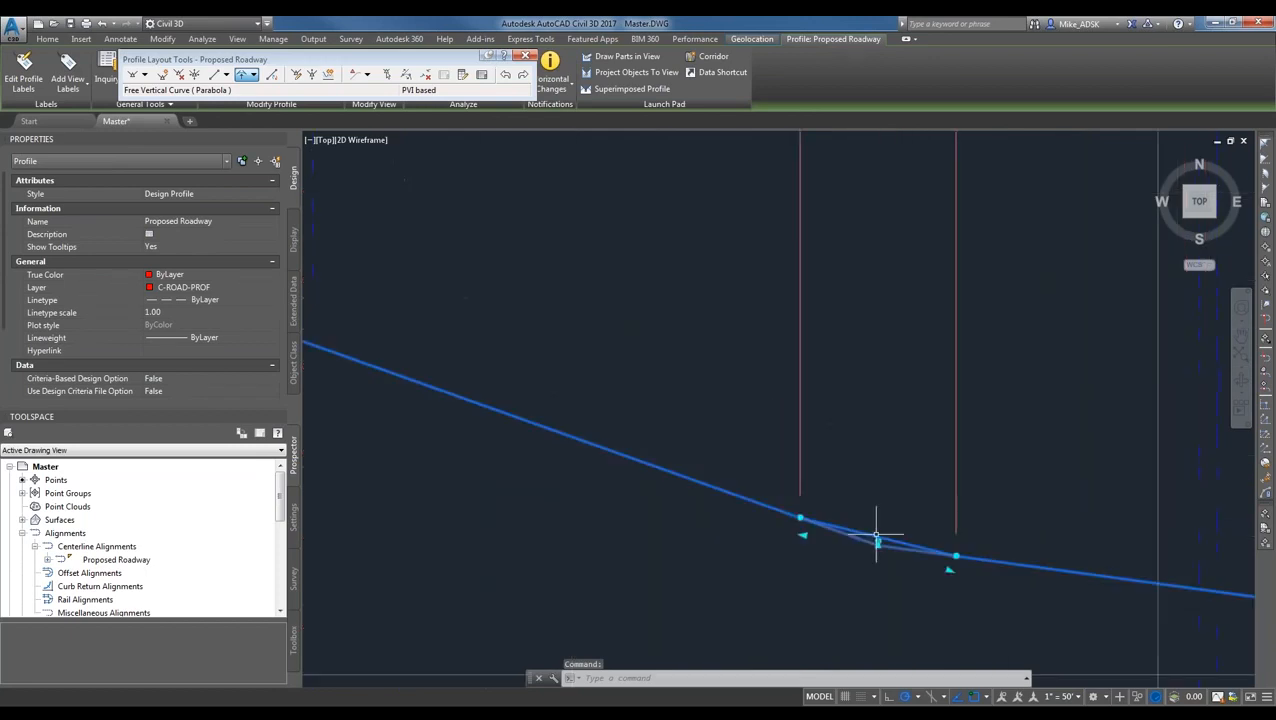
scroll(884, 541, up, 4)
scroll(778, 568, up, 1)
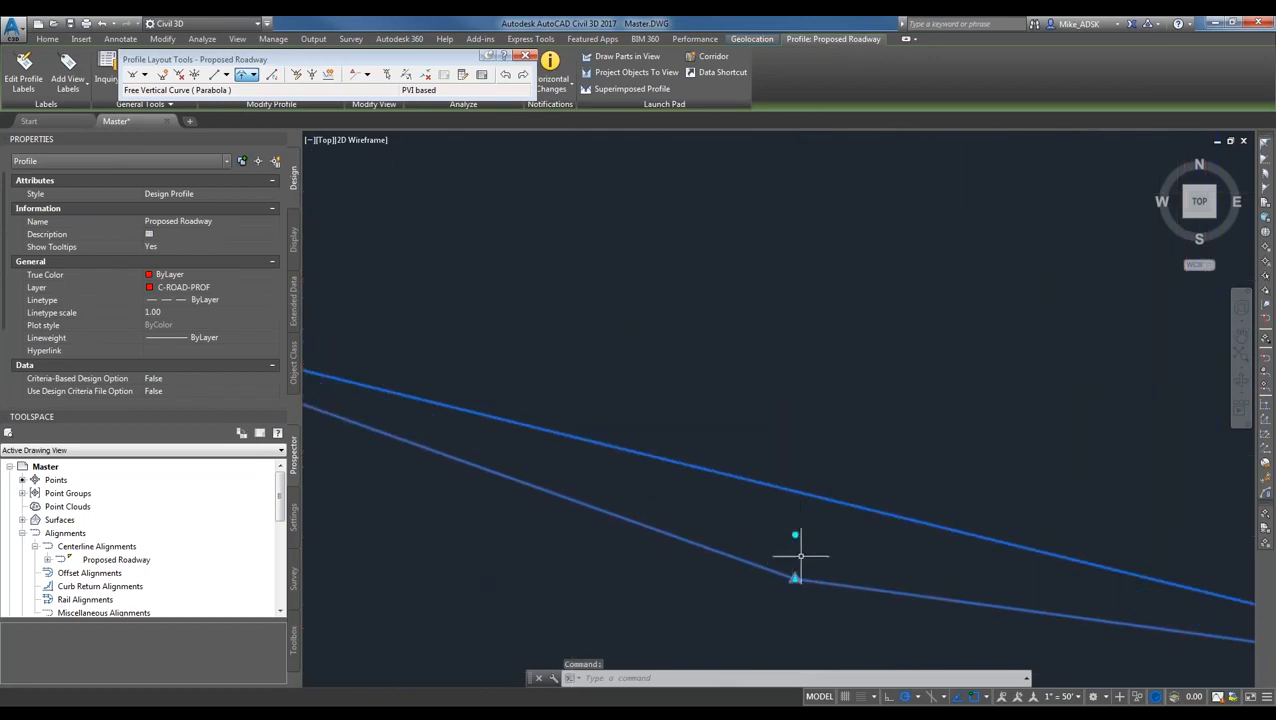
click(795, 579)
scroll(795, 580, down, 5)
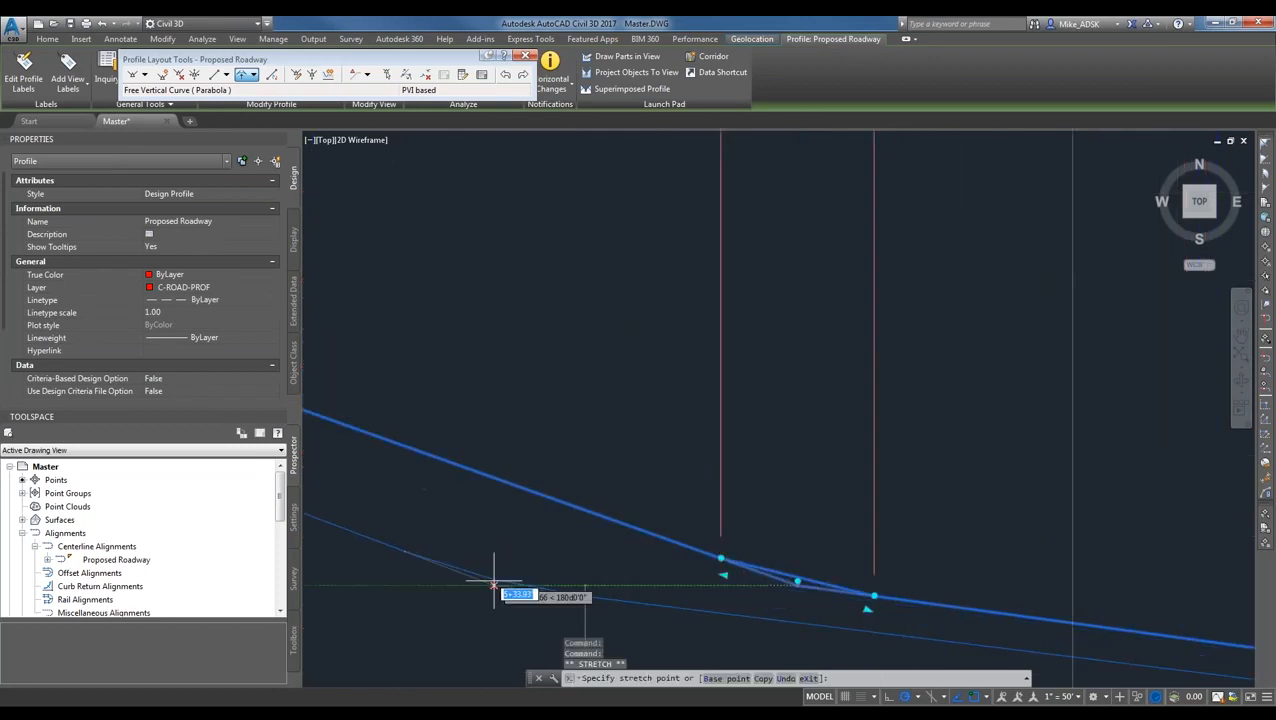
click(458, 584)
- Move the sag curve's label down below the station axis so it sits inside the profile grid
scroll(705, 622, down, 7)
scroll(659, 502, up, 4)
scroll(712, 414, down, 4)
scroll(693, 510, up, 5)
click(755, 240)
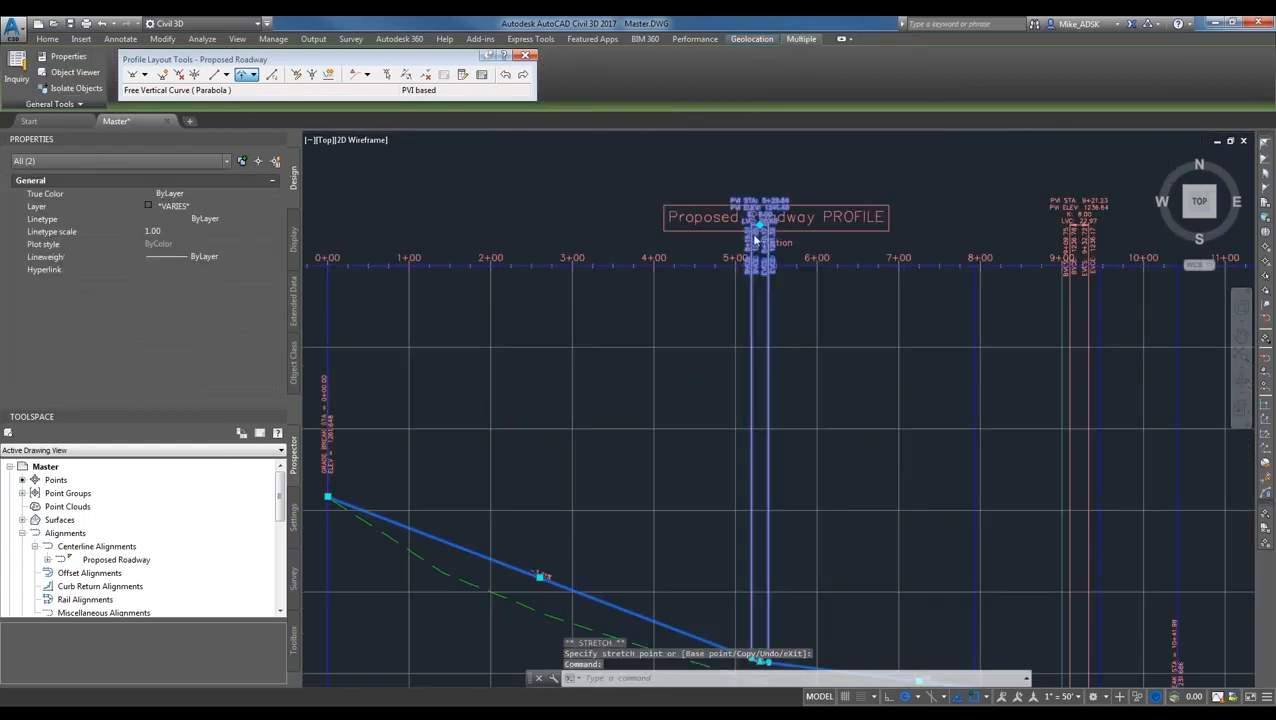
scroll(818, 243, up, 3)
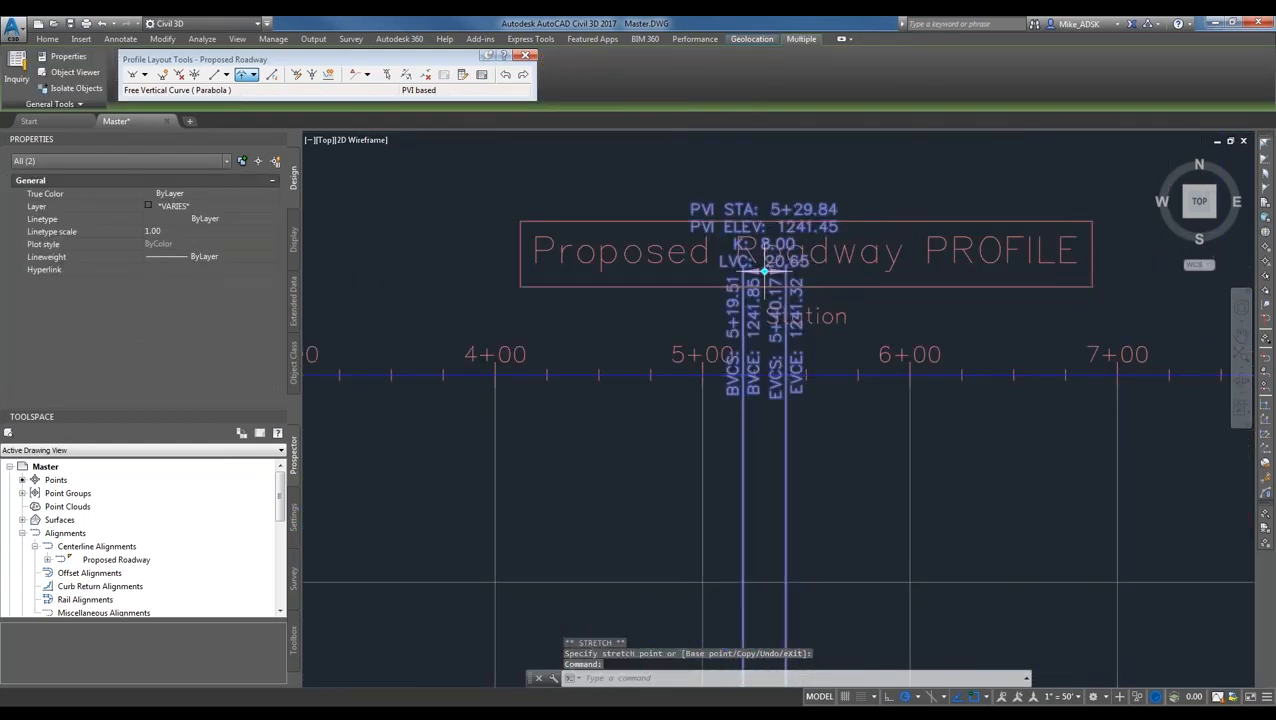
scroll(765, 272, down, 4)
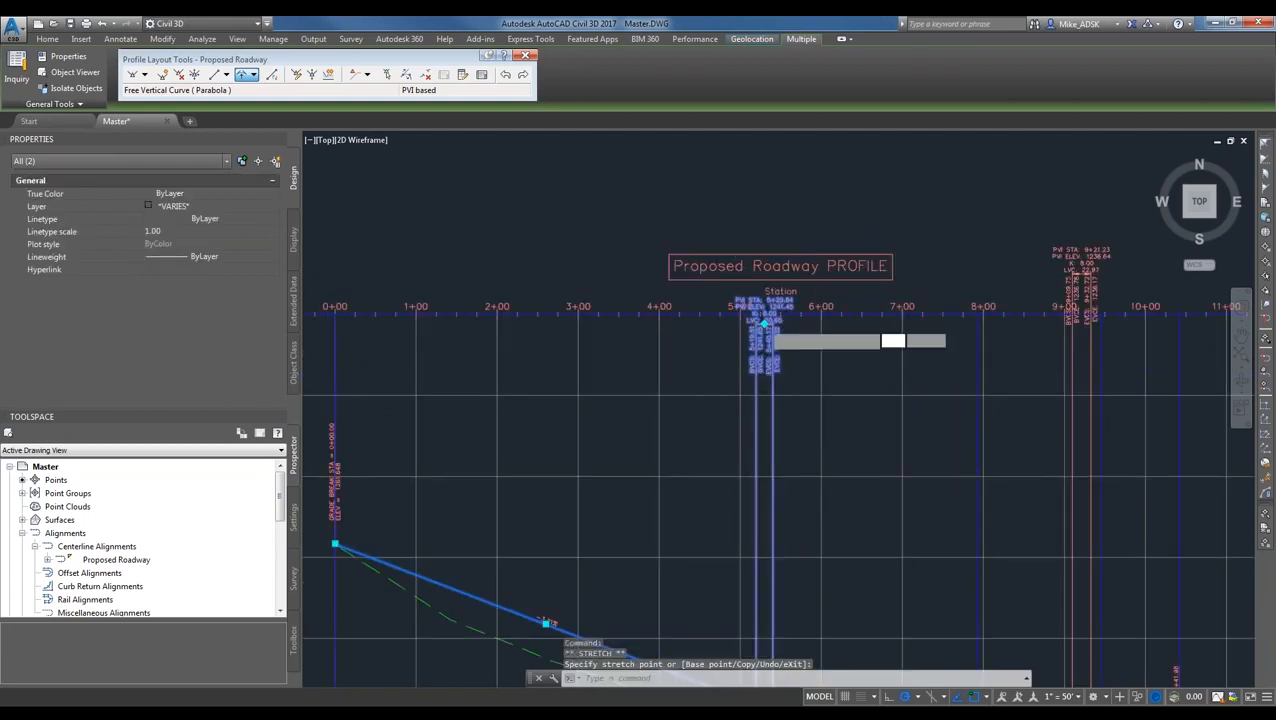
click(766, 387)
scroll(786, 382, up, 3)
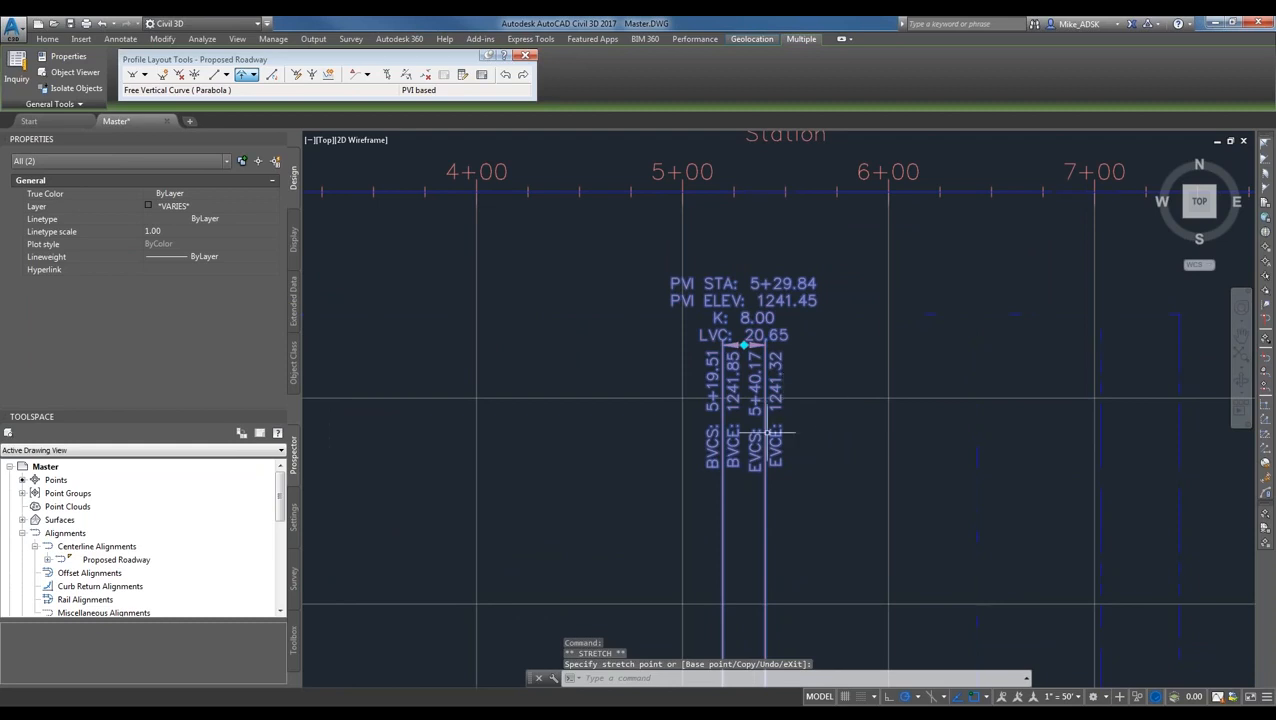
key(Escape)
key(Escape)
scroll(812, 380, down, 2)
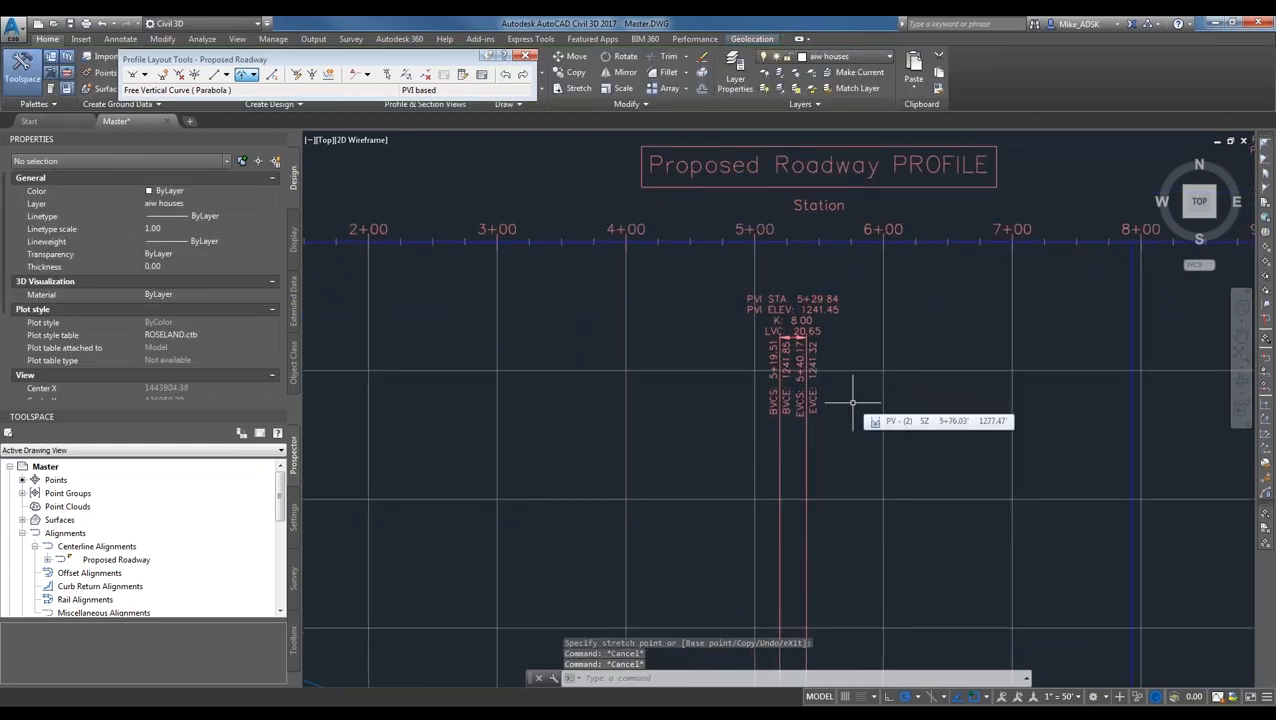
scroll(1139, 285, down, 5)
- Move the crest curve label near station 9+21 down onto the upper edge of the profile grid
scroll(1050, 300, up, 3)
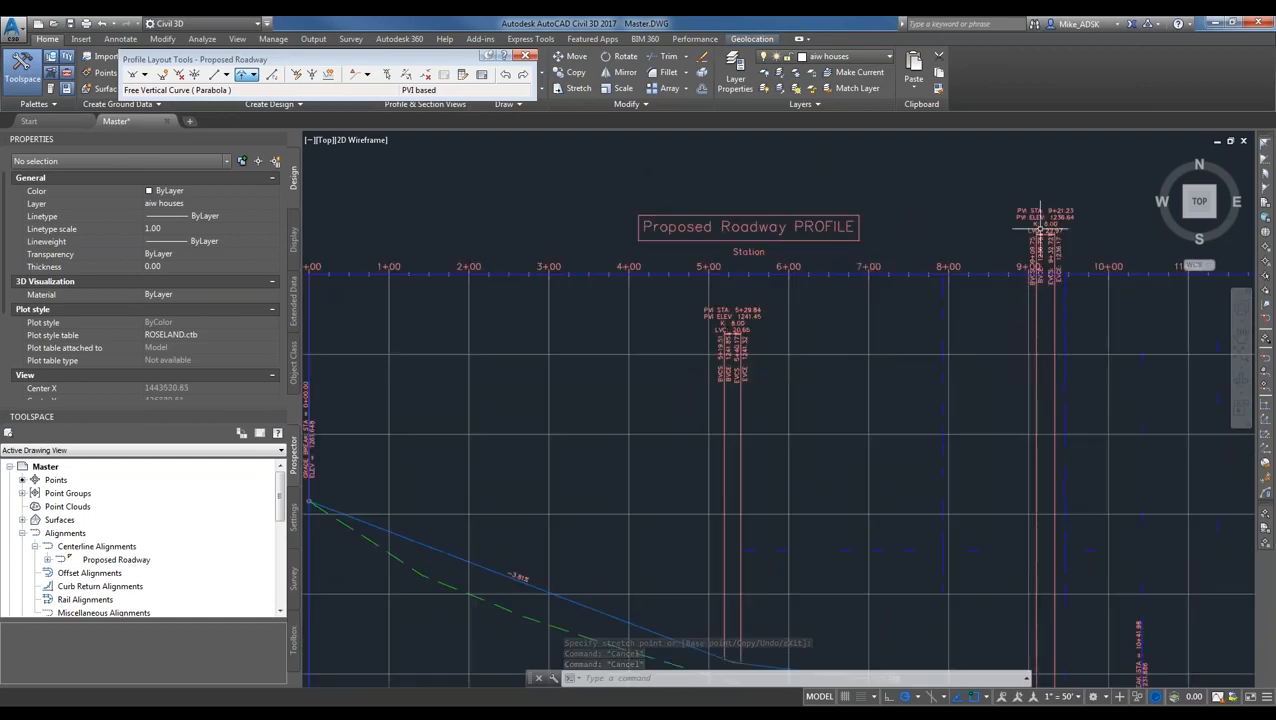
click(1042, 230)
click(1045, 233)
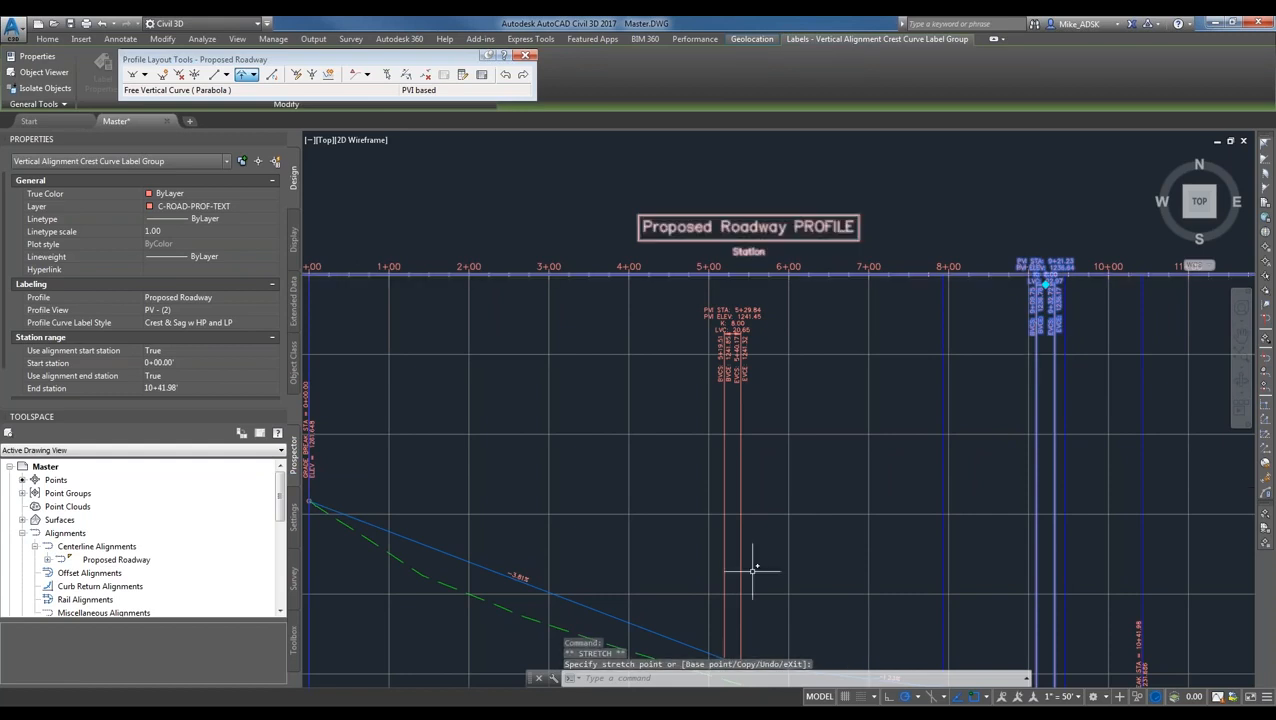
- Review the complete Proposed Roadway profile view, clear the label selection and close the Profile Layout Tools
scroll(749, 570, down, 3)
scroll(799, 506, up, 2)
scroll(755, 490, down, 2)
middle_drag(749, 488, 703, 444)
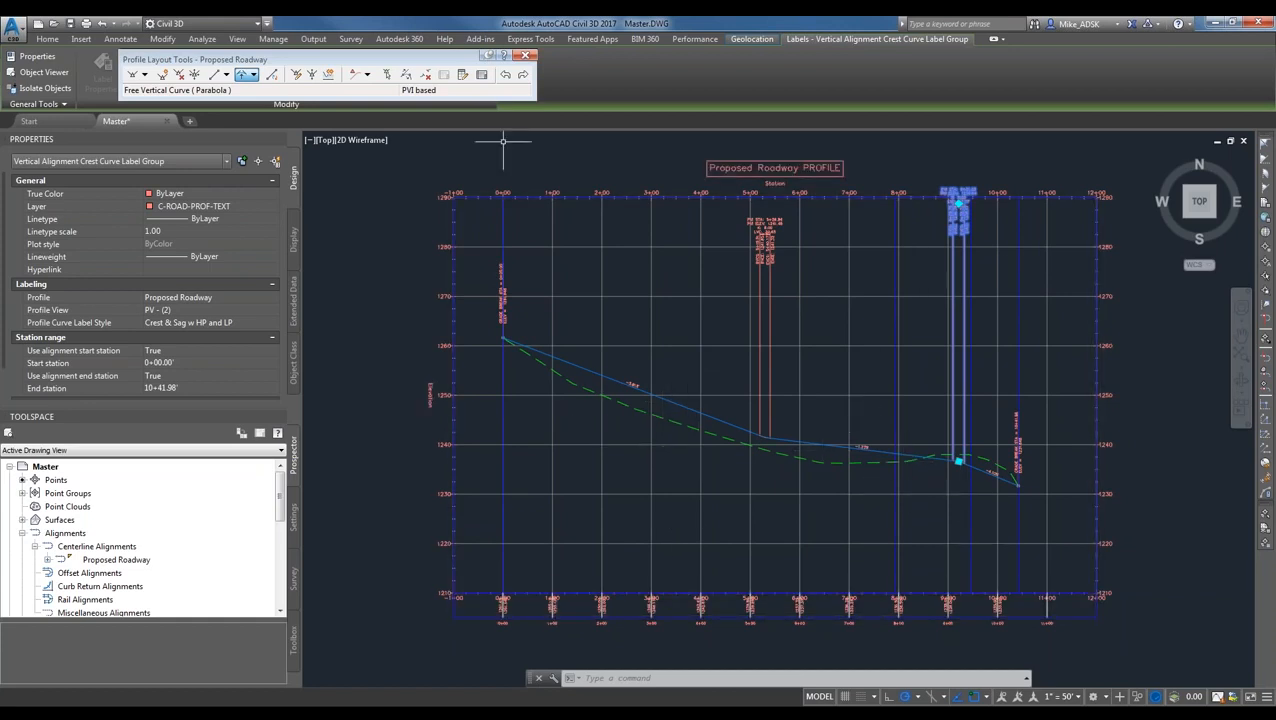
scroll(672, 316, down, 4)
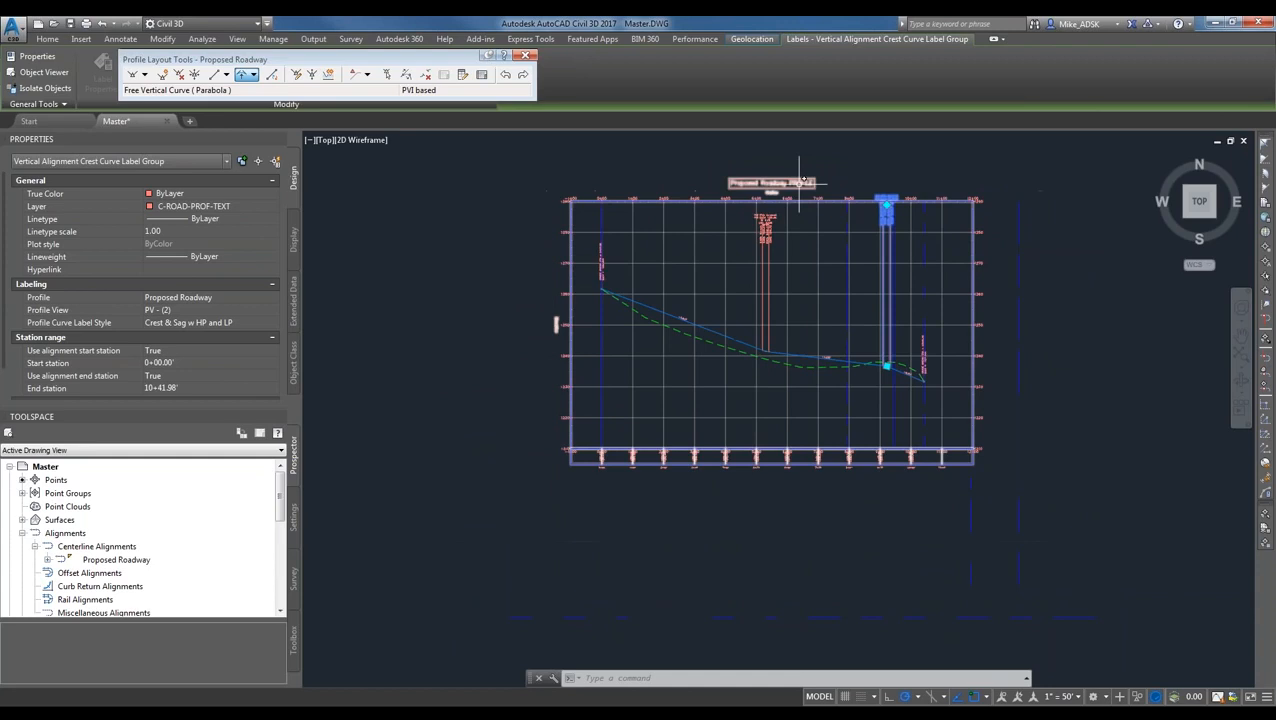
scroll(672, 316, up, 4)
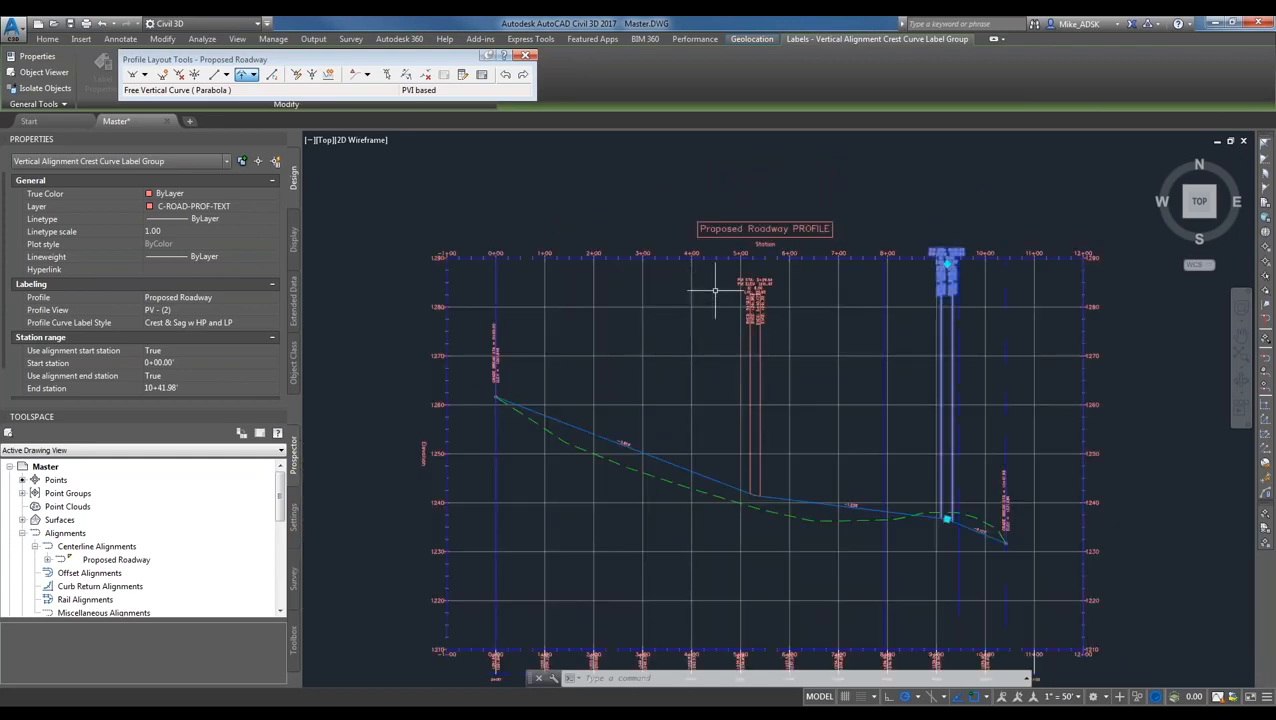
scroll(810, 425, down, 2)
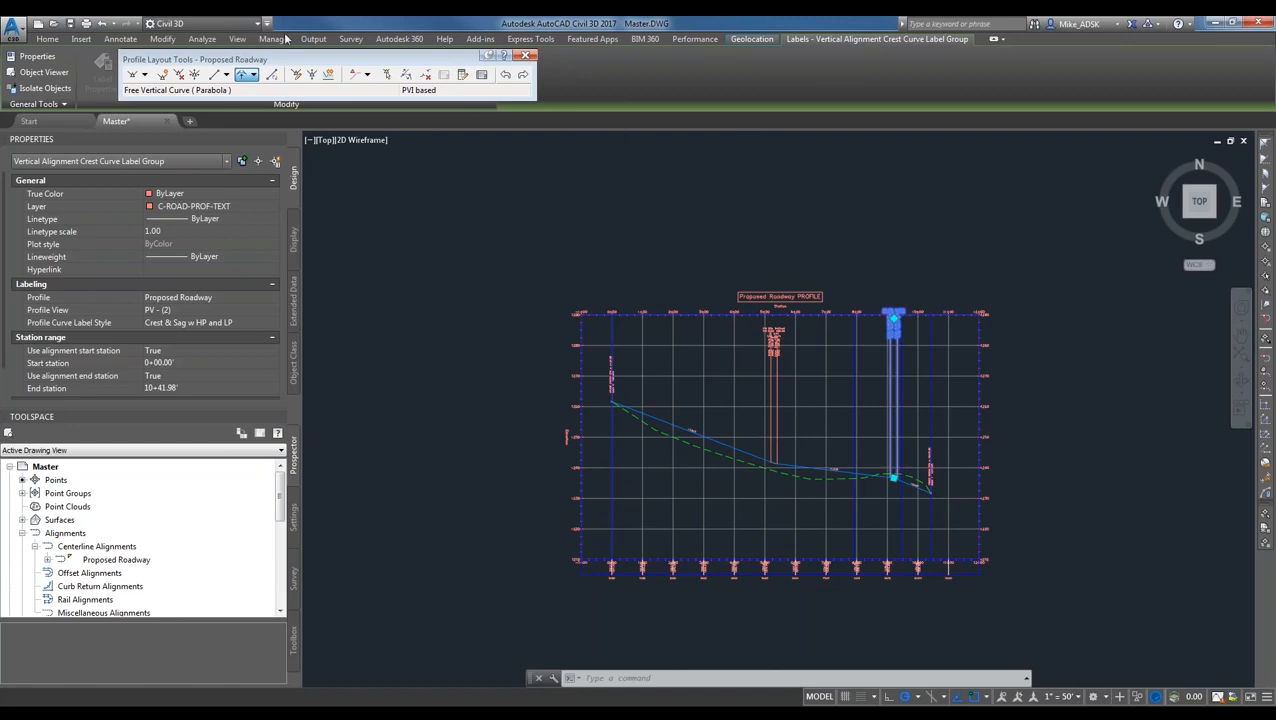
click(243, 40)
key(Escape)
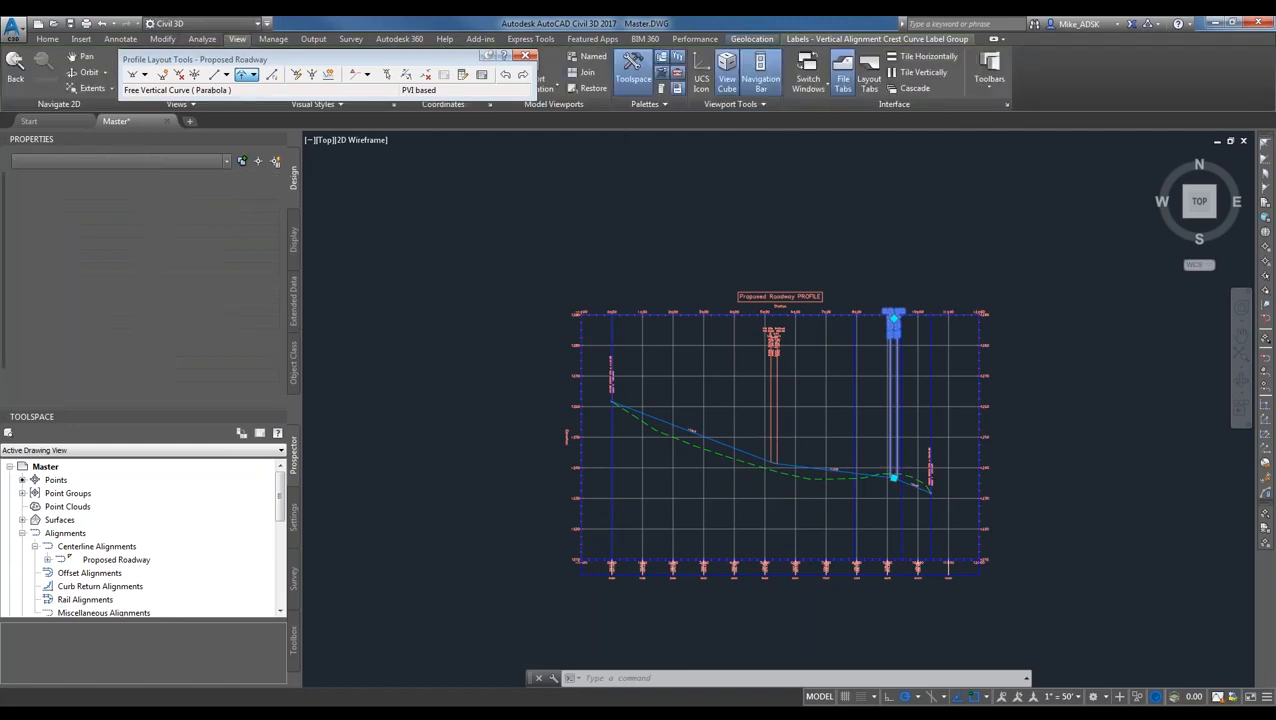
middle_drag(863, 454, 888, 375)
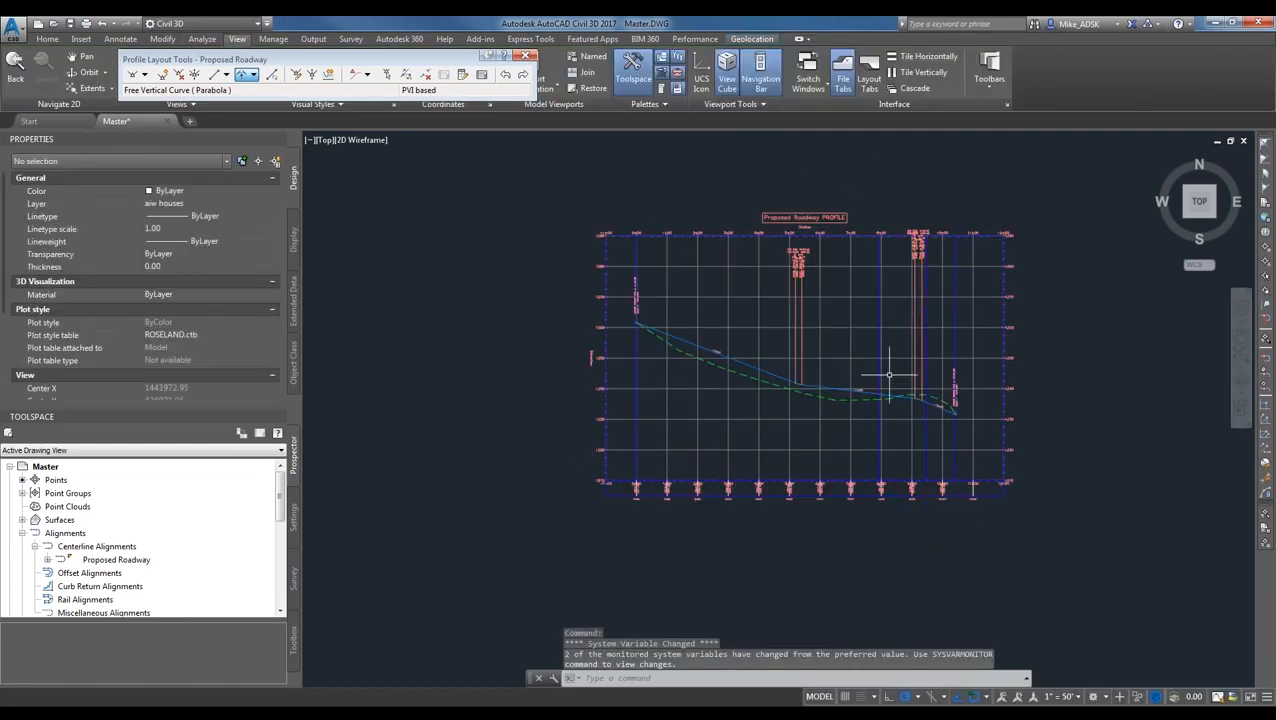
scroll(875, 411, down, 2)
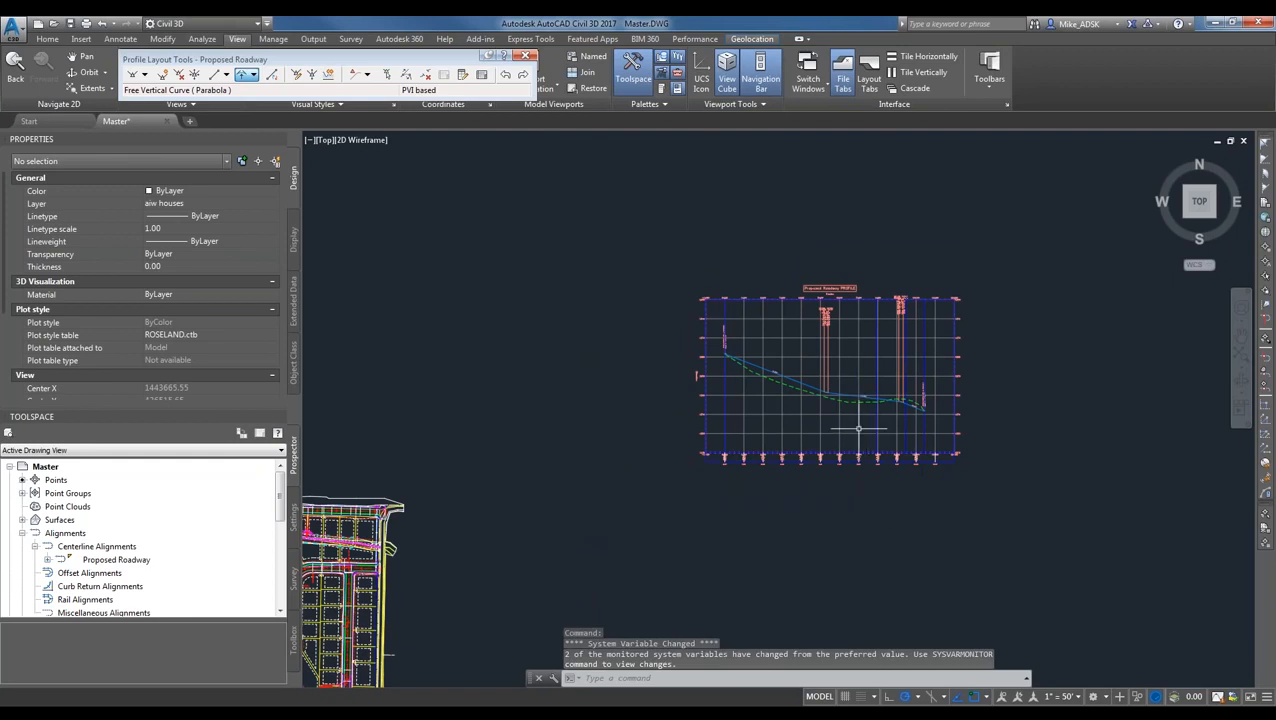
scroll(875, 373, up, 2)
scroll(826, 384, up, 4)
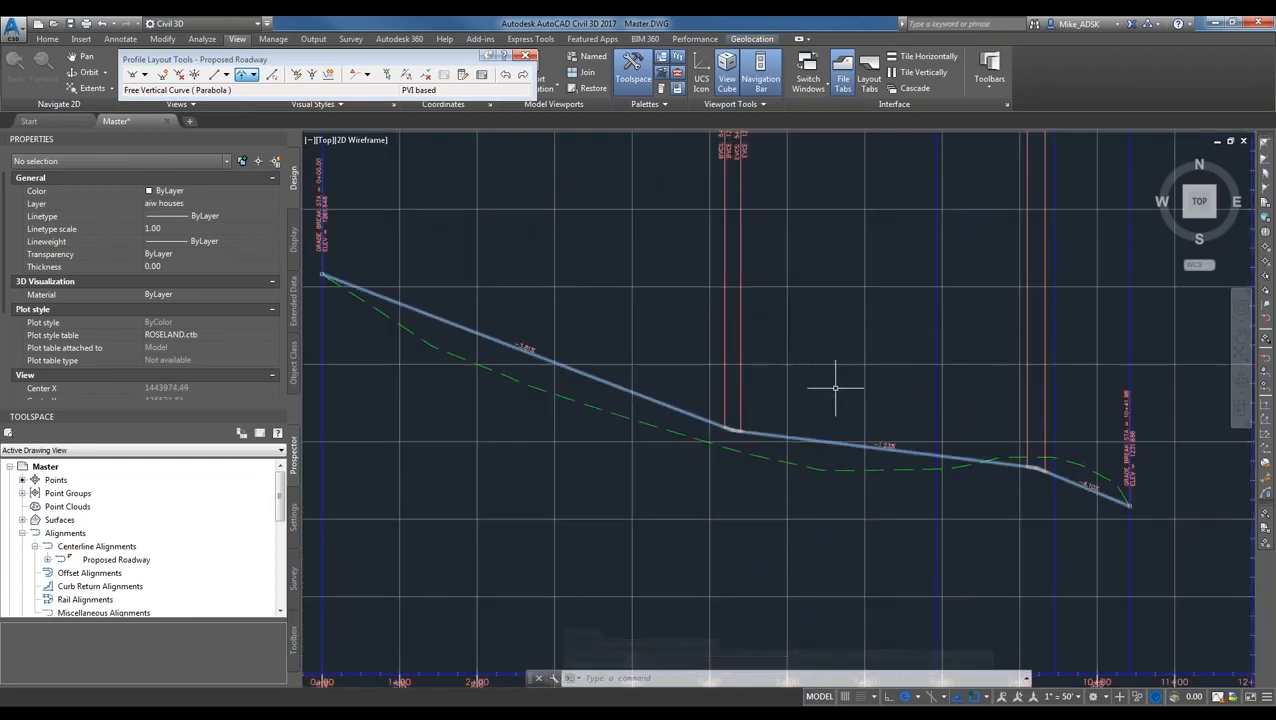
scroll(811, 436, down, 8)
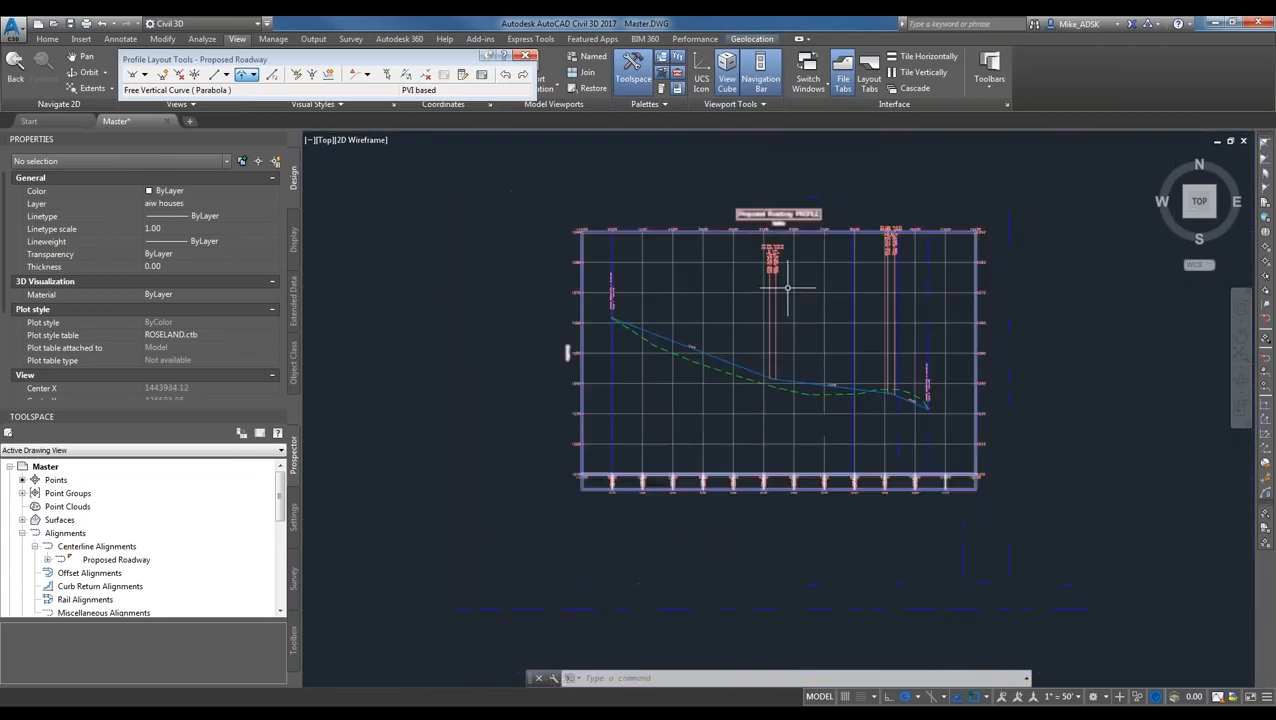
scroll(490, 466, down, 4)
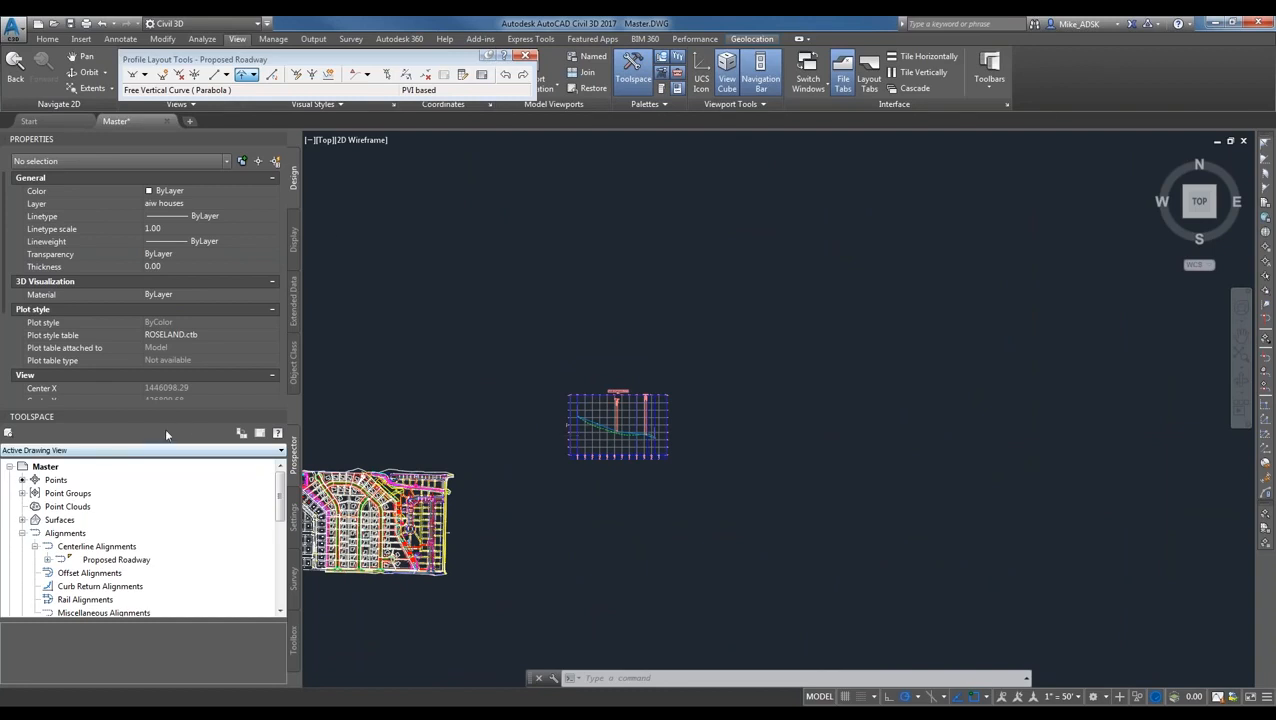
click(528, 56)
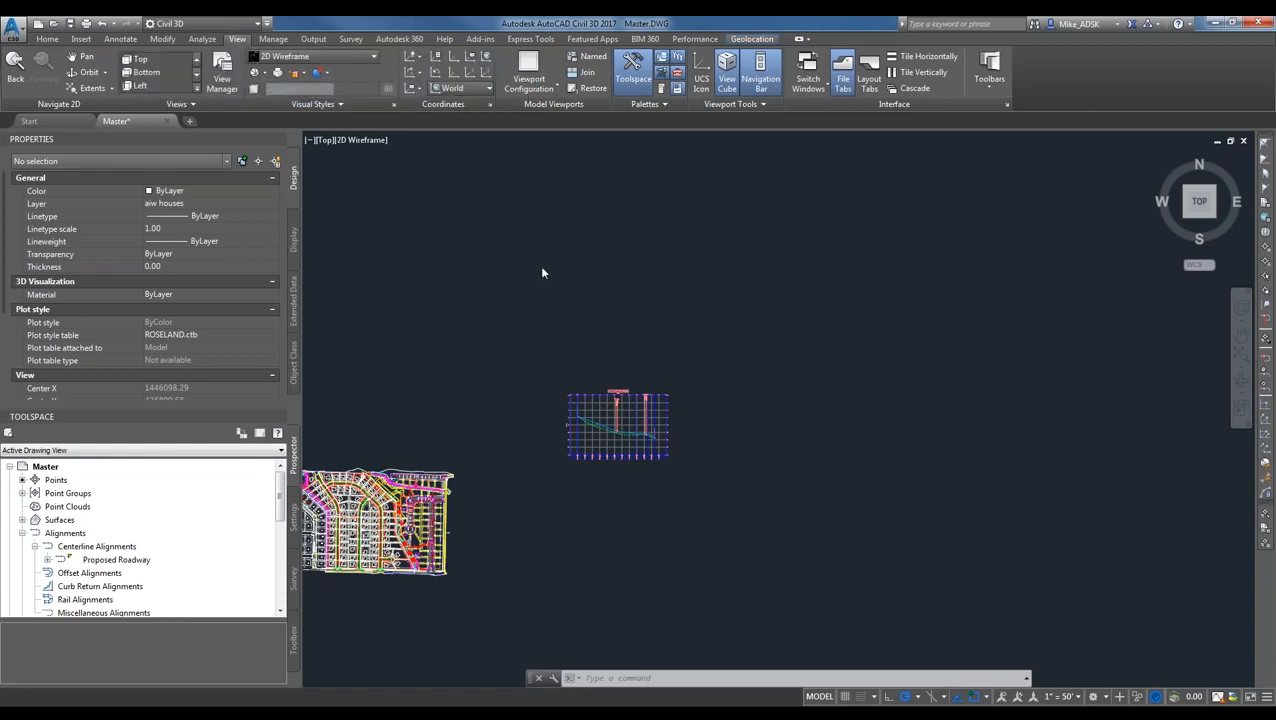
- Create an assembly named Typical Cross Section and place its baseline in the empty area beside the profile view
click(48, 39)
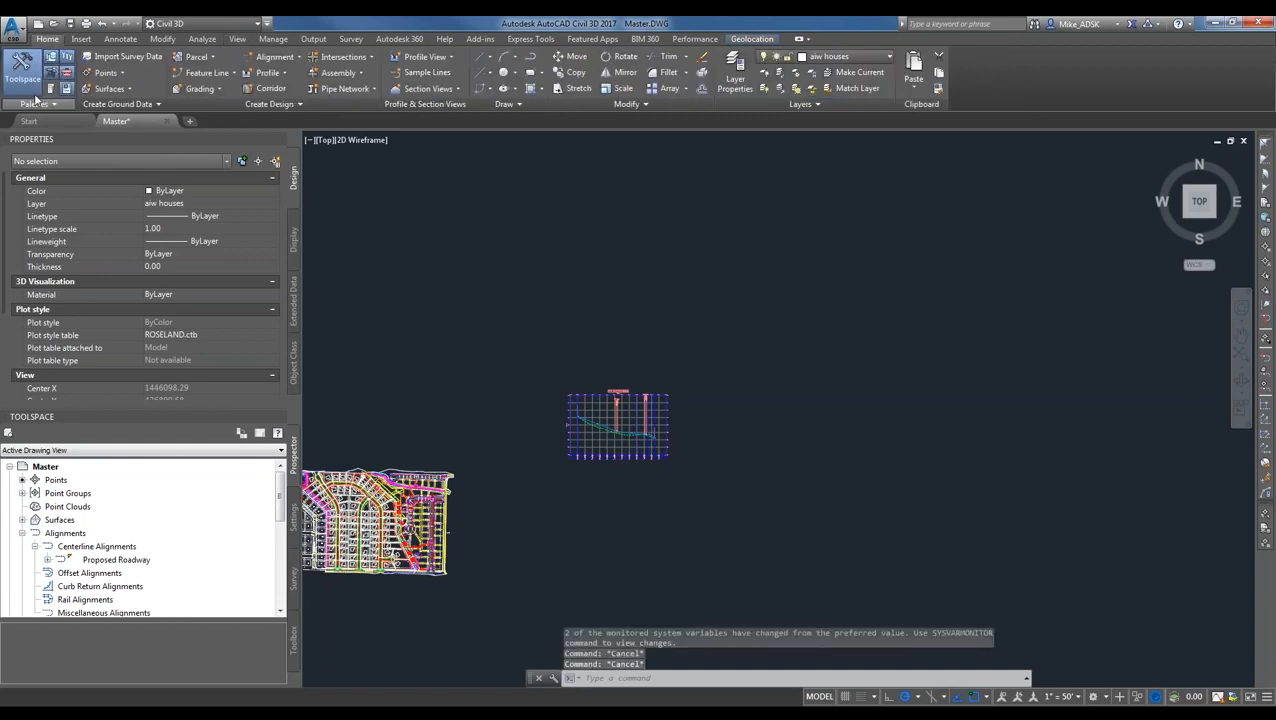
click(334, 74)
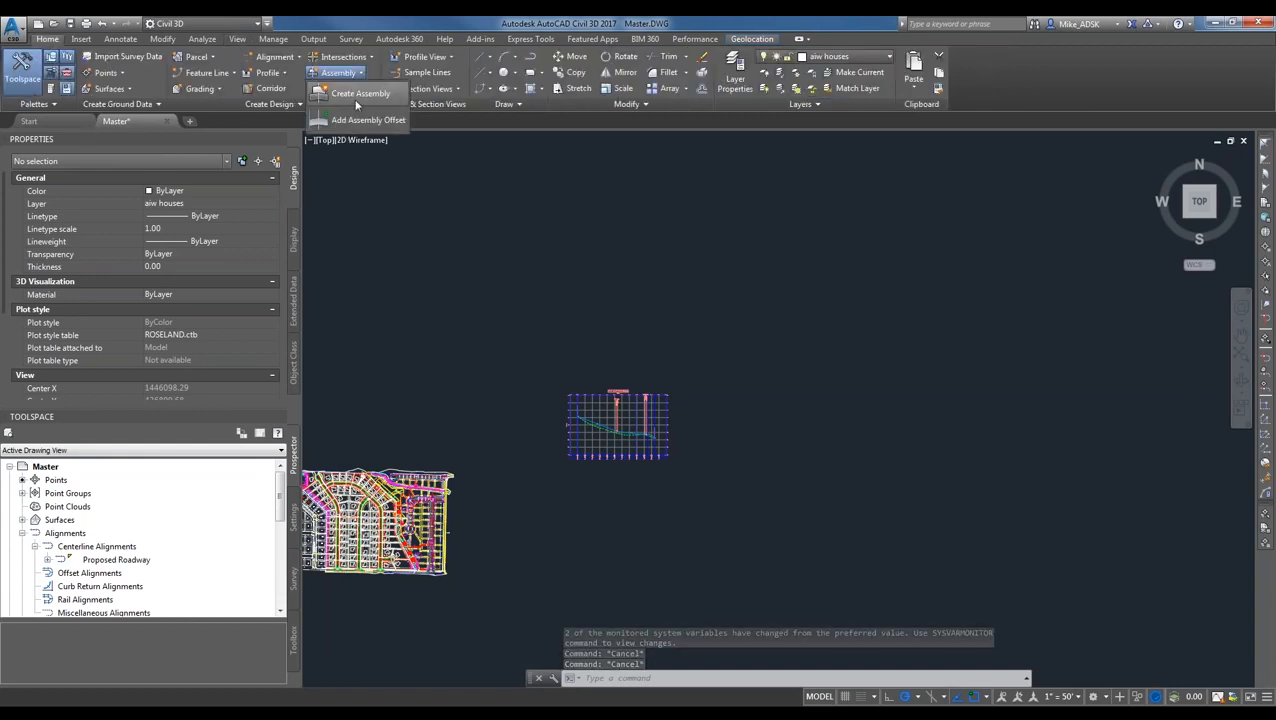
click(51, 42)
click(352, 75)
click(381, 104)
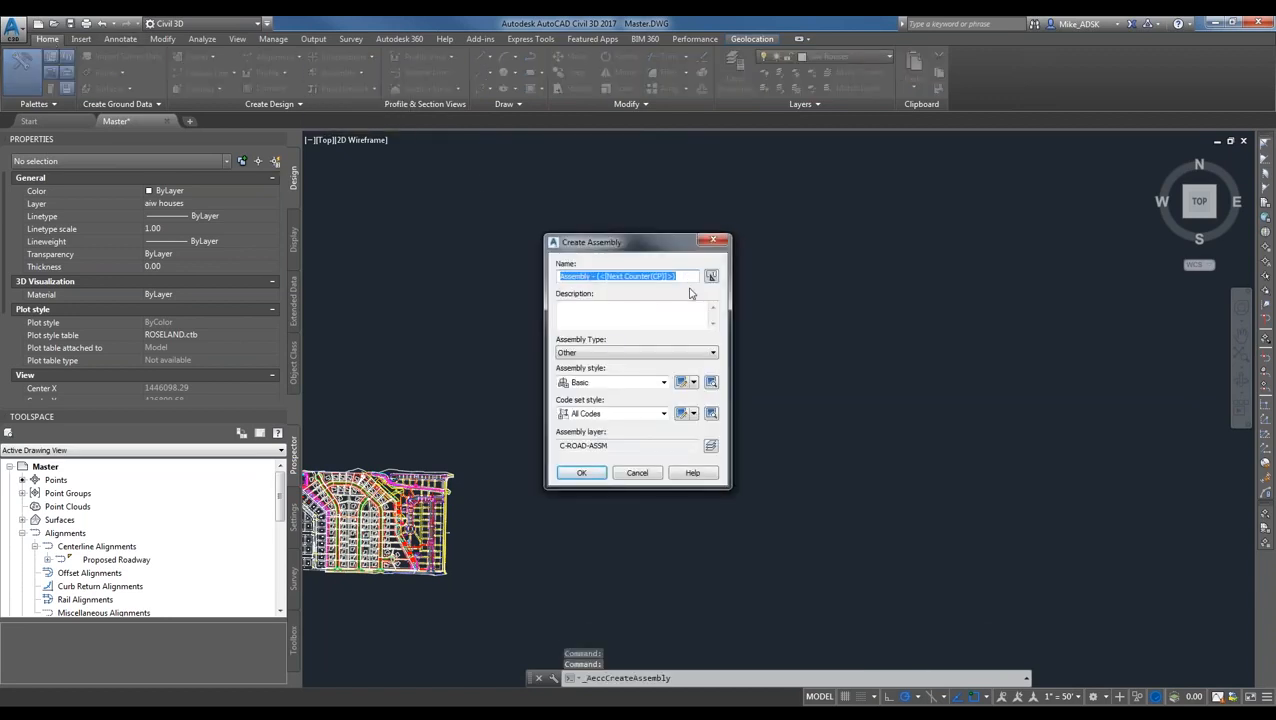
text(Typical Cross Section)
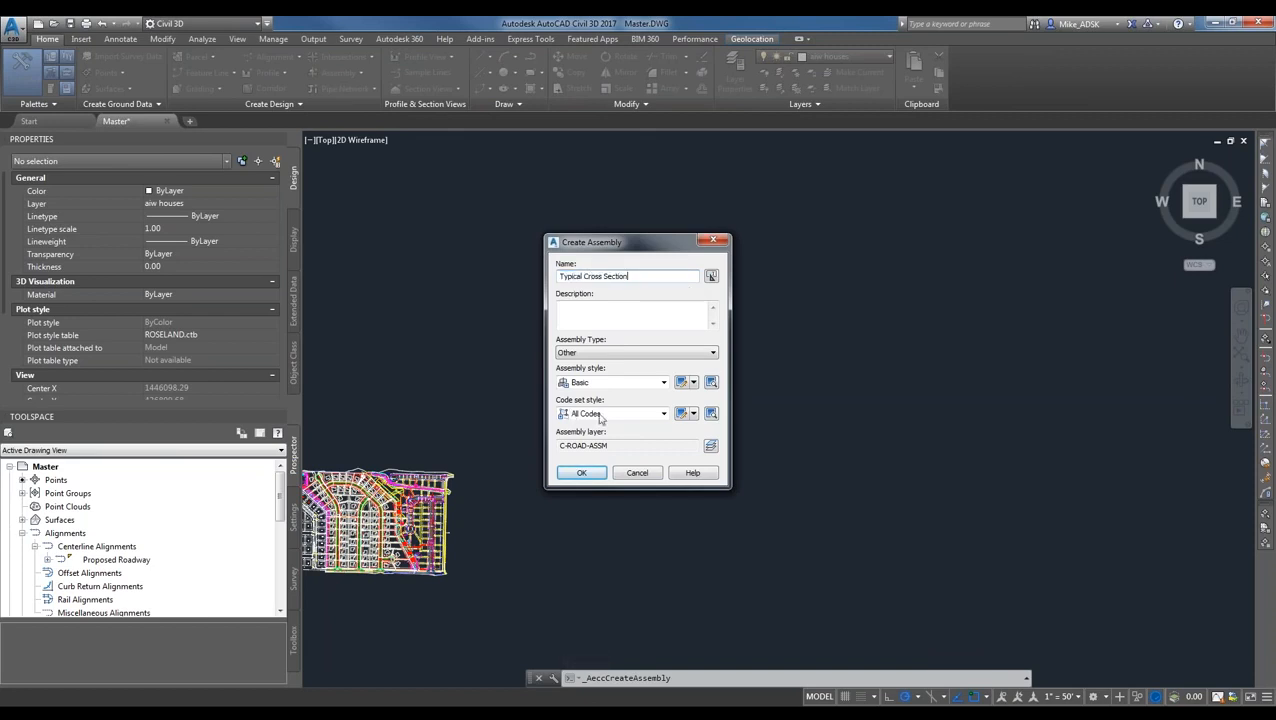
click(579, 473)
scroll(726, 356, up, 2)
click(726, 419)
scroll(776, 412, up, 4)
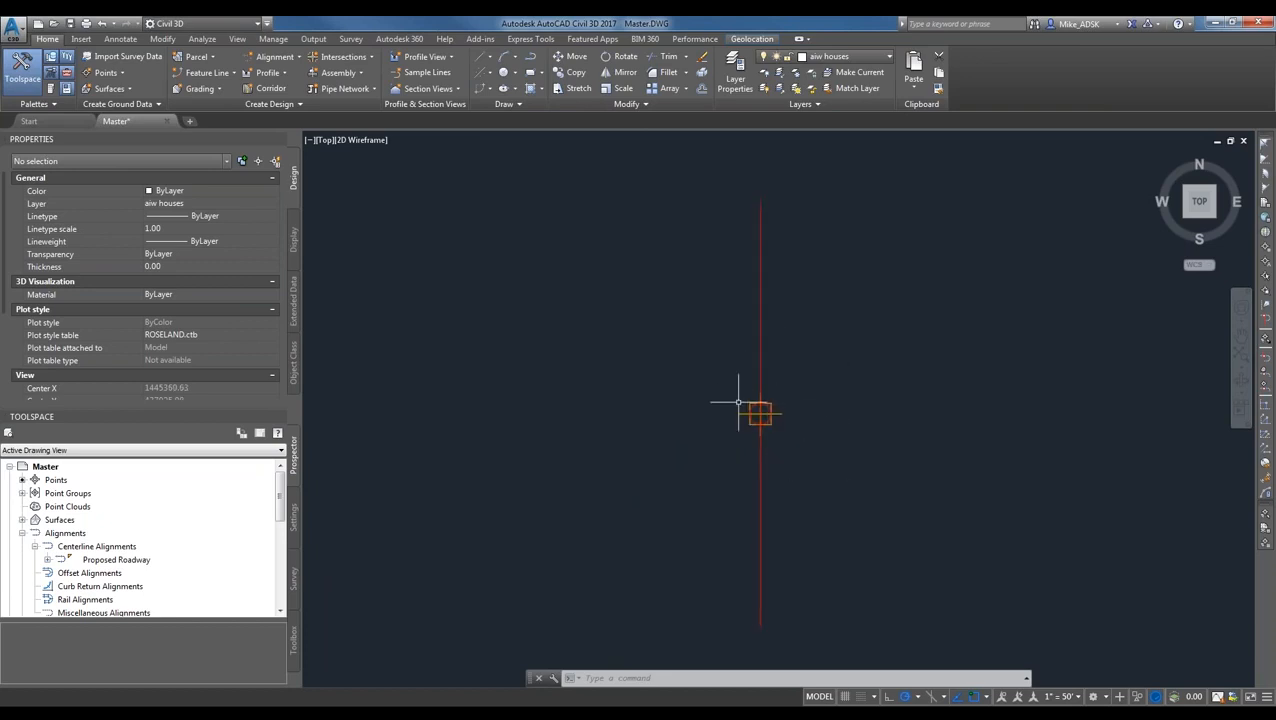
- Display the Civil Imperial Subassemblies tool palettes for building up the new assembly
scroll(766, 421, up, 3)
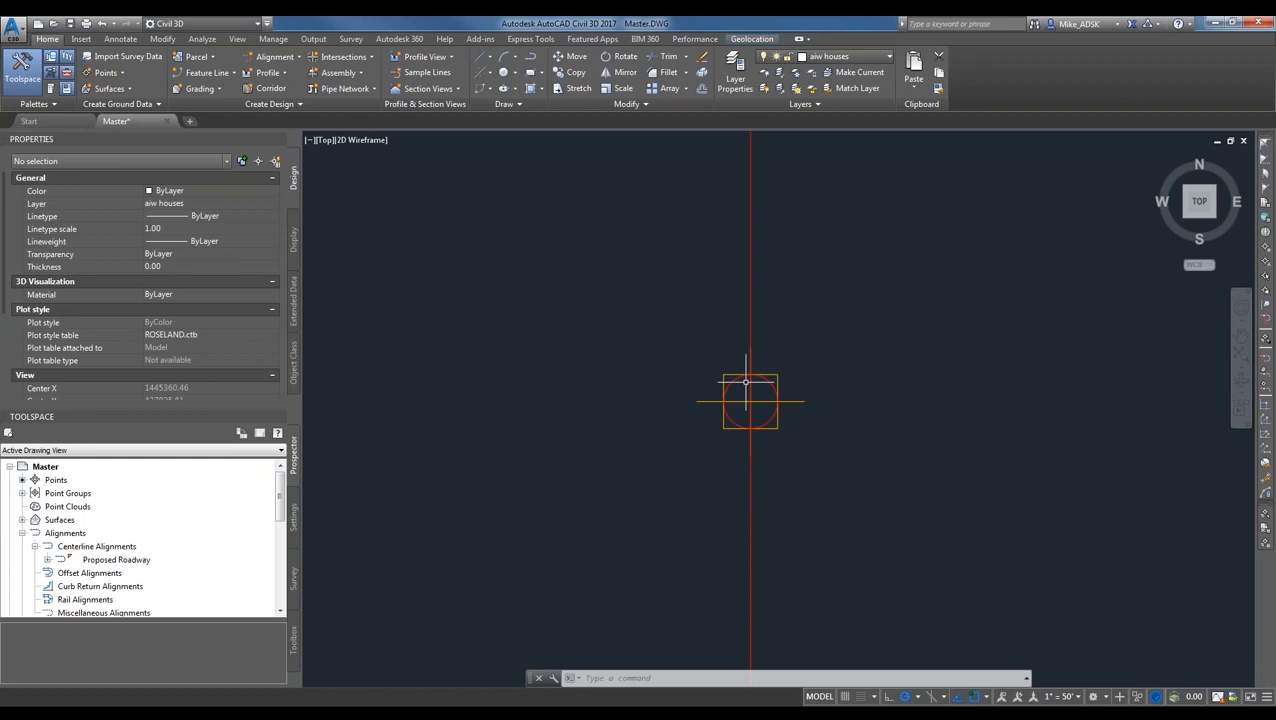
scroll(704, 309, down, 2)
mouse_move(737, 356)
middle_down()
mouse_move(732, 438)
mouse_move(712, 427)
middle_up()
scroll(661, 432, down, 3)
scroll(714, 421, down, 3)
scroll(690, 401, up, 2)
scroll(680, 415, up, 3)
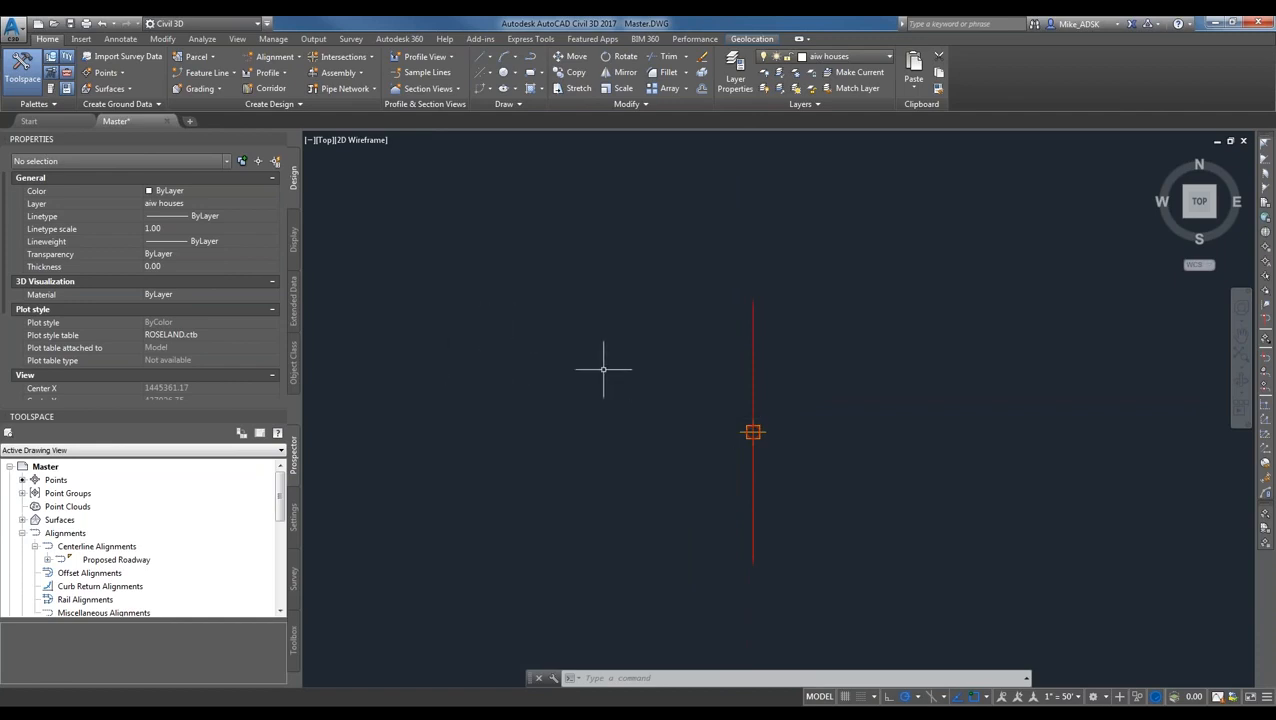
key(ctrl+3)
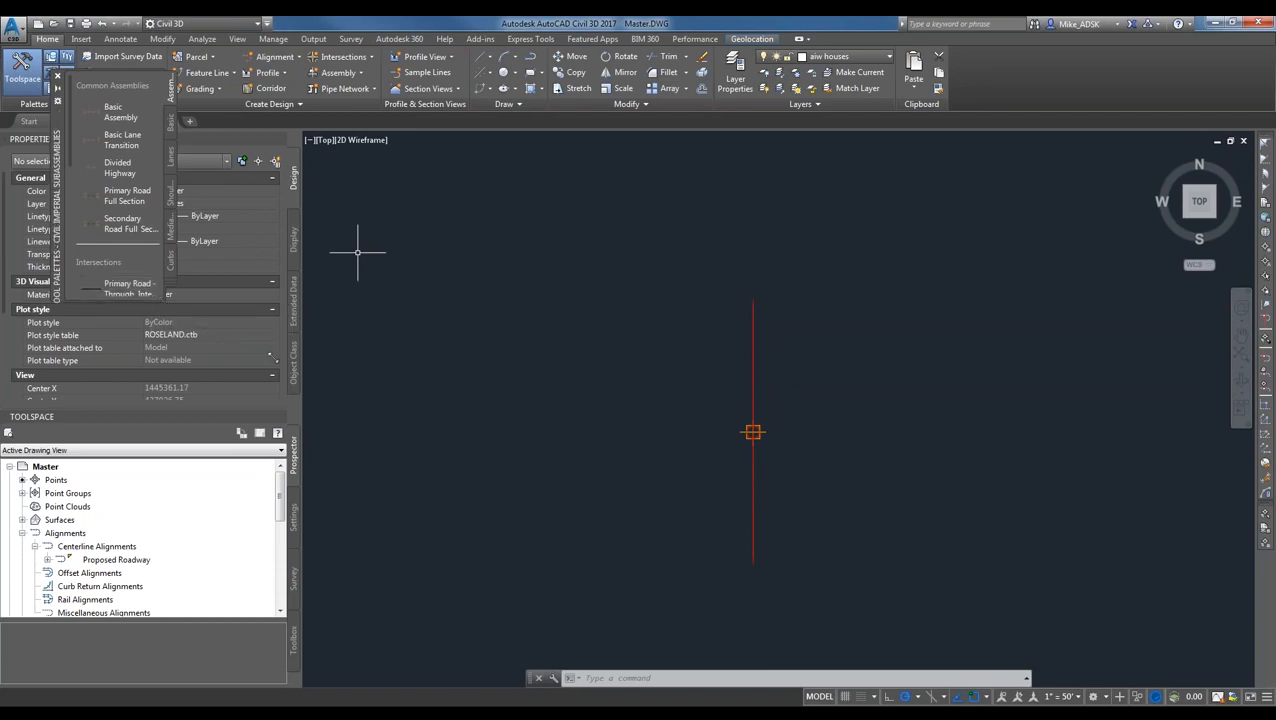
- Reposition the subassembly palettes beside the assembly baseline and browse the lane, curb, daylight and generic subassemblies
mouse_move(58, 270)
mouse_down()
mouse_move(299, 294)
mouse_move(459, 287)
mouse_move(363, 355)
mouse_up()
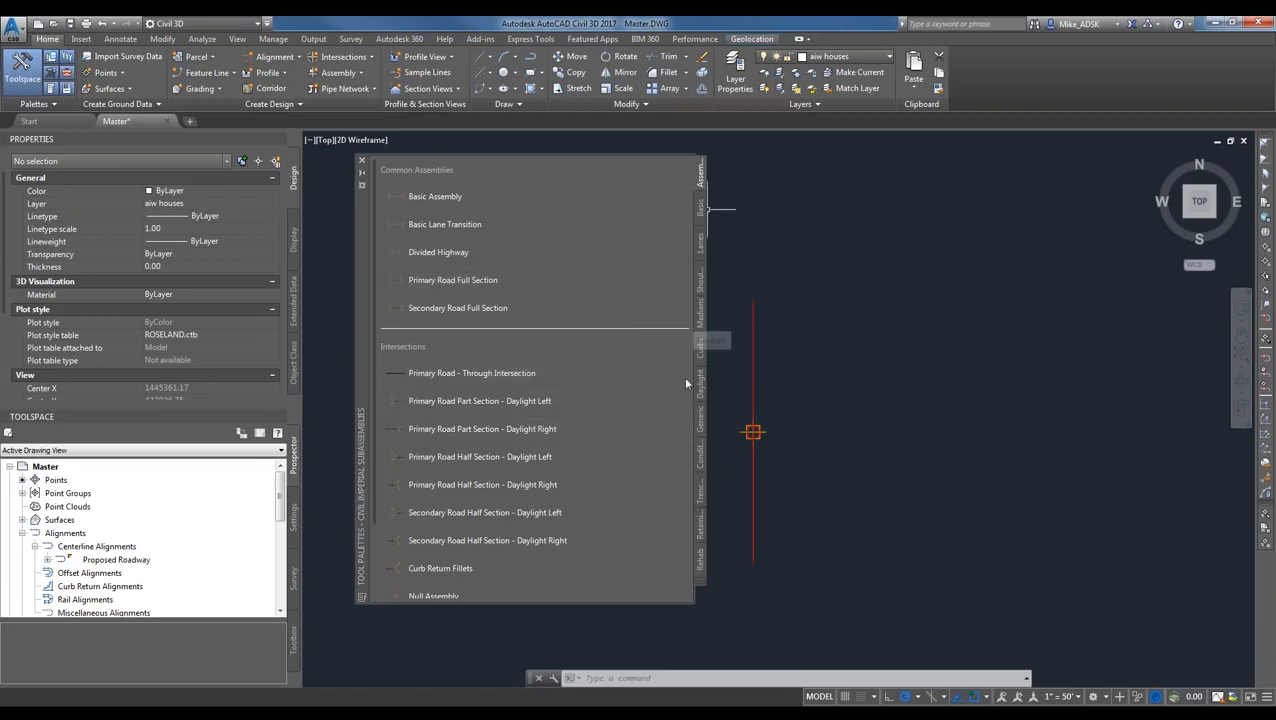
click(702, 240)
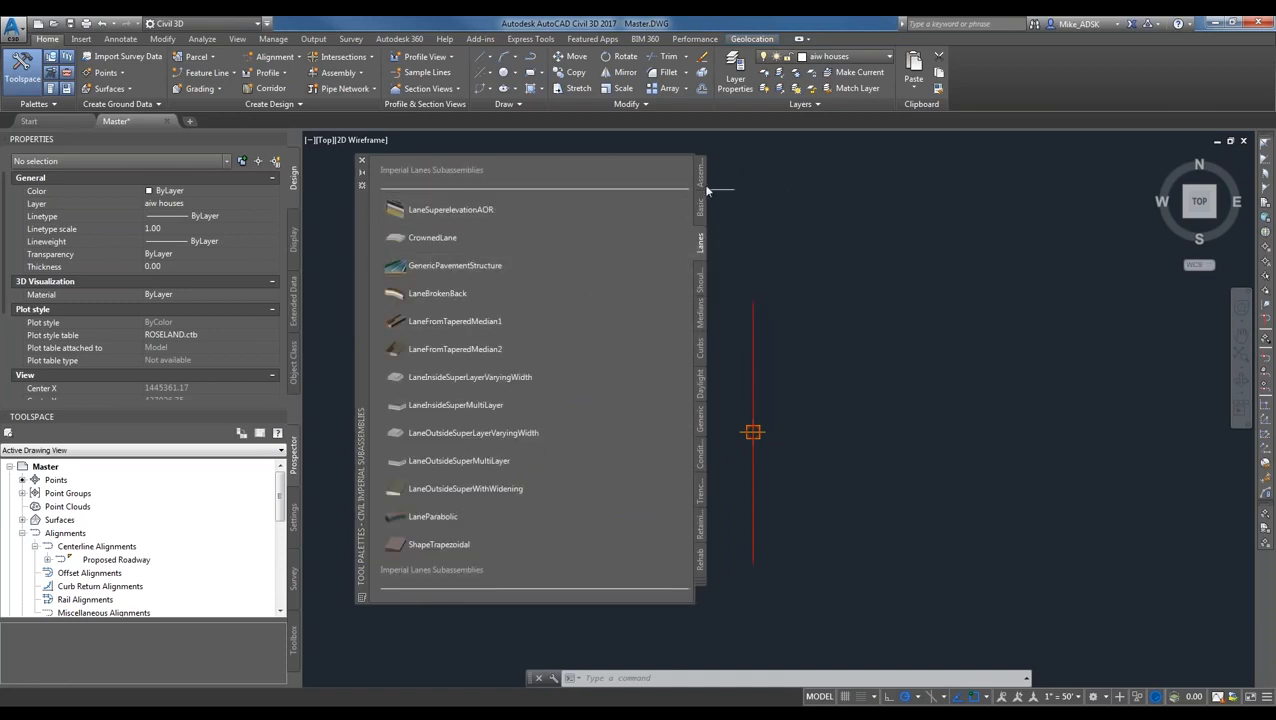
click(700, 268)
click(700, 333)
click(700, 348)
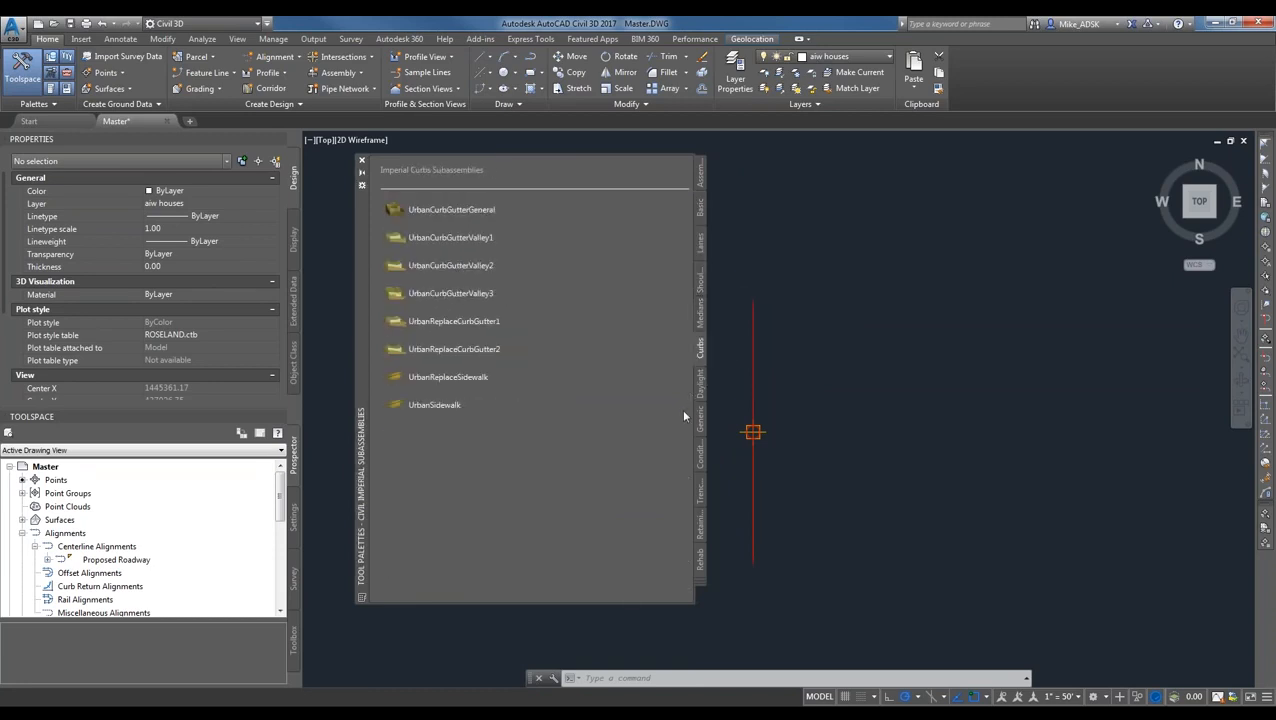
click(700, 385)
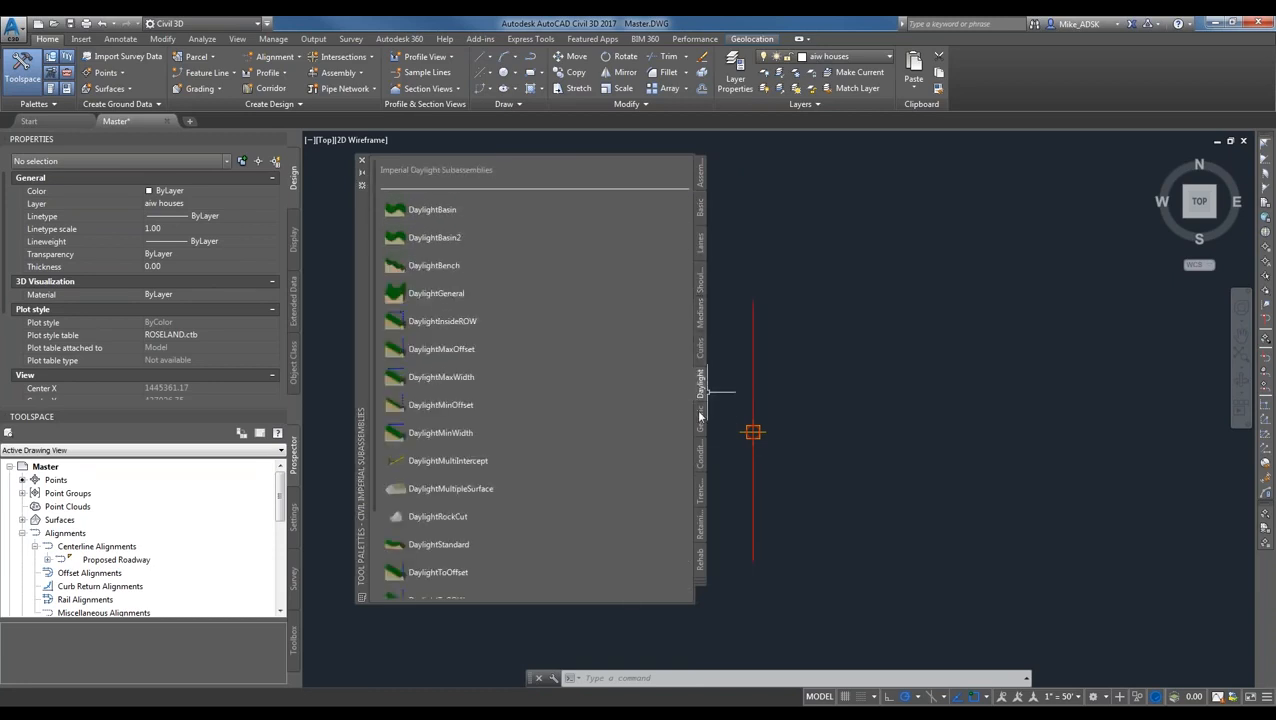
click(700, 418)
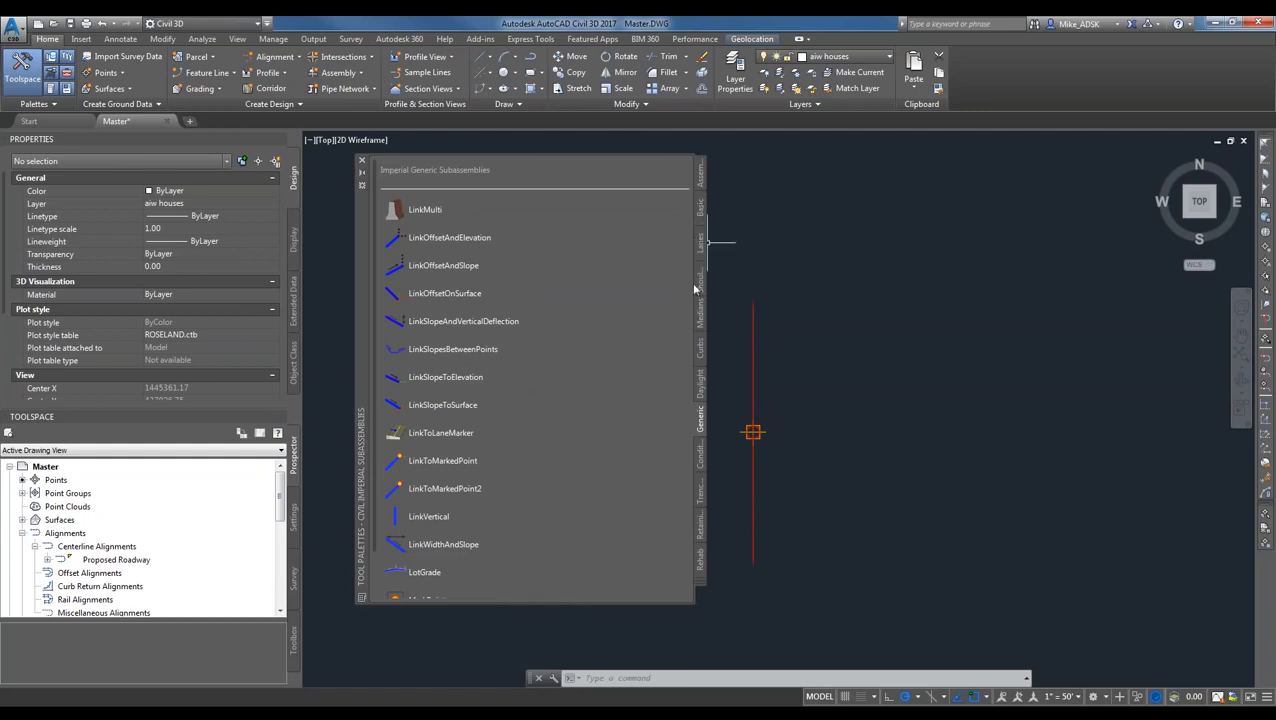
- Start placing the LaneSuperelevationAOR lane subassembly and set its width to 14 feet
click(700, 236)
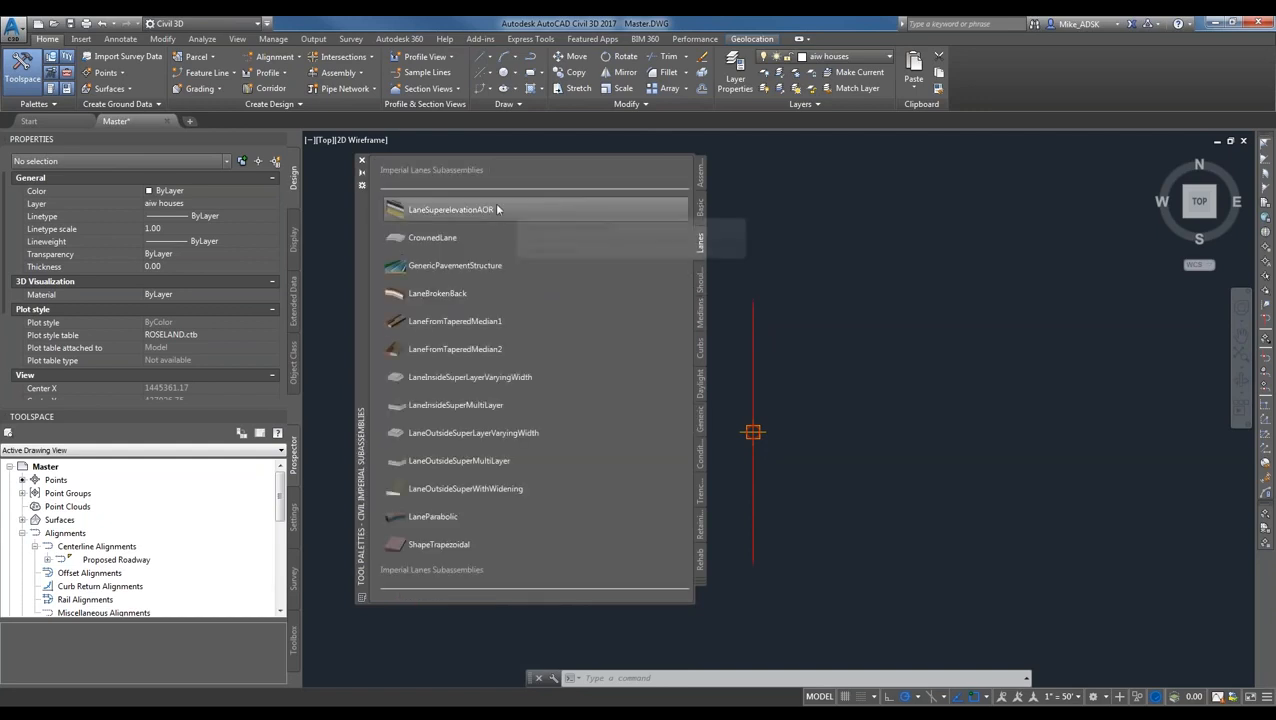
click(442, 210)
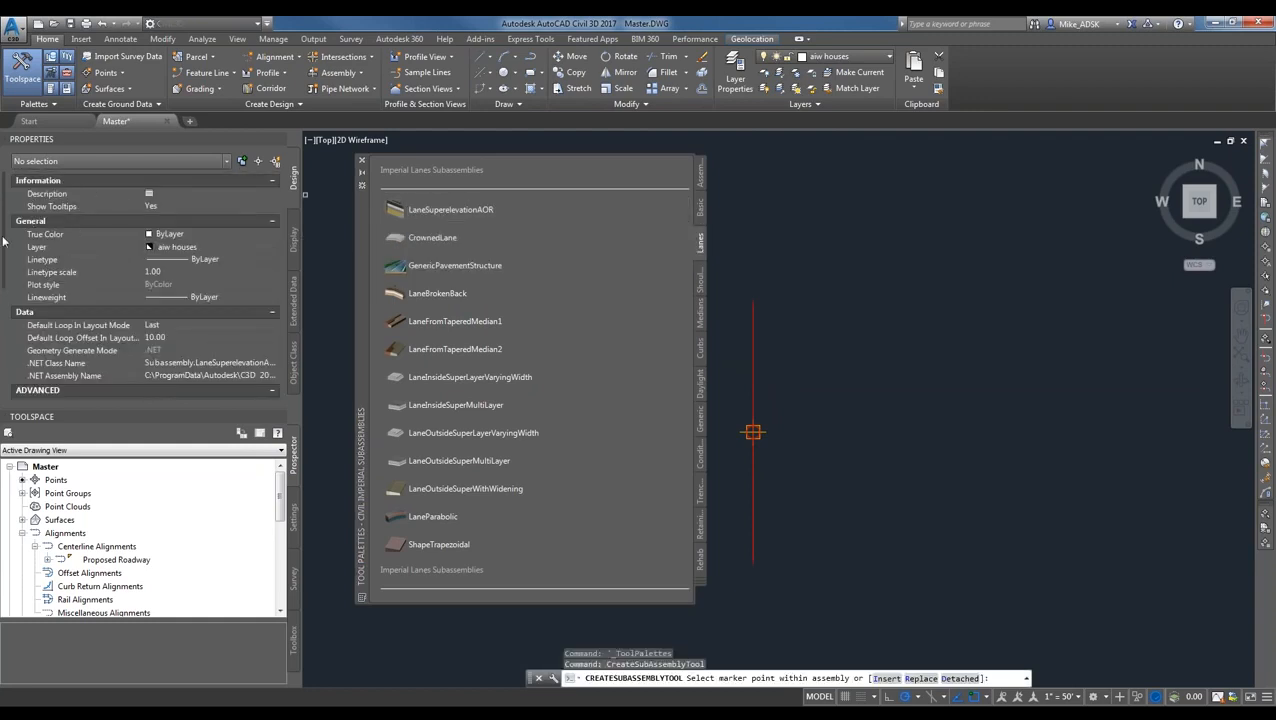
scroll(140, 280, down, 5)
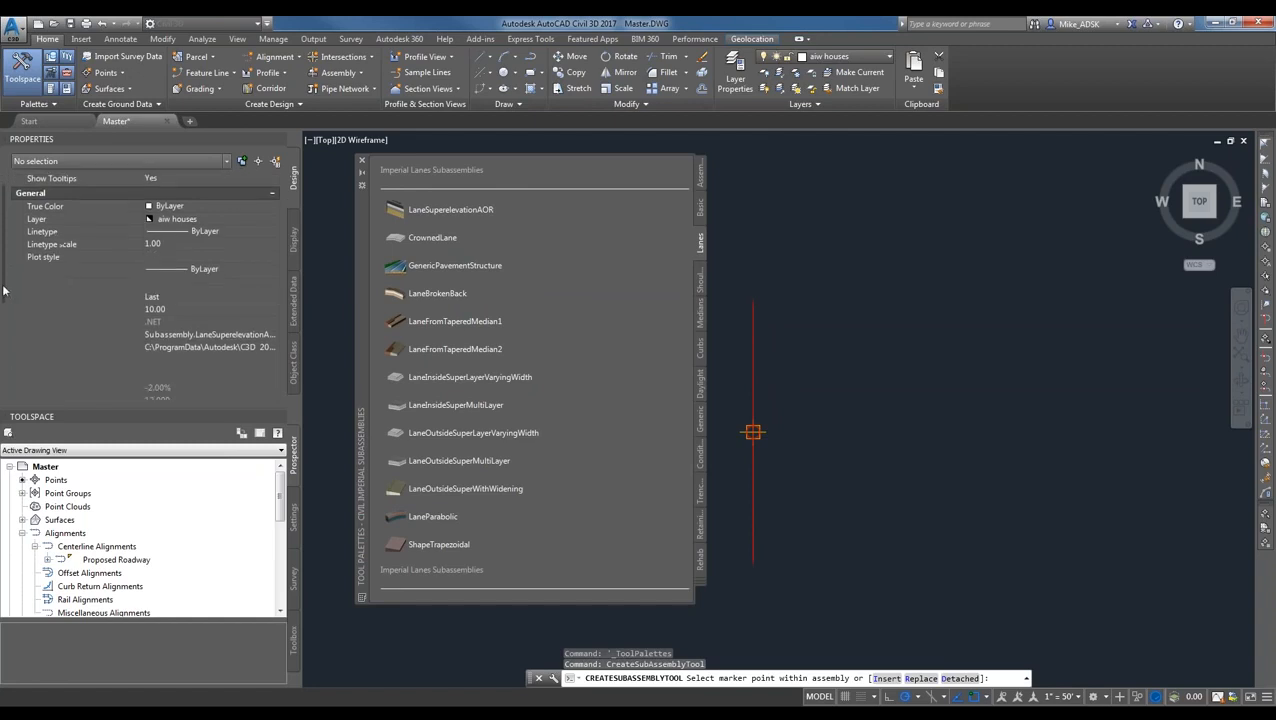
scroll(140, 280, down, 1)
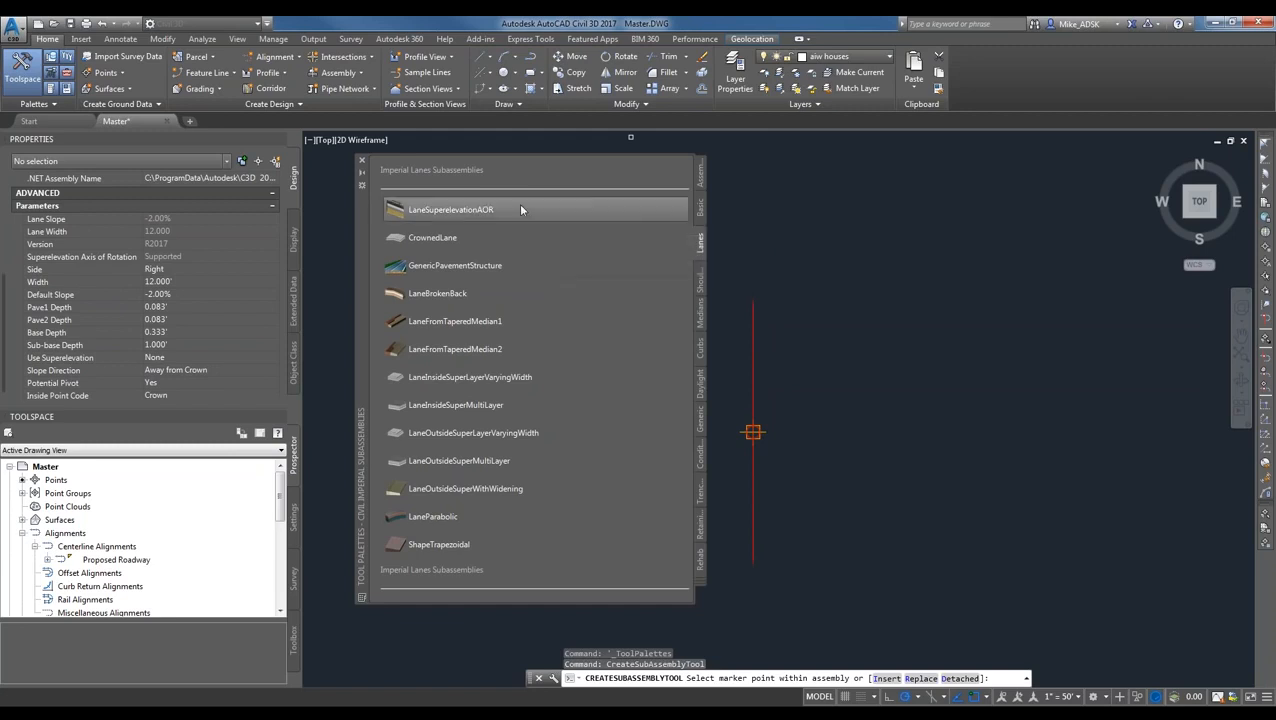
click(487, 210)
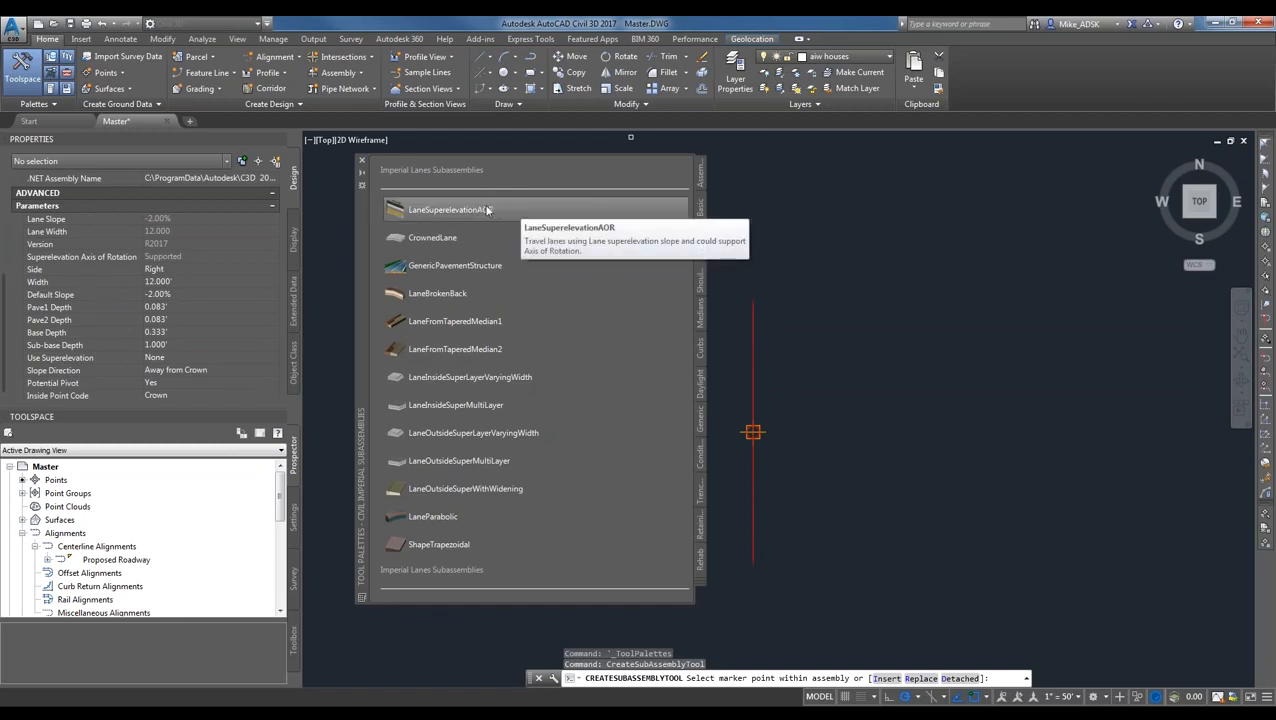
click(210, 282)
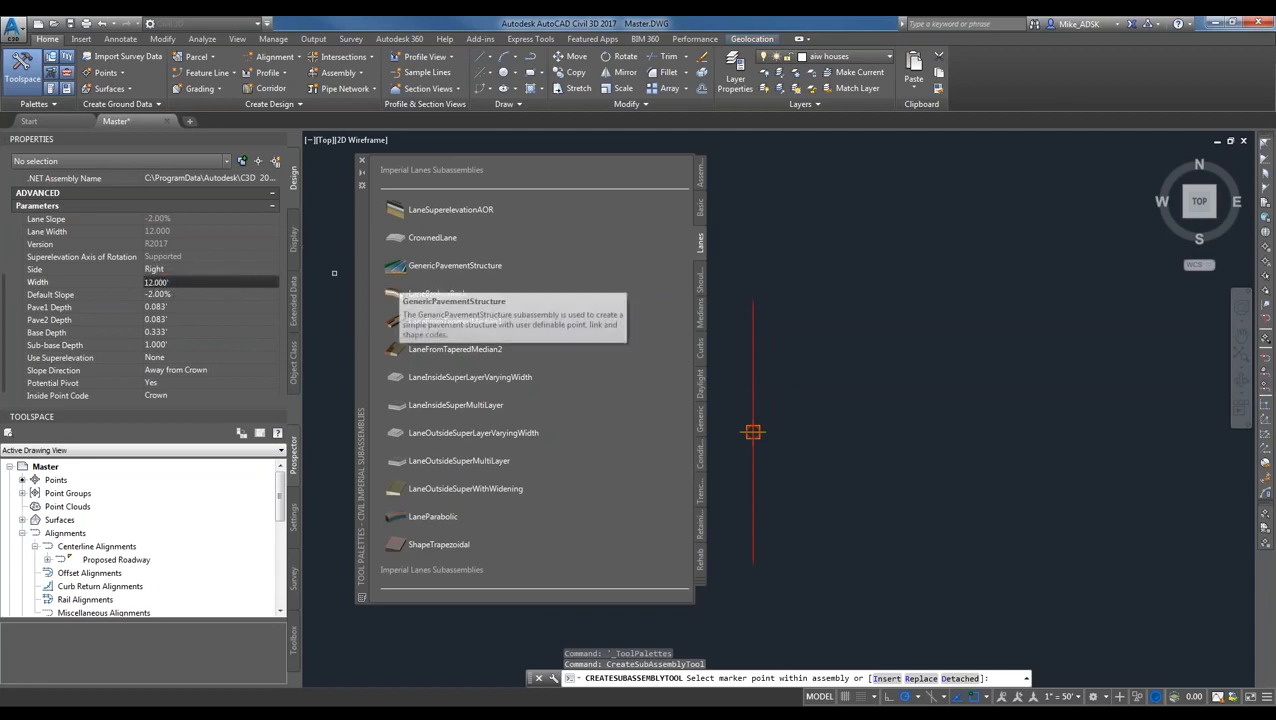
click(170, 283)
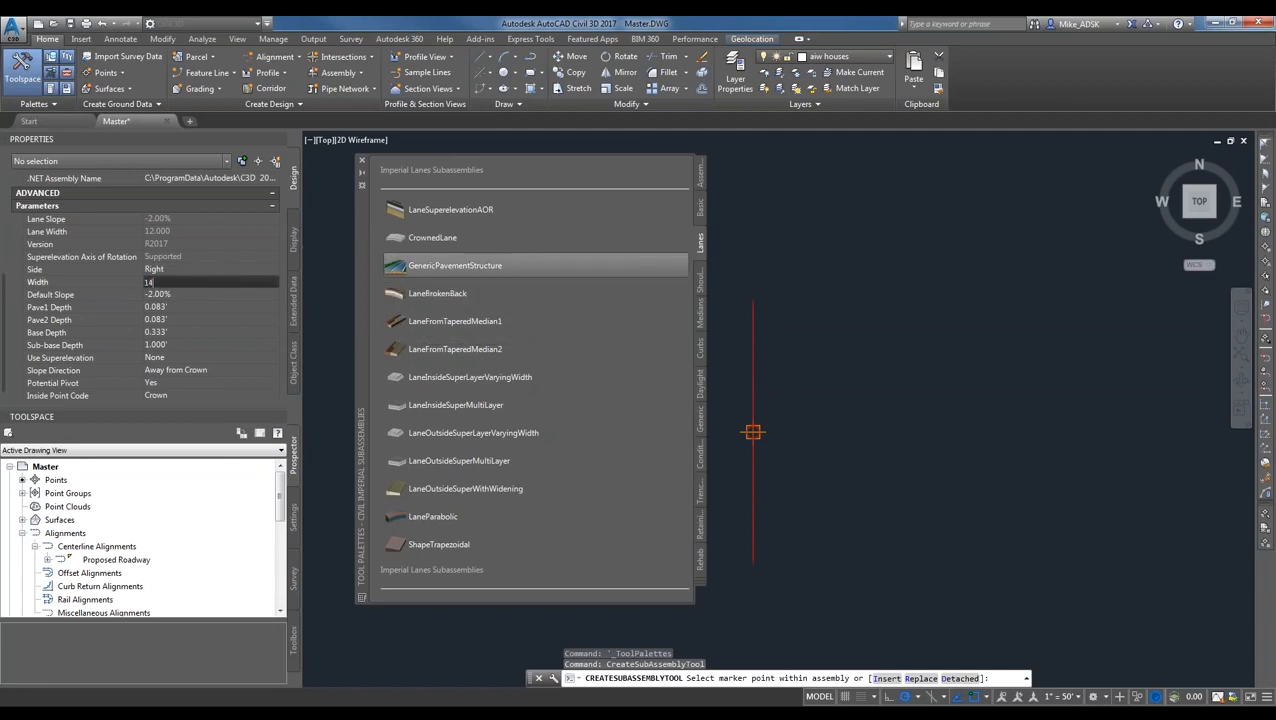
key(Tab)
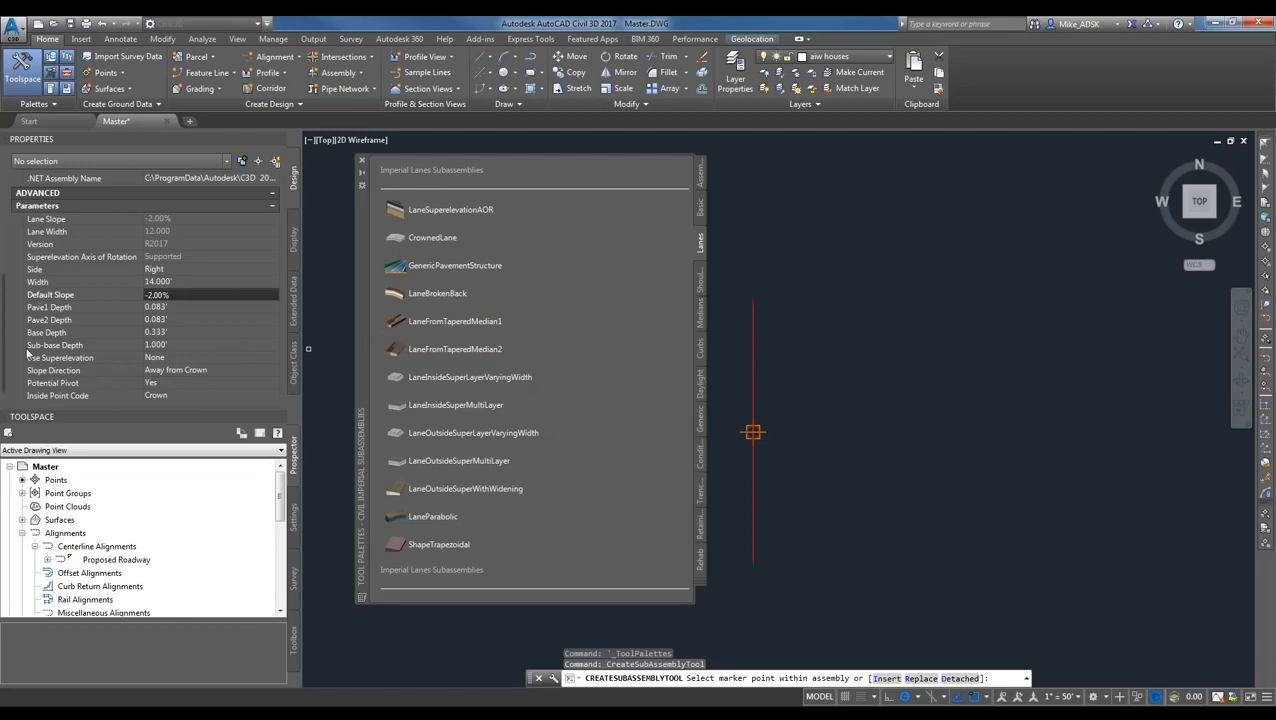
- Attach the 14-foot lane to the baseline marker on both the right and left sides of the assembly
middle_drag(772, 442, 816, 447)
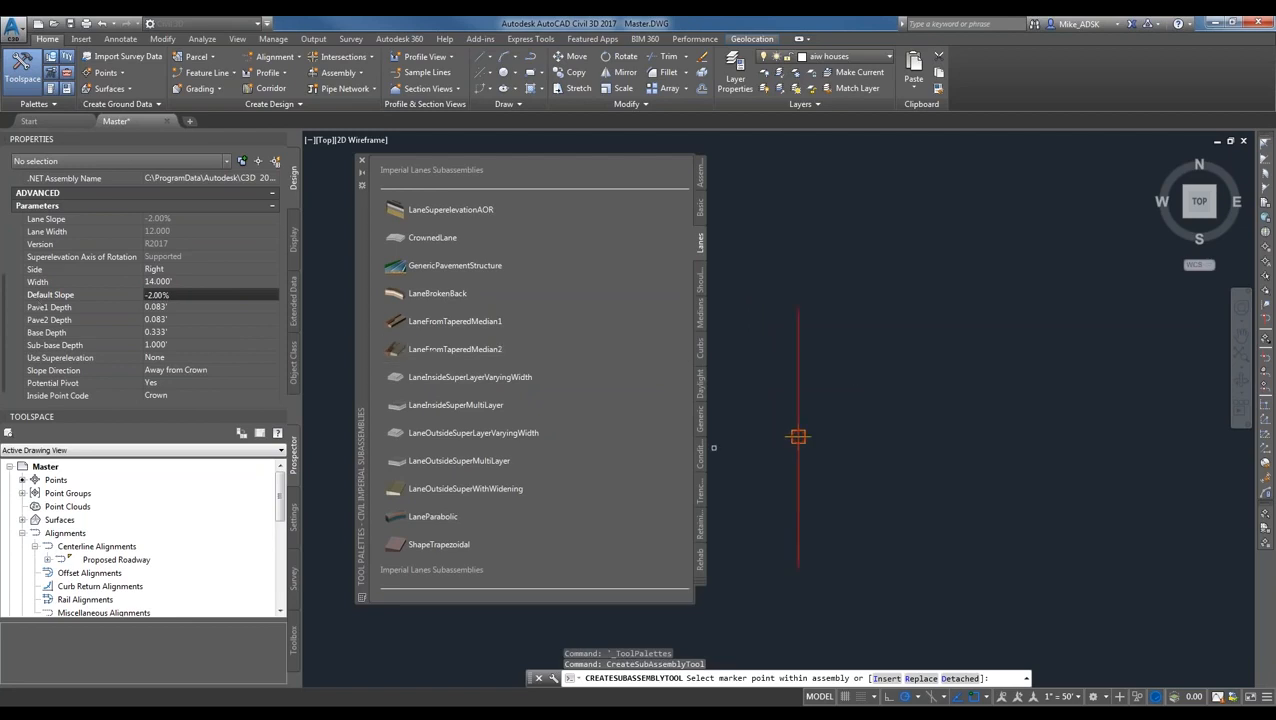
click(797, 437)
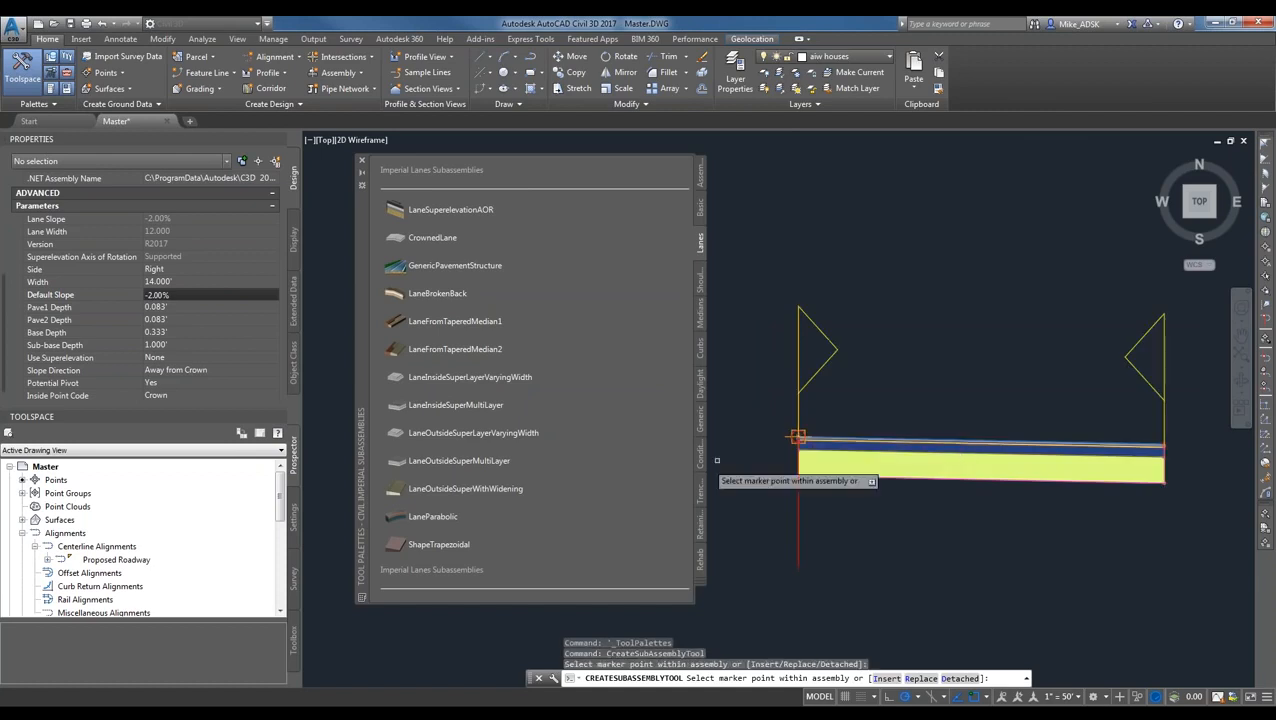
scroll(769, 461, down, 2)
middle_drag(769, 464, 863, 473)
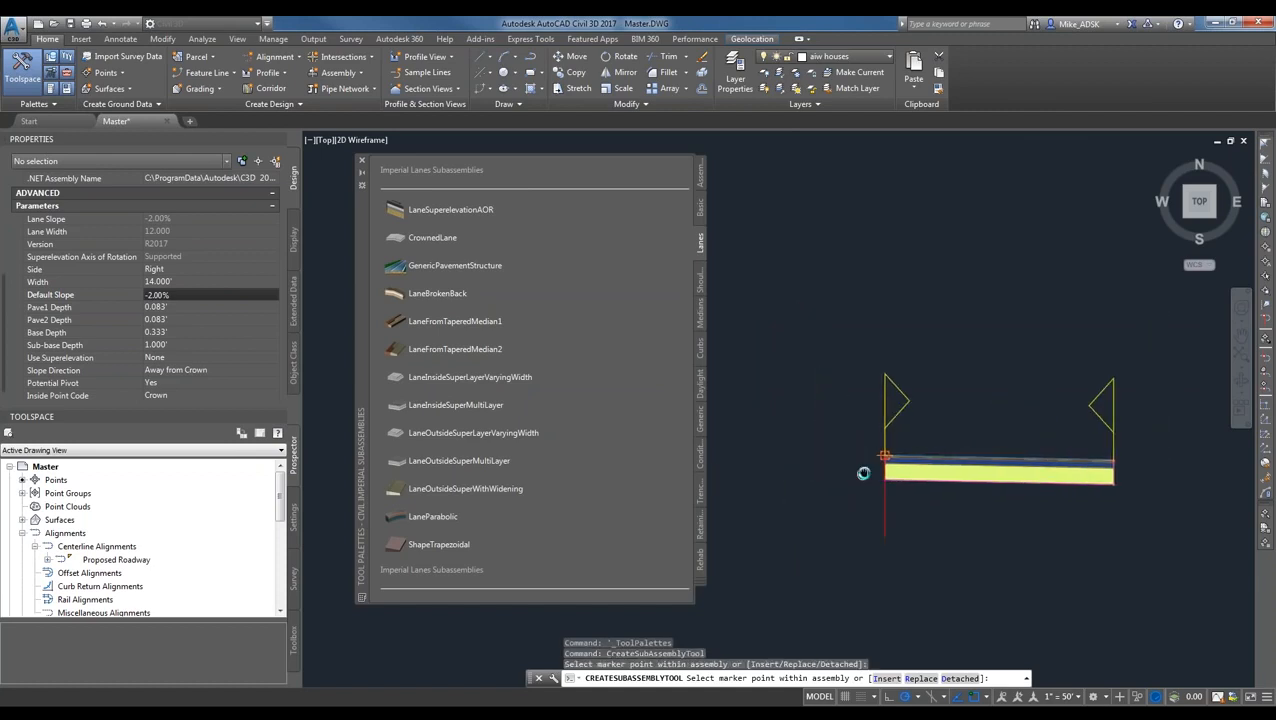
scroll(877, 433, up, 2)
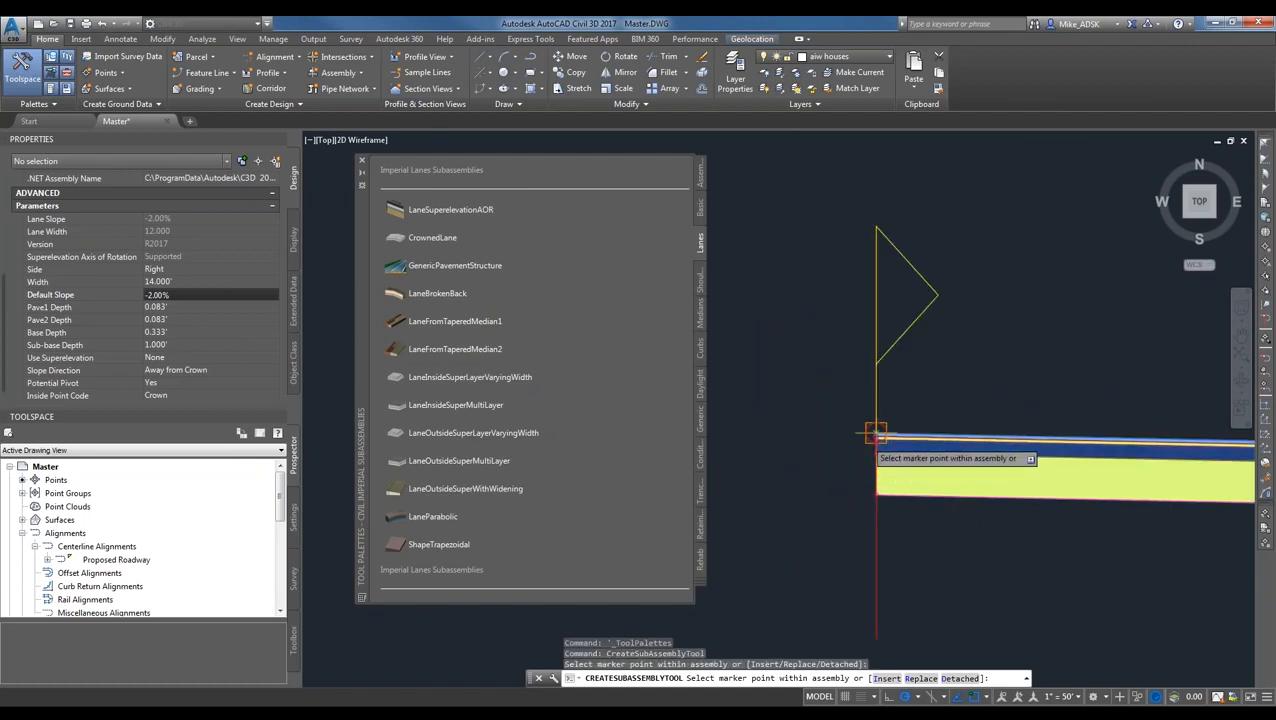
click(877, 433)
scroll(880, 440, down, 3)
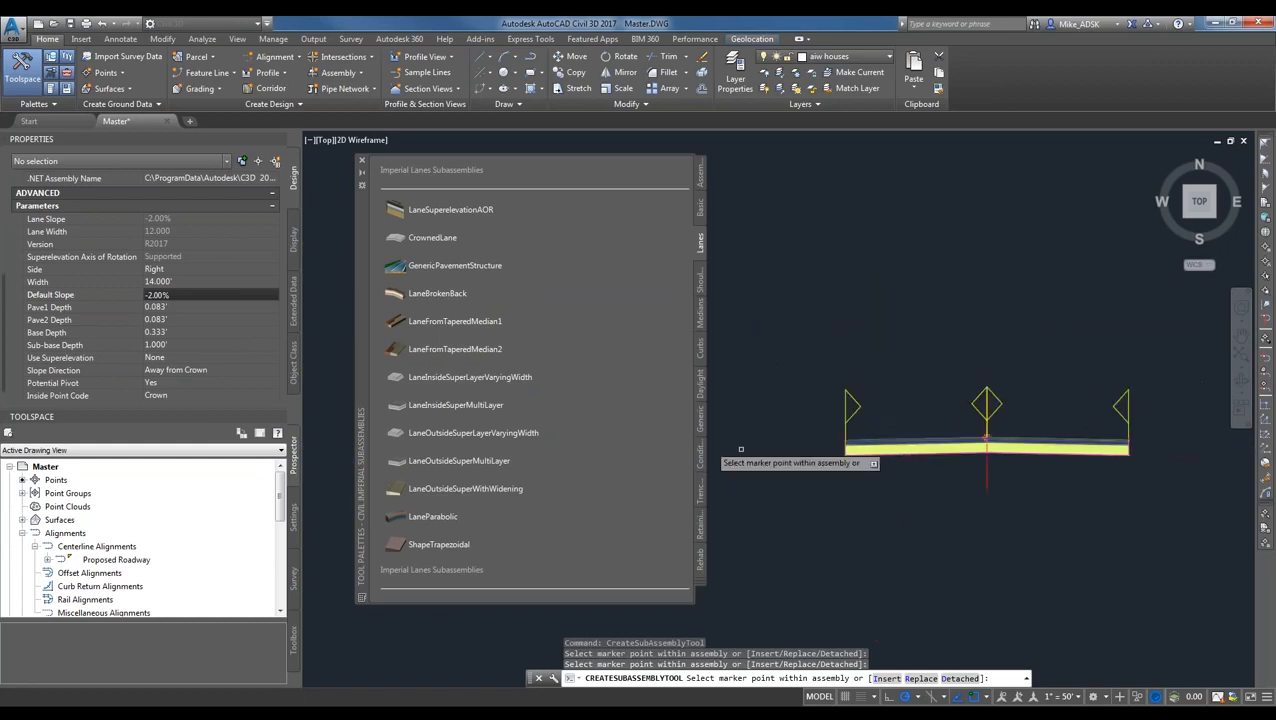
key(Escape)
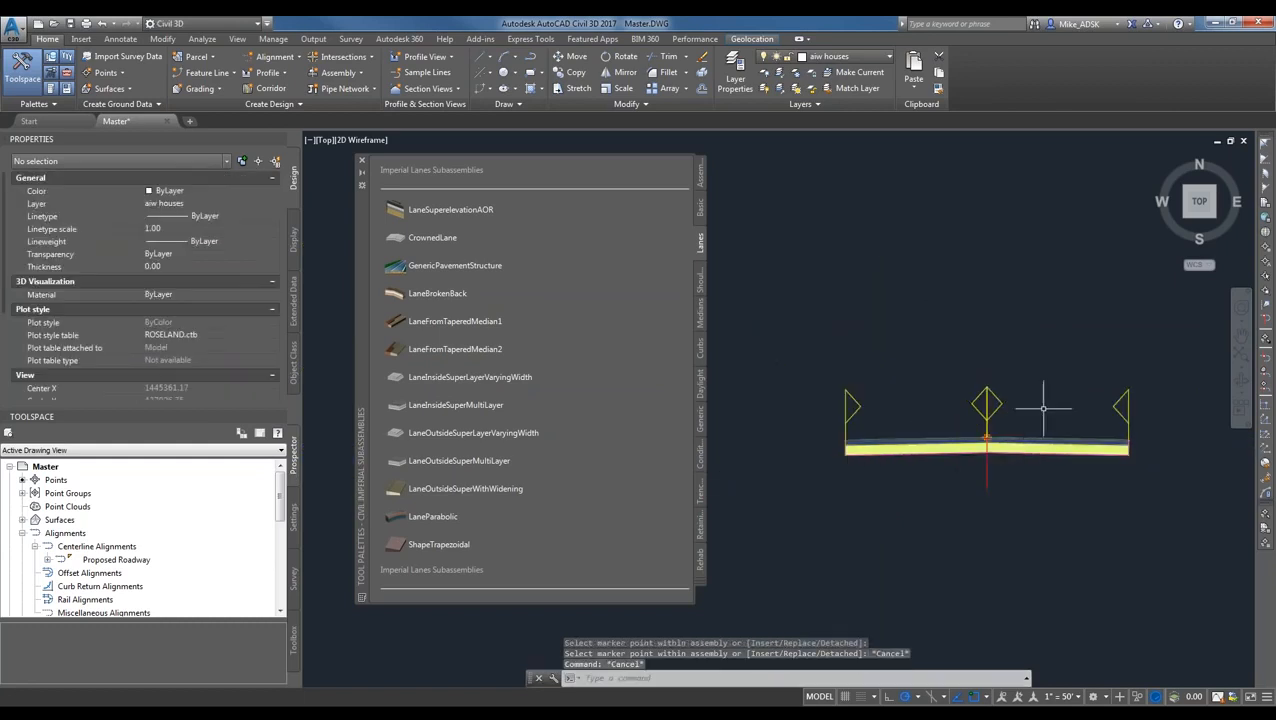
- Start placing the UrbanCurbGutterGeneral subassembly from the imperial curb subassemblies
middle_drag(1043, 408, 985, 400)
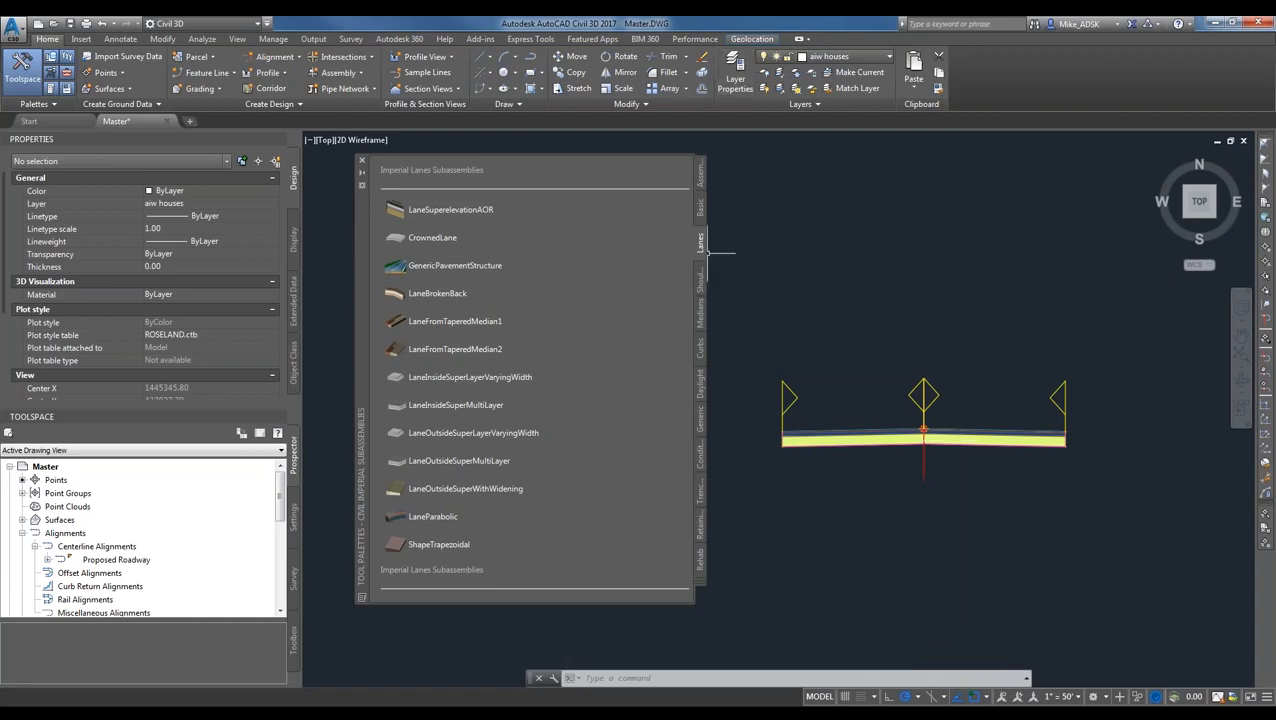
click(700, 345)
scroll(995, 445, up, 2)
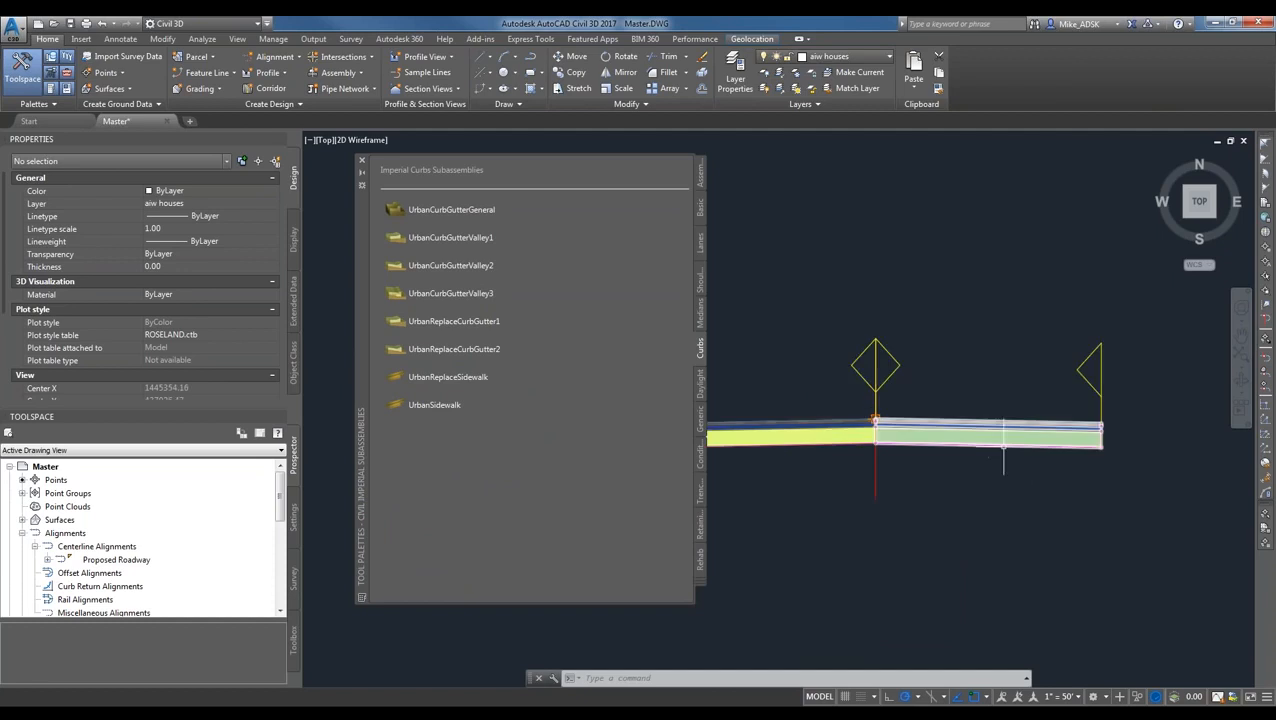
middle_drag(1088, 435, 1006, 474)
scroll(784, 394, down, 2)
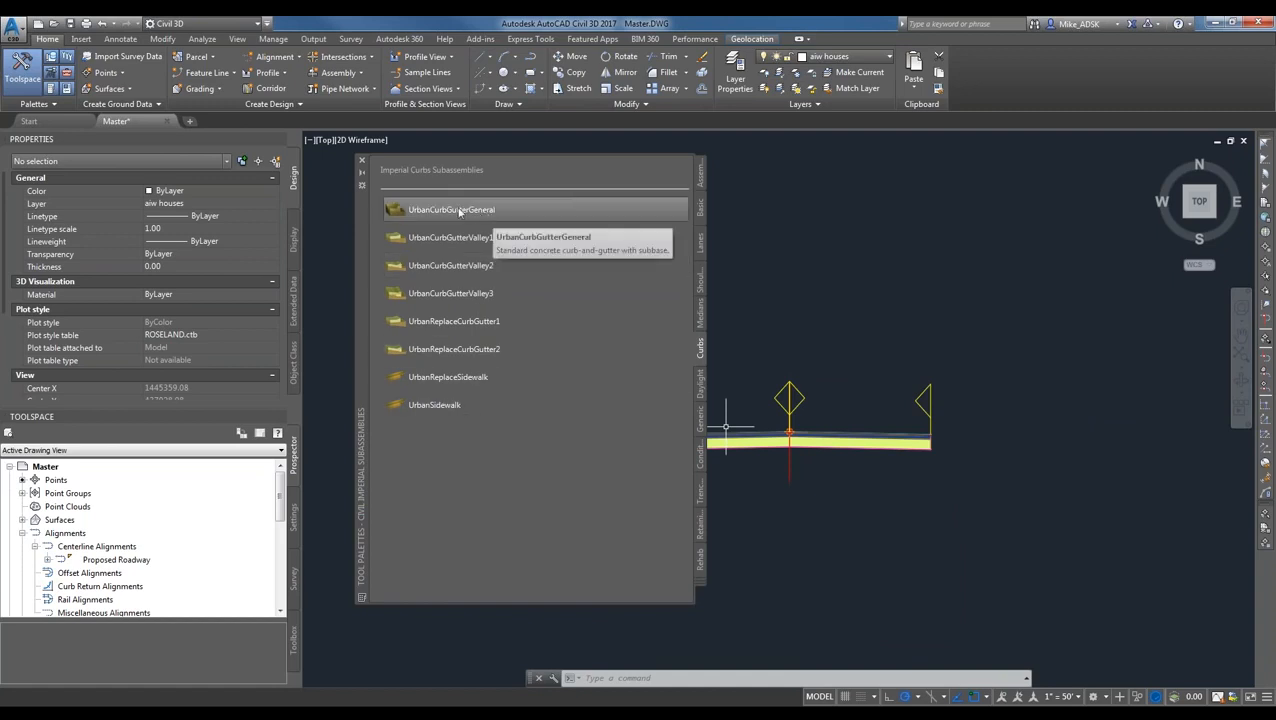
right_click(443, 214)
key(Escape)
click(440, 210)
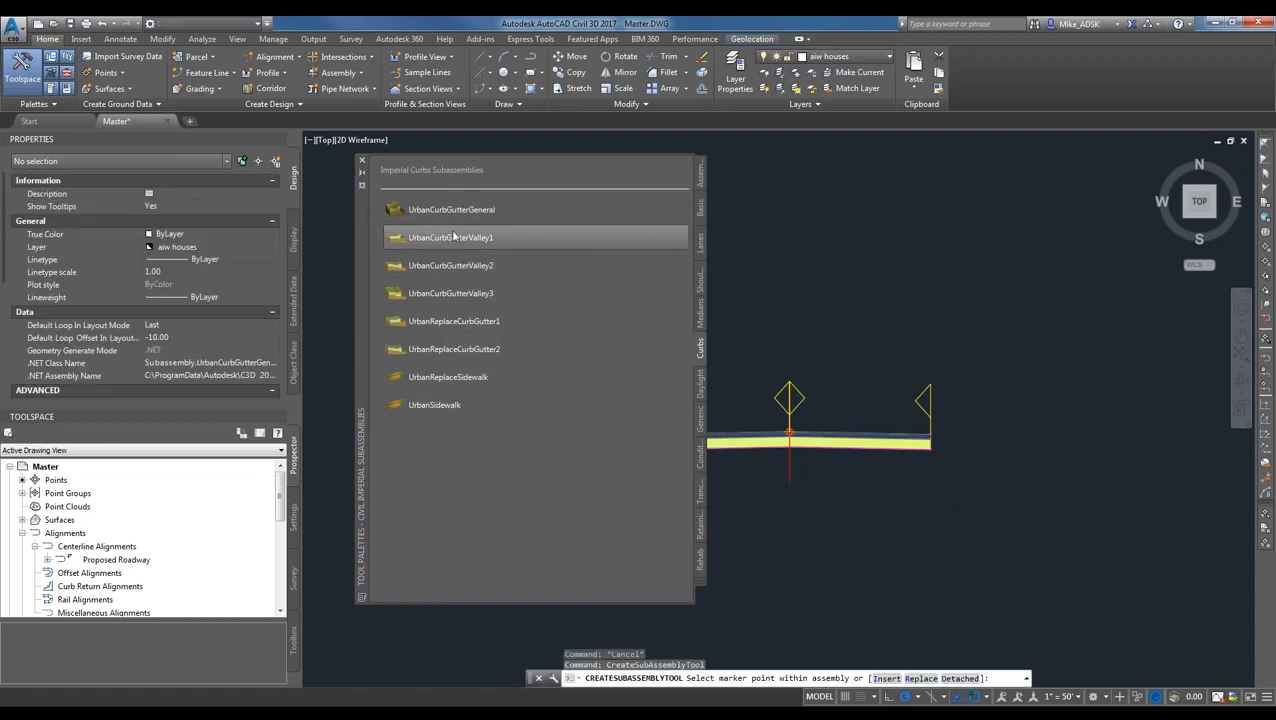
click(435, 210)
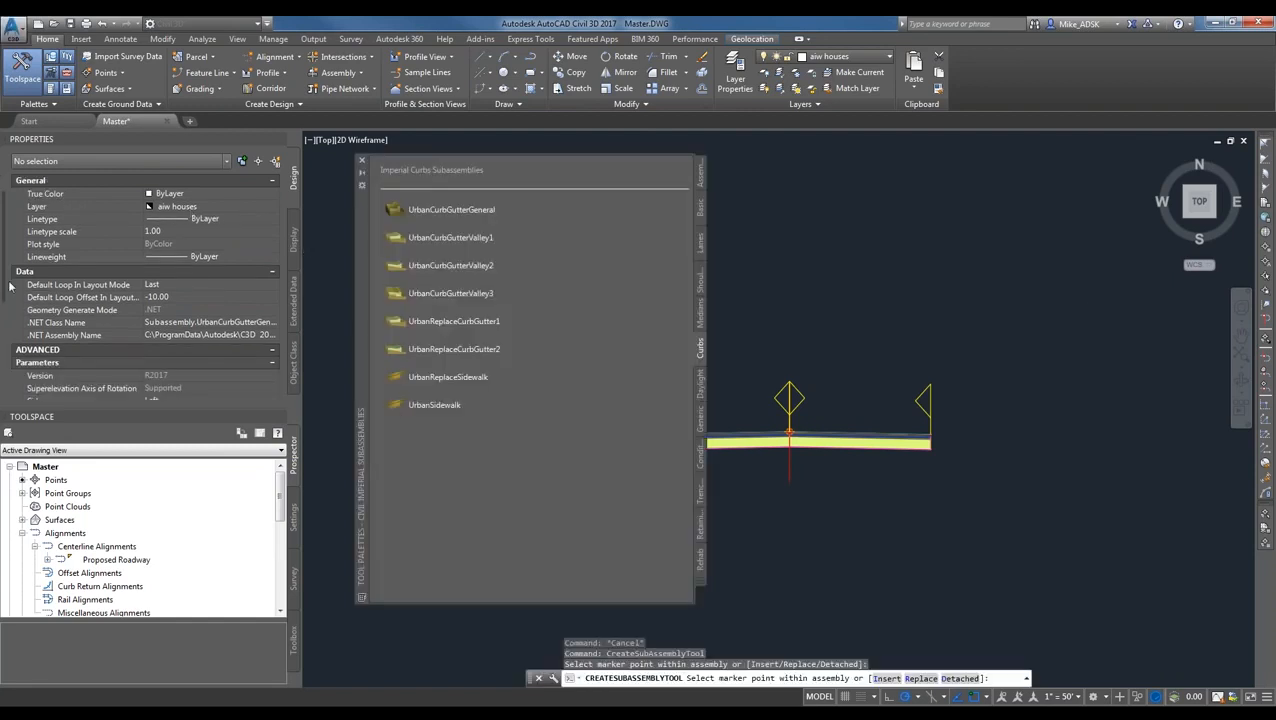
- Review the curb and gutter parameters and set the subbase depth to 1.5 feet
scroll(6, 330, down, 5)
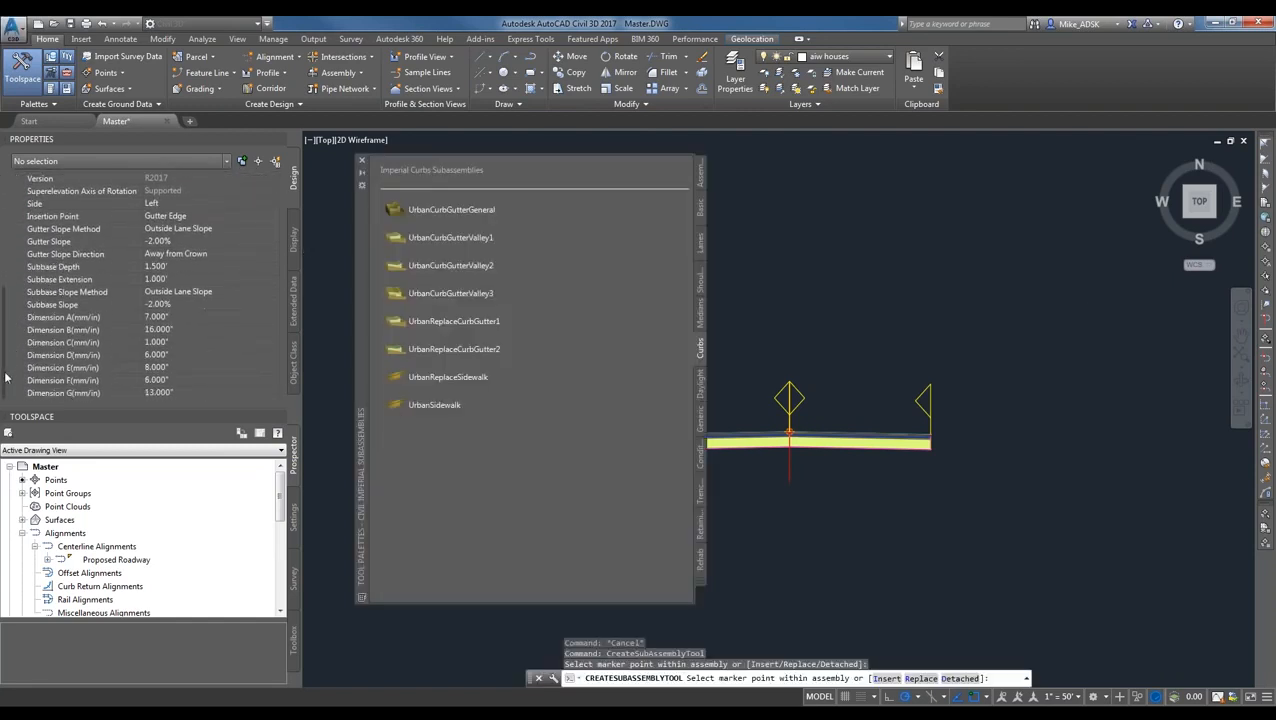
scroll(5, 385, up, 2)
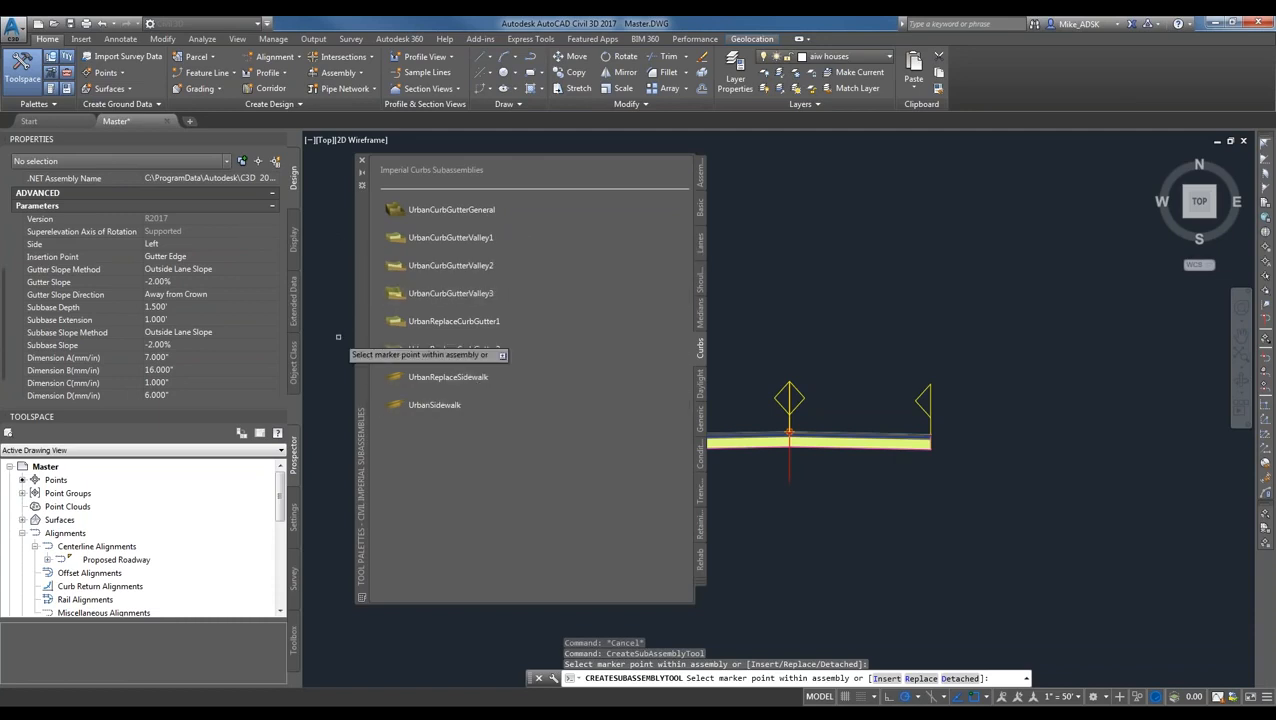
click(171, 283)
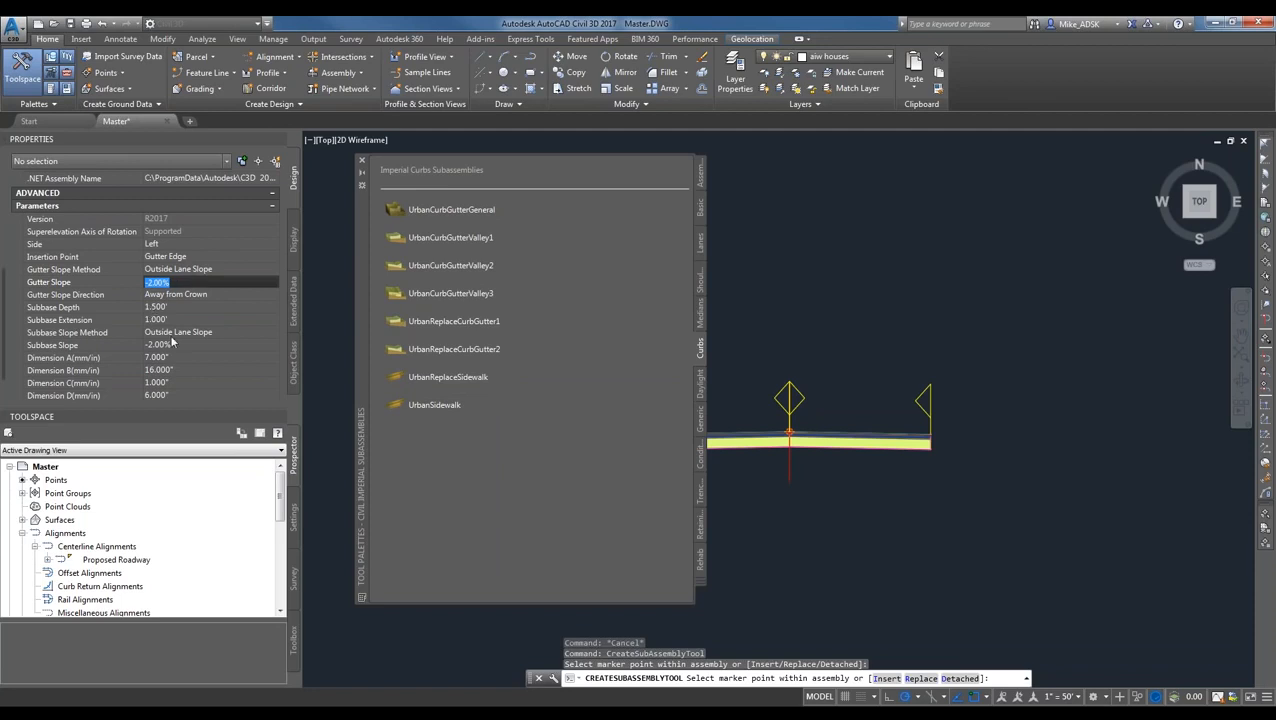
click(154, 307)
text(1.5)
key(Return)
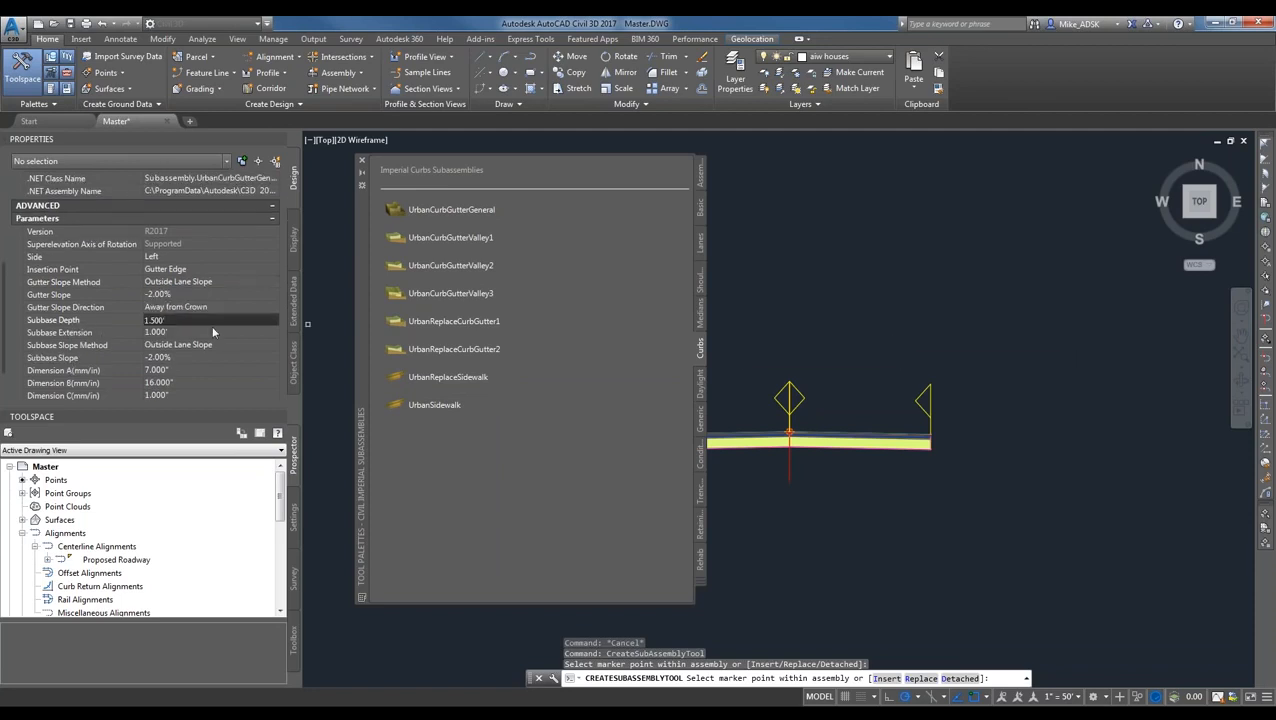
- Attach the curb and gutter to the top outer edge of the right lane and end the placement
scroll(955, 427, up, 5)
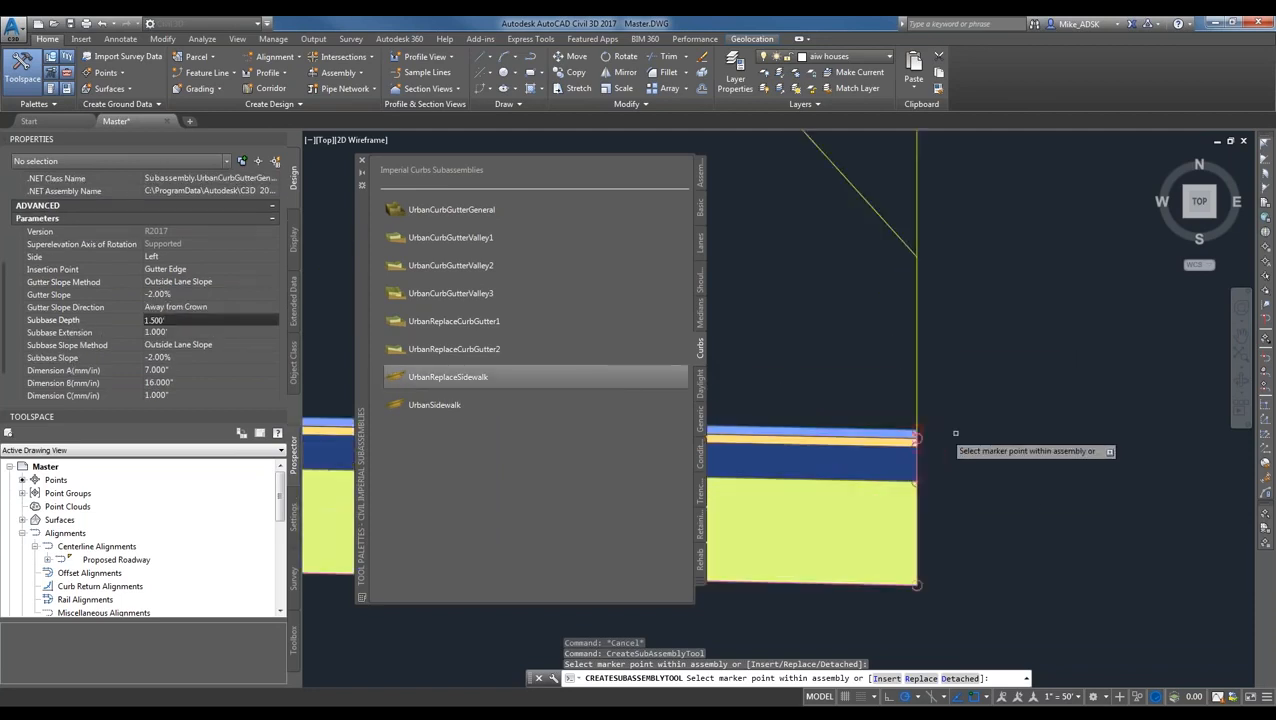
click(917, 430)
scroll(811, 430, down, 4)
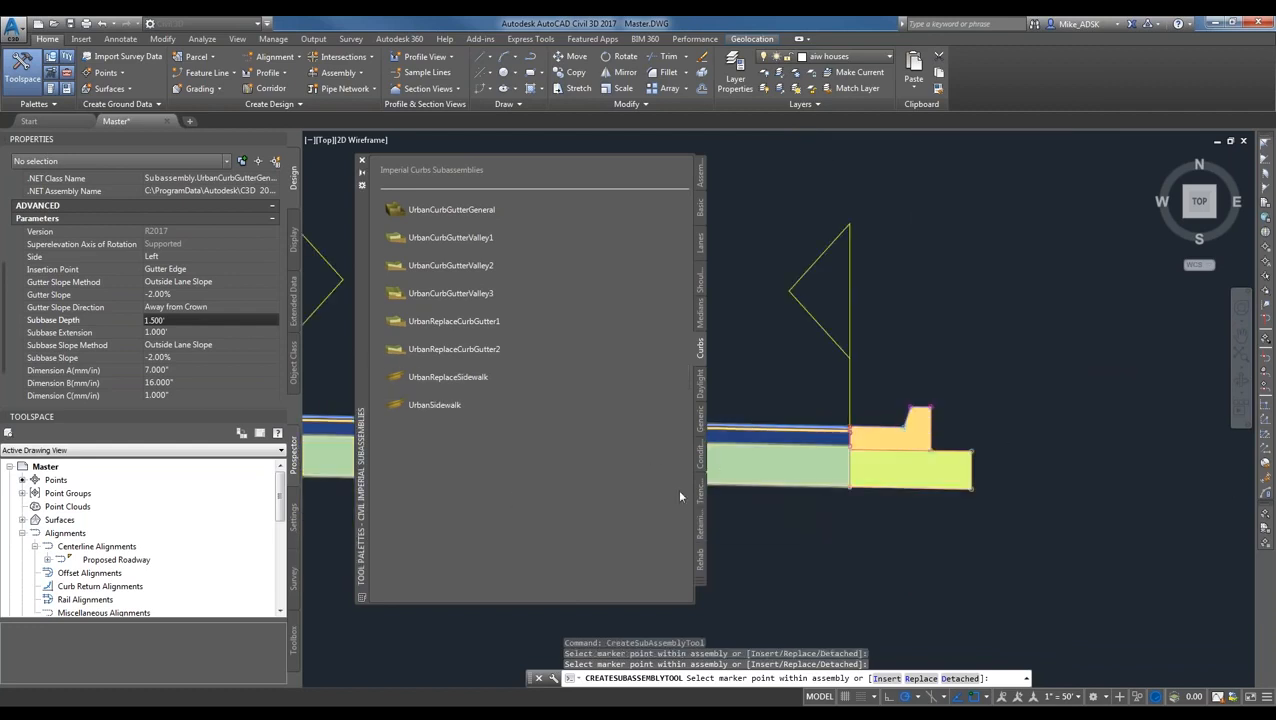
key(Escape)
scroll(874, 485, down, 2)
scroll(963, 480, down, 2)
mouse_move(874, 492)
middle_down()
mouse_move(985, 474)
mouse_move(918, 486)
mouse_move(931, 485)
middle_up()
- Start placing the UrbanSidewalk subassembly on the right side and set its sidewalk width to 9 feet
scroll(901, 448, up, 2)
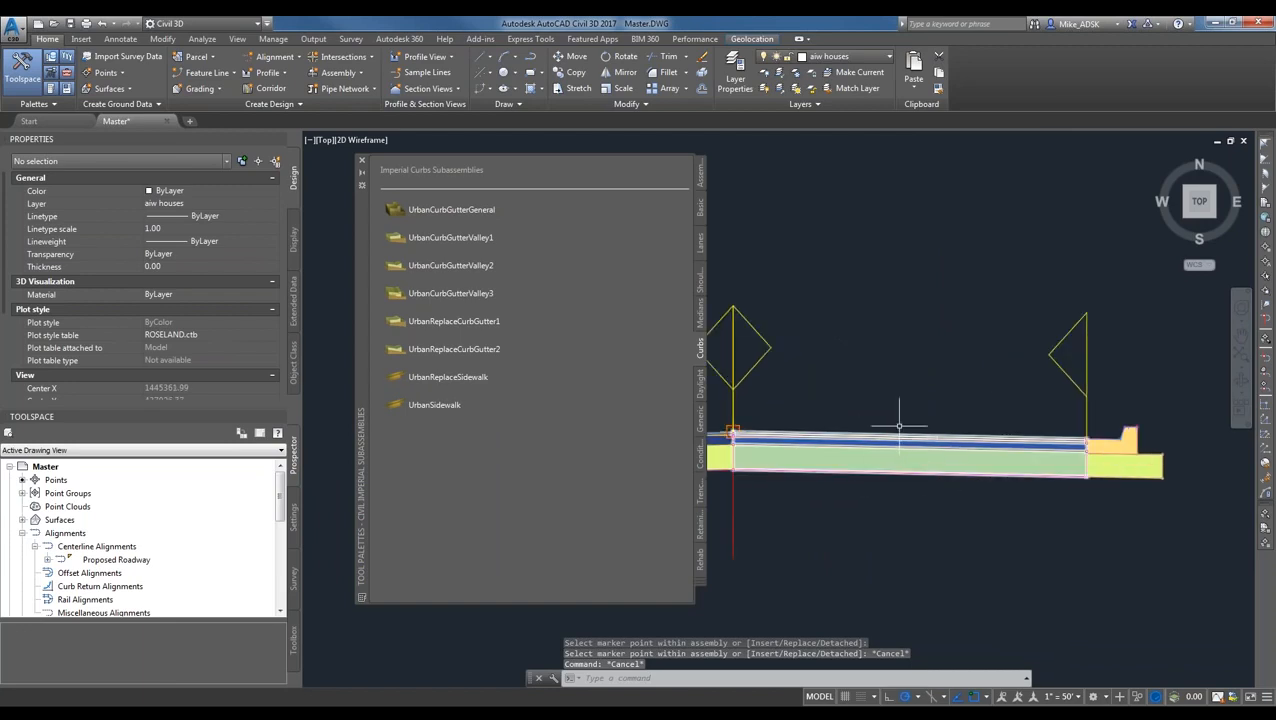
middle_drag(1137, 440, 1040, 461)
scroll(1040, 461, up, 2)
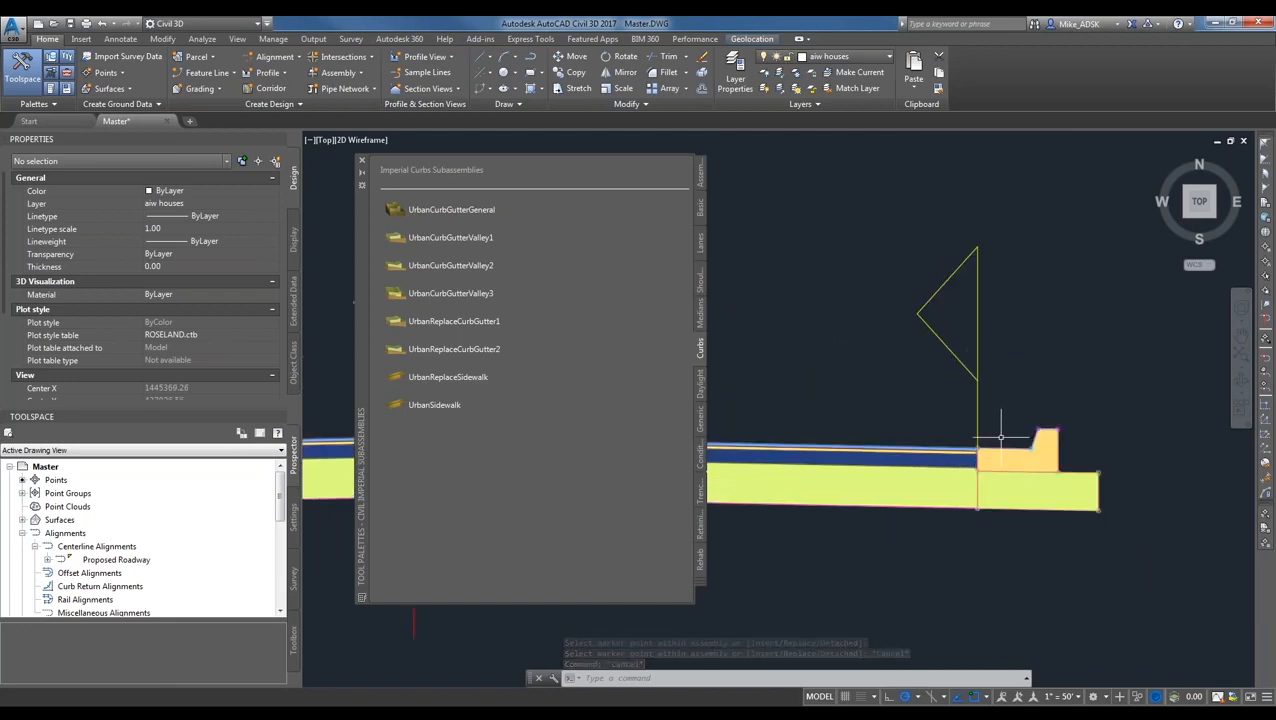
click(450, 405)
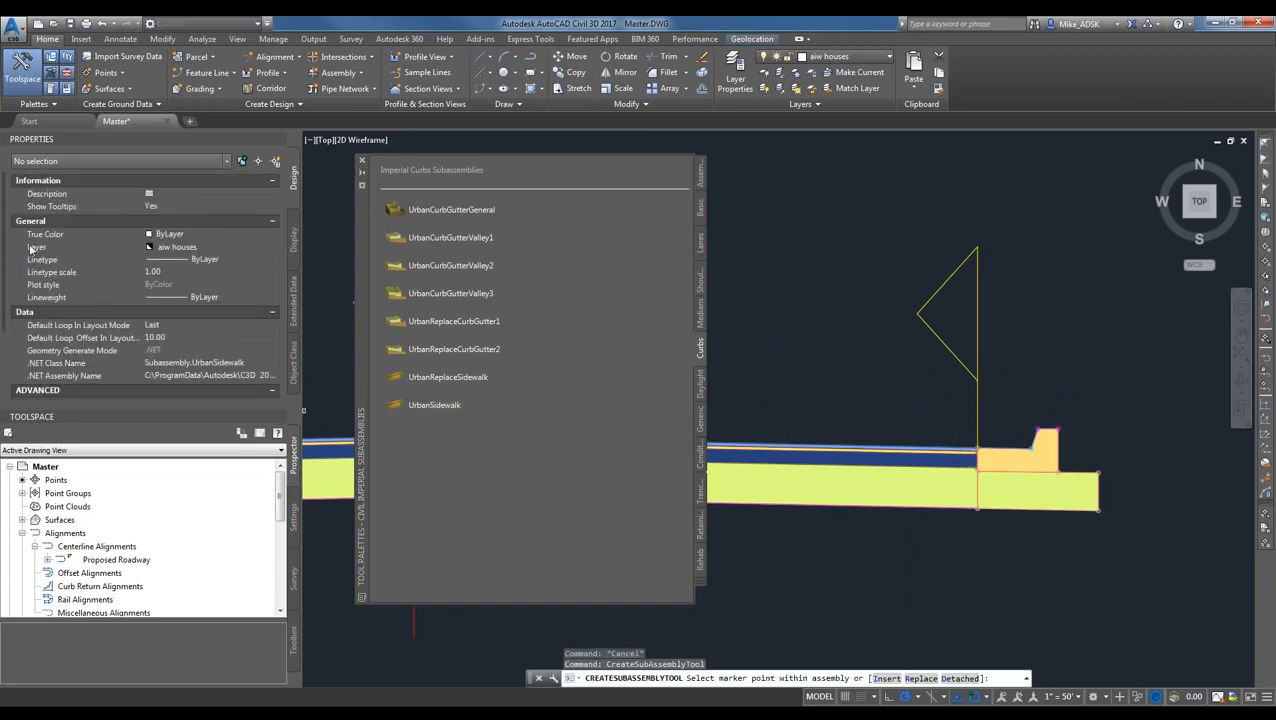
scroll(5, 242, down, 3)
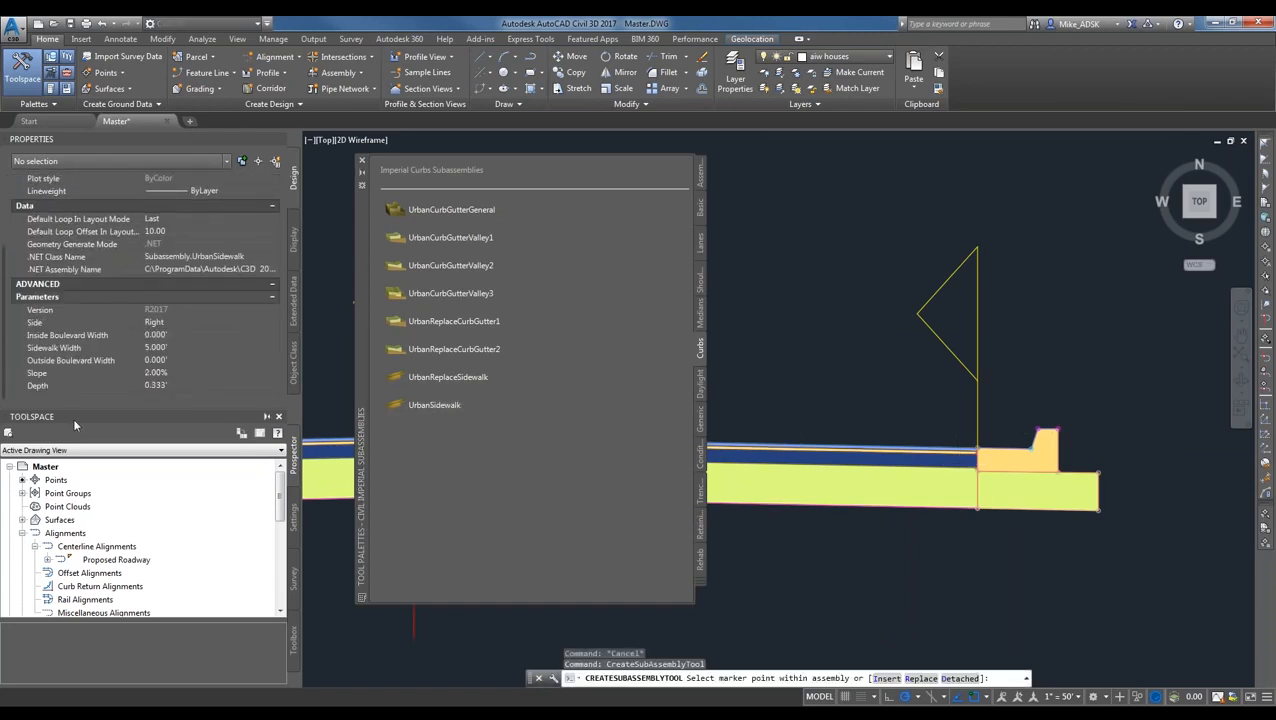
click(188, 336)
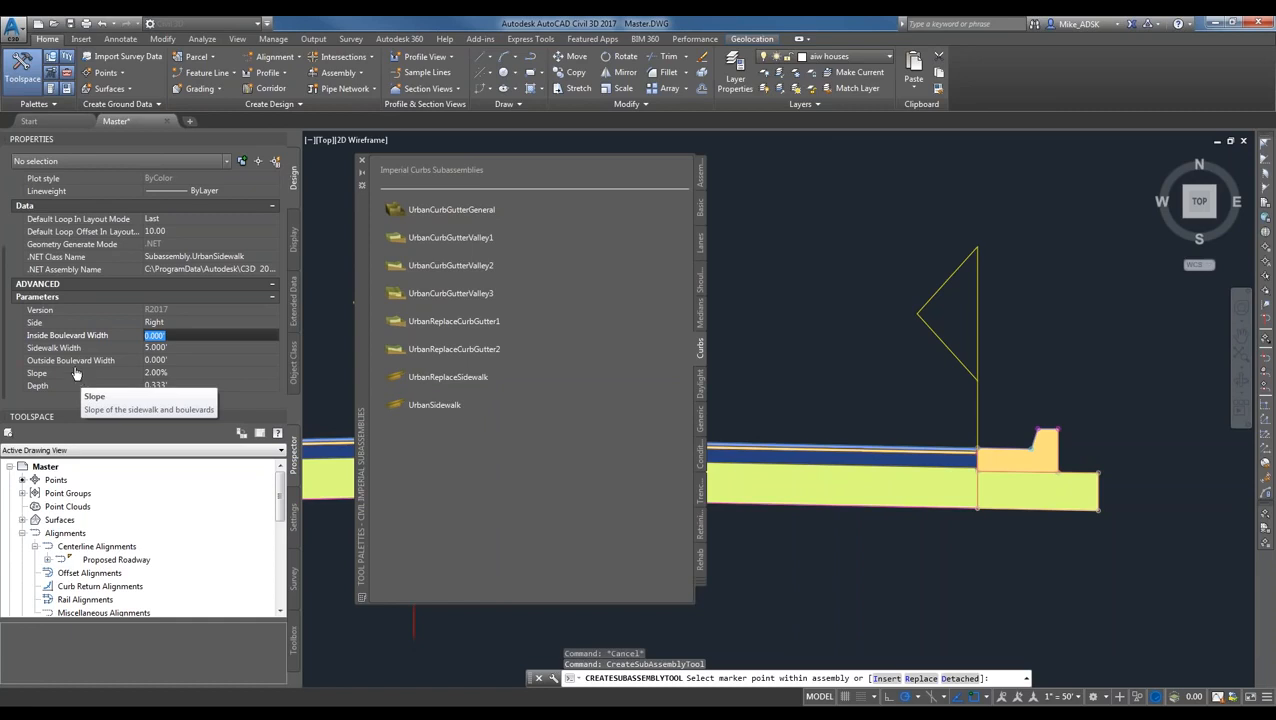
click(170, 346)
text(9)
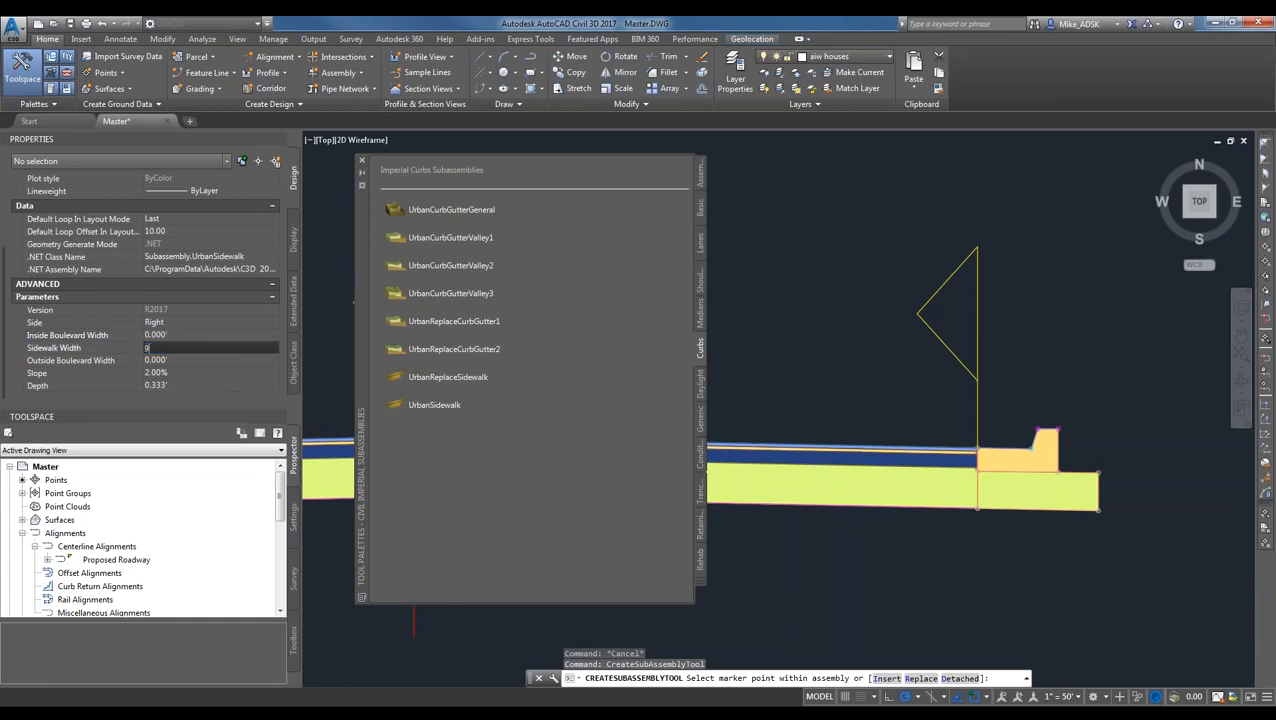
key(Tab)
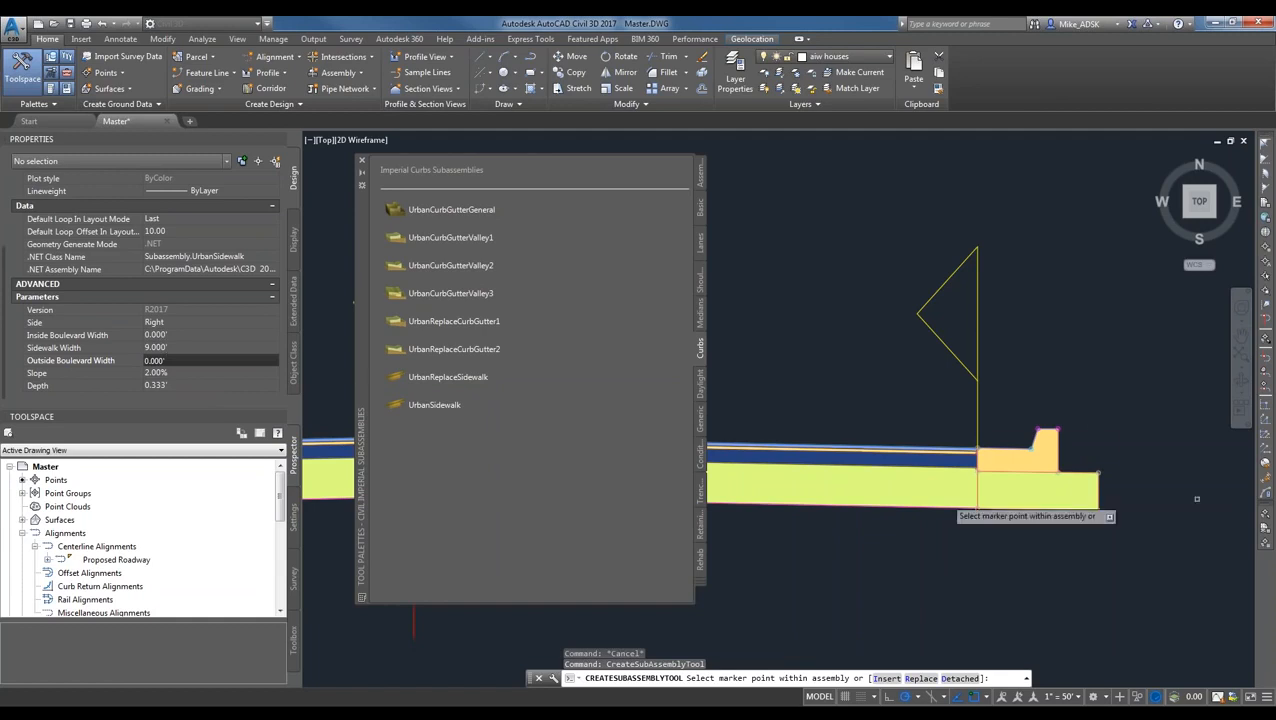
- Attach the sidewalk to the top back edge of the right curb and end the placement
scroll(949, 425, up, 5)
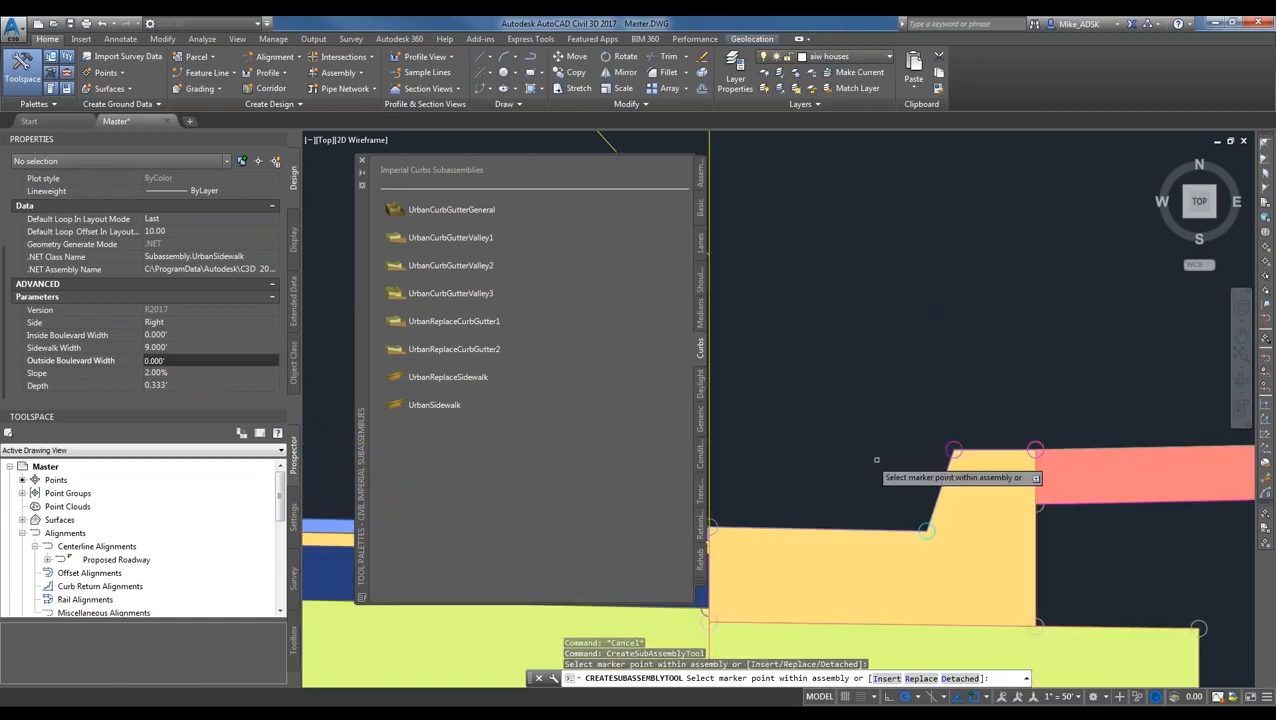
scroll(876, 460, down, 5)
key(Escape)
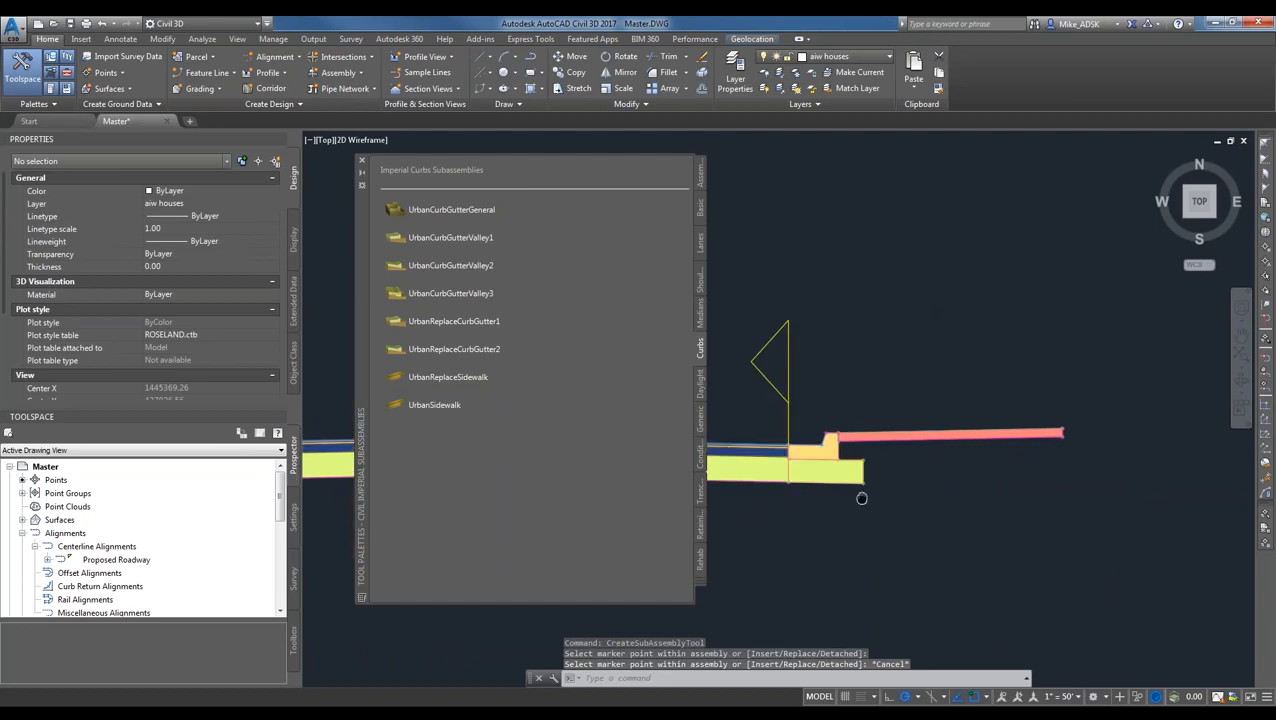
middle_drag(862, 498, 942, 502)
scroll(942, 504, down, 2)
scroll(926, 537, down, 2)
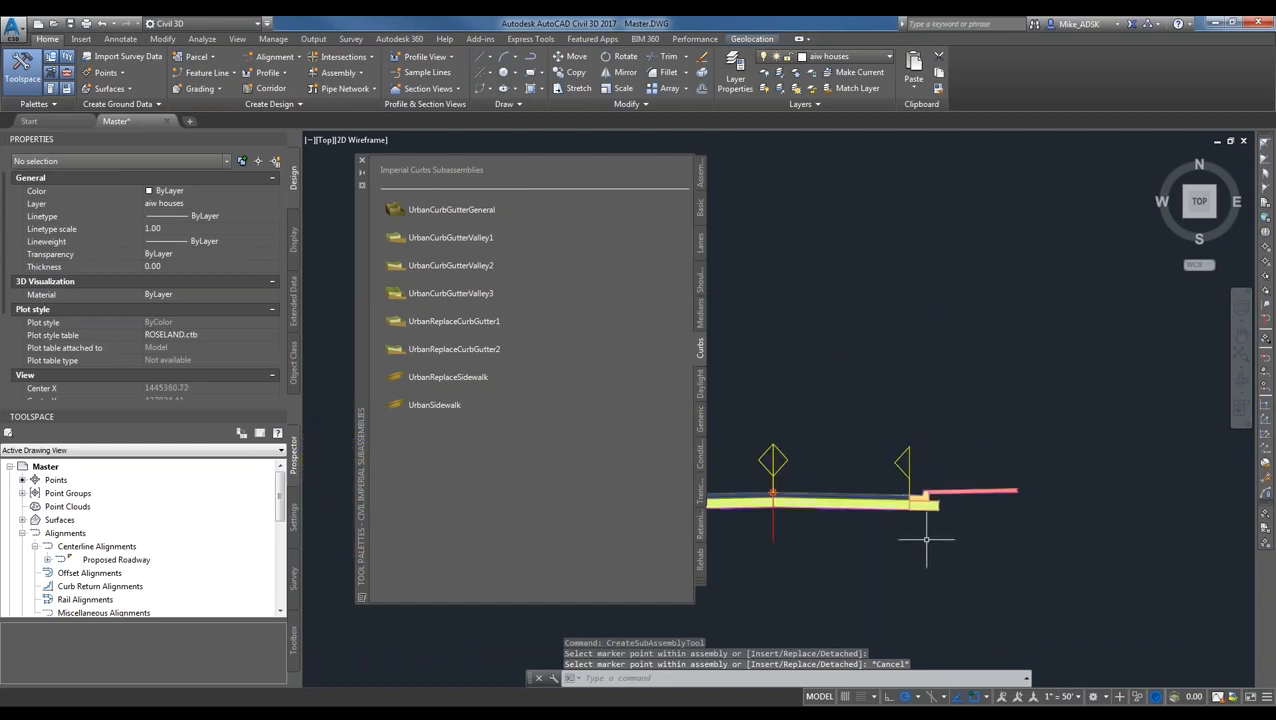
right_click(698, 375)
click(1001, 371)
key(Escape)
scroll(833, 506, up, 2)
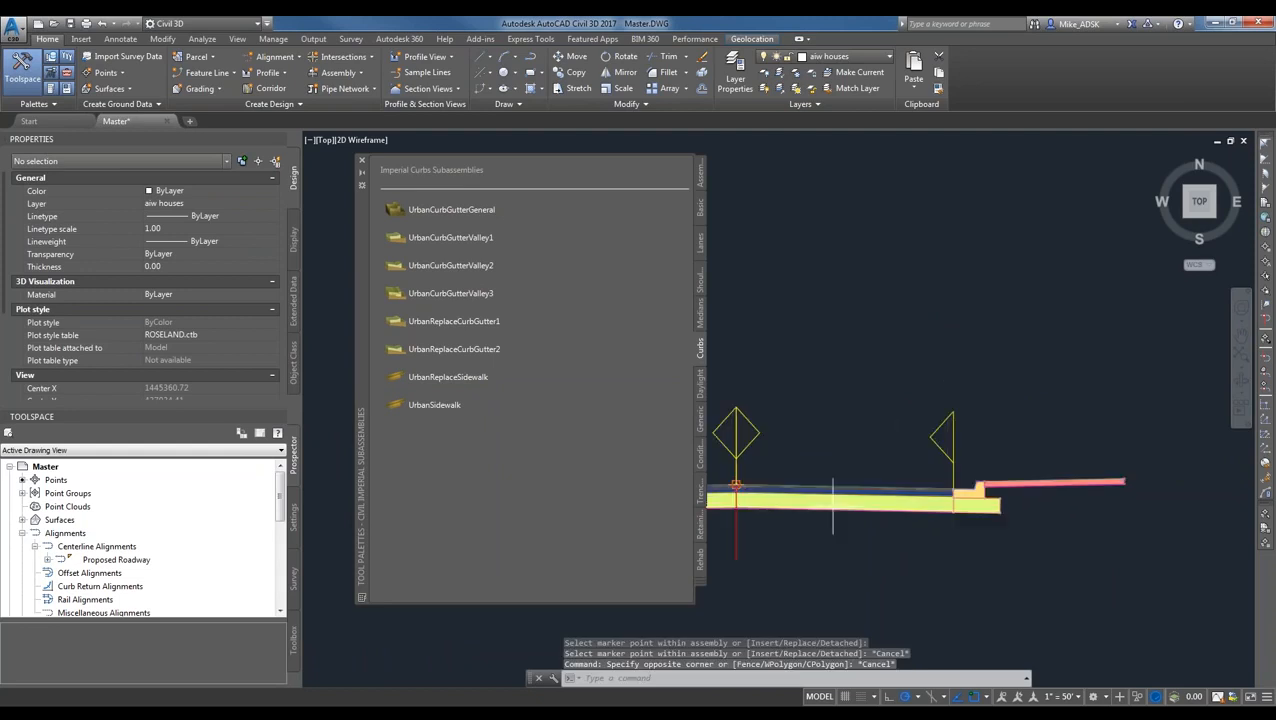
scroll(833, 506, up, 2)
scroll(1063, 489, down, 2)
middle_drag(1126, 482, 1026, 489)
scroll(1026, 489, up, 2)
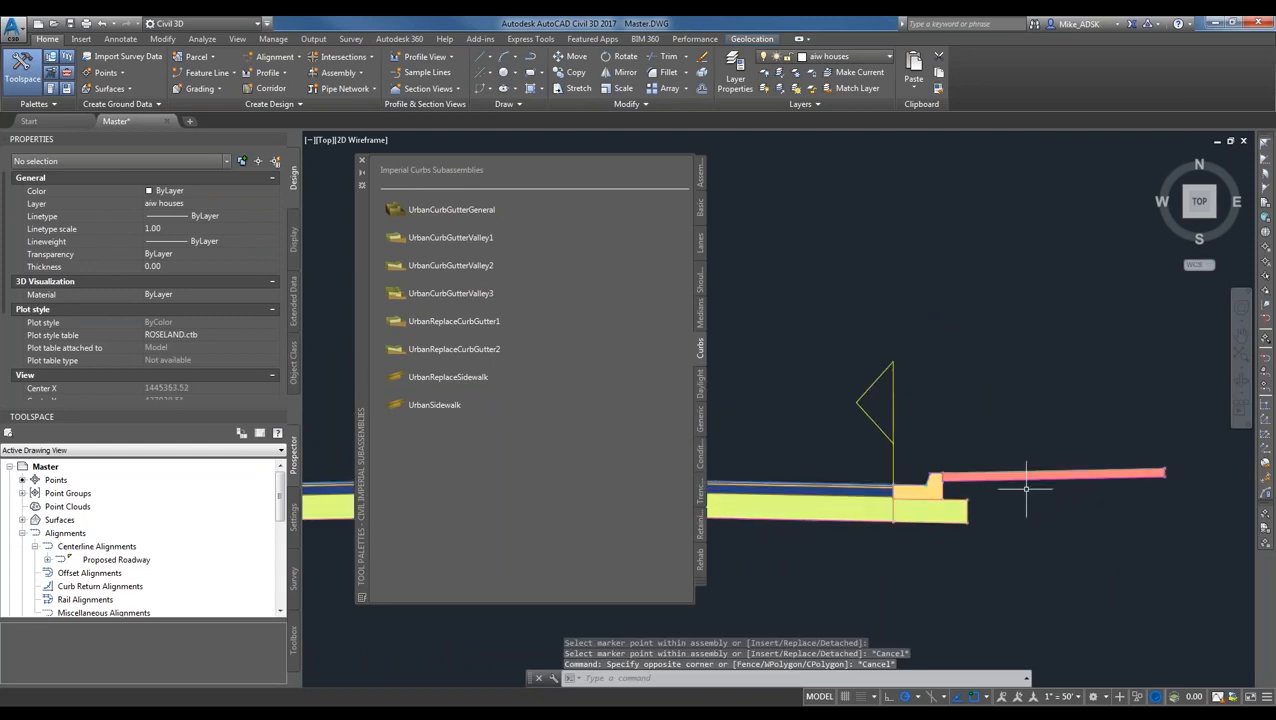
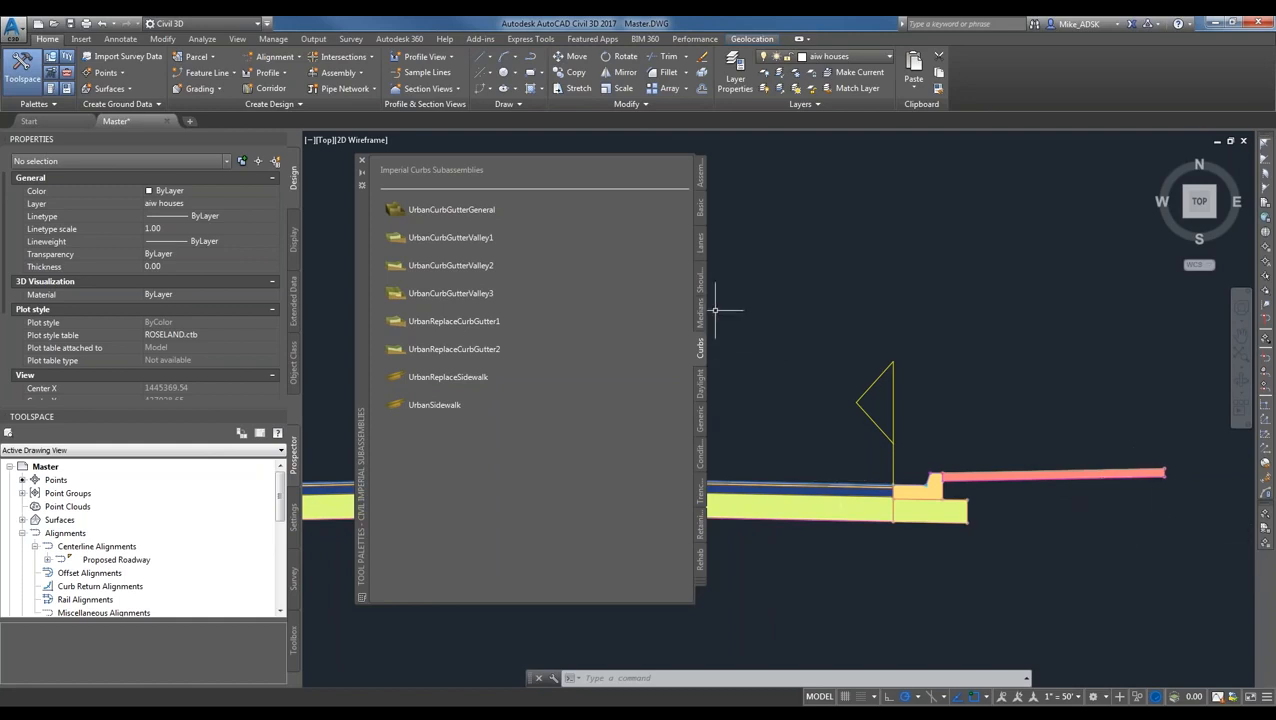
- Examine the DaylightBasin parameters from the imperial daylight subassemblies, including its foreslope slope and width
click(701, 390)
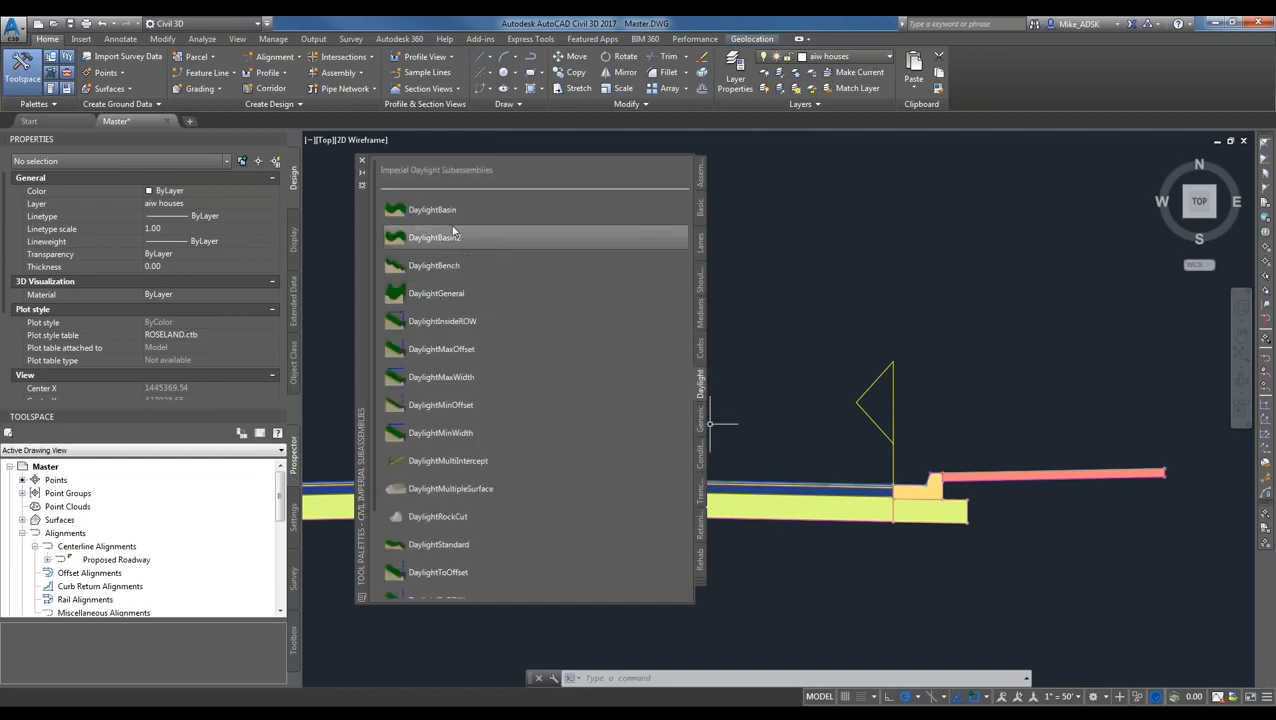
click(420, 209)
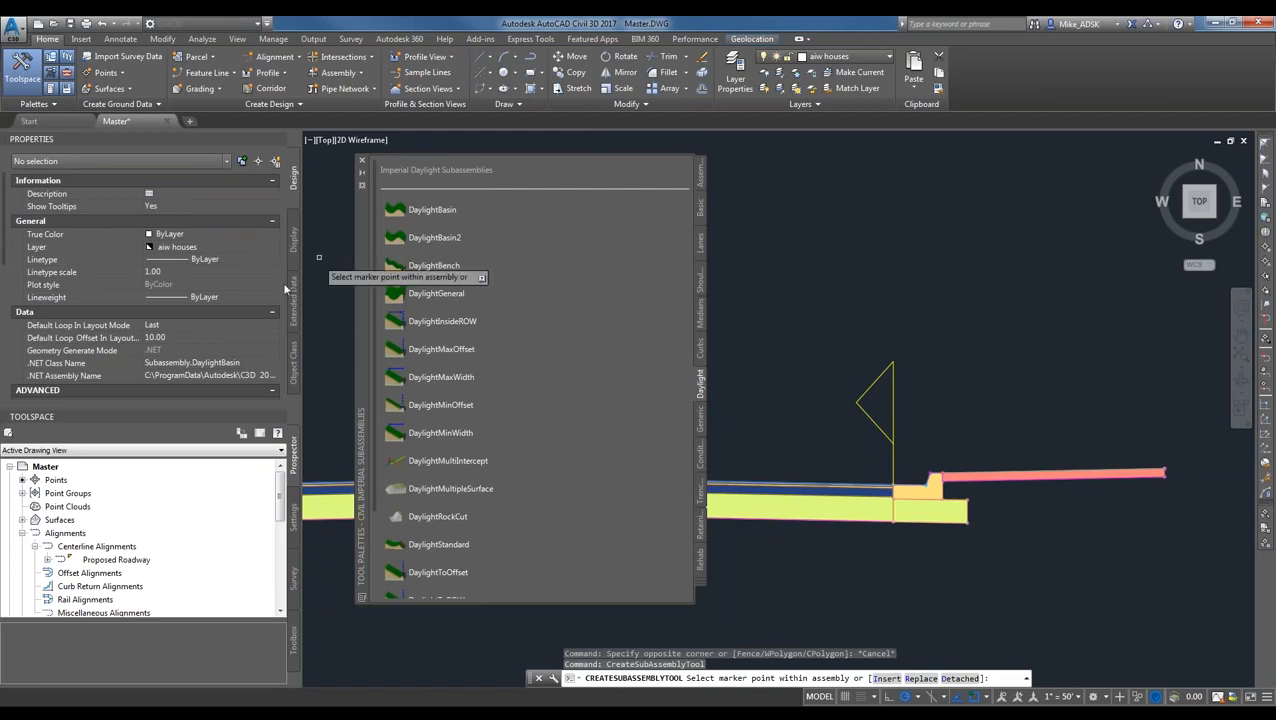
scroll(10, 290, down, 5)
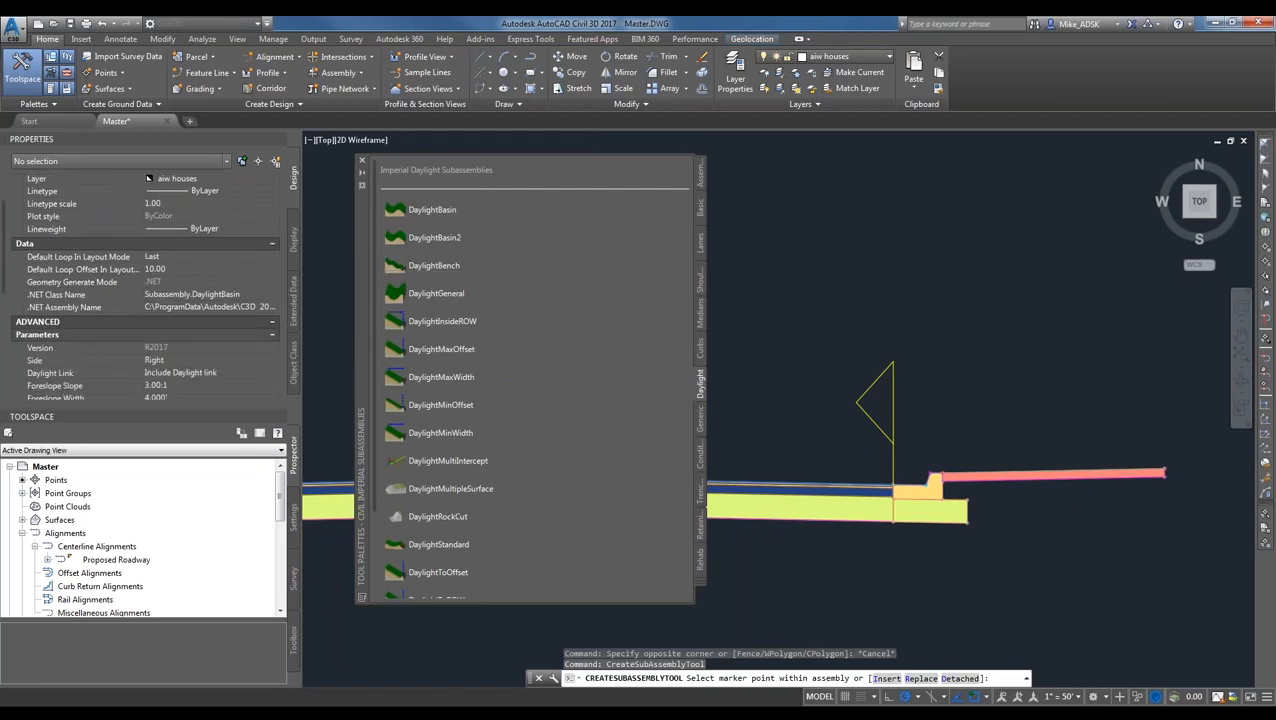
scroll(8, 292, up, 1)
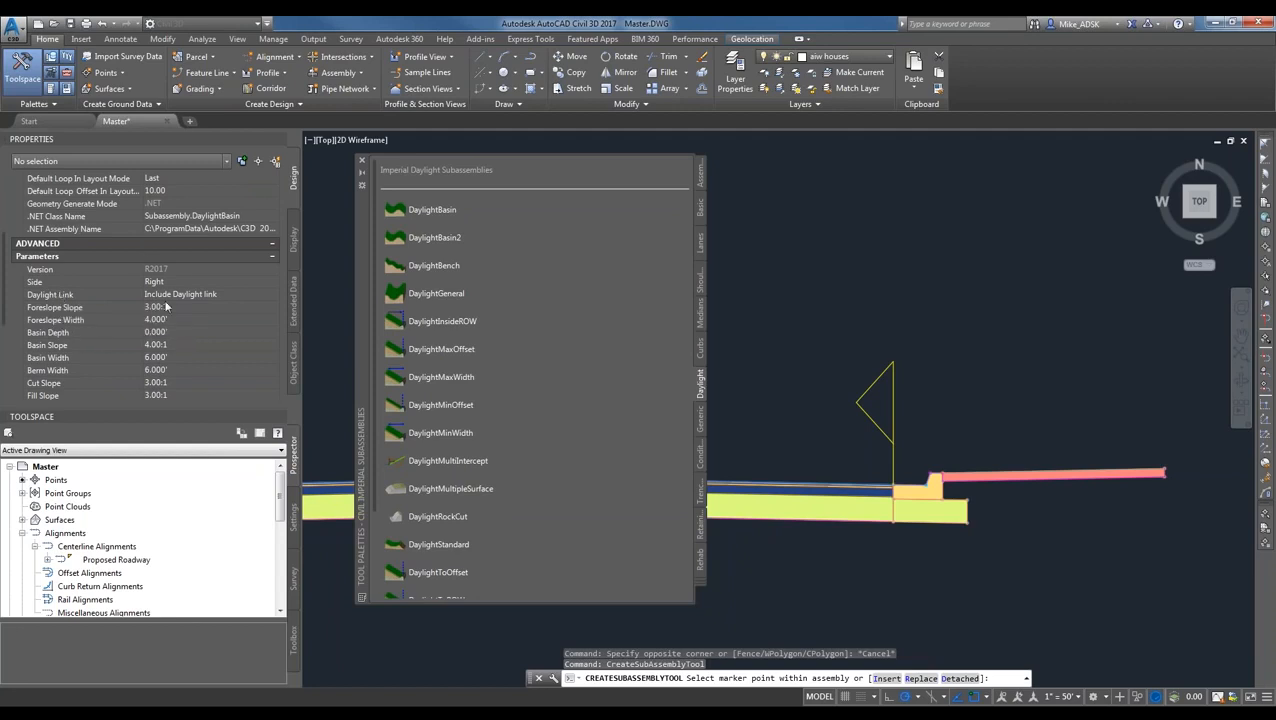
click(167, 307)
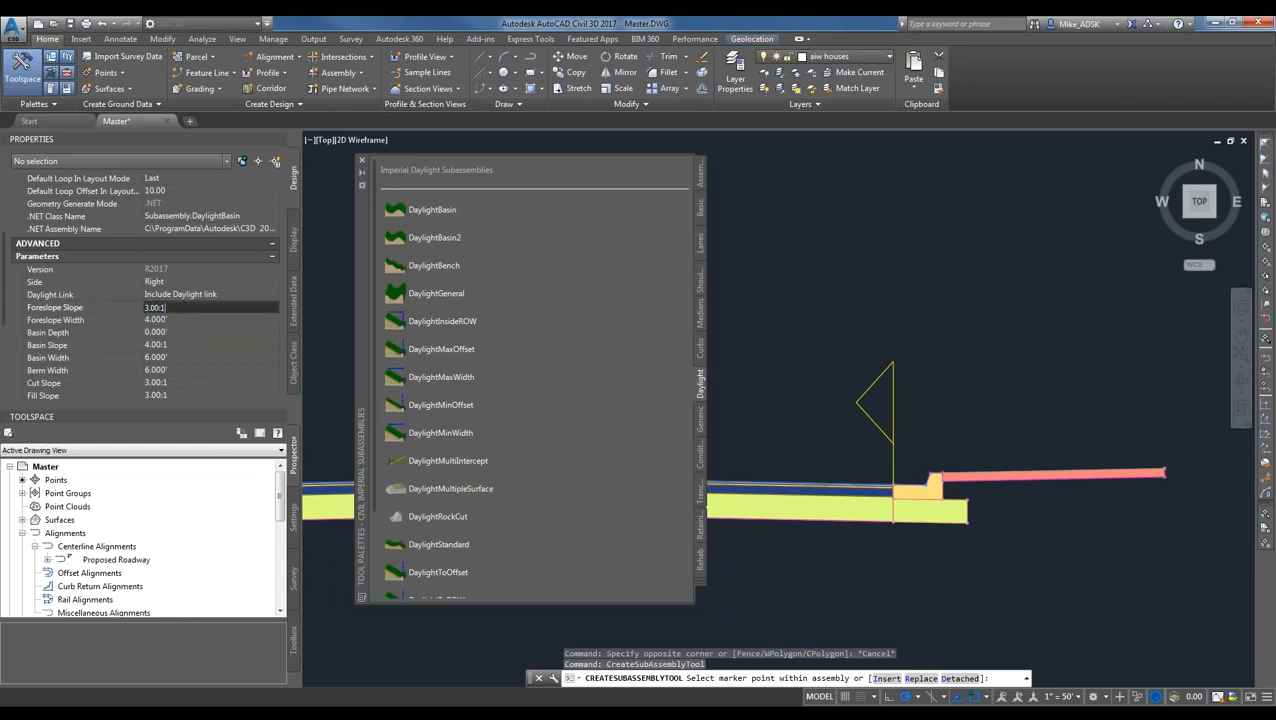
click(181, 319)
click(207, 308)
click(185, 320)
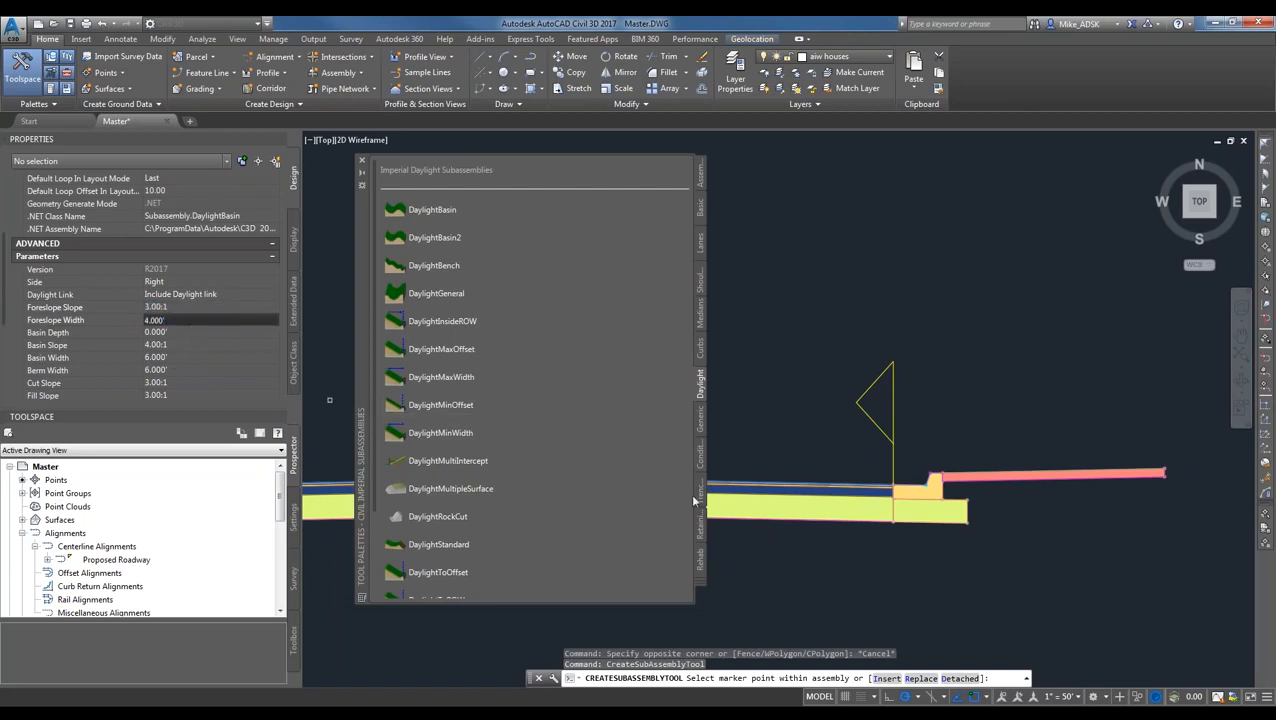
- Start placing the DaylightGeneral subassembly on the right side and review its cut and fill parameters
click(455, 301)
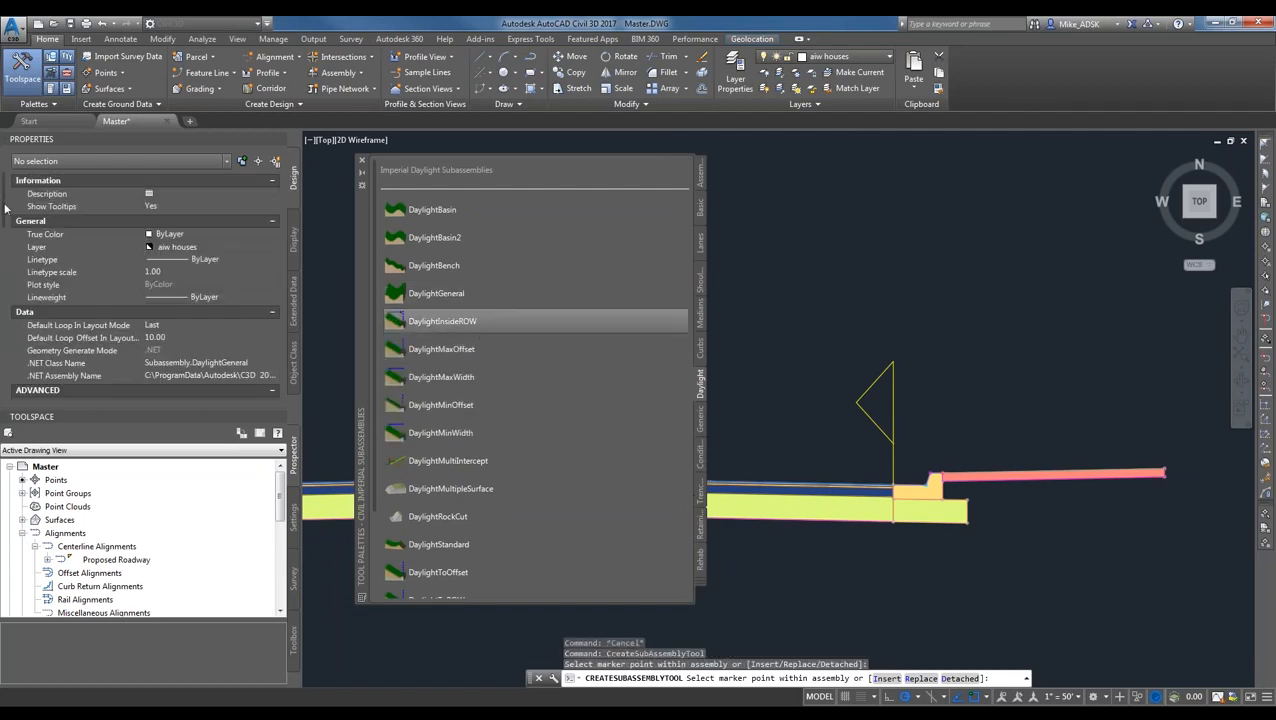
scroll(7, 207, down, 6)
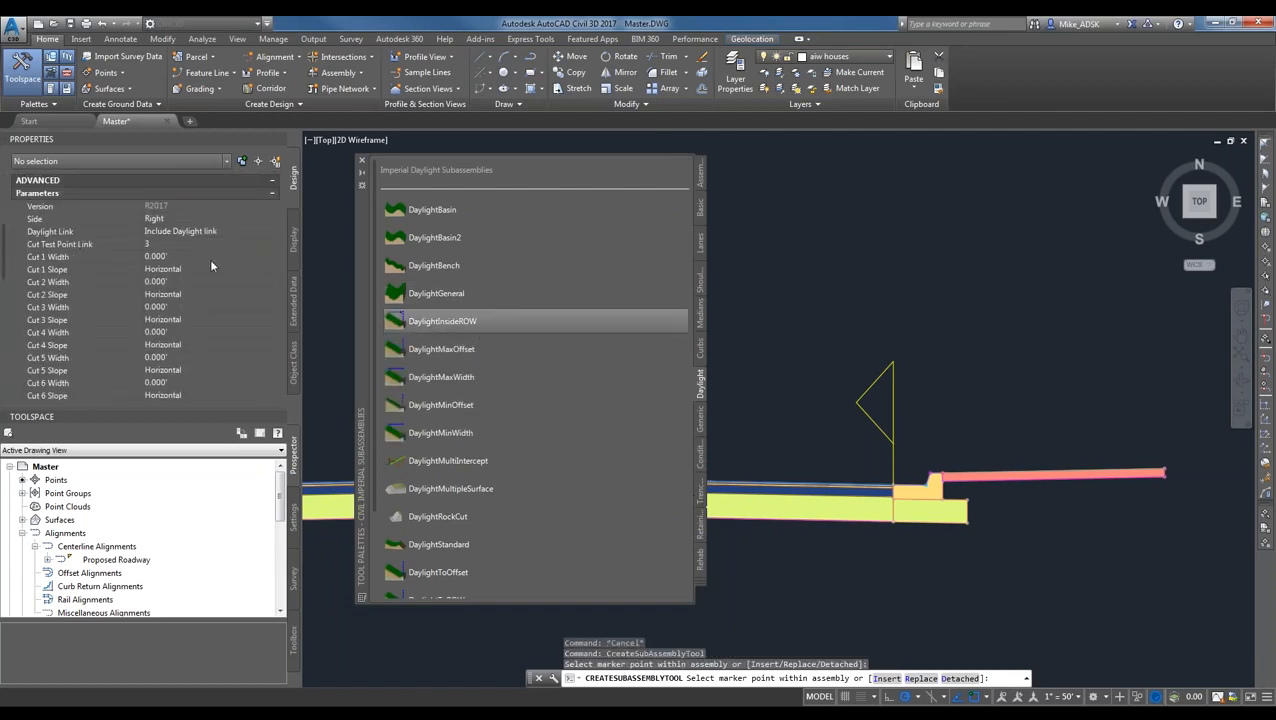
scroll(195, 265, down, 6)
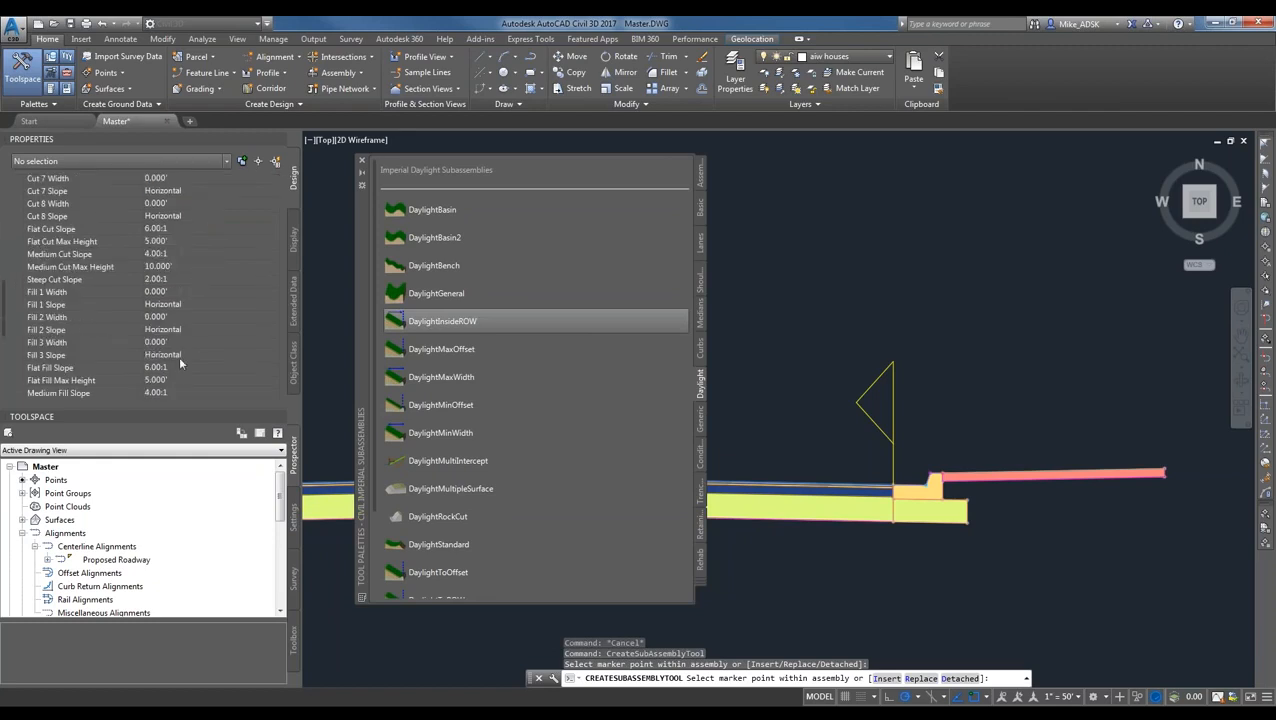
scroll(177, 367, down, 4)
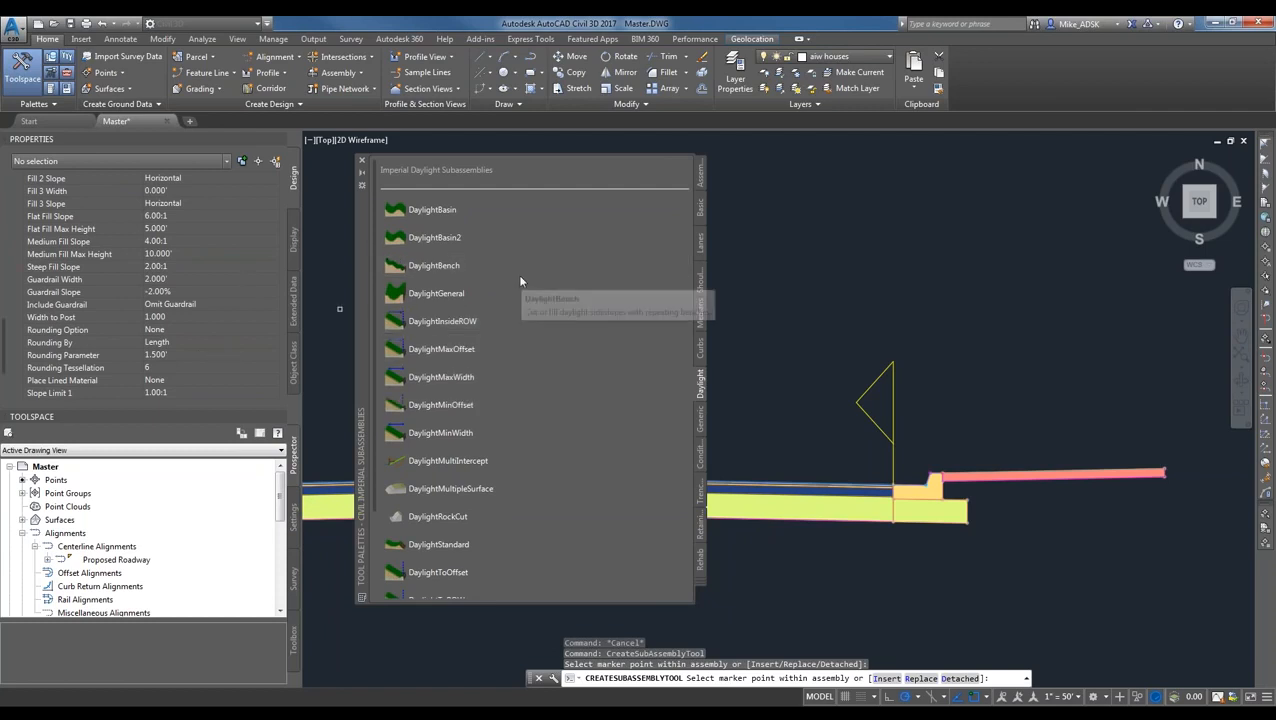
click(450, 294)
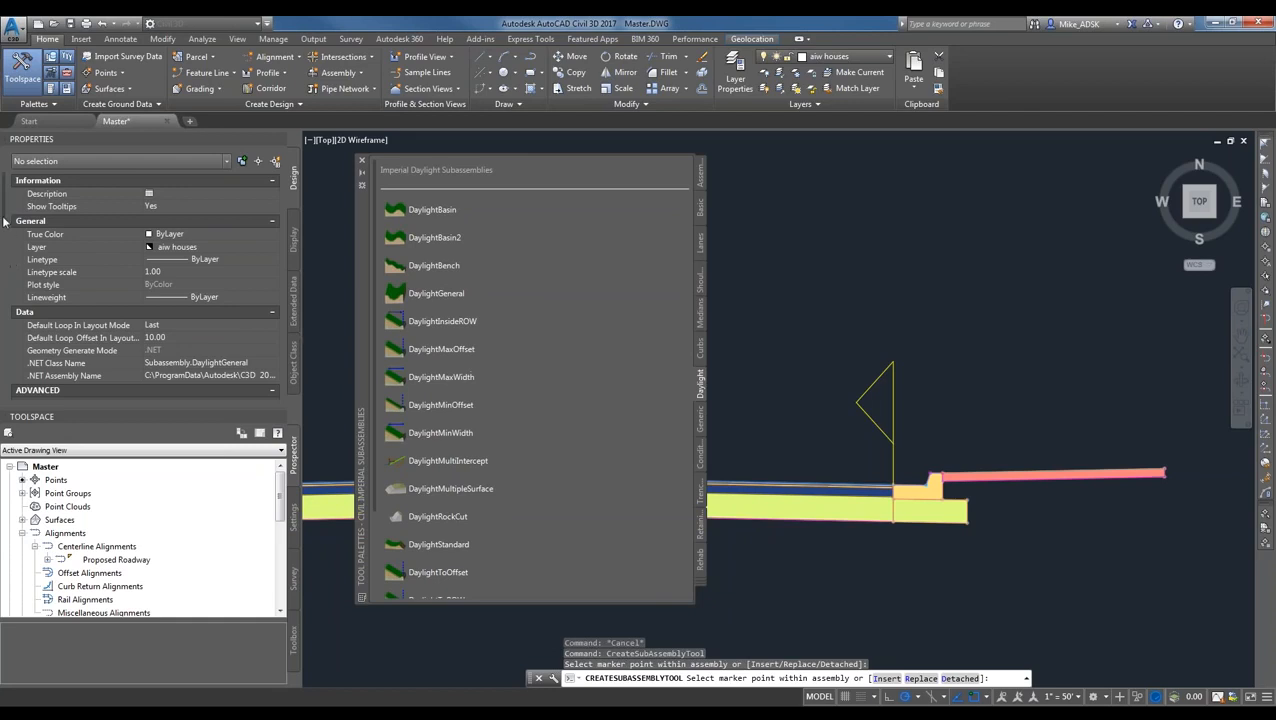
scroll(20, 250, down, 5)
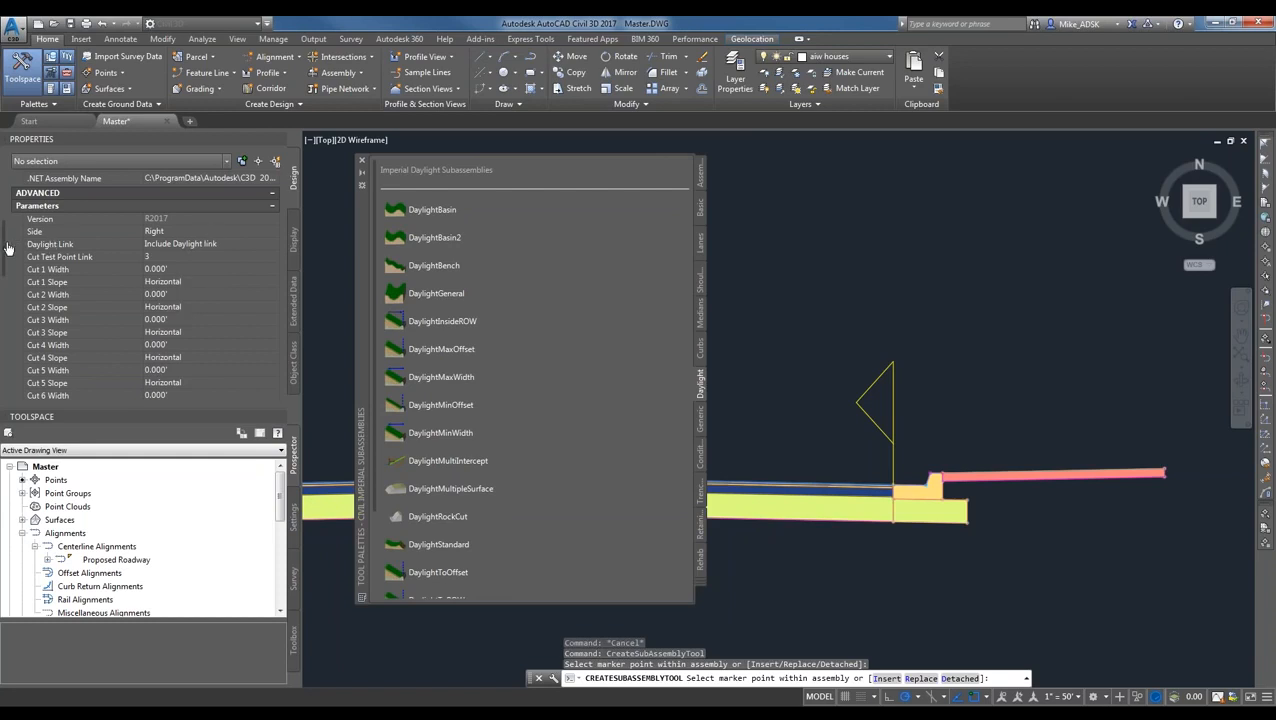
scroll(8, 250, down, 5)
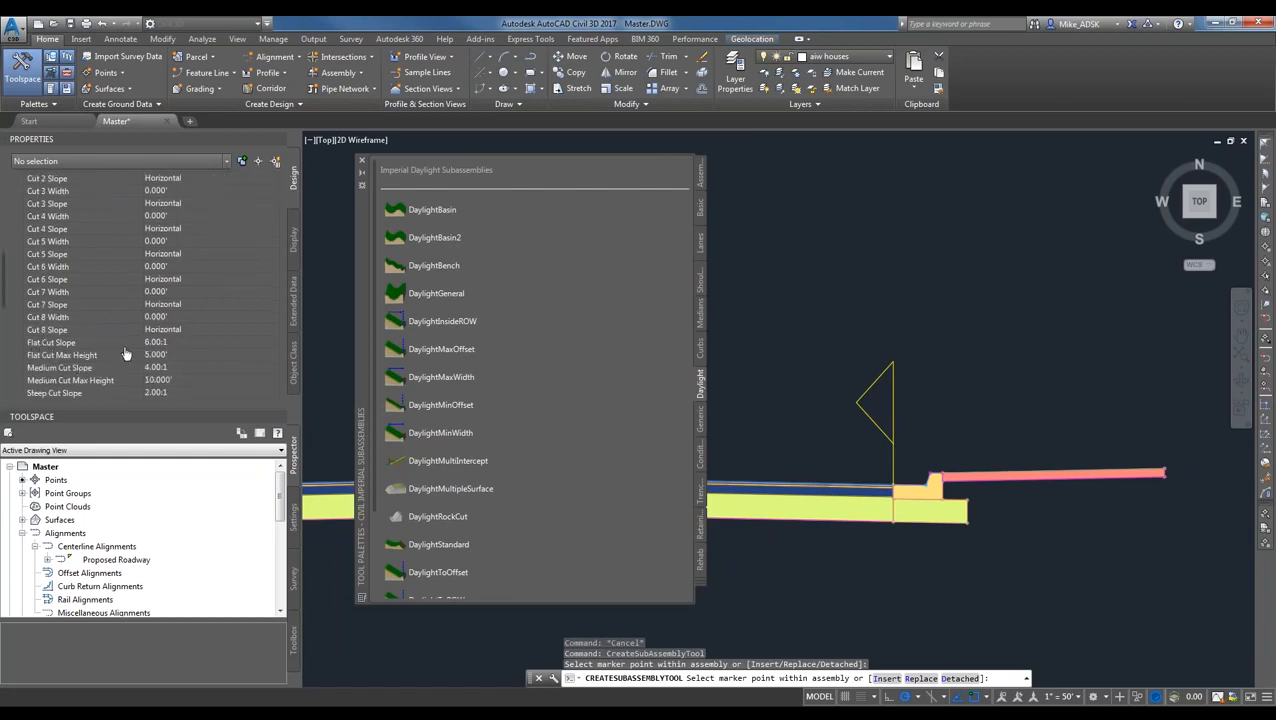
- Attach the general daylight subassembly to the top outer edge of the right sidewalk and end the placement
scroll(1182, 472, up, 5)
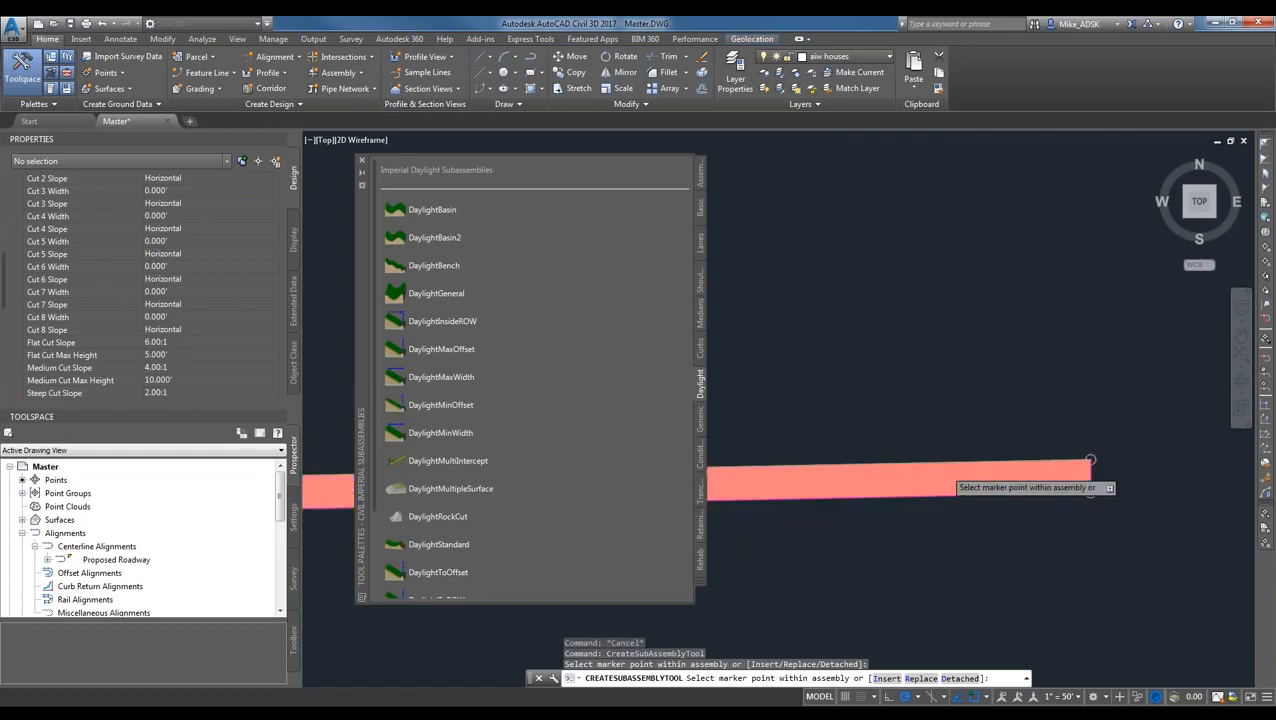
scroll(1040, 465, down, 6)
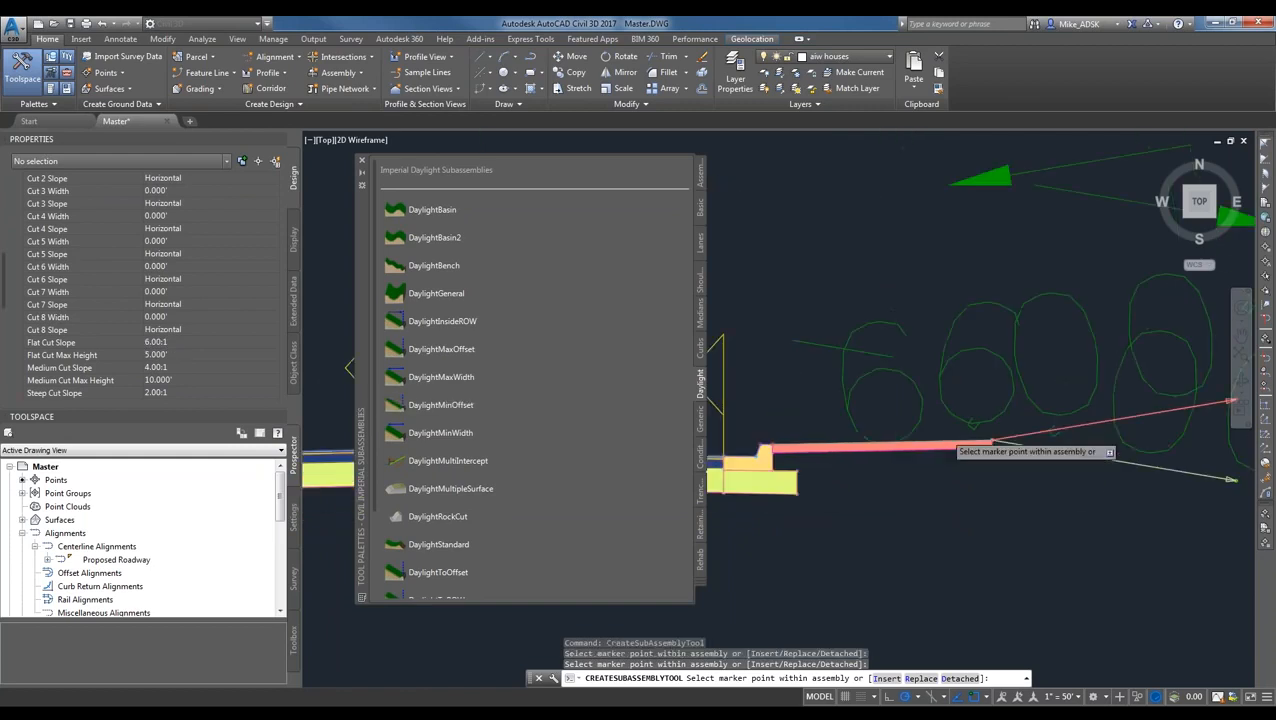
key(Escape)
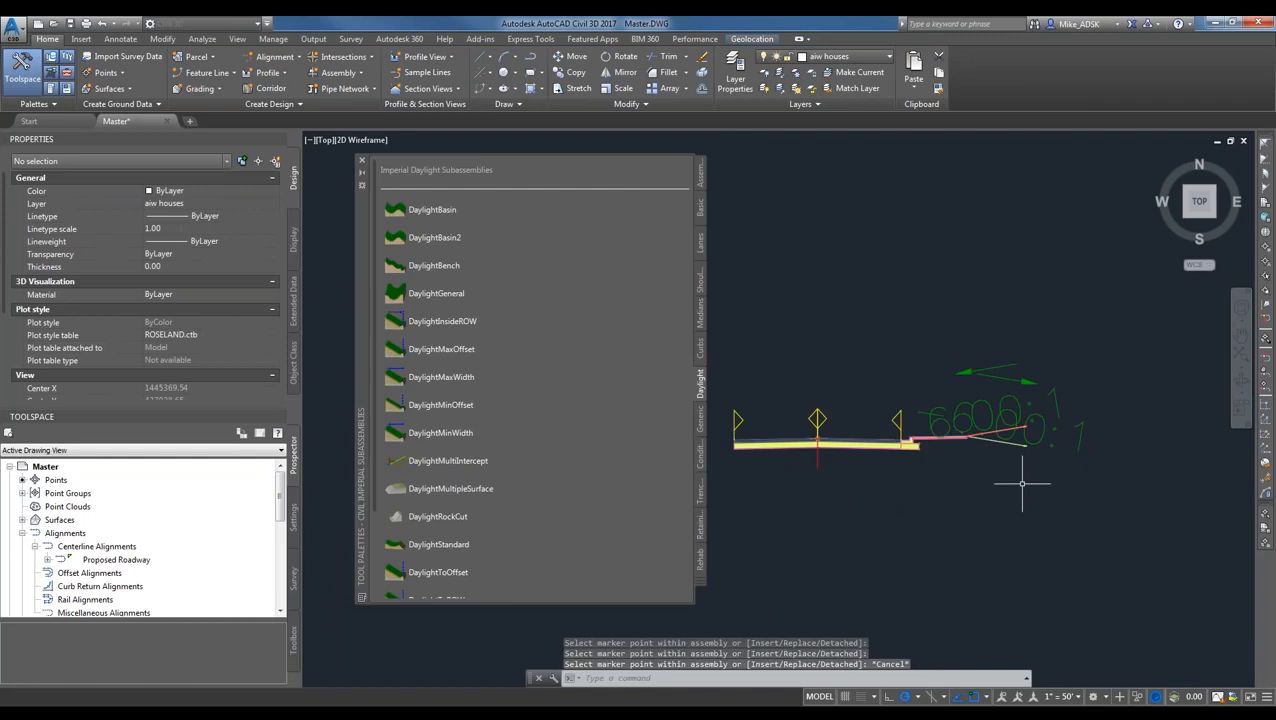
scroll(1003, 468, up, 4)
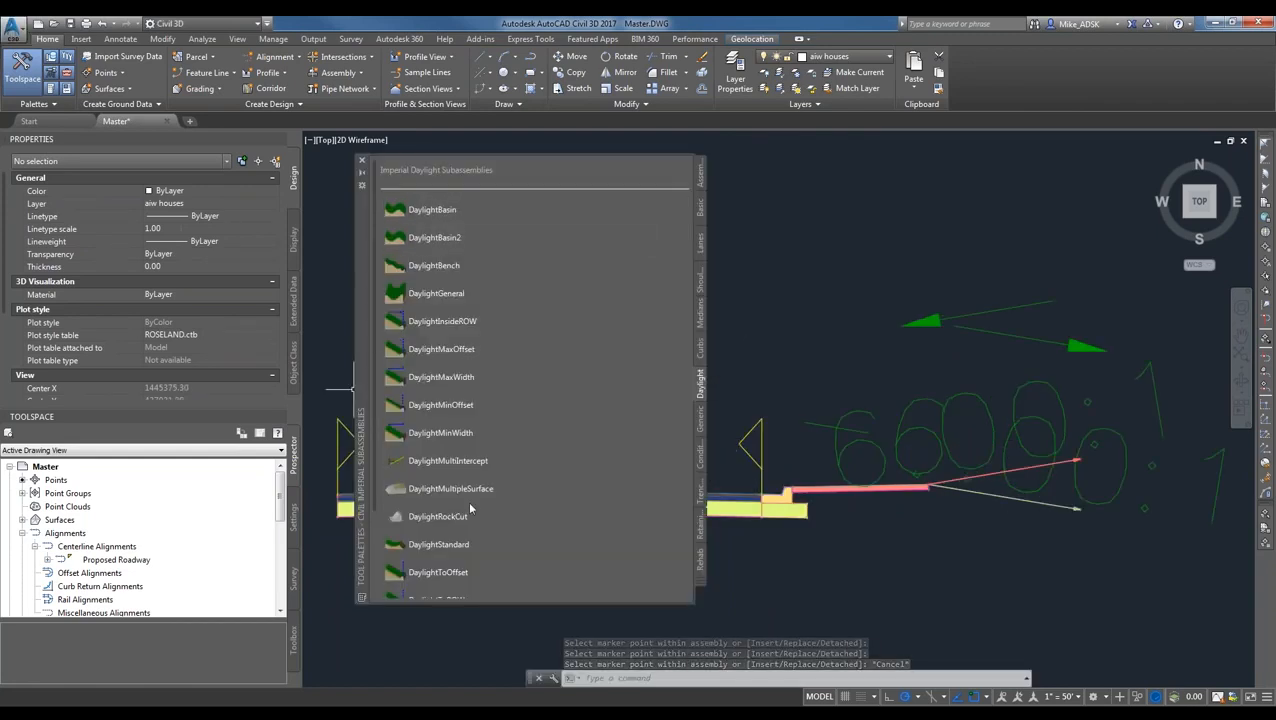
scroll(801, 412, down, 2)
middle_drag(801, 412, 960, 430)
scroll(942, 453, down, 1)
scroll(941, 449, up, 2)
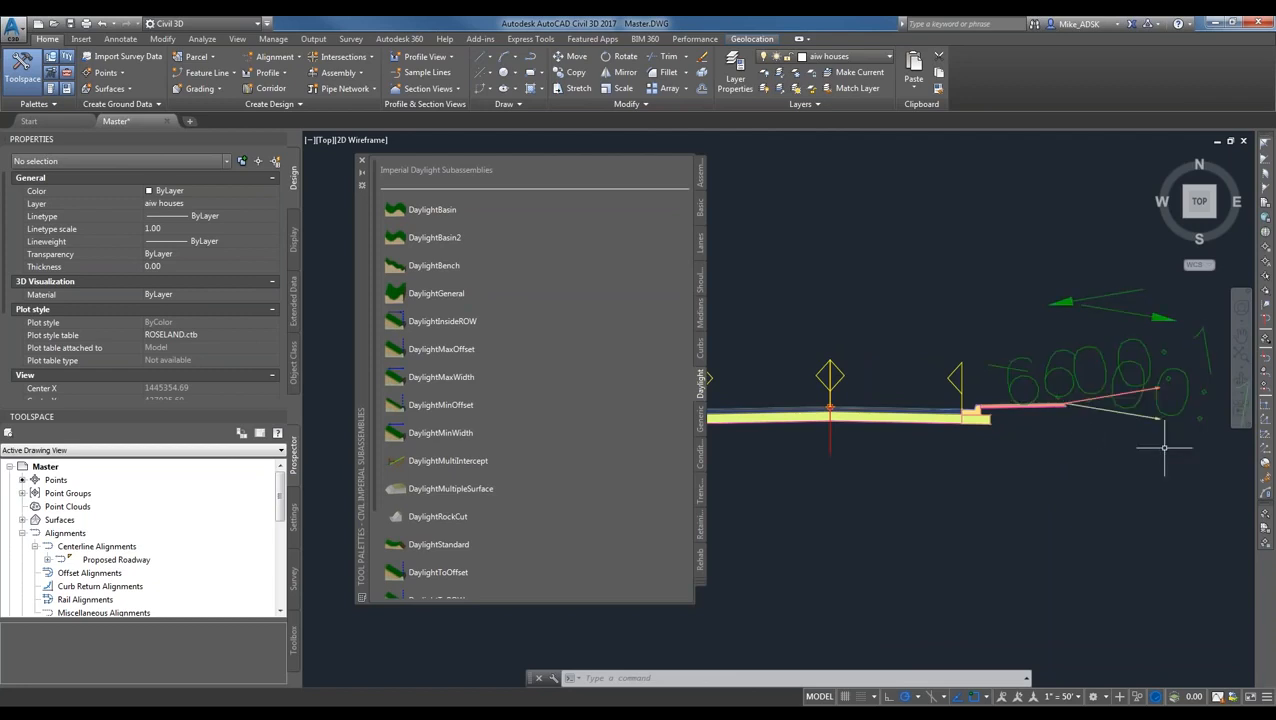
scroll(1077, 472, down, 3)
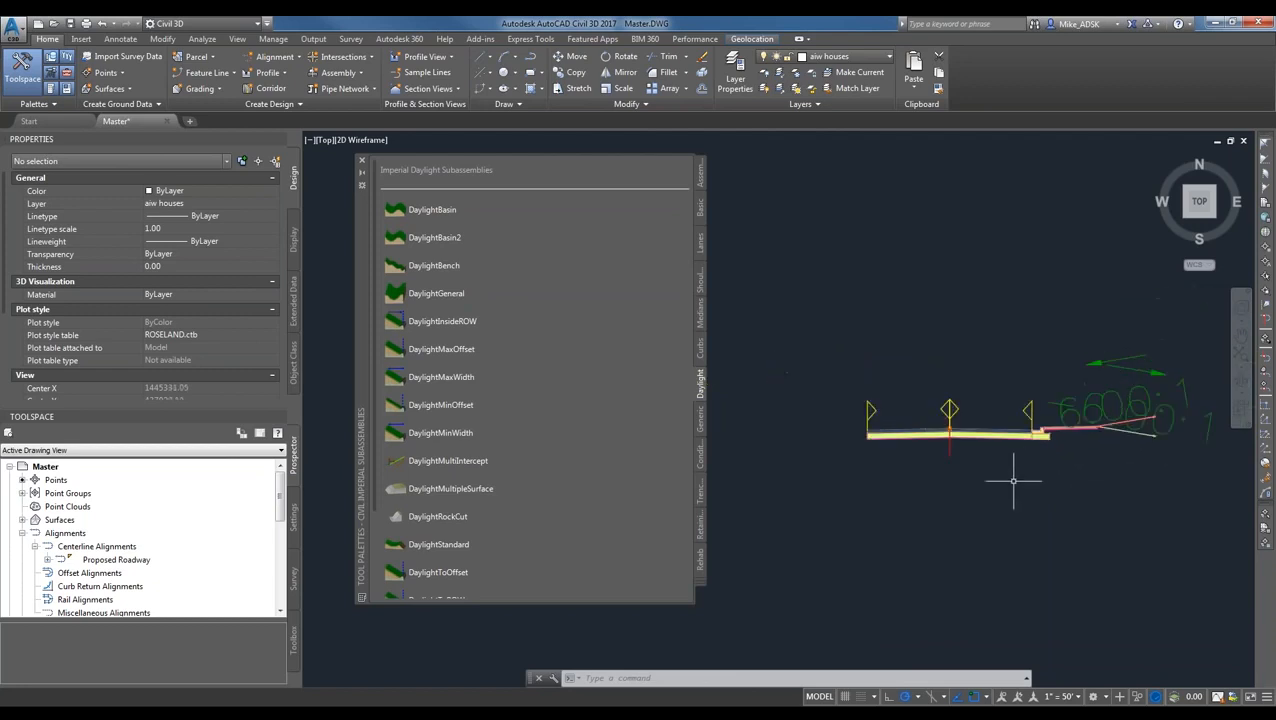
scroll(1072, 446, up, 2)
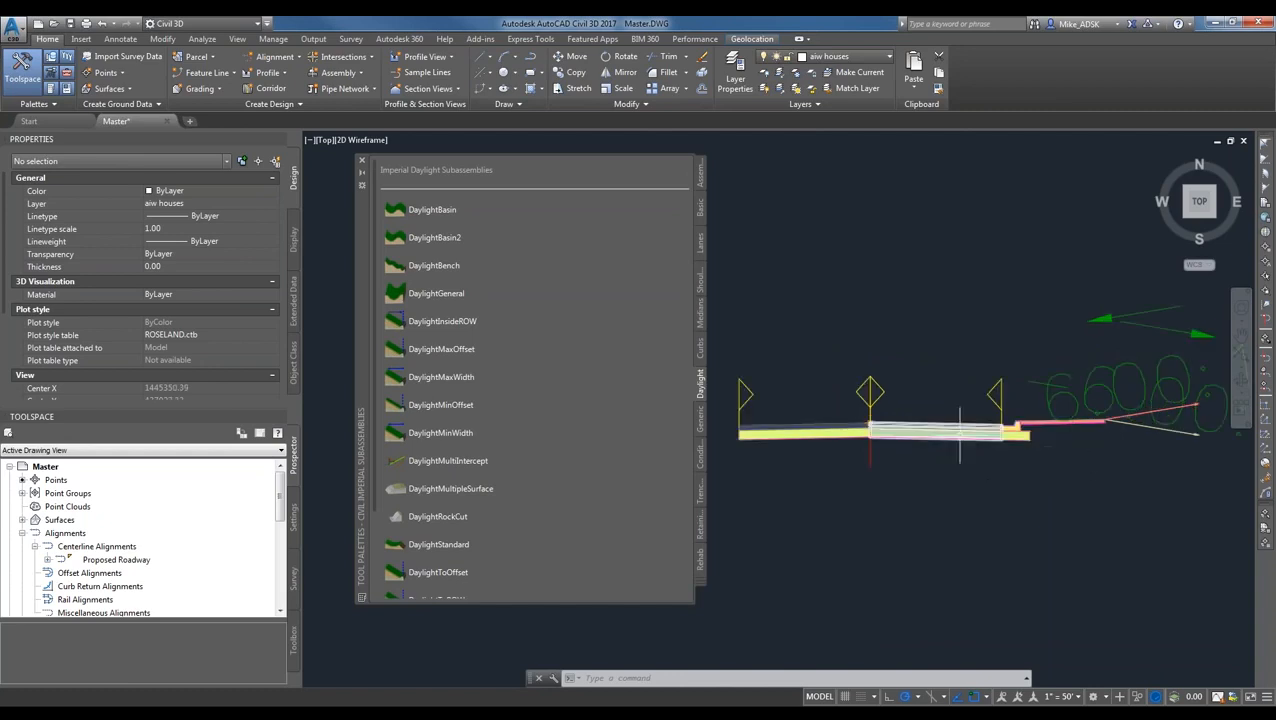
middle_drag(1072, 446, 1100, 458)
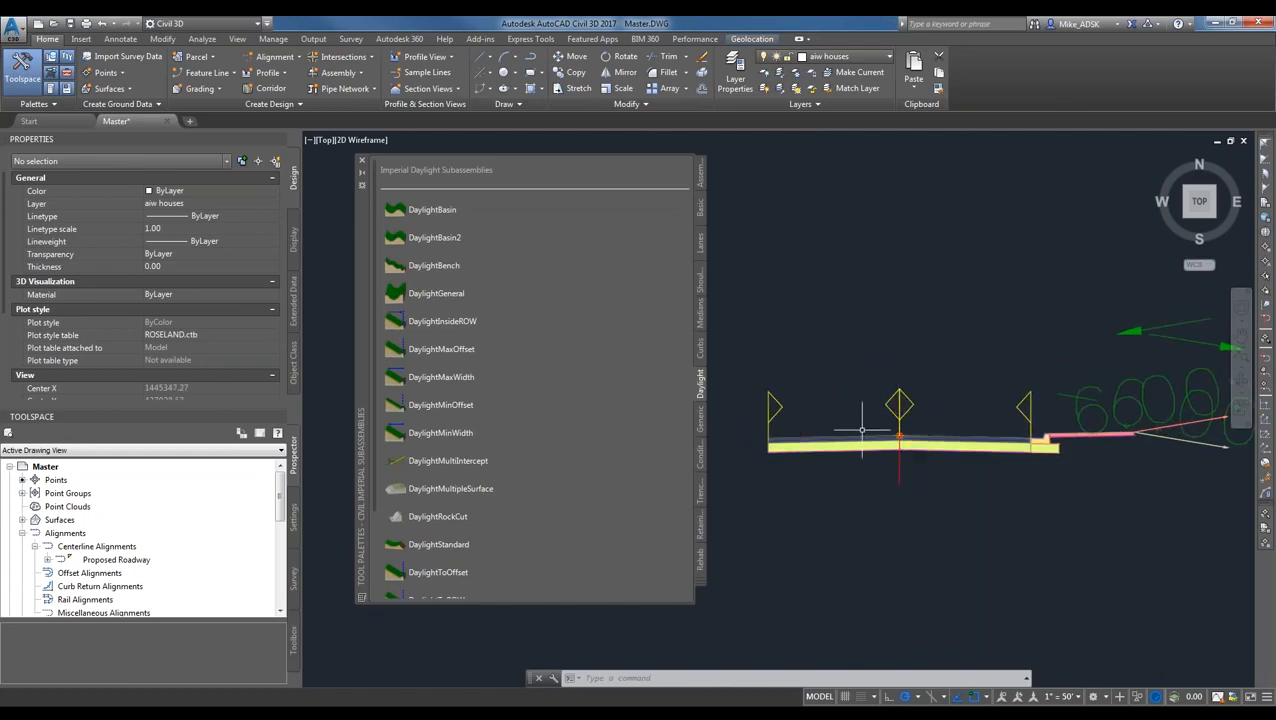
scroll(1088, 440, up, 2)
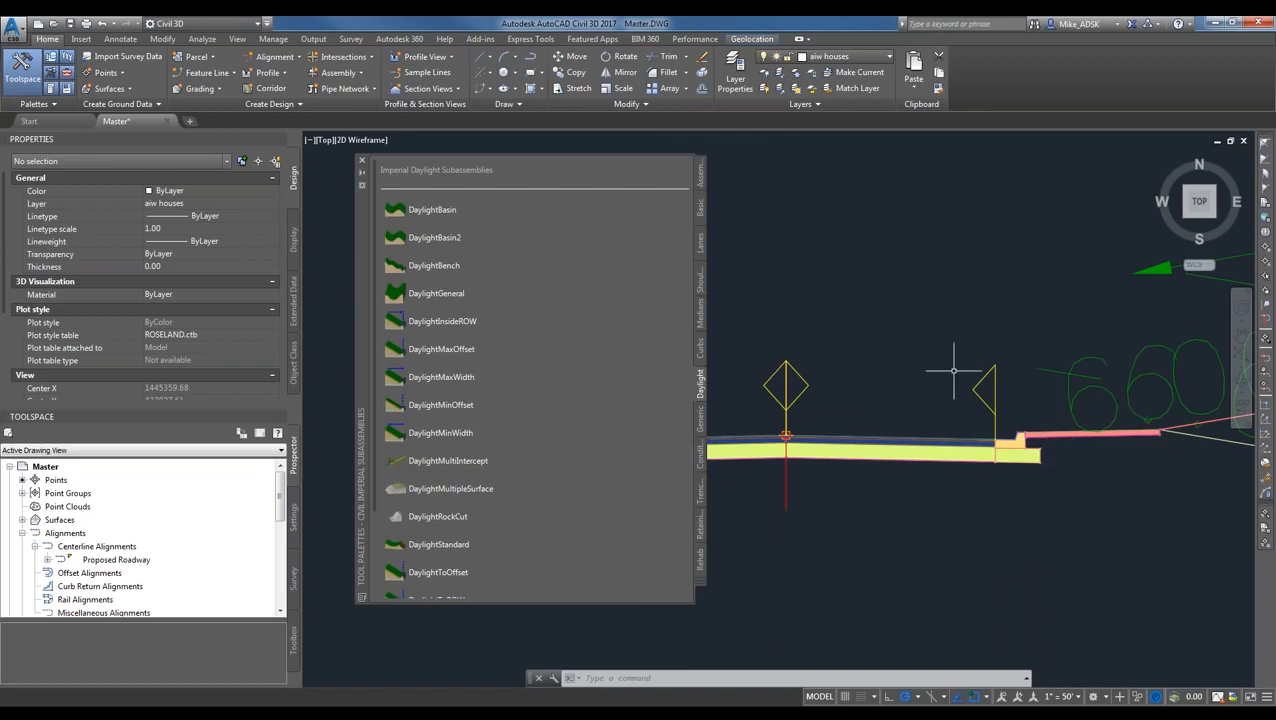
- Mirror the right curb and gutter, sidewalk and daylight subassemblies onto the top outer edge of the left lane
scroll(962, 381, down, 2)
scroll(1079, 441, up, 2)
click(1137, 466)
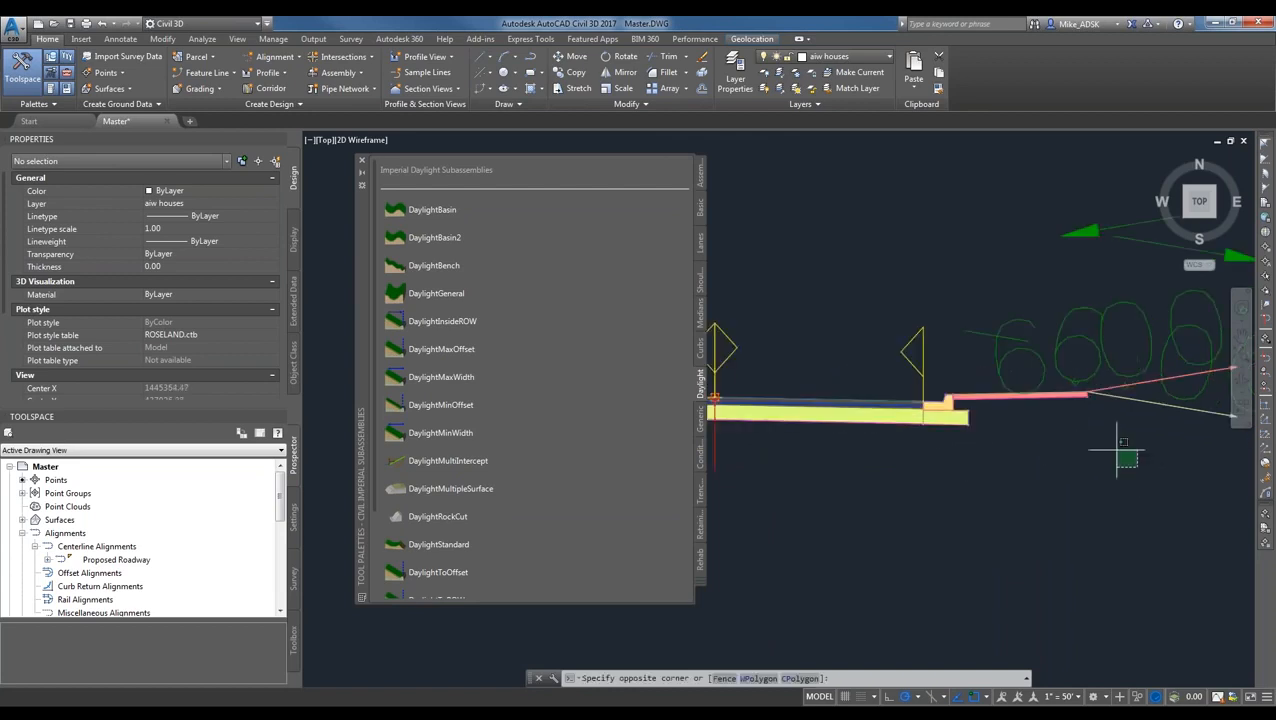
click(965, 325)
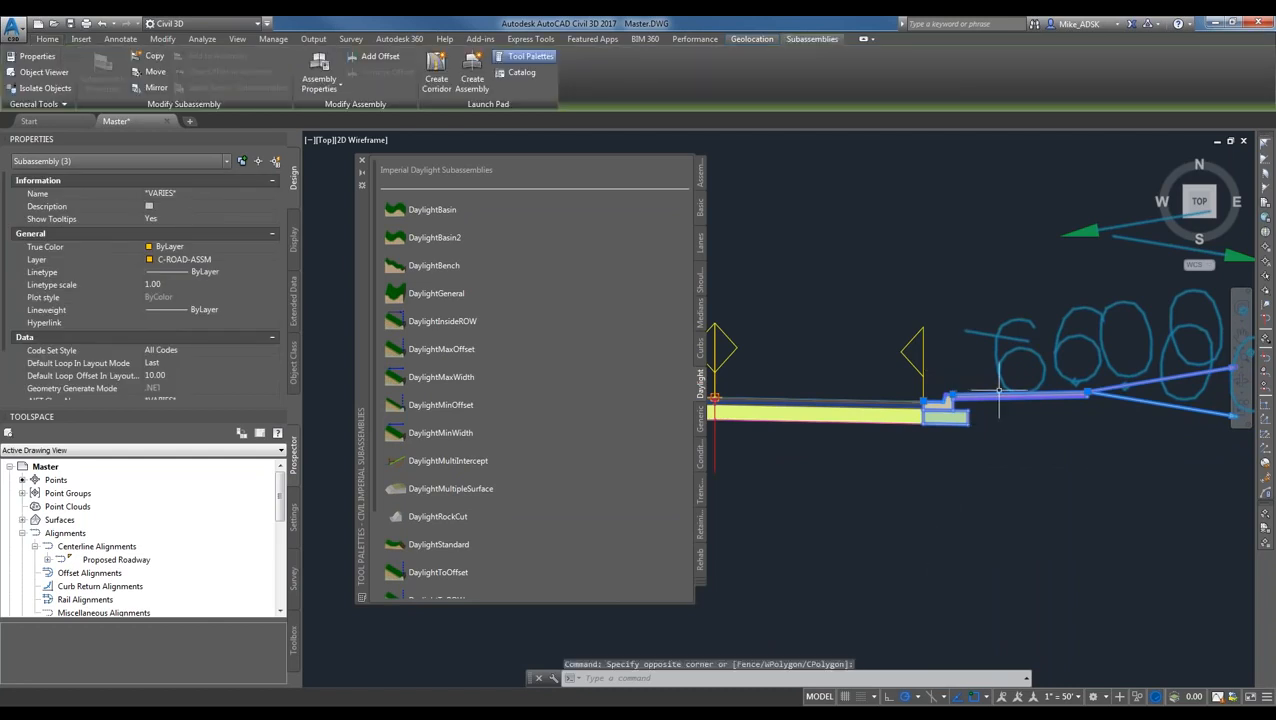
right_click(998, 390)
click(1040, 563)
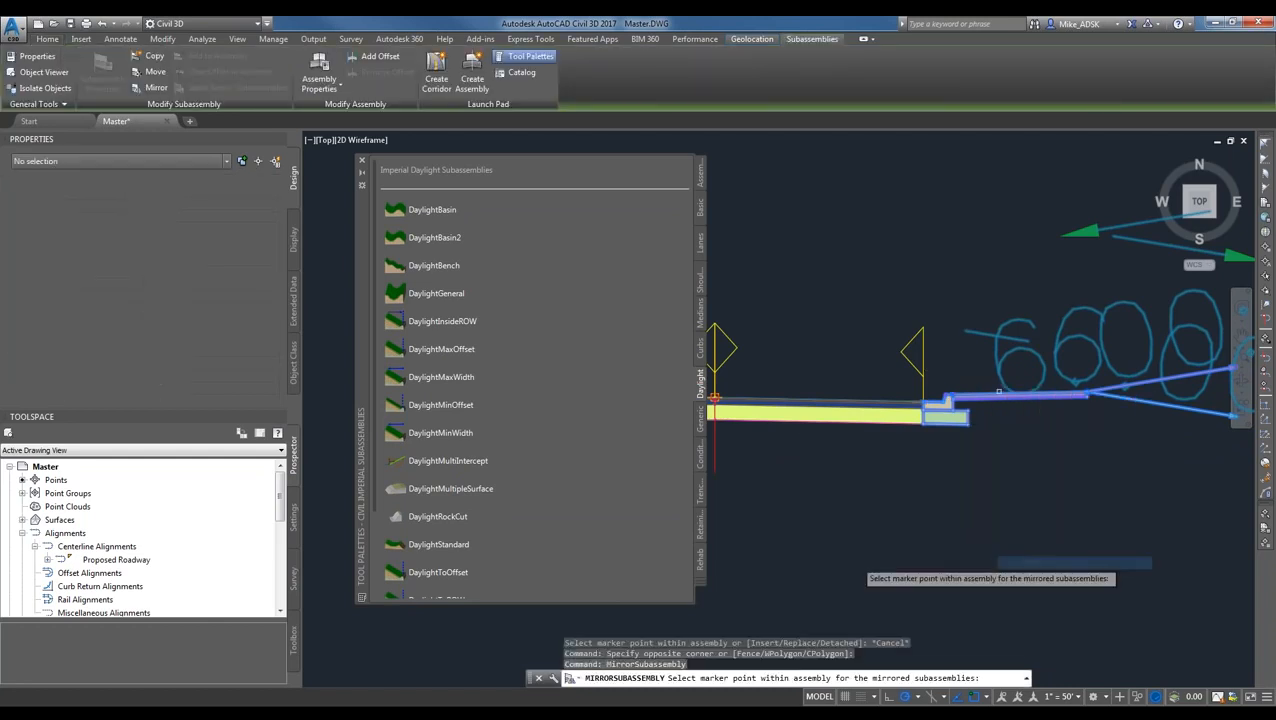
scroll(1000, 430, up, 8)
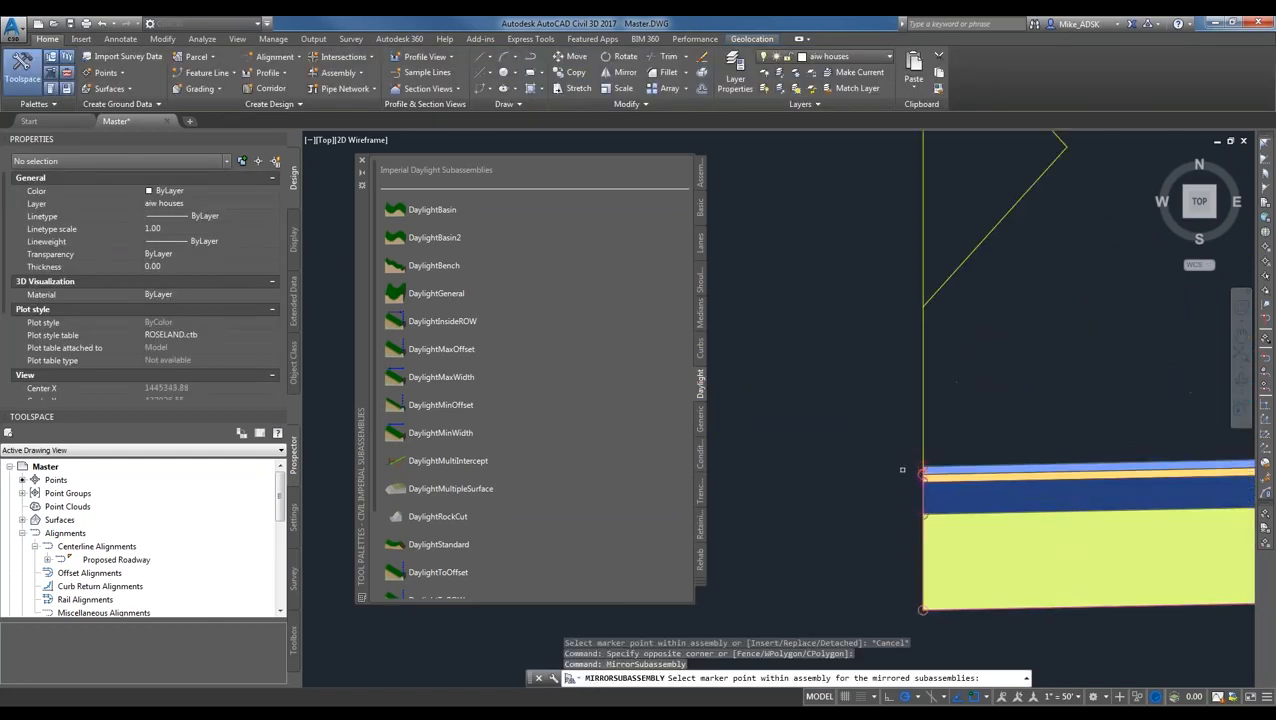
click(921, 470)
scroll(962, 490, down, 4)
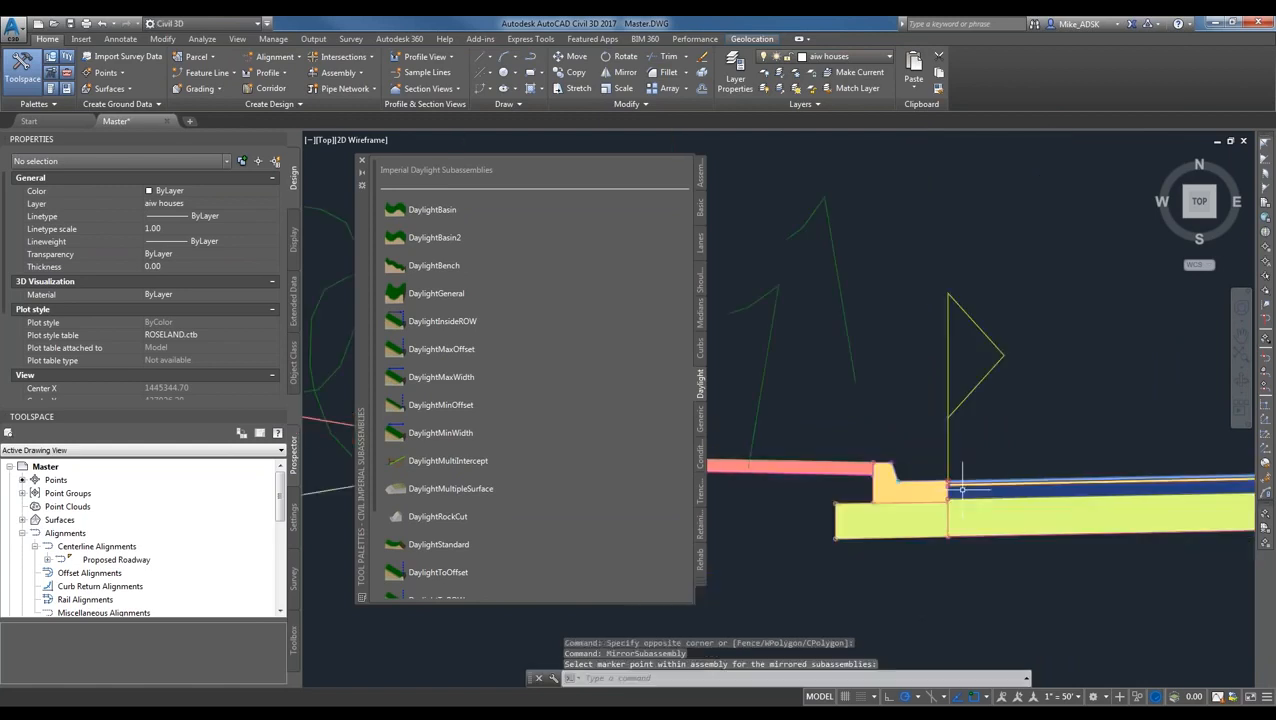
scroll(962, 490, down, 5)
key(Escape)
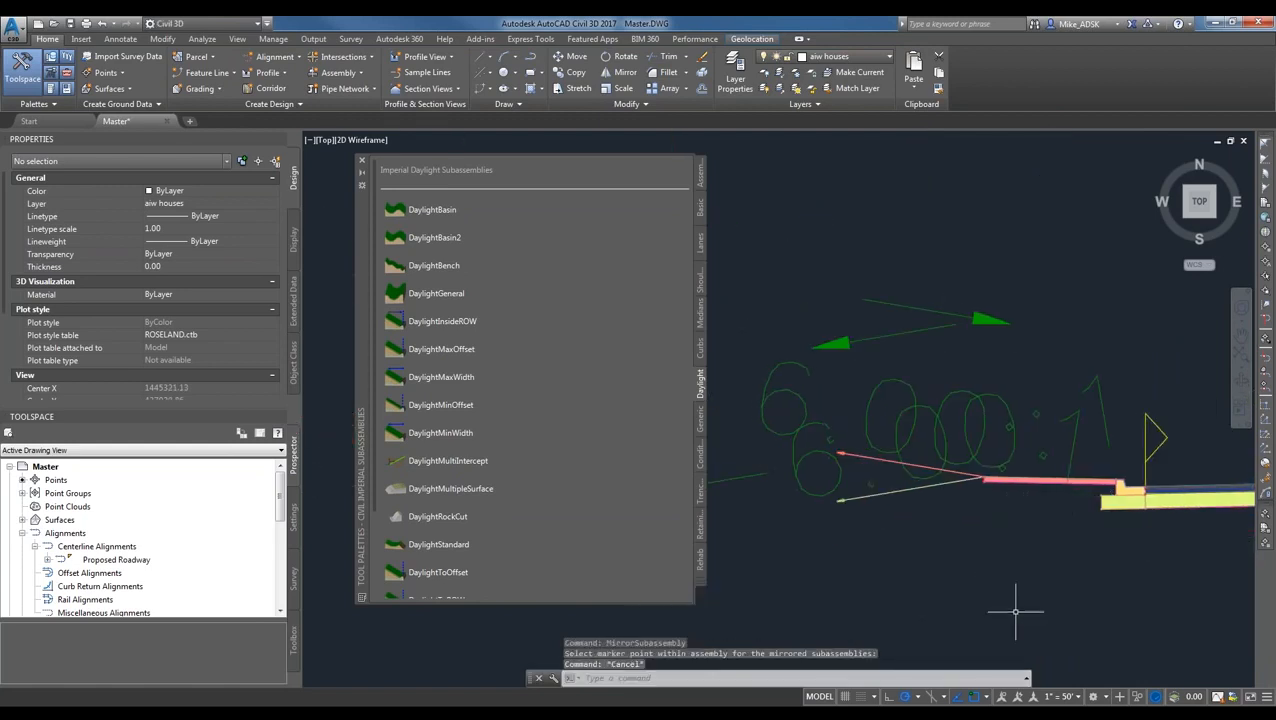
scroll(950, 475, down, 5)
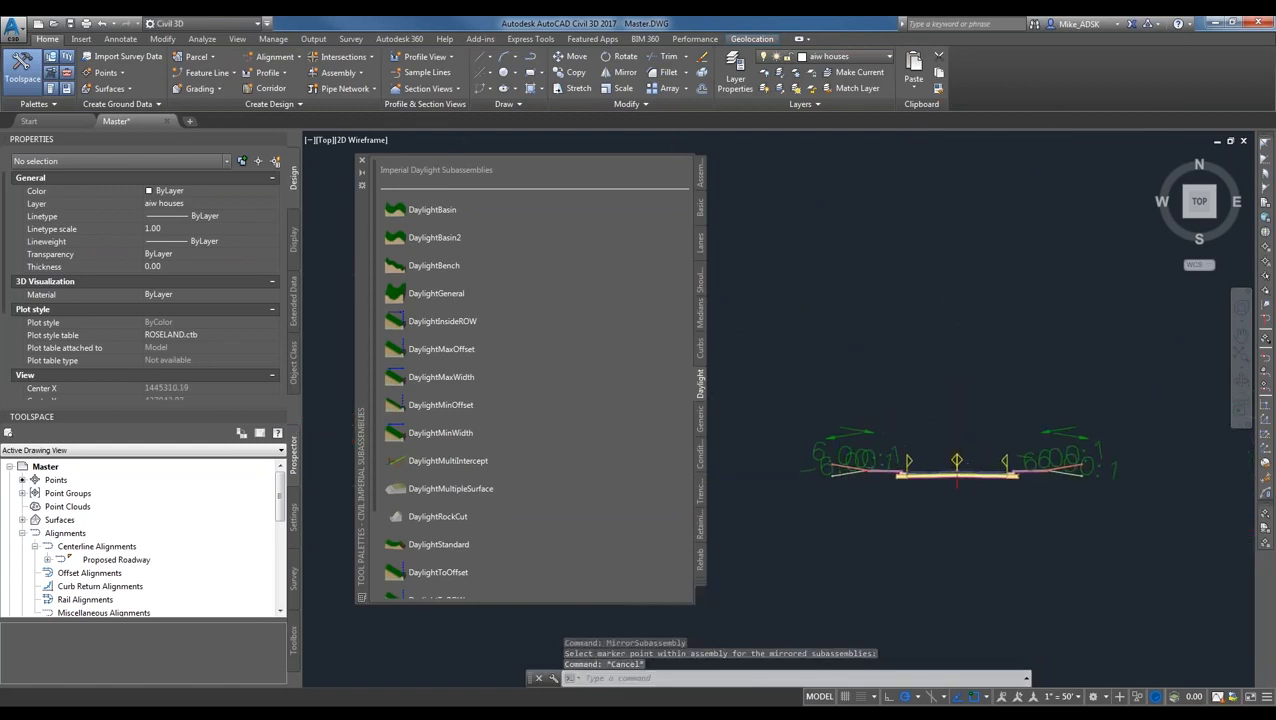
scroll(970, 460, up, 2)
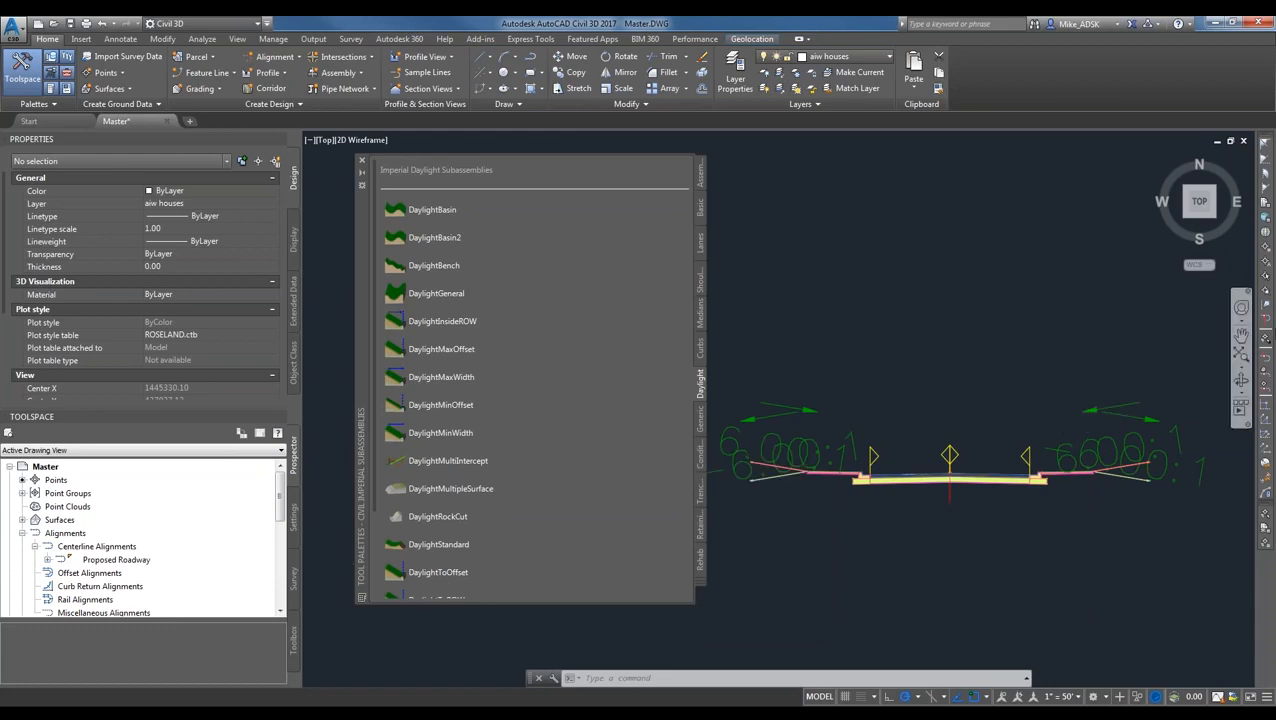
- Display the imperial basic subassemblies and clear any active selection
click(930, 290)
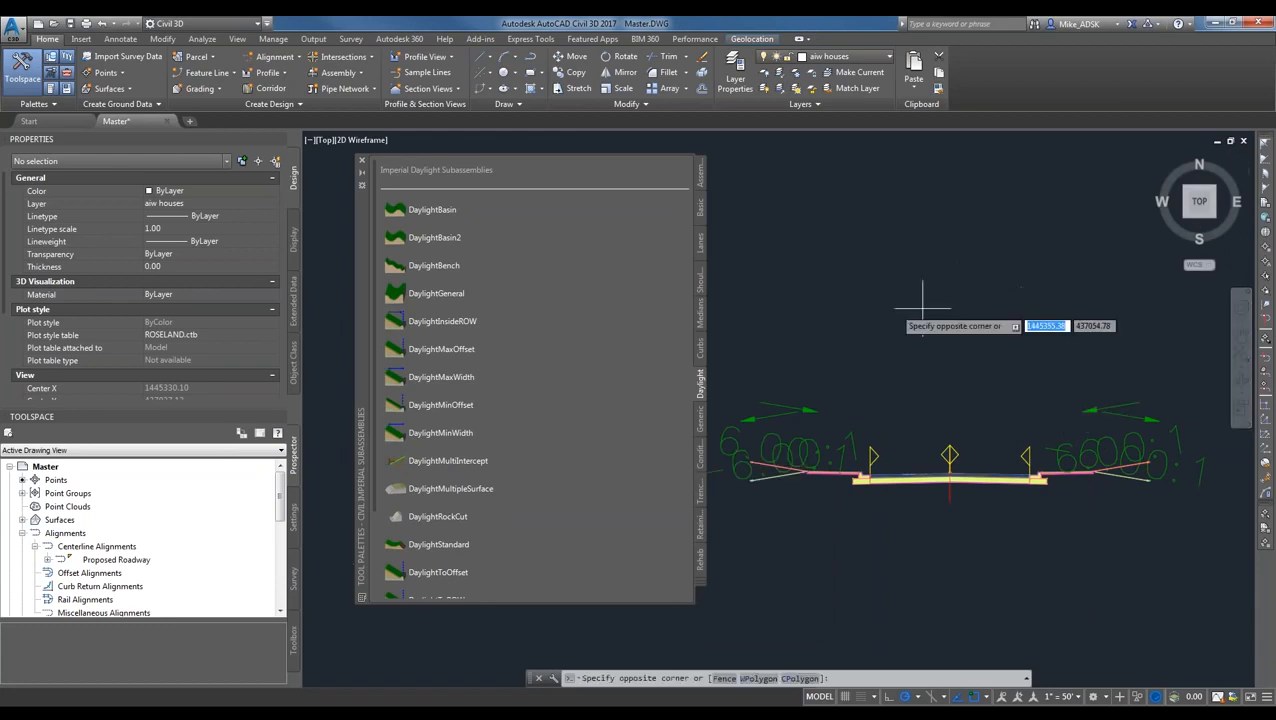
scroll(375, 440, down, 2)
scroll(375, 445, down, 1)
scroll(370, 400, up, 3)
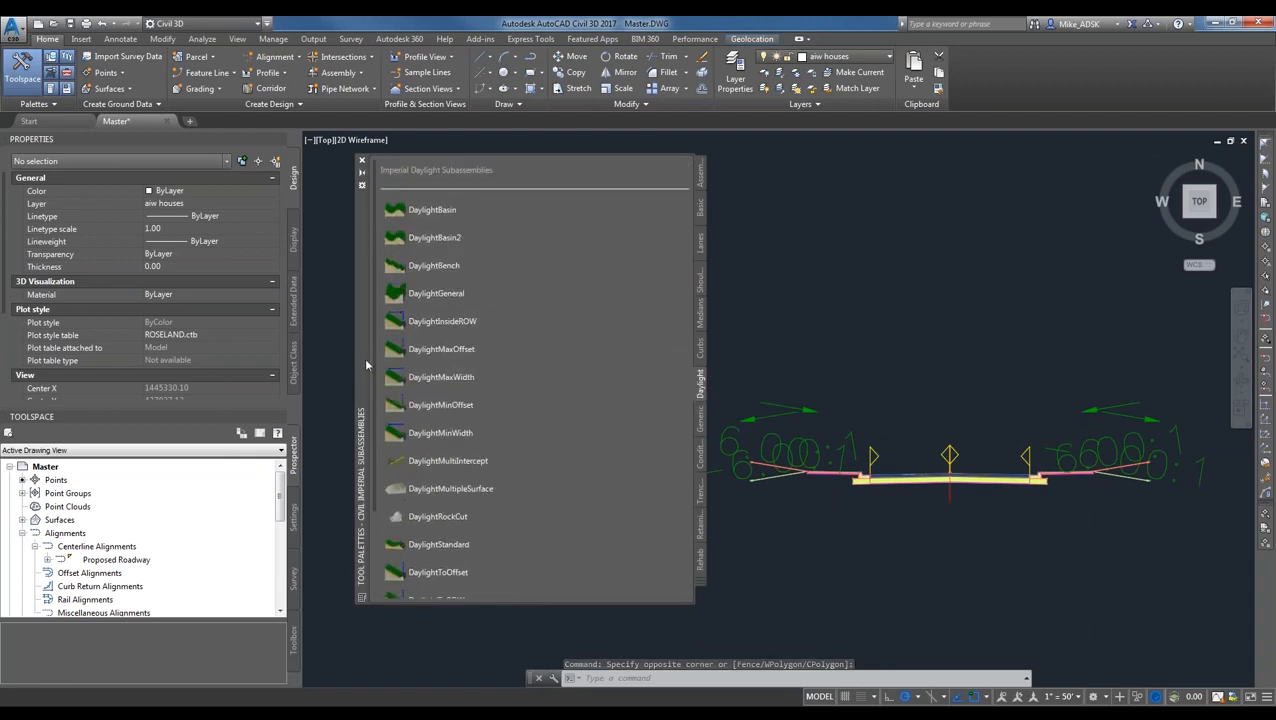
click(700, 207)
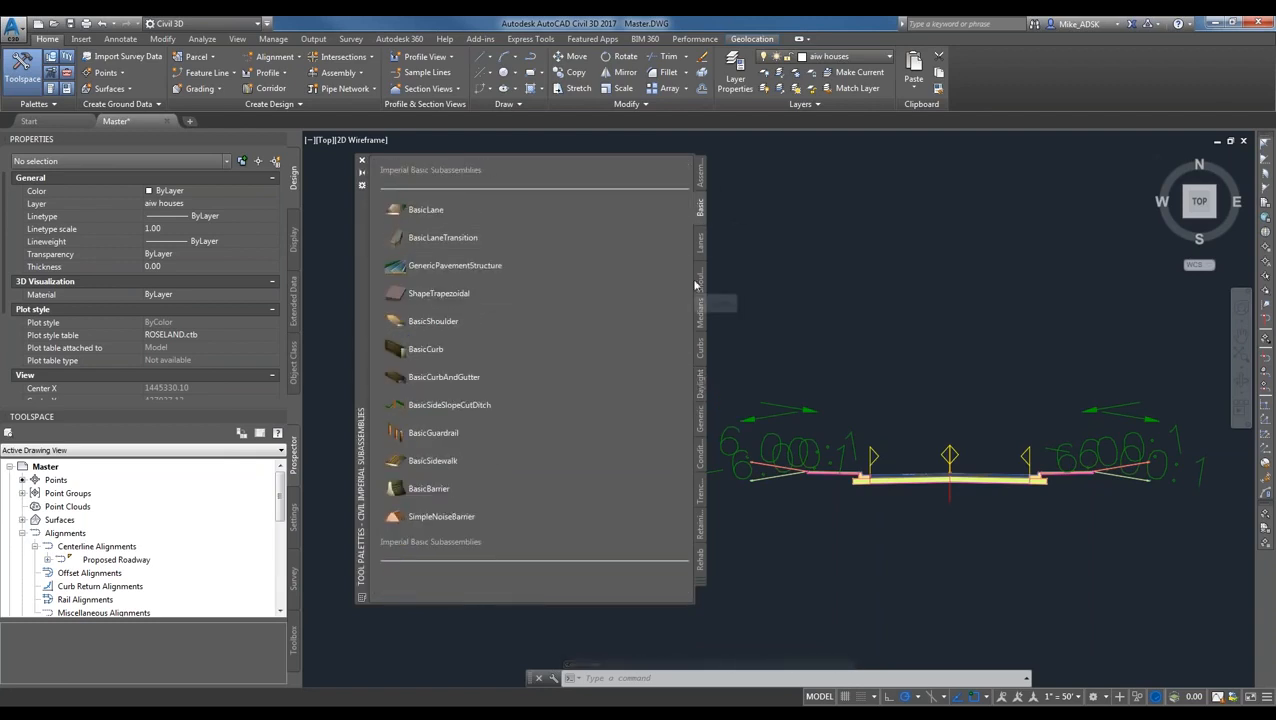
key(Escape)
key(Escape)
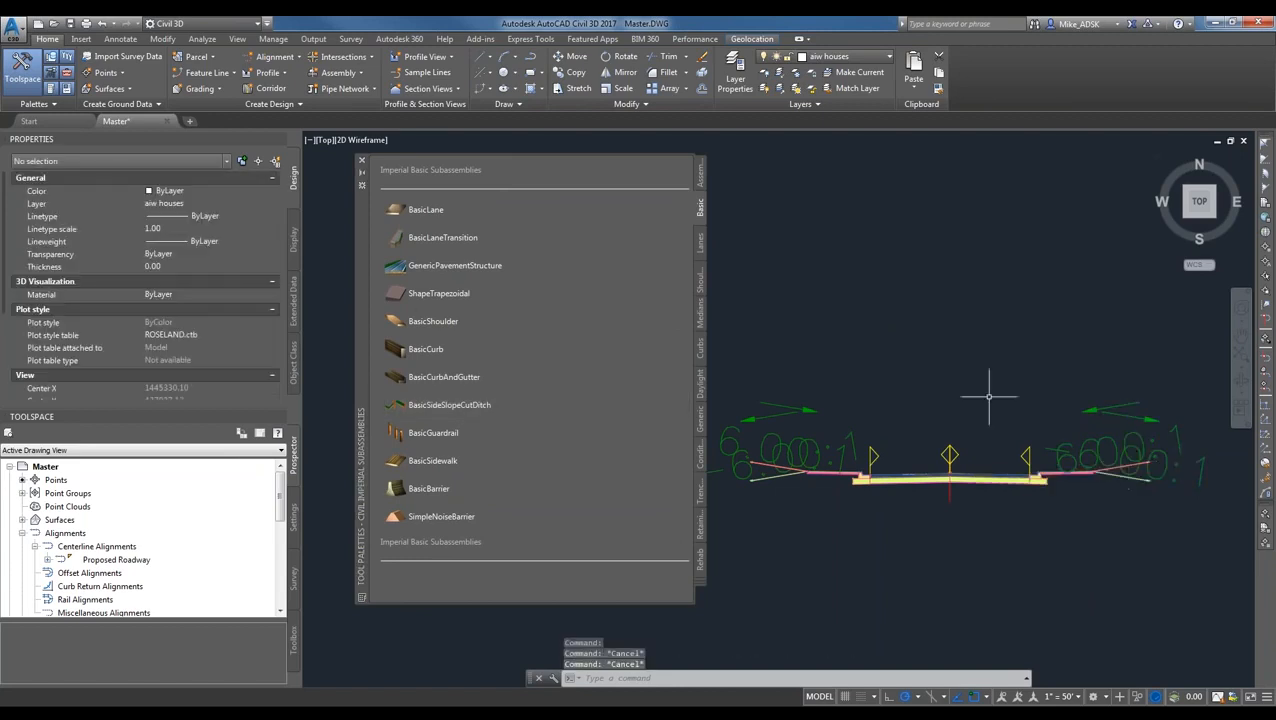
- Delete the general daylight subassemblies from both the right and left ends of the assembly
click(1110, 330)
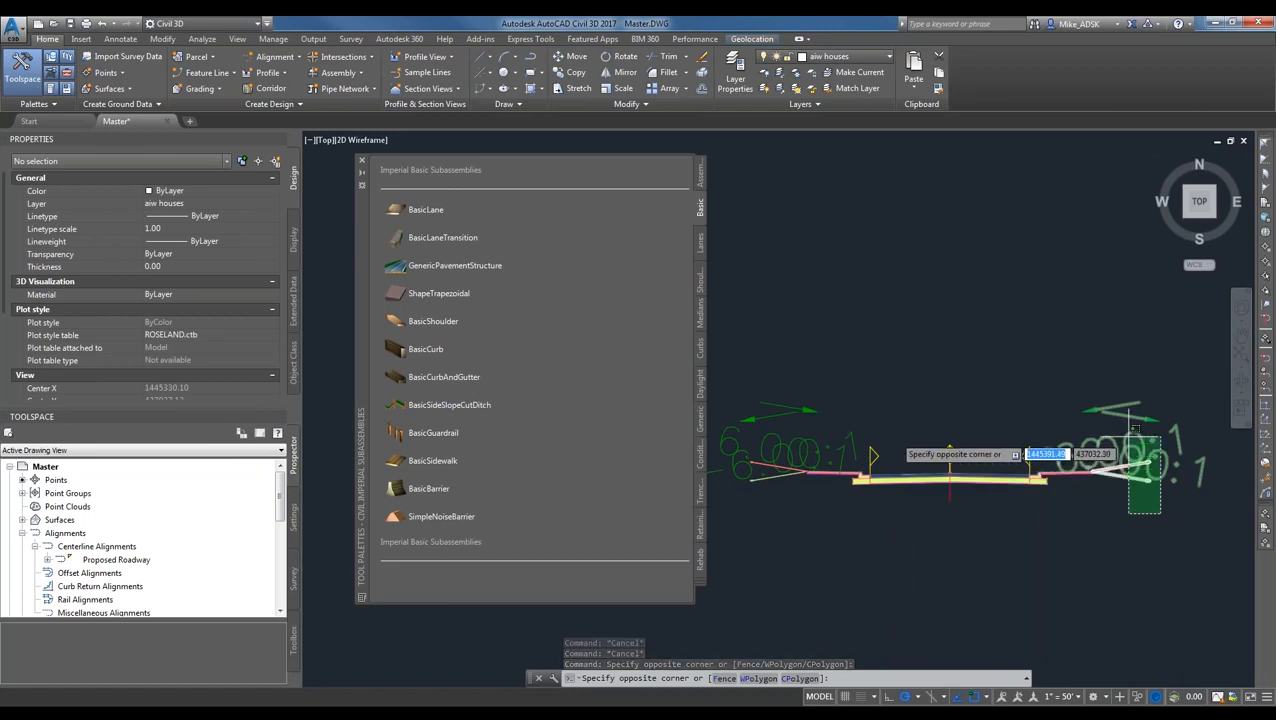
click(1128, 432)
key(Delete)
click(762, 452)
click(754, 466)
key(Delete)
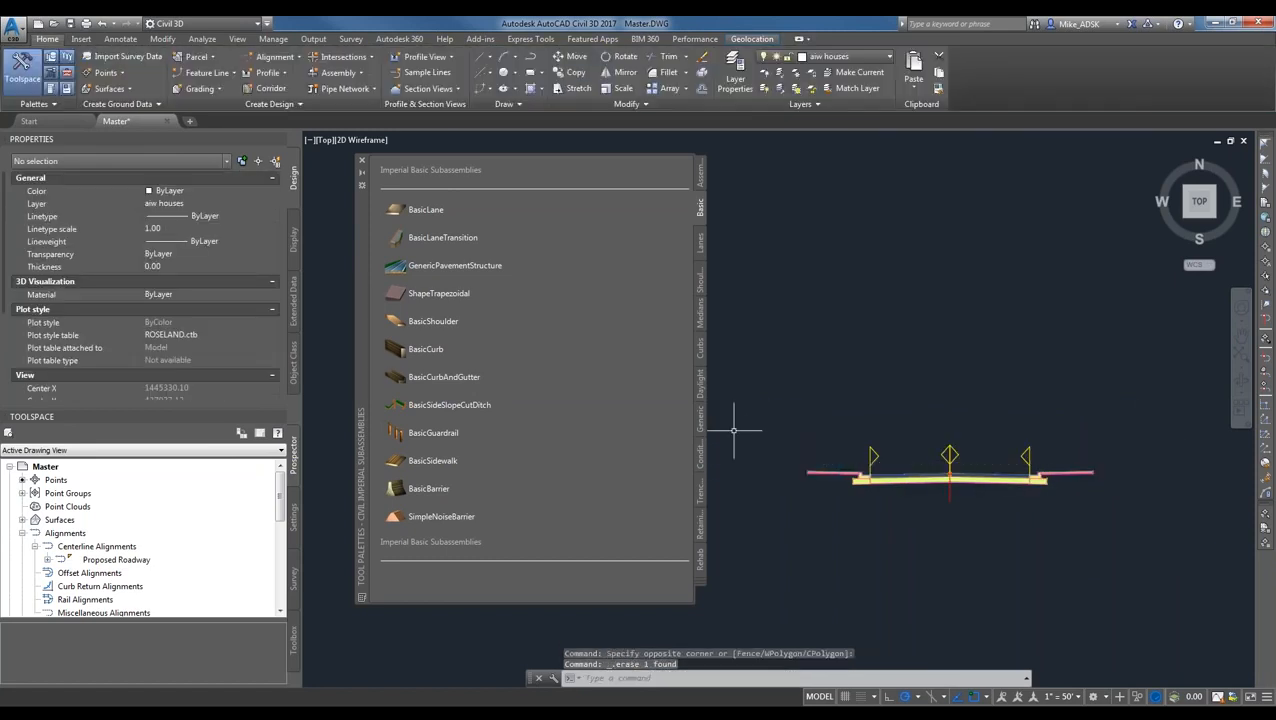
- Start placing the BasicSideSlopeCutDitch subassembly with its cut and fill slopes set to 3:1
click(463, 405)
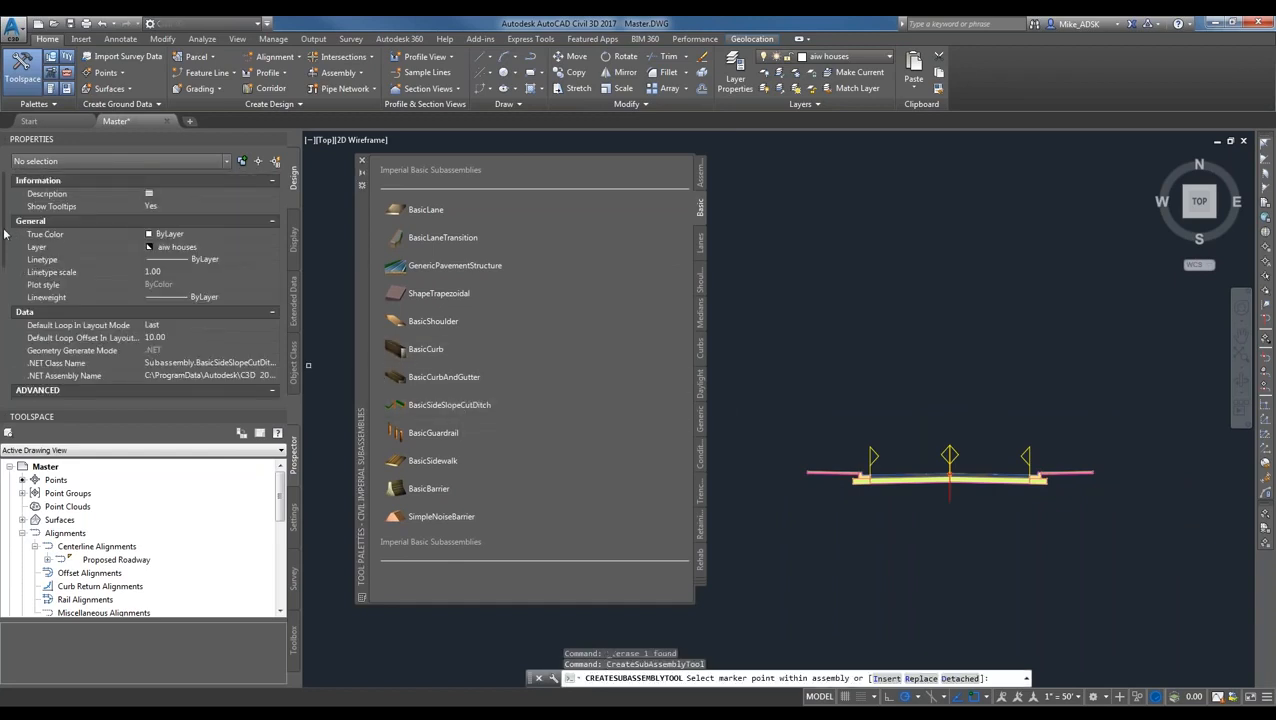
scroll(140, 290, down, 5)
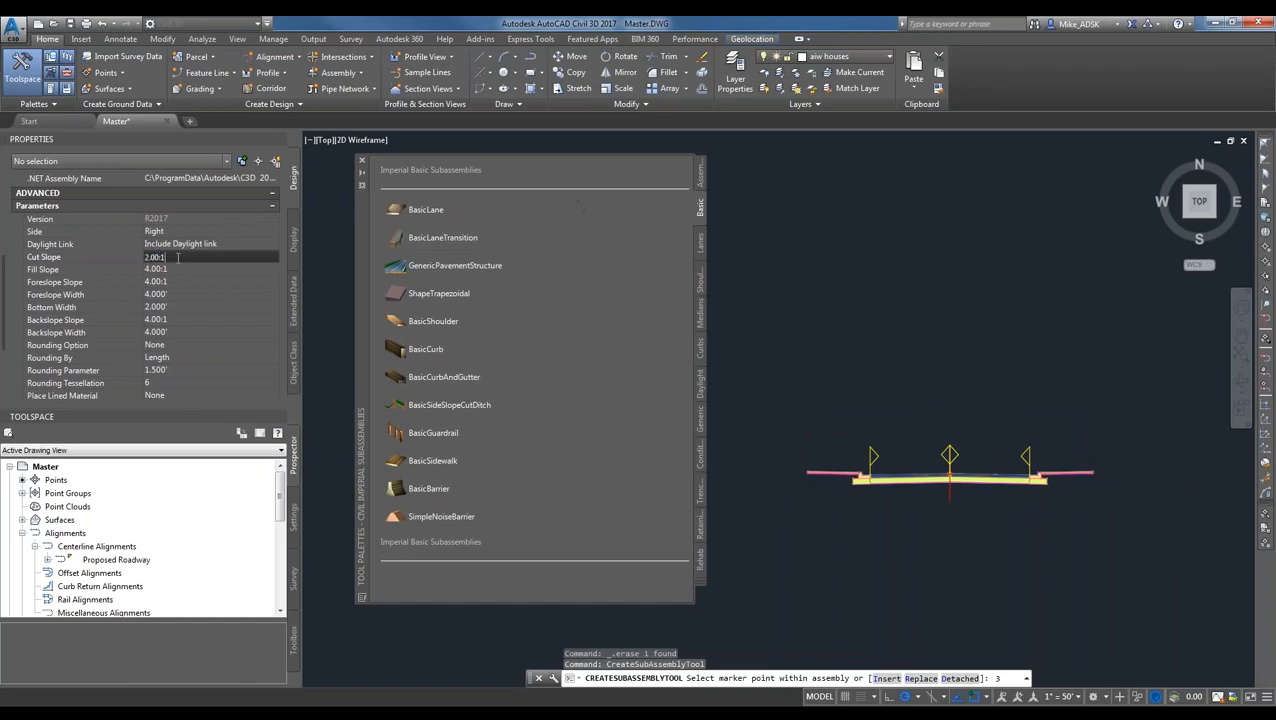
text(3)
key(Tab)
text(3)
key(Tab)
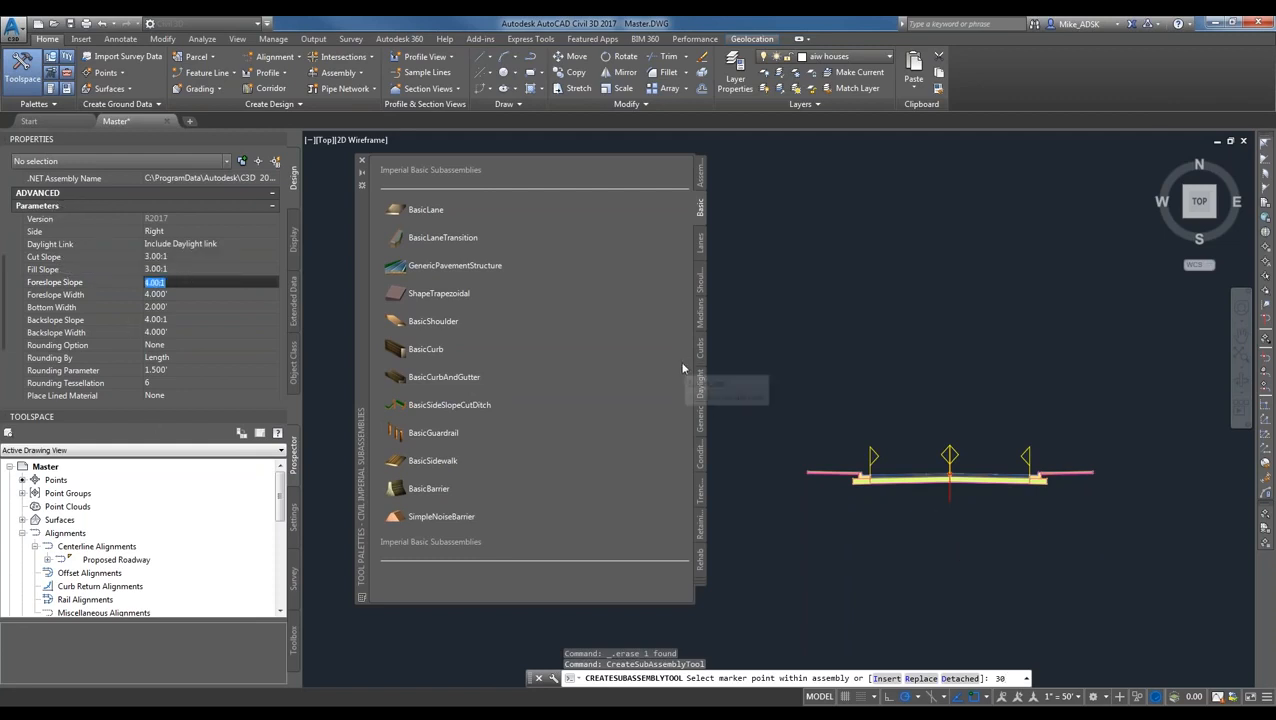
- Set the side slope's foreslope slope and width, bottom width, and backslope slope and width to 0
text(0)
key(Tab)
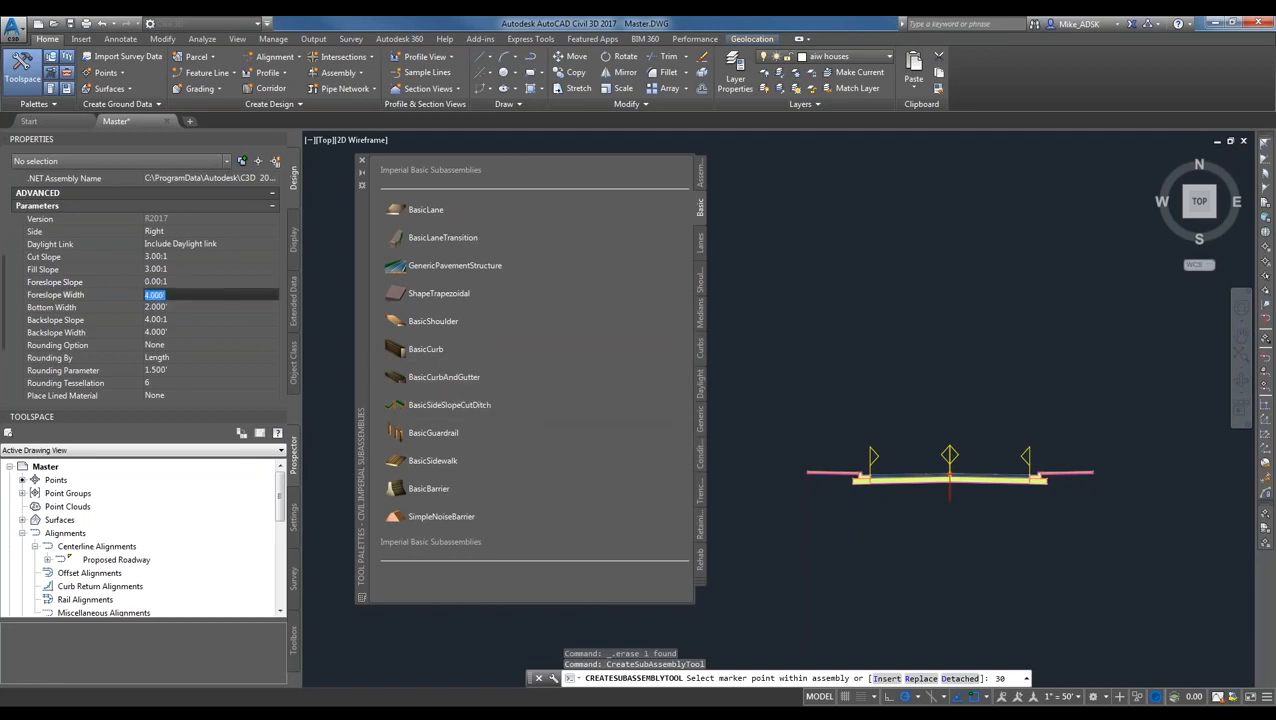
text(0)
key(Tab)
text(0)
key(Tab)
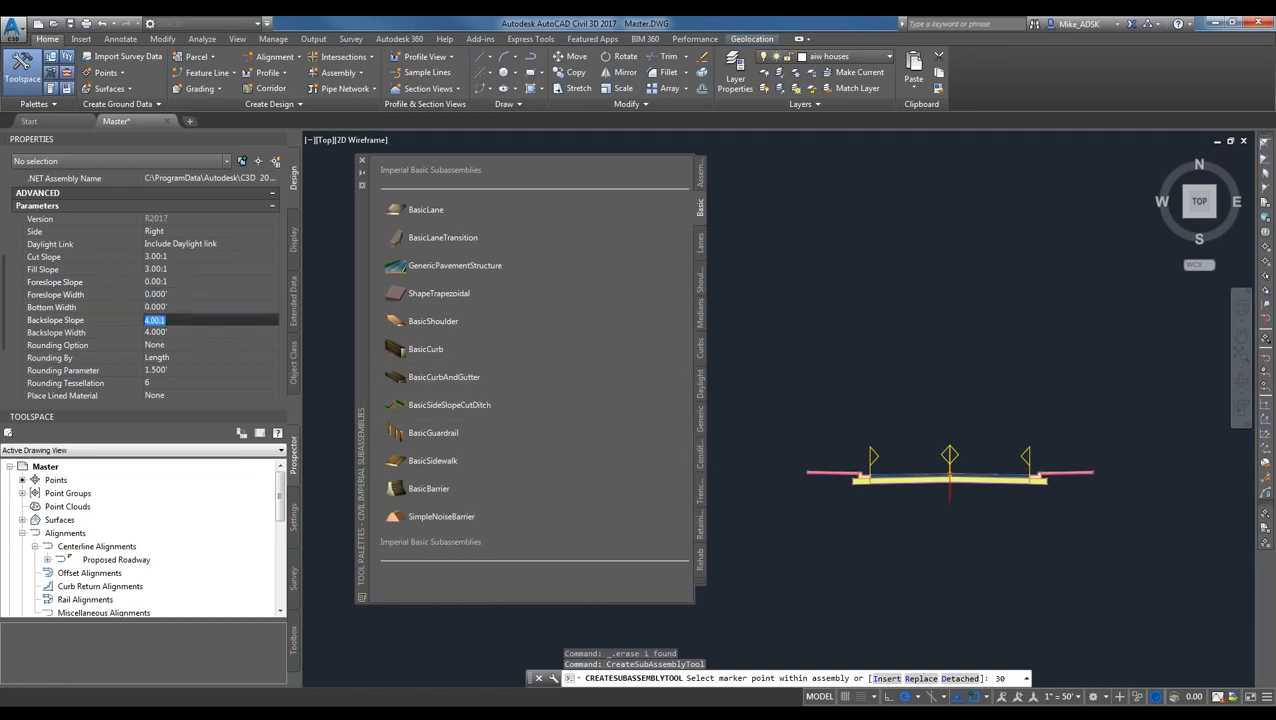
text(0)
key(Tab)
key(Tab)
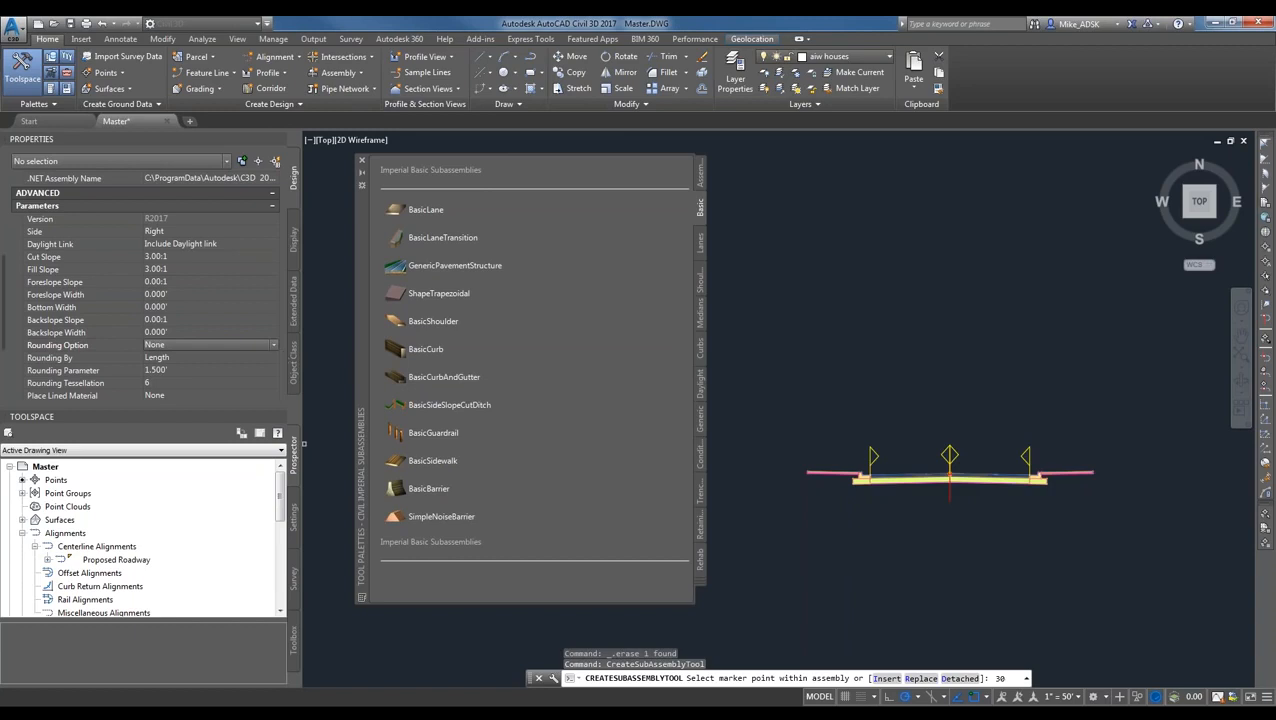
- Try to attach the side slope subassembly to the outer edge of the left sidewalk, and end the placement
scroll(1088, 485, up, 10)
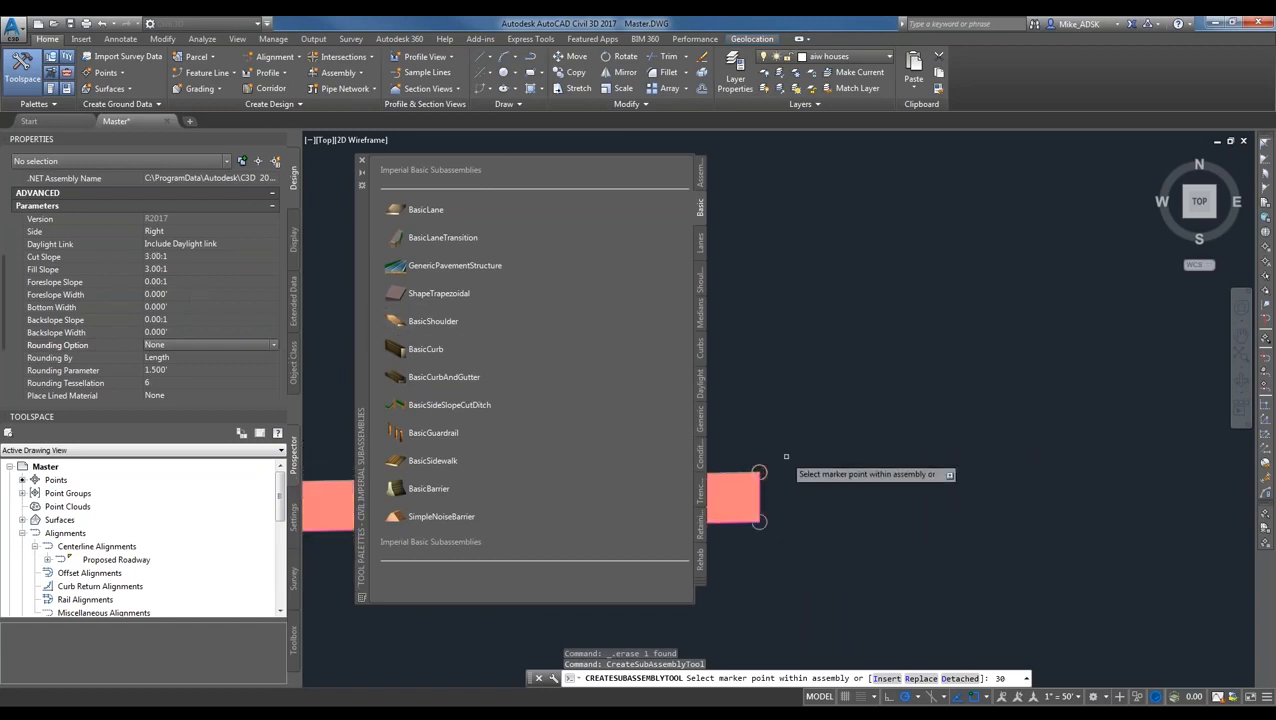
scroll(804, 448, down, 3)
scroll(804, 448, down, 3)
middle_drag(804, 448, 1100, 446)
scroll(890, 450, down, 1)
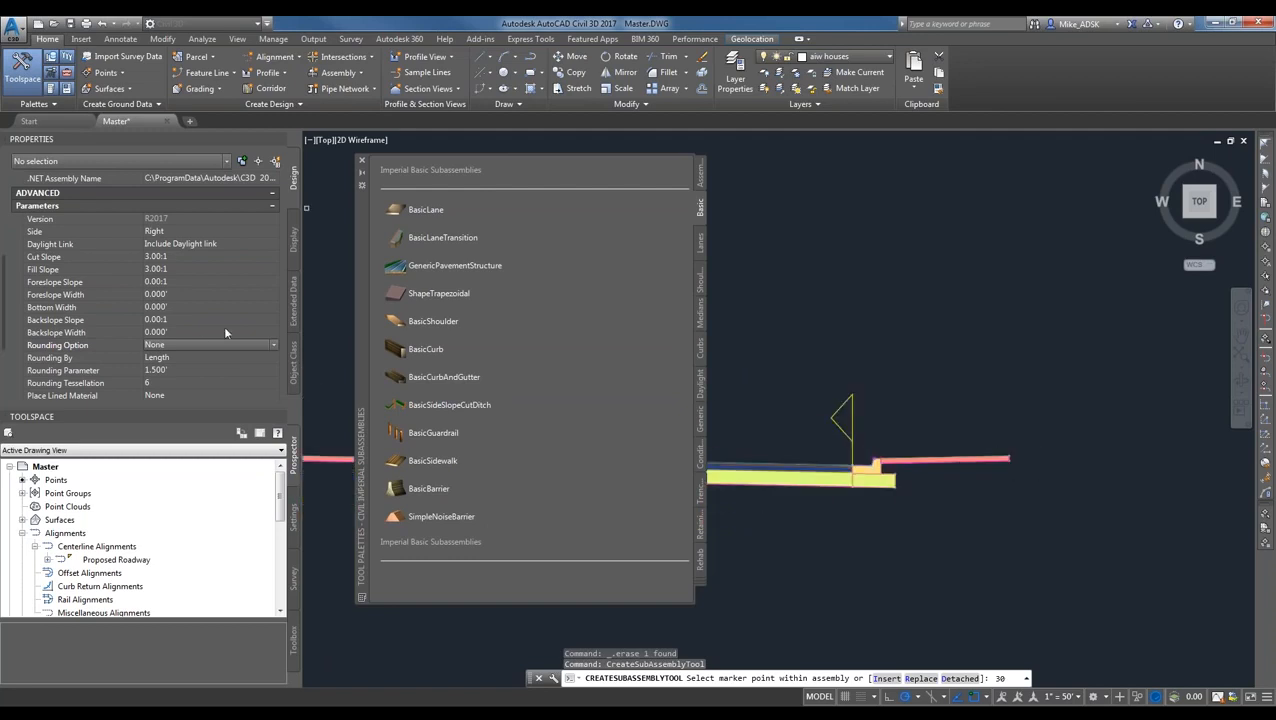
scroll(937, 403, down, 4)
scroll(868, 394, up, 7)
scroll(768, 412, down, 1)
middle_drag(768, 412, 1015, 430)
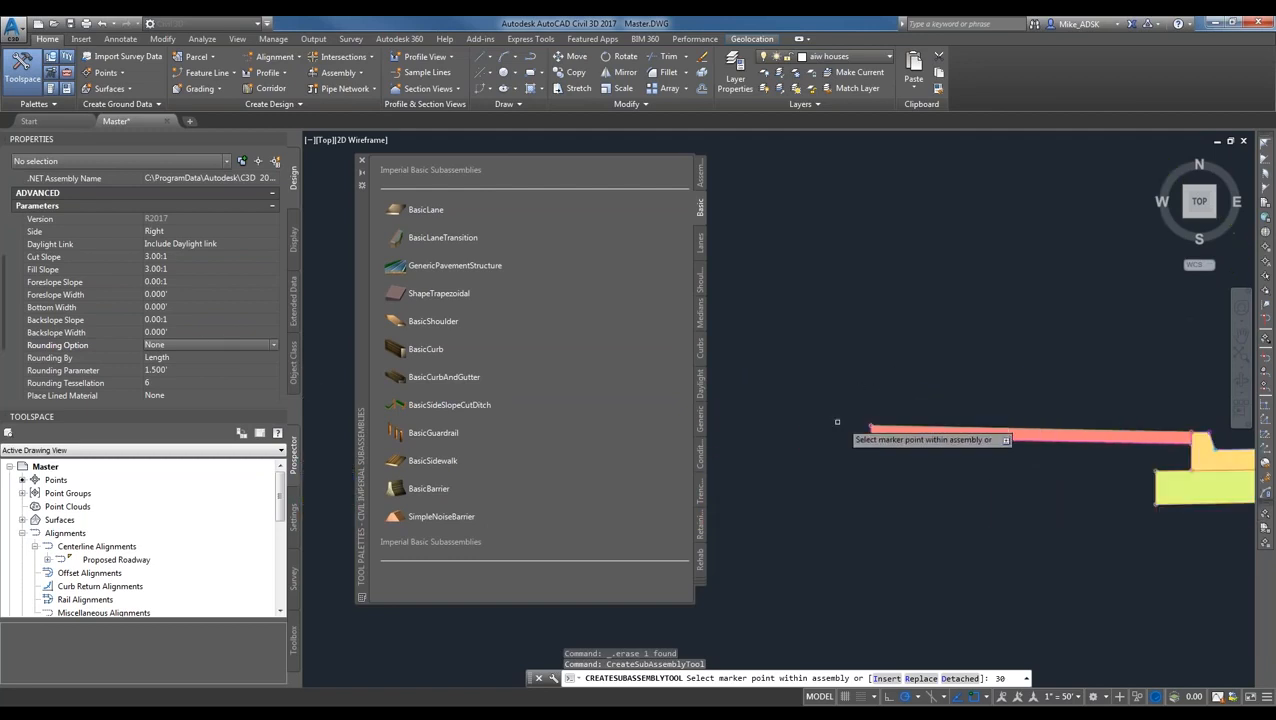
scroll(837, 421, up, 2)
click(841, 413)
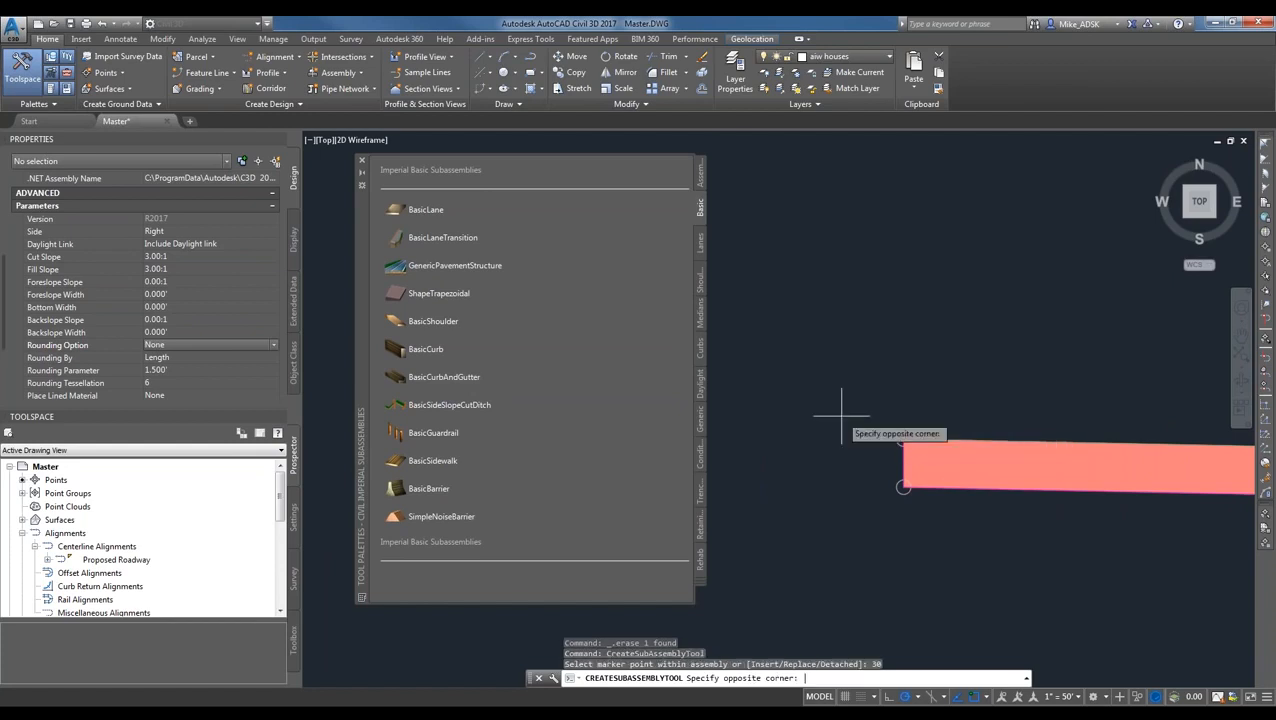
key(Escape)
key(Escape)
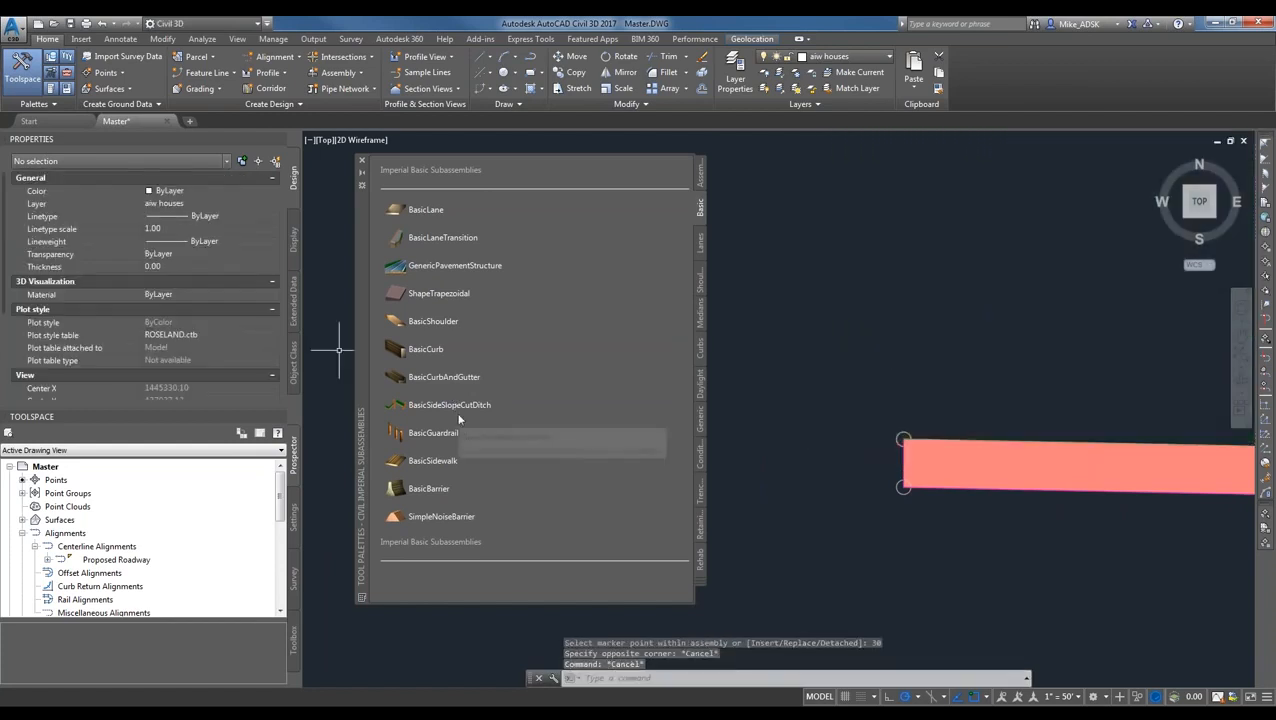
- Restart placing the BasicSideSlopeCutDitch subassembly on the right side, setting its cut slope and fill slope to 3:1
click(452, 405)
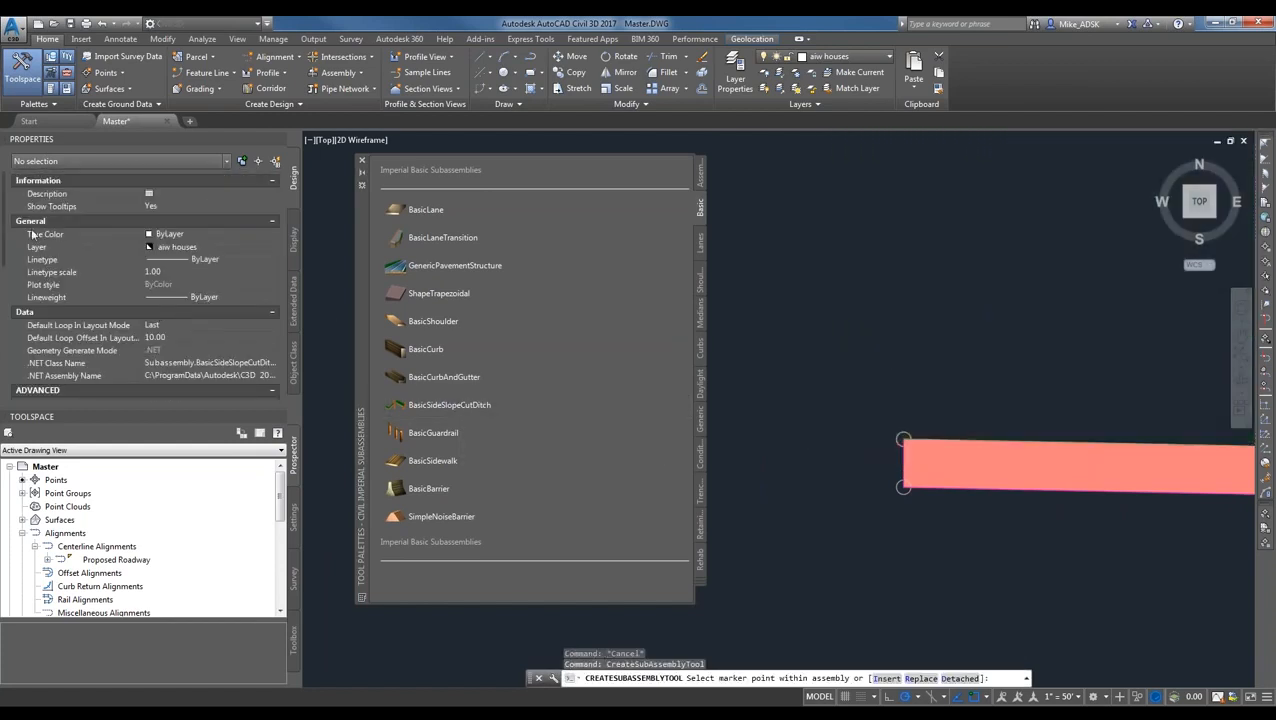
scroll(8, 262, down, 3)
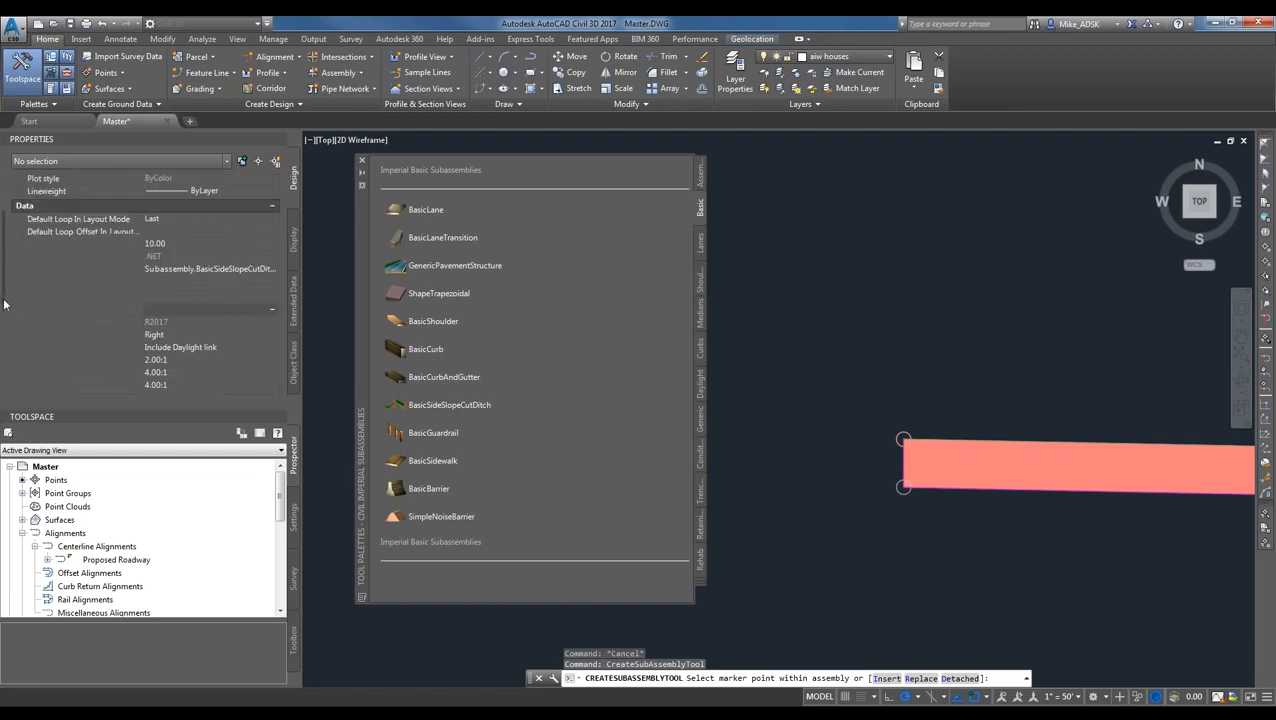
drag(4, 304, 4, 332)
click(428, 409)
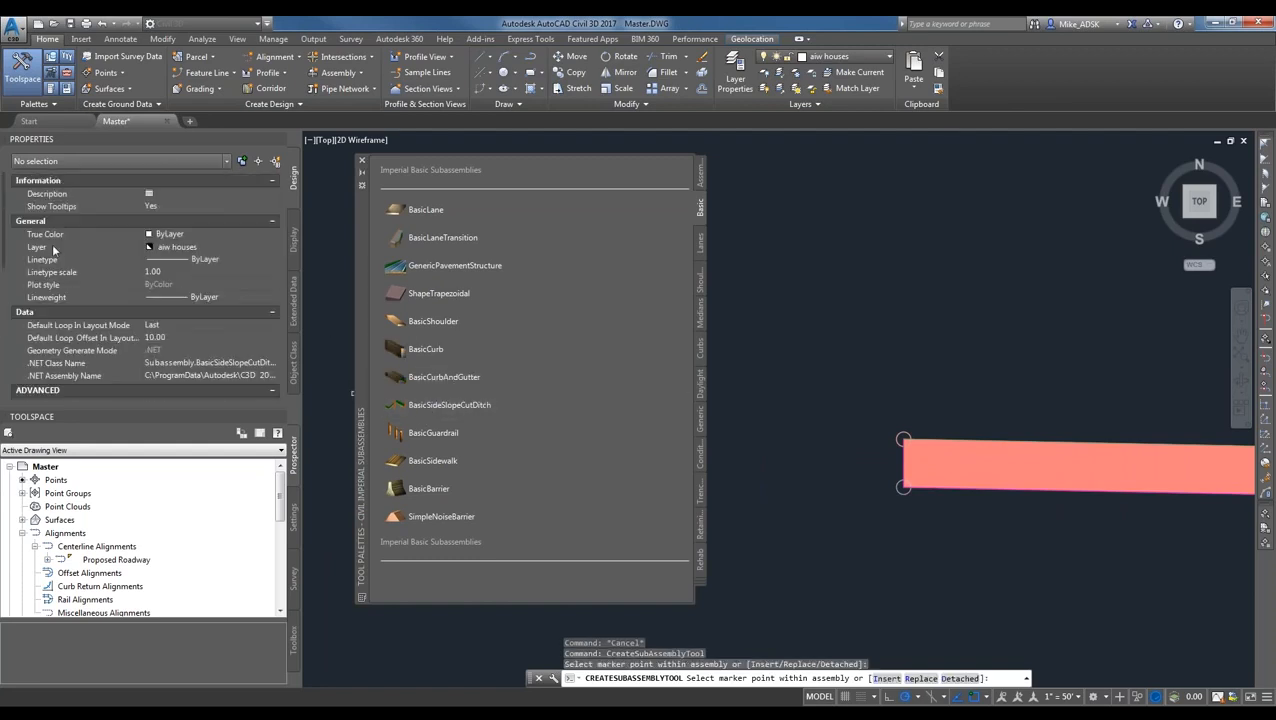
scroll(8, 245, down, 5)
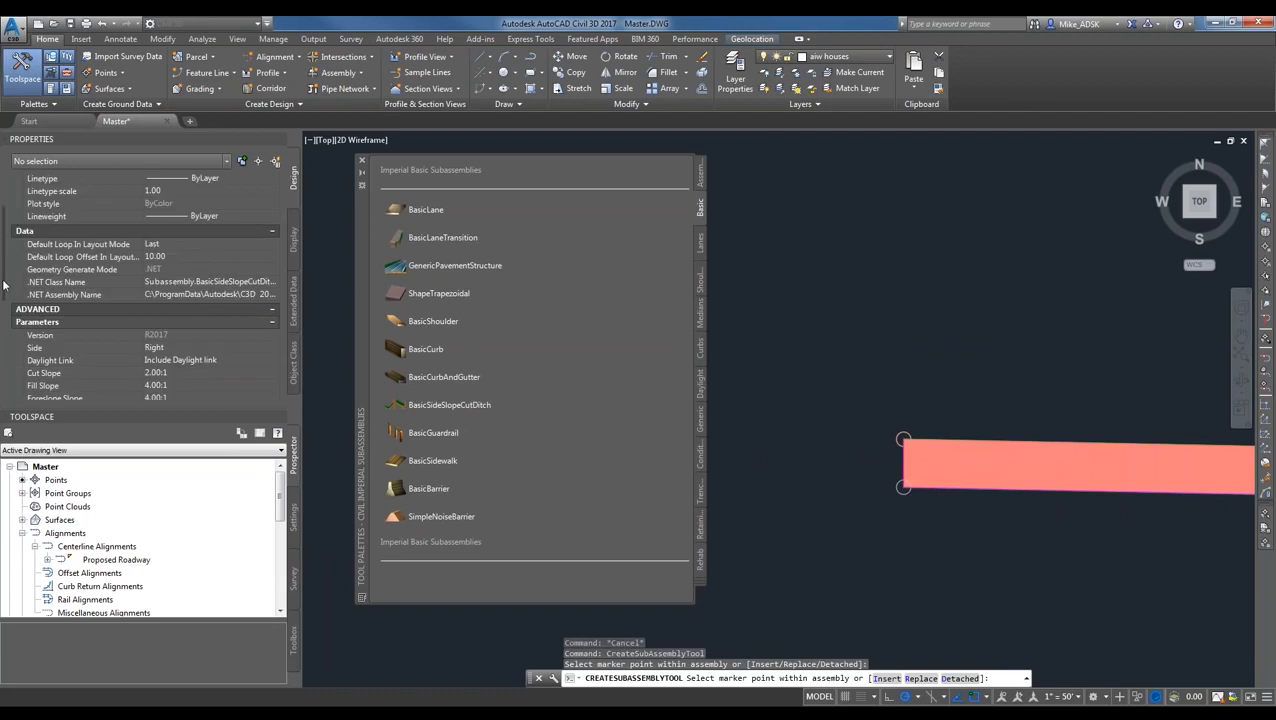
click(141, 270)
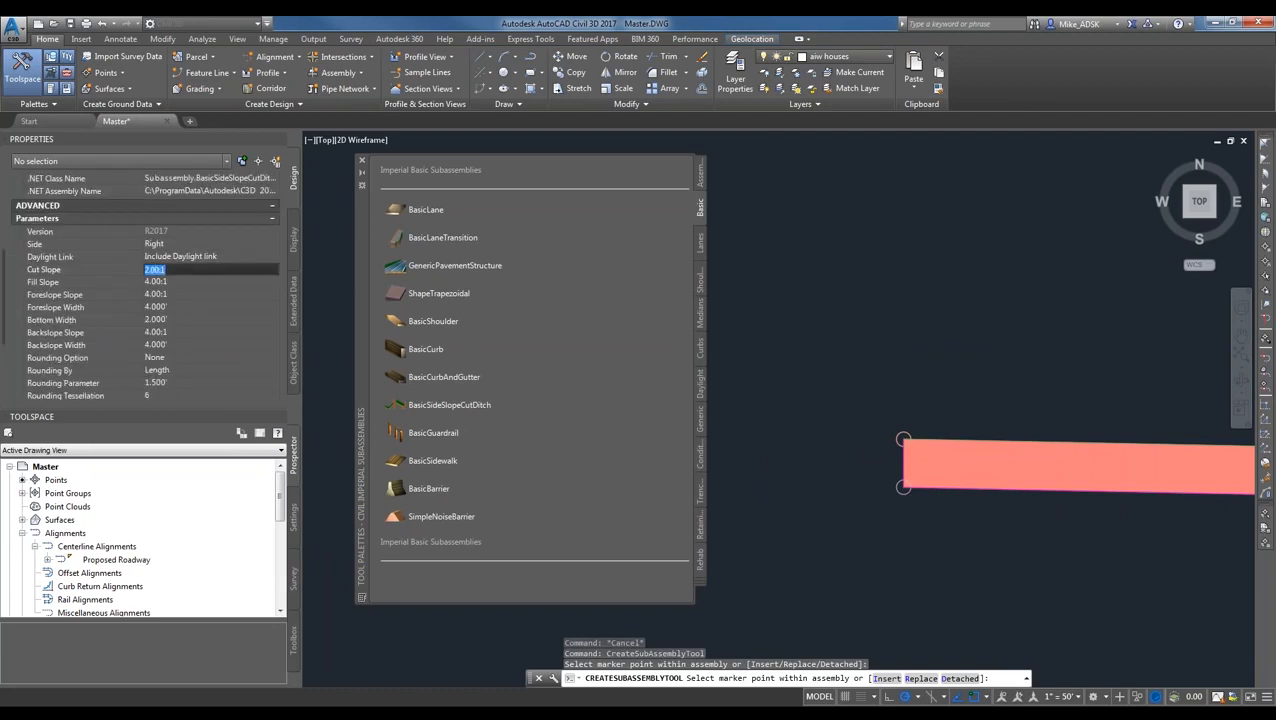
click(347, 274)
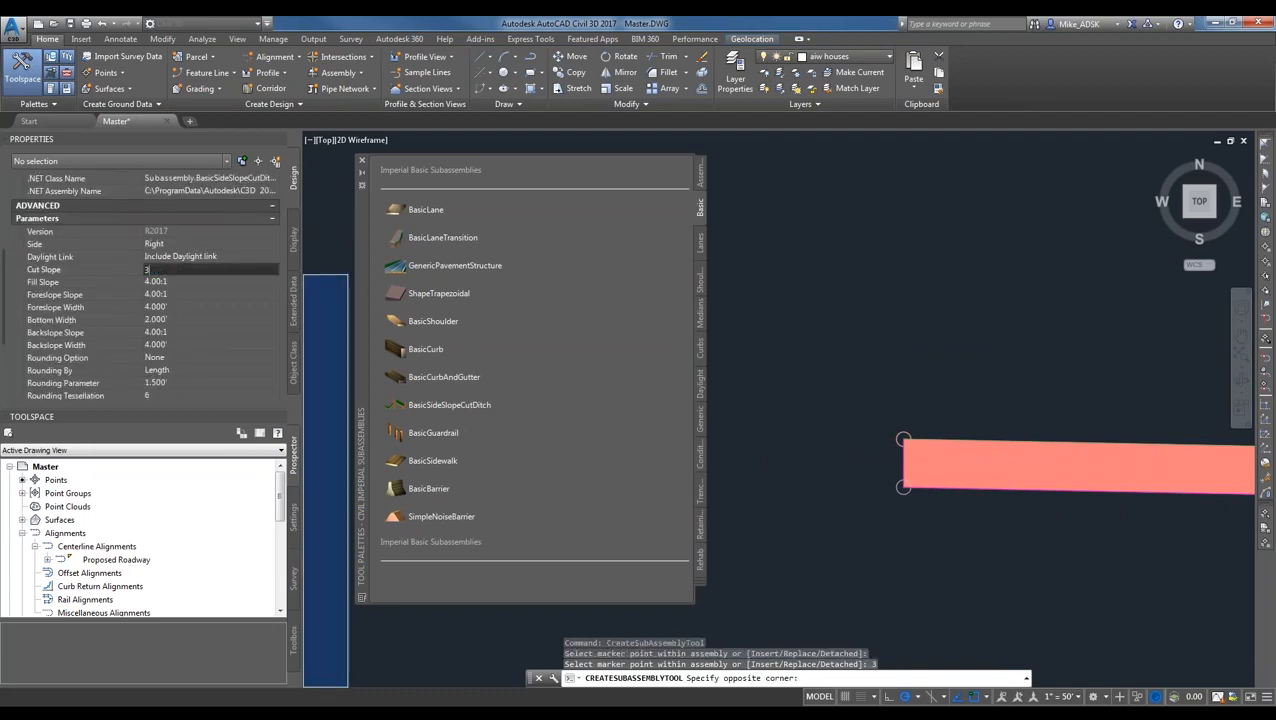
key(Return)
text(3)
key(Return)
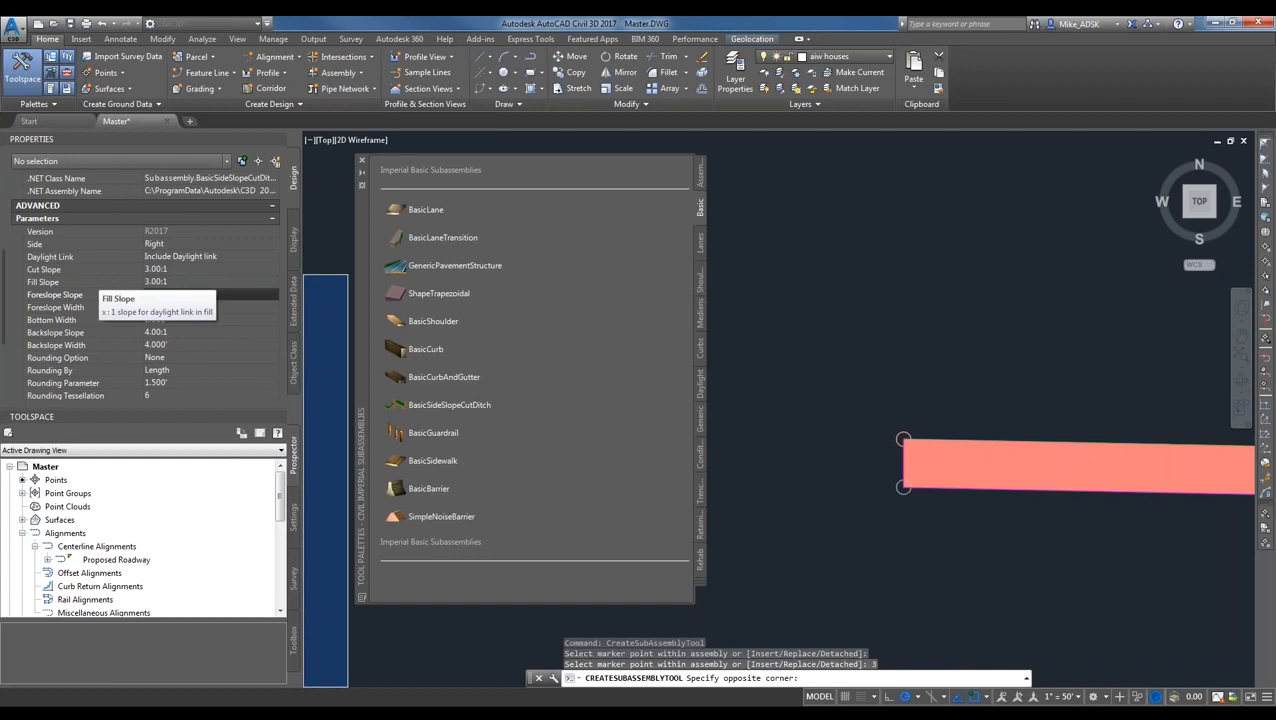
- Zero out the foreslope slope and width, the bottom width, and the backslope slope and width of the side slope subassembly
text(0)
key(Return)
text(0)
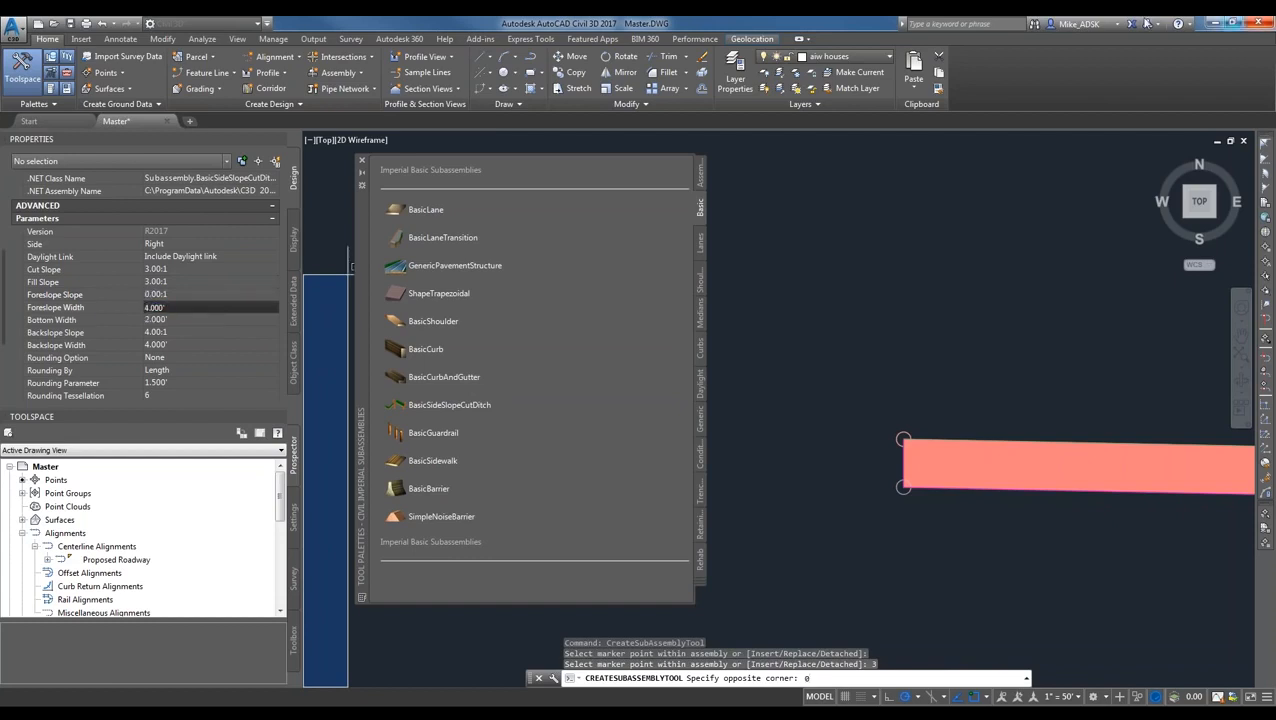
drag(140, 307, 125, 302)
text(0)
double_click(157, 319)
text(0)
double_click(157, 330)
text(0)
key(Return)
text(0)
key(Return)
click(256, 346)
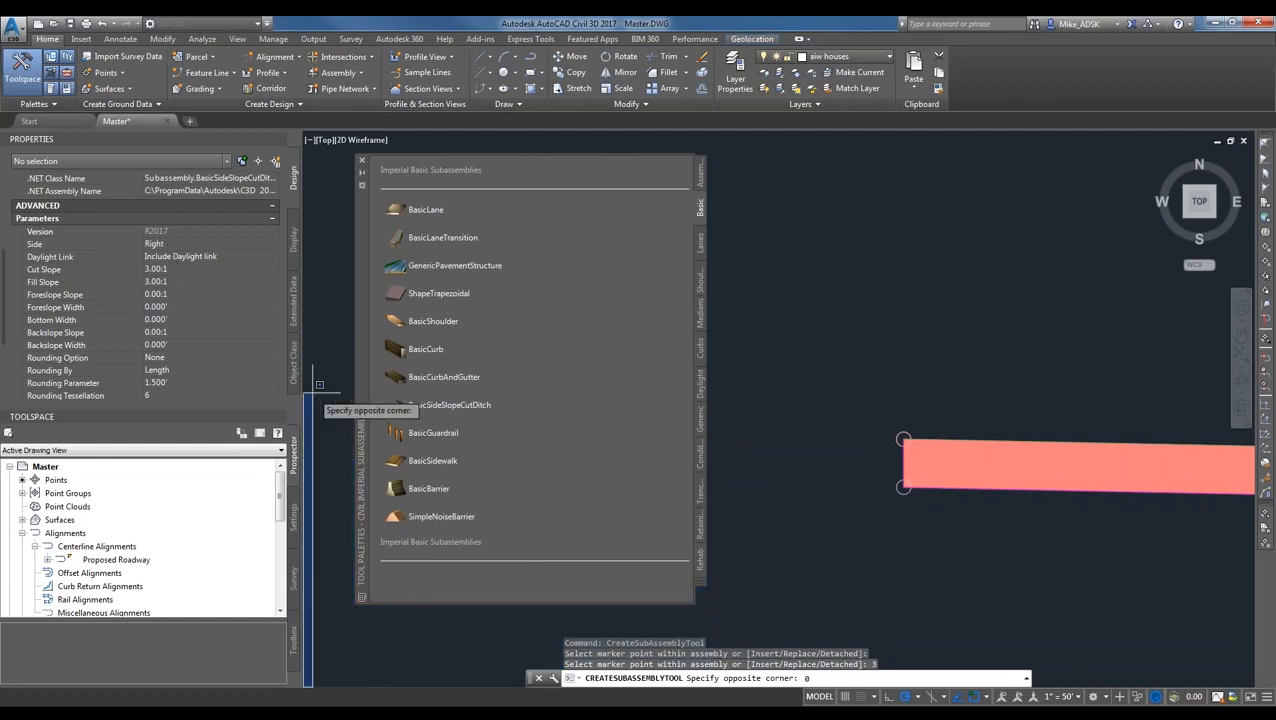
click(348, 507)
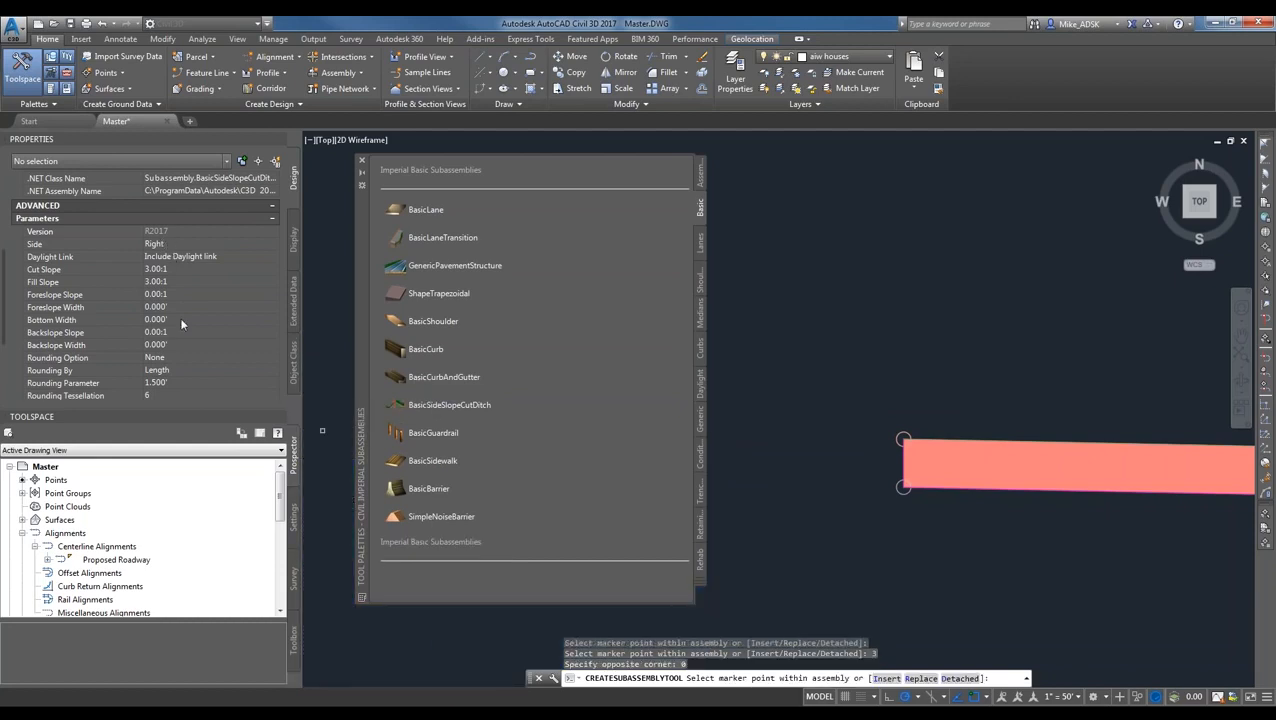
- Attach the side slope subassembly to the upper outer corner of the right sidewalk, and end the placement
scroll(715, 365, down, 5)
scroll(997, 421, up, 5)
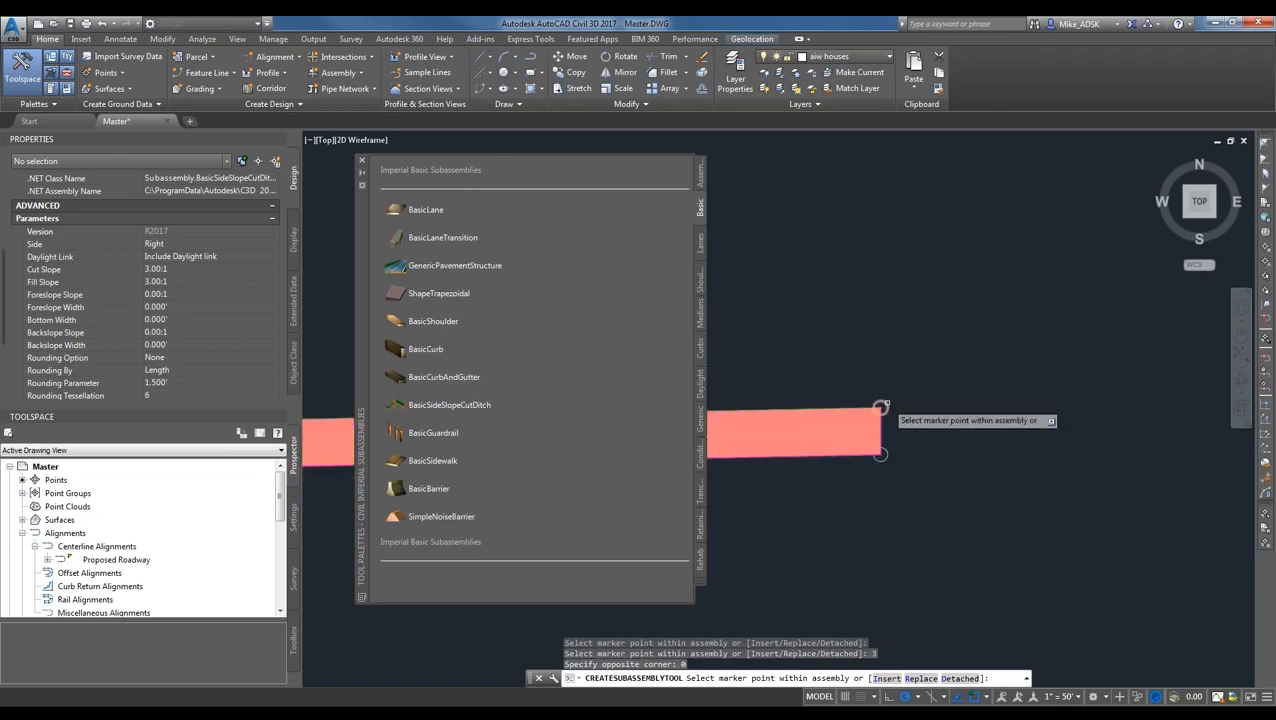
scroll(882, 410, down, 3)
key(Escape)
scroll(922, 439, up, 2)
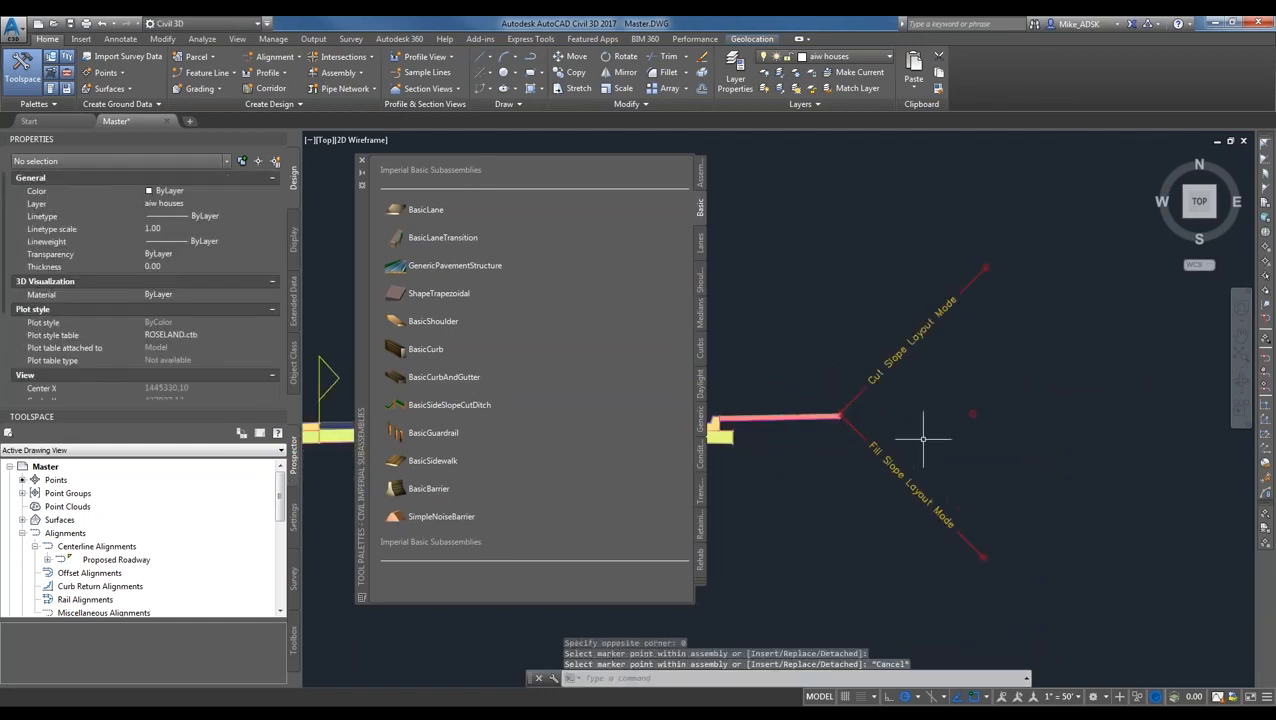
- Mirror the right side slope subassembly onto the upper outer corner of the left sidewalk
click(889, 515)
click(864, 400)
right_click(870, 417)
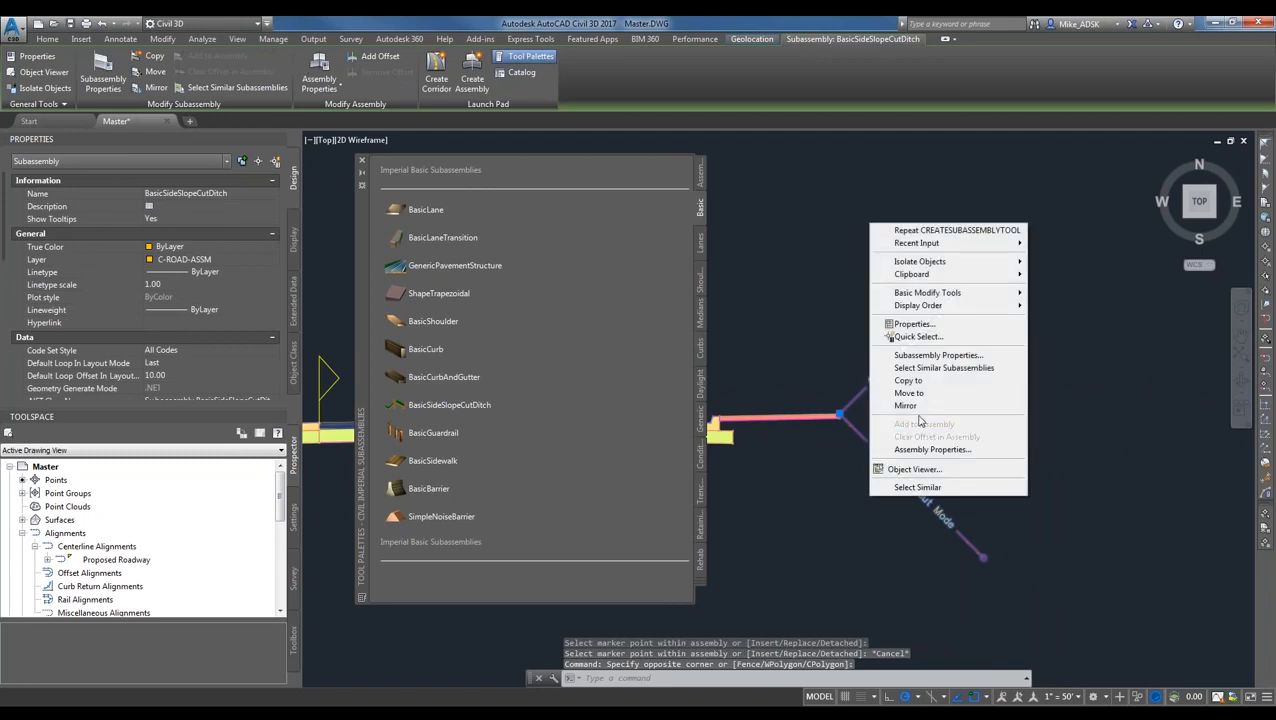
click(908, 405)
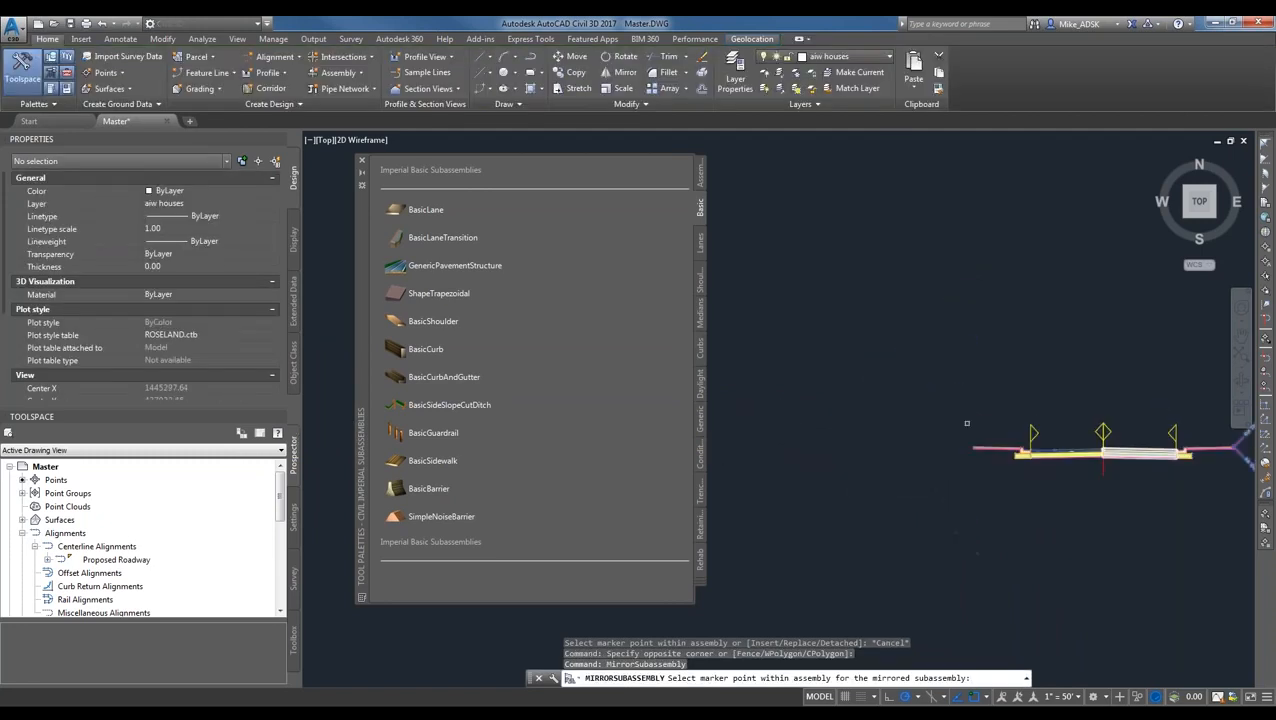
scroll(971, 438, up, 6)
click(991, 526)
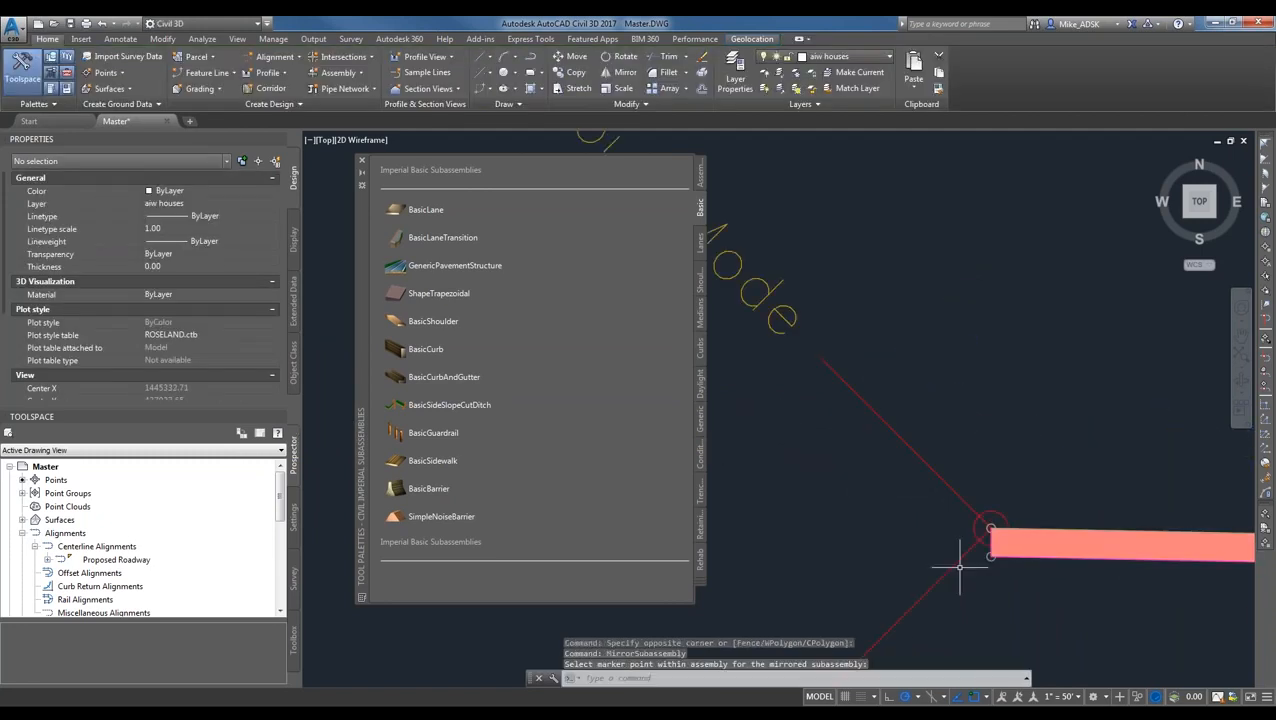
key(Escape)
key(Escape)
scroll(790, 445, down, 4)
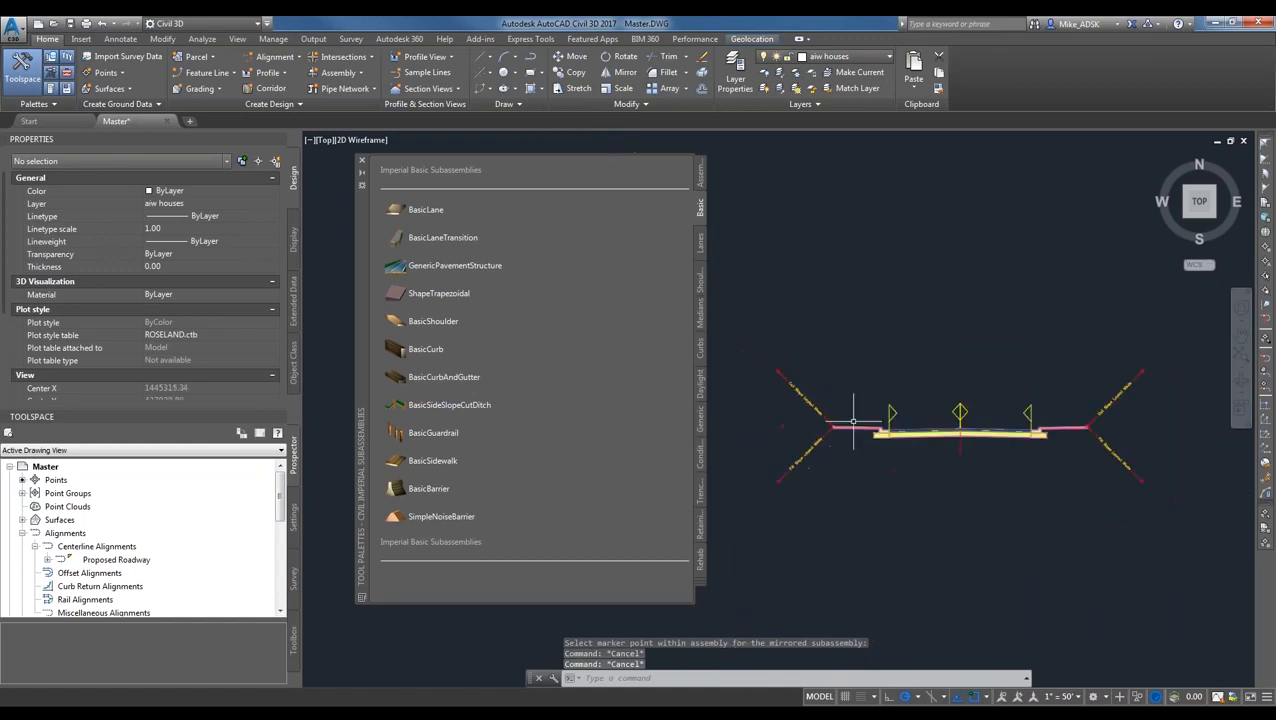
- Set the subassembly tool palette to auto-hide and review the assembly from one side slope to the other
click(362, 175)
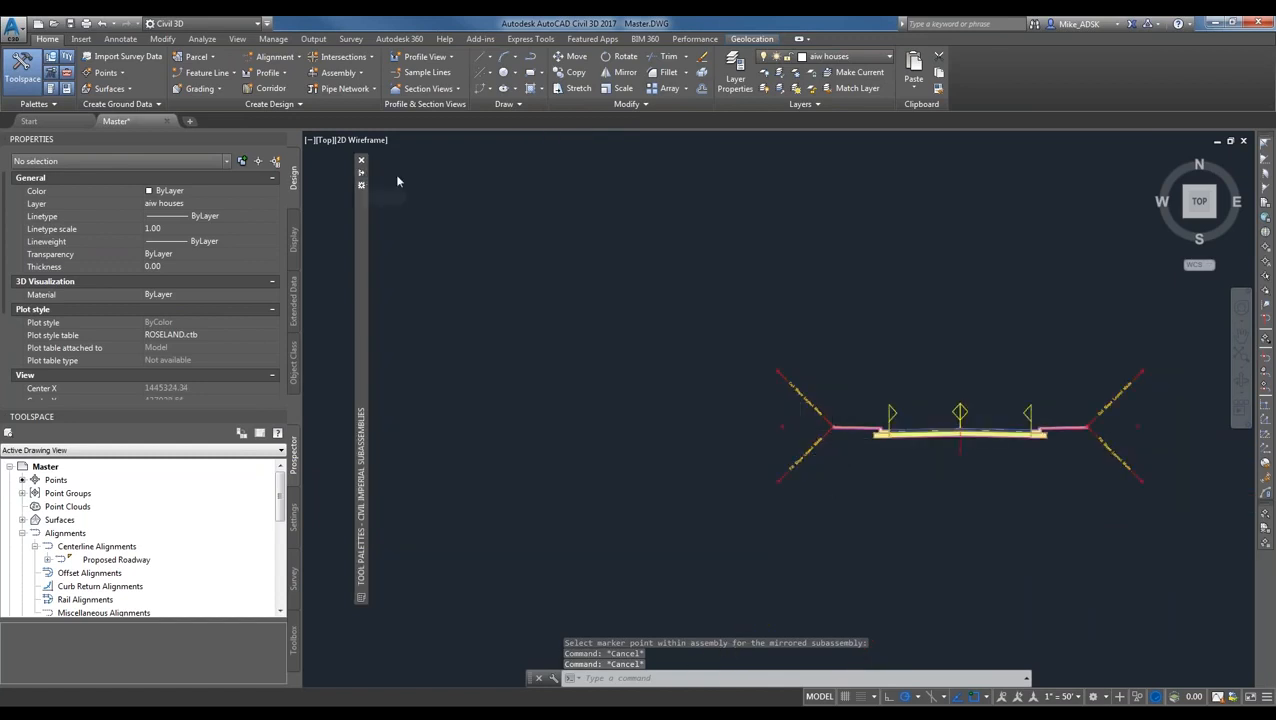
scroll(787, 380, up, 2)
mouse_move(787, 380)
middle_down()
mouse_move(777, 393)
mouse_move(802, 418)
middle_up()
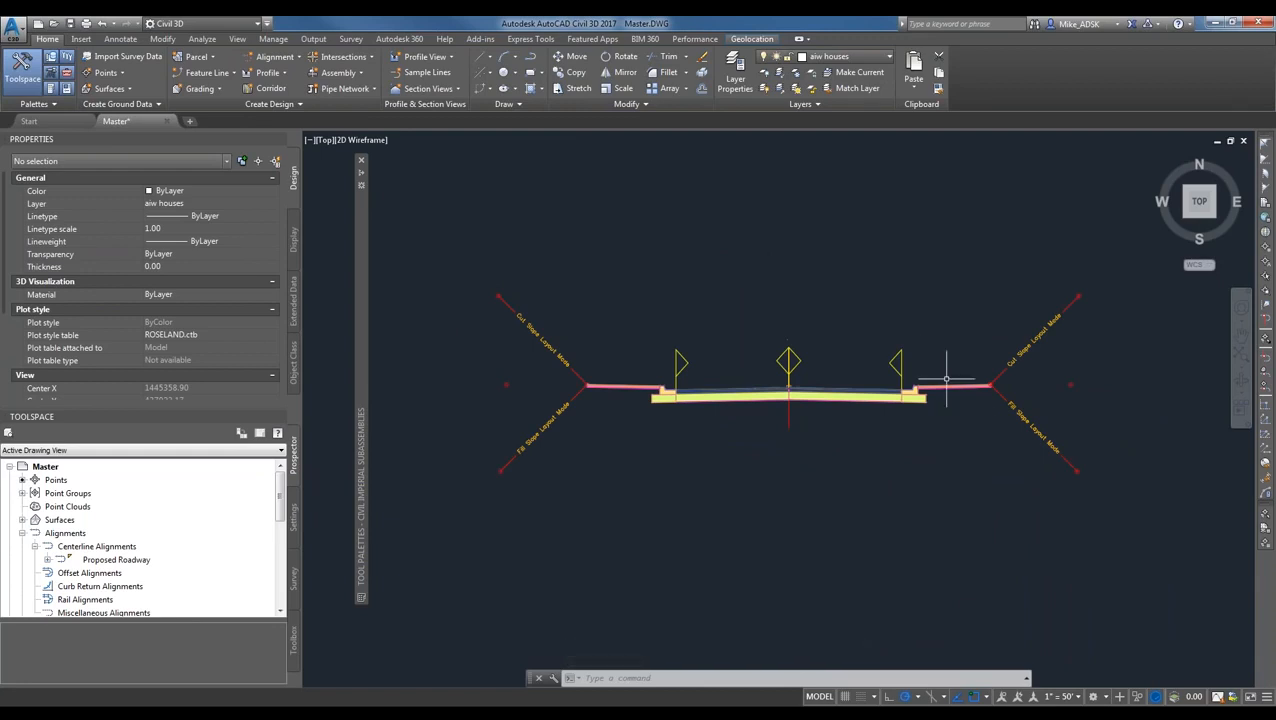
scroll(924, 358, down, 1)
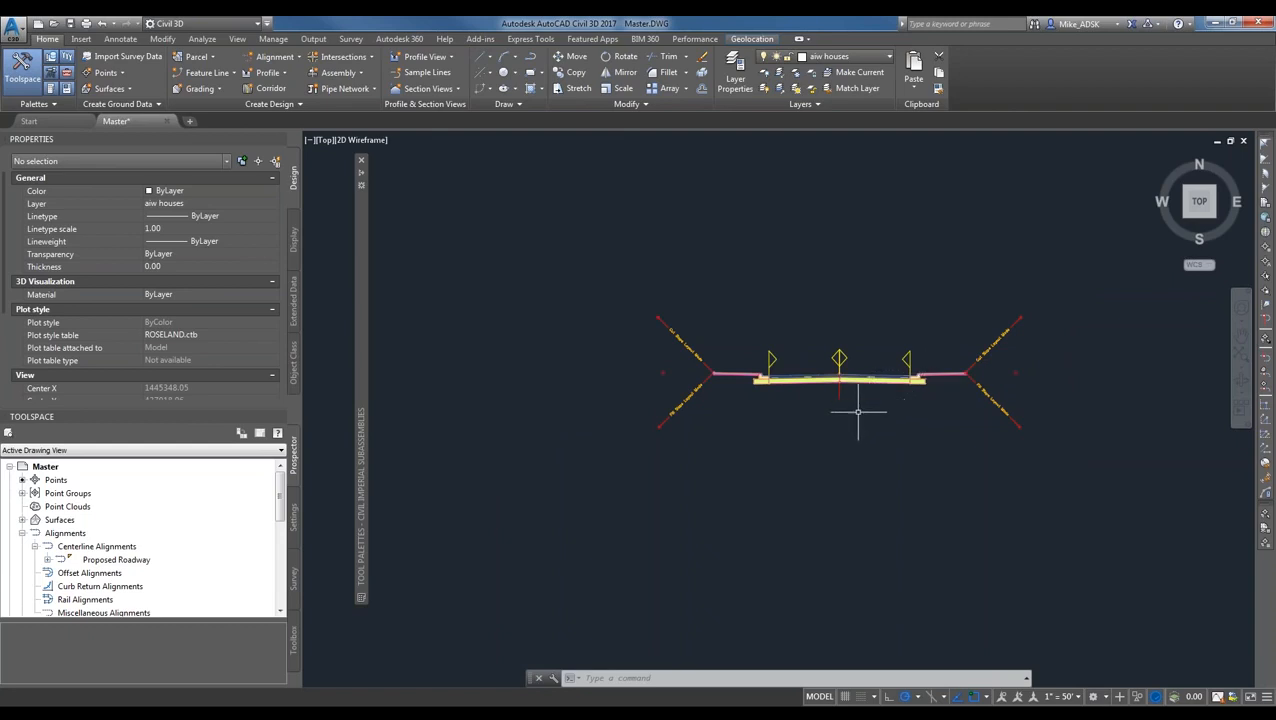
scroll(853, 402, down, 2)
scroll(853, 402, up, 2)
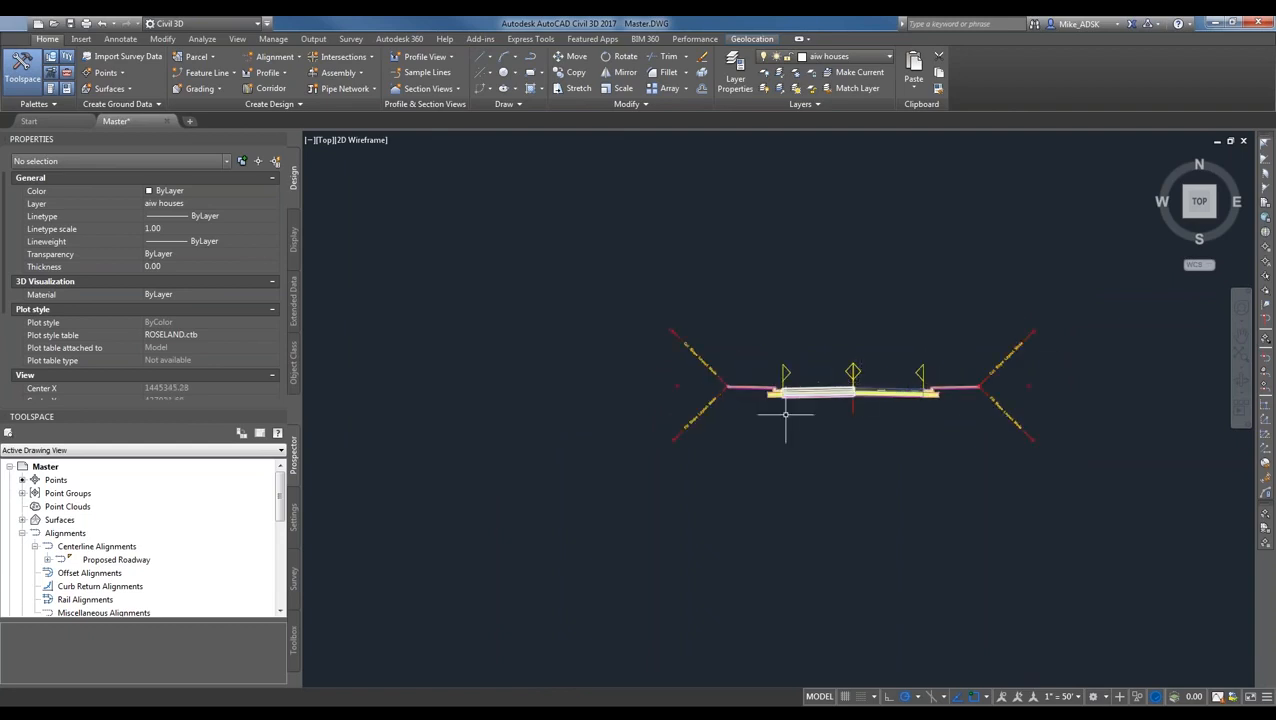
- Start a new corridor named Proposed Road, keeping the Basic corridor style
scroll(615, 392, down, 10)
scroll(607, 387, up, 2)
middle_drag(590, 390, 980, 357)
scroll(980, 357, down, 5)
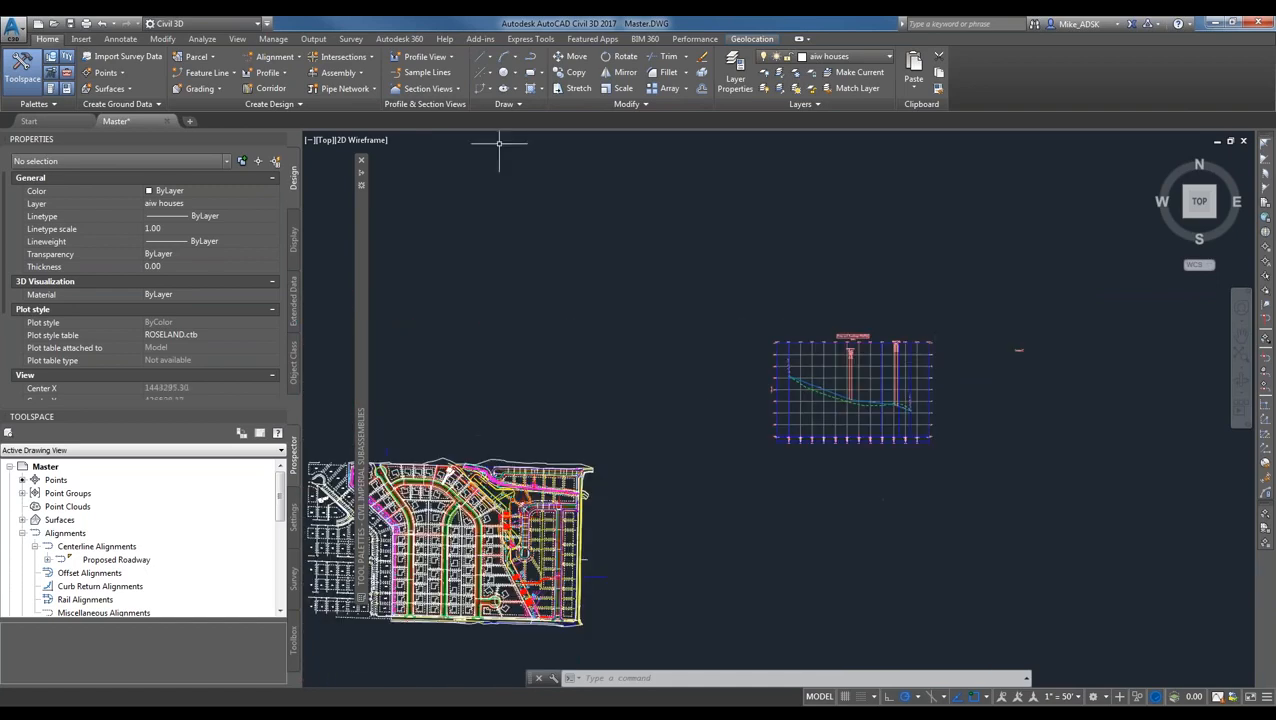
click(258, 91)
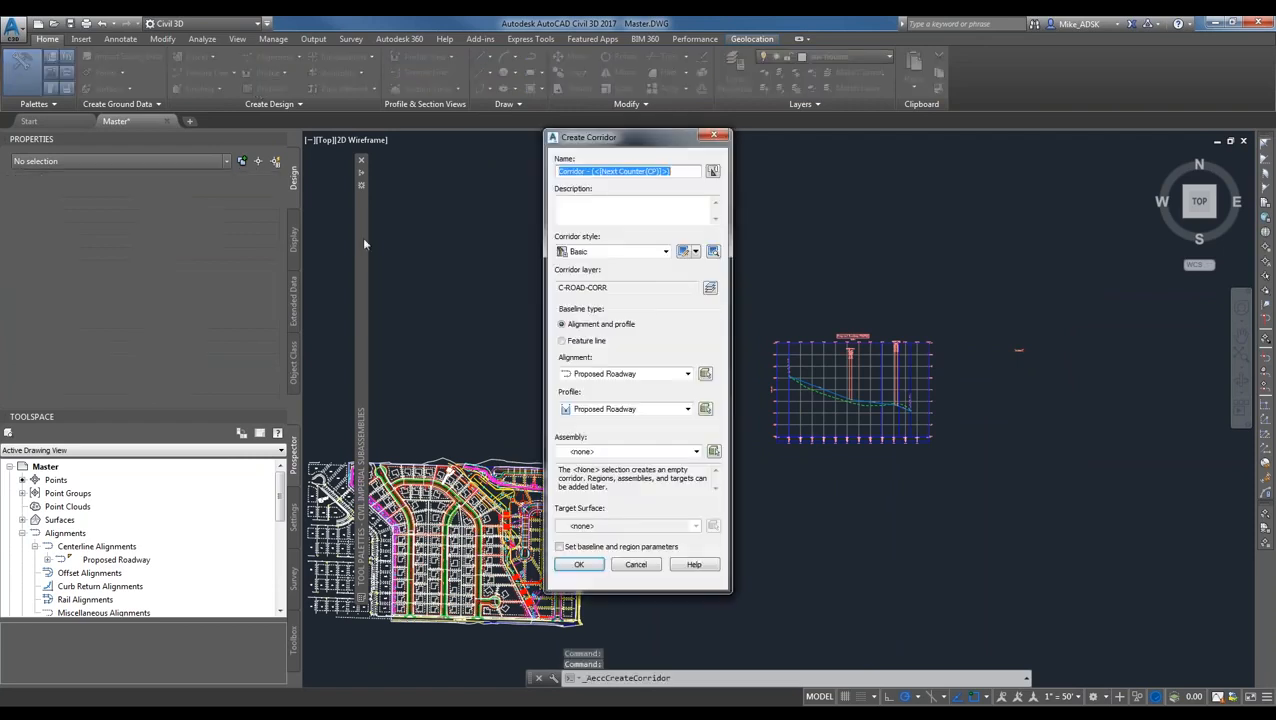
key(BackSpace)
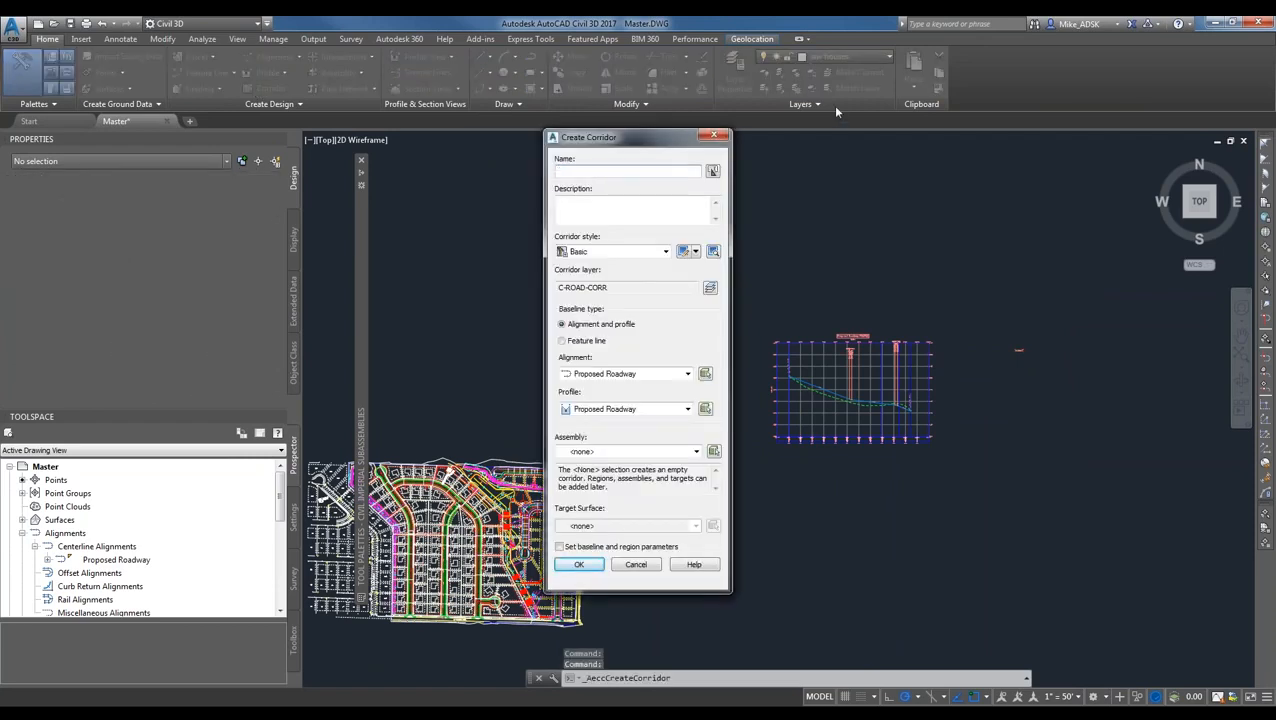
text(Proposed Road)
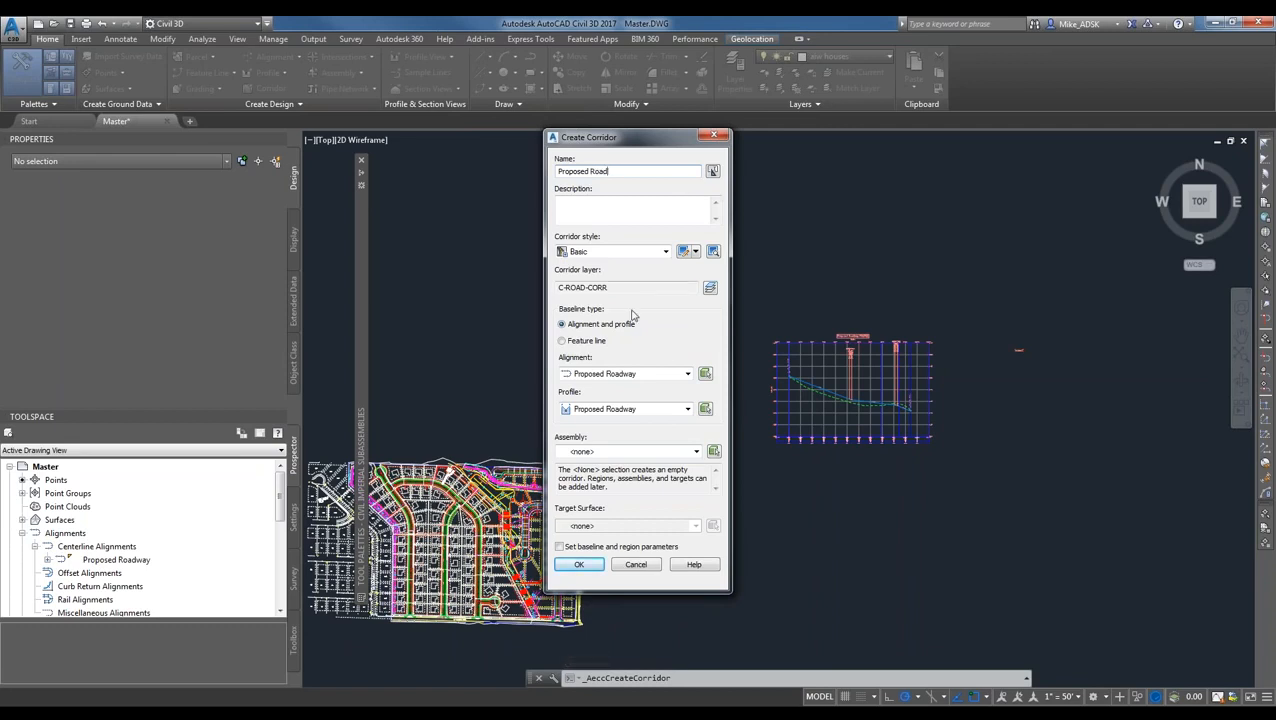
click(620, 200)
click(646, 251)
click(644, 251)
click(623, 251)
click(623, 253)
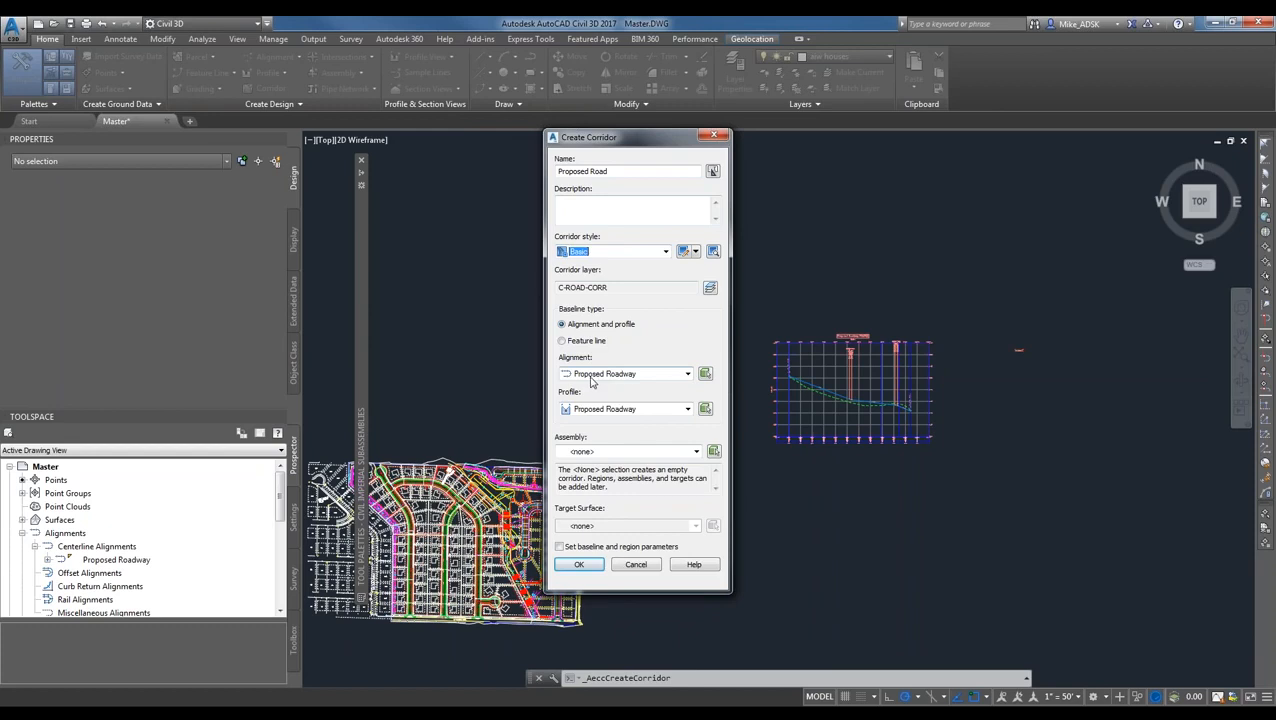
- Use the Proposed Roadway alignment and profile as the corridor's baseline, and assign the Typical Cross Section assembly
click(636, 376)
click(652, 370)
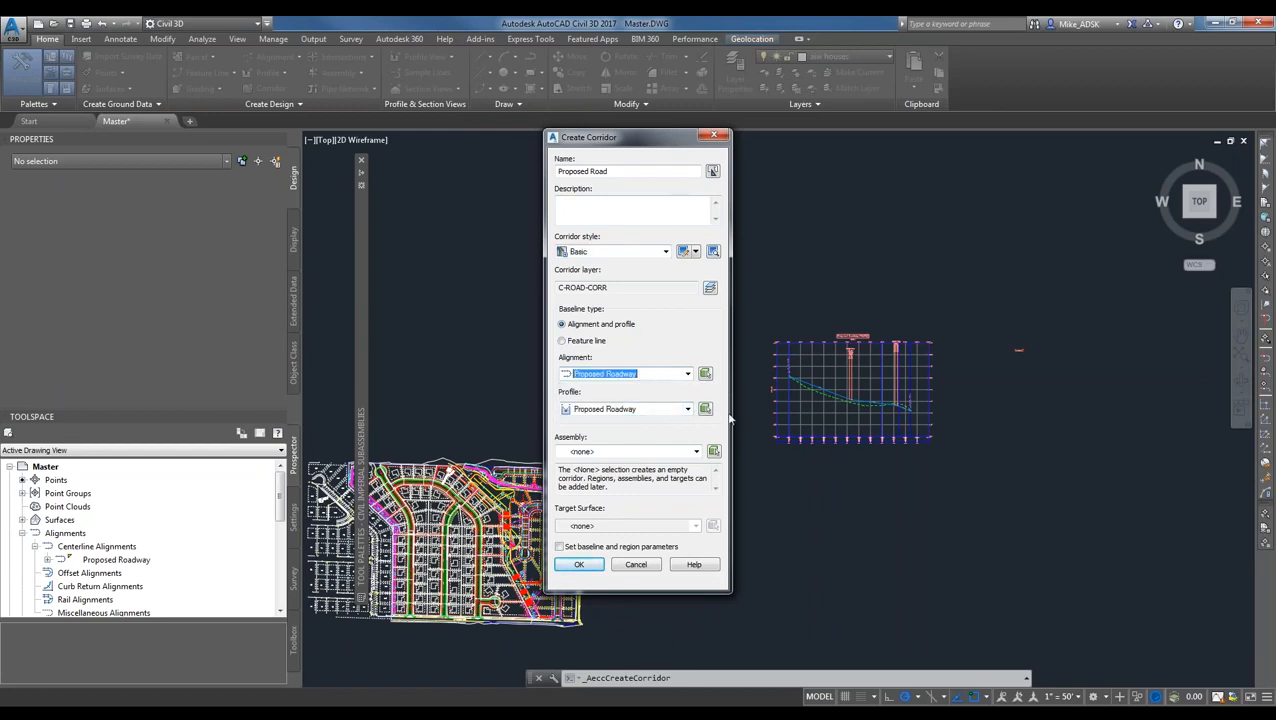
click(610, 409)
click(627, 412)
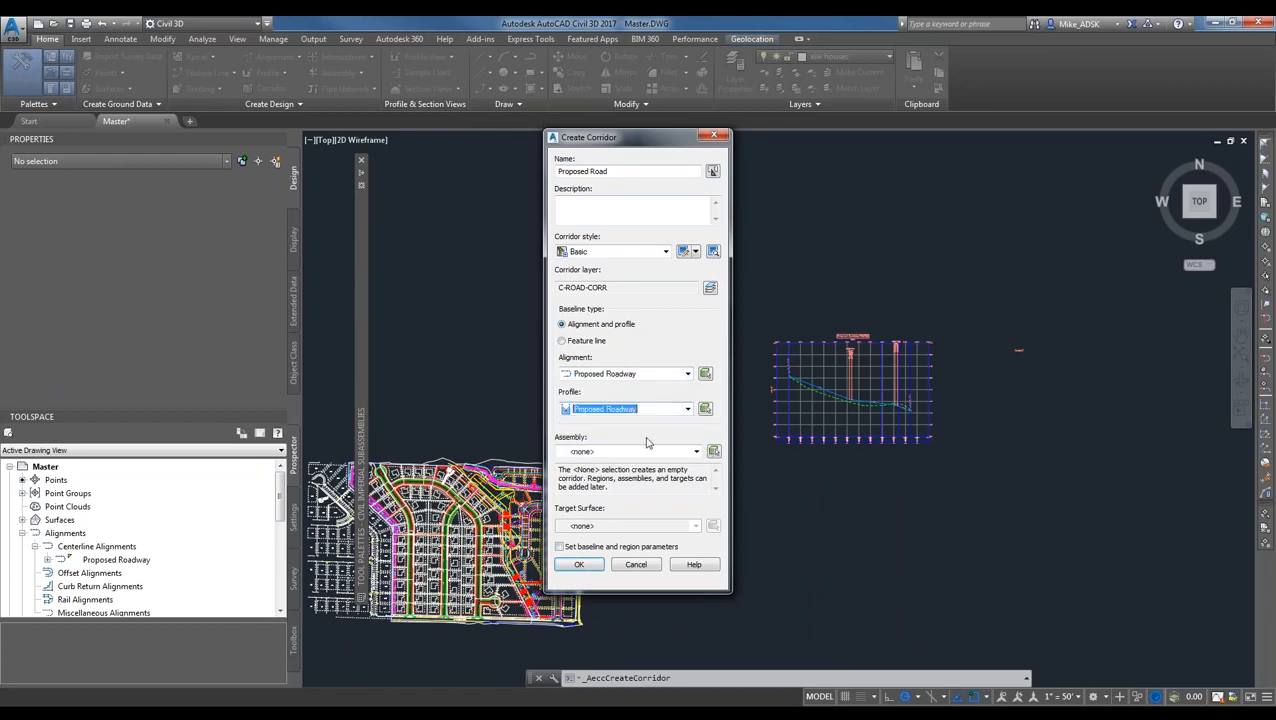
click(598, 453)
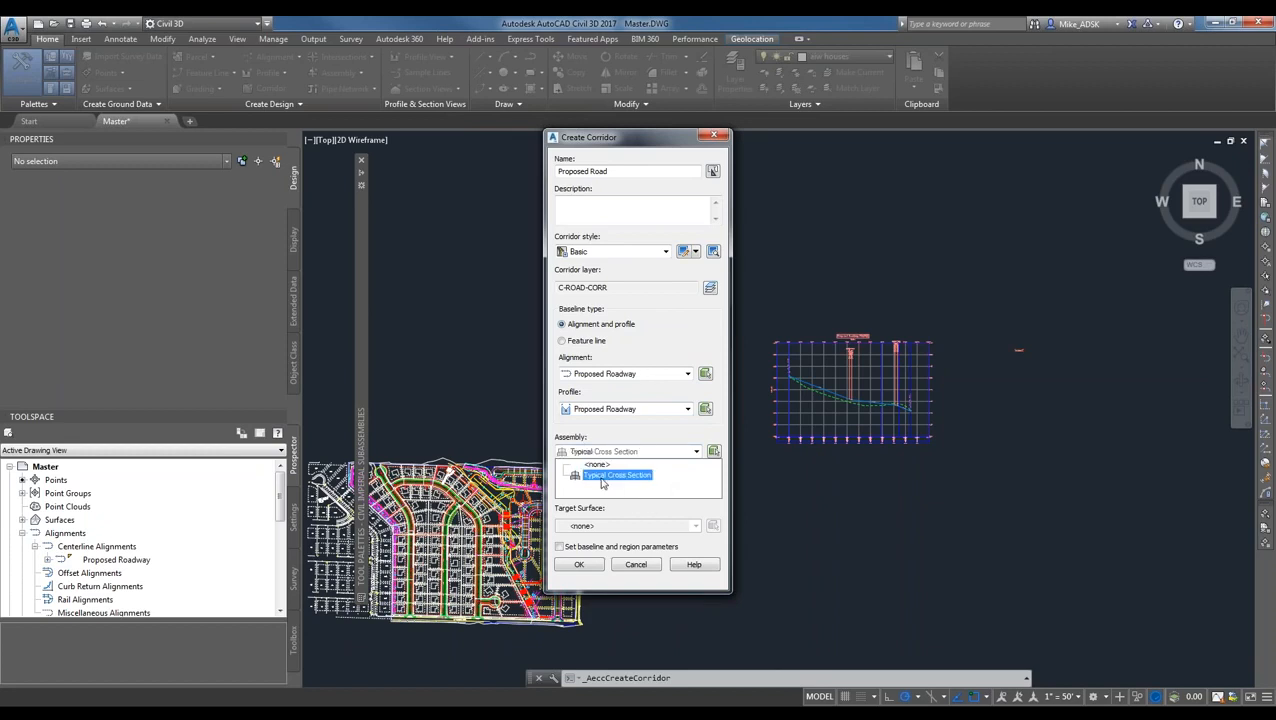
click(611, 476)
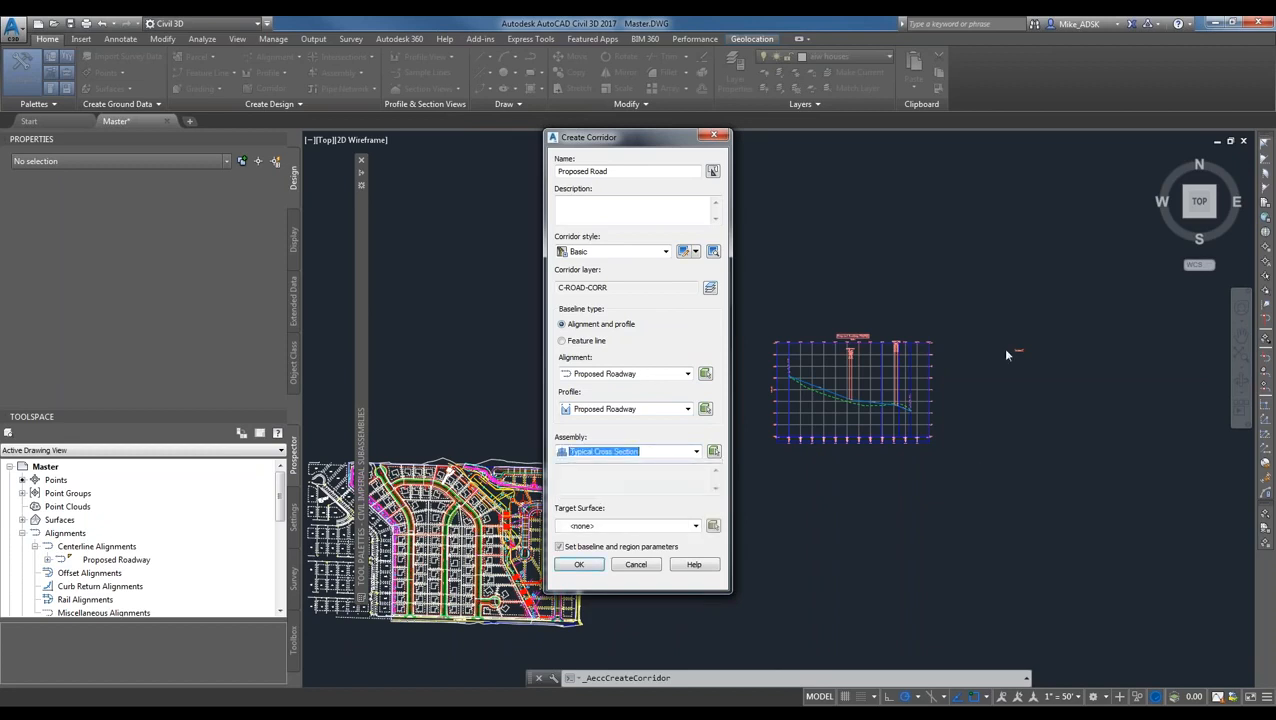
- Set the target surface to EG and create the corridor with the baseline and region parameters option turned off
click(612, 527)
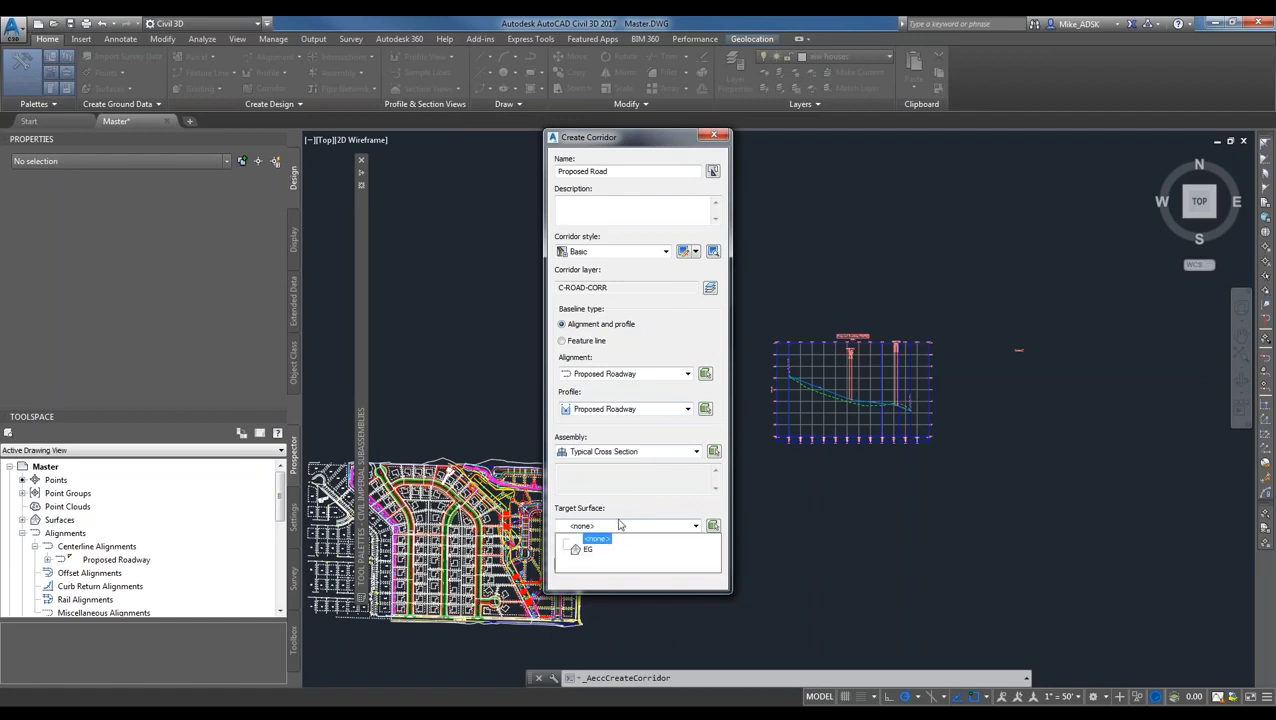
click(618, 527)
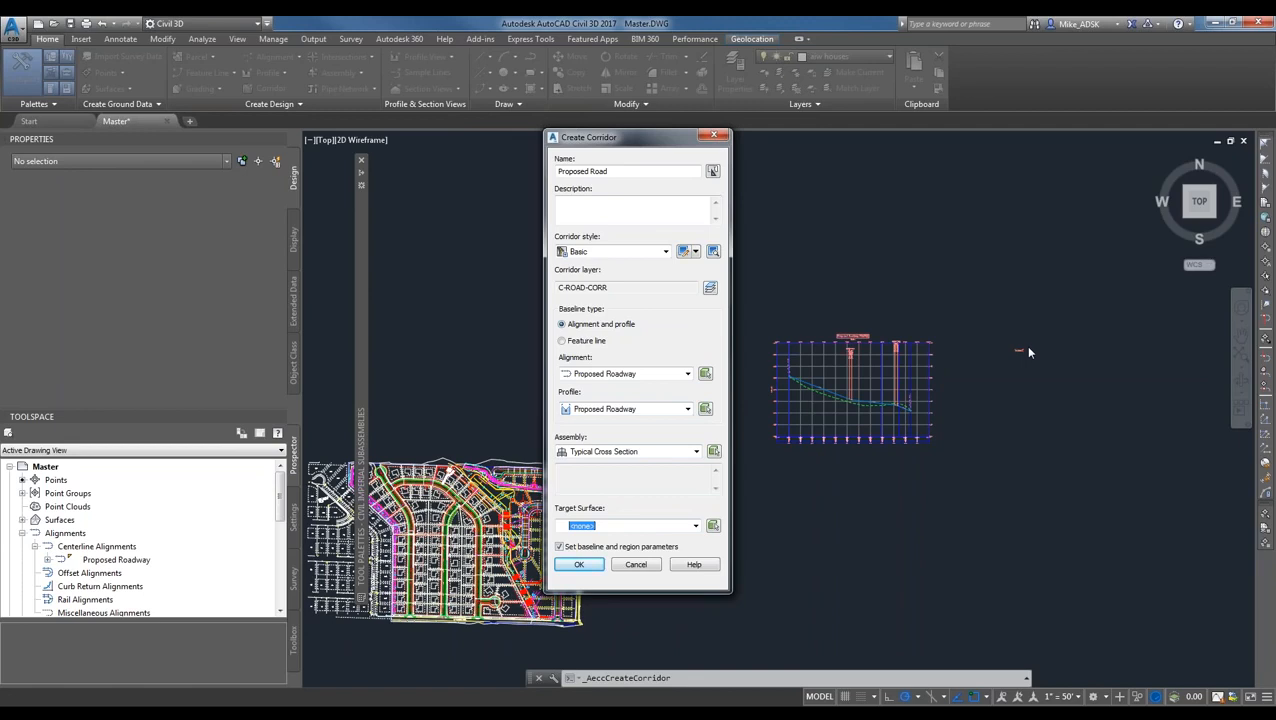
click(664, 526)
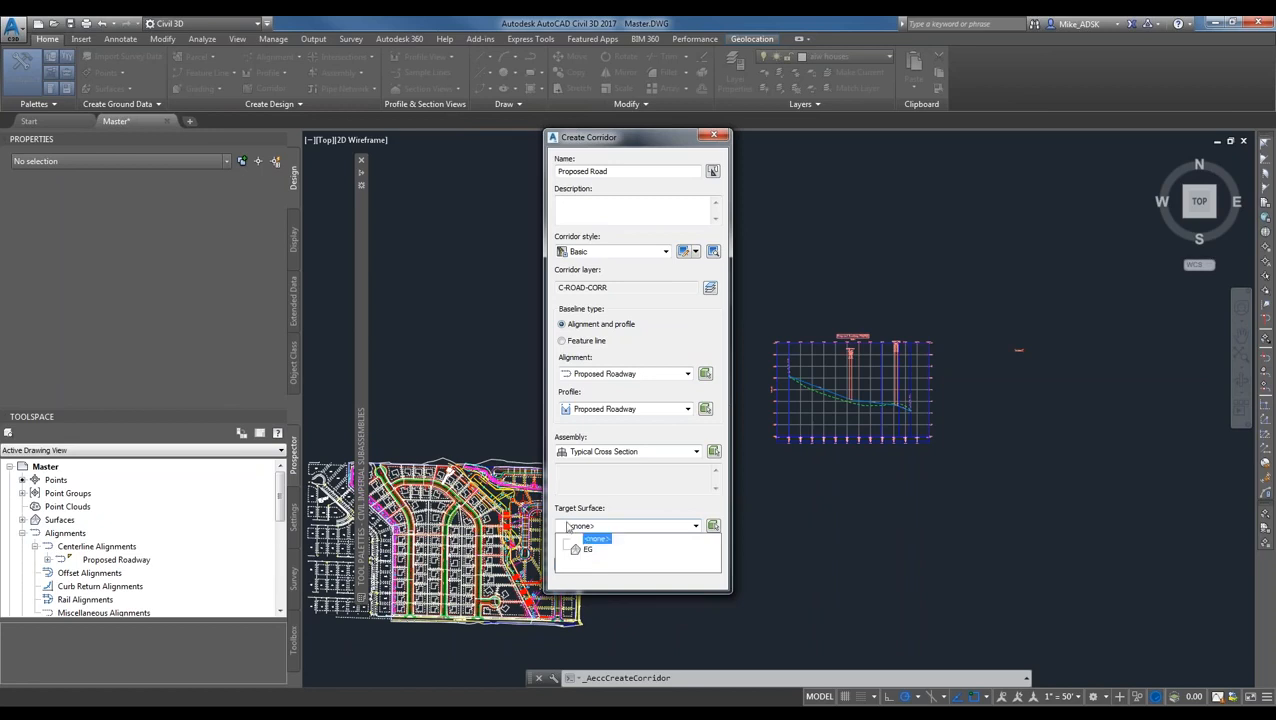
click(588, 549)
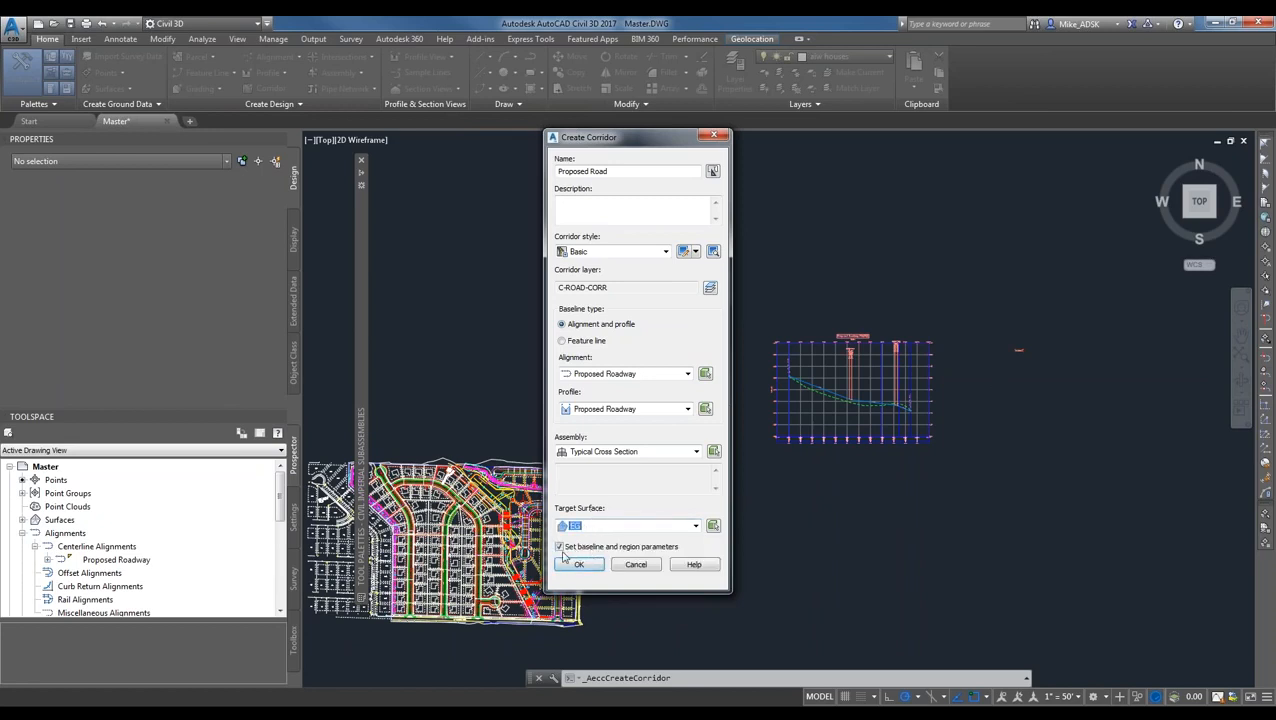
click(560, 547)
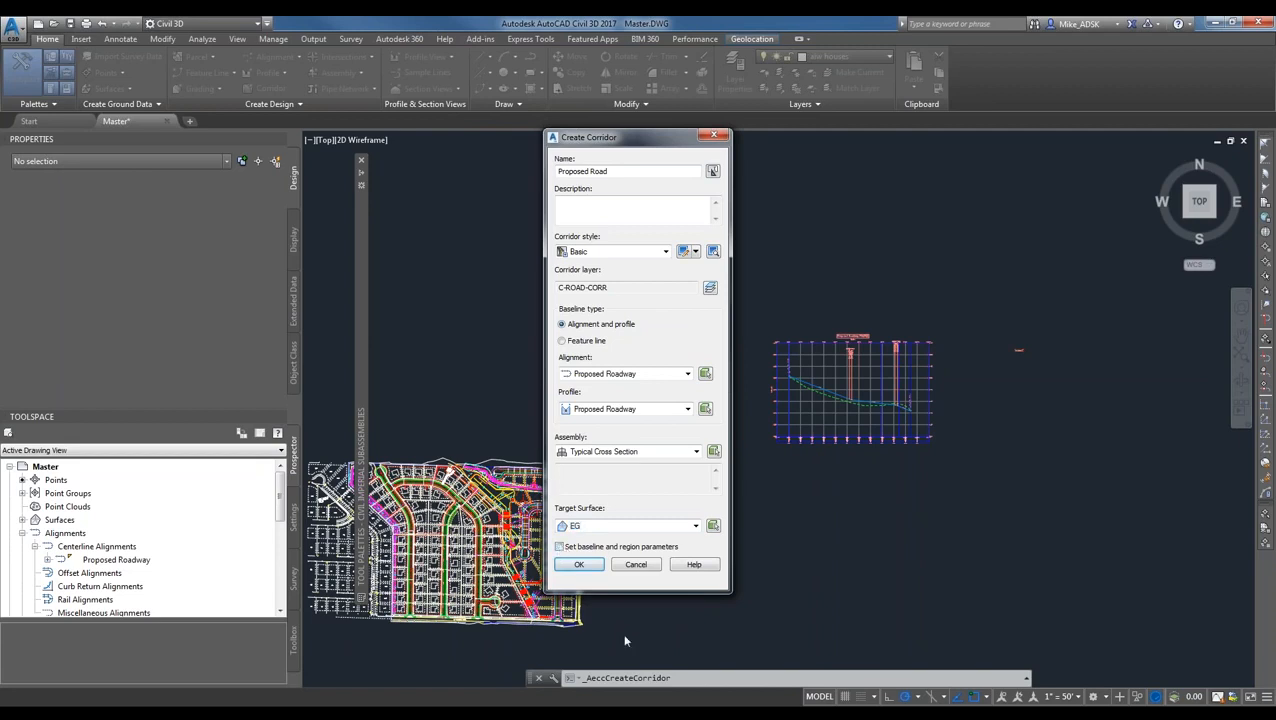
click(588, 567)
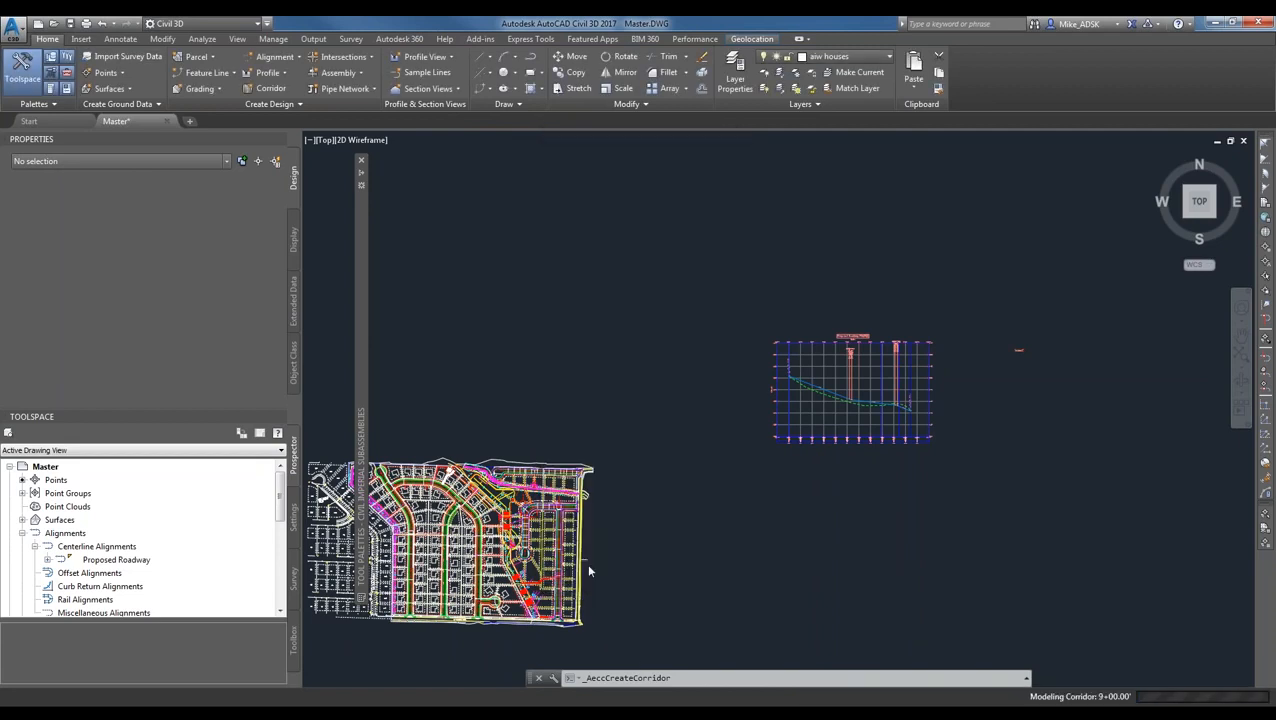
- Examine the new corridor in plan view along the proposed roadway, from the curved end down the straight stretch
middle_drag(434, 544, 523, 513)
scroll(523, 513, up, 2)
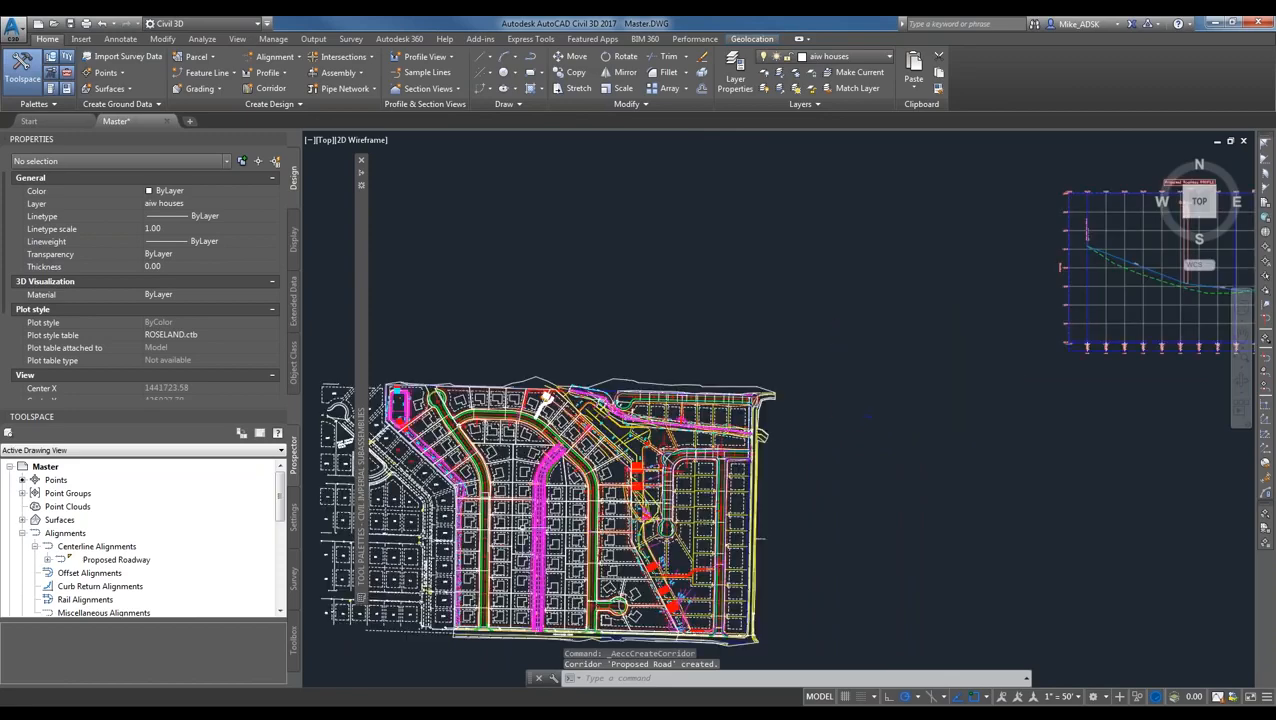
scroll(550, 512, up, 2)
scroll(504, 540, up, 2)
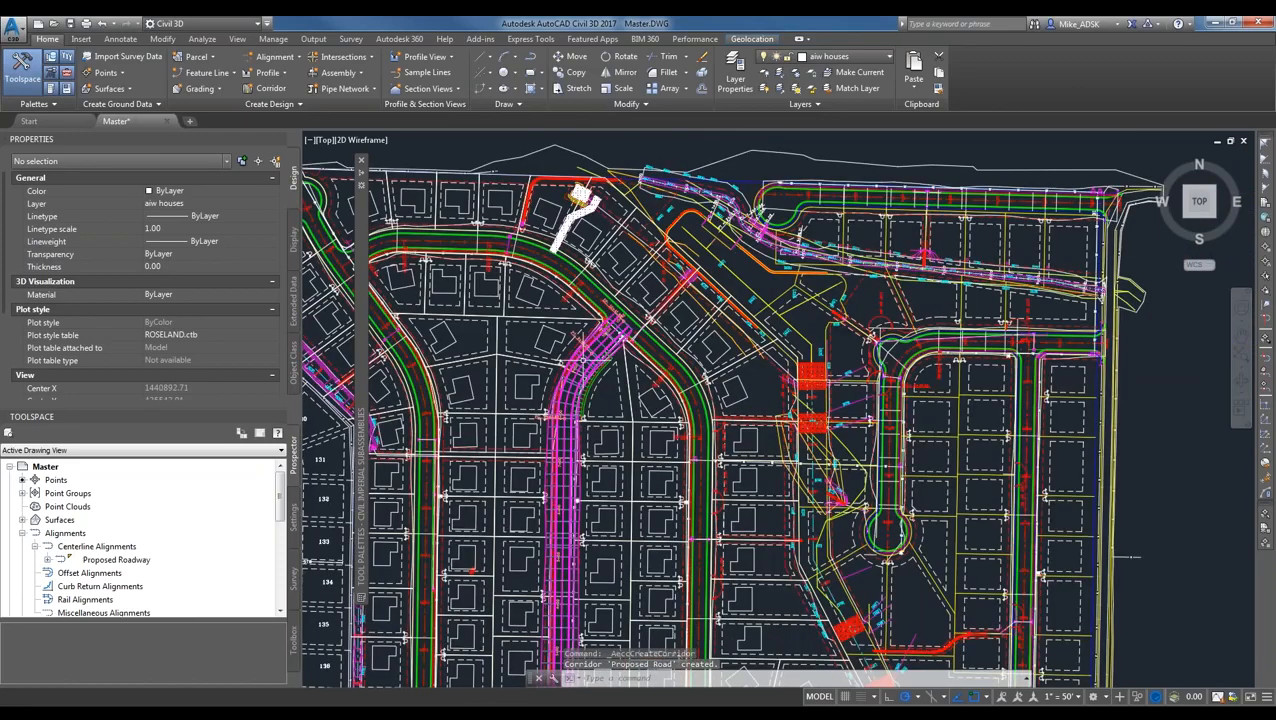
scroll(660, 325, up, 5)
scroll(660, 325, down, 5)
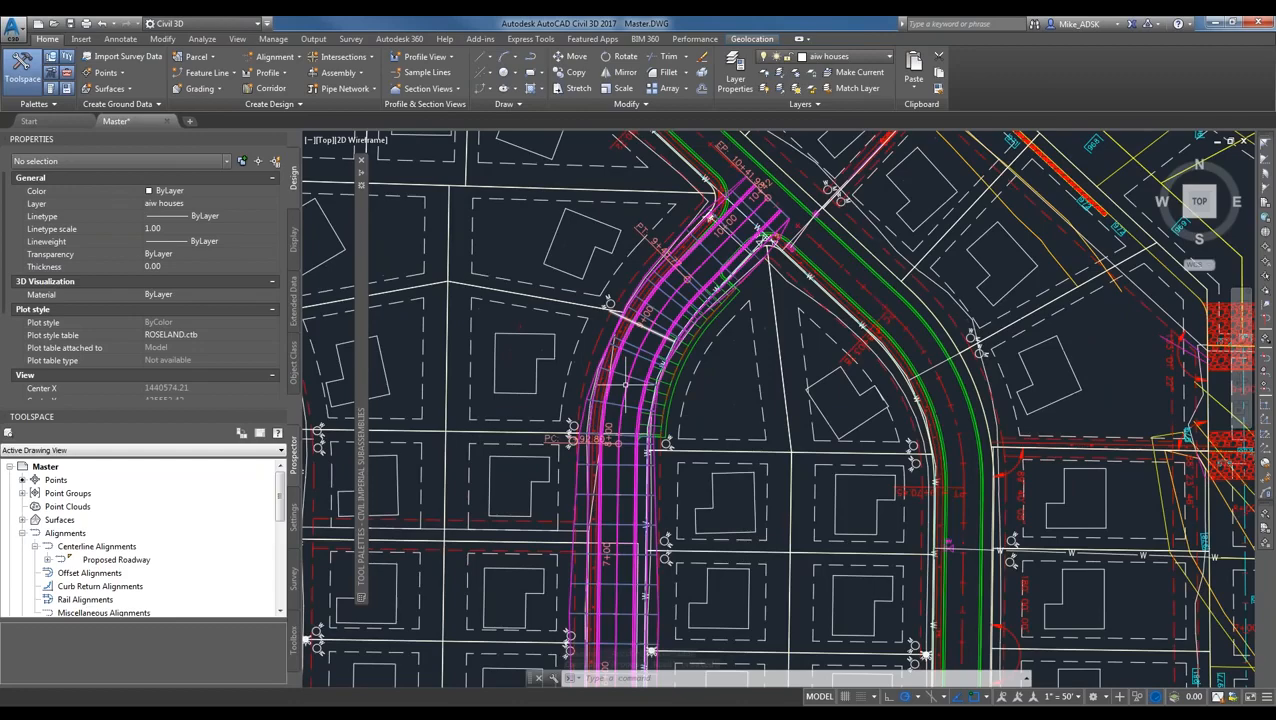
scroll(667, 453, up, 2)
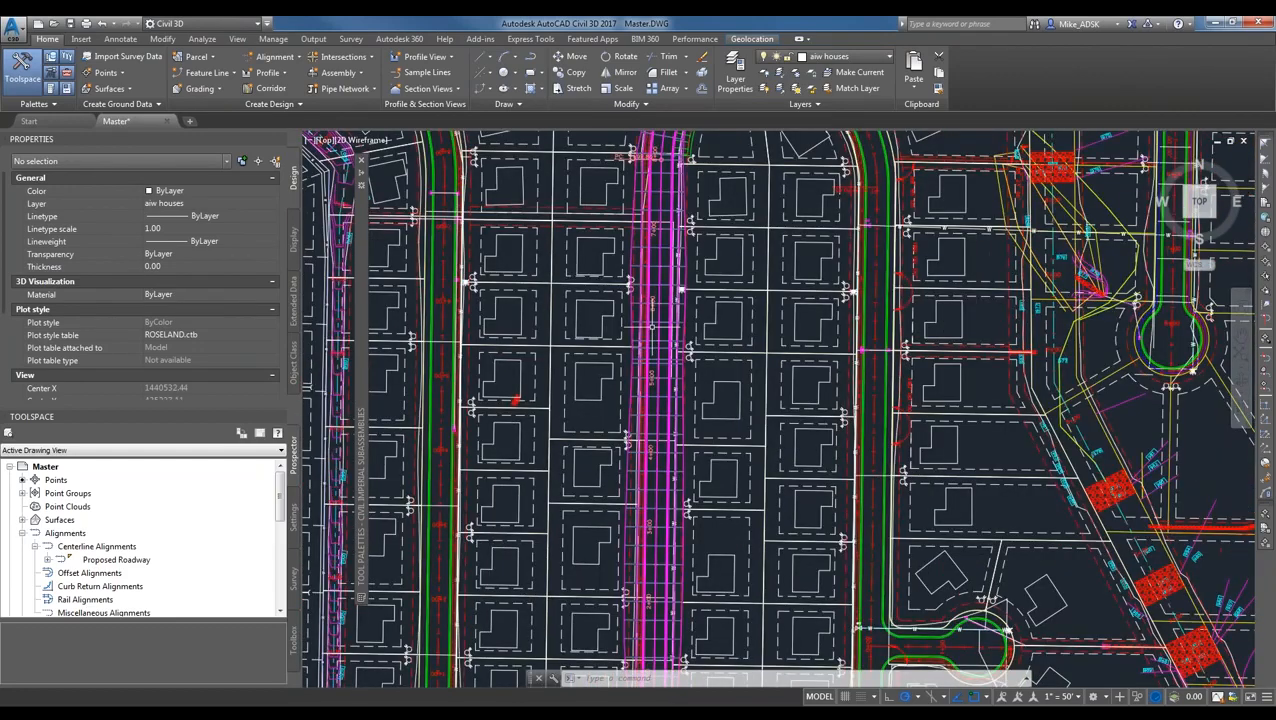
scroll(703, 608, up, 3)
- Open the Proposed Road corridor in the Object Viewer and inspect its 3D shape from several angles
click(703, 608)
scroll(685, 360, down, 5)
mouse_move(702, 234)
middle_down()
mouse_move(707, 202)
mouse_move(651, 353)
middle_up()
scroll(651, 353, up, 3)
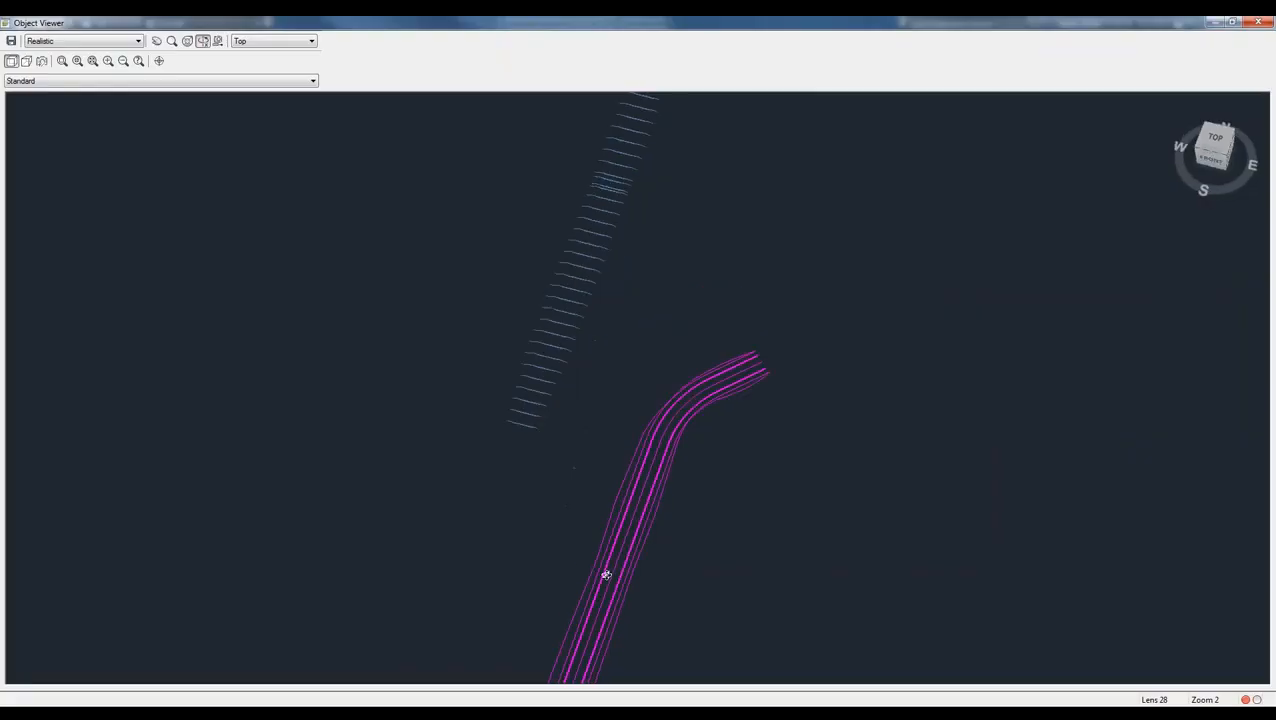
scroll(584, 291, down, 3)
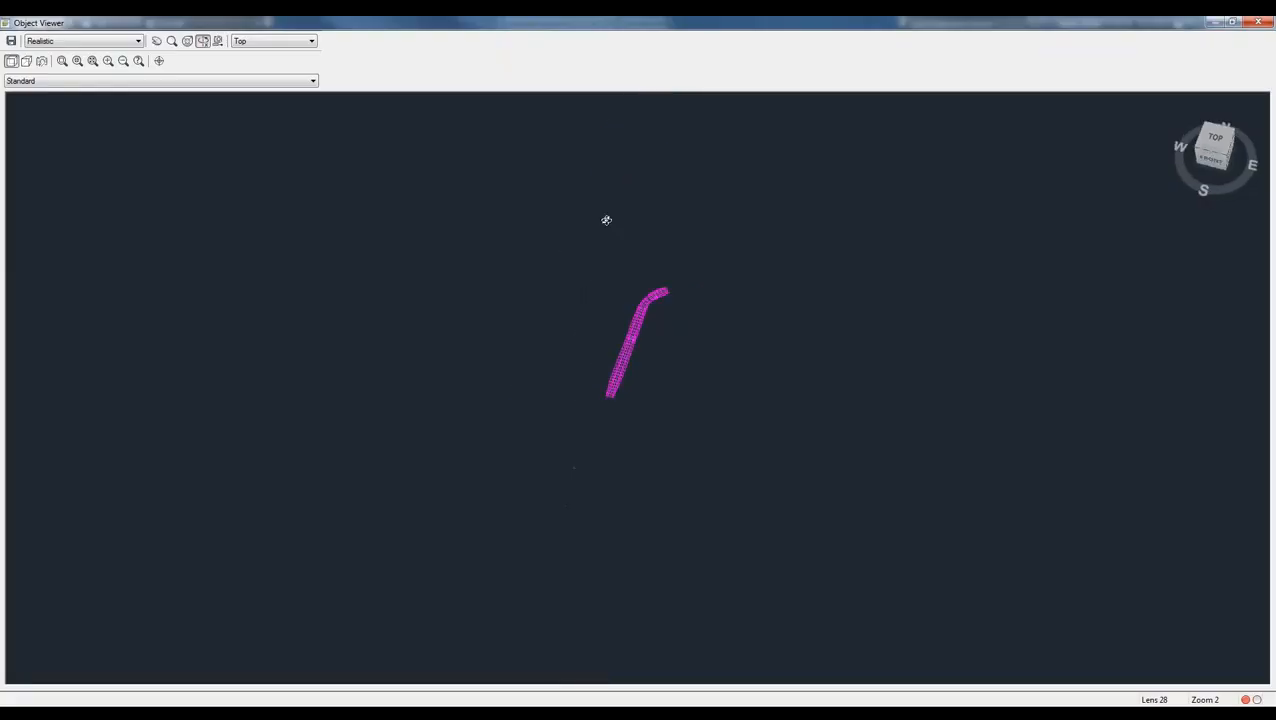
scroll(615, 222, up, 2)
drag(615, 222, 595, 292)
scroll(620, 357, up, 2)
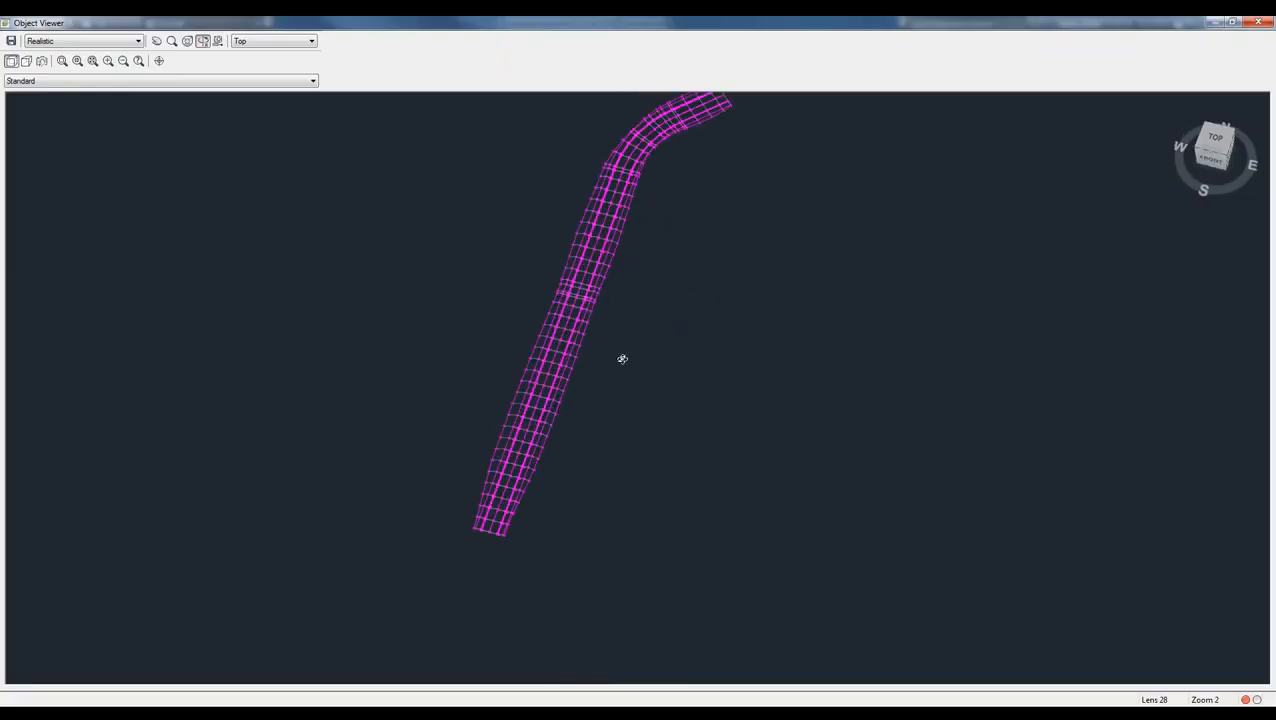
drag(581, 228, 645, 268)
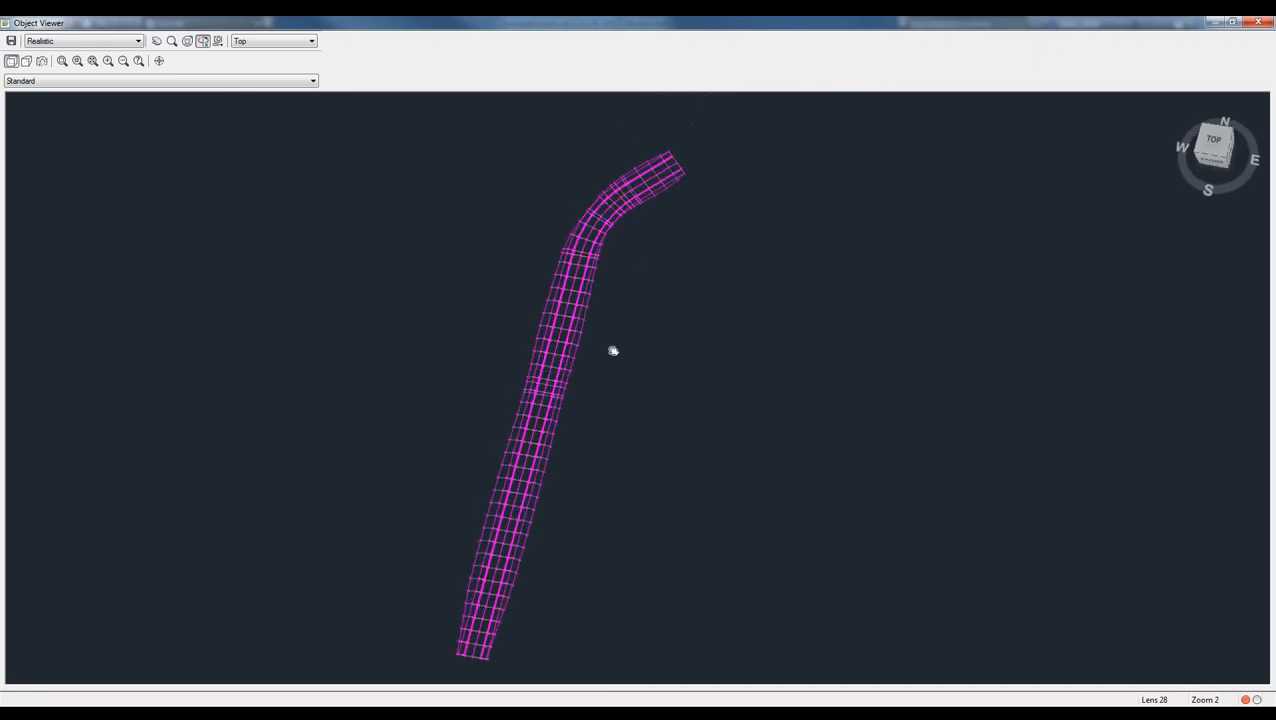
drag(510, 526, 437, 323)
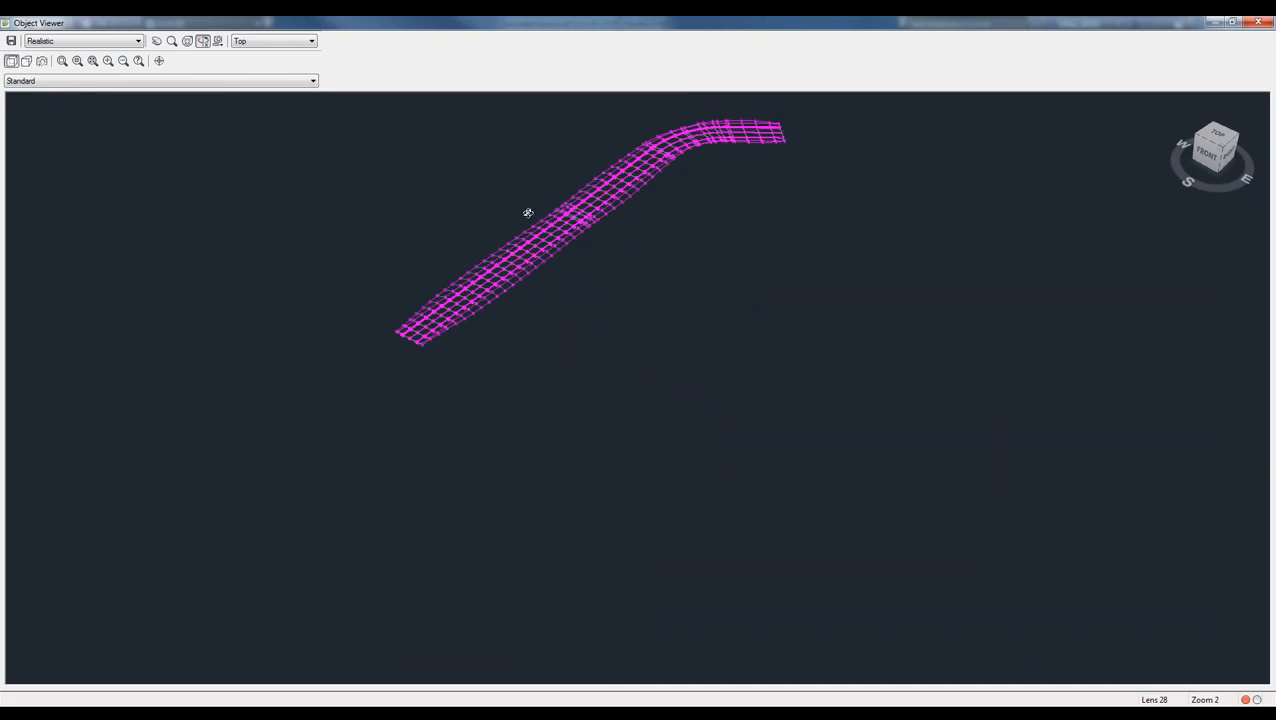
drag(436, 376, 384, 533)
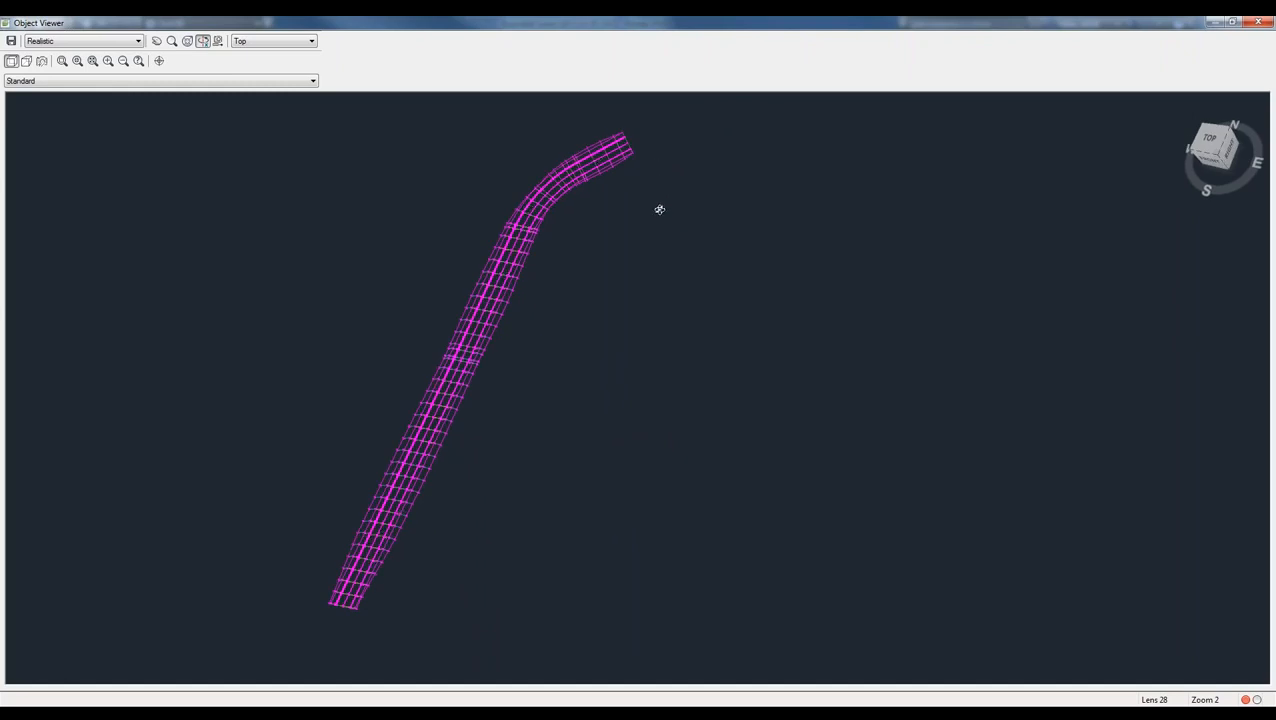
- Leave the Object Viewer and open the corridor surfaces settings of the Proposed Road corridor
click(1259, 24)
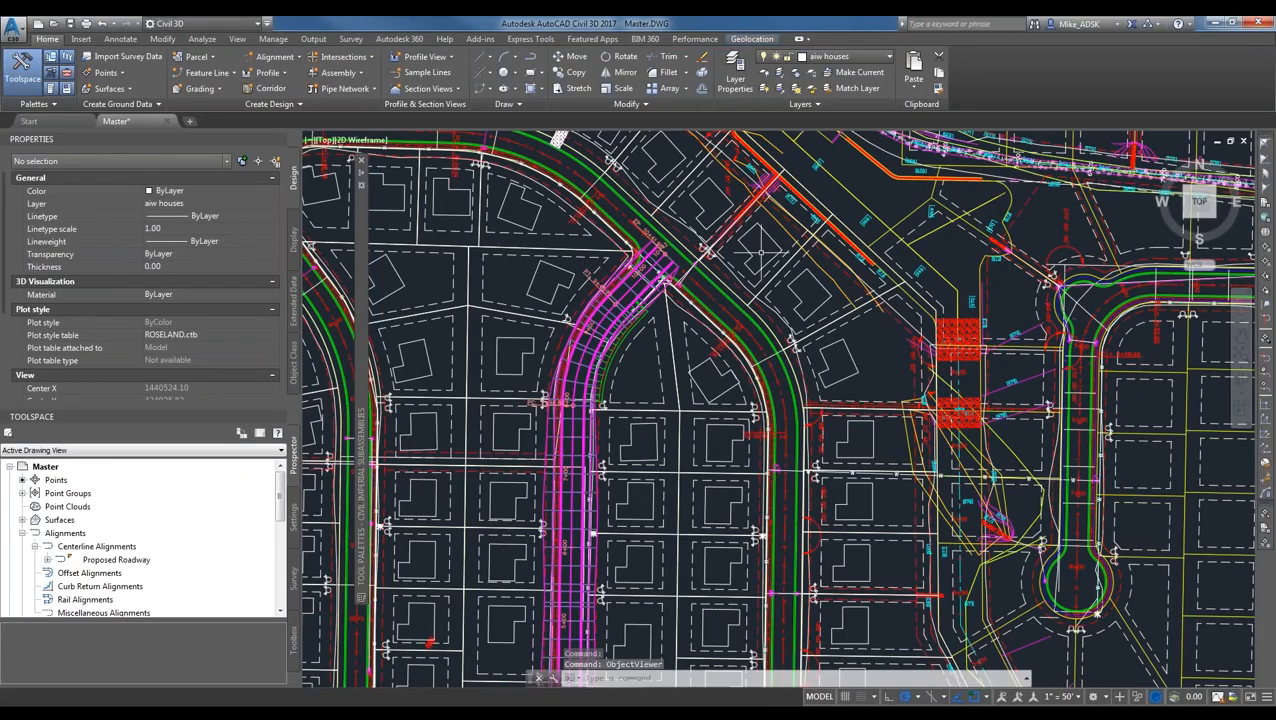
scroll(632, 283, up, 2)
scroll(632, 283, up, 3)
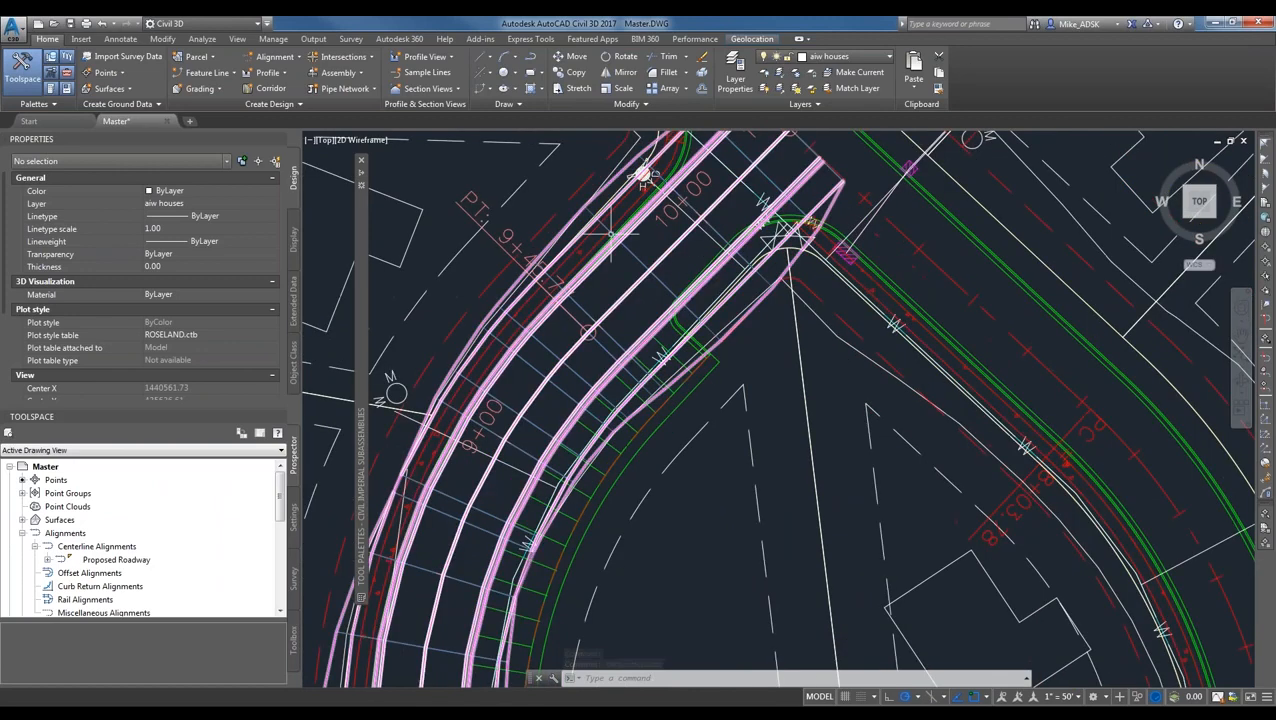
click(618, 335)
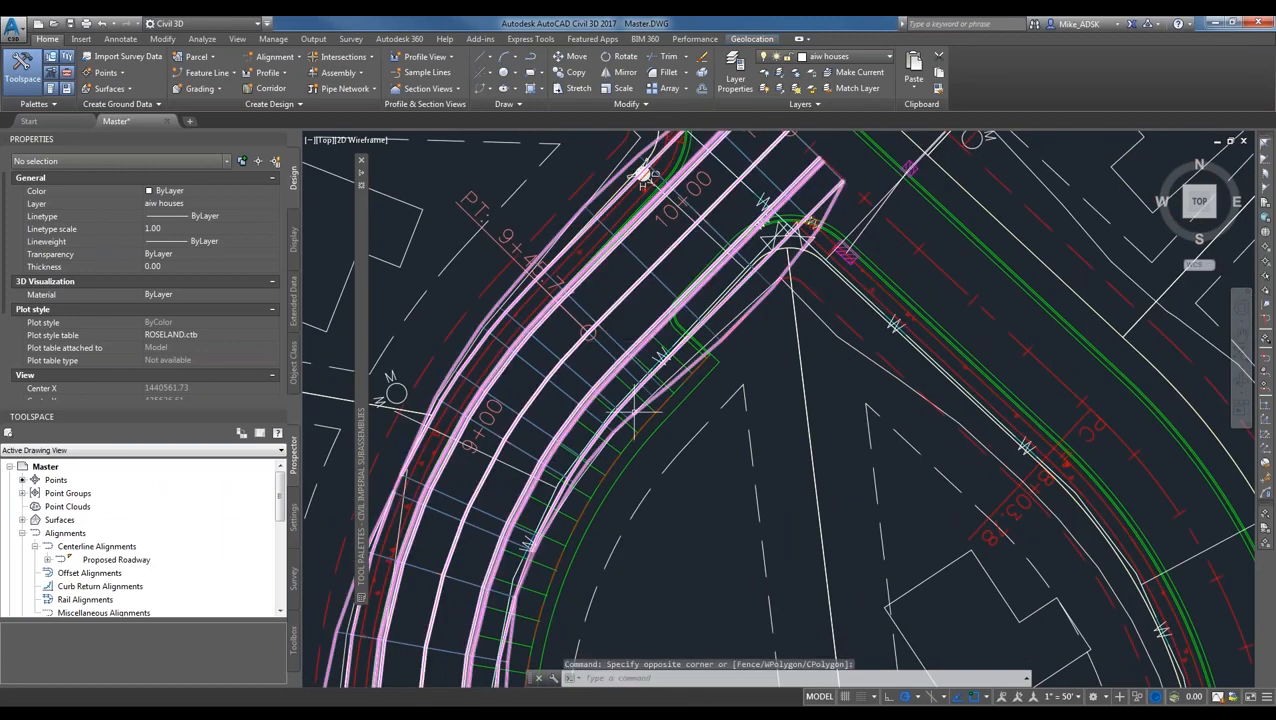
scroll(633, 411, down, 2)
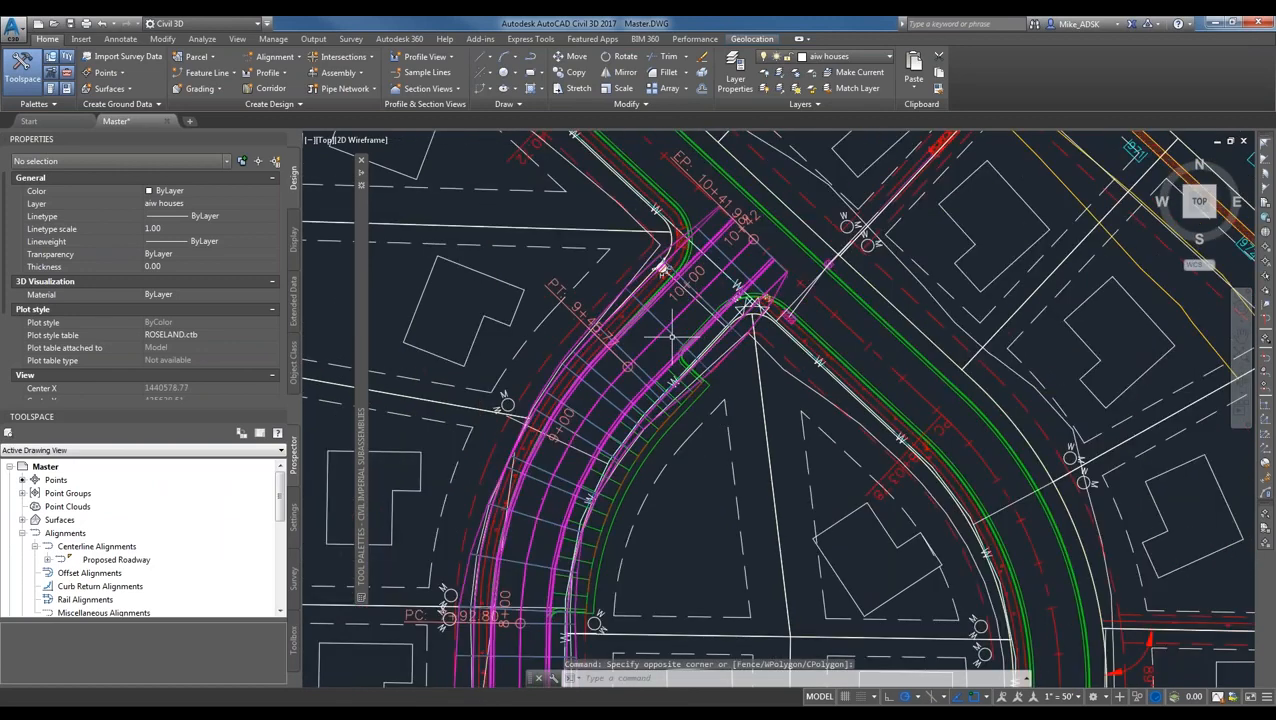
click(675, 335)
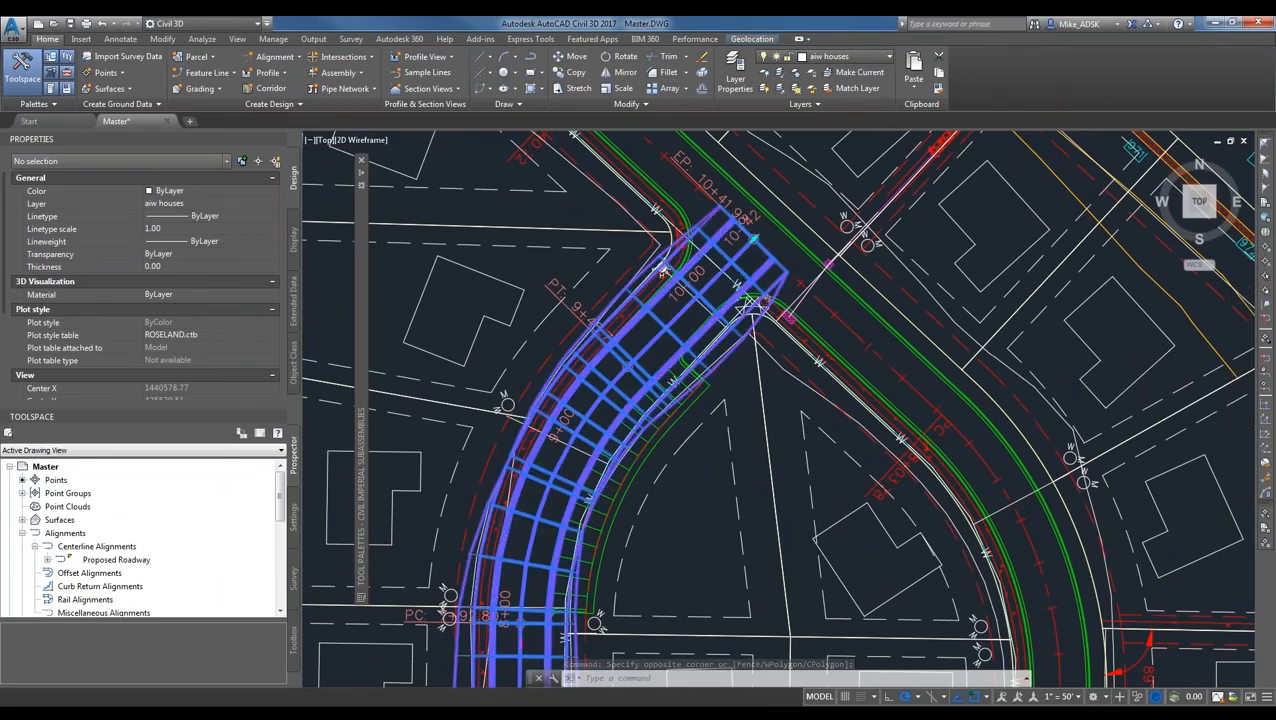
right_click(667, 329)
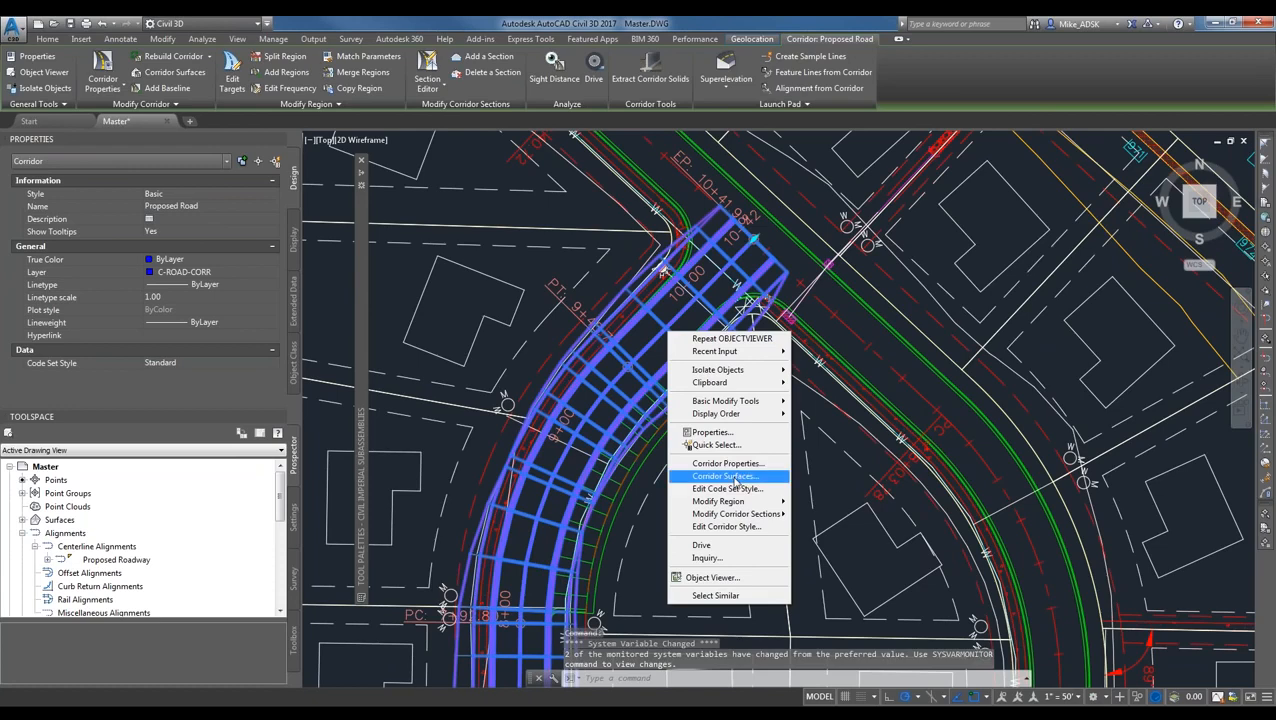
click(743, 477)
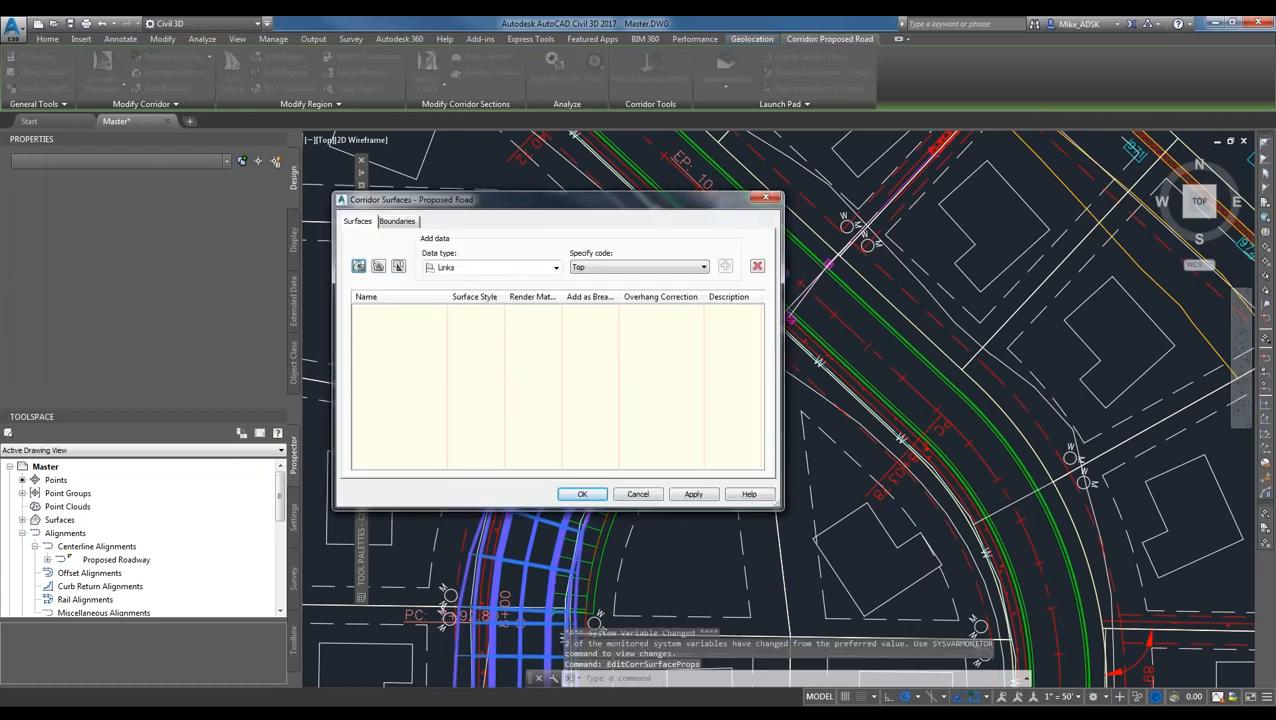
- Create a corridor surface named Top of Proposed Road and add the Top links data to it
click(358, 266)
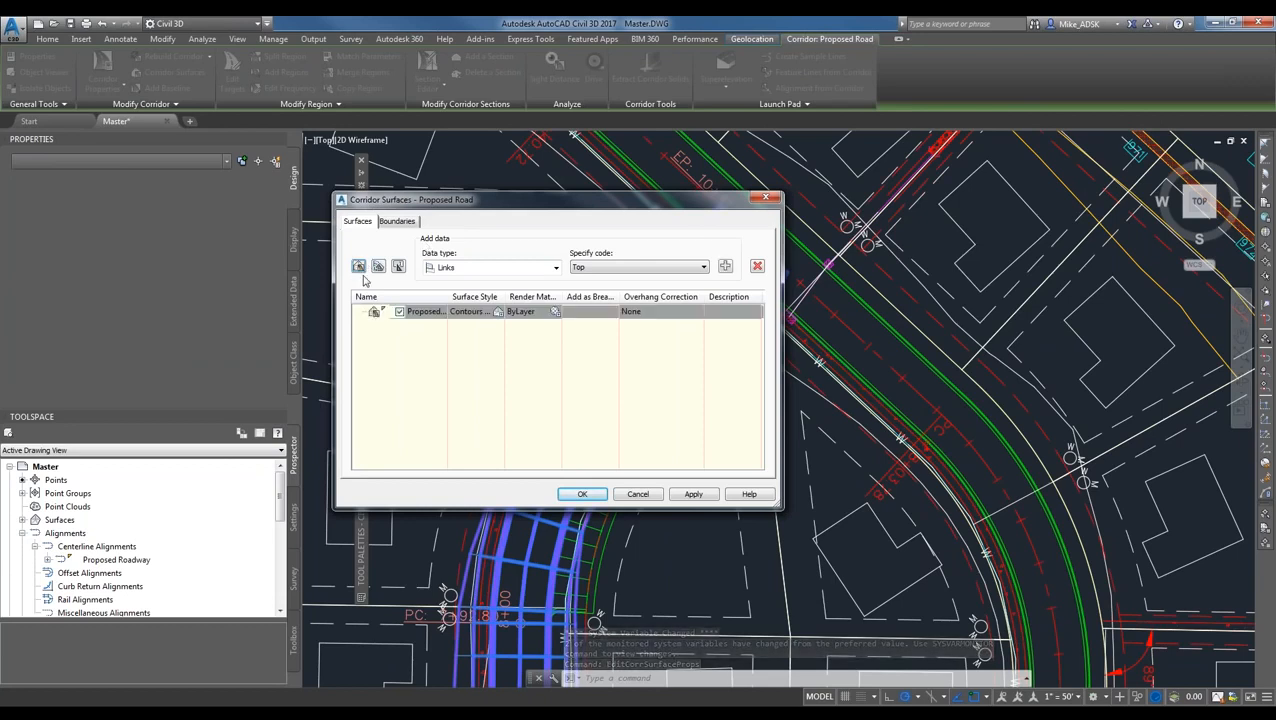
drag(444, 296, 503, 296)
click(461, 311)
click(461, 311)
text(Top of)
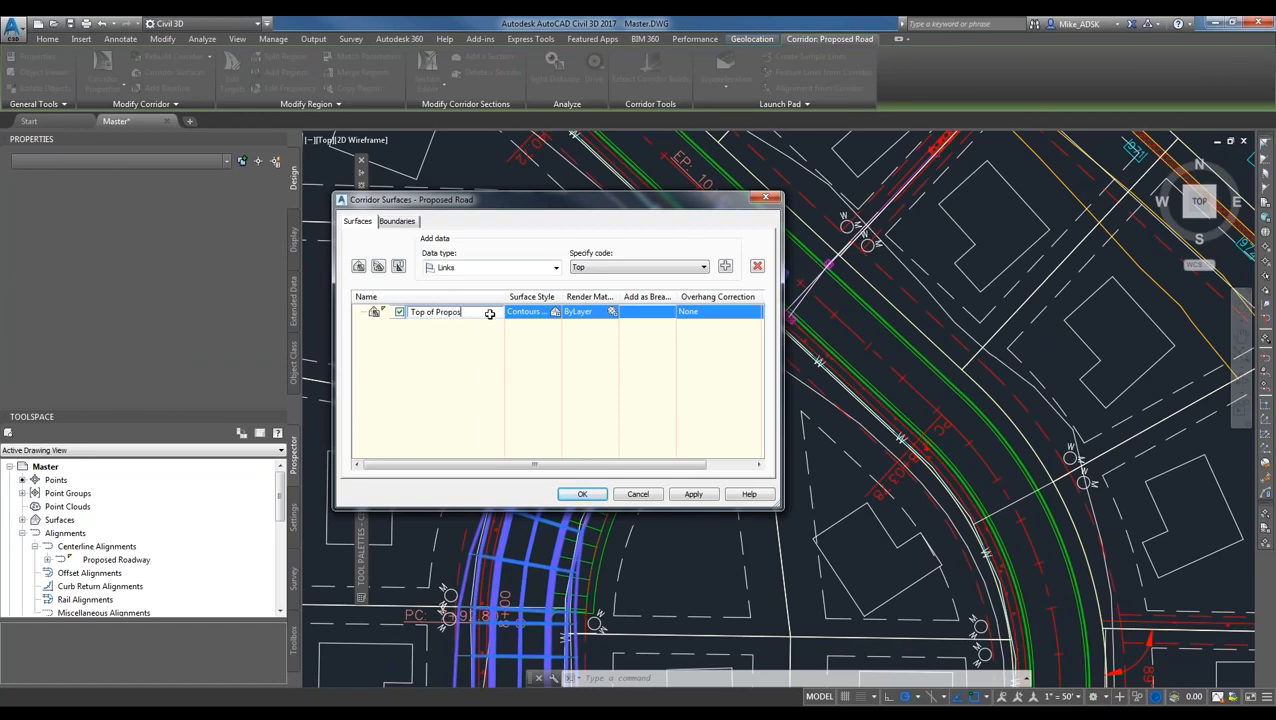
key(Return)
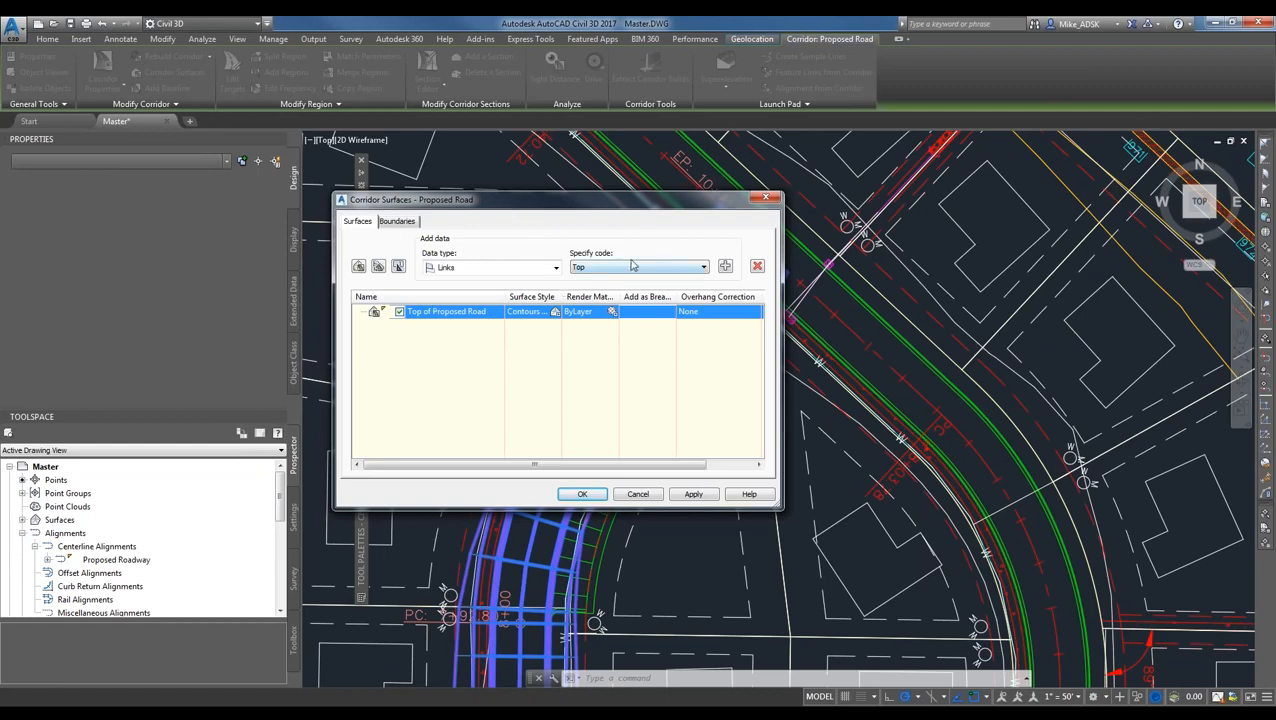
click(725, 265)
click(531, 348)
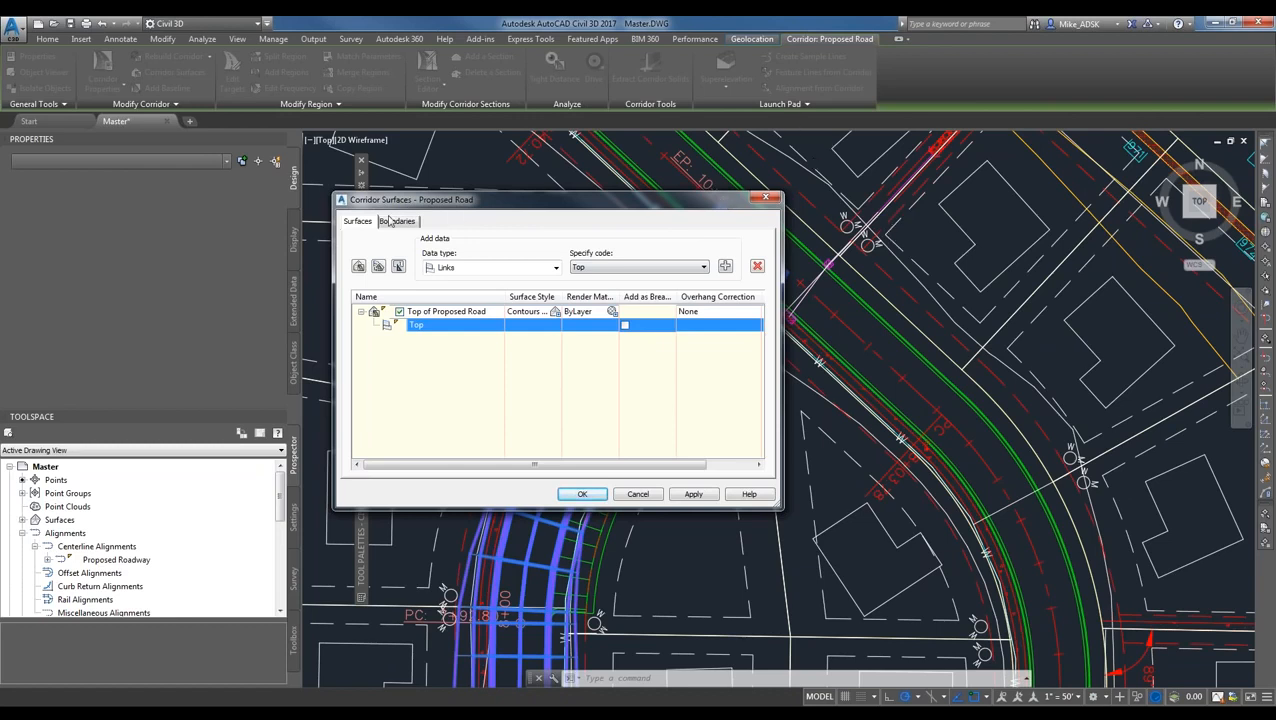
- Use the corridor extents as the outer boundary of the Top of Proposed Road surface and rebuild the corridor
click(391, 221)
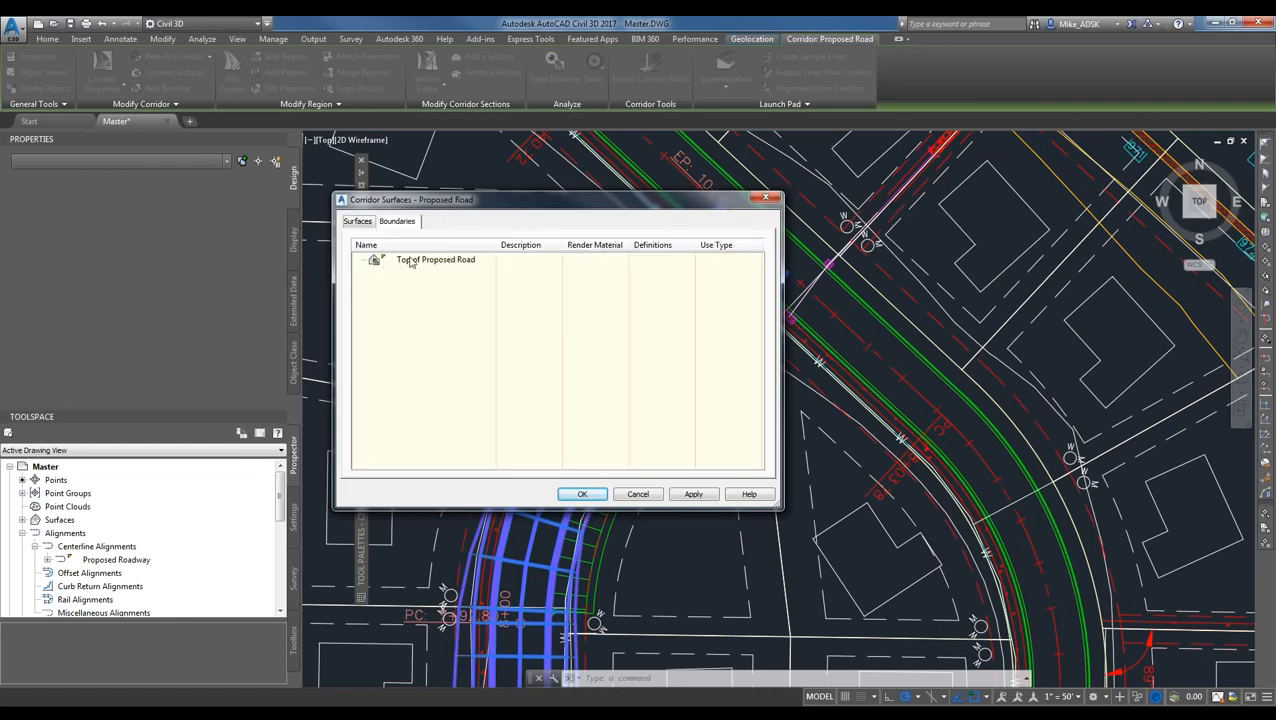
click(410, 262)
right_click(411, 260)
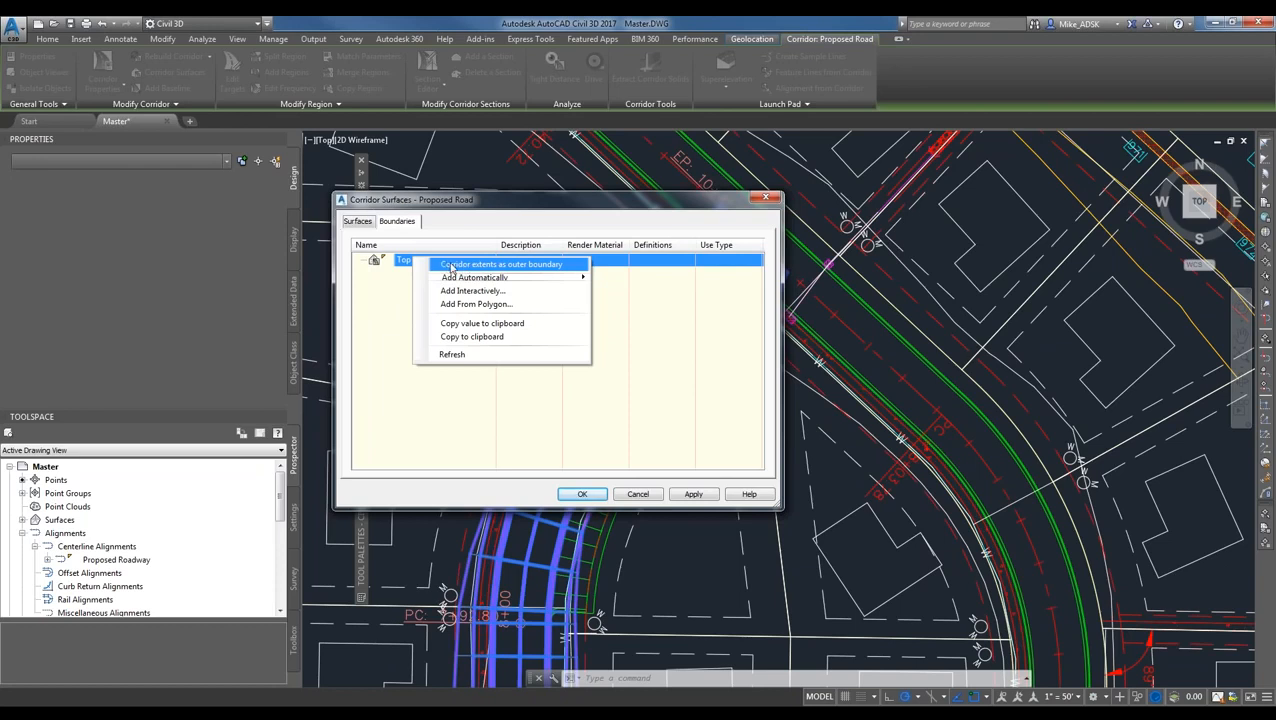
click(451, 265)
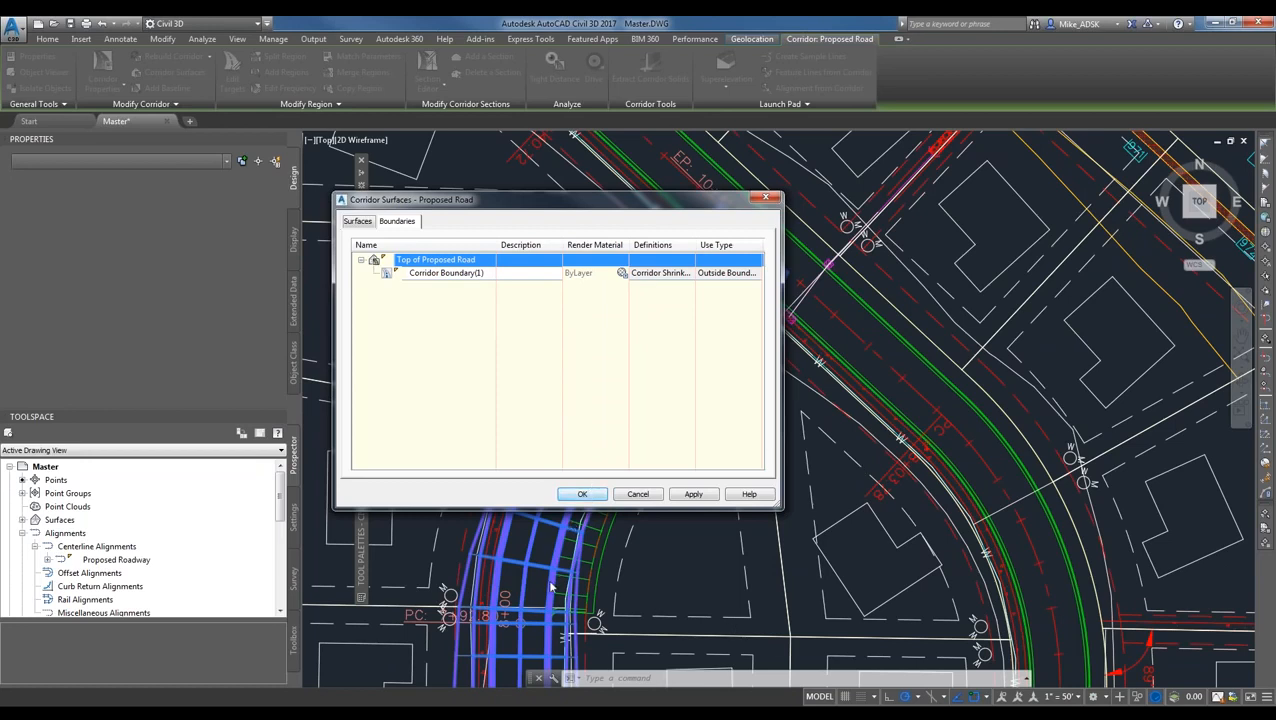
click(580, 494)
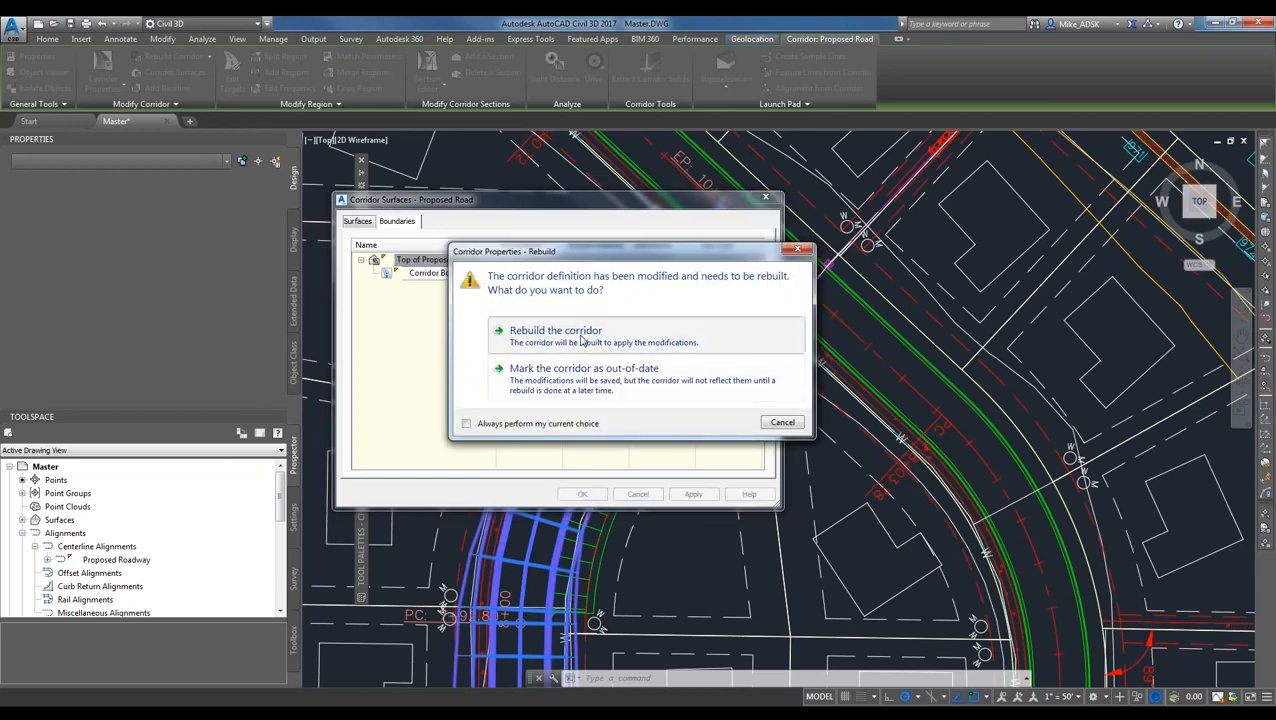
click(583, 341)
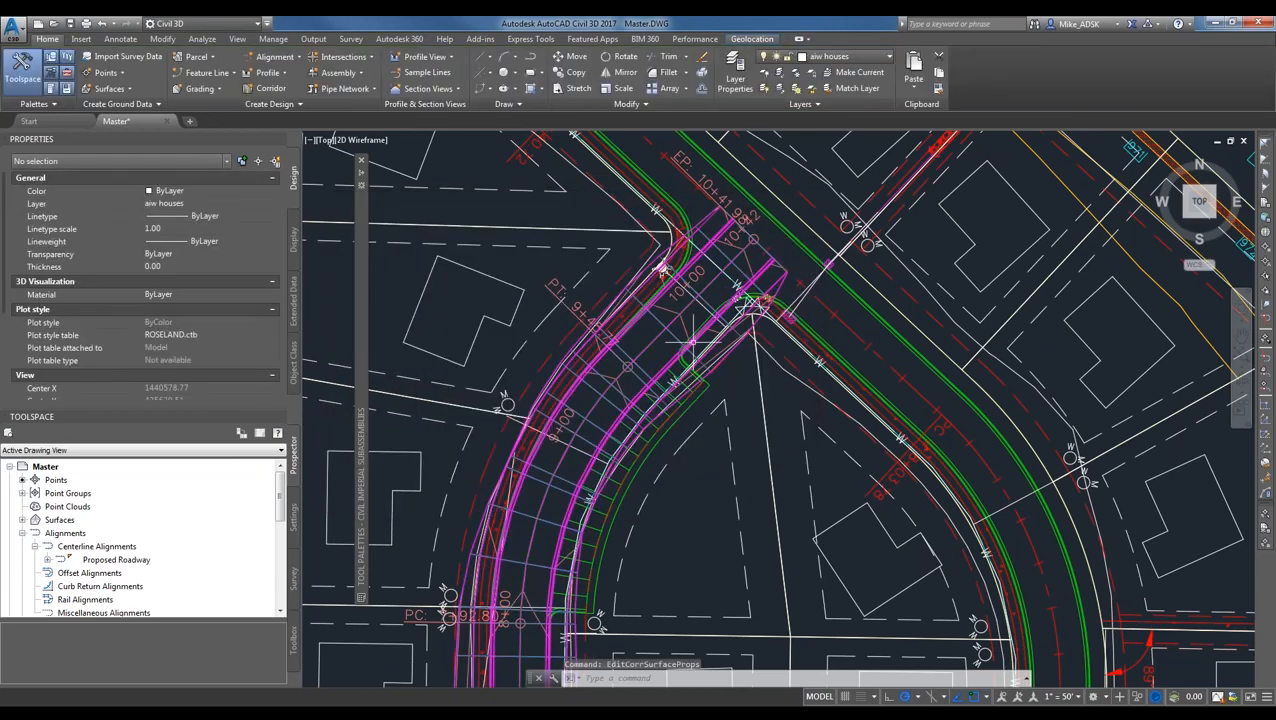
- Find the Top of Proposed Road surface among the drawing's surfaces and select it in the model
scroll(692, 343, down, 2)
scroll(609, 434, up, 5)
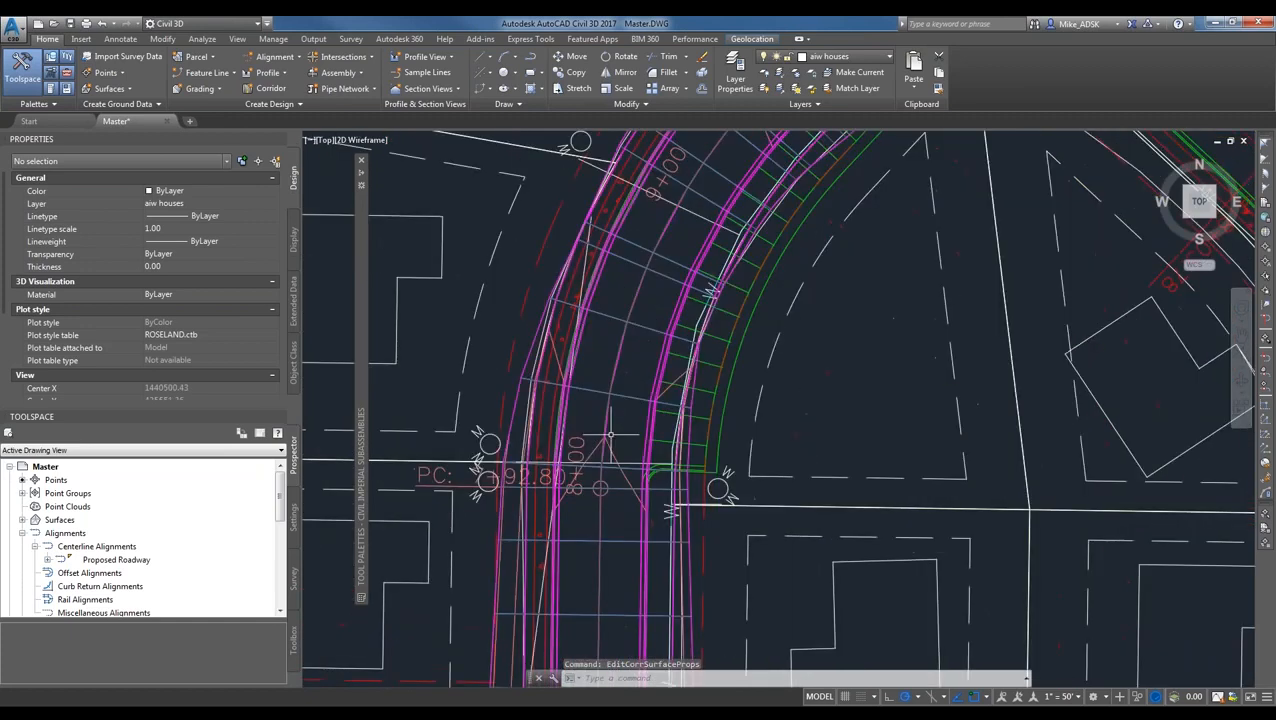
middle_drag(732, 140, 583, 368)
click(22, 520)
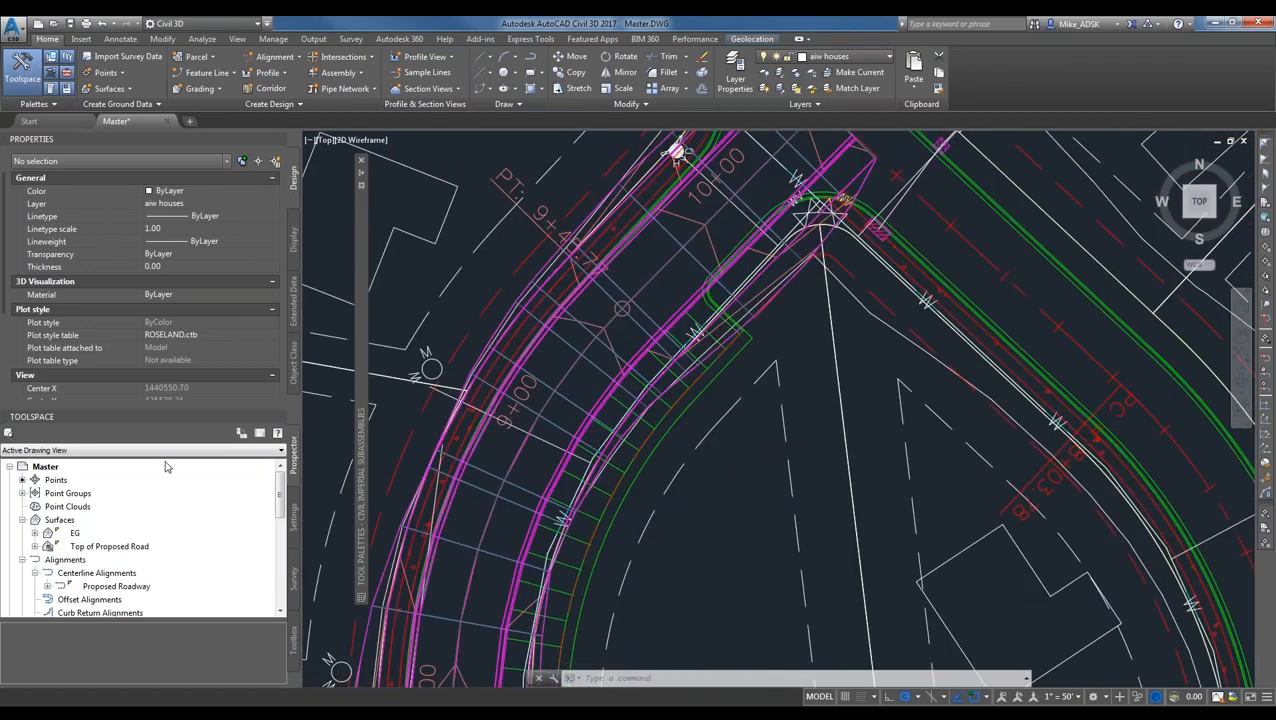
click(80, 534)
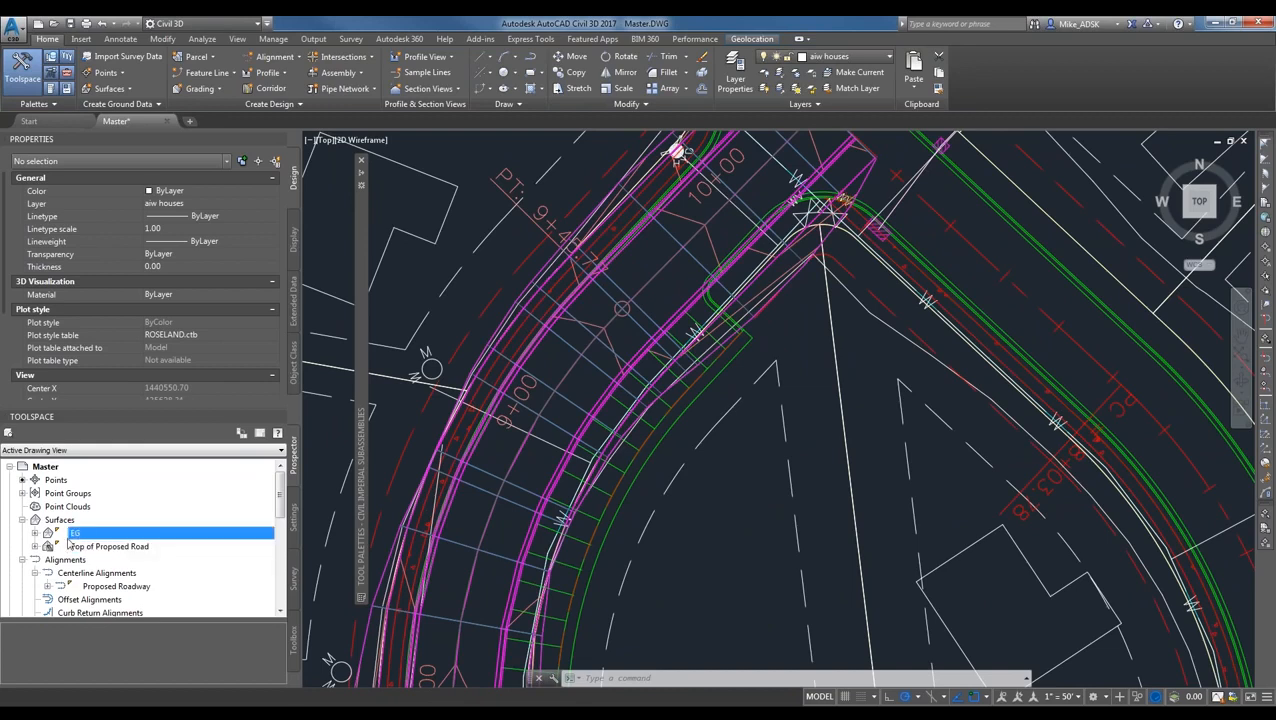
click(98, 546)
right_click(100, 546)
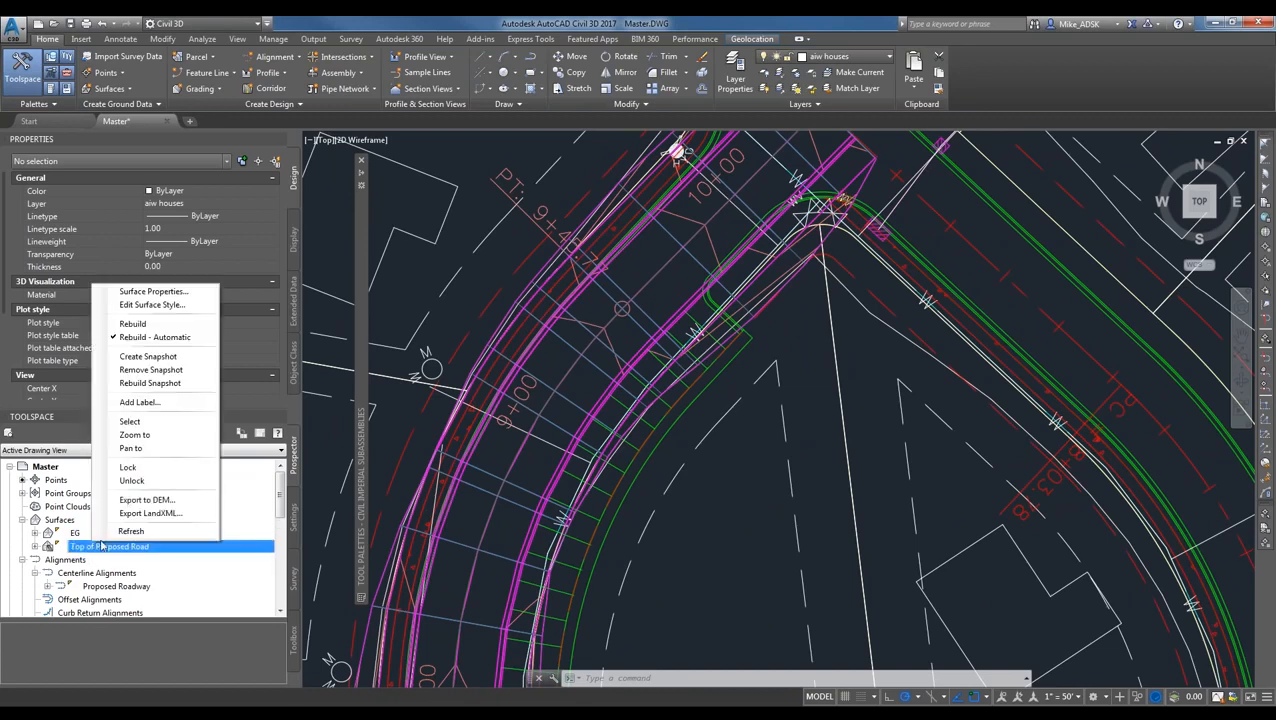
click(148, 426)
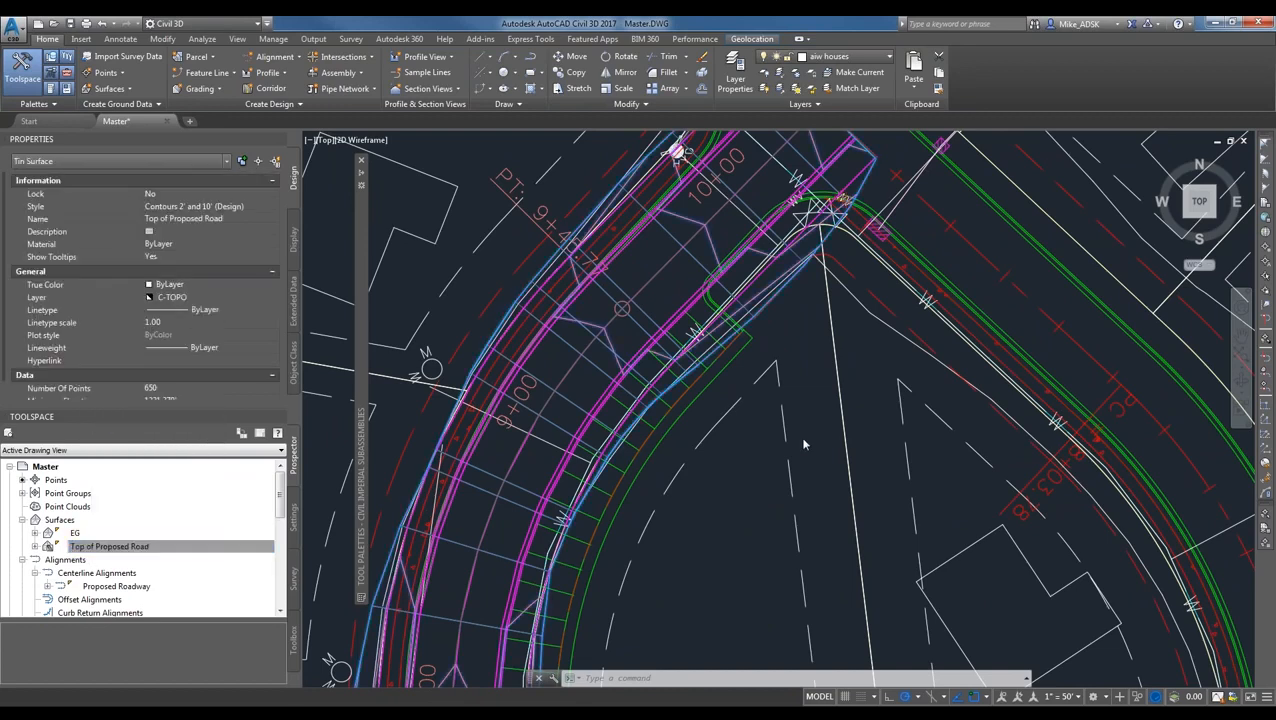
- Examine the highlighted Top of Proposed Road surface along the full roadway, and clear the selection
middle_drag(767, 164, 727, 219)
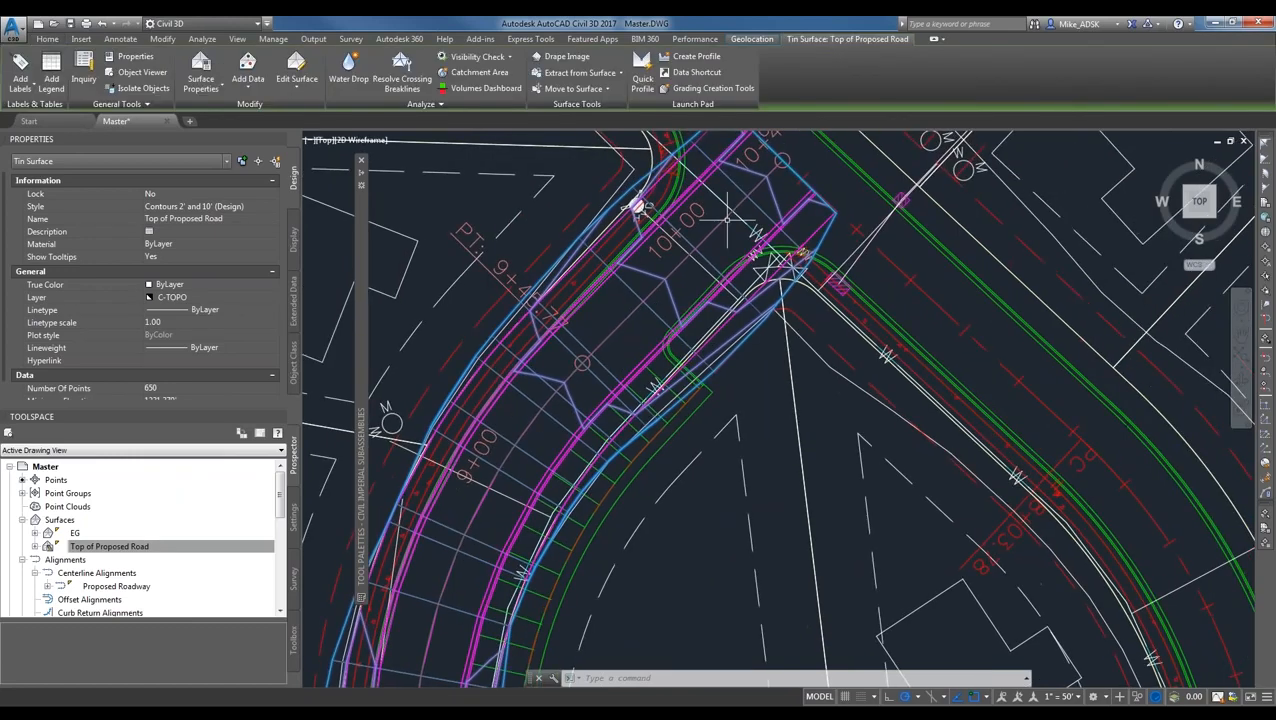
scroll(727, 219, down, 2)
scroll(770, 193, down, 2)
scroll(690, 459, up, 2)
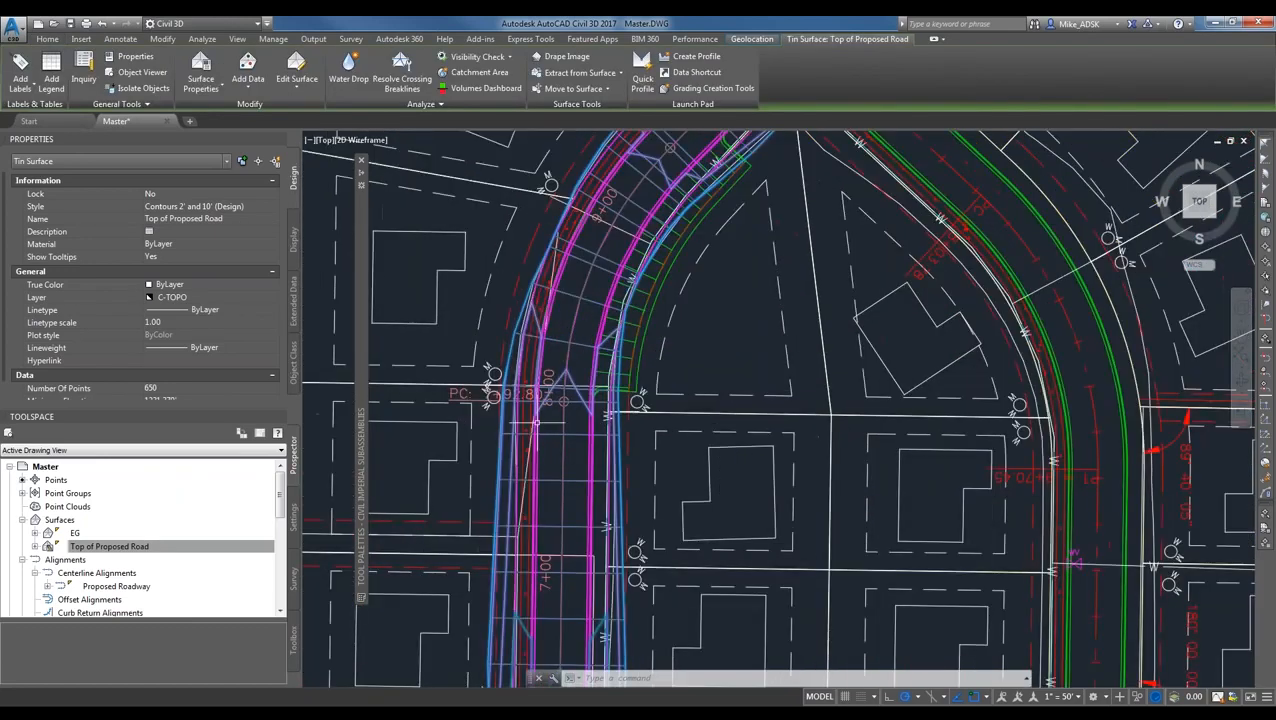
scroll(537, 425, down, 2)
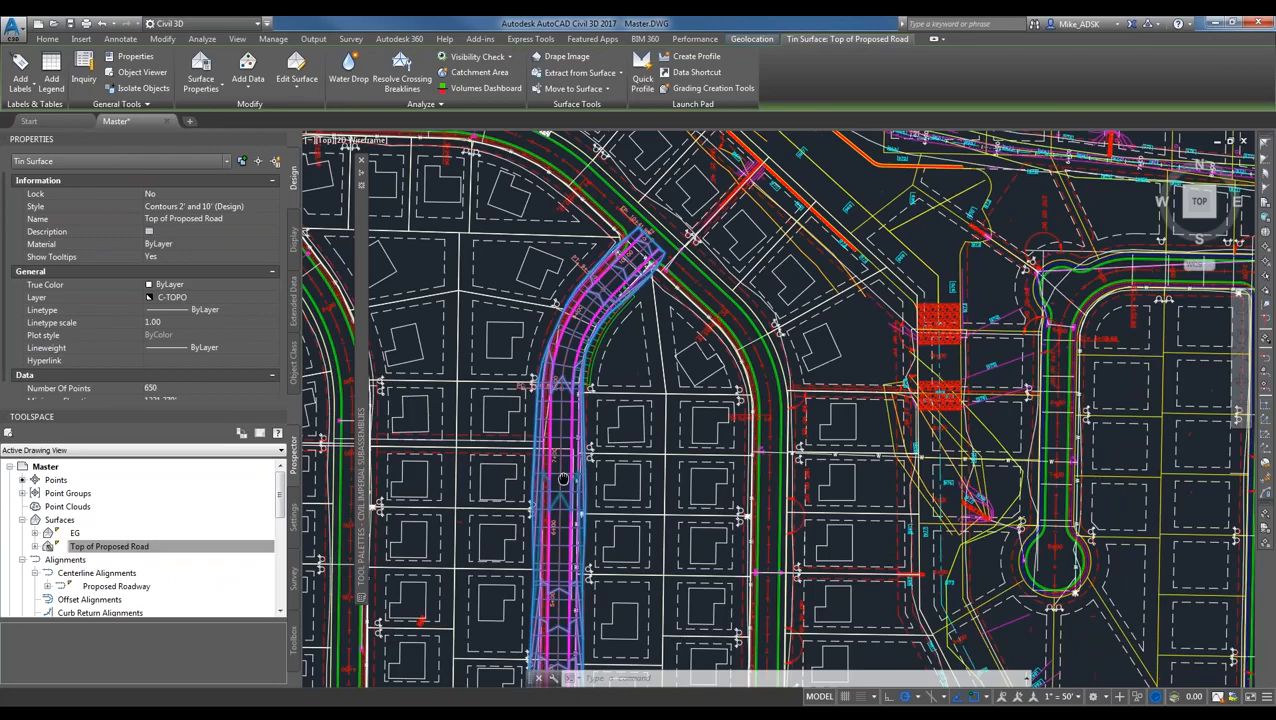
middle_drag(563, 479, 610, 267)
key(Escape)
click(656, 319)
key(Escape)
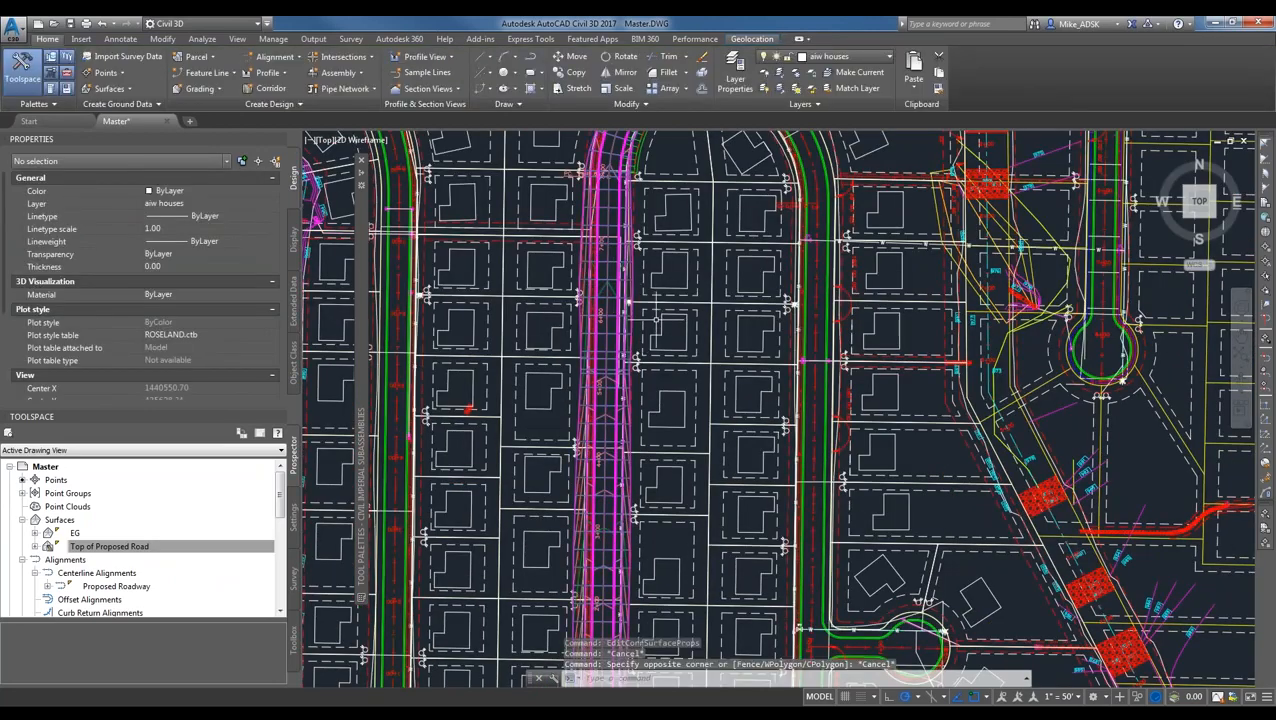
- Inspect the existing and design grade lines in the Proposed Roadway profile view, and return to the site plan
scroll(628, 302, down, 2)
middle_drag(694, 231, 673, 283)
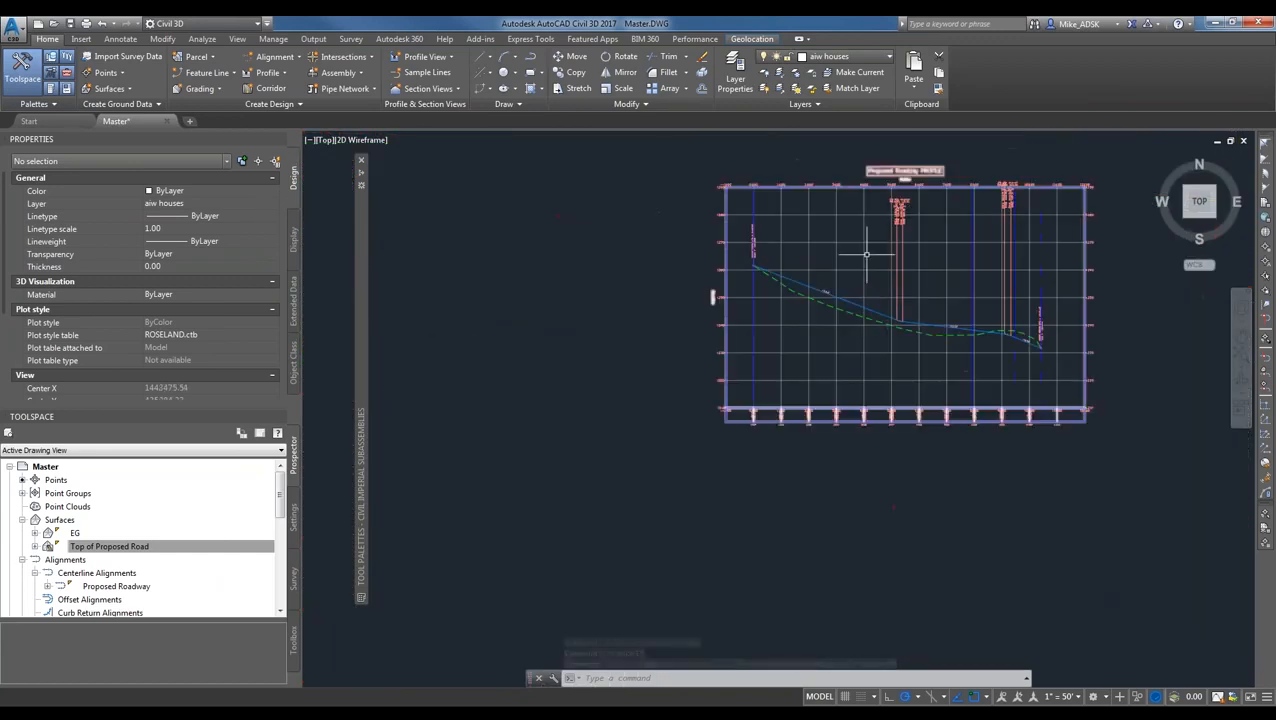
scroll(783, 270, up, 3)
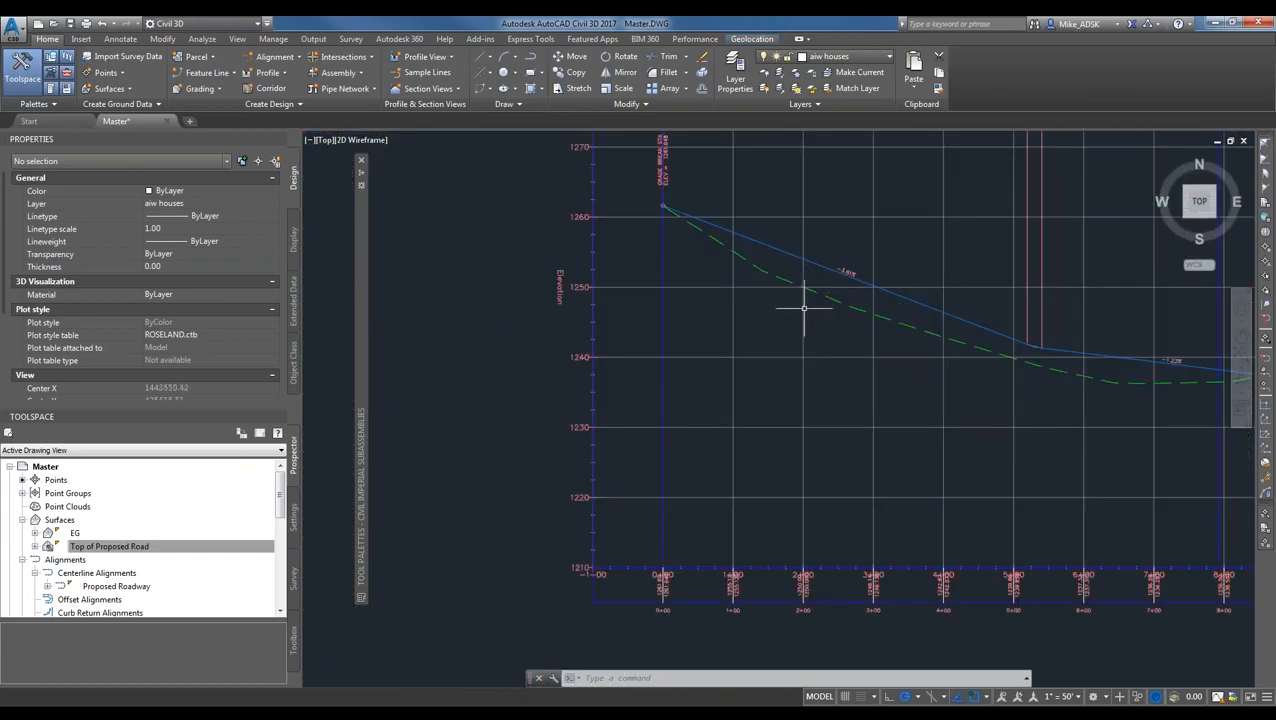
scroll(803, 421, down, 3)
scroll(587, 441, down, 1)
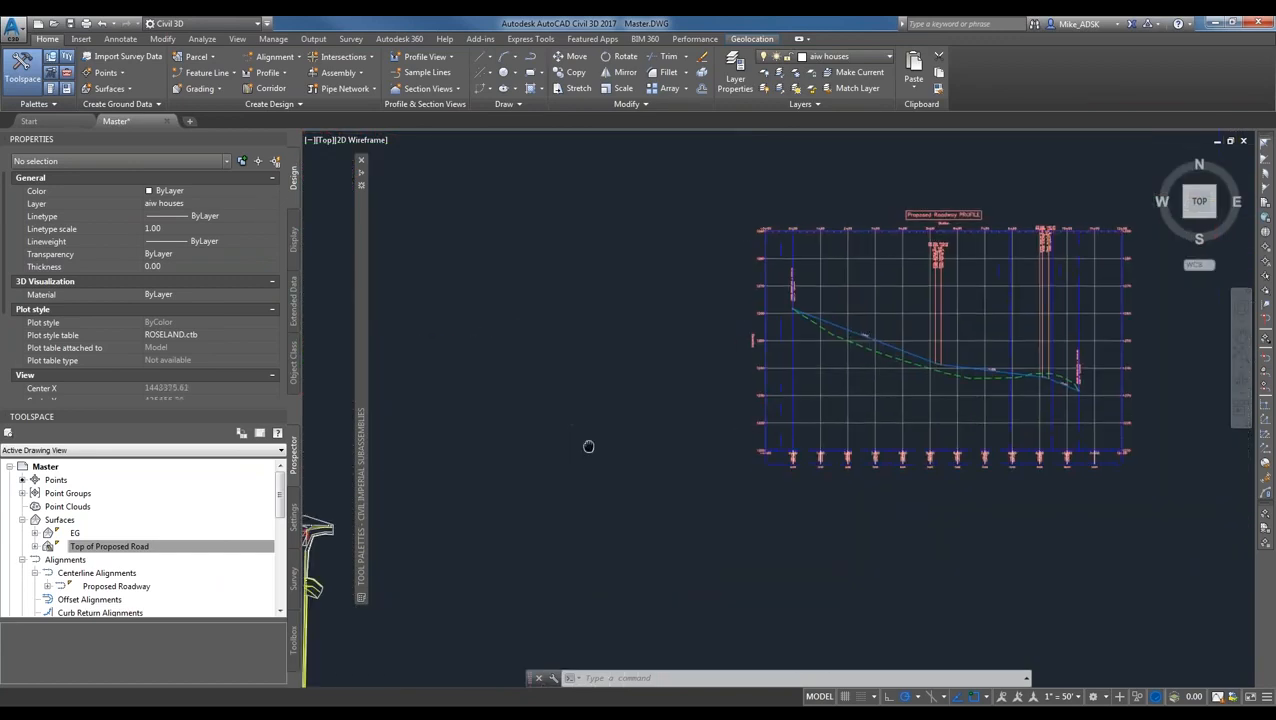
middle_drag(588, 446, 849, 414)
middle_drag(409, 556, 773, 345)
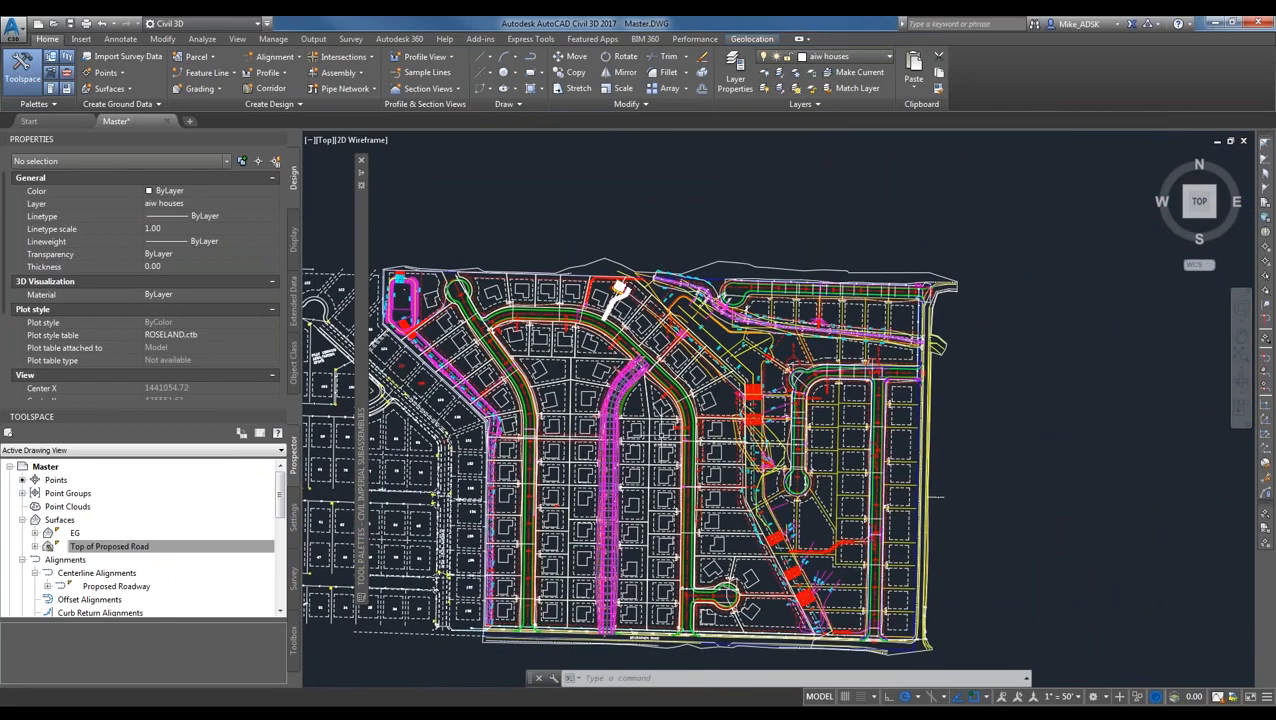
- Check the surface properties of the Top of Proposed Road surface near the roadway's curved end
scroll(615, 292, up, 8)
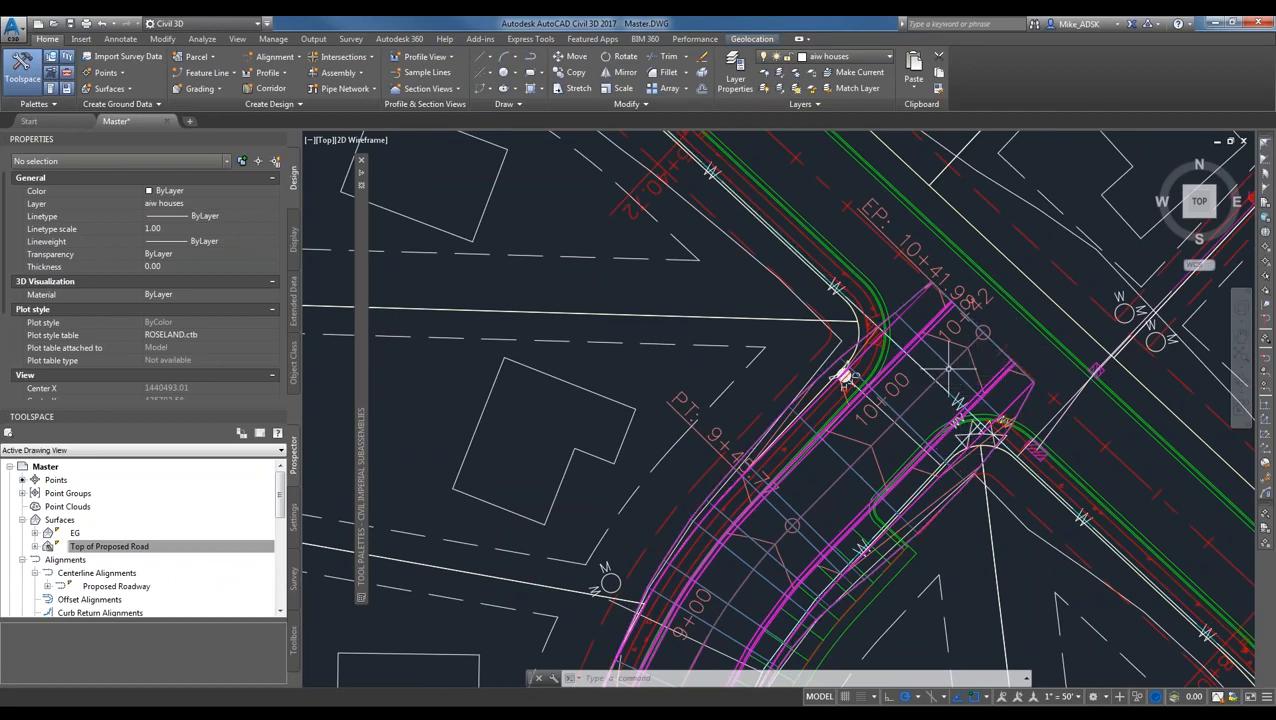
click(845, 376)
right_click(845, 376)
click(990, 476)
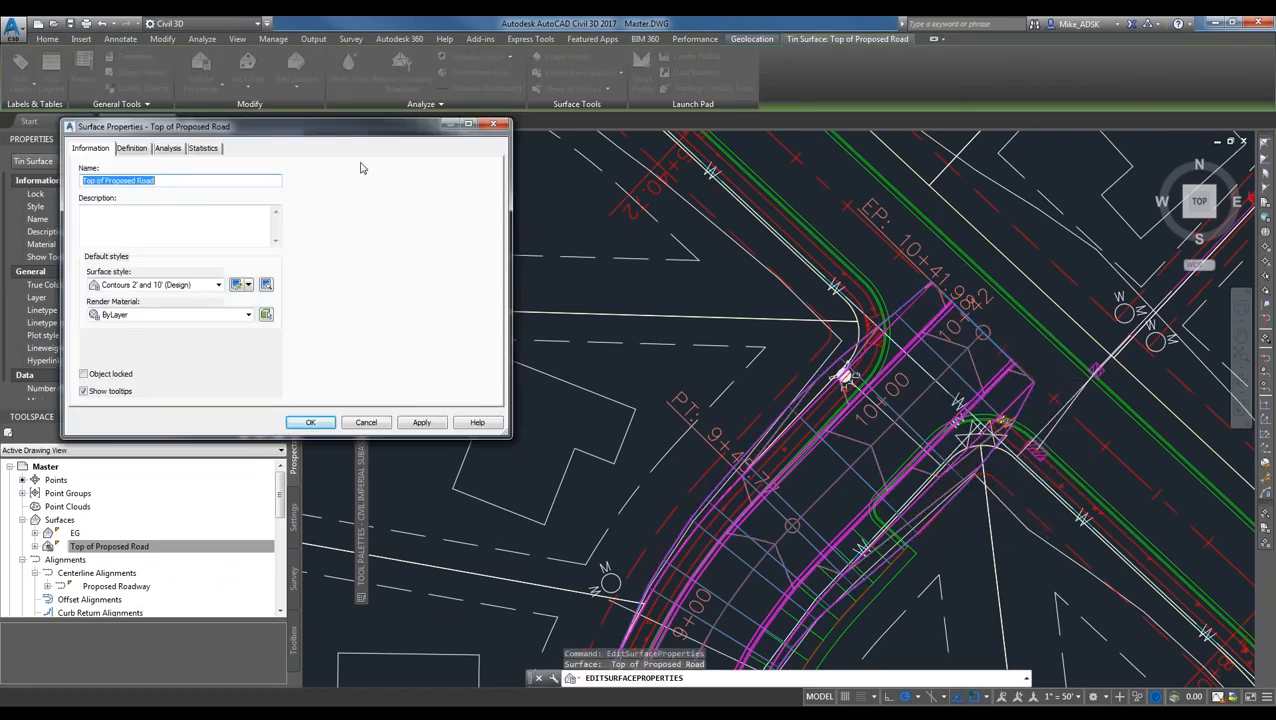
key(Escape)
- Find the Proposed Road corridor among the drawing's corridors and open its corridor properties
click(90, 573)
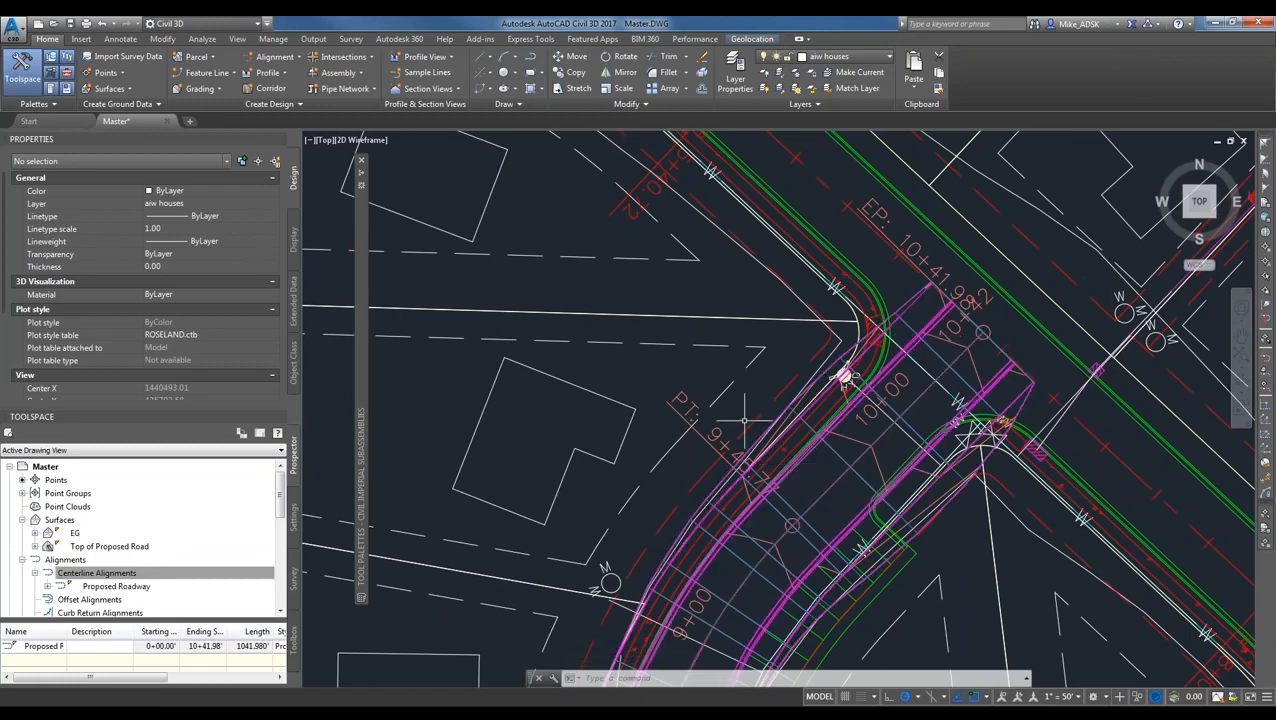
mouse_move(741, 427)
click(115, 574)
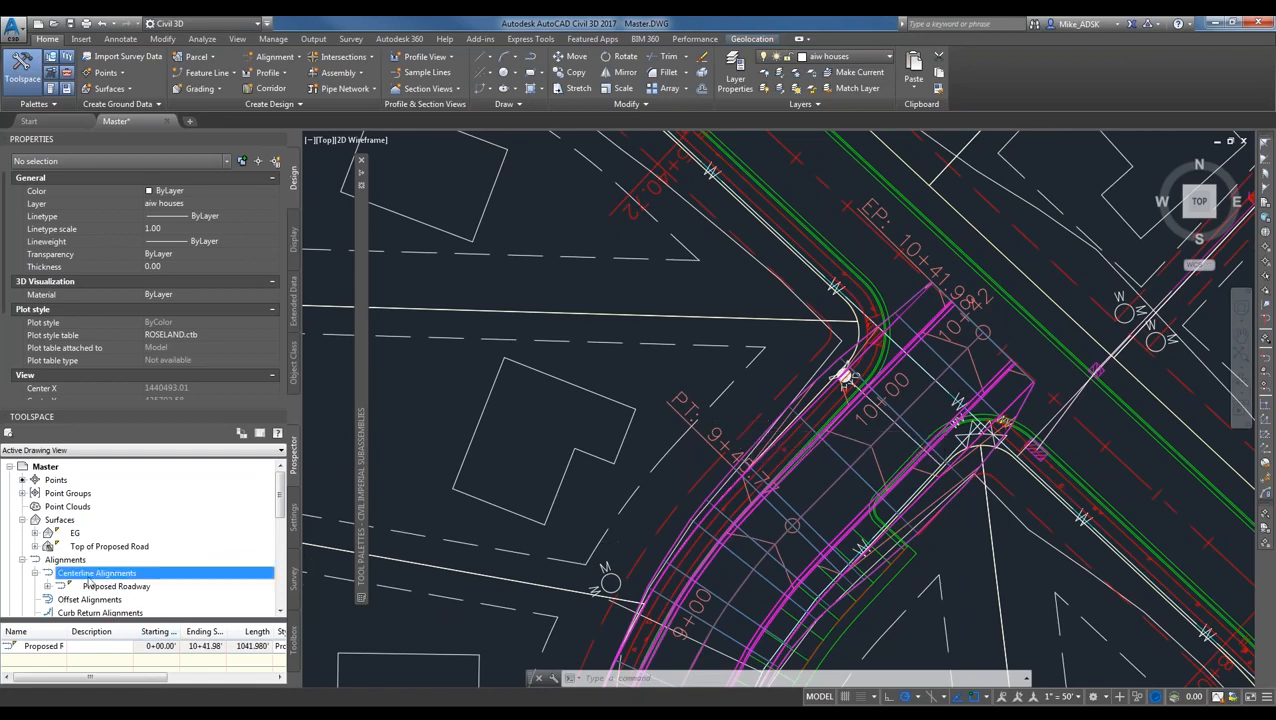
click(22, 559)
scroll(35, 585, down, 2)
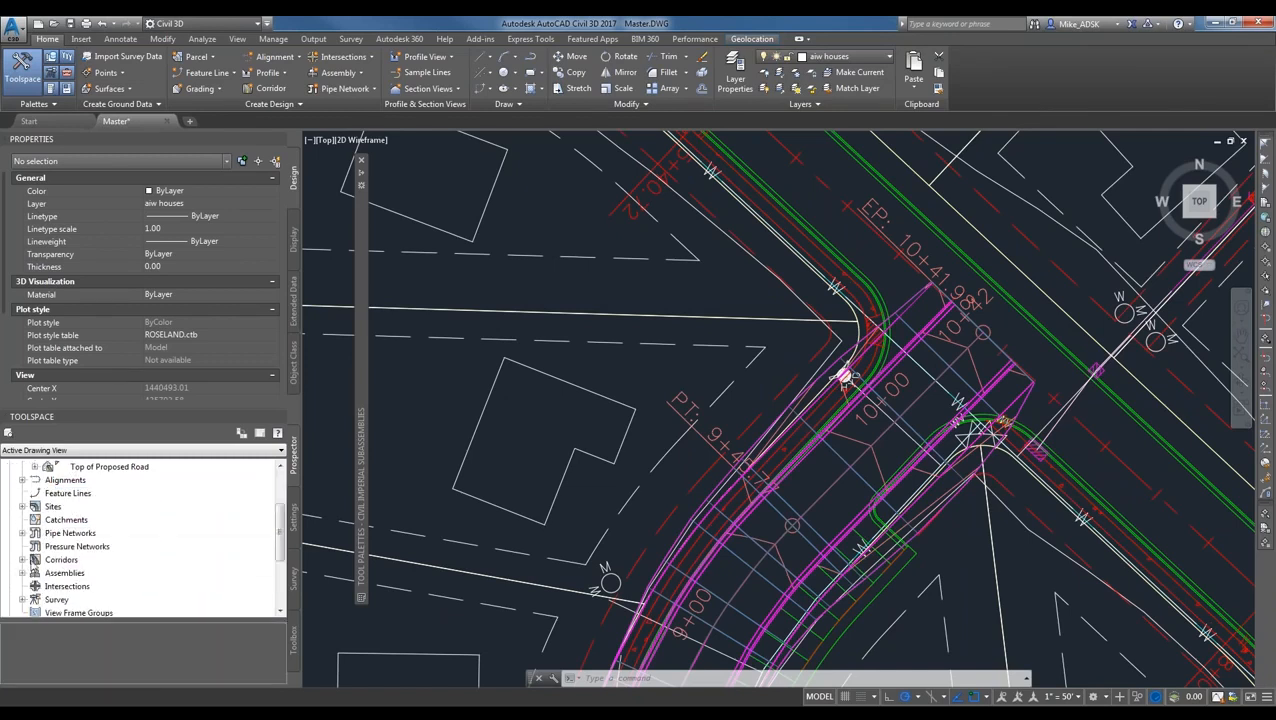
click(23, 560)
click(78, 573)
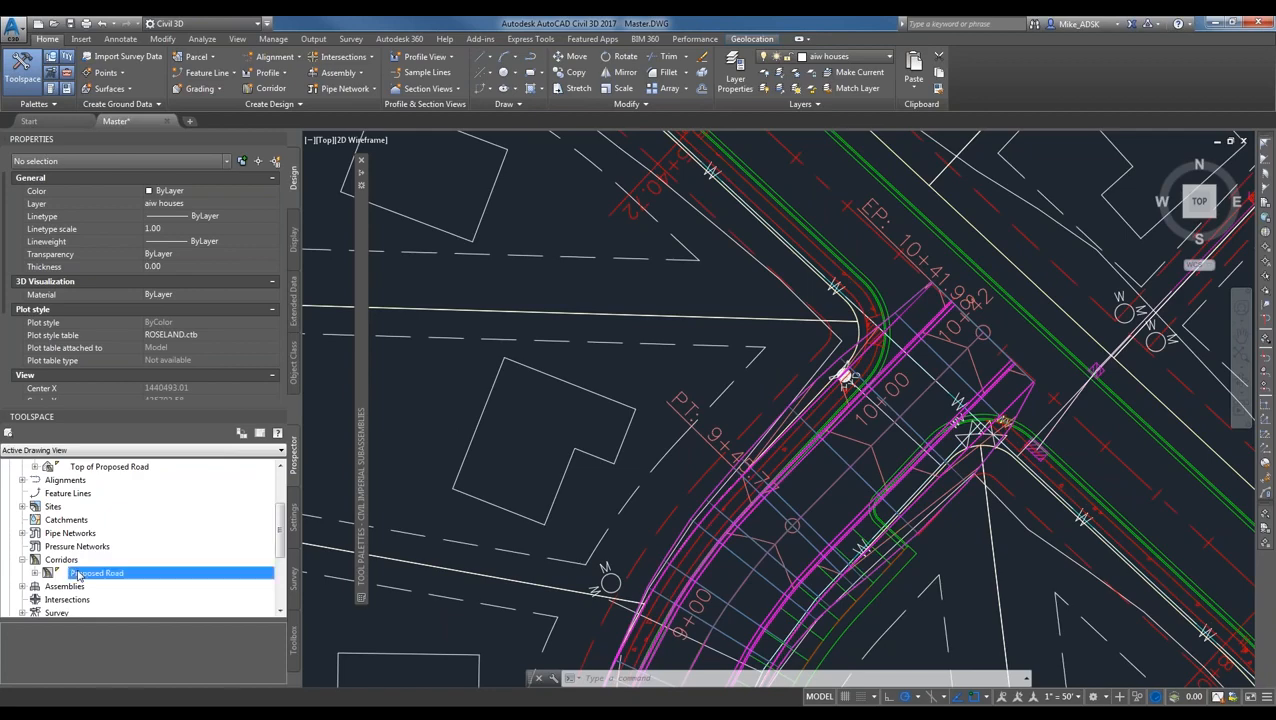
click(60, 561)
click(80, 573)
right_click(96, 572)
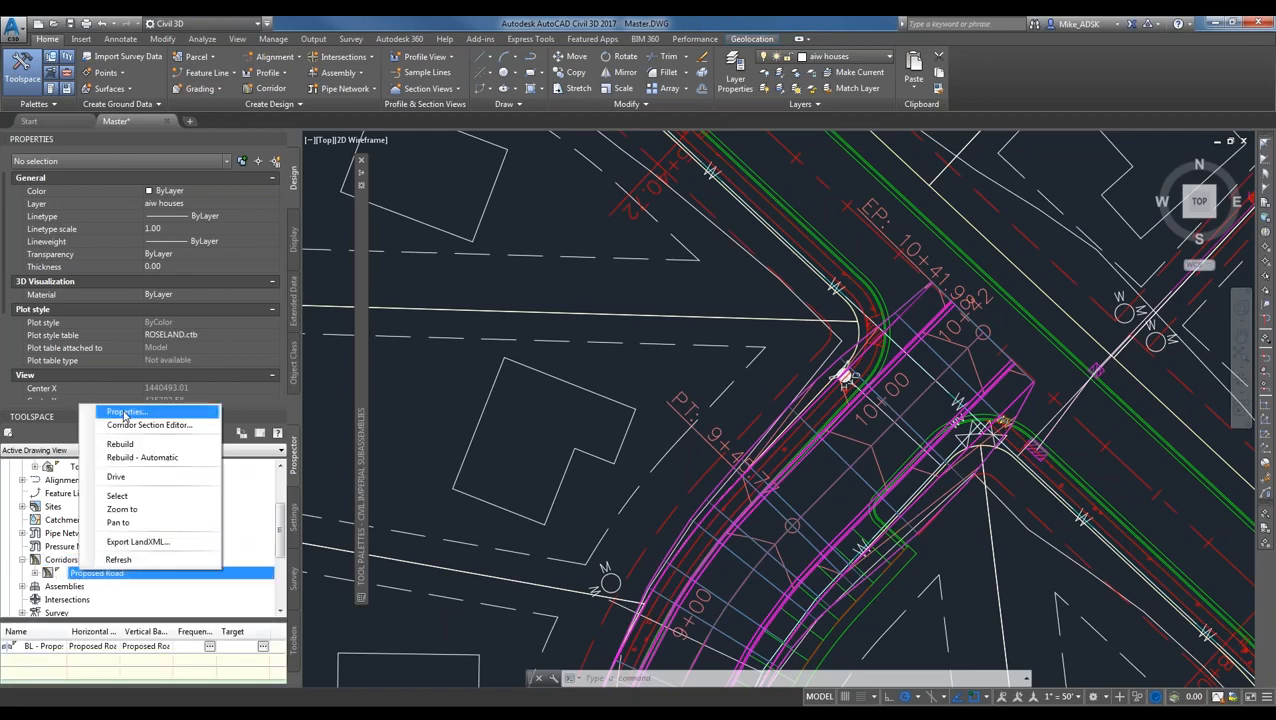
click(125, 413)
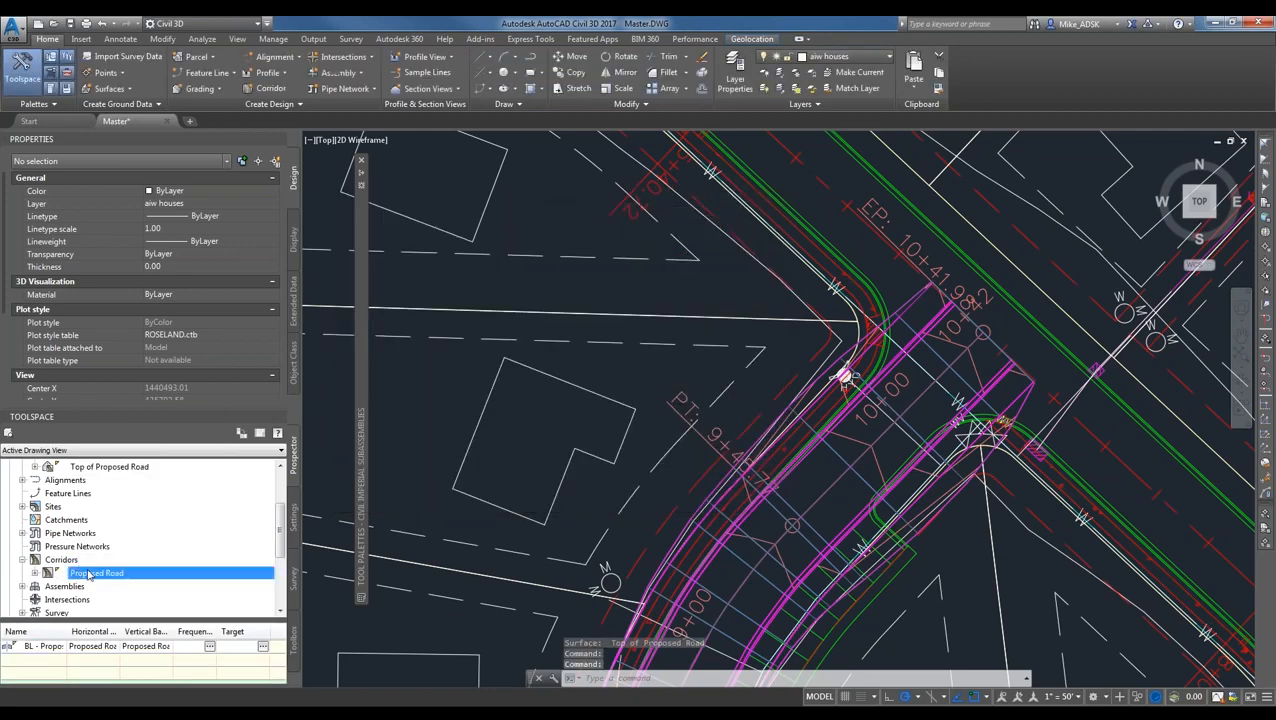
right_click(88, 570)
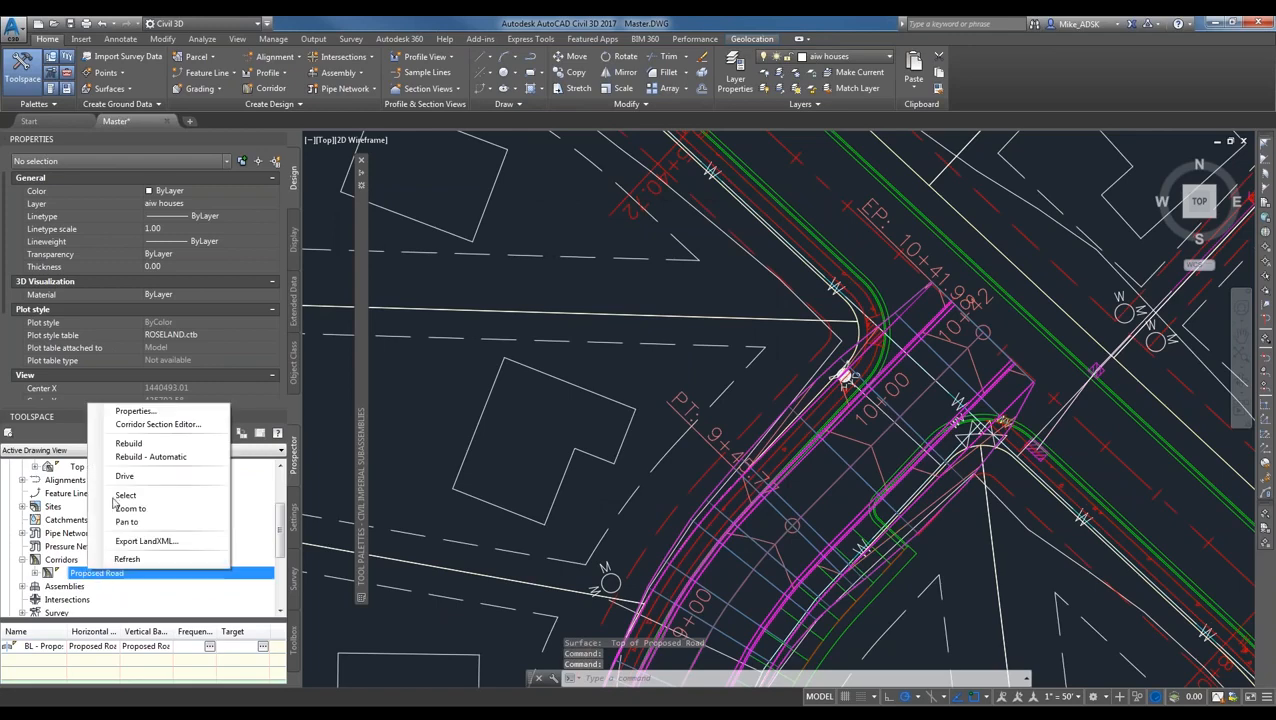
click(135, 411)
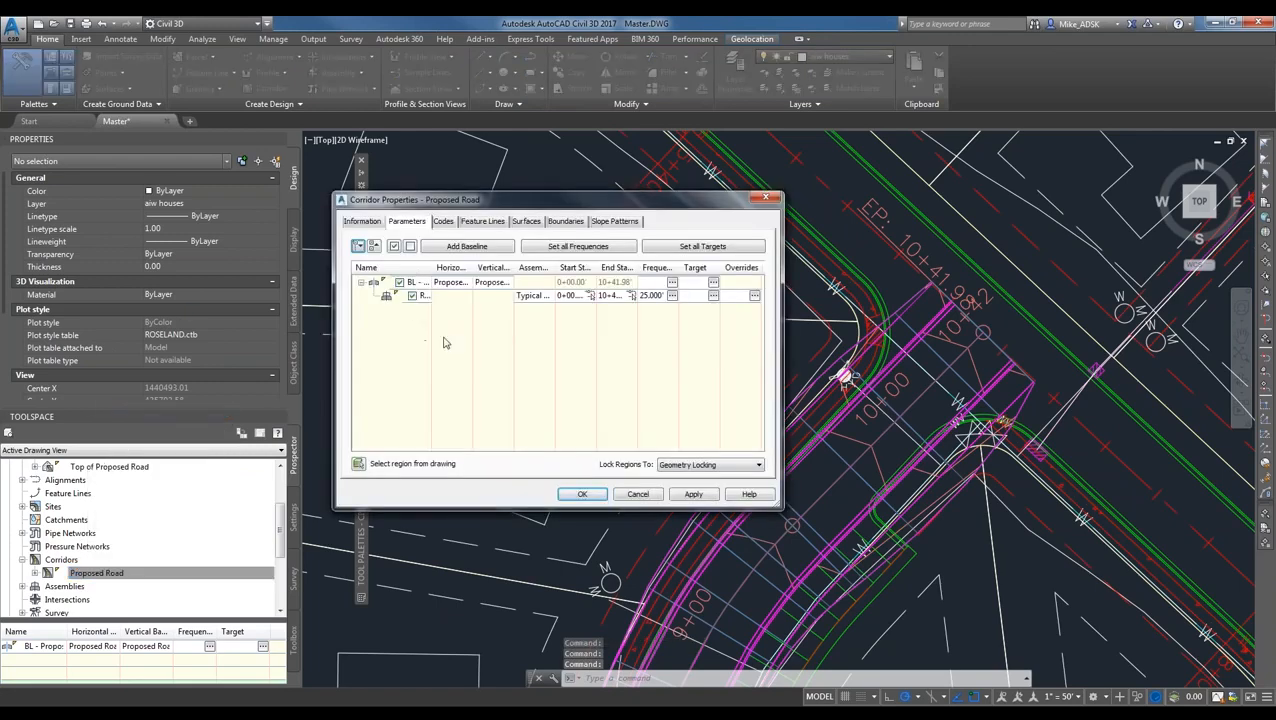
- Add a corridor surface named Bottom of Corridor and set the Top of Proposed Road surface's overhang correction to Top Links
click(531, 222)
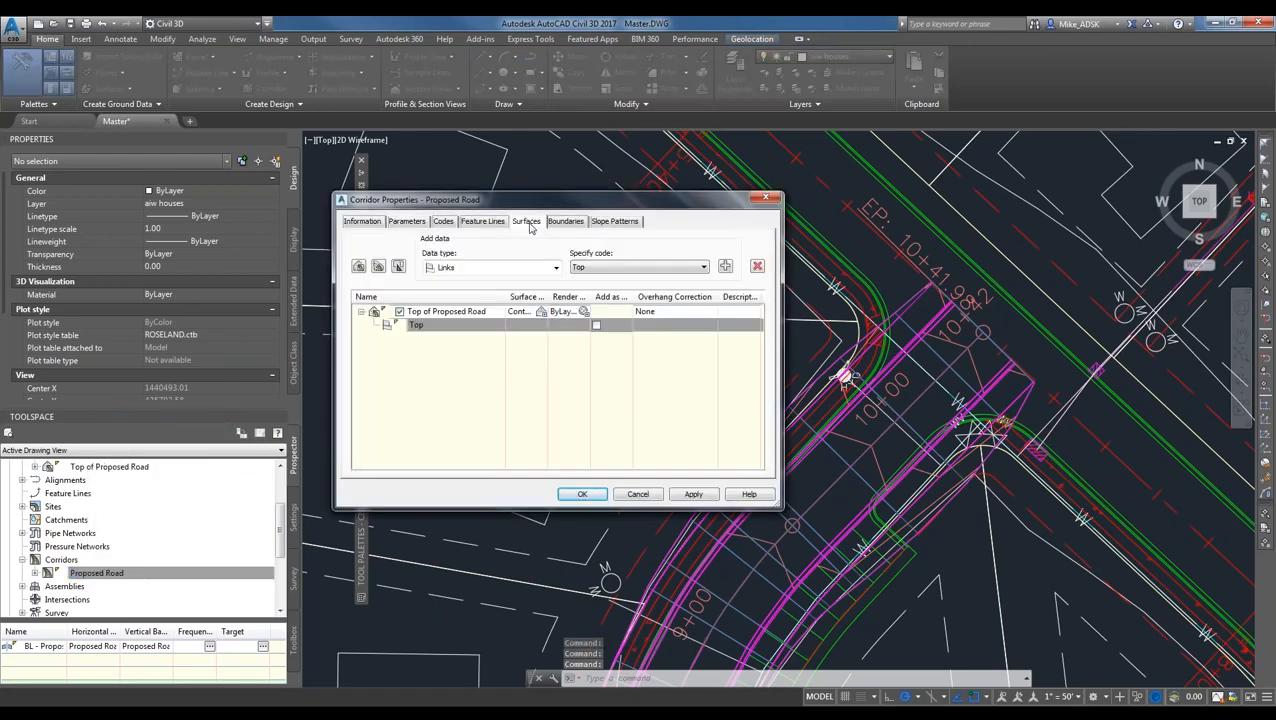
click(358, 266)
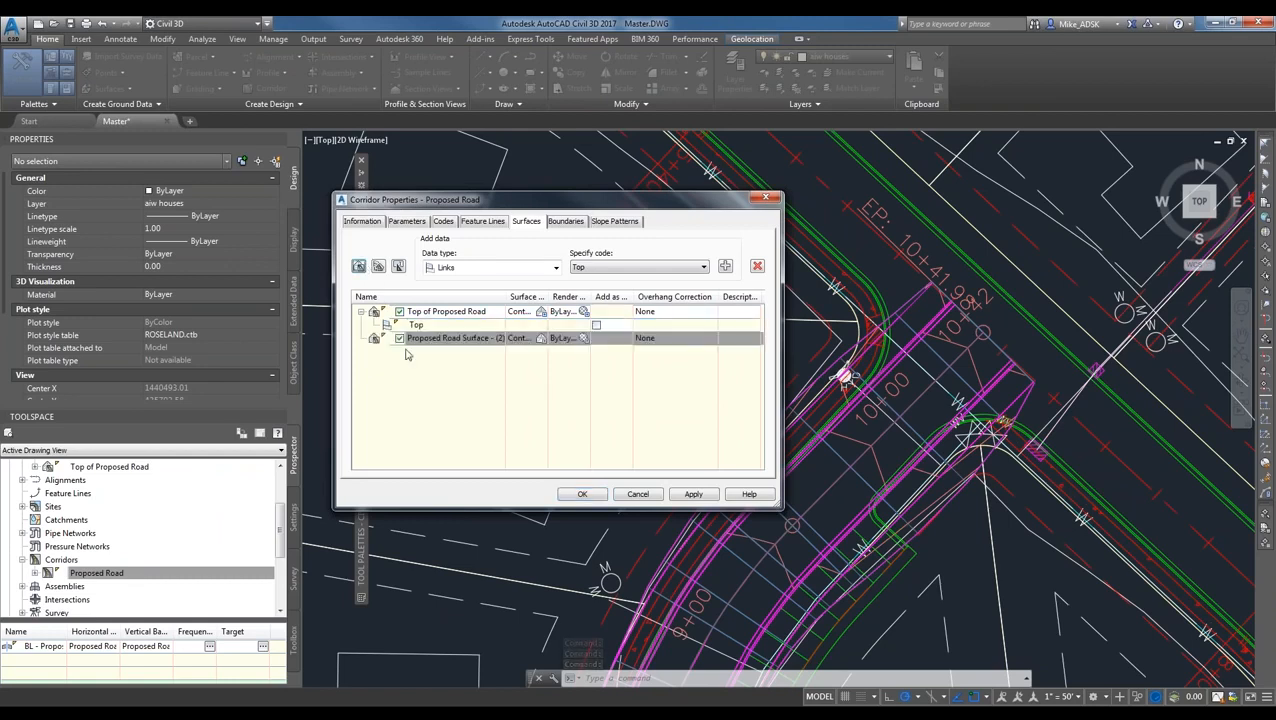
click(452, 340)
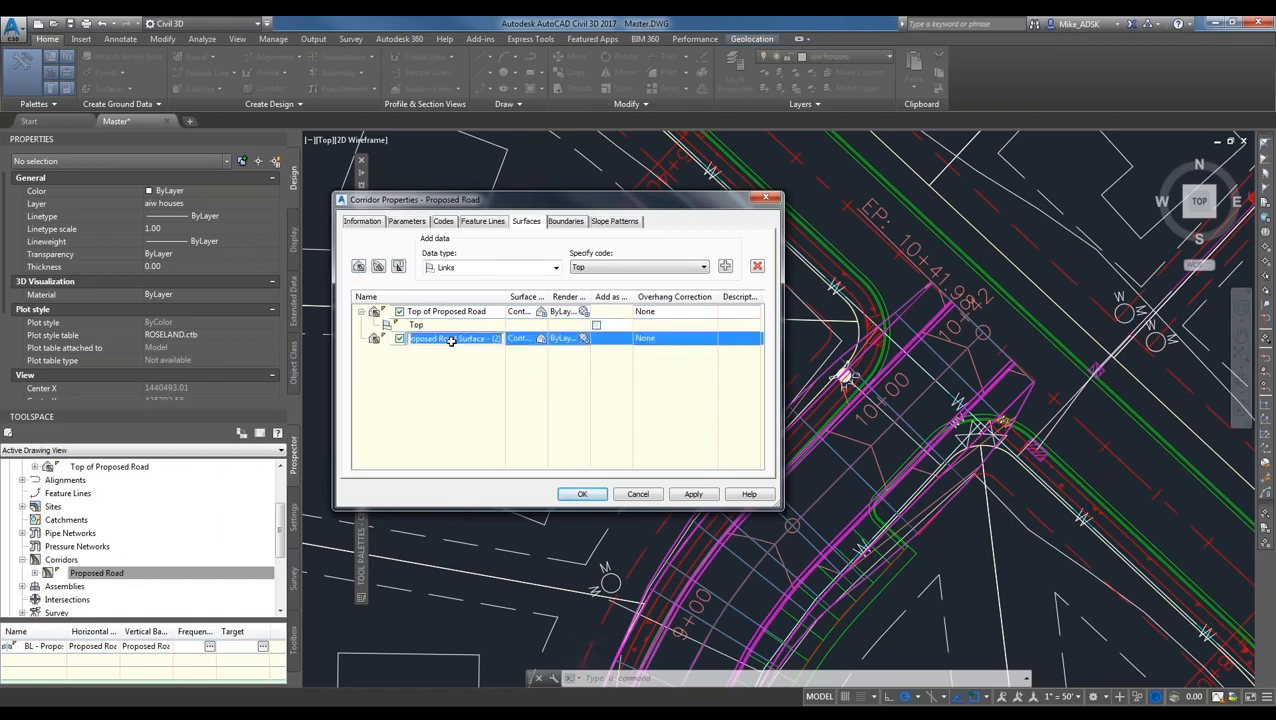
text(Bottom of Corrid)
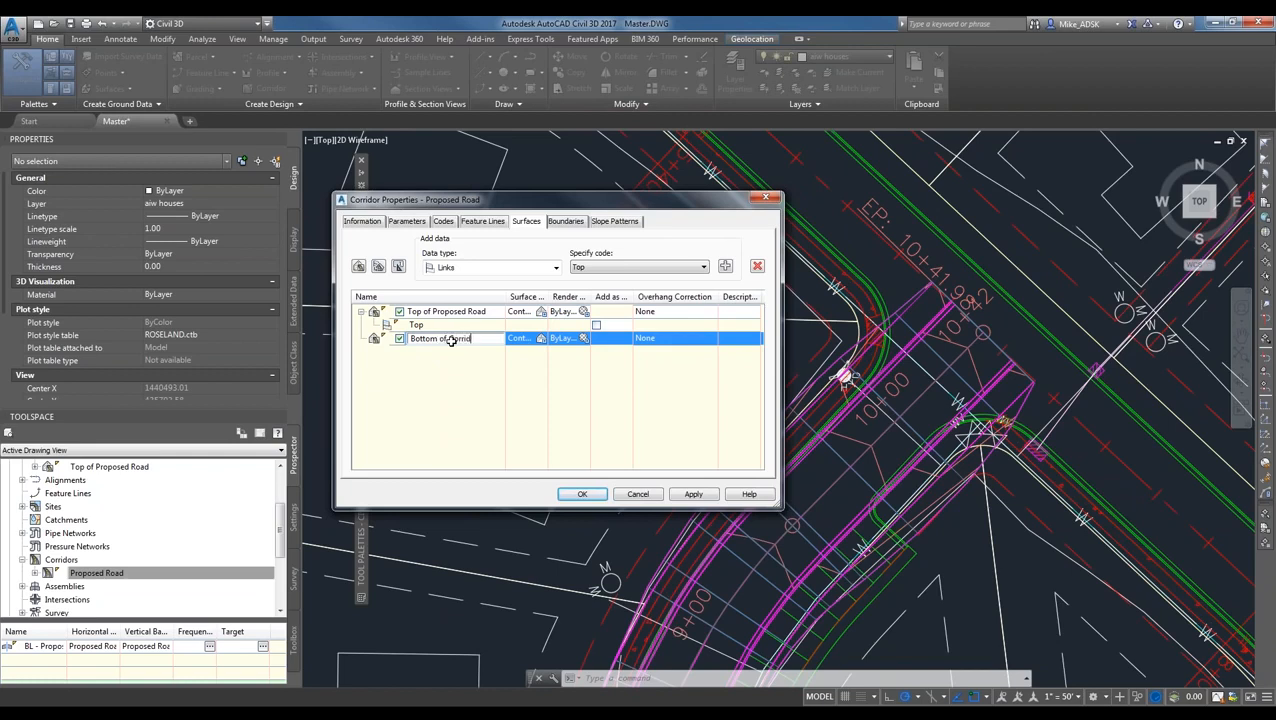
text(or)
key(Return)
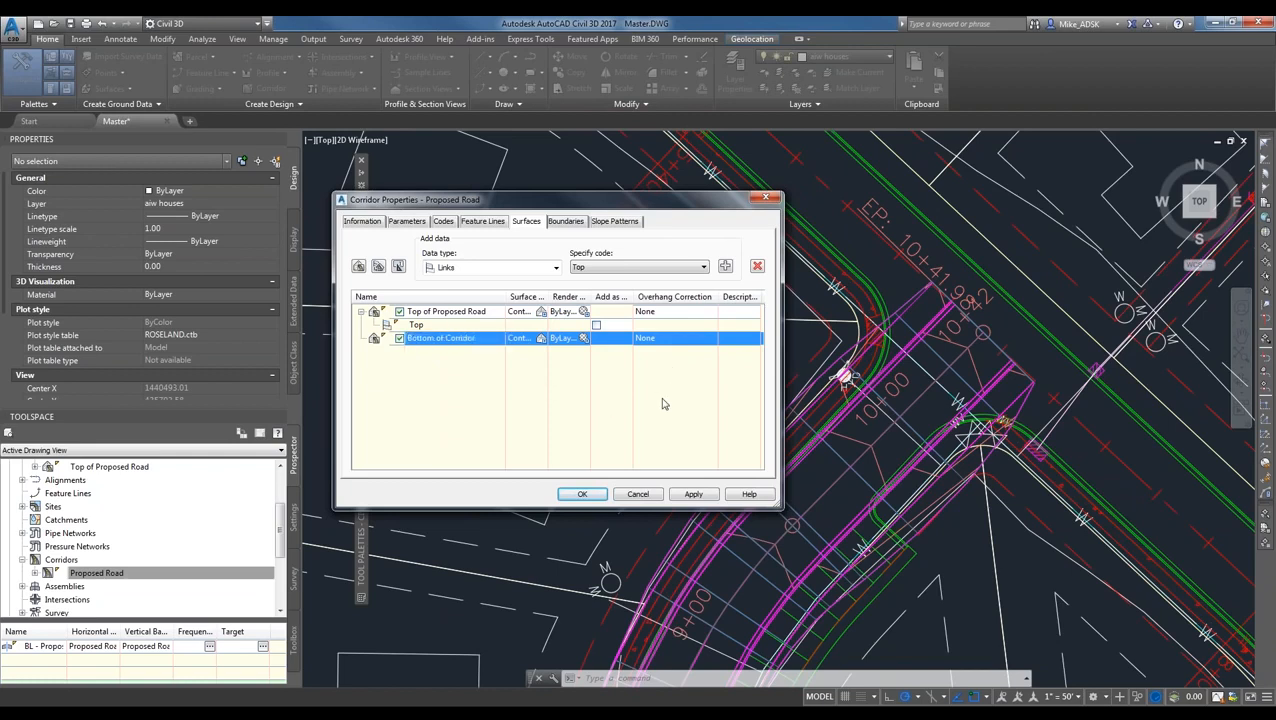
click(657, 313)
click(655, 324)
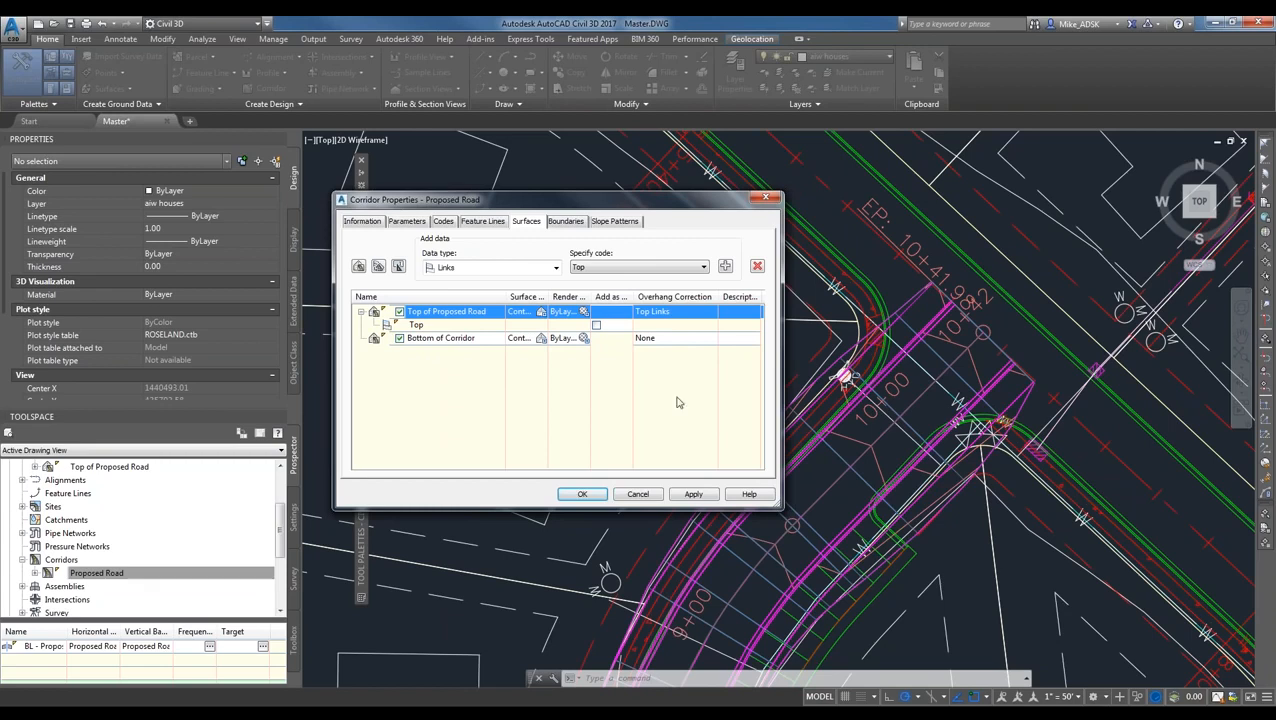
- Add the Datum link code to the Bottom of Corridor surface and set its overhang correction to Bottom Links
click(456, 341)
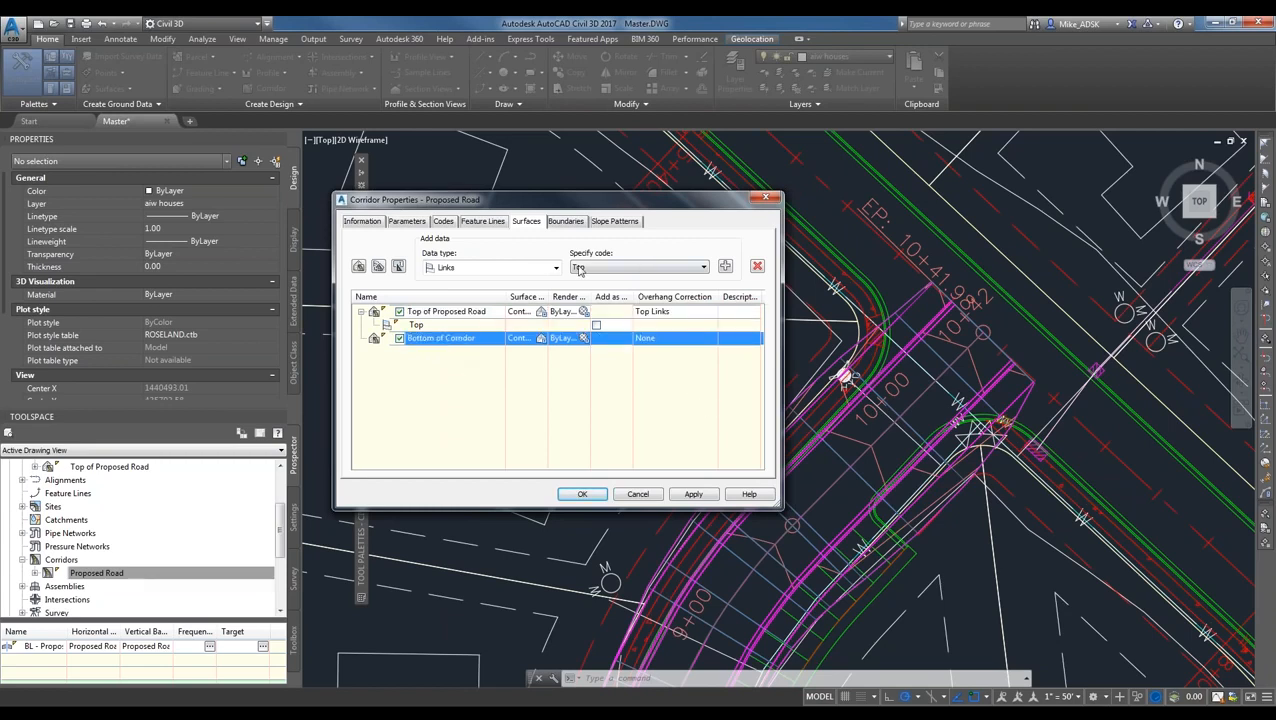
click(579, 268)
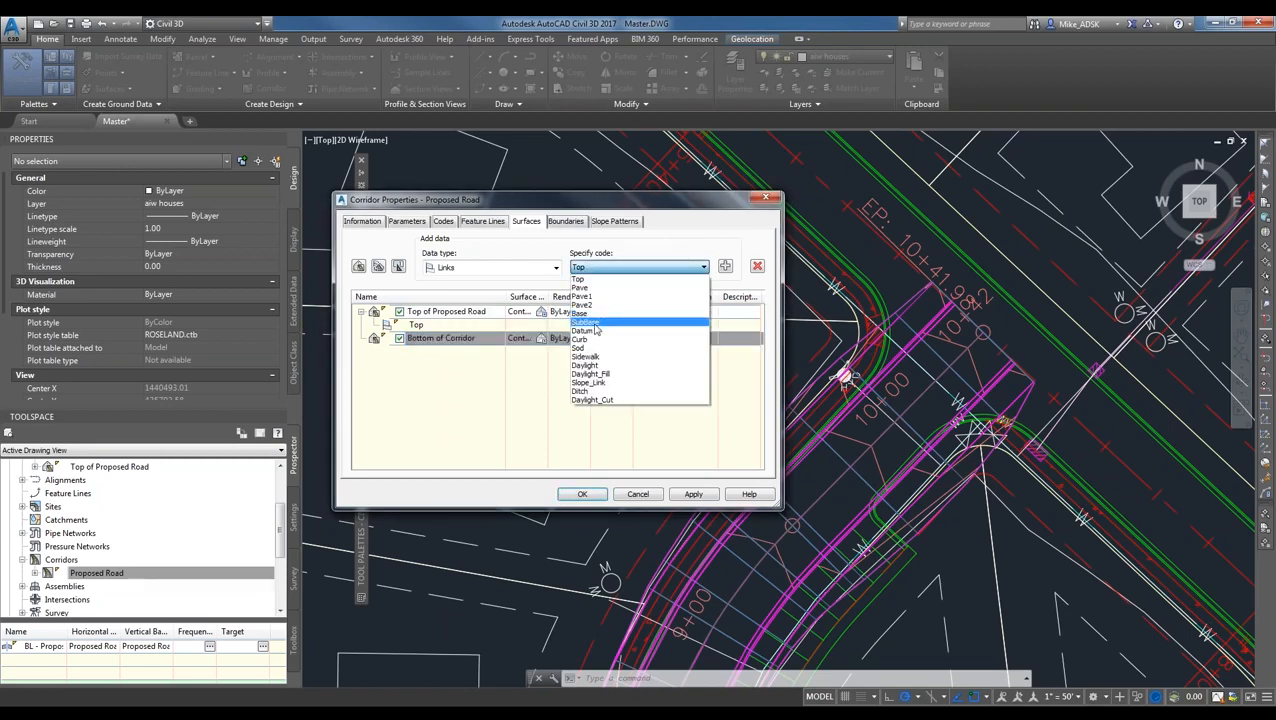
click(584, 331)
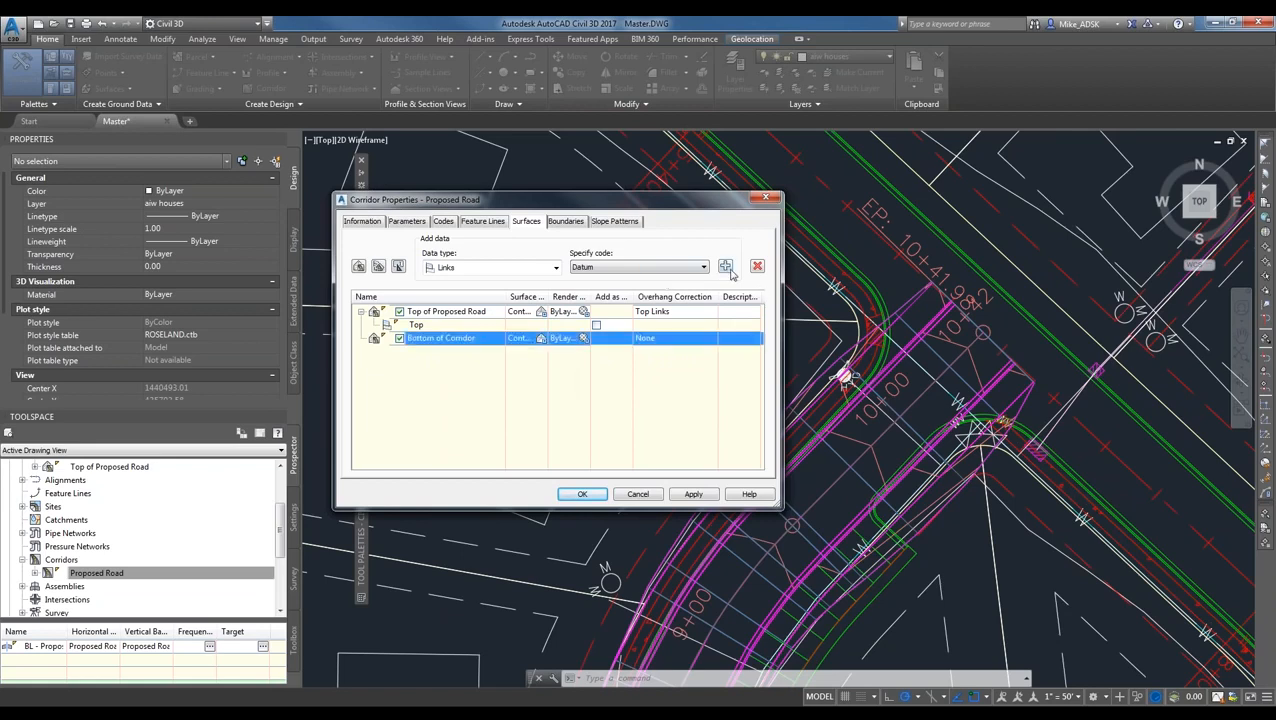
click(729, 271)
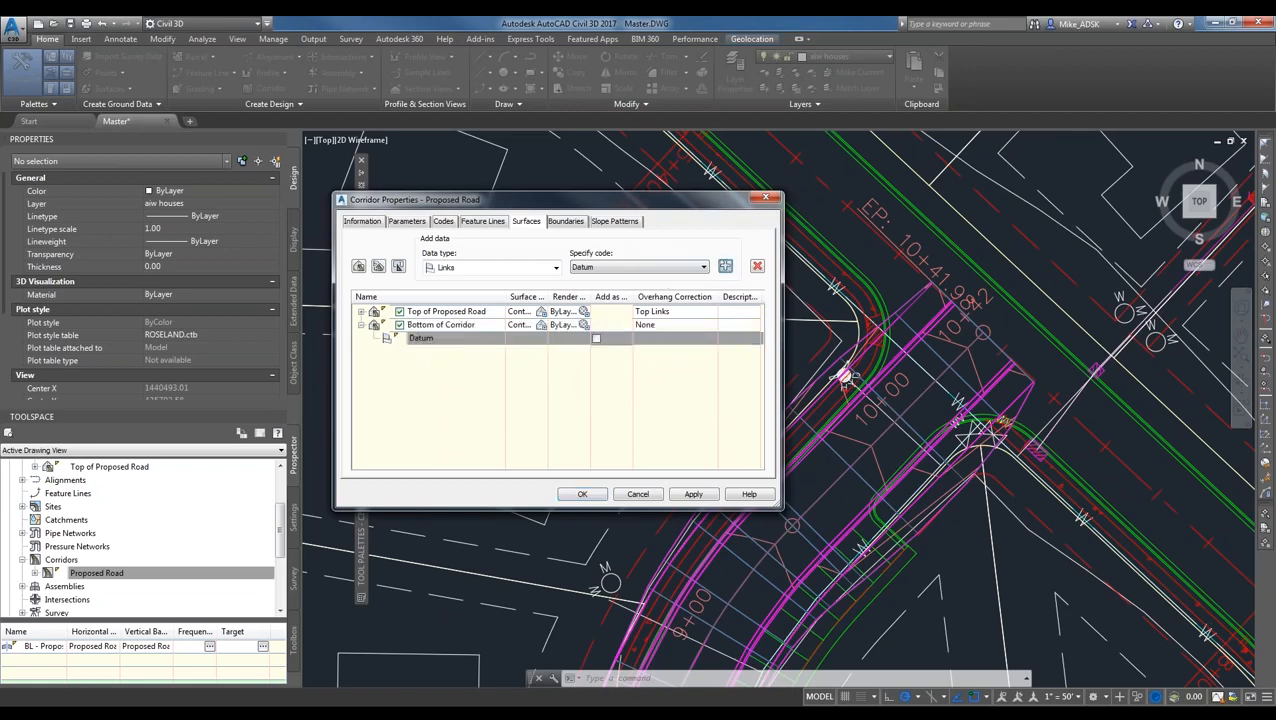
click(673, 325)
click(659, 349)
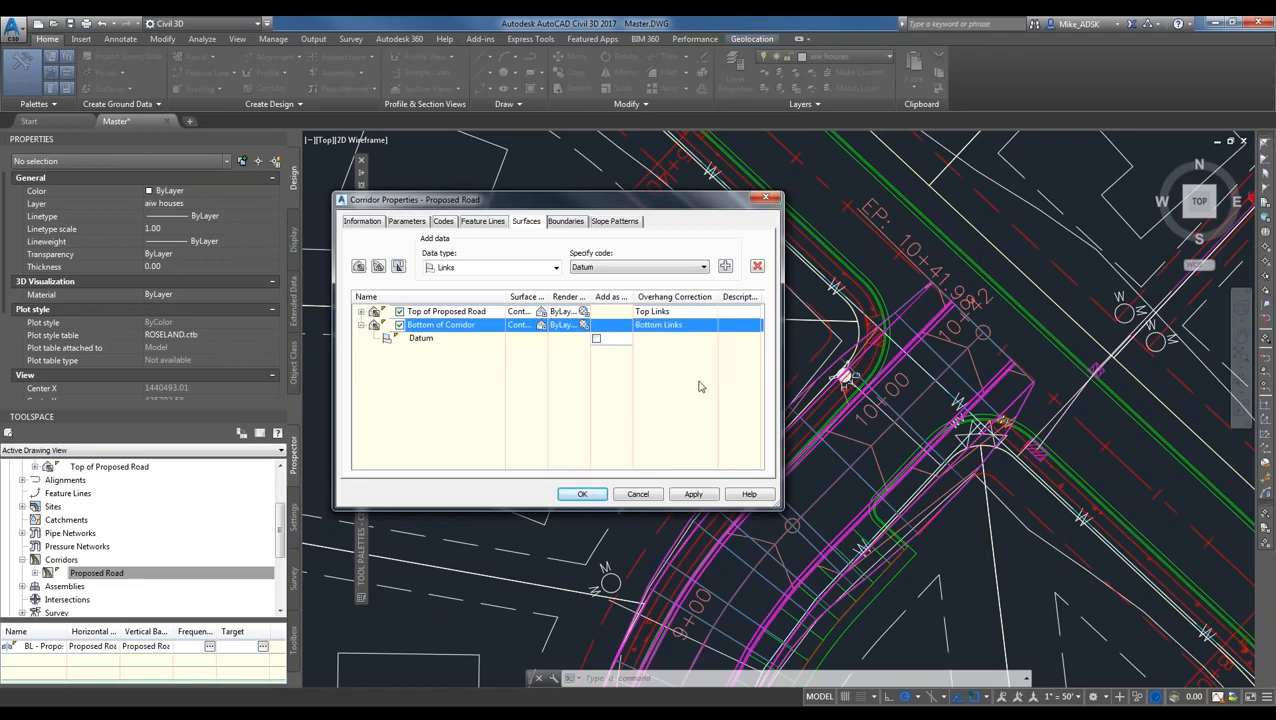
- Set the Bottom of Corridor surface's style to _No Display and accept the corridor property changes
drag(544, 298, 643, 298)
click(546, 325)
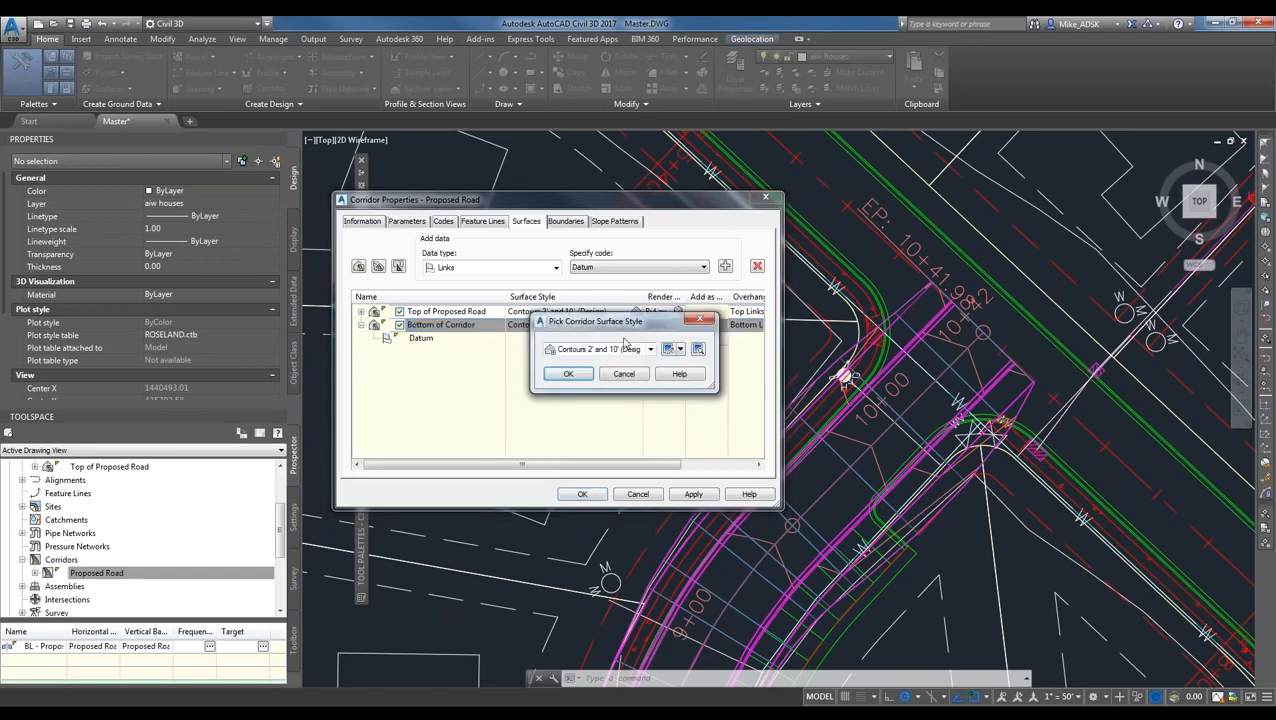
click(680, 349)
click(682, 350)
click(649, 349)
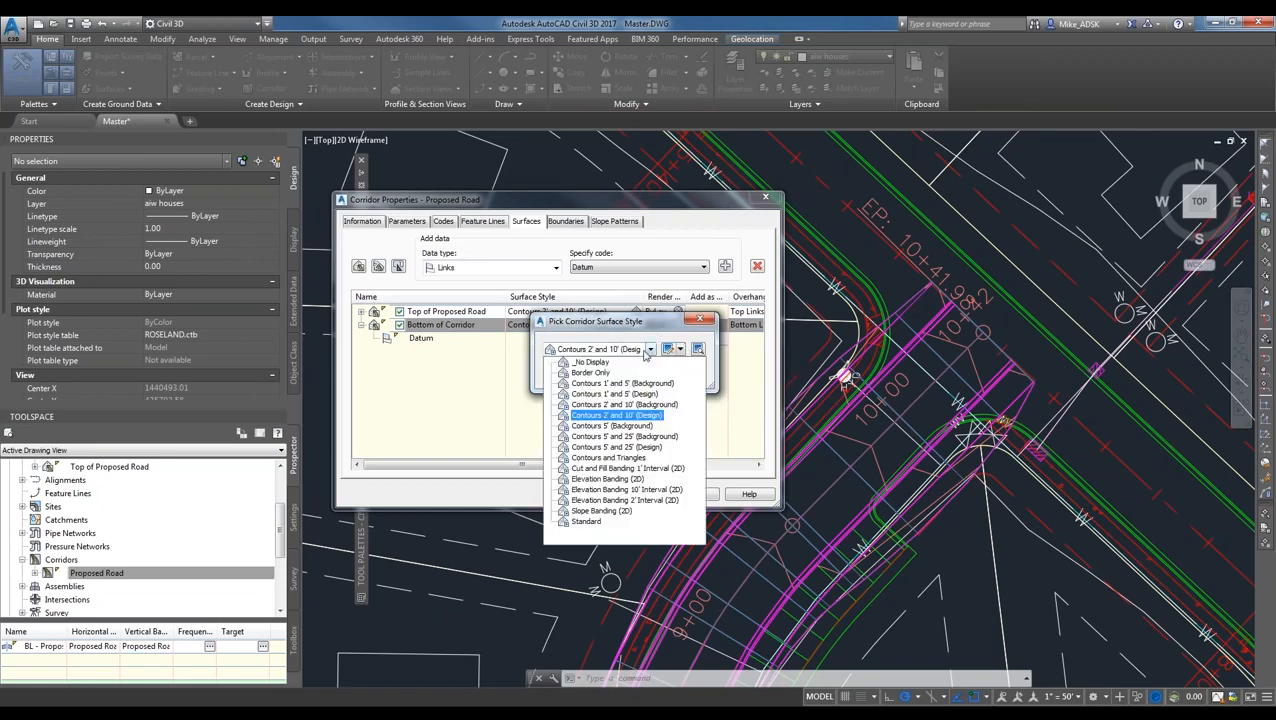
click(590, 362)
click(568, 374)
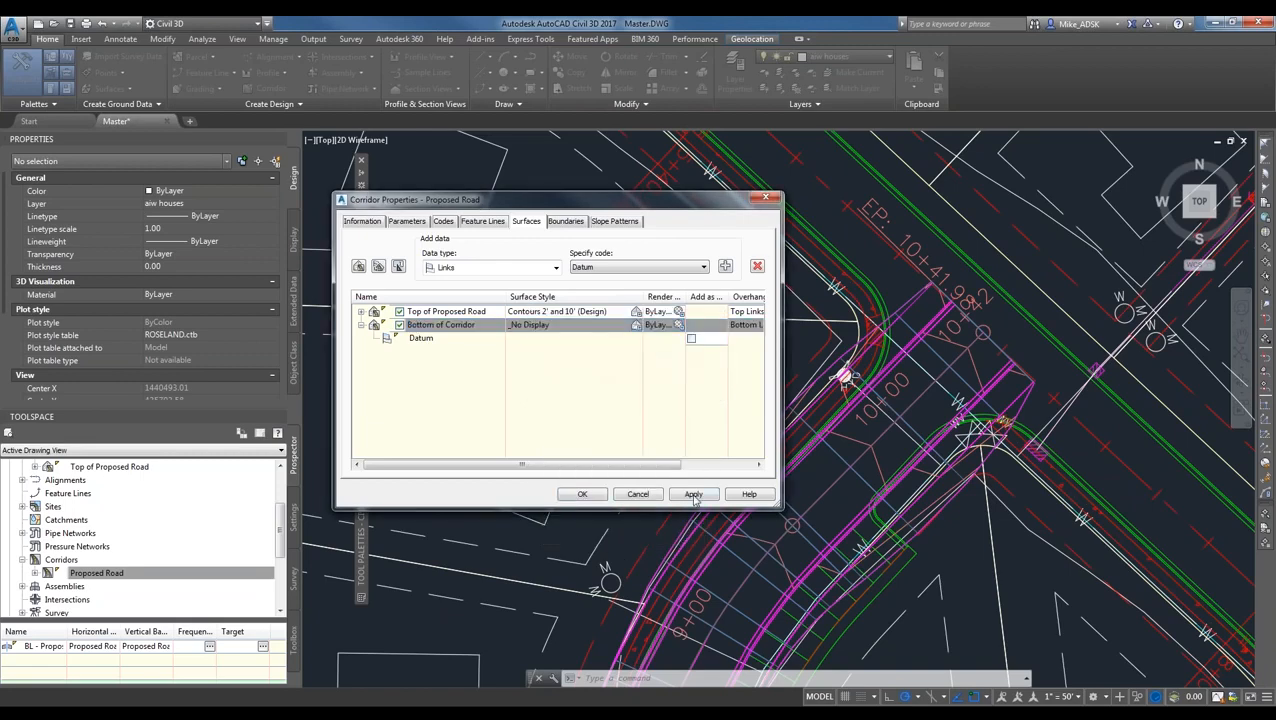
click(582, 494)
click(568, 336)
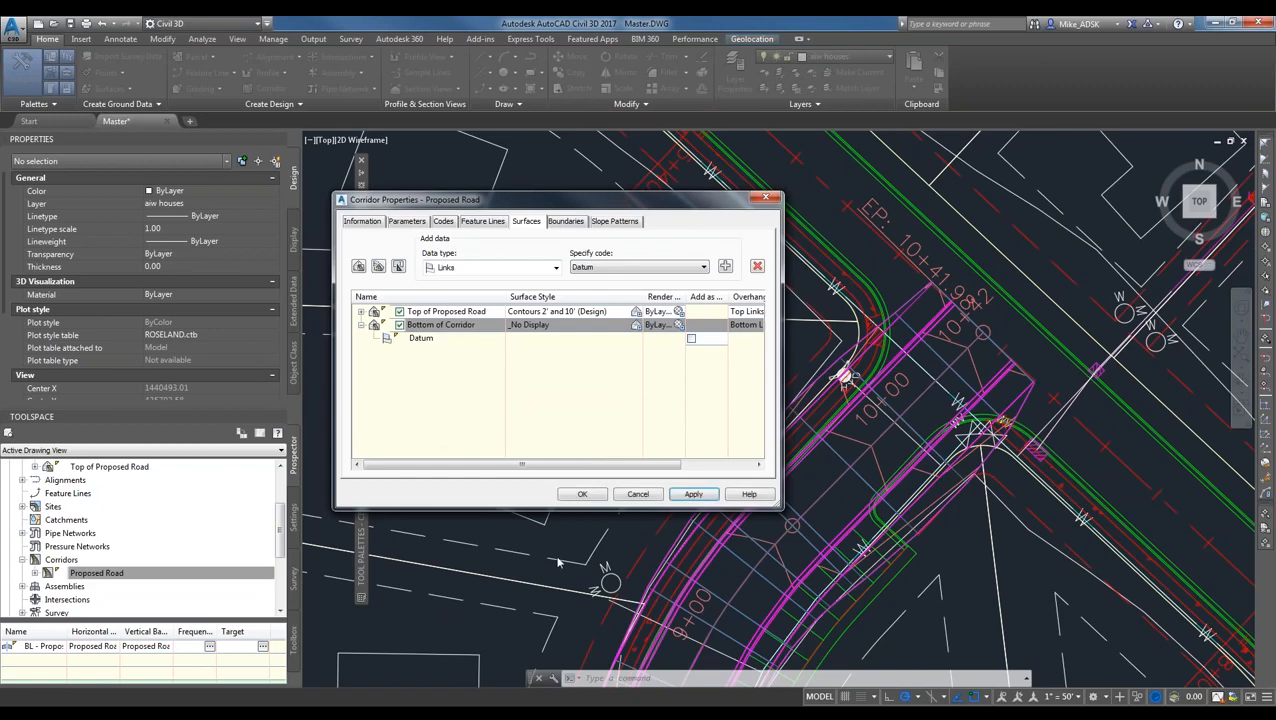
click(594, 494)
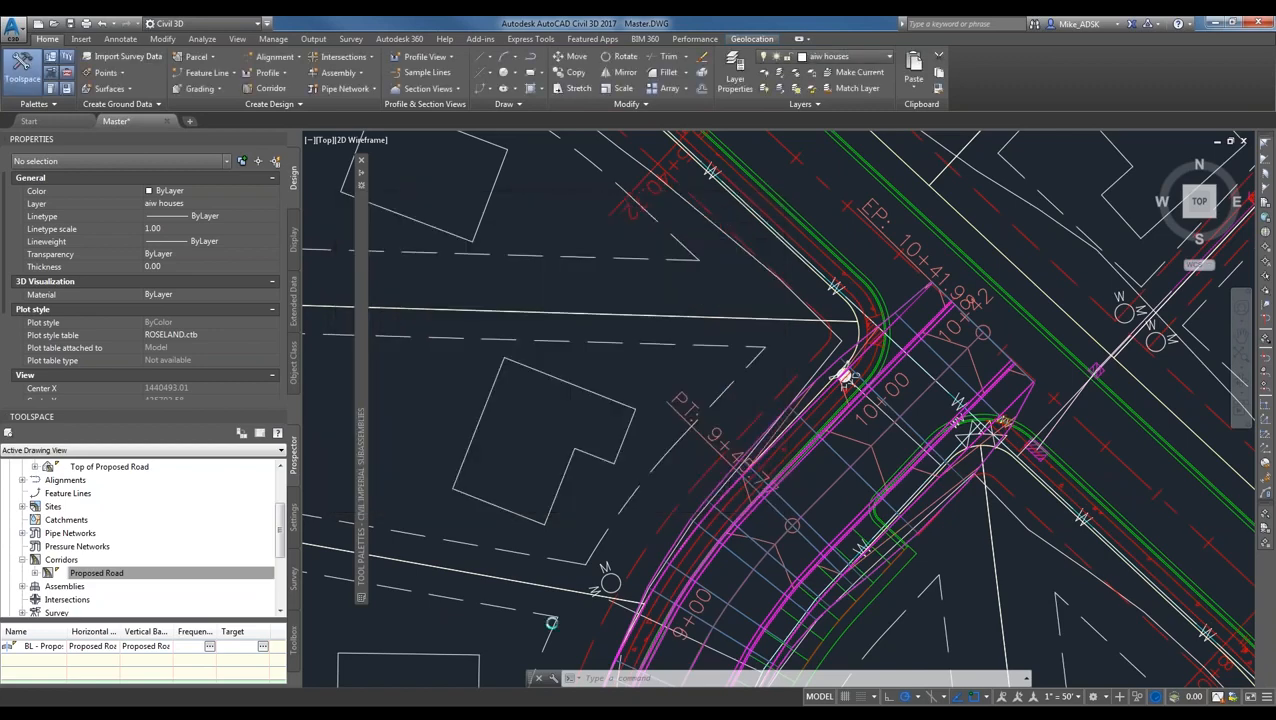
- Open the Volumes Dashboard for the site's surfaces
scroll(620, 628, down, 2)
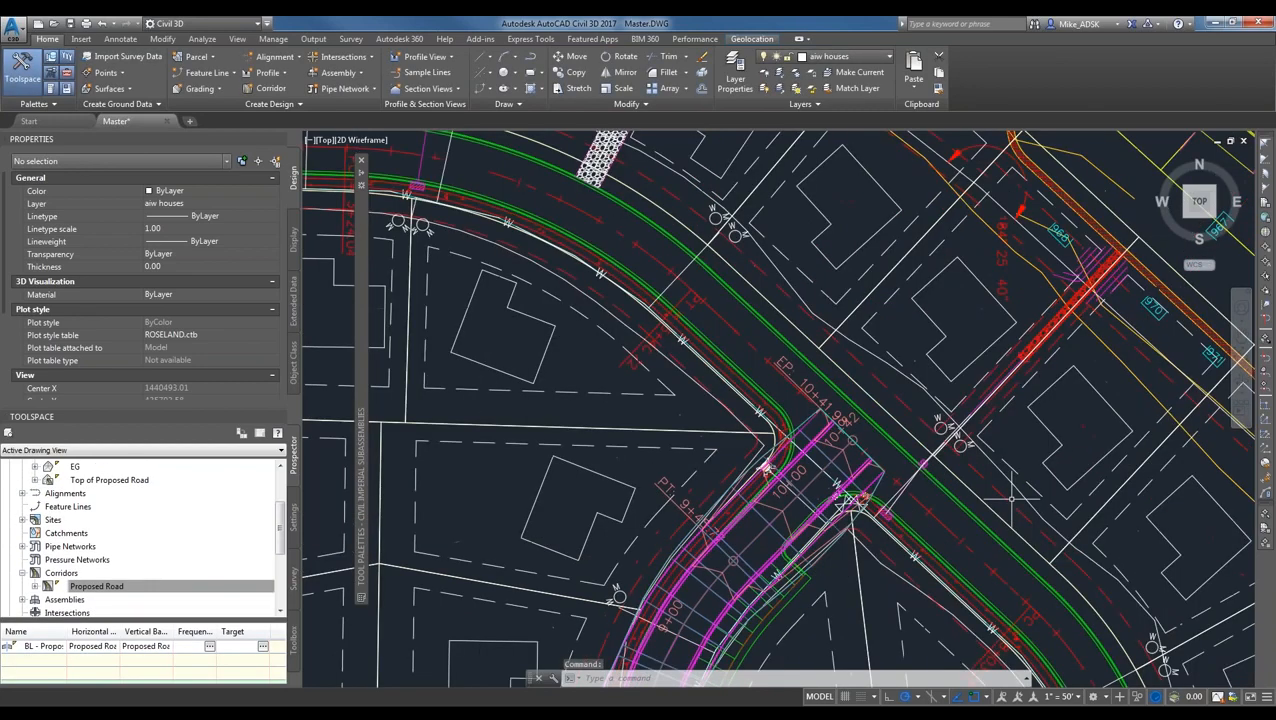
scroll(1010, 497, down, 2)
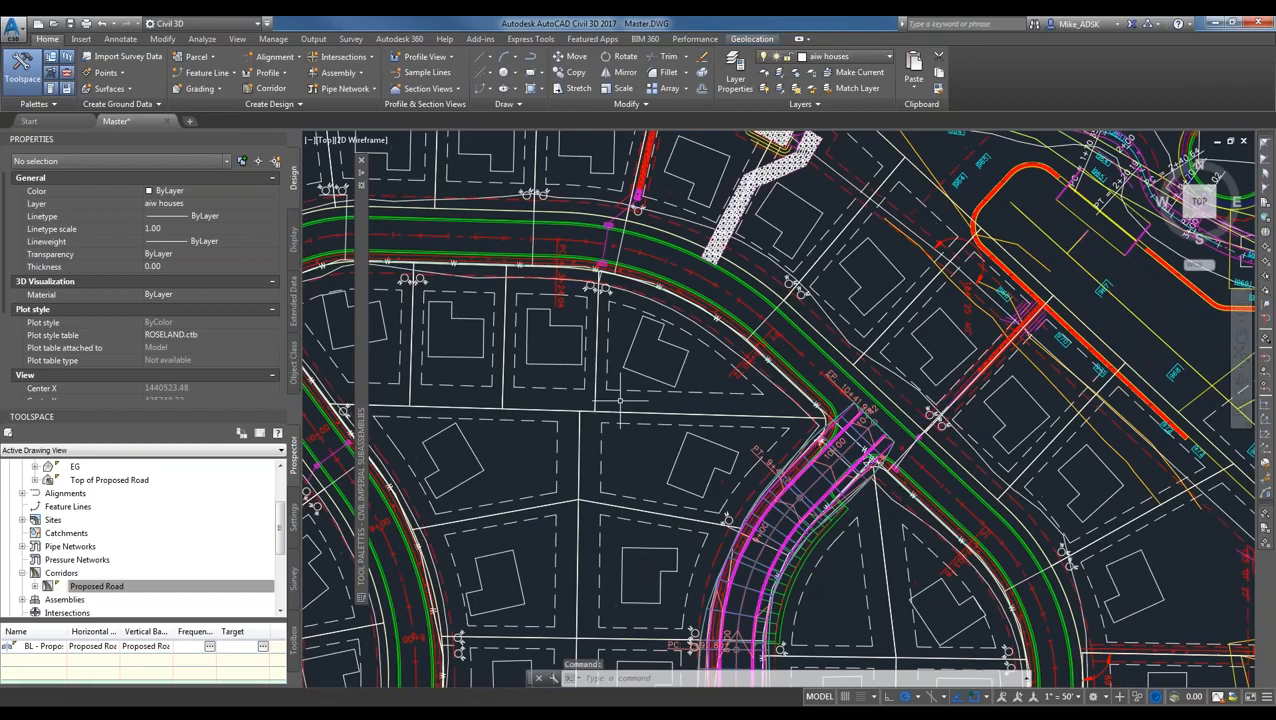
scroll(620, 400, down, 2)
scroll(441, 405, up, 4)
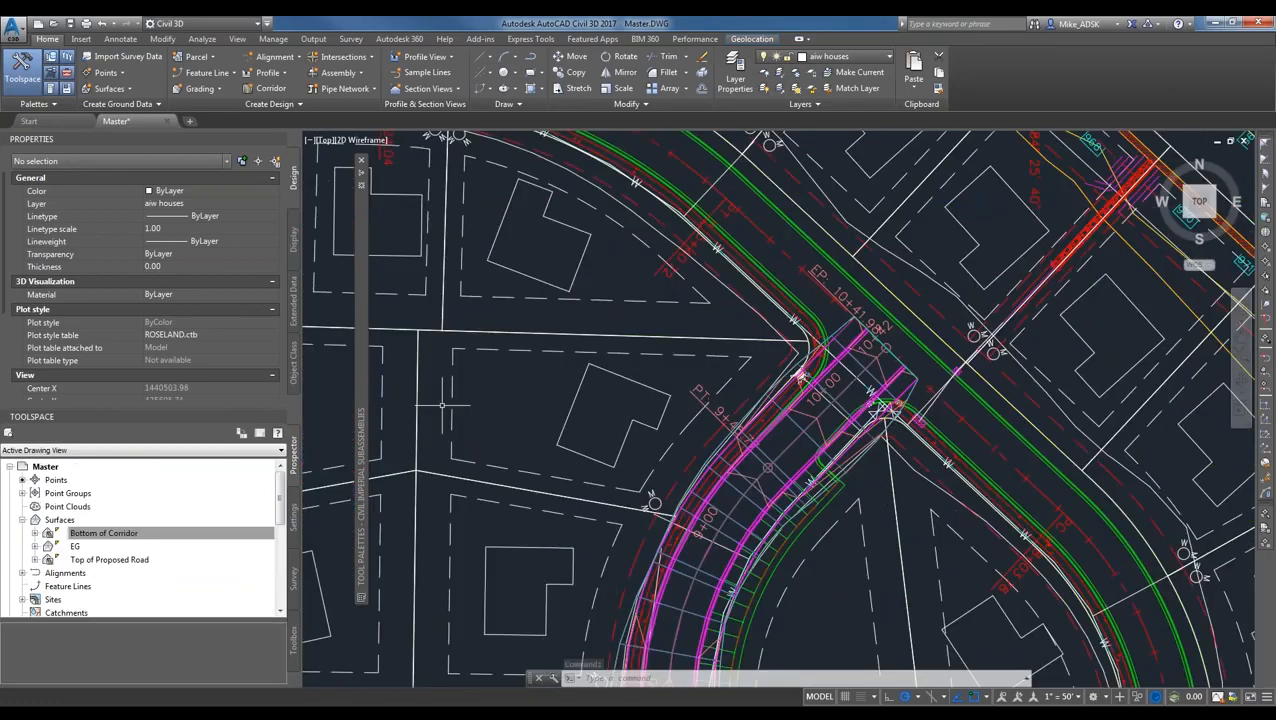
scroll(441, 405, down, 2)
middle_drag(1024, 335, 508, 394)
scroll(508, 394, down, 4)
click(313, 39)
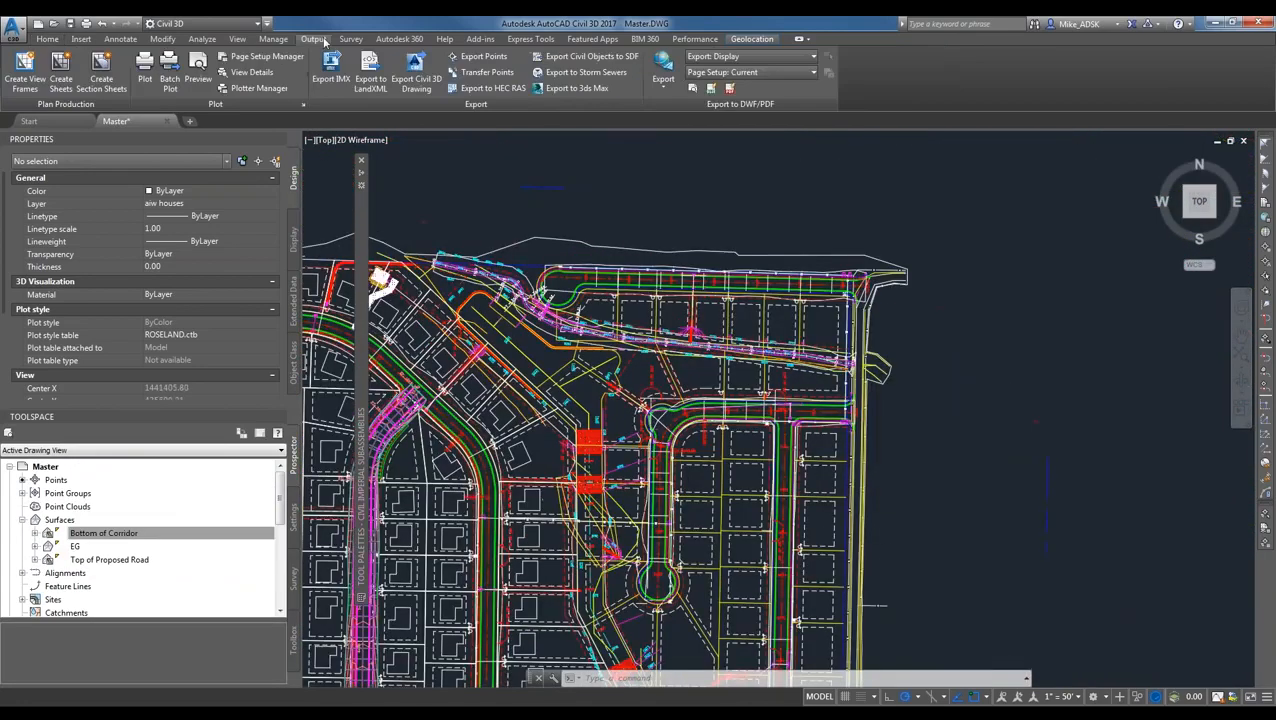
click(203, 39)
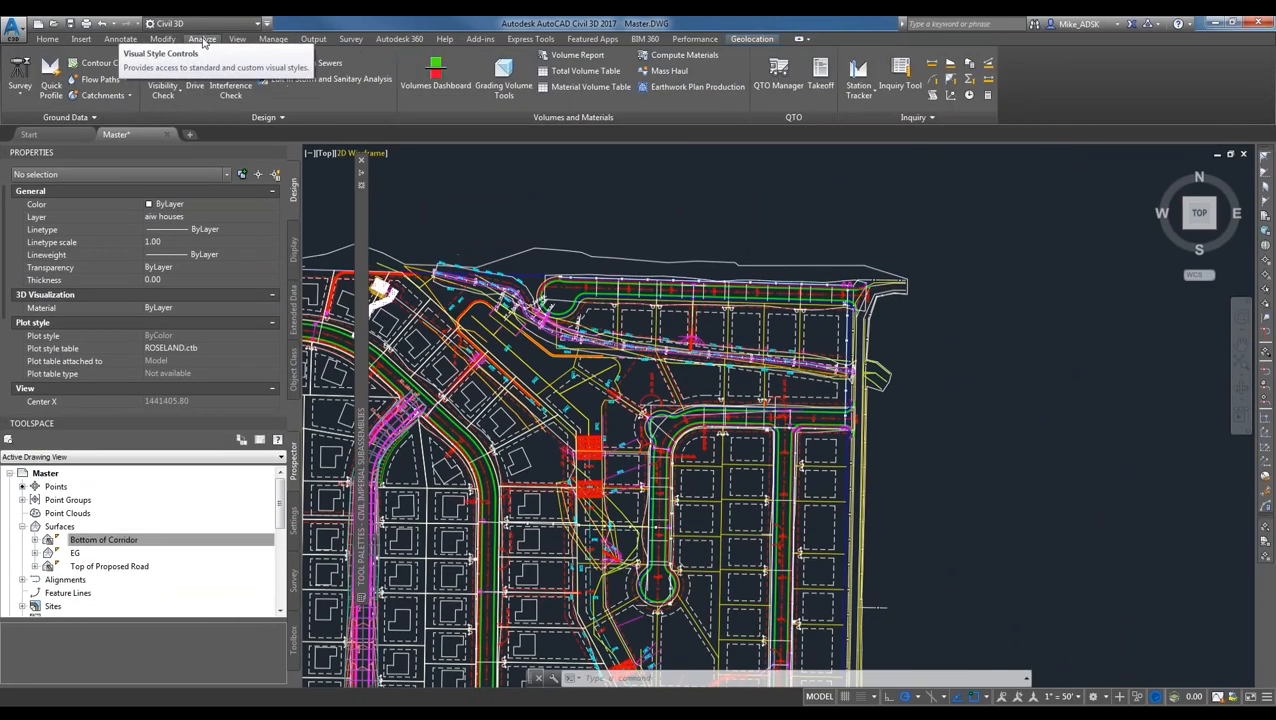
click(458, 72)
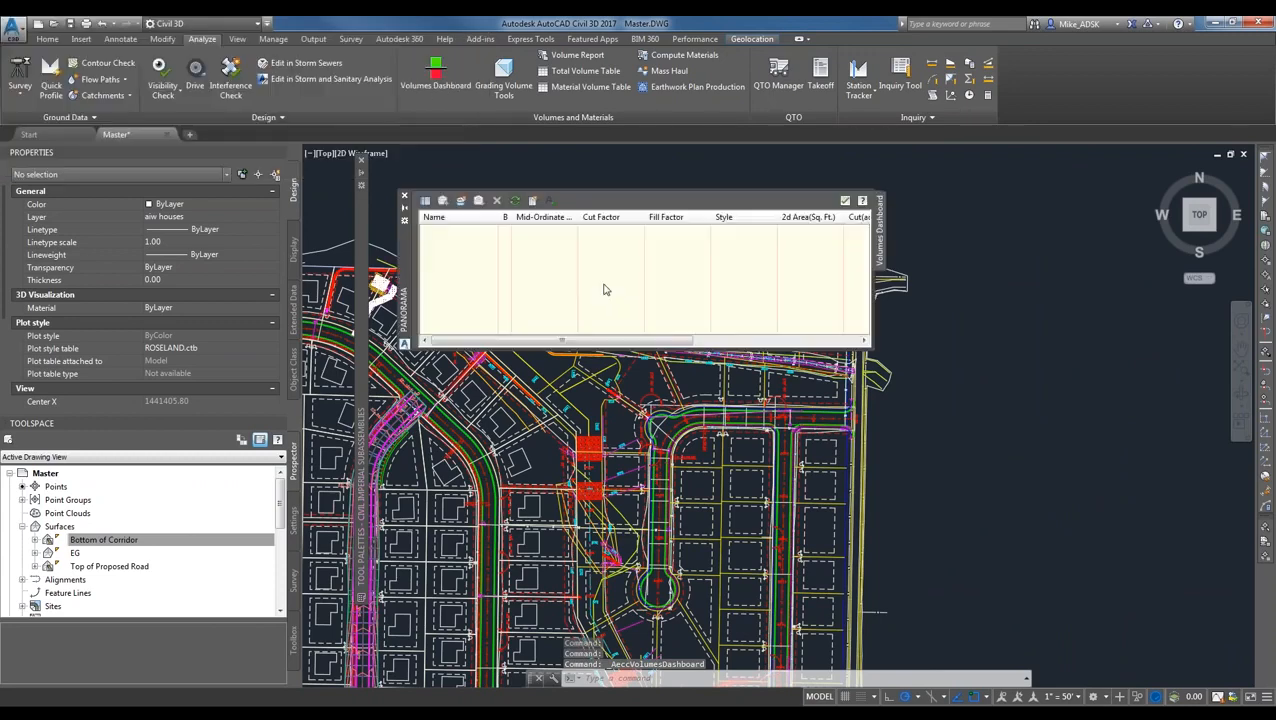
drag(605, 290, 420, 260)
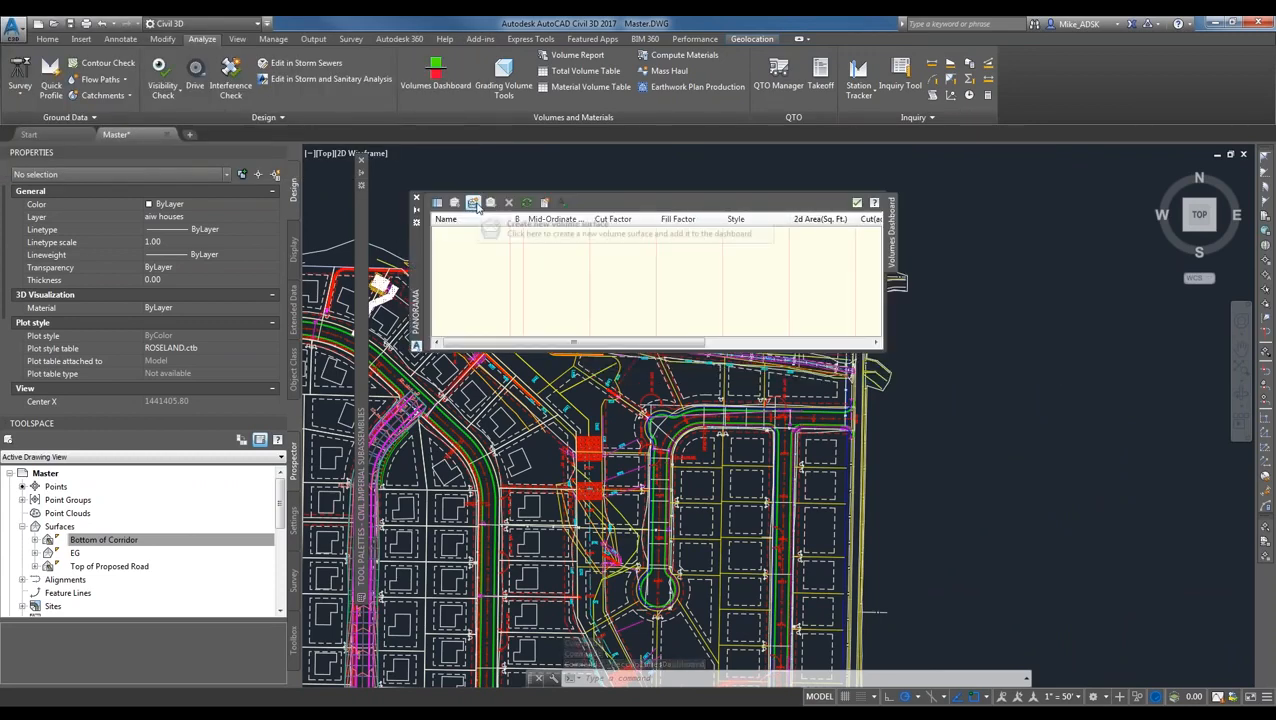
- Start a new TIN volume surface from the Volumes Dashboard and name it Earthwork
click(525, 204)
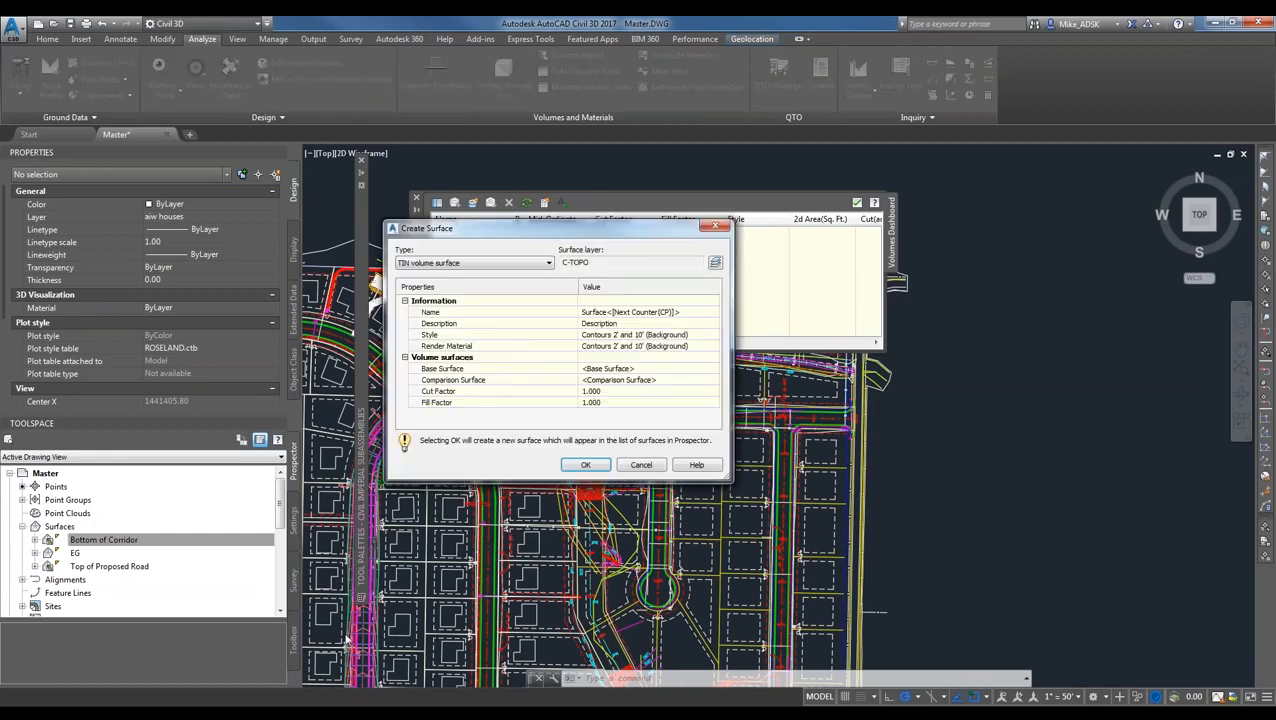
click(450, 263)
click(458, 284)
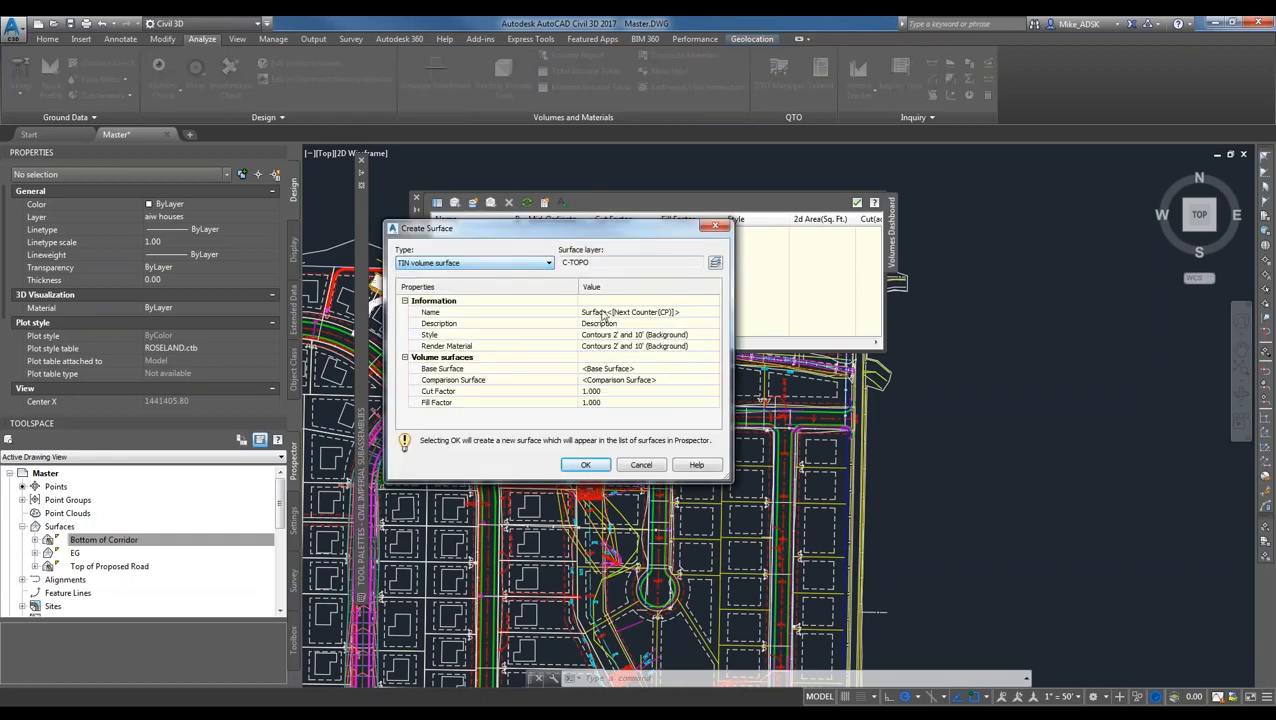
click(614, 316)
key(BackSpace)
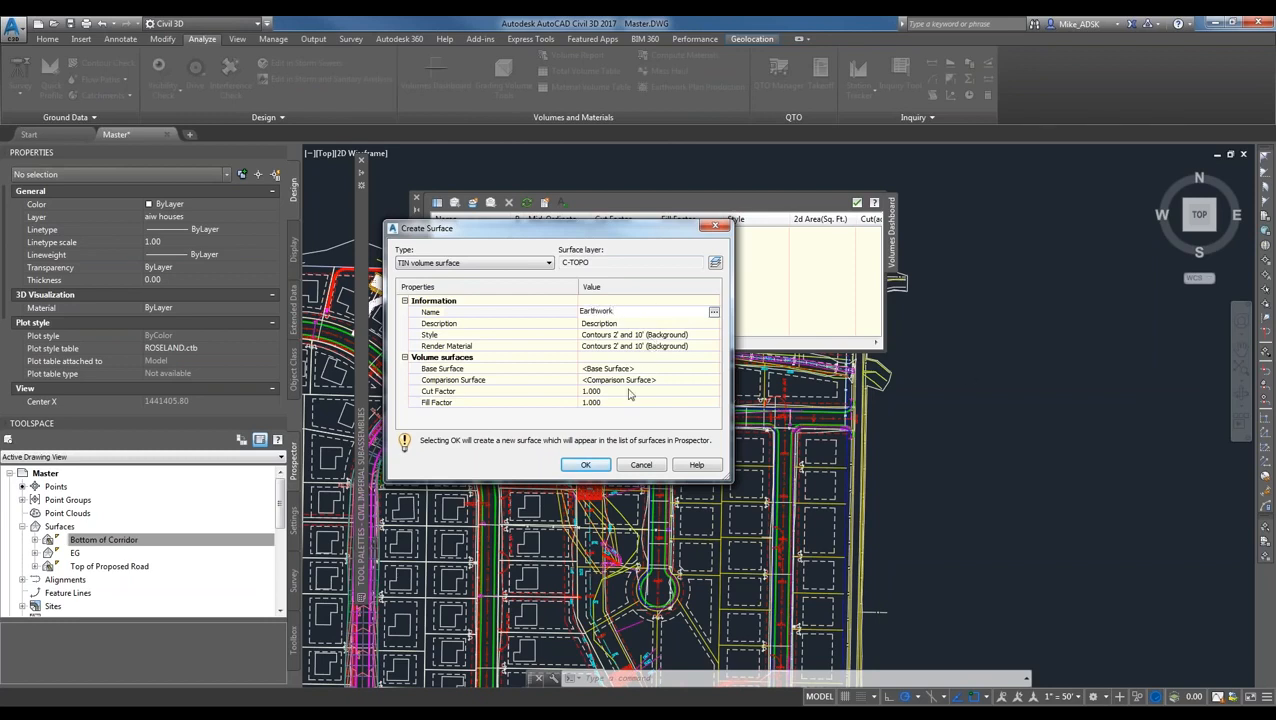
text(Earthwork)
key(Return)
- Set the Earthwork volume surface's style to _No Display
click(601, 335)
click(713, 334)
click(606, 348)
click(598, 363)
click(568, 373)
click(648, 347)
click(716, 346)
click(590, 349)
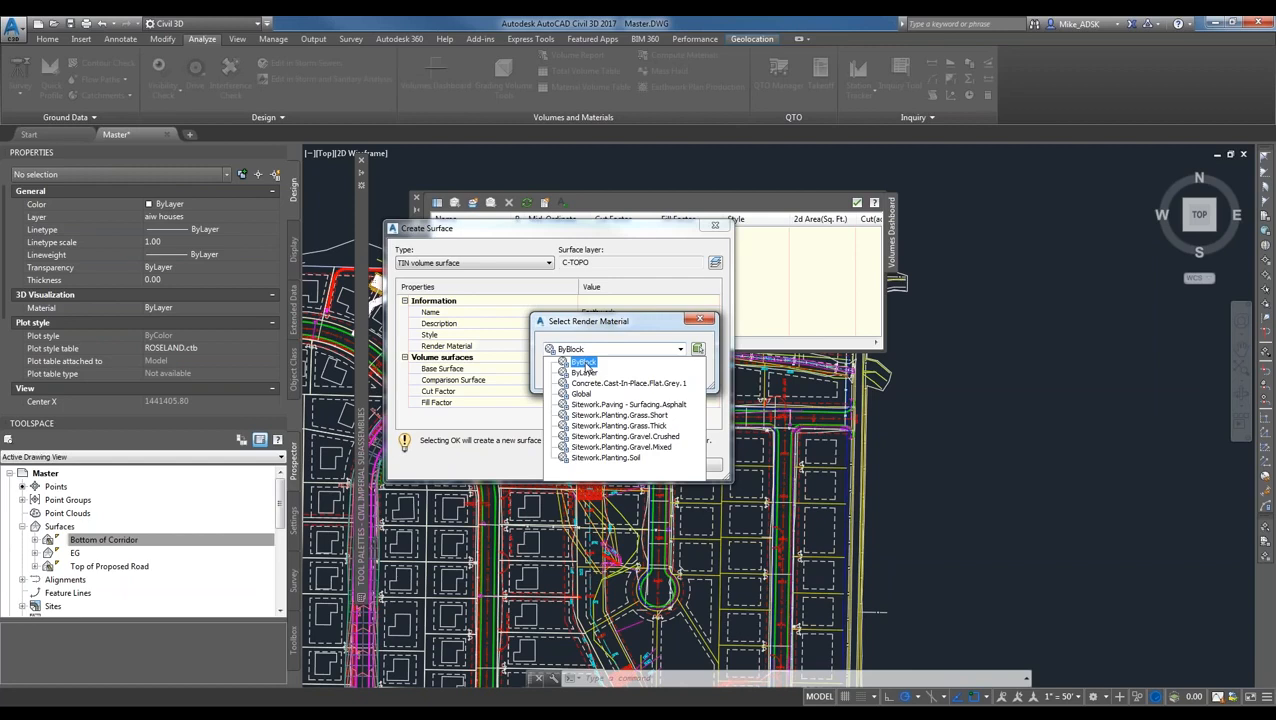
click(588, 363)
click(680, 349)
click(696, 324)
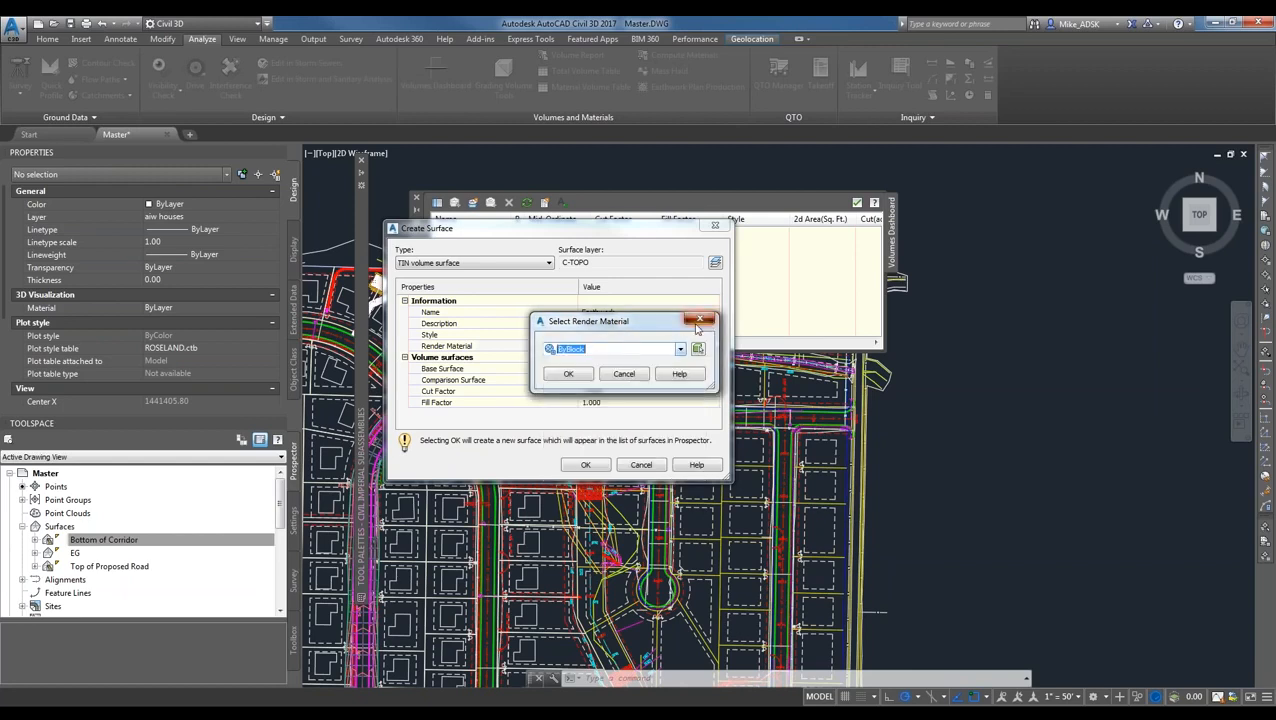
click(697, 322)
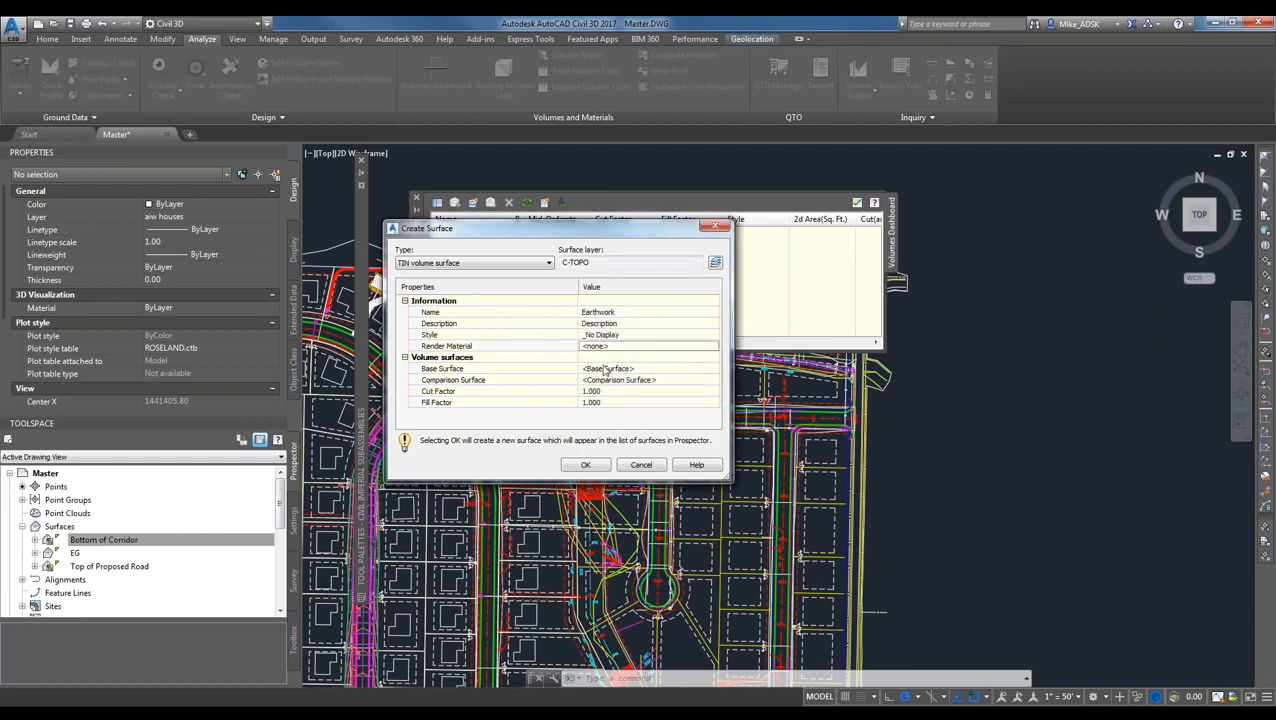
- Set EG as the Earthwork volume surface's base surface and Bottom of Corridor as its comparison surface
click(612, 367)
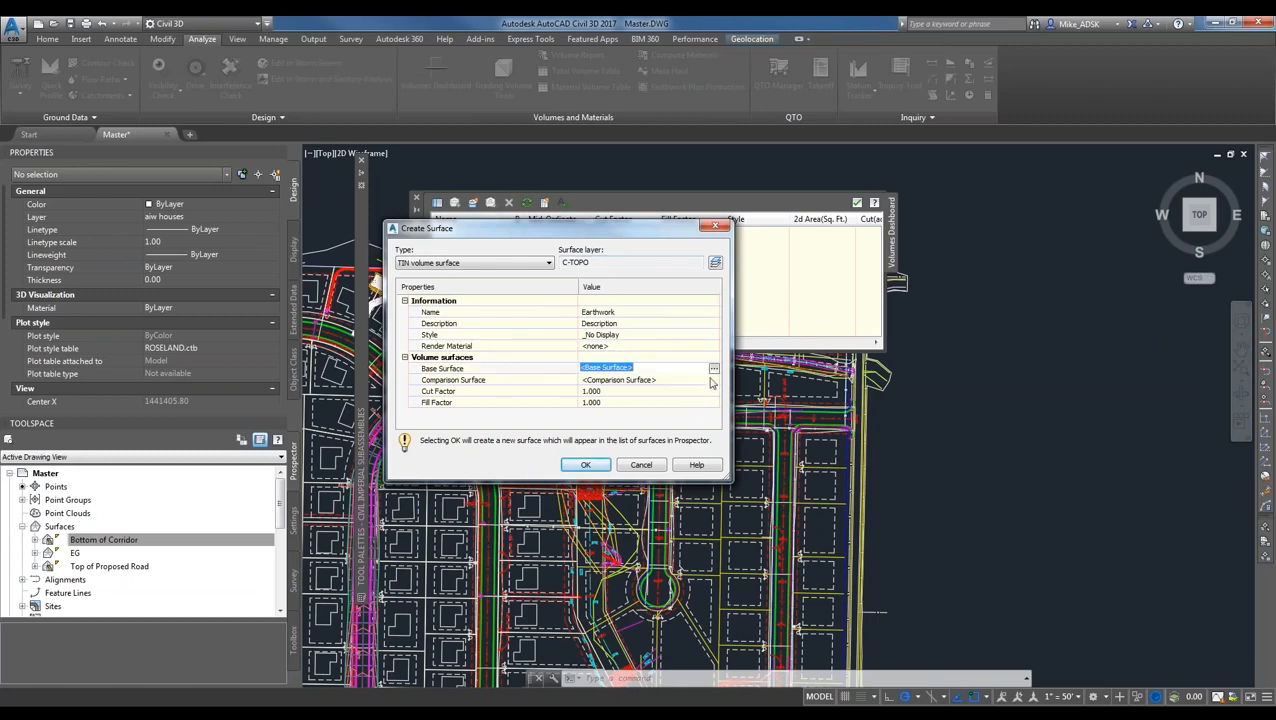
click(714, 370)
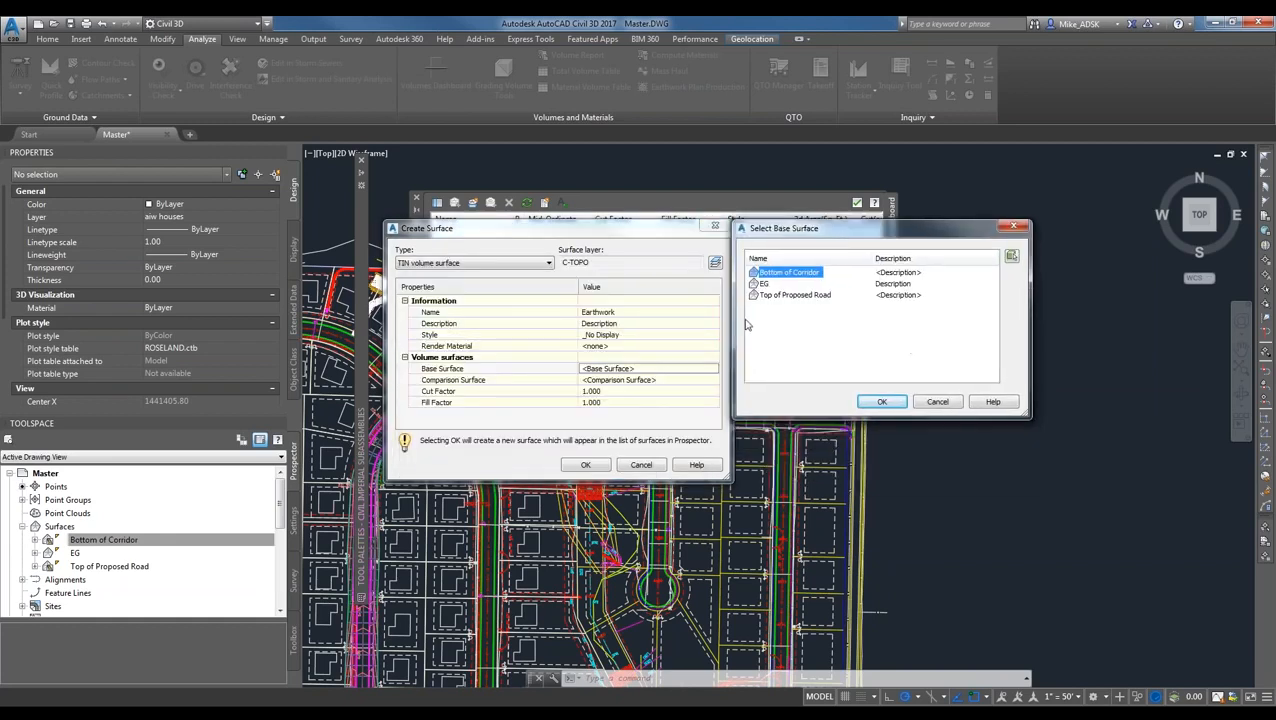
click(764, 284)
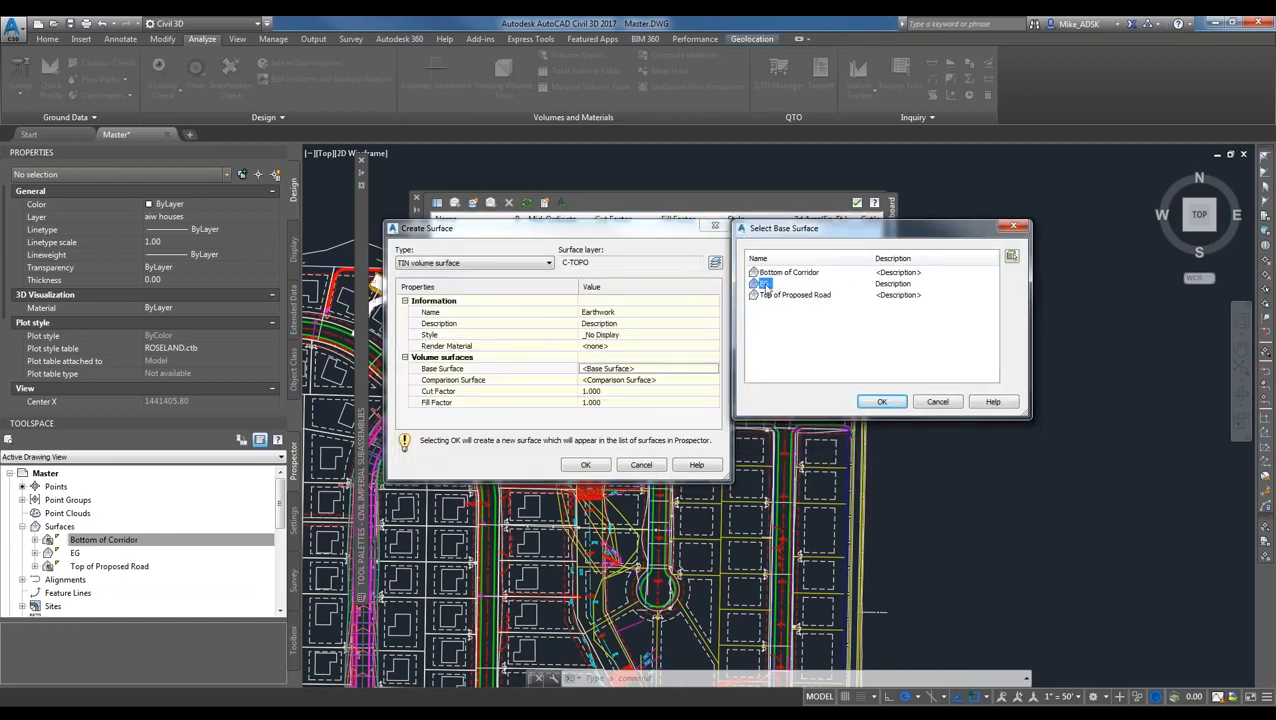
click(880, 401)
click(620, 380)
click(713, 380)
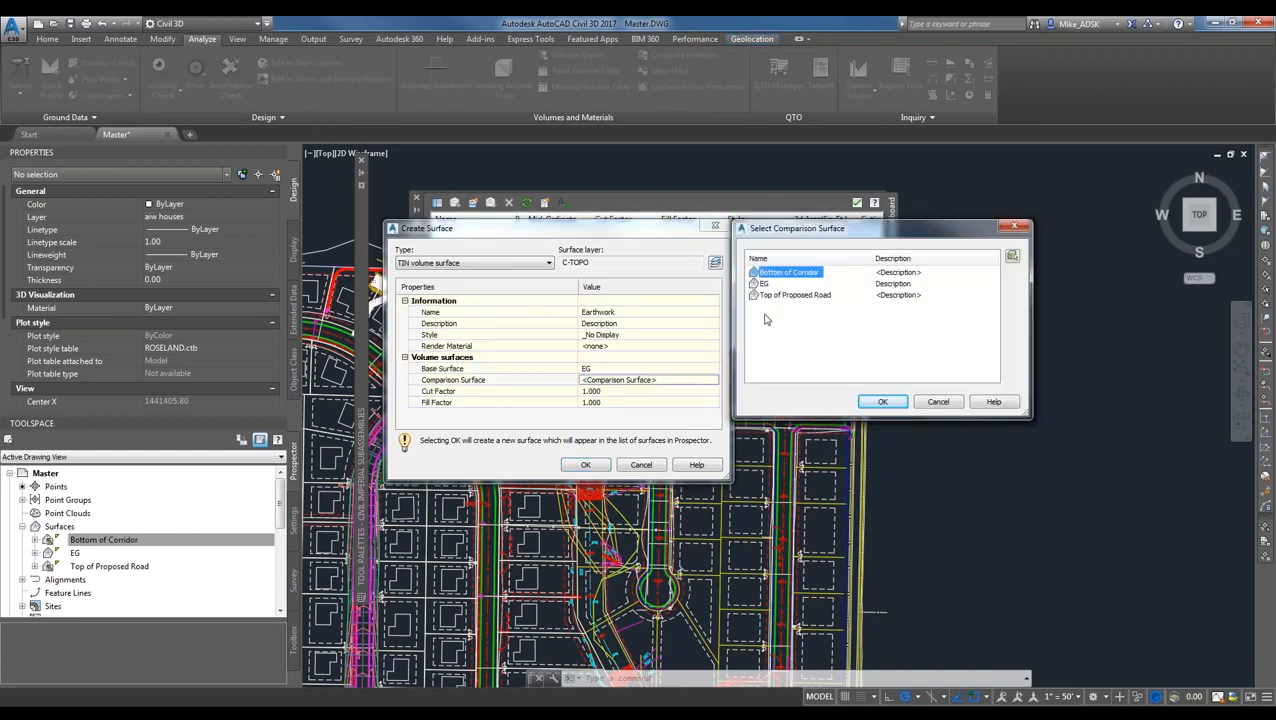
click(900, 405)
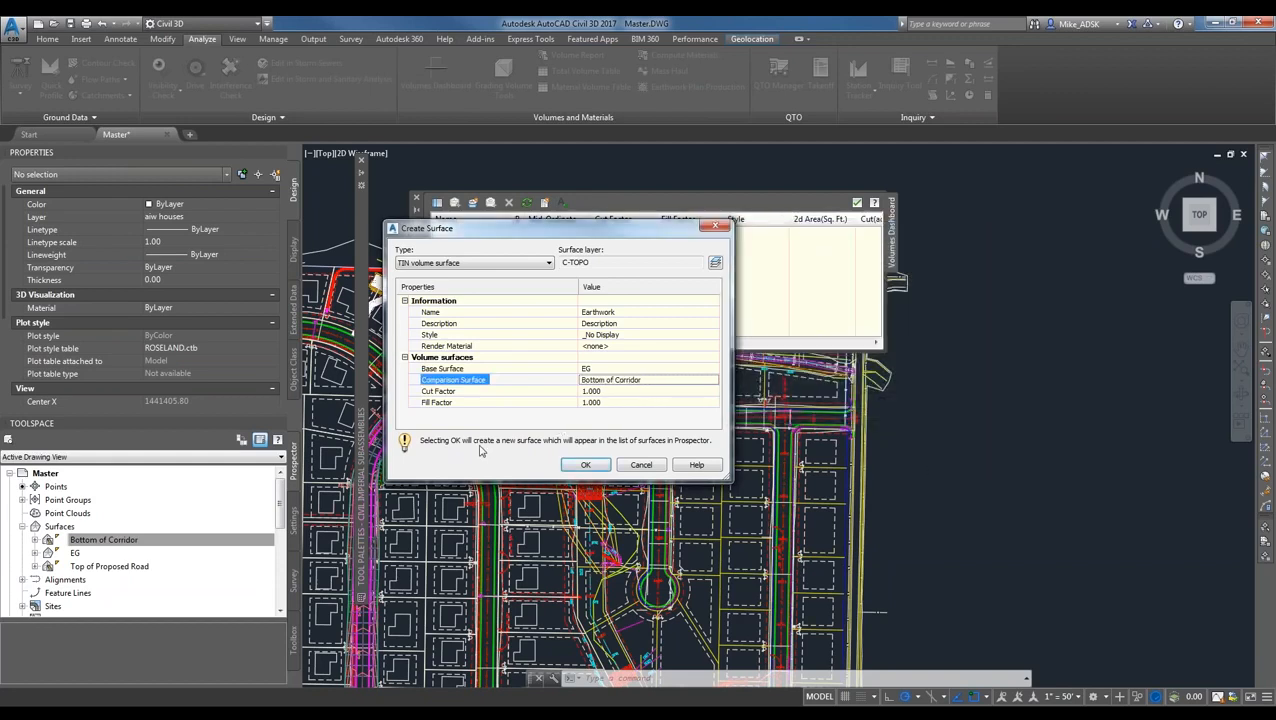
- Create the Earthwork volume surface and widen the Volumes Dashboard to show its adjusted cut, fill and net volumes
click(439, 392)
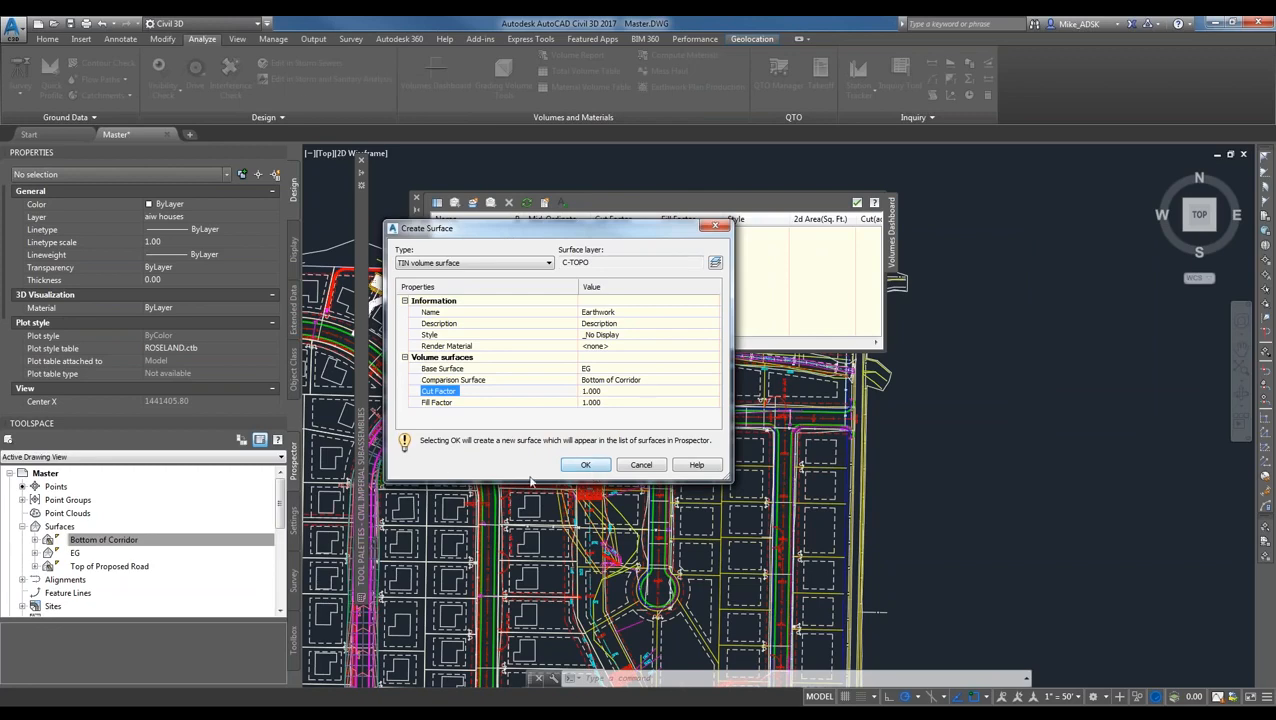
click(585, 464)
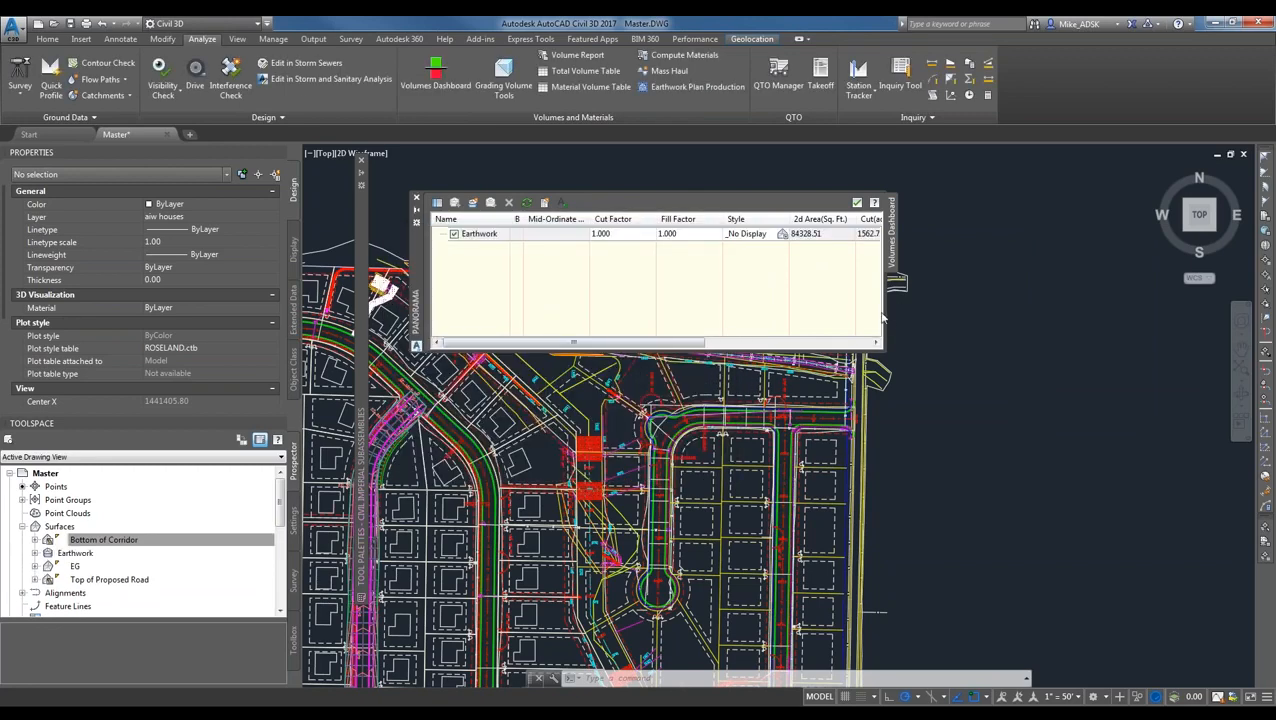
drag(885, 317, 1212, 320)
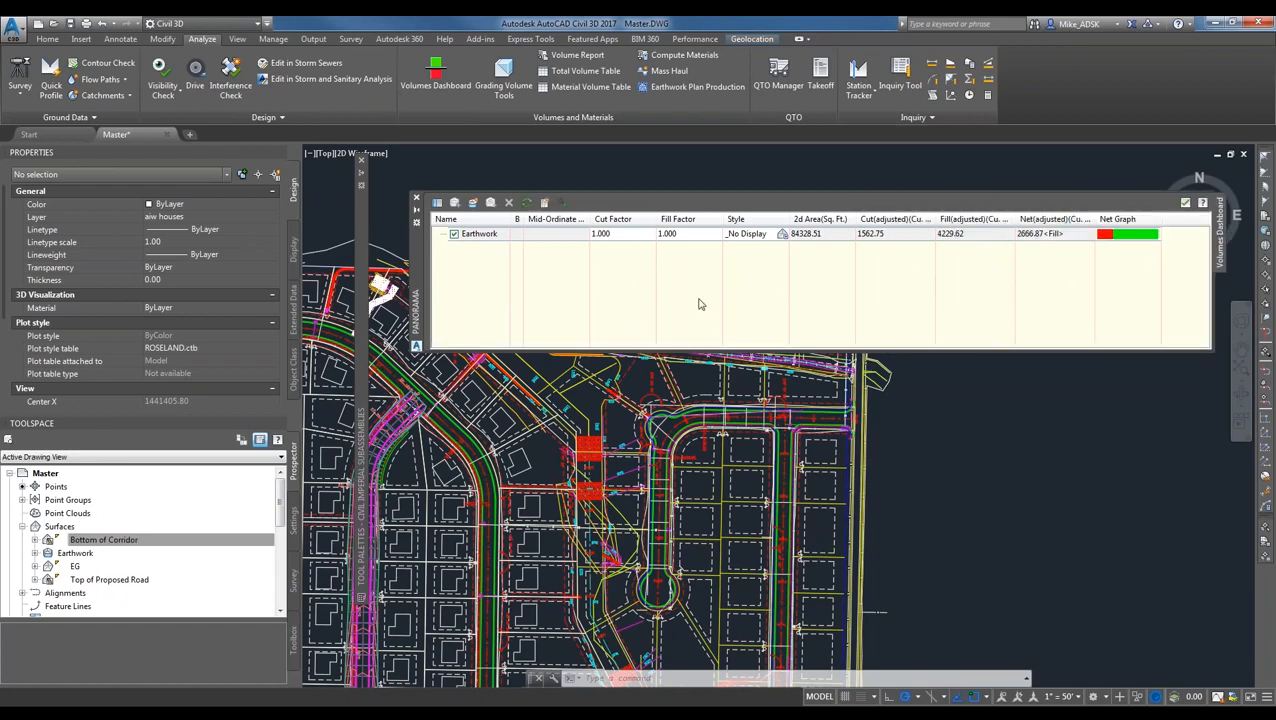
click(640, 235)
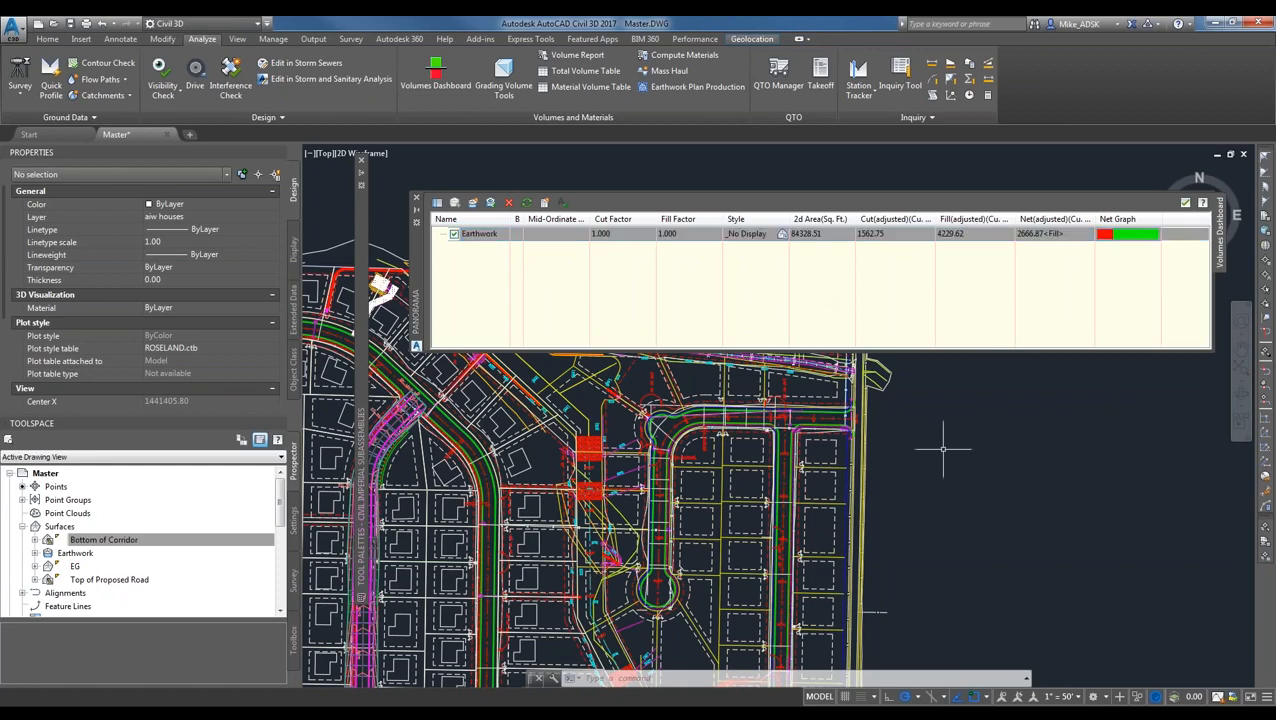
- Lower the vertical curve's PVI near station 5+00 on the Proposed Roadway profile, bringing it closer to existing ground
scroll(943, 449, down, 4)
scroll(622, 468, up, 7)
mouse_move(1180, 390)
middle_down()
mouse_move(625, 480)
mouse_move(559, 427)
mouse_move(655, 527)
middle_up()
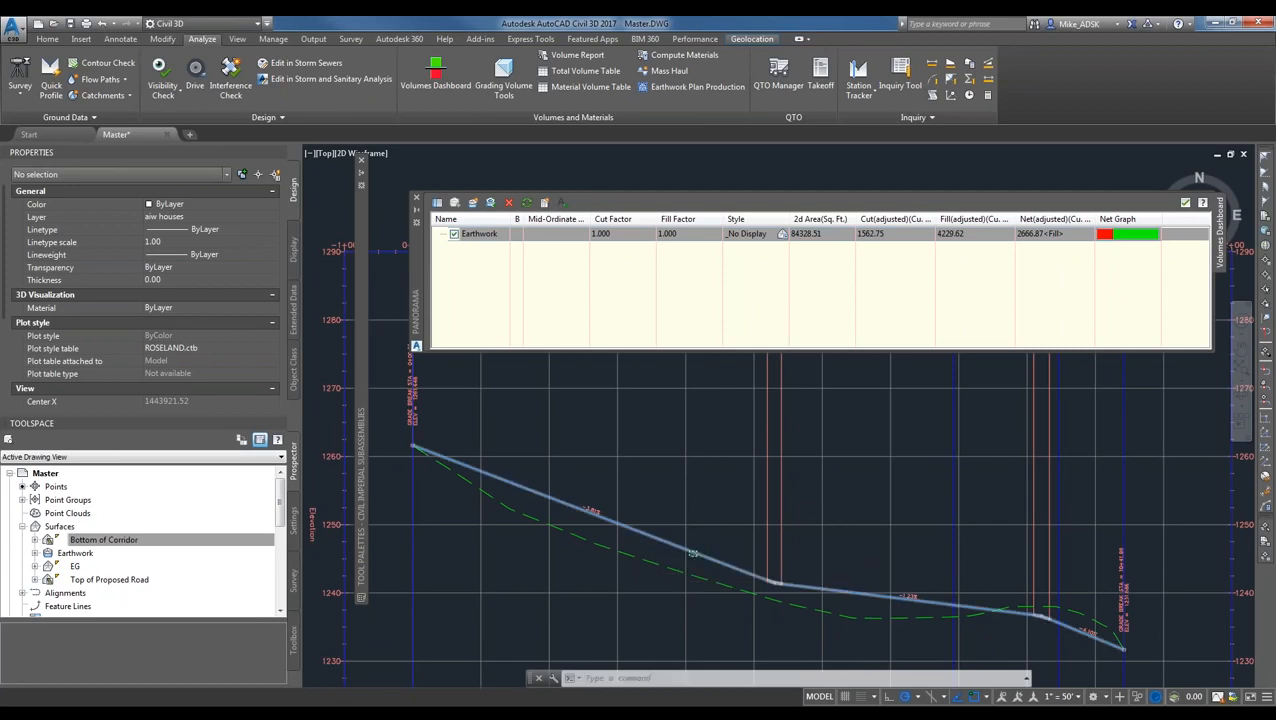
click(696, 556)
scroll(878, 545, up, 5)
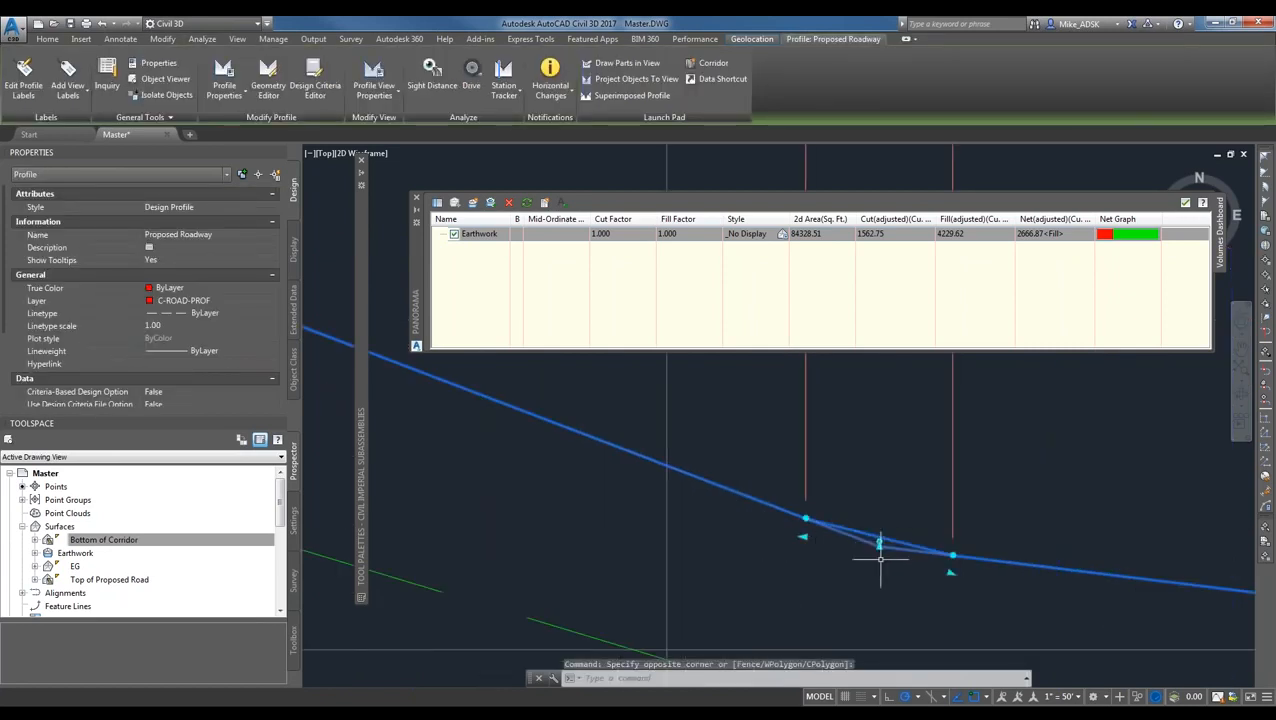
click(878, 545)
scroll(880, 570, down, 2)
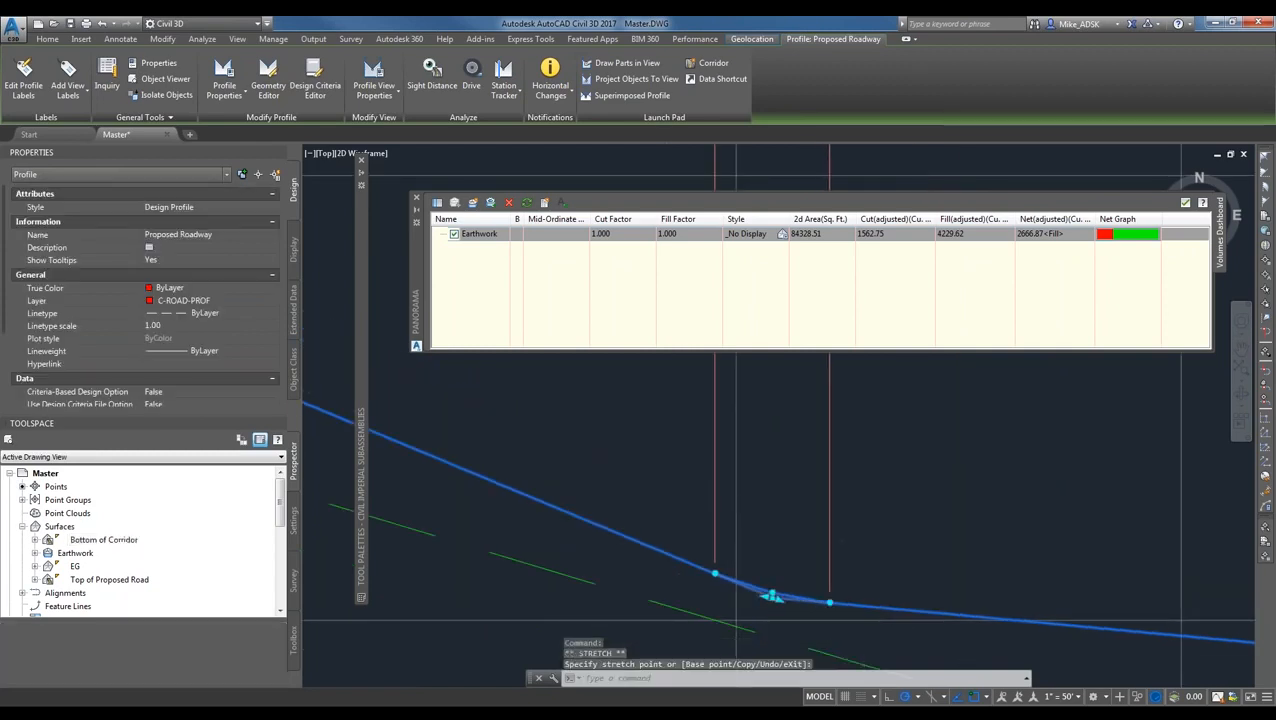
scroll(823, 507, down, 4)
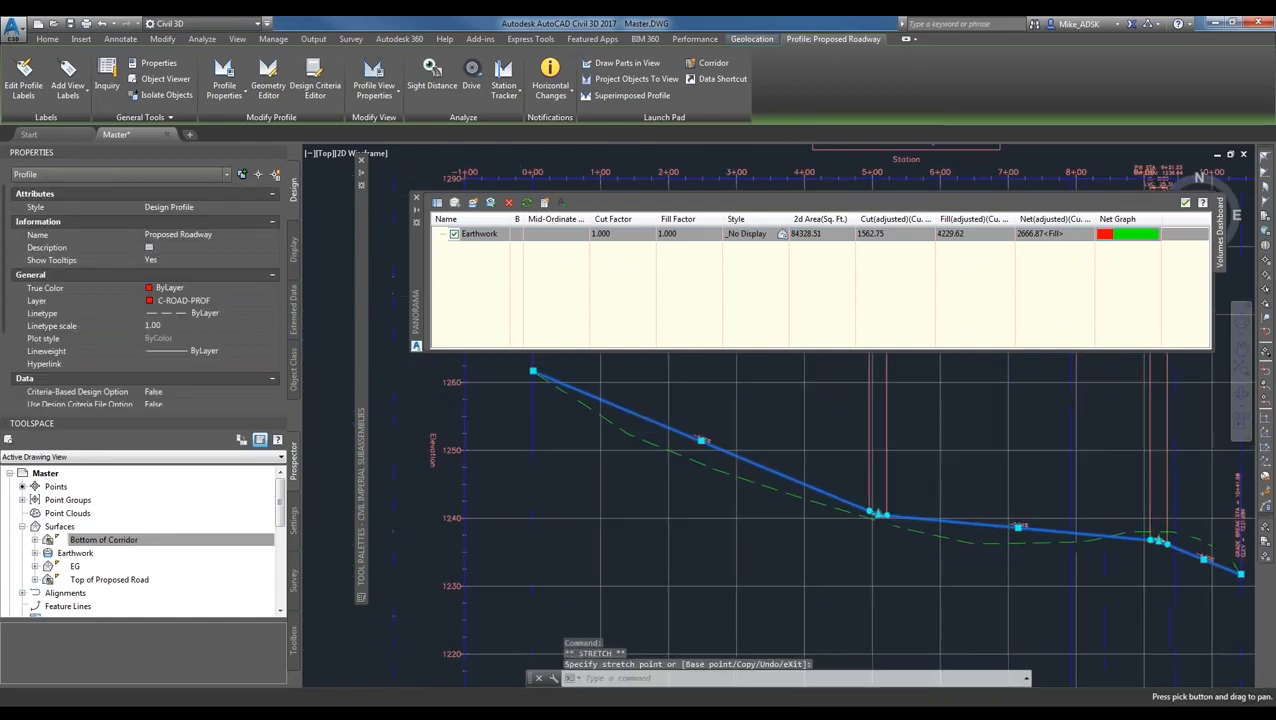
- Rebuild the Proposed Road corridor to apply the edited profile
click(22, 526)
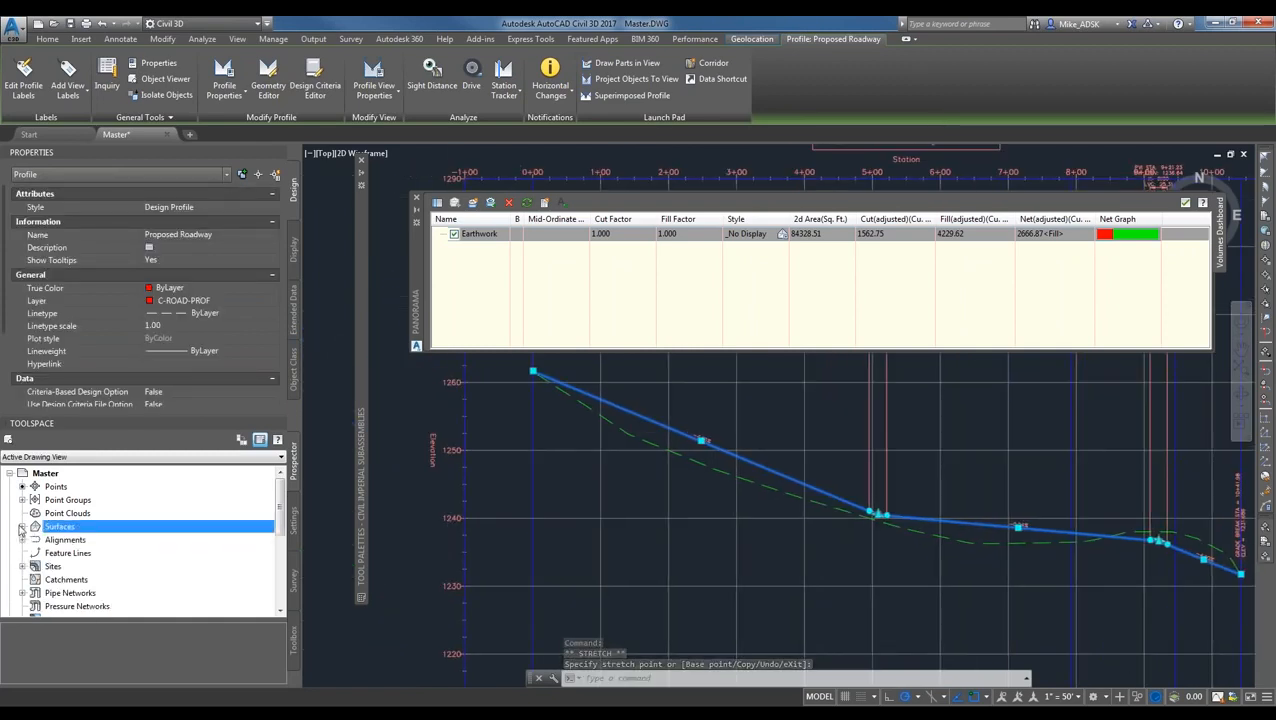
scroll(68, 572, down, 2)
click(90, 553)
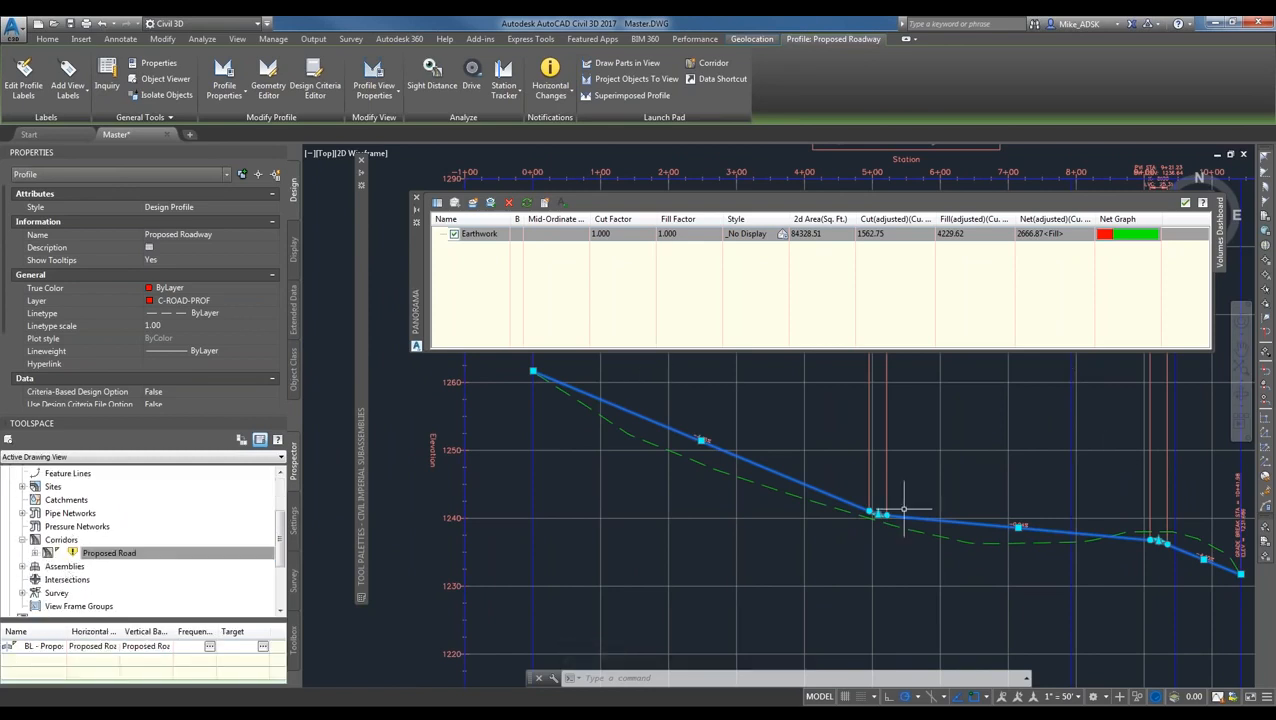
scroll(928, 505, down, 2)
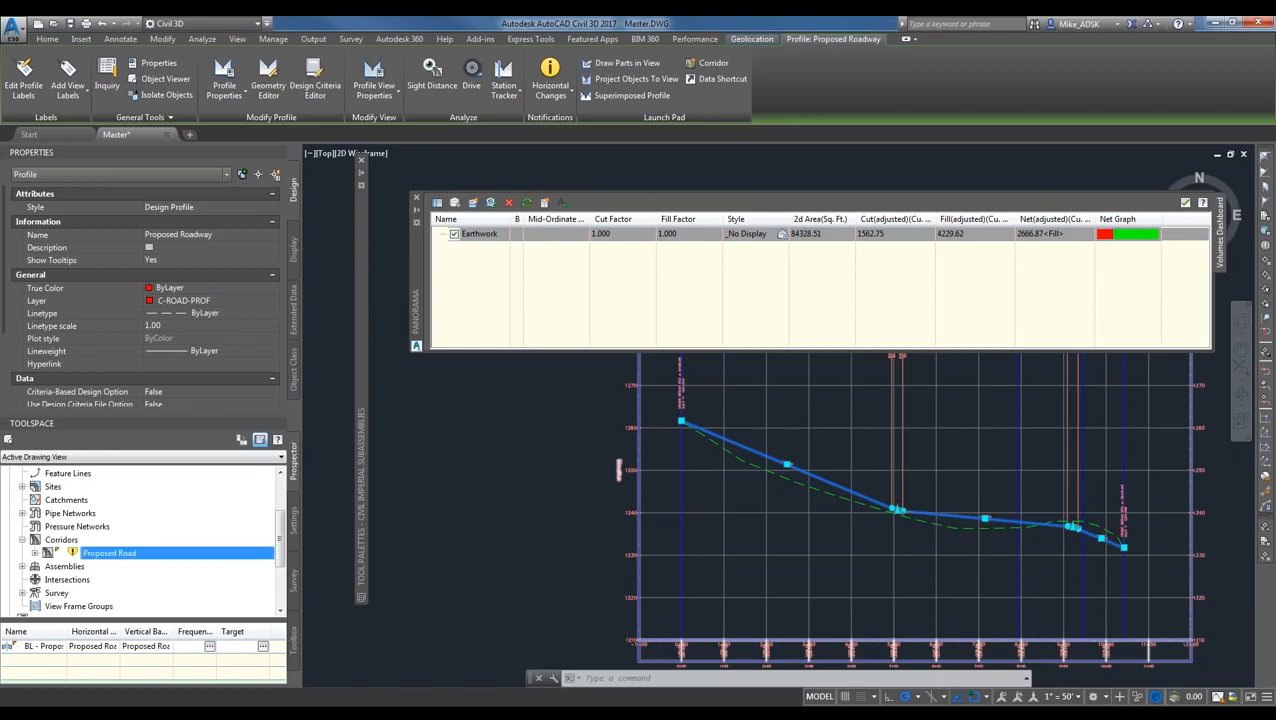
right_click(125, 553)
click(218, 429)
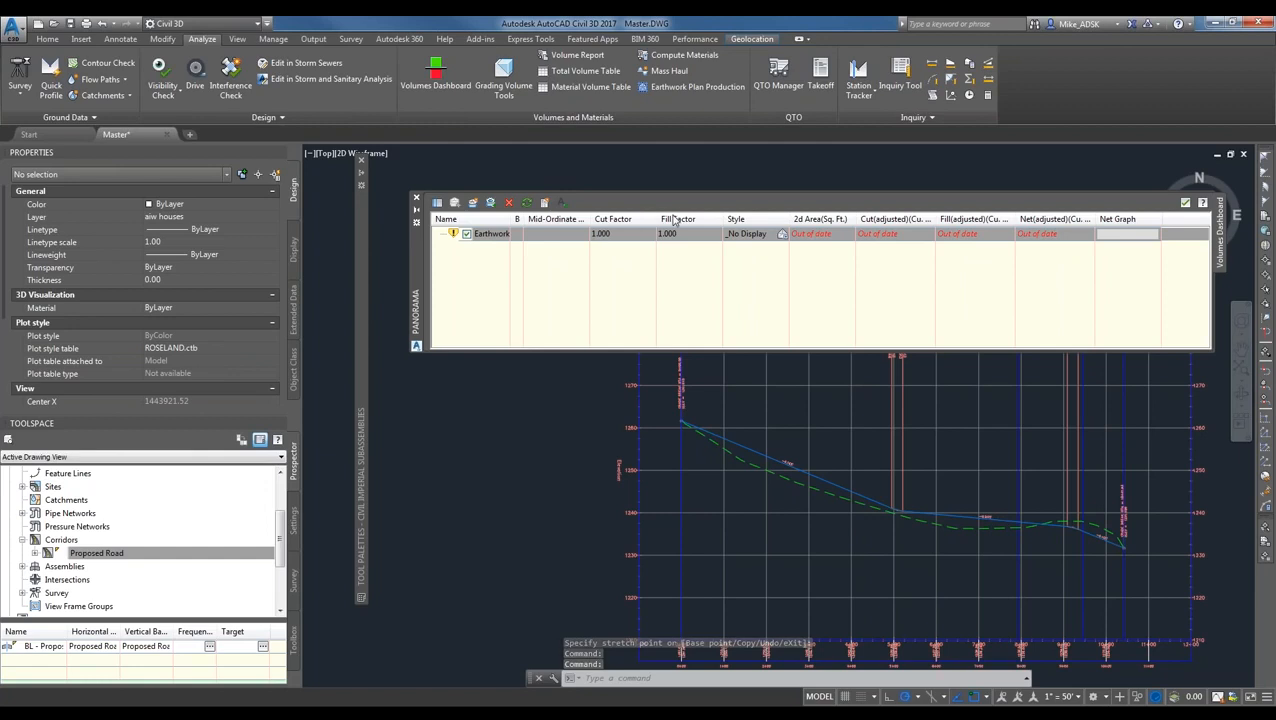
- Recompute the Earthwork volumes and close the Volumes Dashboard
click(527, 204)
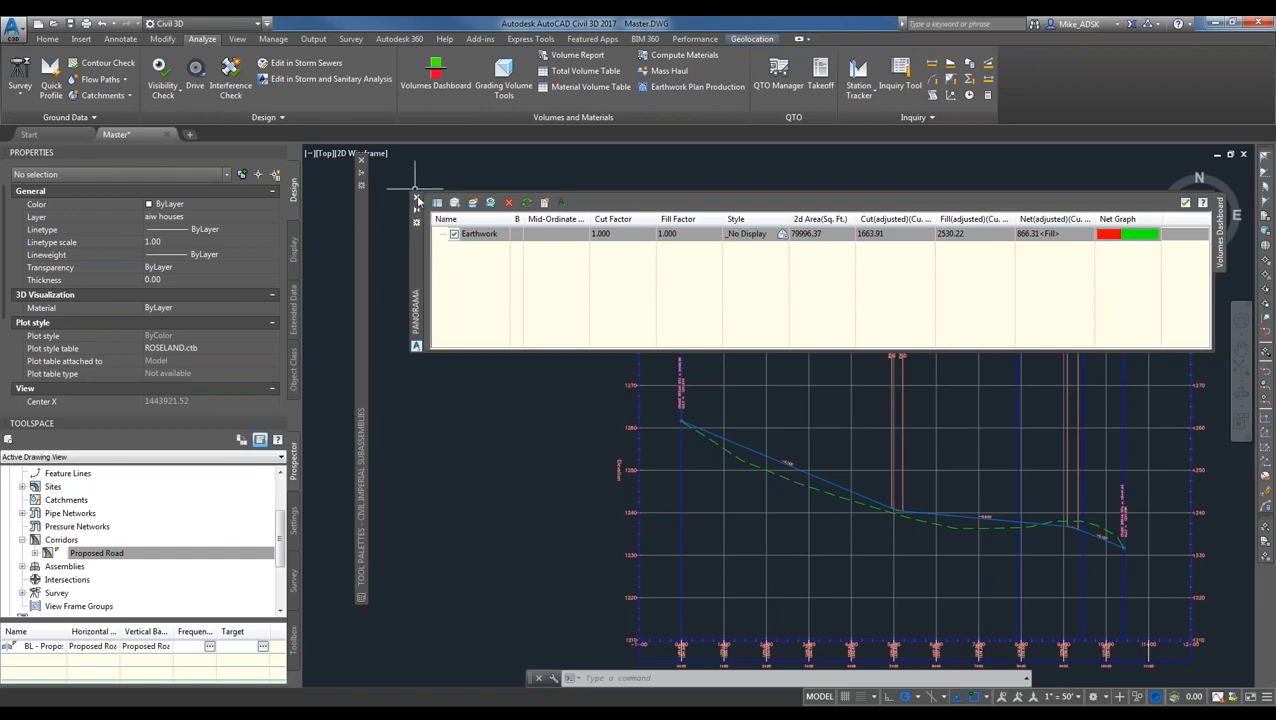
click(418, 202)
- Expand the Earthwork surface under the drawing's surfaces to view its components
click(197, 552)
scroll(279, 535, up, 4)
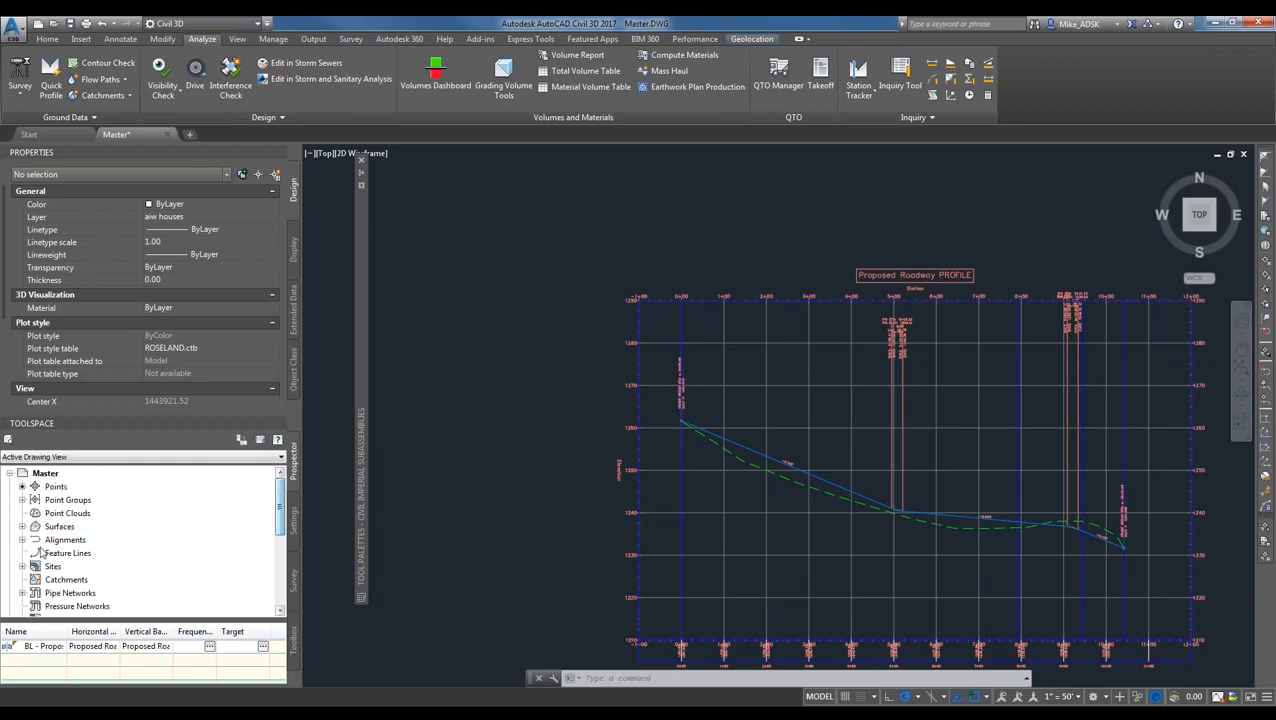
click(44, 552)
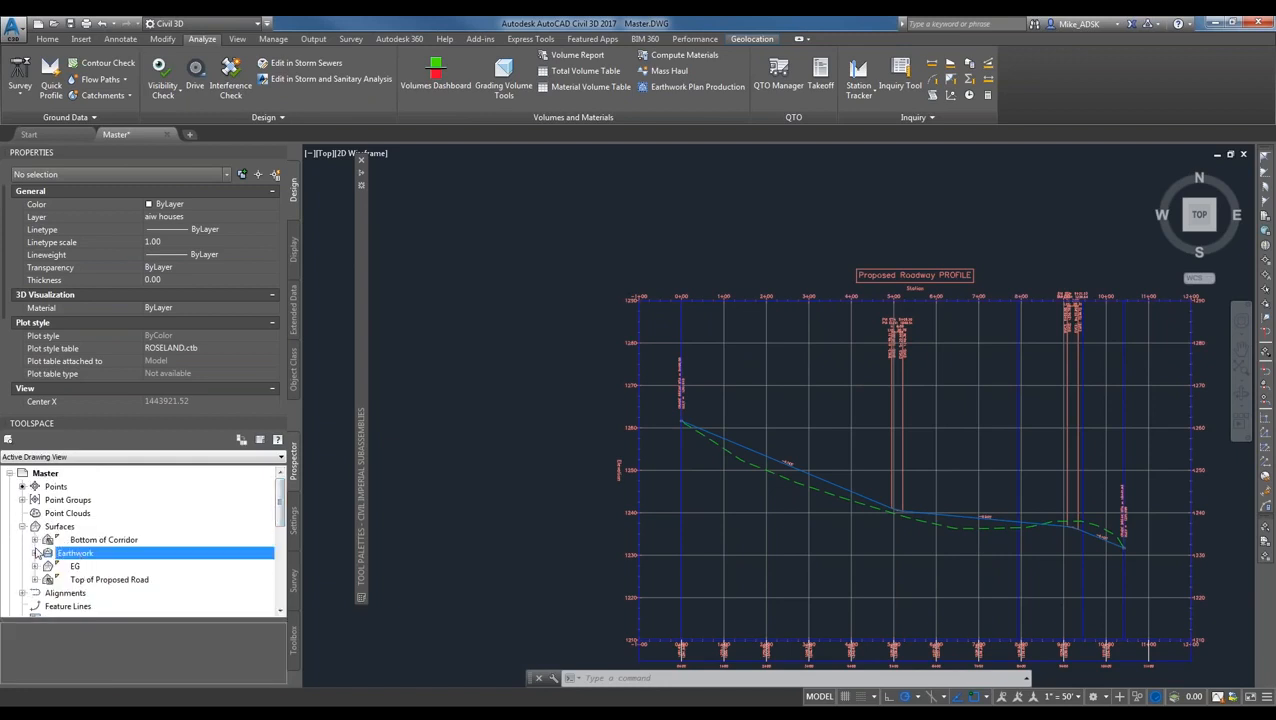
click(35, 553)
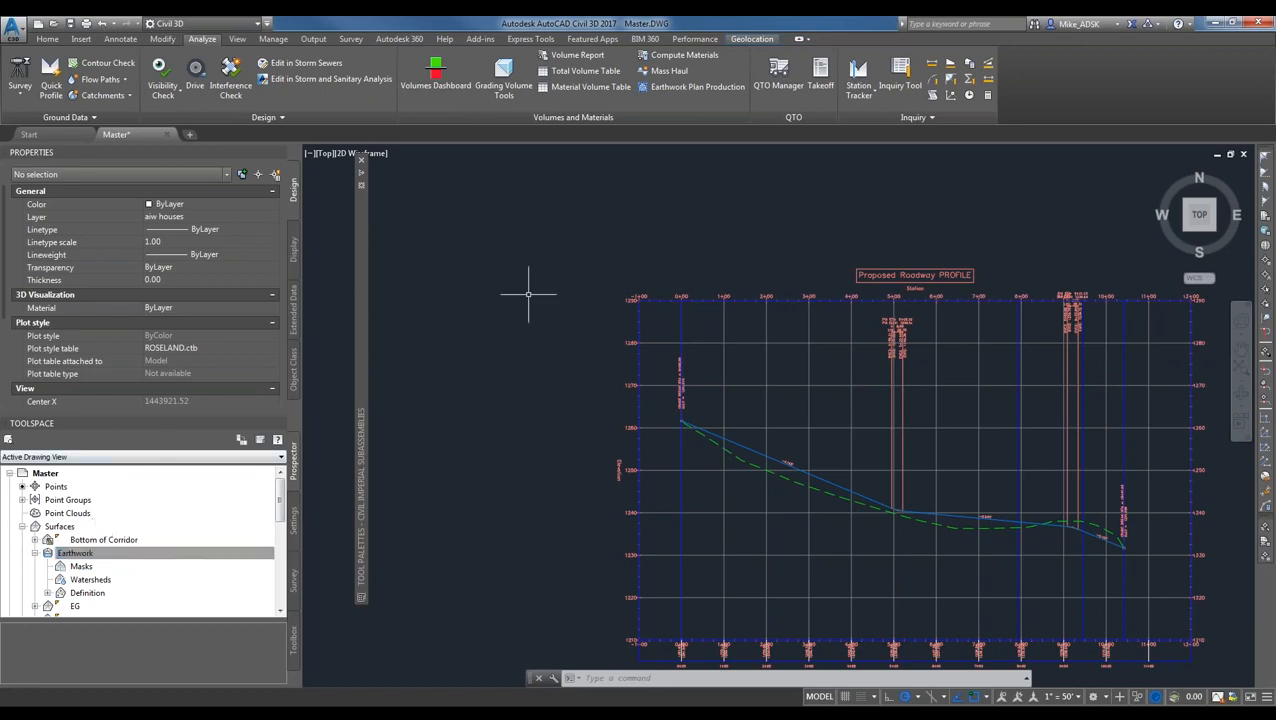
- Start creating sample lines for the road corridor and choose the Proposed Roadway alignment from the list
scroll(530, 290, down, 5)
scroll(664, 214, up, 5)
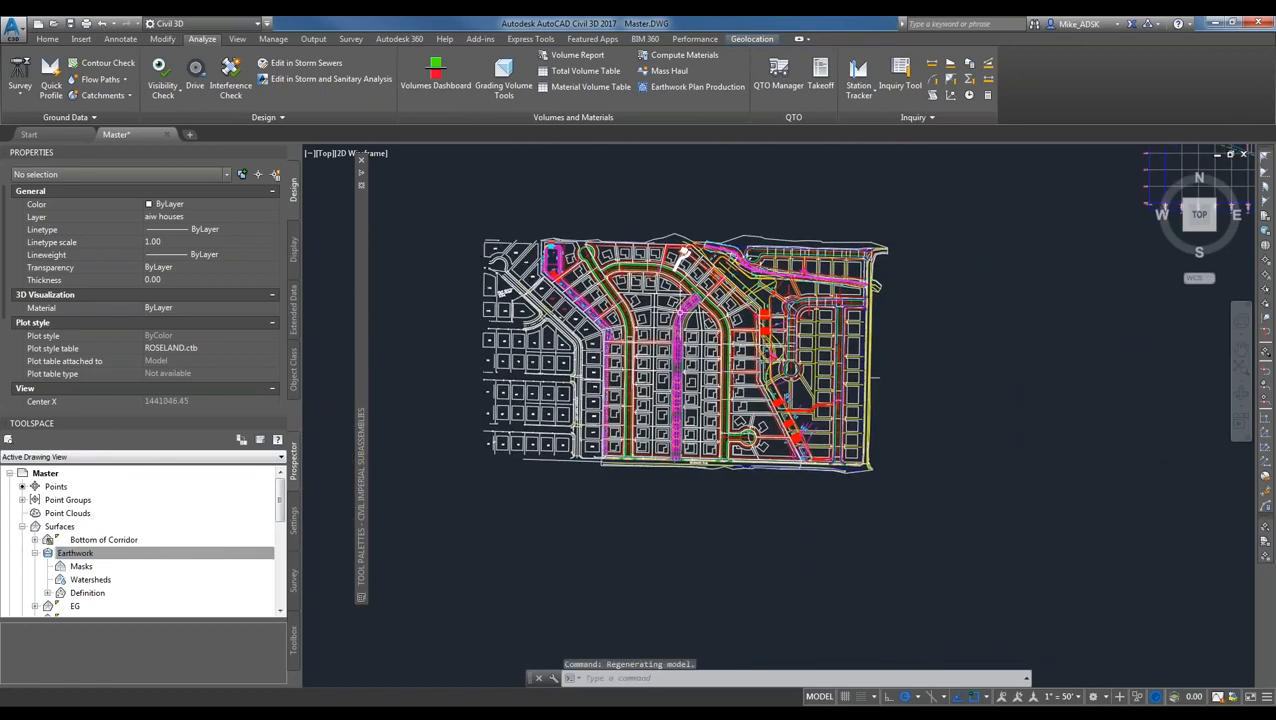
scroll(691, 315, up, 3)
scroll(686, 318, up, 3)
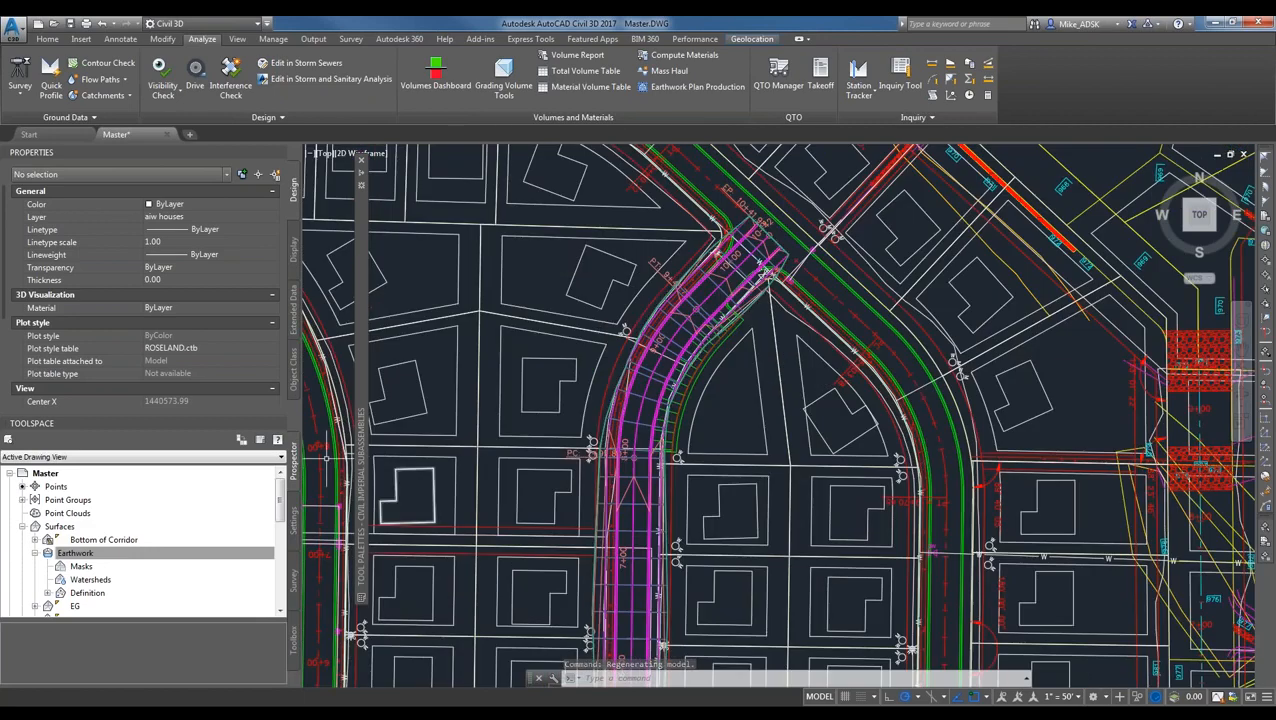
click(47, 38)
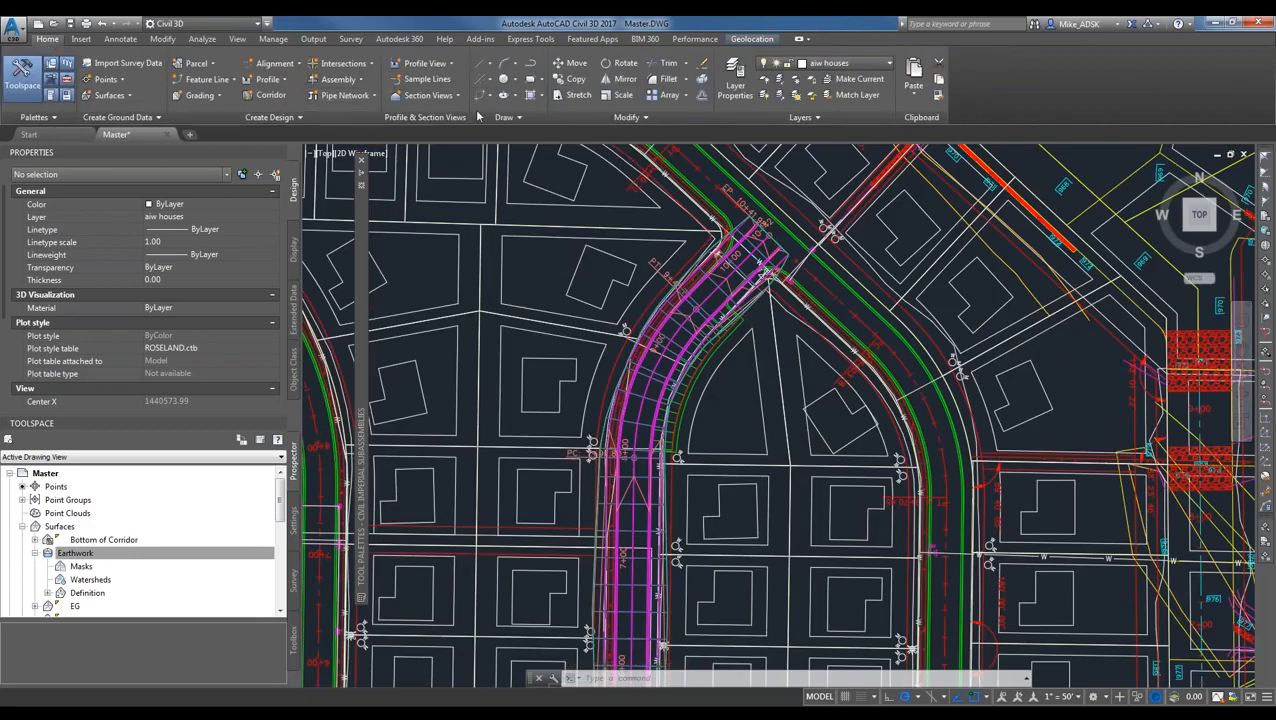
click(430, 80)
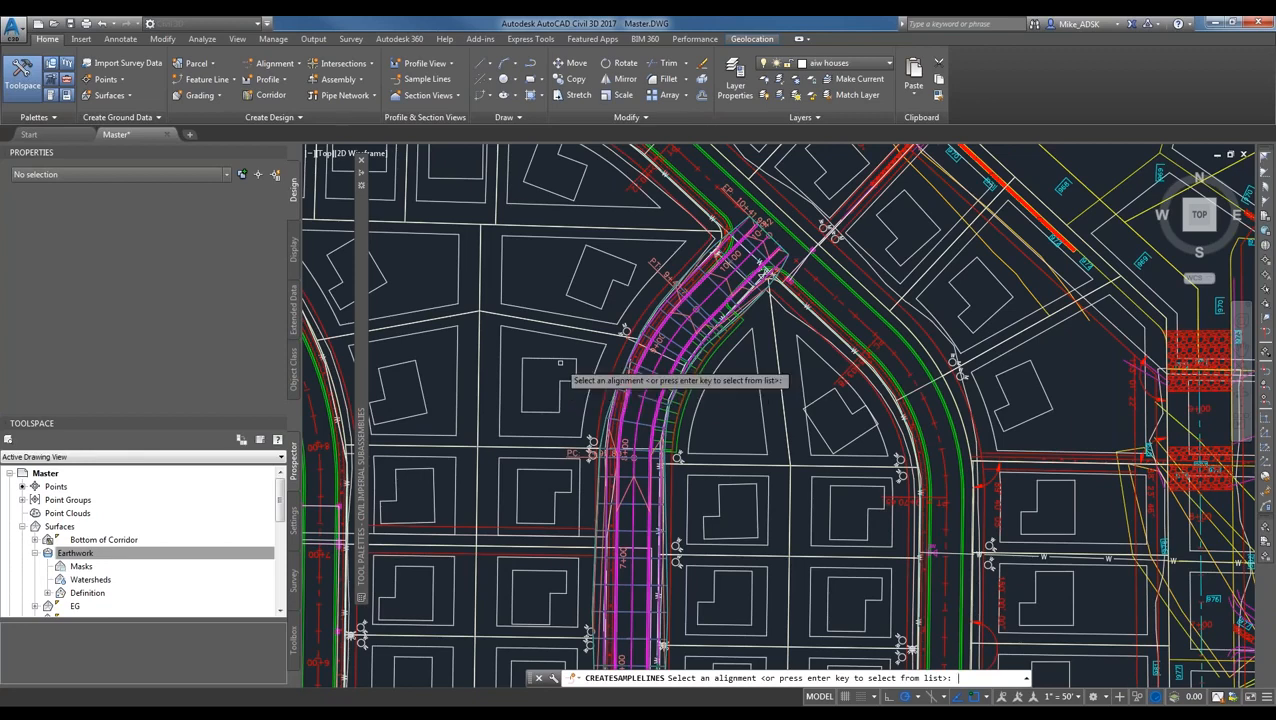
key(Return)
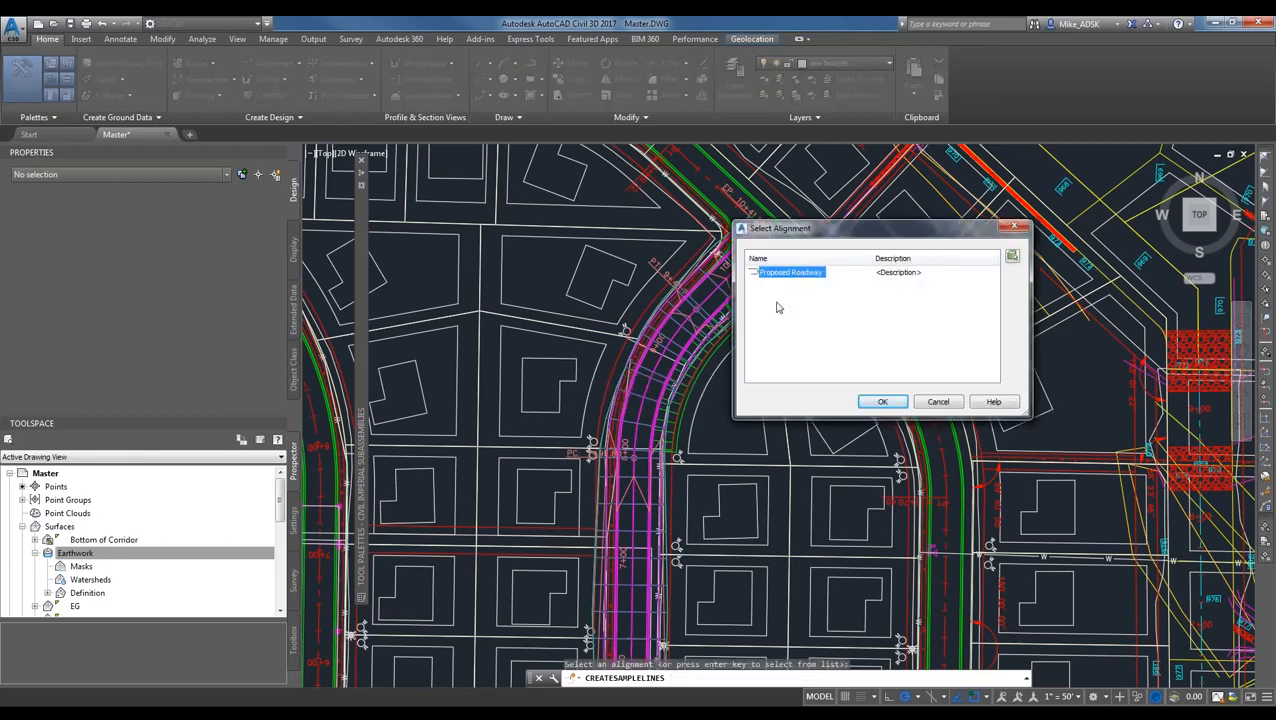
click(882, 402)
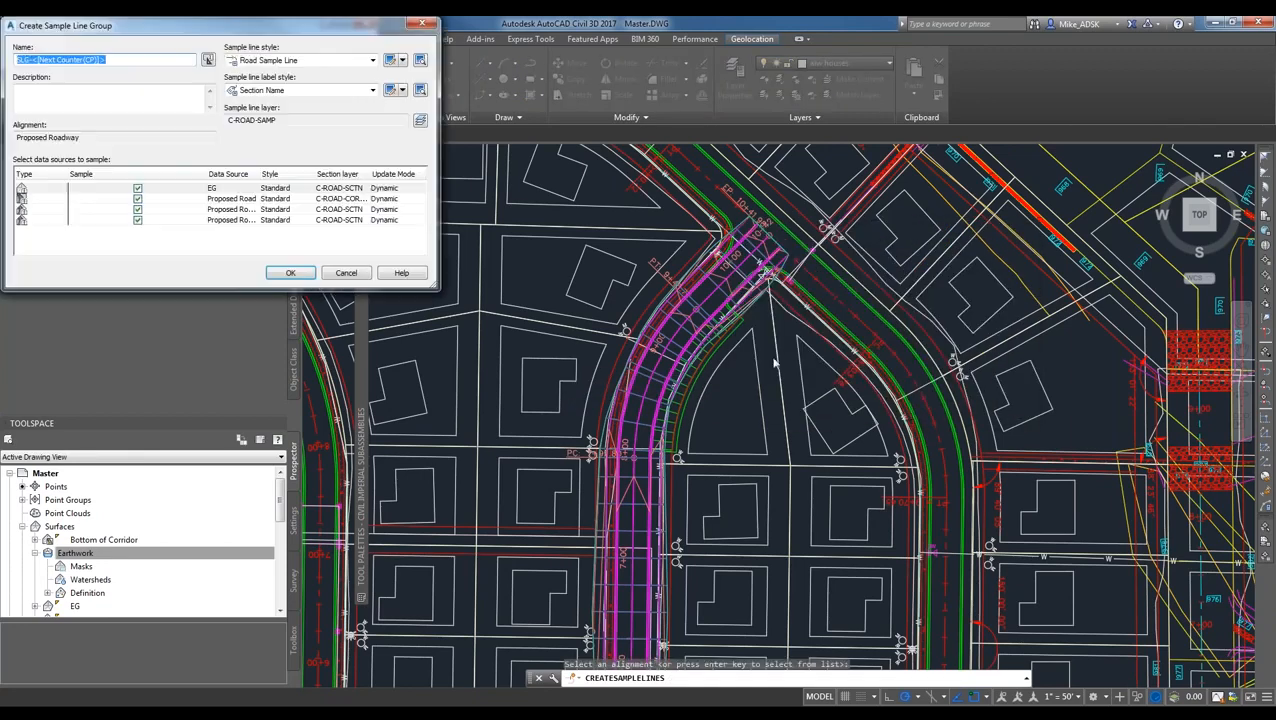
- Exclude the Proposed Road Bottom of Corridor surface from the sample line group's data sources, widening the source names for reading
drag(283, 36, 634, 133)
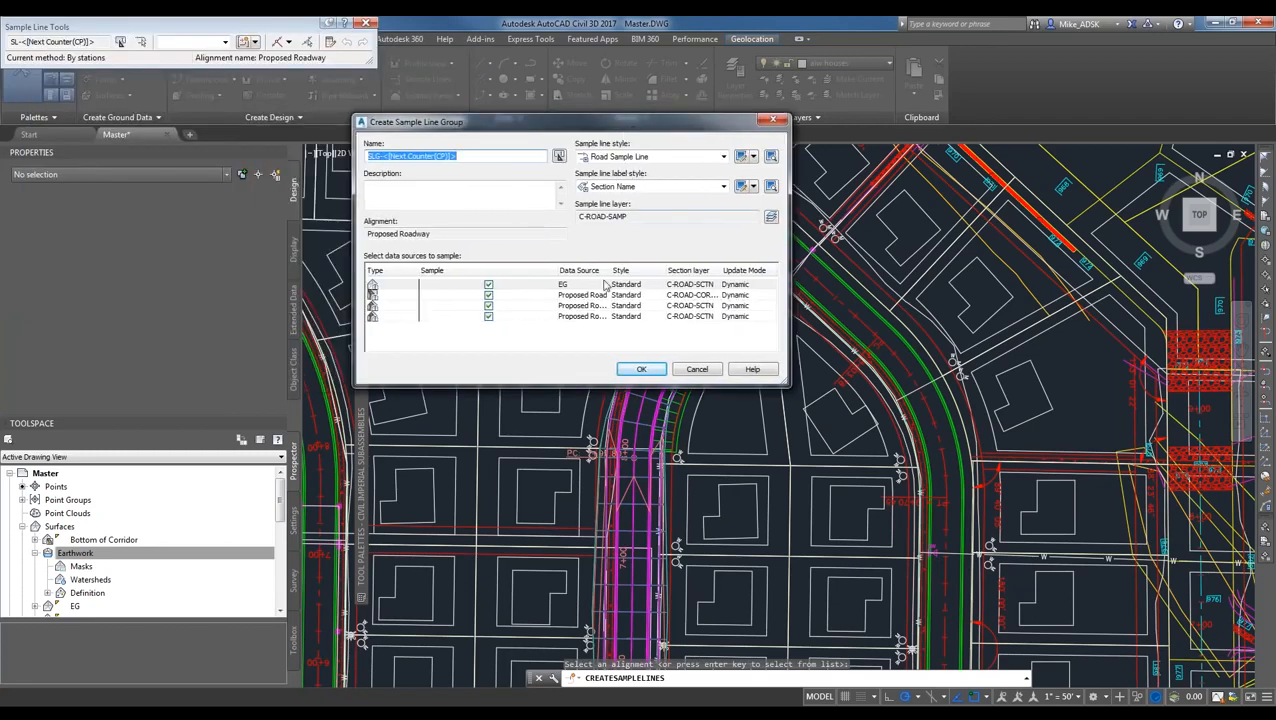
drag(518, 137, 664, 182)
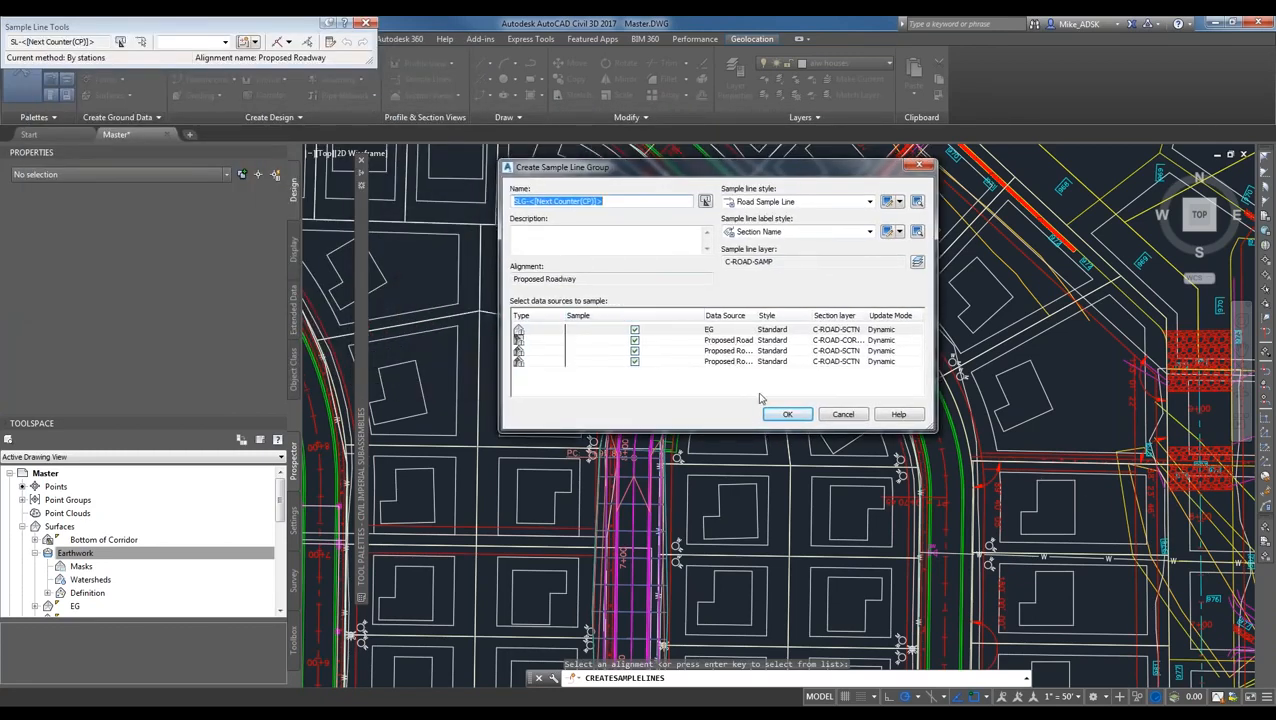
drag(759, 316, 821, 316)
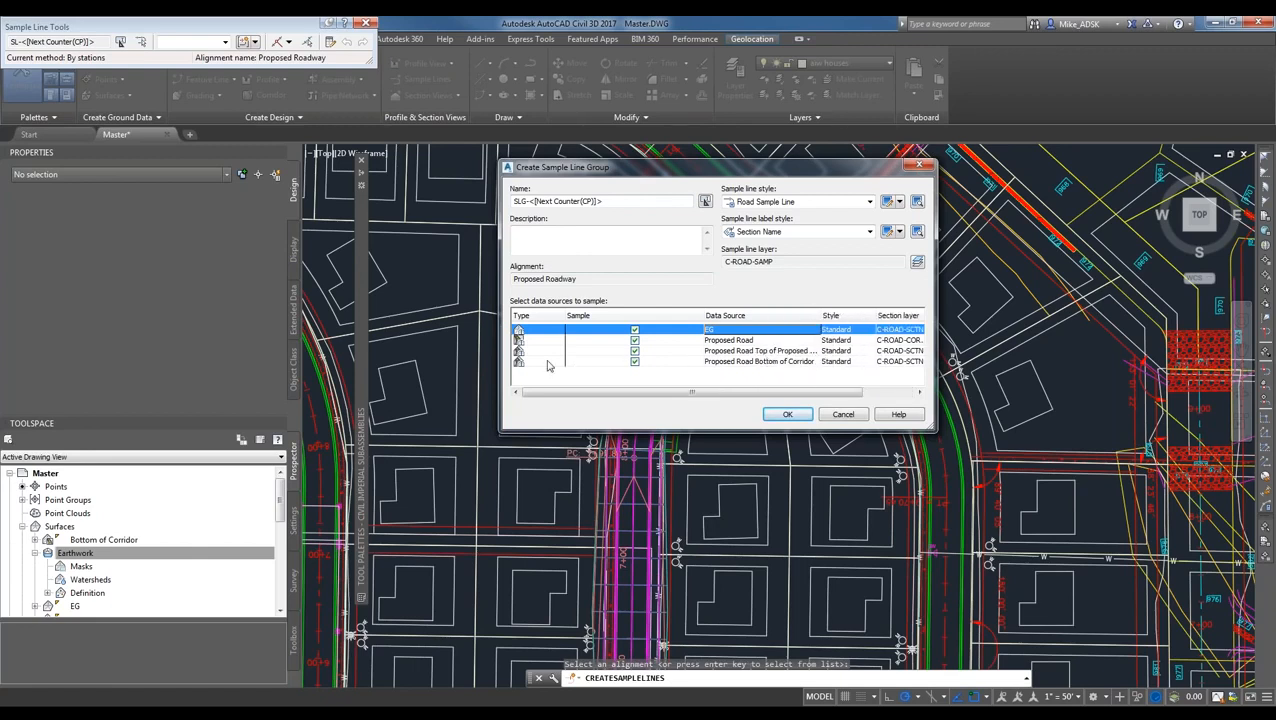
click(635, 362)
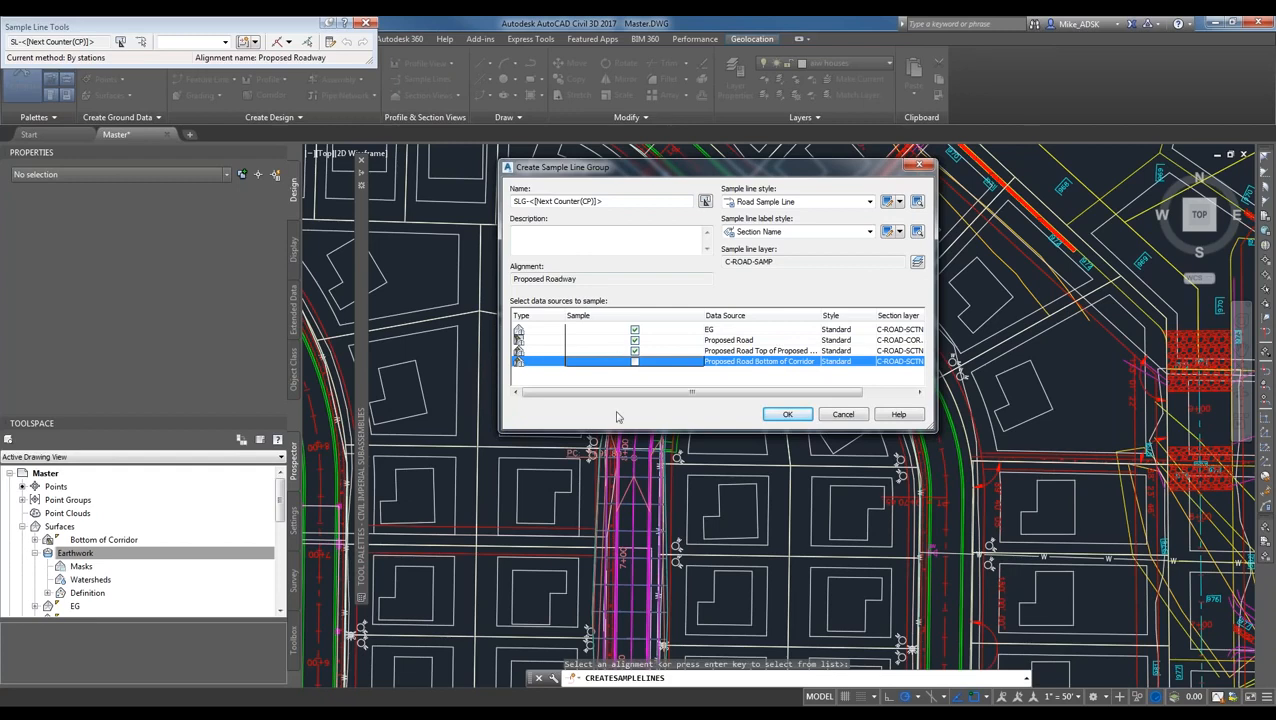
click(717, 332)
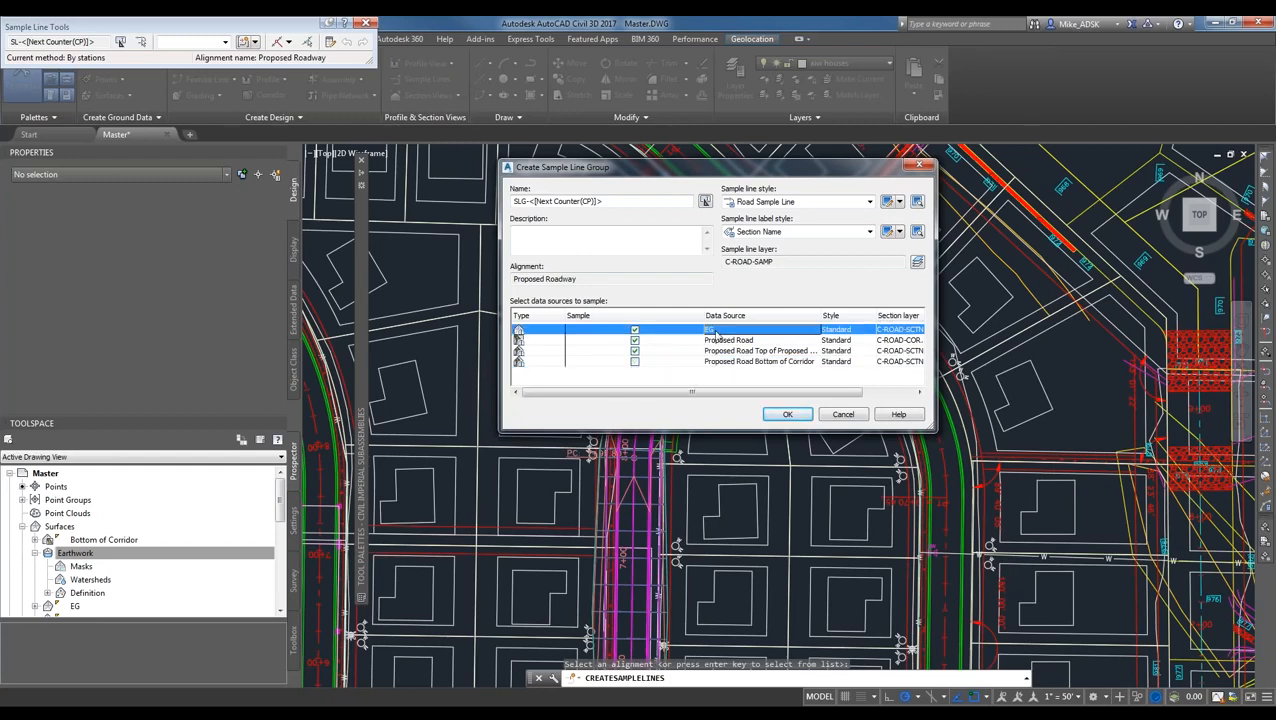
- Create the sample line group for the Proposed Roadway alignment with the checked data sources
click(772, 342)
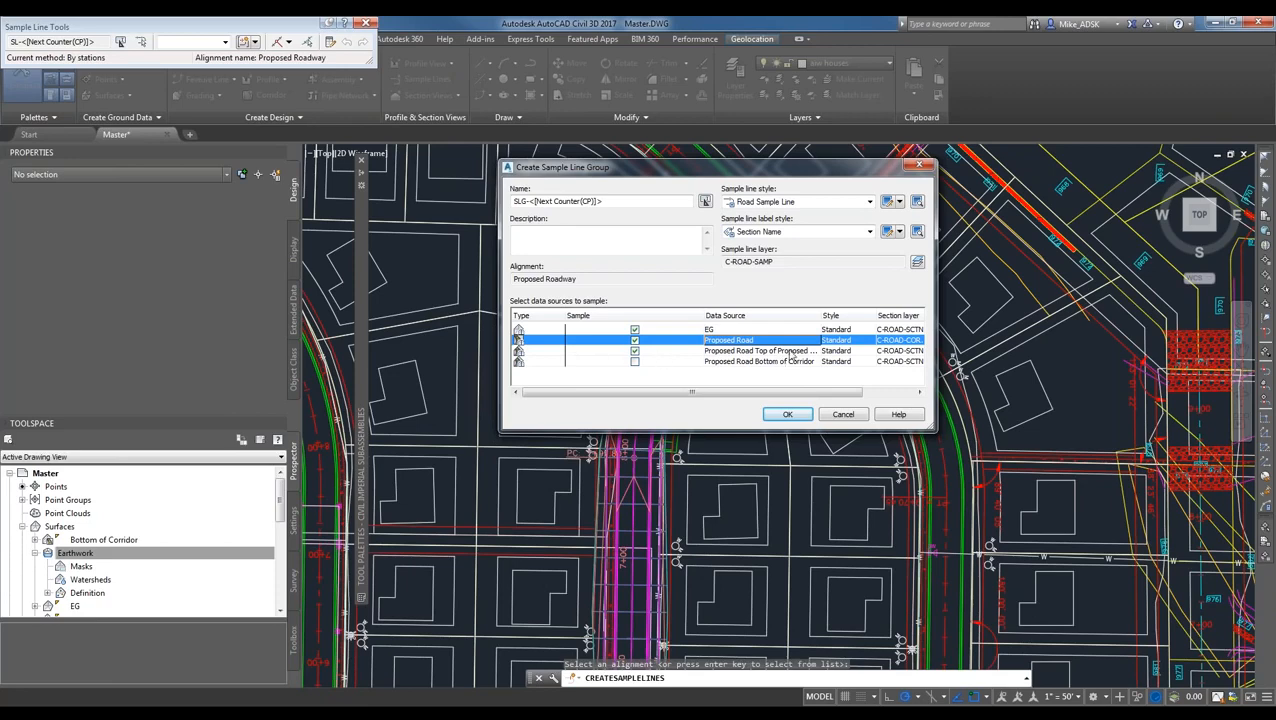
click(789, 416)
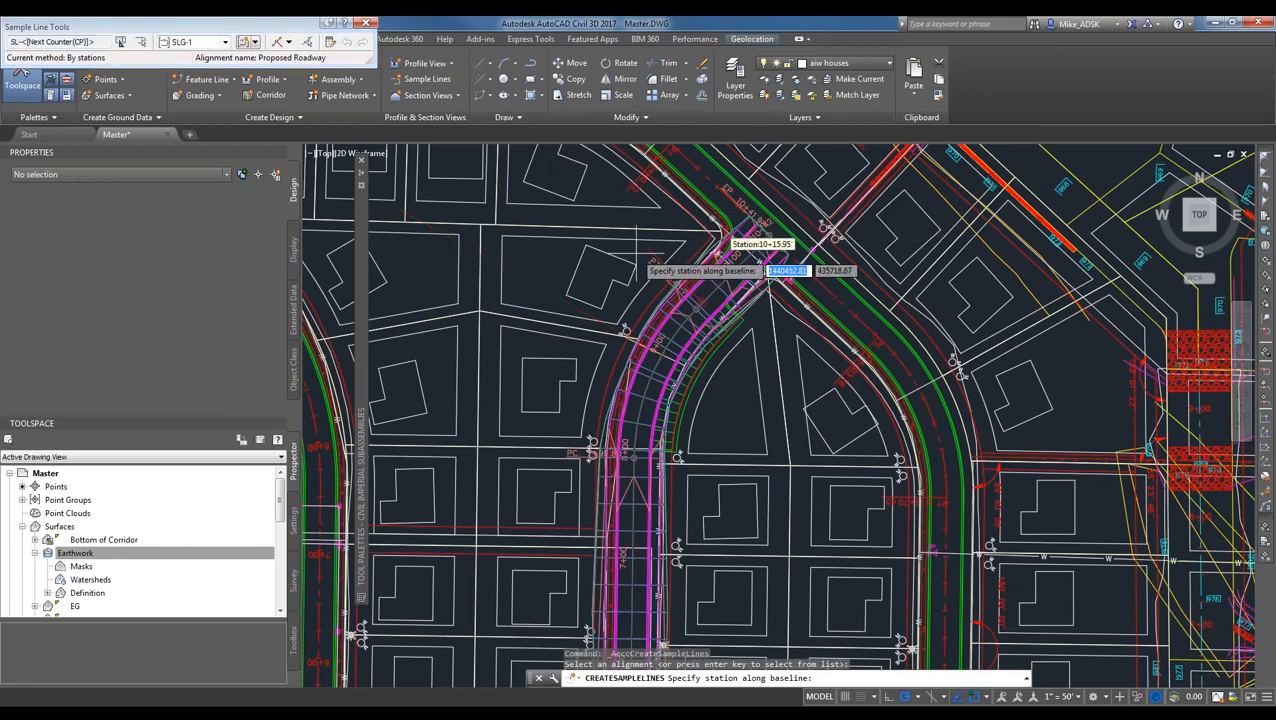
- Switch the sample line method to by range of stations, then enlarge and reposition the settings dialog for reading
scroll(633, 283, up, 4)
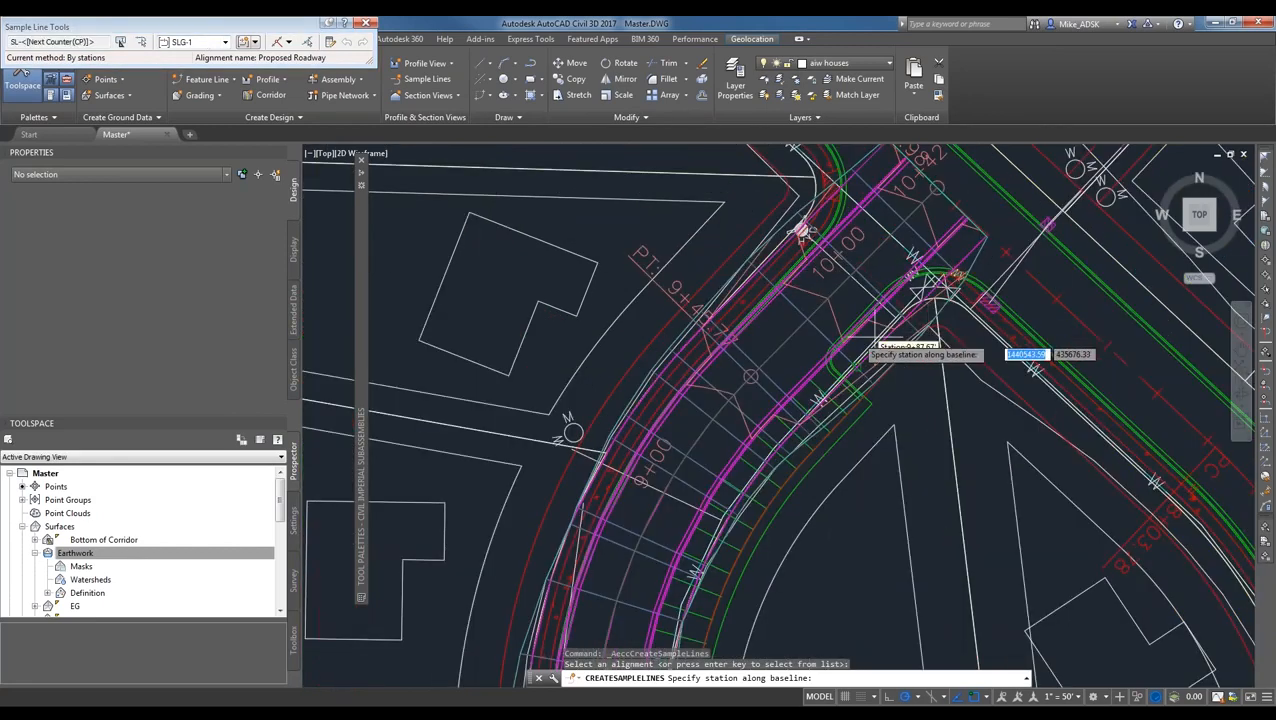
scroll(866, 350, down, 2)
scroll(845, 372, down, 3)
scroll(853, 370, up, 3)
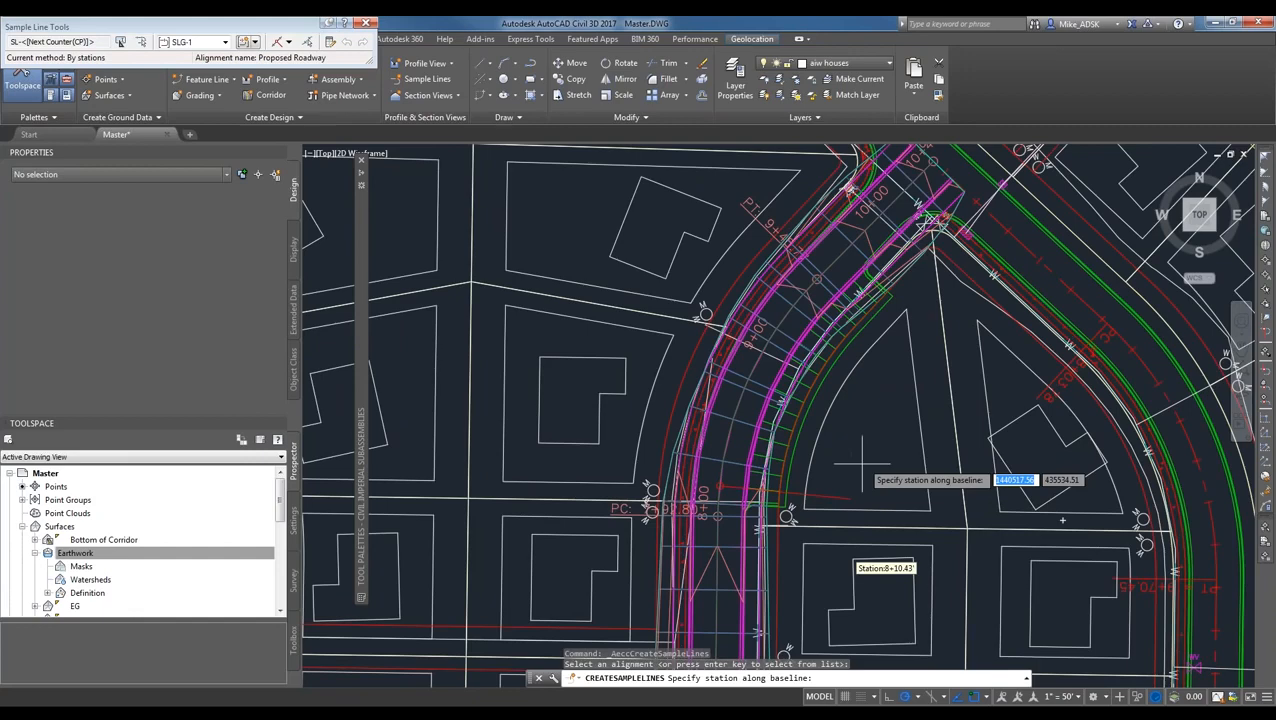
scroll(862, 463, down, 3)
scroll(893, 341, down, 3)
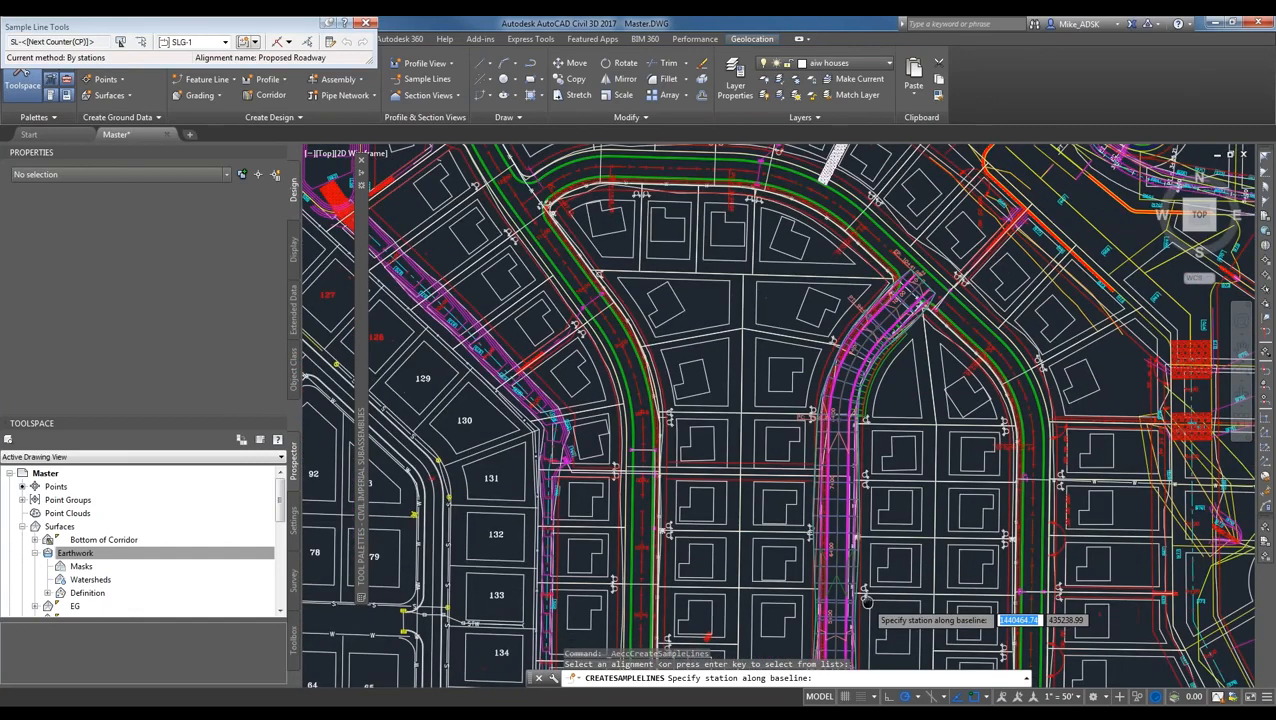
scroll(866, 600, up, 5)
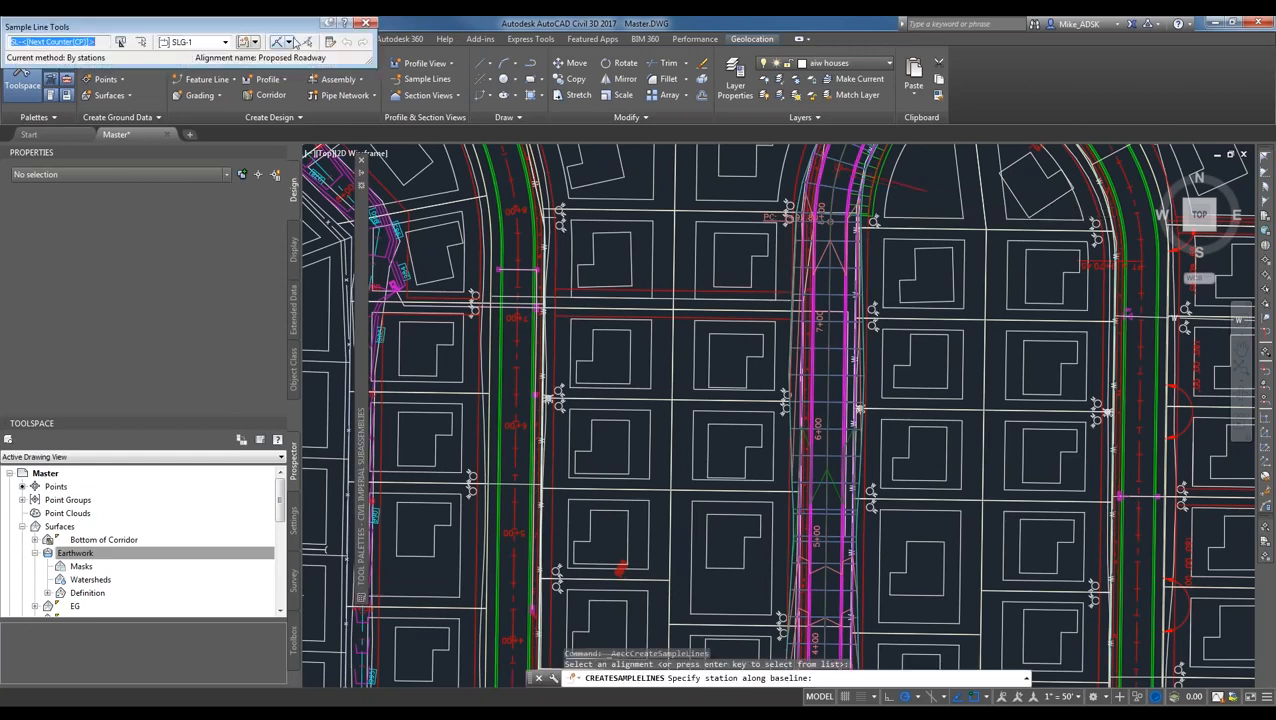
click(289, 42)
click(320, 54)
mouse_move(240, 36)
mouse_down()
mouse_move(396, 166)
mouse_move(761, 311)
mouse_up()
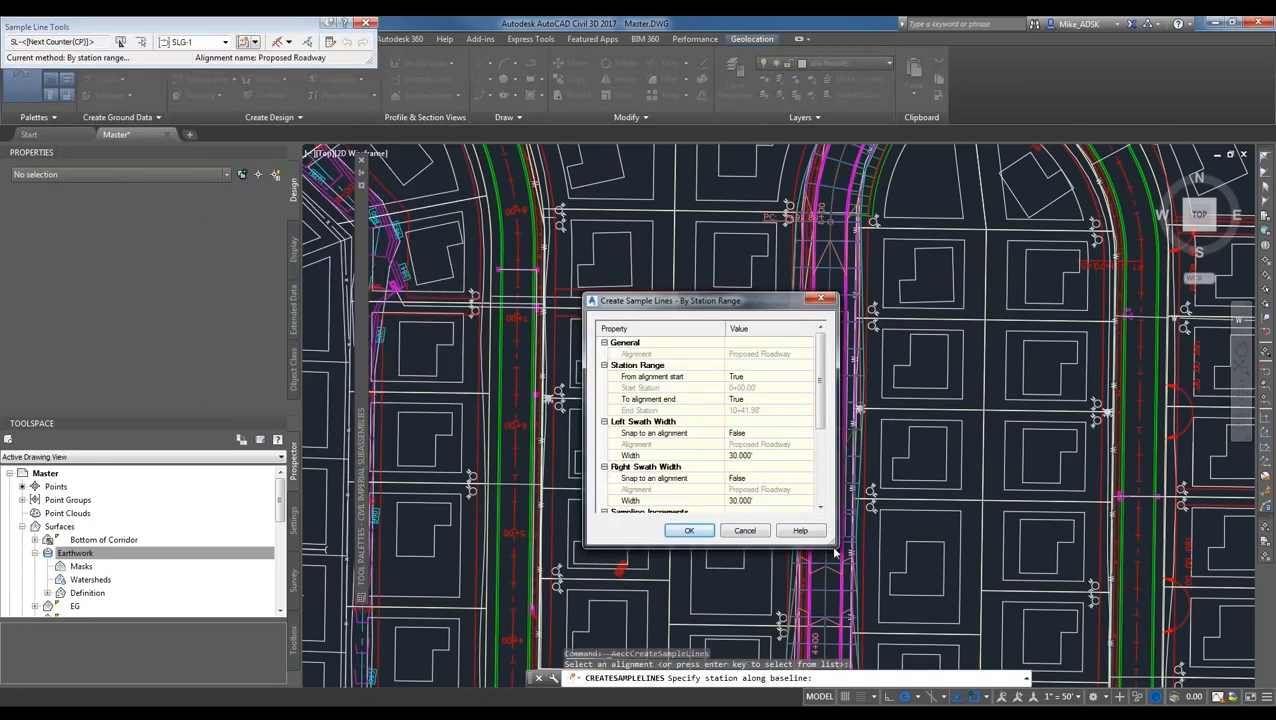
drag(830, 540, 955, 626)
drag(757, 294, 564, 121)
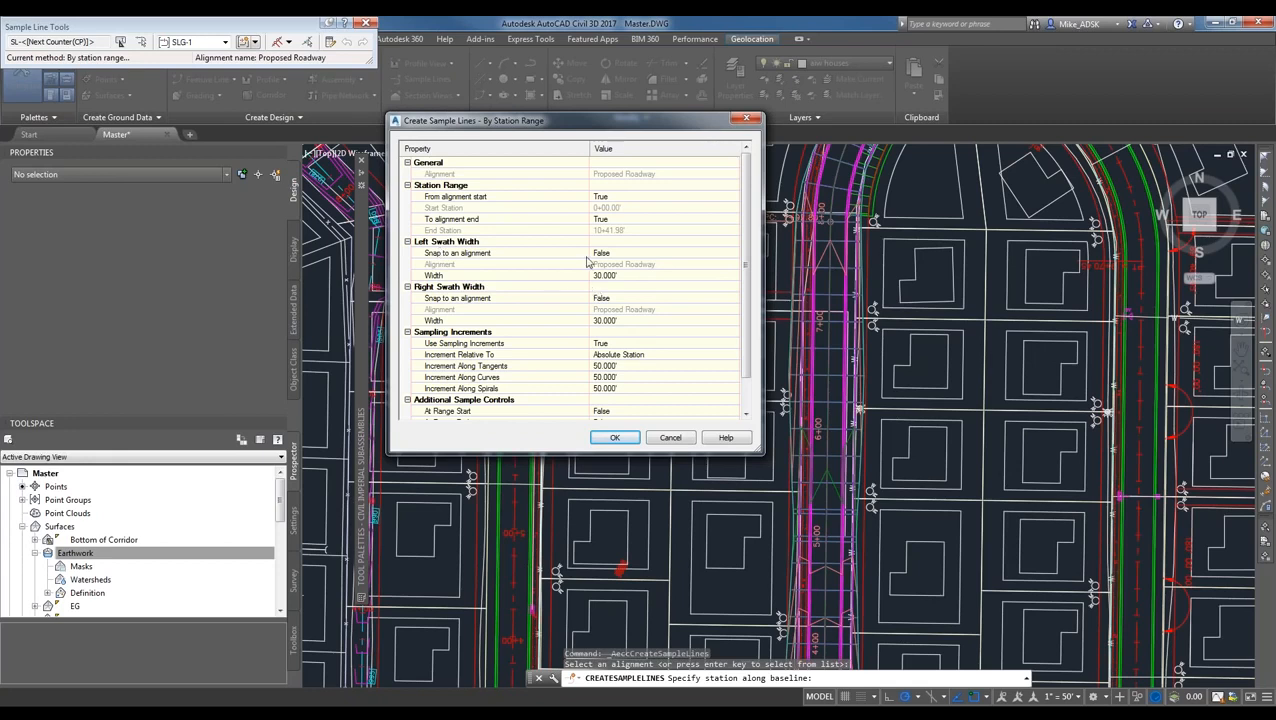
- Set At Range Start and At Range End to True in the additional sample controls and create the sample lines
click(624, 275)
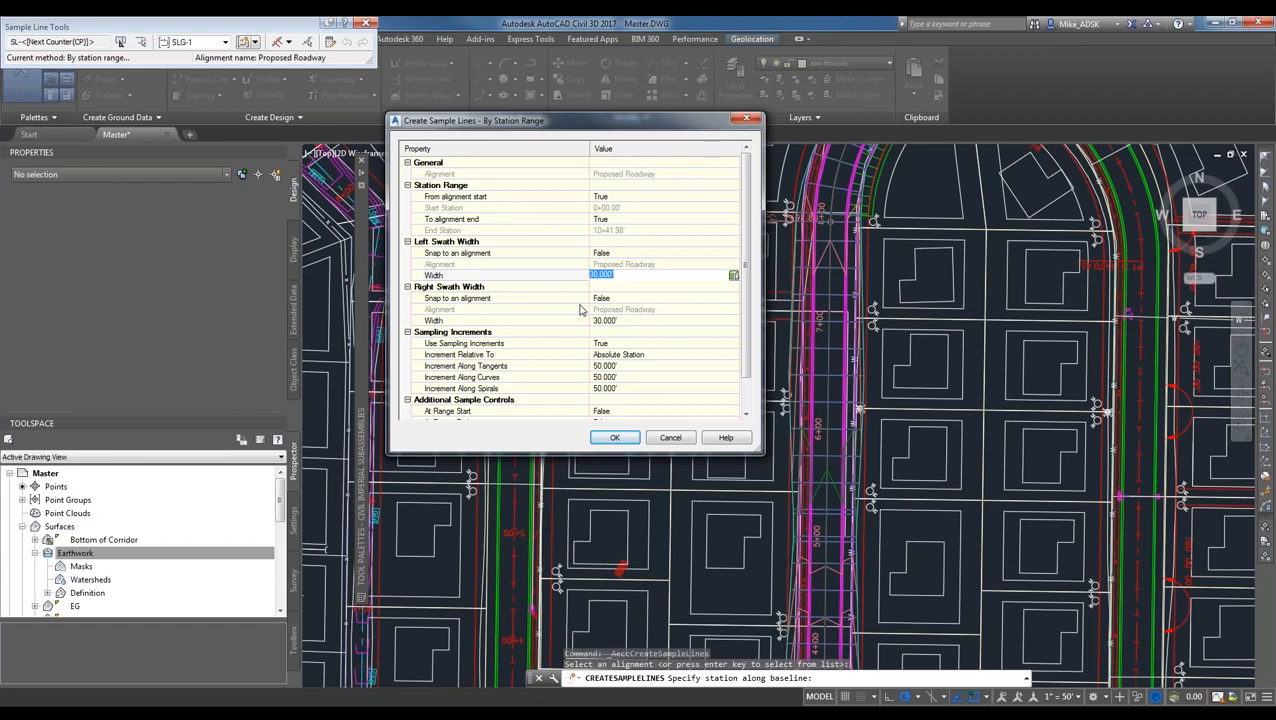
scroll(745, 322, down, 1)
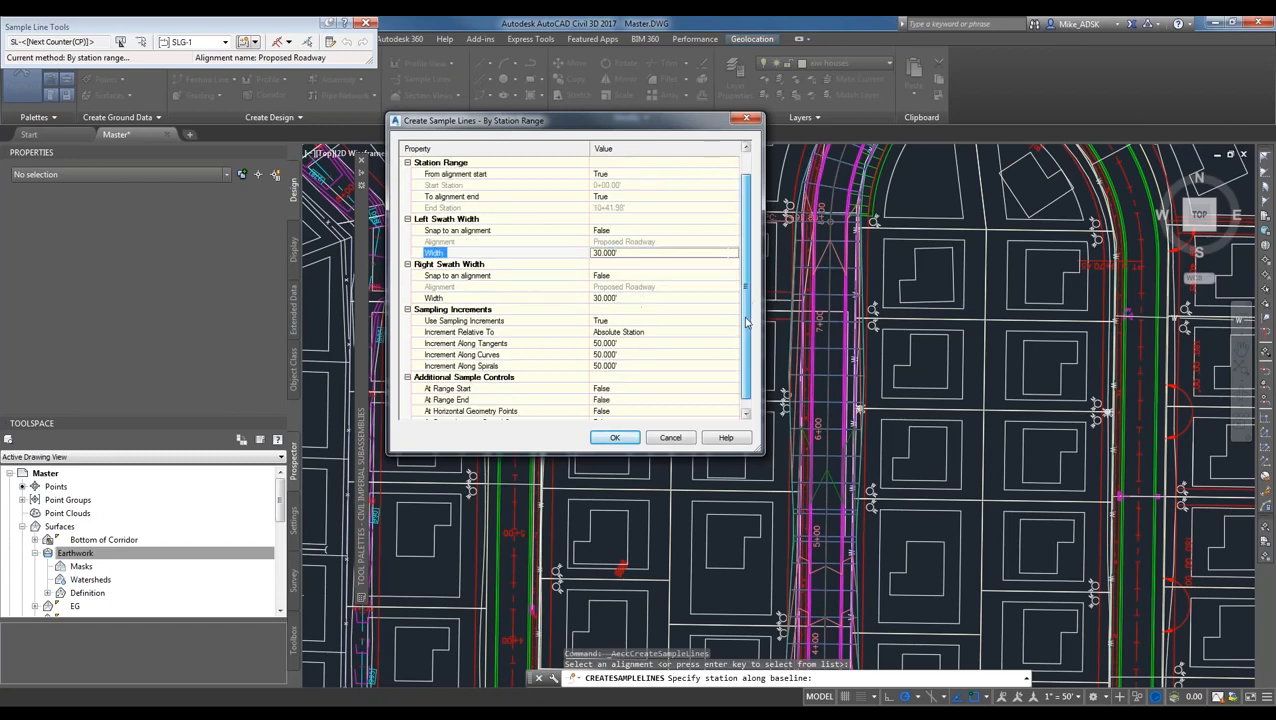
scroll(745, 322, down, 1)
click(626, 379)
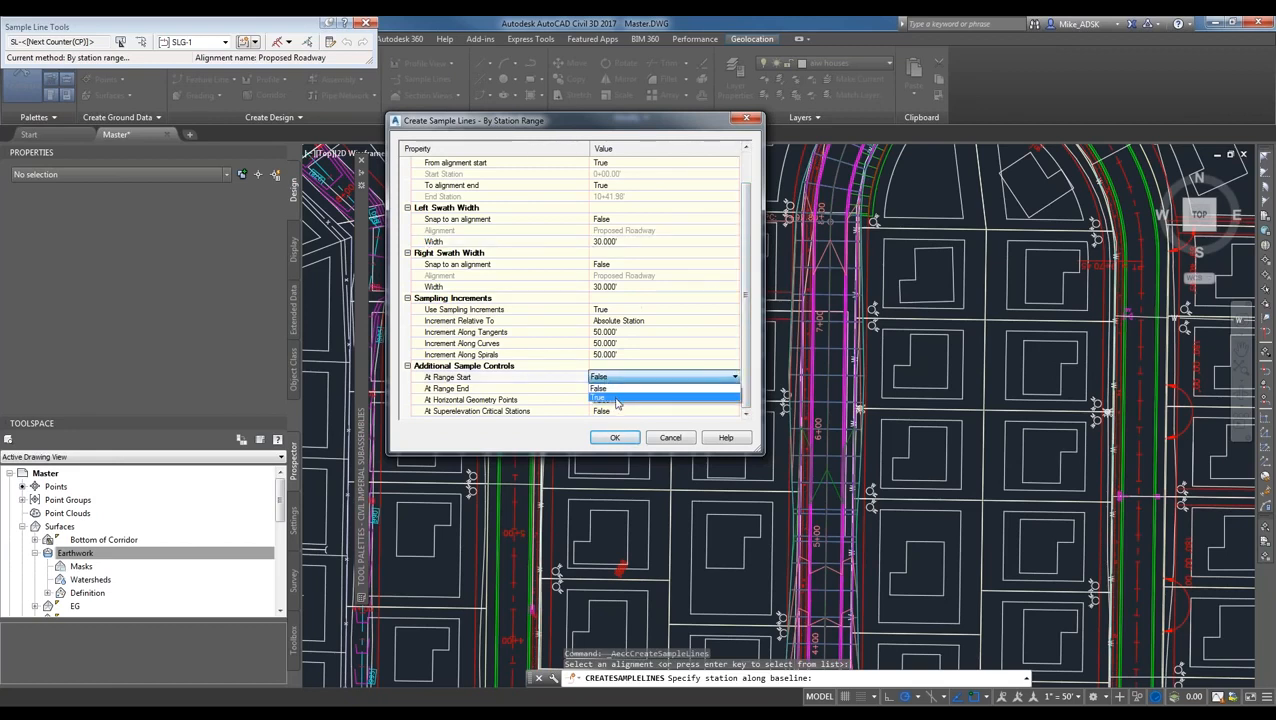
click(617, 388)
click(617, 388)
click(610, 399)
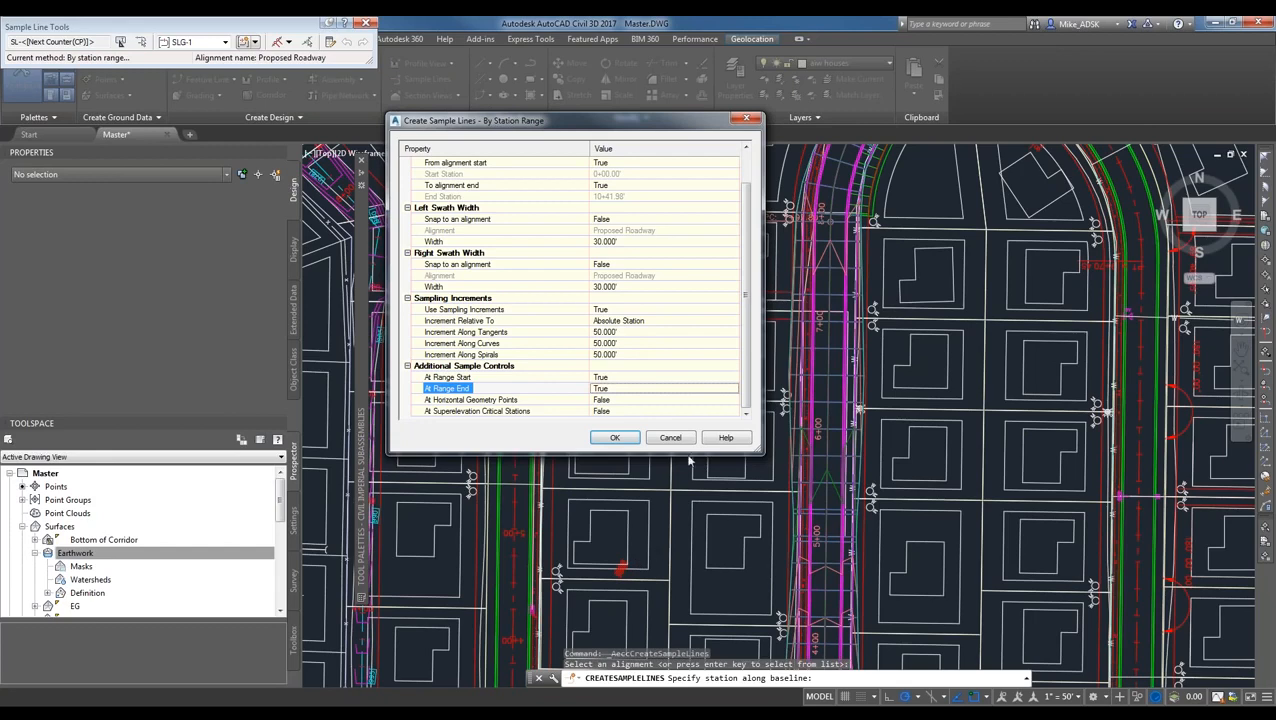
click(616, 438)
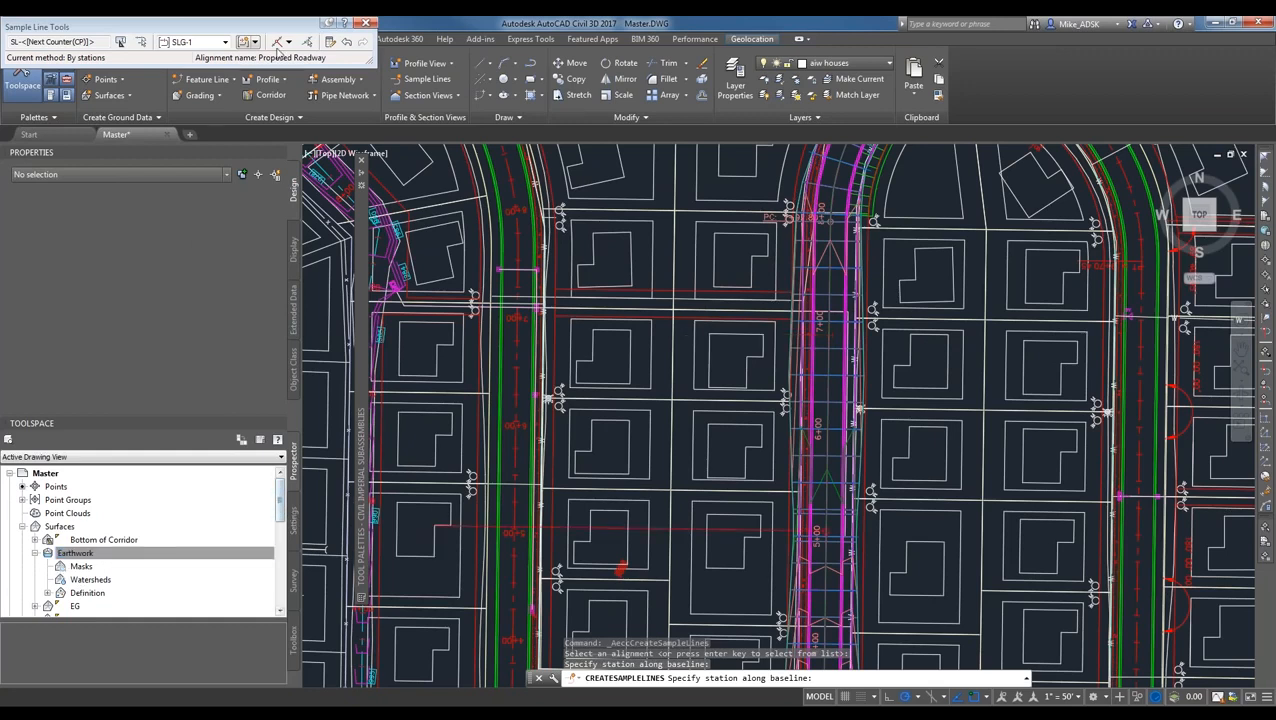
- Collapse the surfaces and expand the Proposed Roadway centerline alignment down to SLG-1 to list its sample lines
click(22, 526)
click(22, 539)
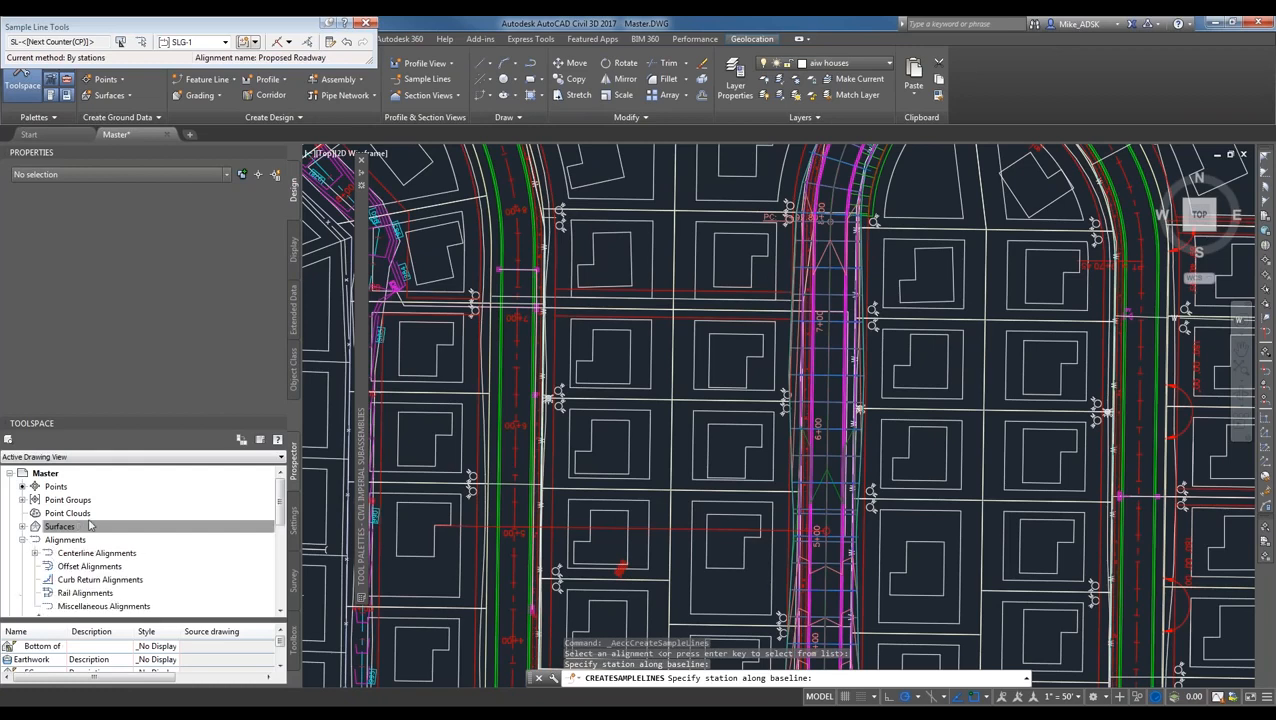
double_click(62, 553)
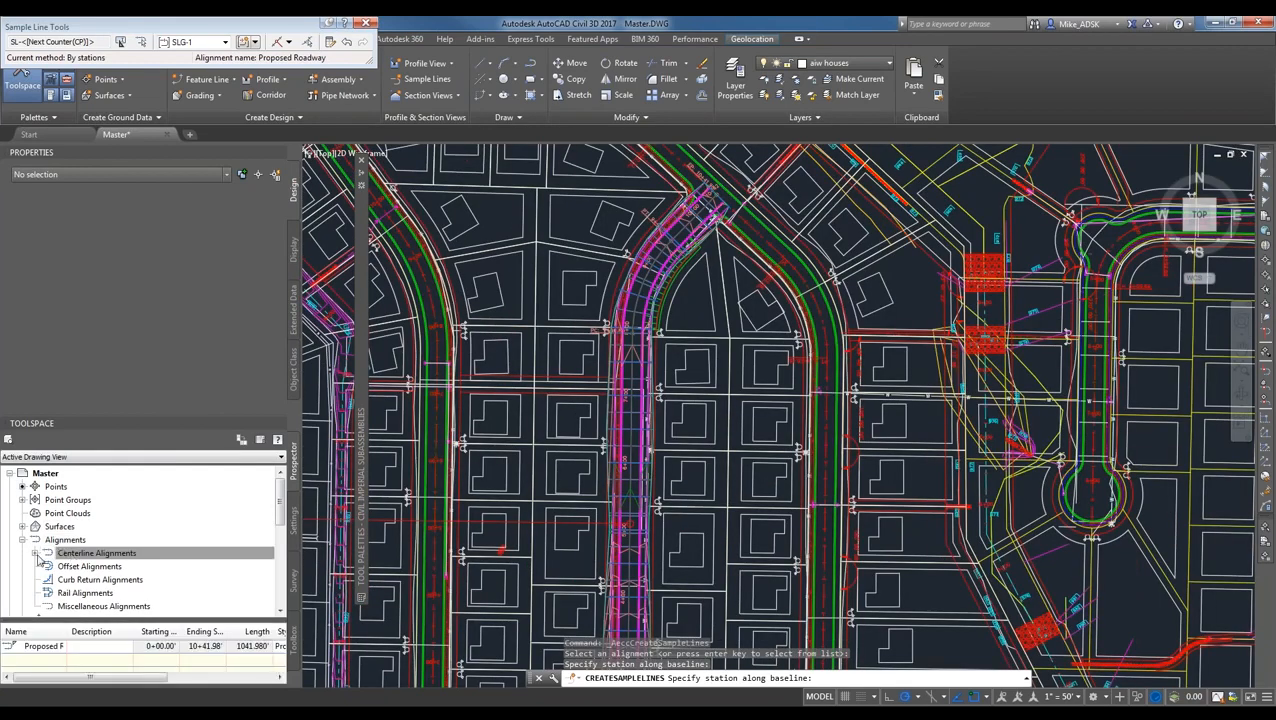
click(48, 568)
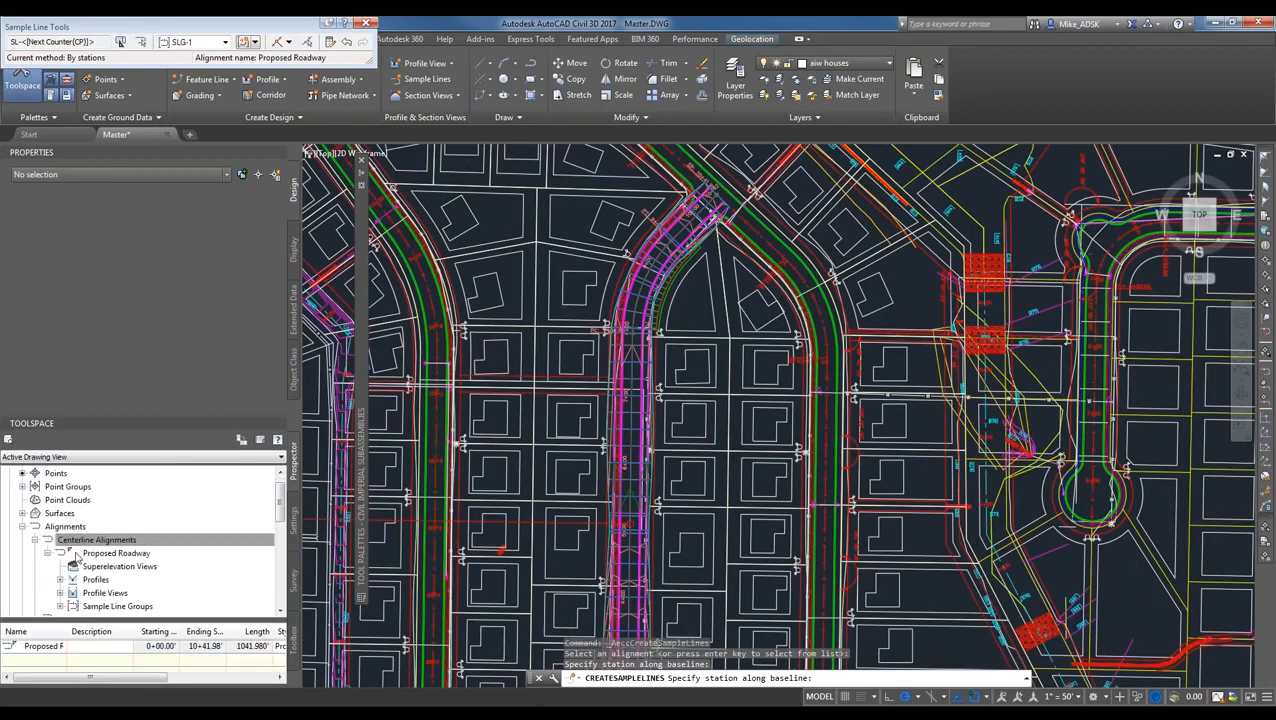
scroll(77, 558, down, 2)
click(60, 606)
click(104, 607)
click(72, 607)
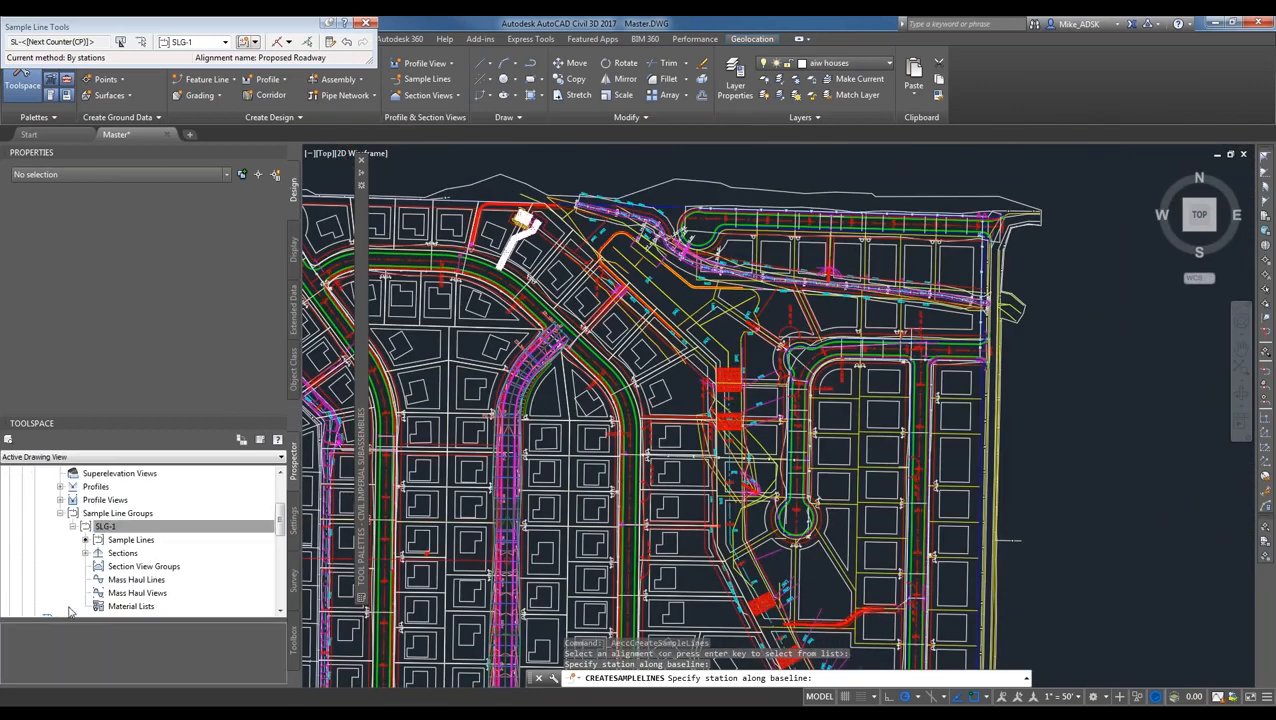
click(127, 540)
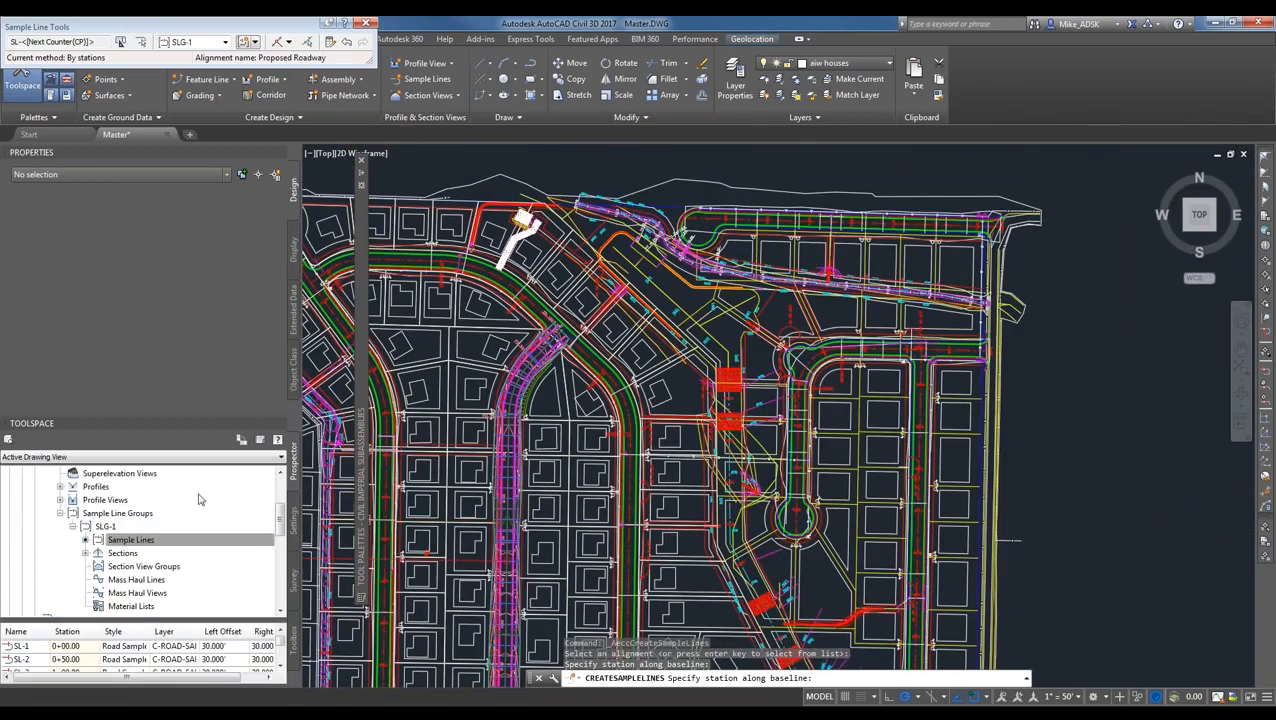
- Retrace the drawing tree from Alignments through the sample line groups to the Sample Lines of SLG-1
scroll(284, 530, up, 3)
click(65, 540)
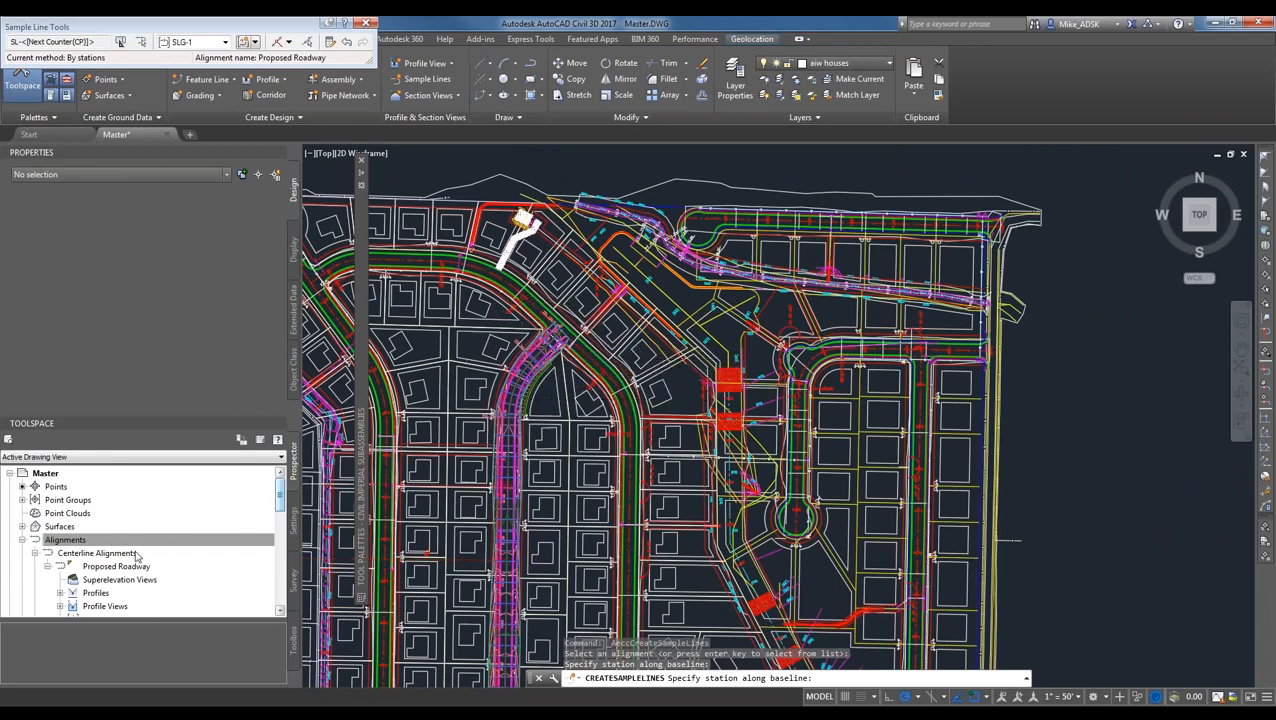
scroll(138, 556, down, 2)
mouse_move(279, 500)
mouse_down()
mouse_move(285, 518)
mouse_move(188, 524)
mouse_up()
scroll(186, 524, up, 3)
scroll(182, 530, down, 1)
scroll(182, 530, down, 2)
click(112, 512)
click(128, 526)
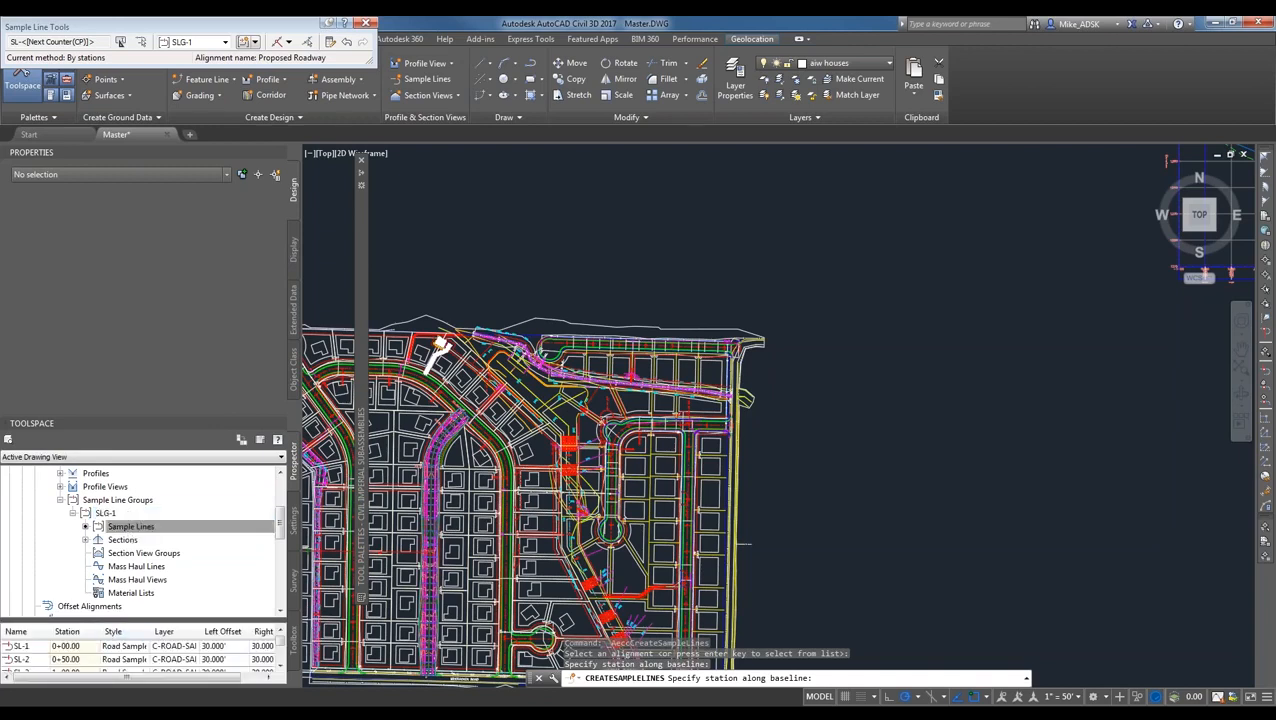
- Enlarge the sample line list to review the stations from 0+00 to 2+50, then close the Sample Line Tools
drag(111, 619, 111, 573)
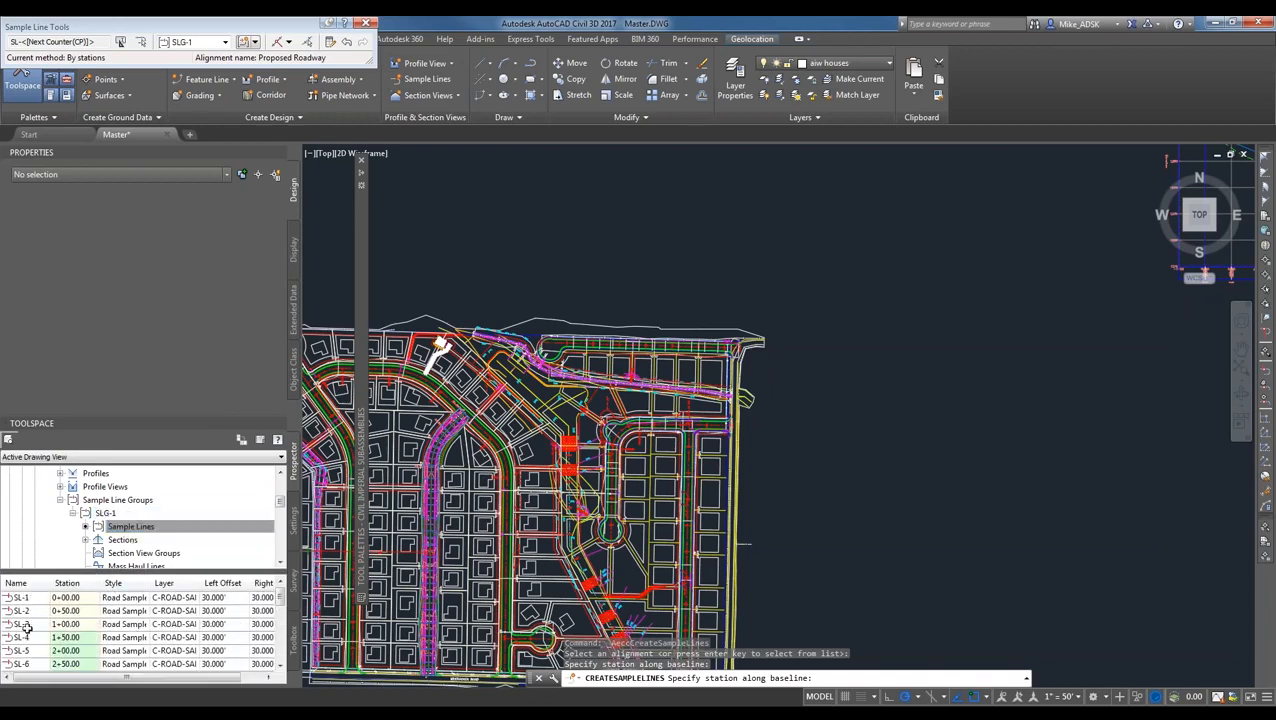
click(71, 599)
click(69, 613)
click(70, 650)
click(76, 664)
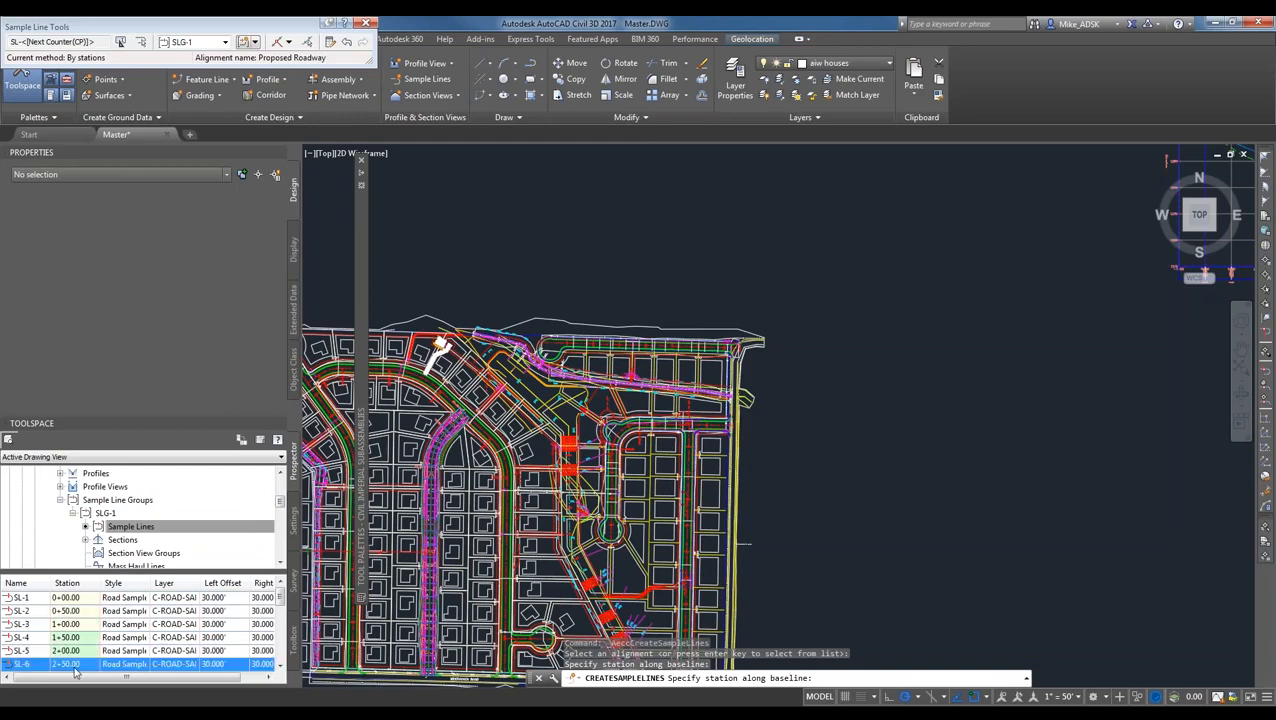
click(366, 24)
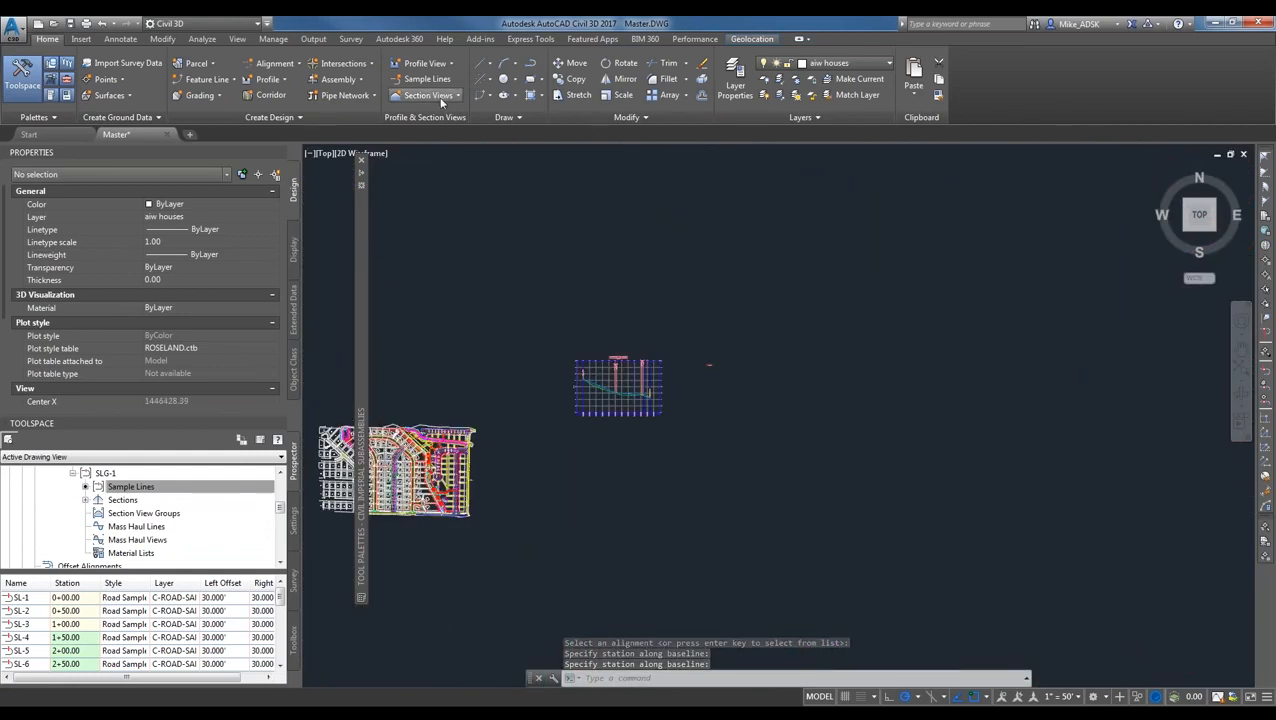
- Start creating multiple section views, checking the SLG-1 sample line group and choosing the Proposed Roadway alignment
click(440, 95)
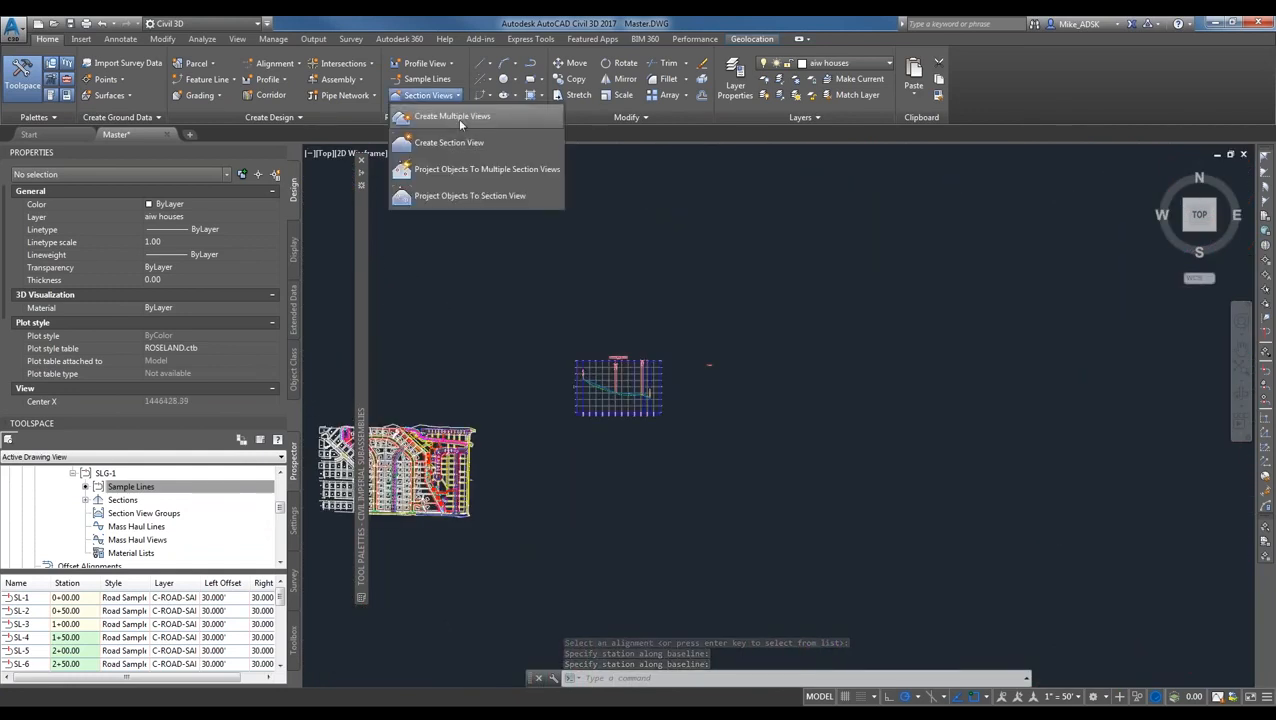
click(456, 117)
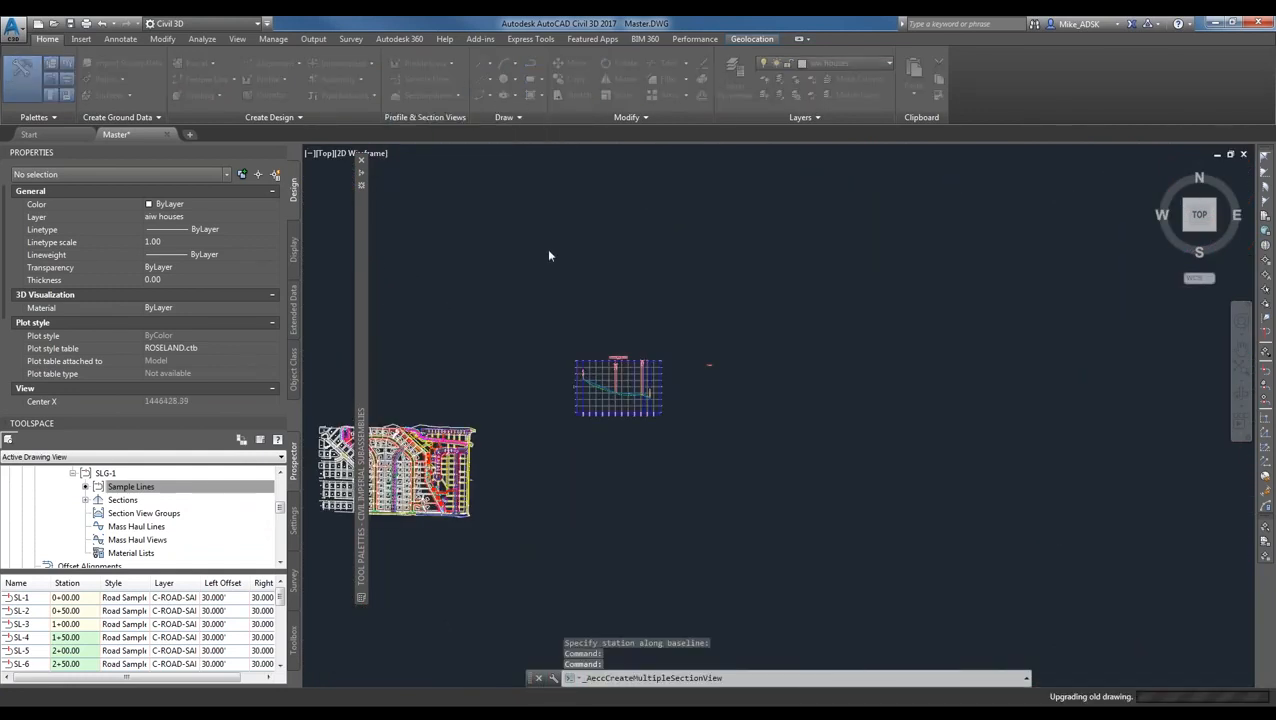
drag(581, 194, 683, 167)
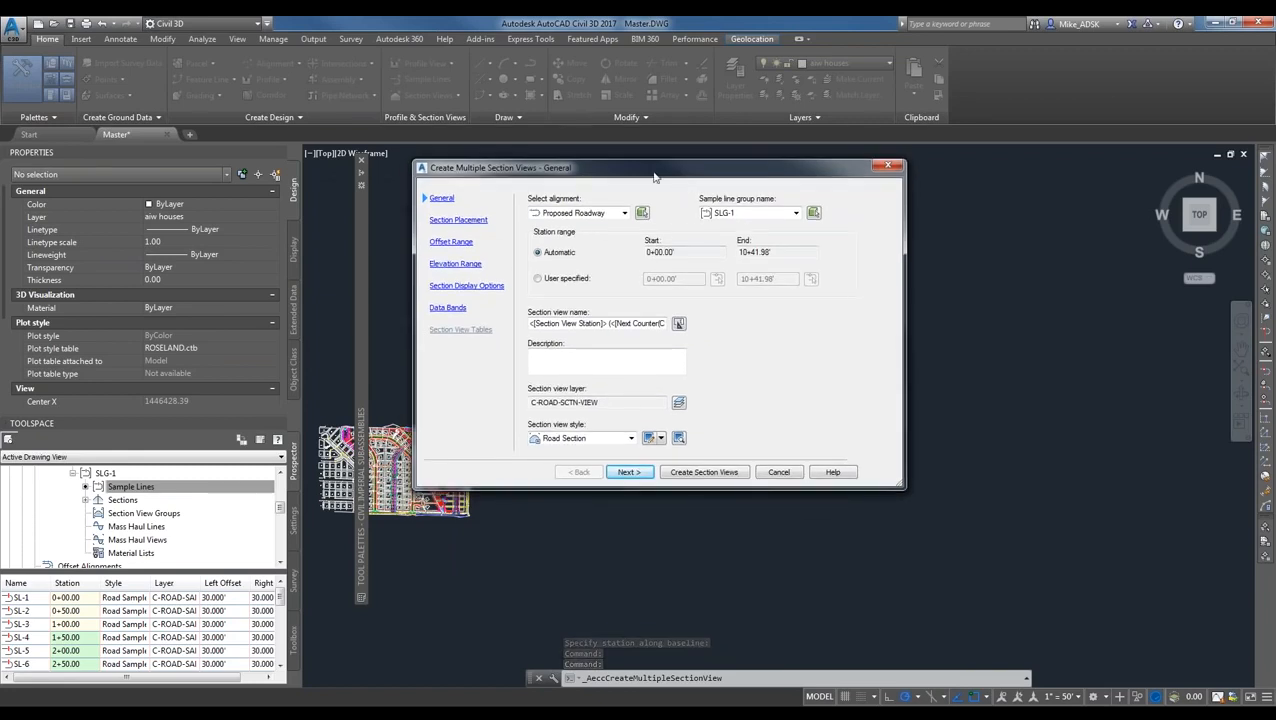
click(759, 213)
click(759, 214)
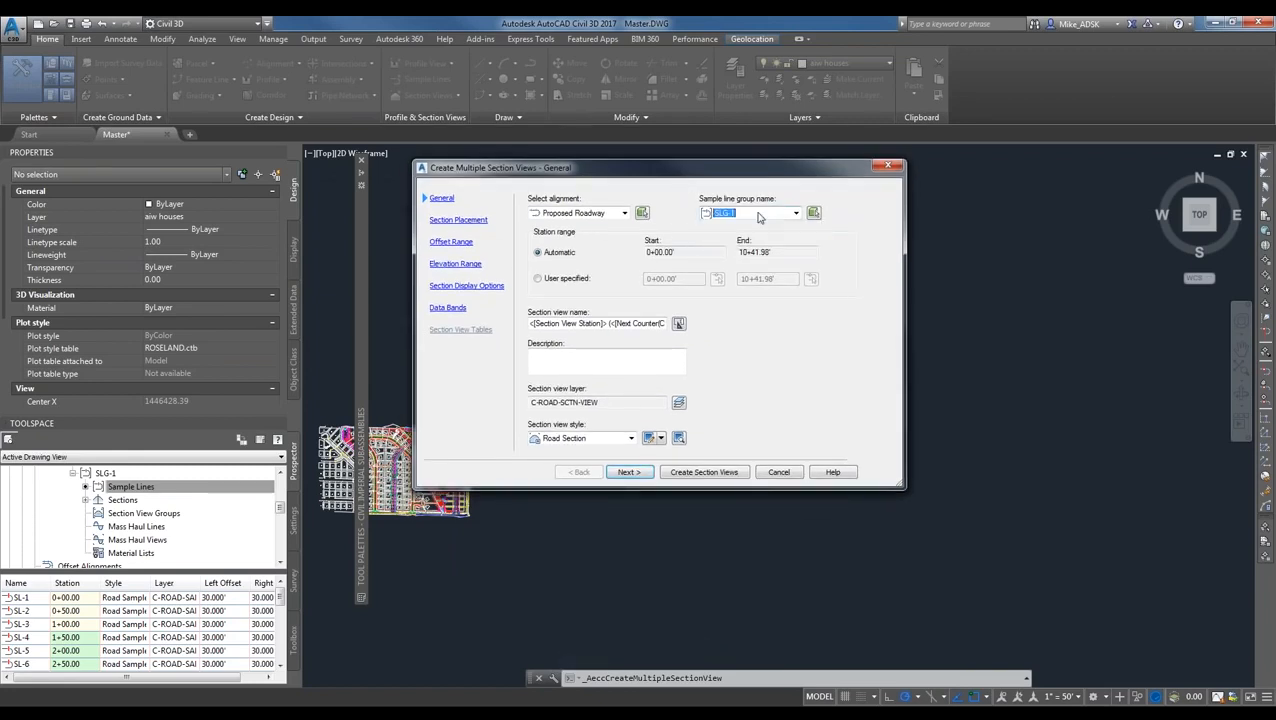
click(566, 216)
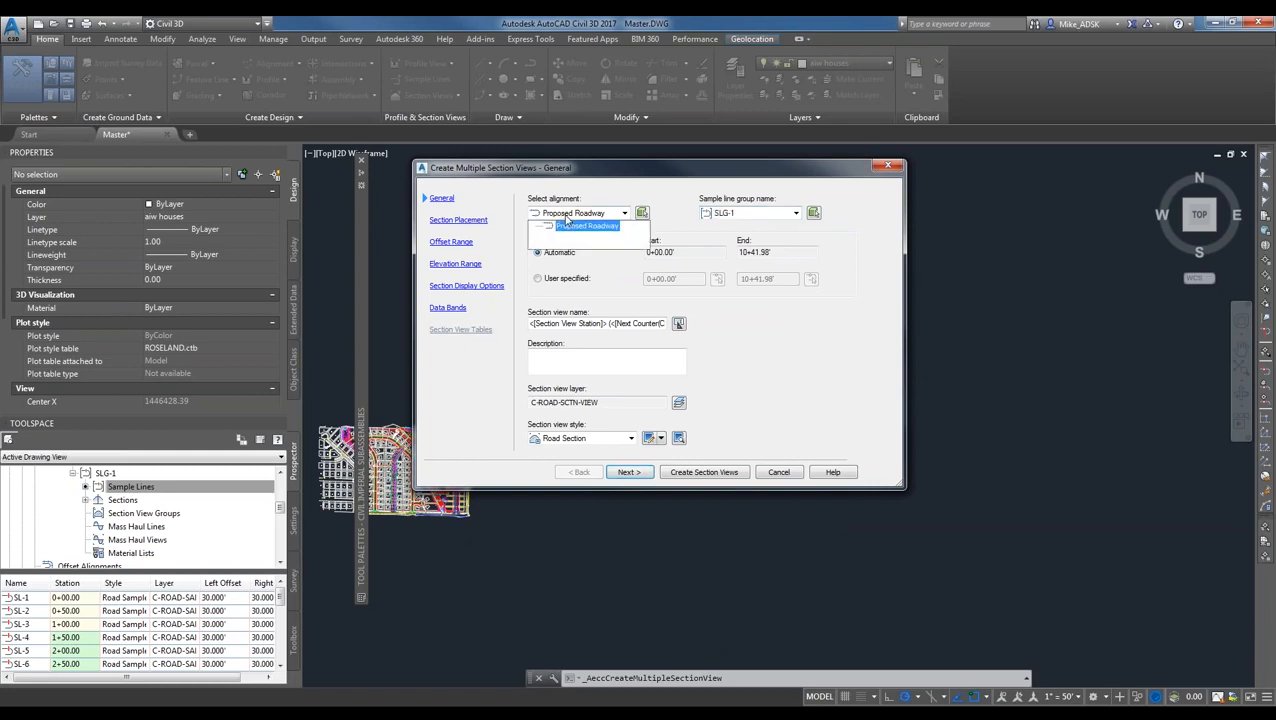
click(603, 226)
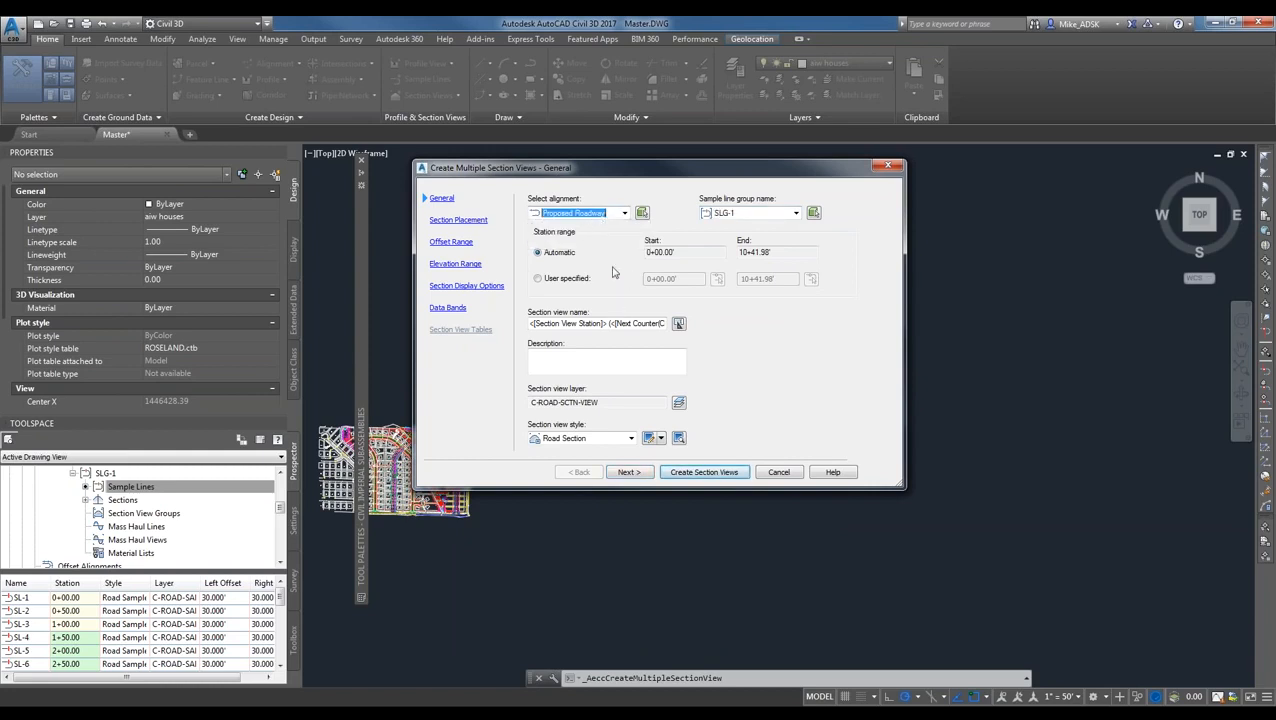
- Step through the section view settings, keeping production placement on the ANSI D Section 40 Scale template, automatic offset and elevation ranges, and all sections drawn
click(628, 472)
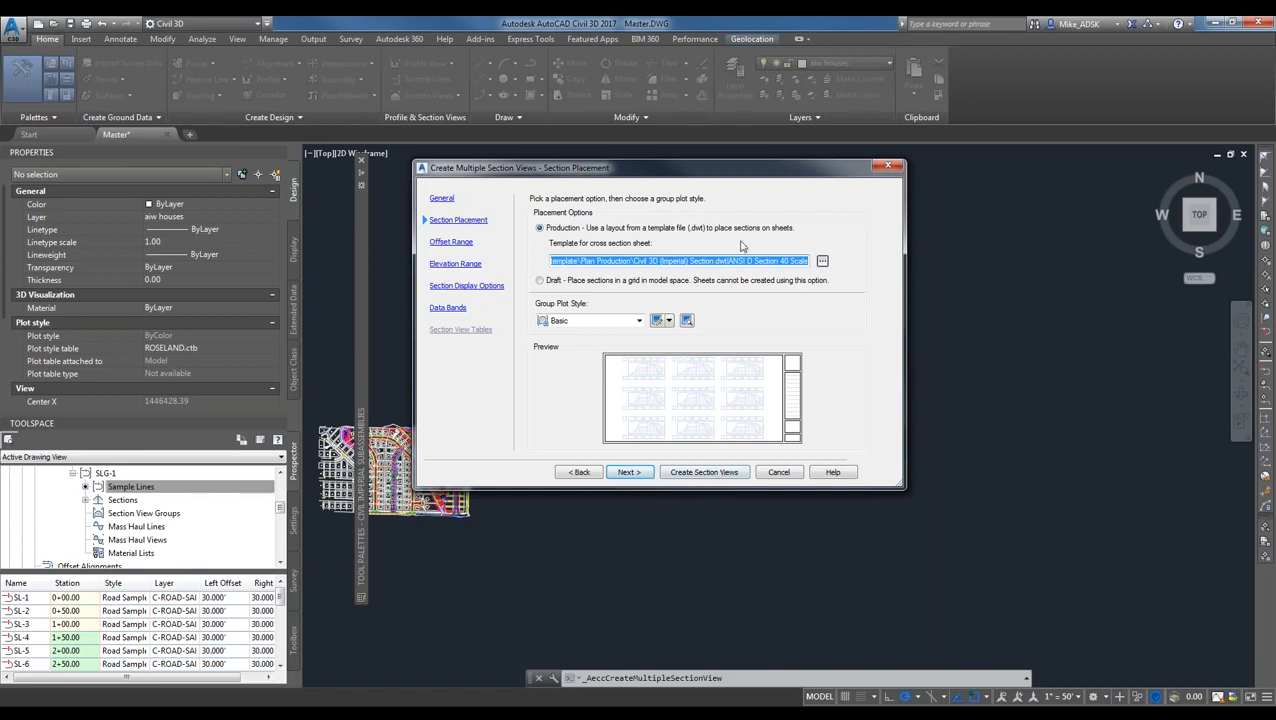
click(689, 261)
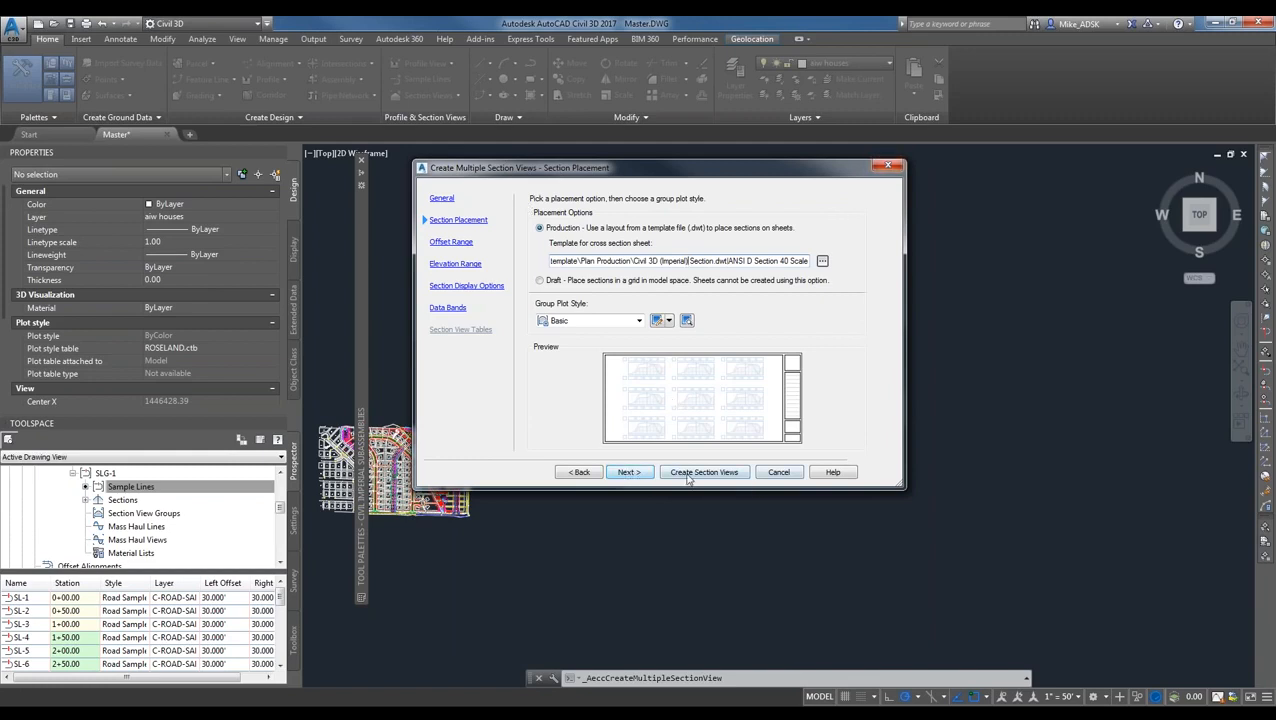
click(626, 472)
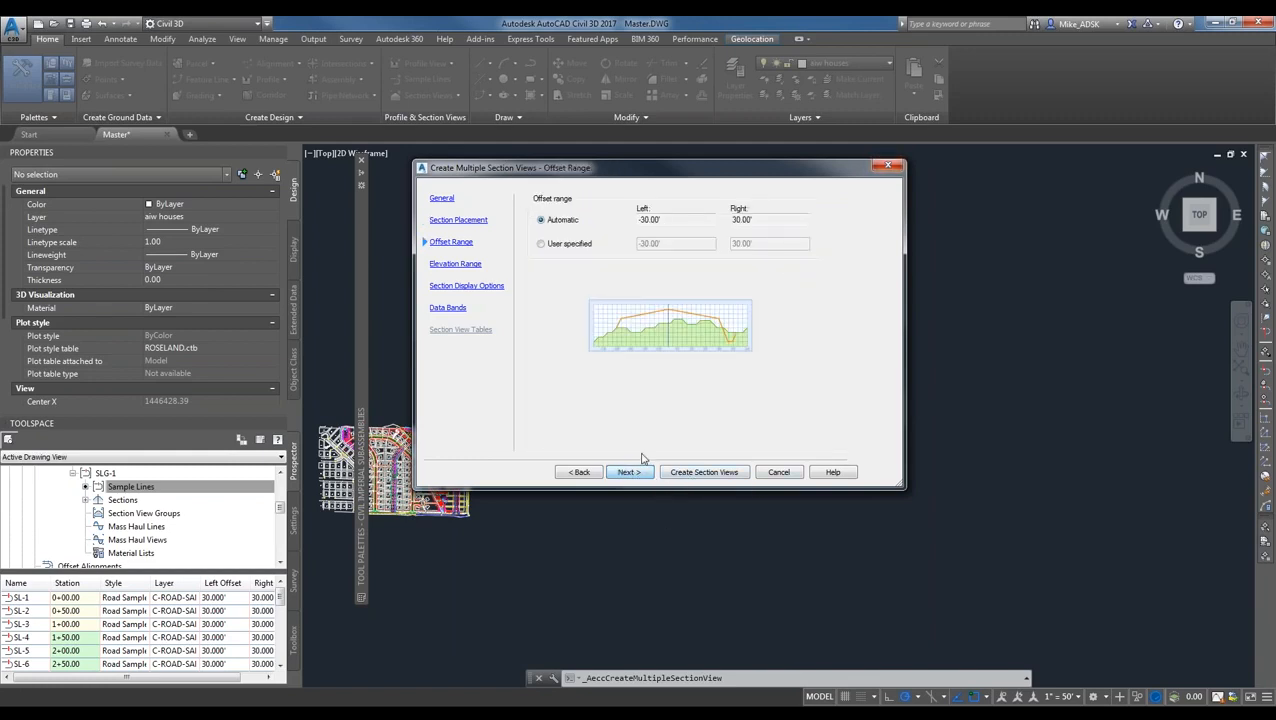
click(636, 473)
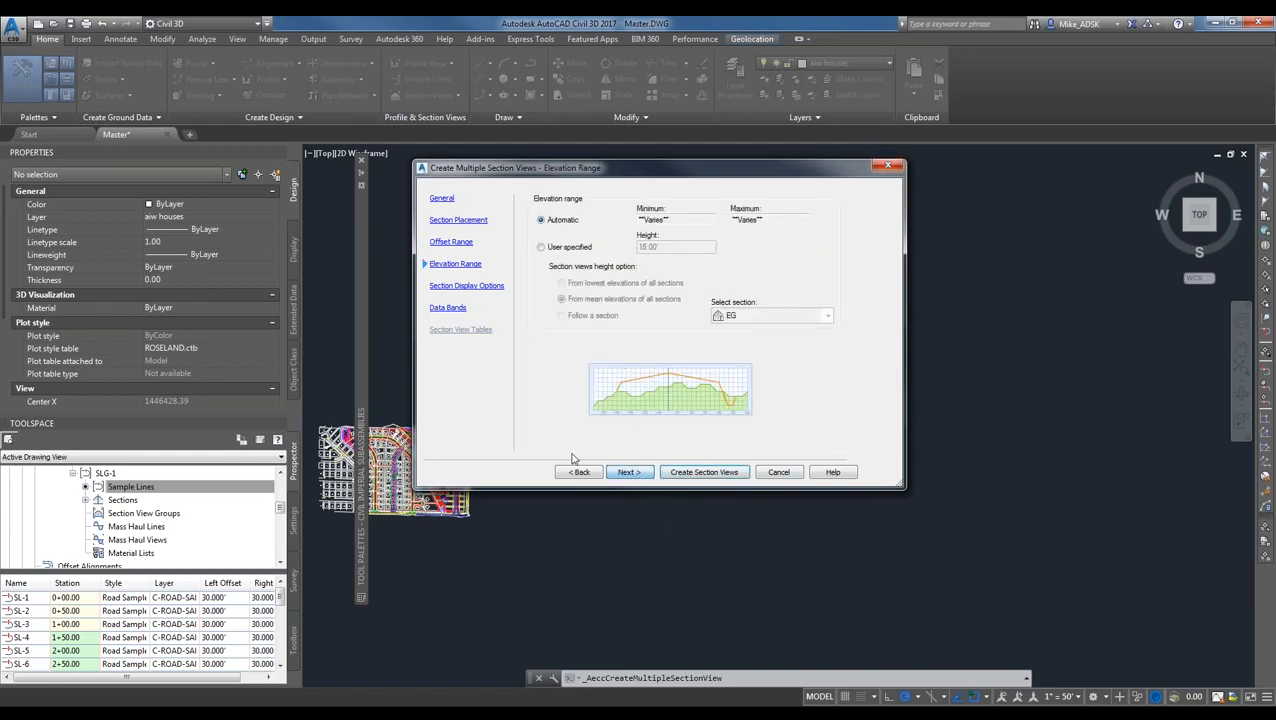
click(628, 472)
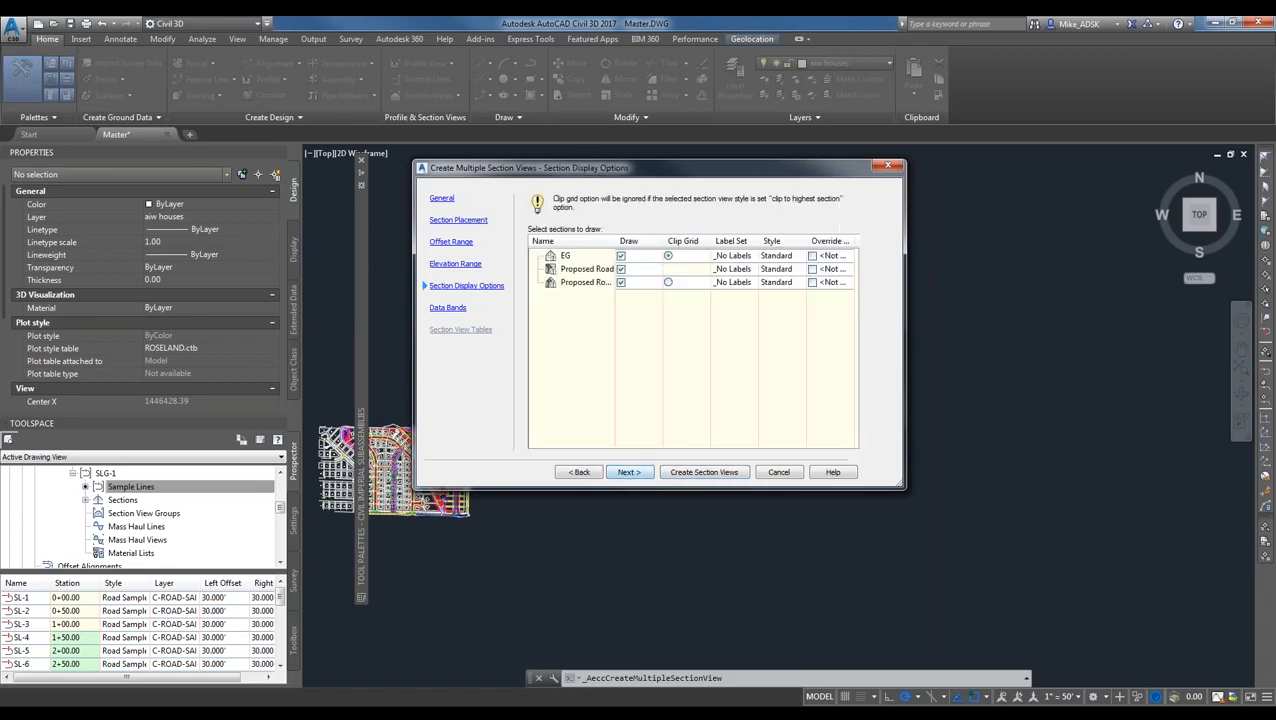
click(642, 479)
- Create the section views and place their origin in the empty model space to the upper right of the profile view
click(716, 474)
scroll(783, 503, down, 2)
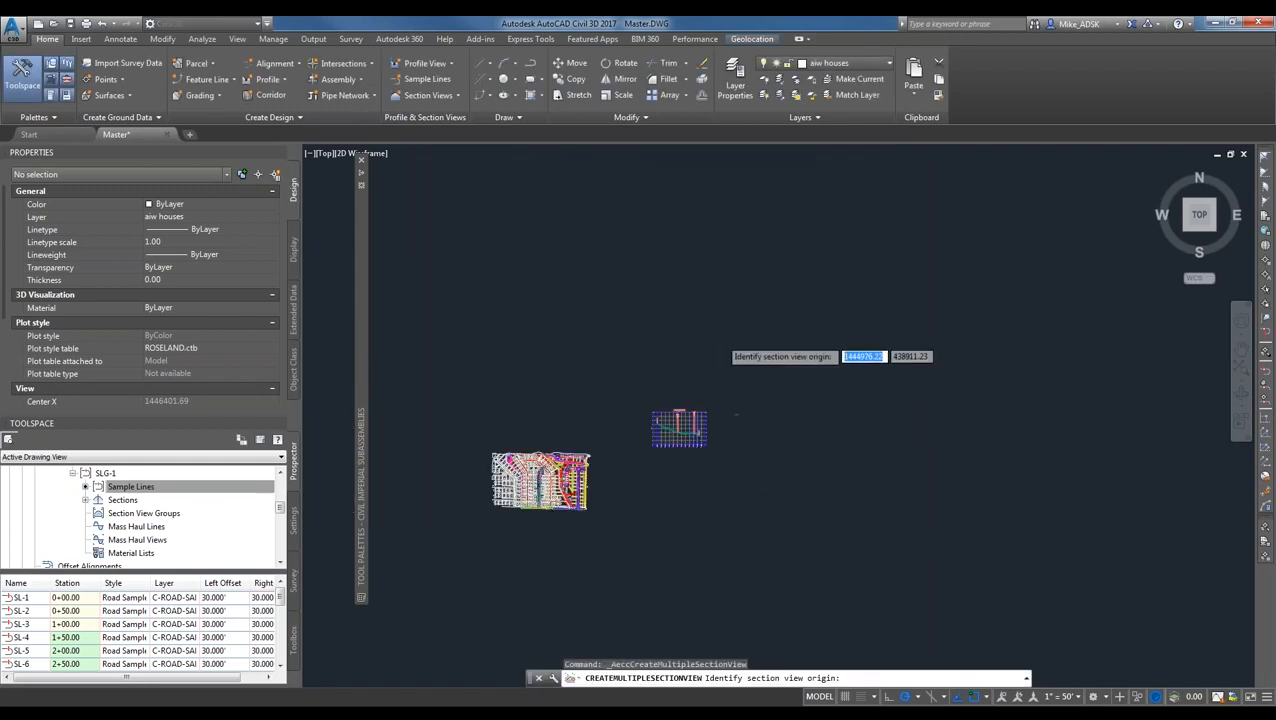
scroll(728, 343, up, 4)
middle_drag(922, 408, 711, 420)
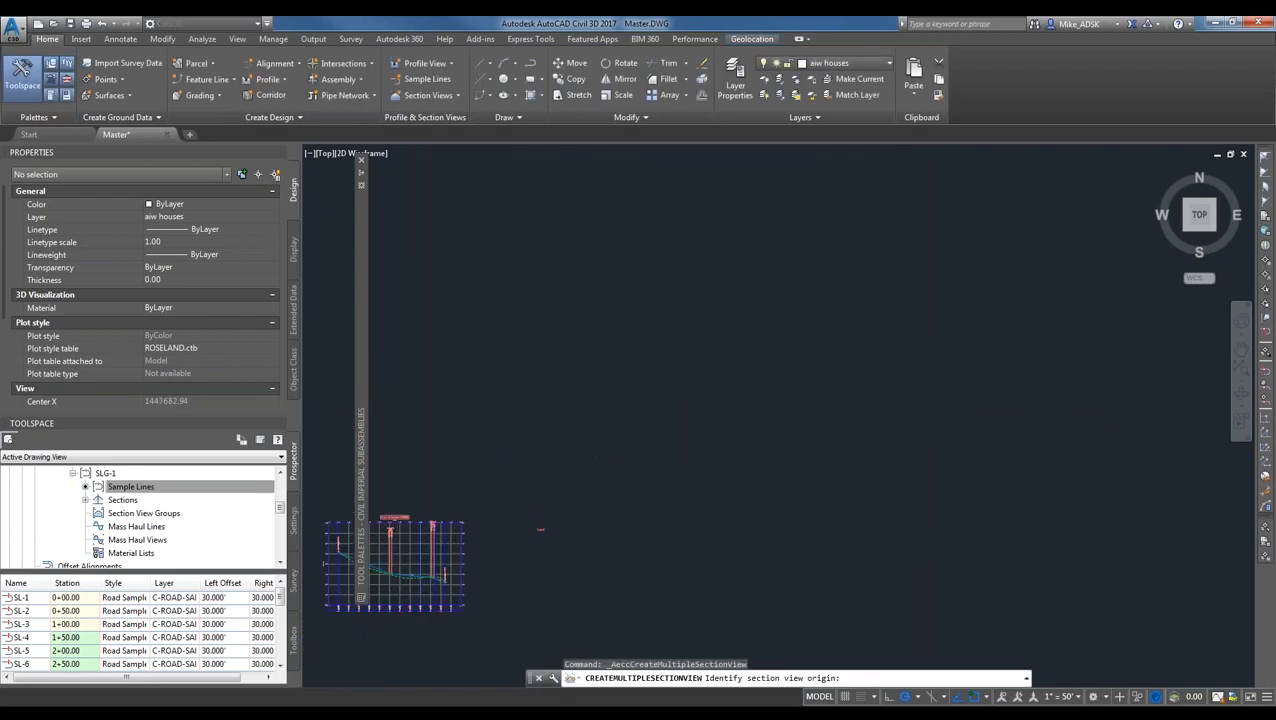
click(567, 456)
- Examine the sheet of new section views, then the road, curb and existing ground lines in the 0+00.00 section
scroll(641, 416, up, 5)
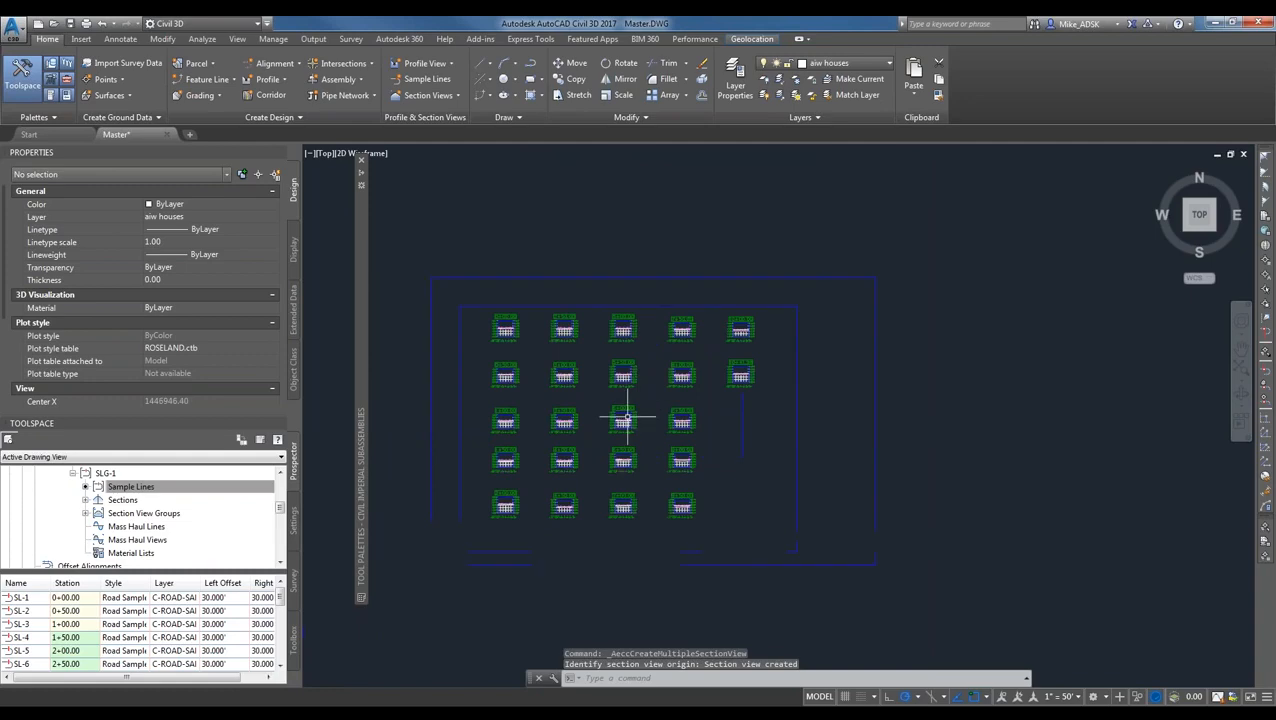
scroll(645, 445, up, 3)
scroll(589, 362, down, 3)
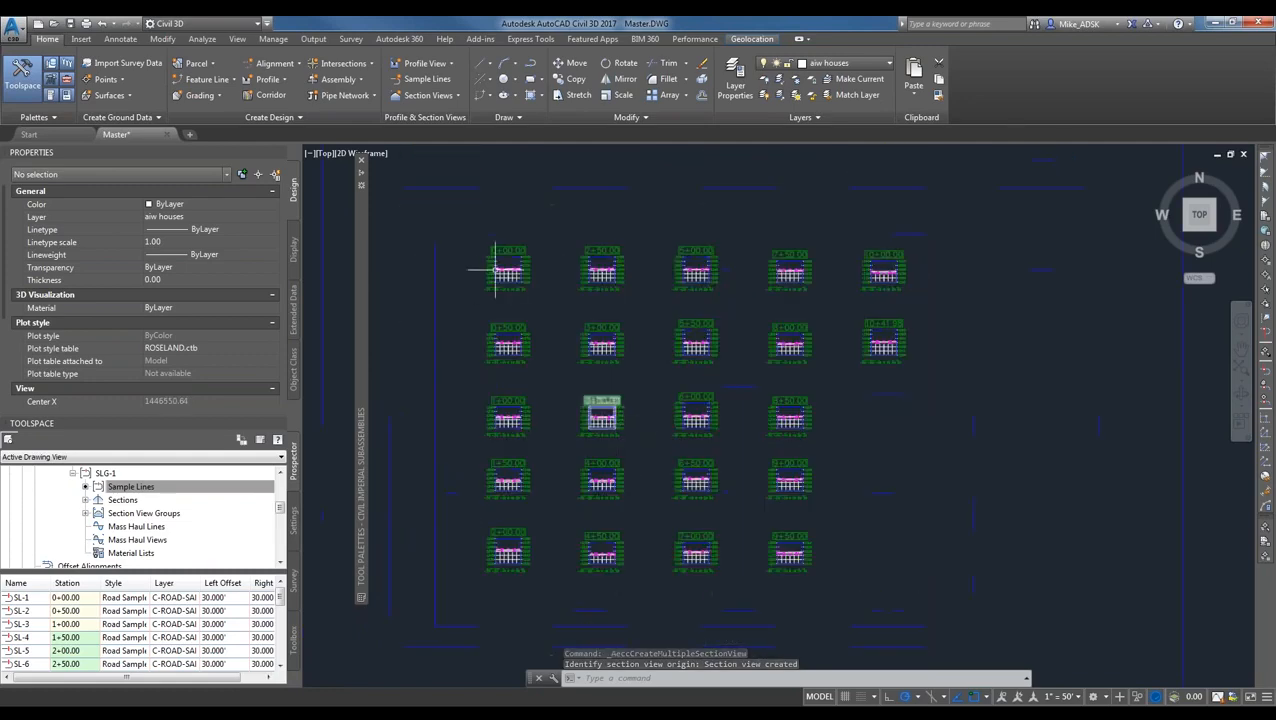
scroll(507, 270, up, 2)
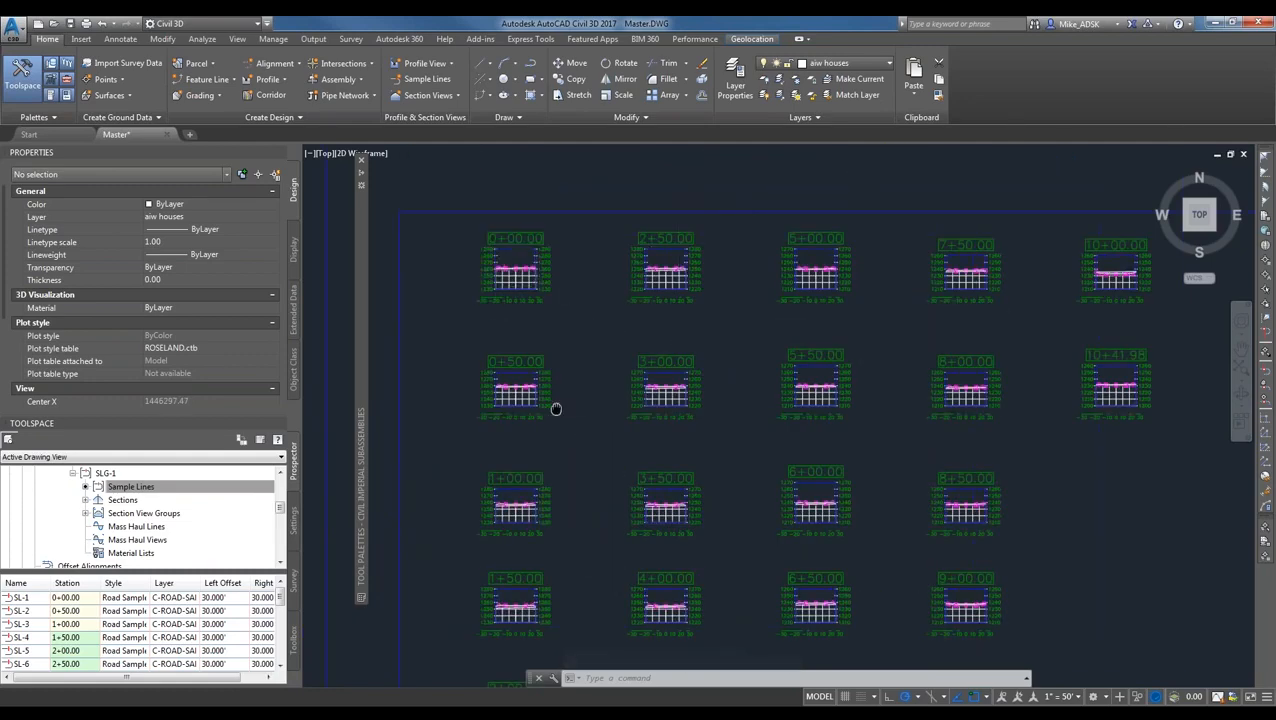
scroll(565, 395, up, 3)
scroll(556, 256, up, 6)
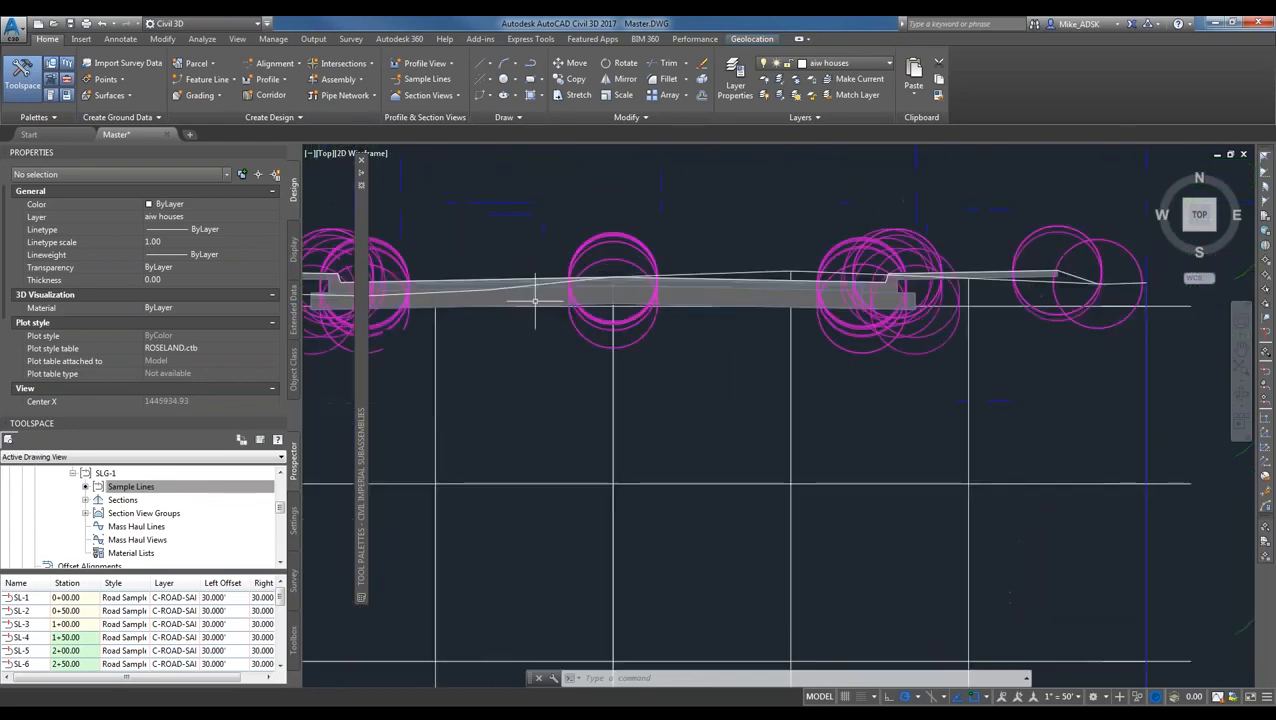
scroll(607, 489, down, 4)
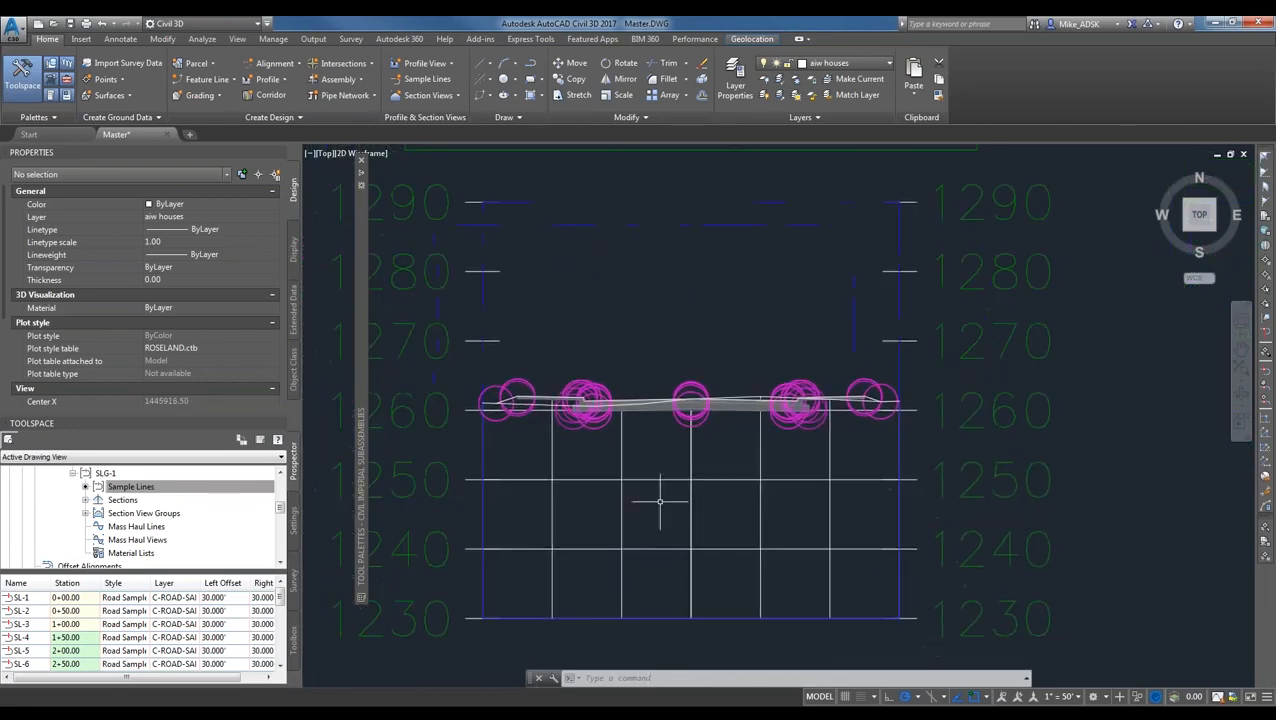
scroll(545, 432, up, 6)
scroll(545, 432, down, 6)
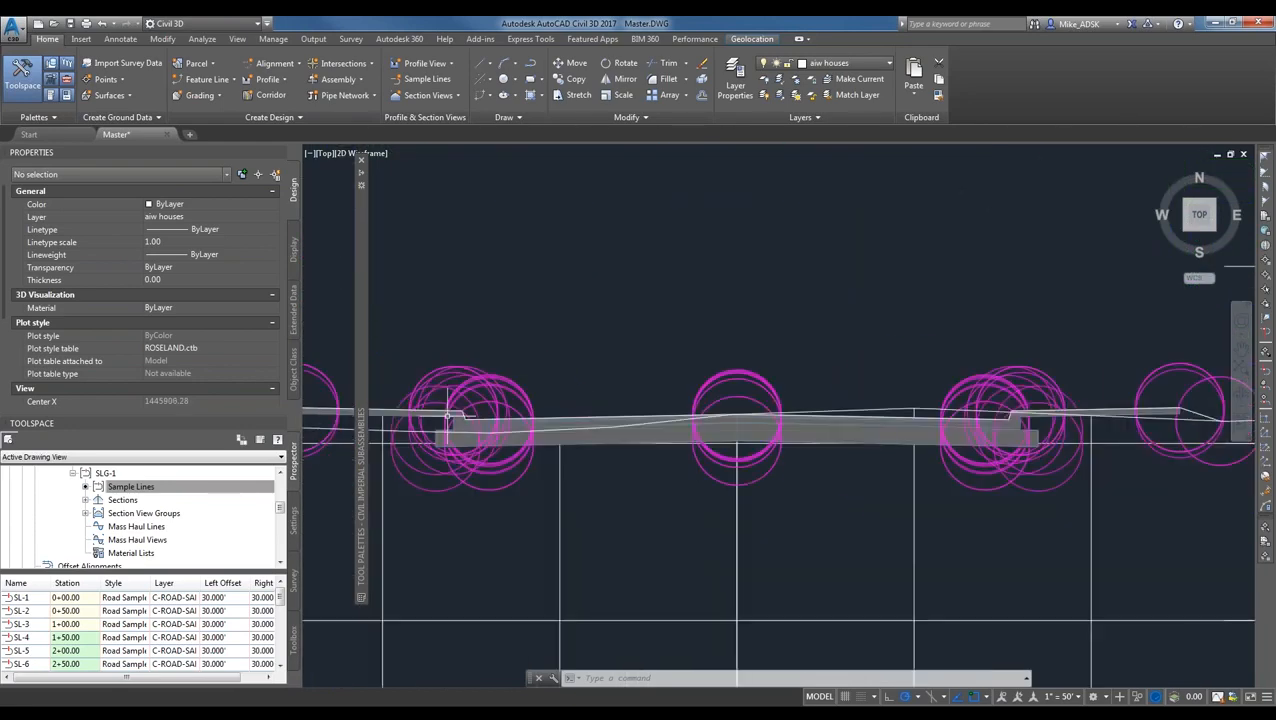
scroll(707, 430, down, 3)
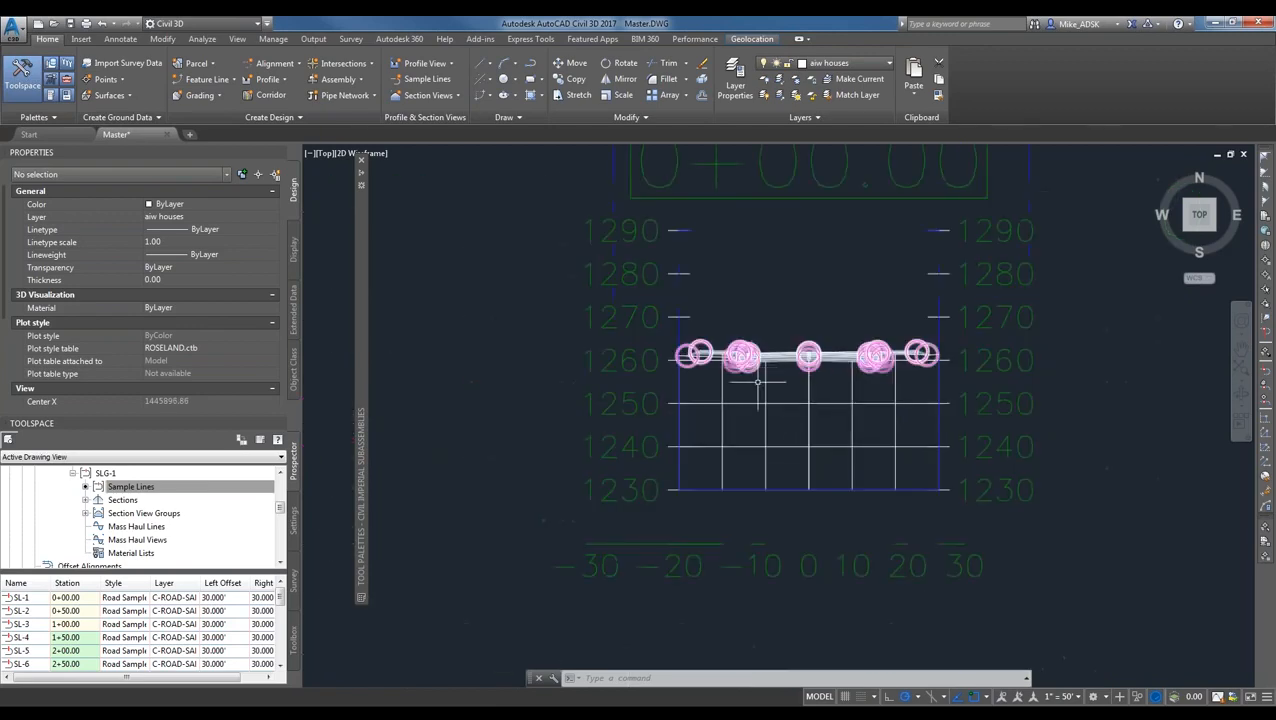
- Select the Proposed Road corridor section in the 0+00.00 view to inspect its extent, then clear the selection
scroll(785, 395, up, 3)
click(815, 348)
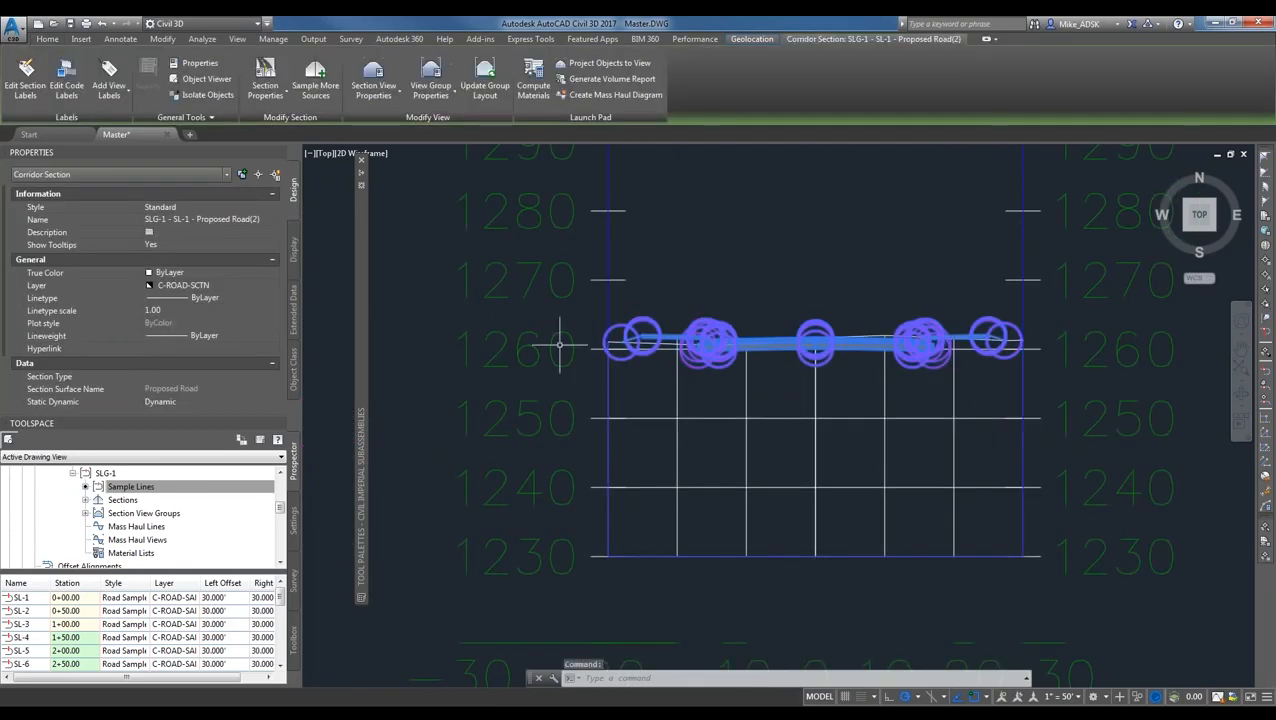
key(Escape)
middle_drag(829, 284, 826, 214)
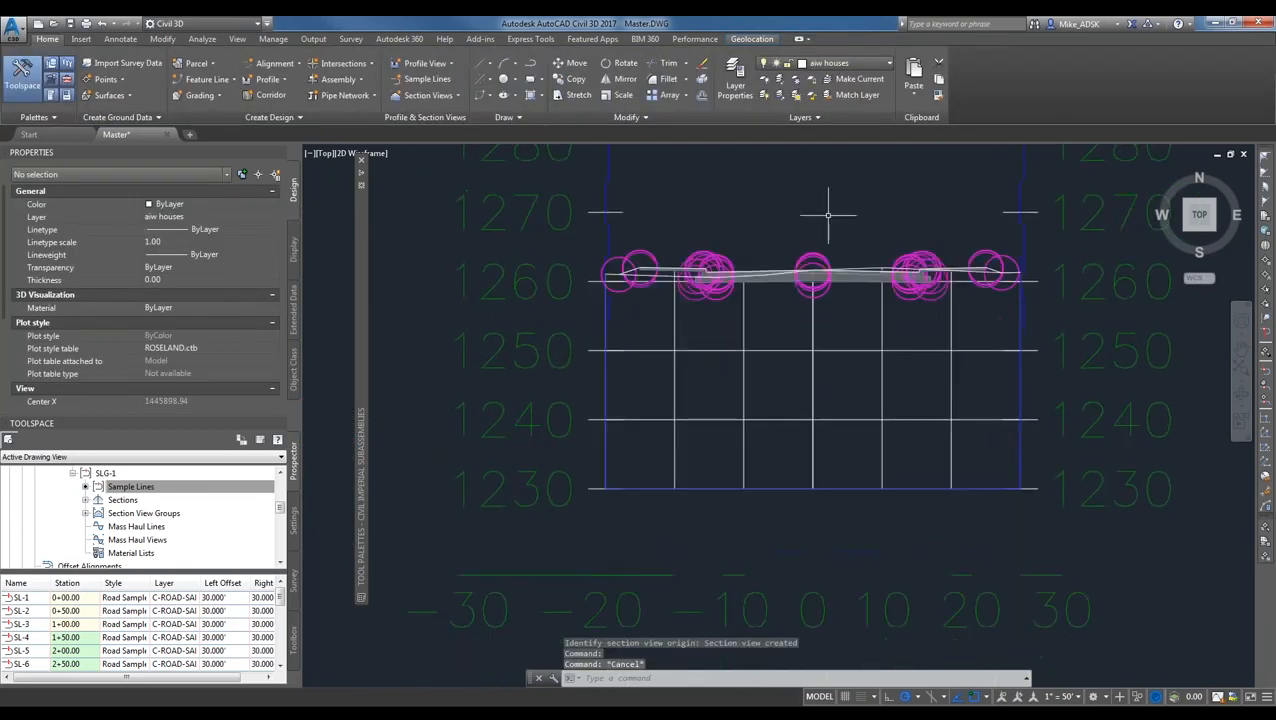
key(Escape)
click(833, 378)
key(Escape)
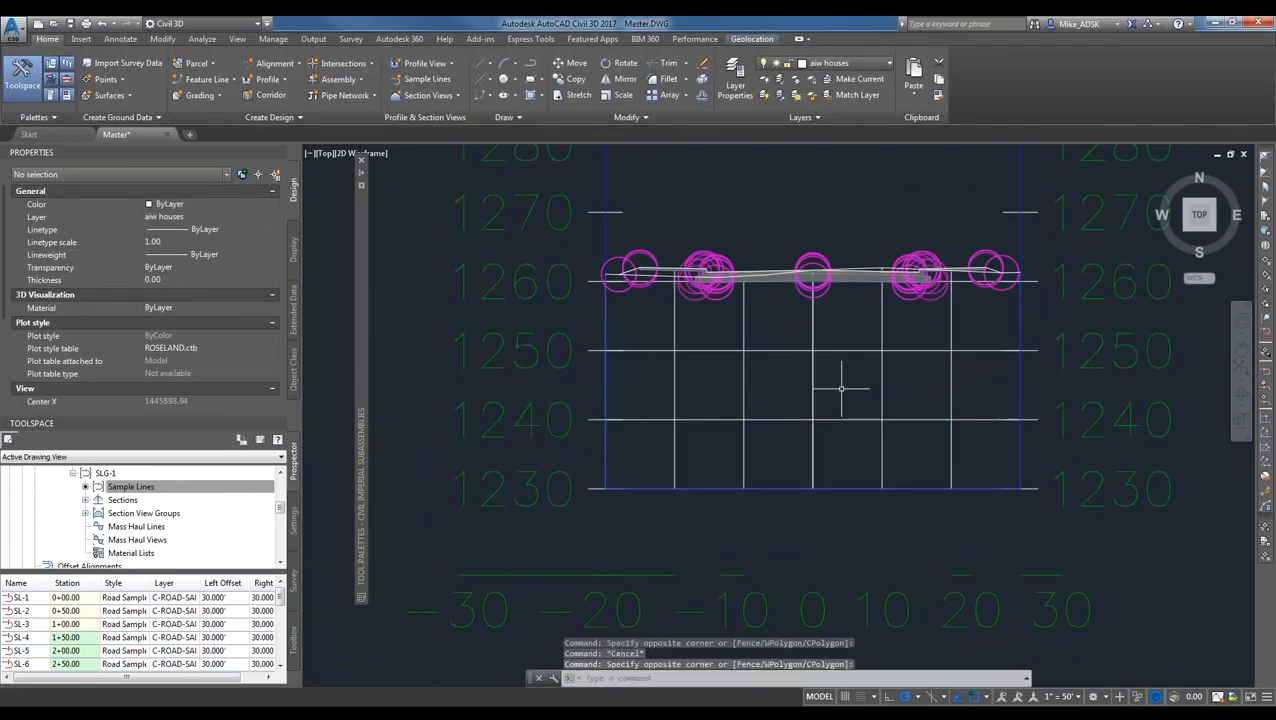
- Examine the 0+50.00 and 1+00.00 section views, comparing the corridor section with the existing ground
scroll(840, 384, down, 3)
middle_drag(832, 402, 830, 380)
scroll(830, 380, down, 3)
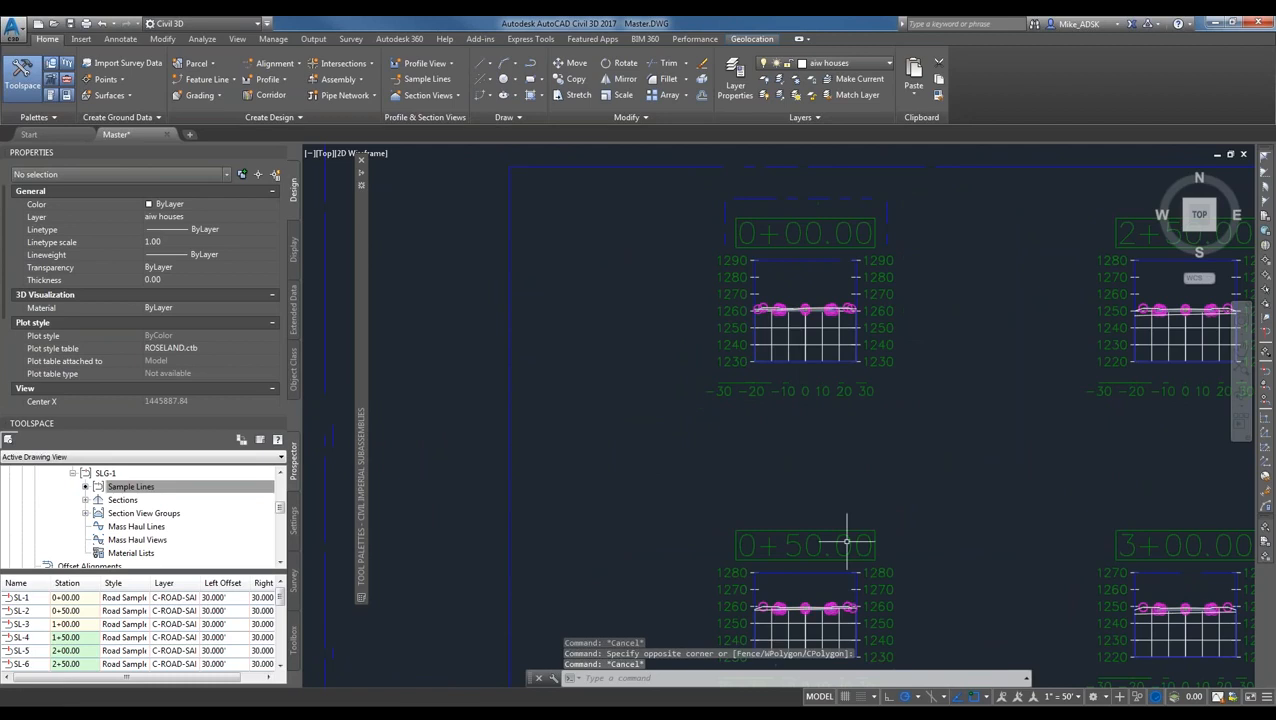
scroll(783, 402, up, 6)
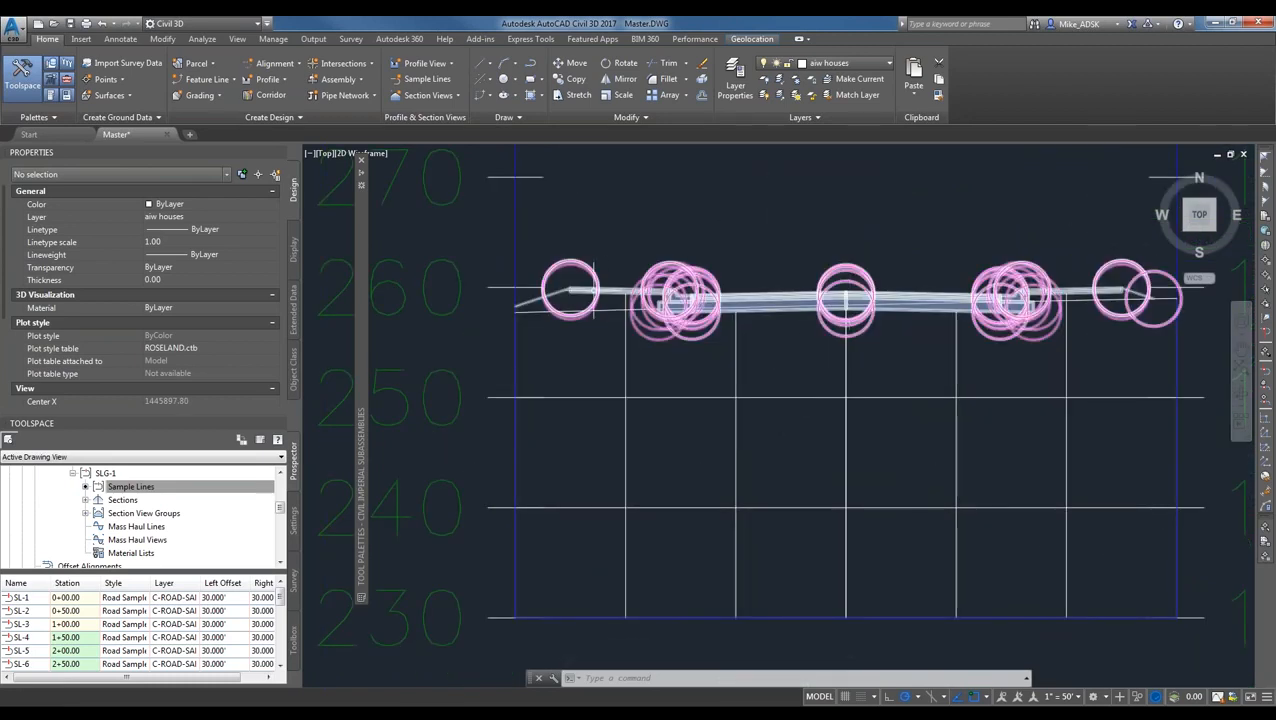
mouse_move(593, 290)
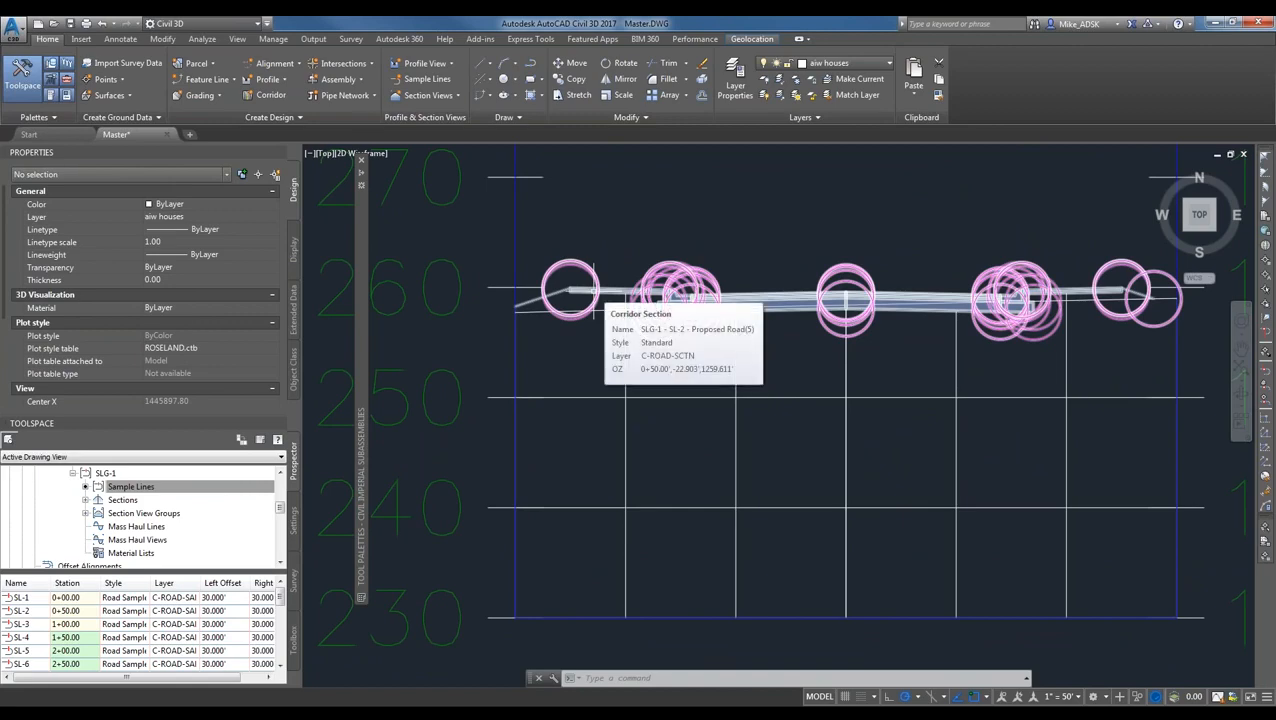
scroll(640, 282, down, 8)
scroll(672, 461, up, 6)
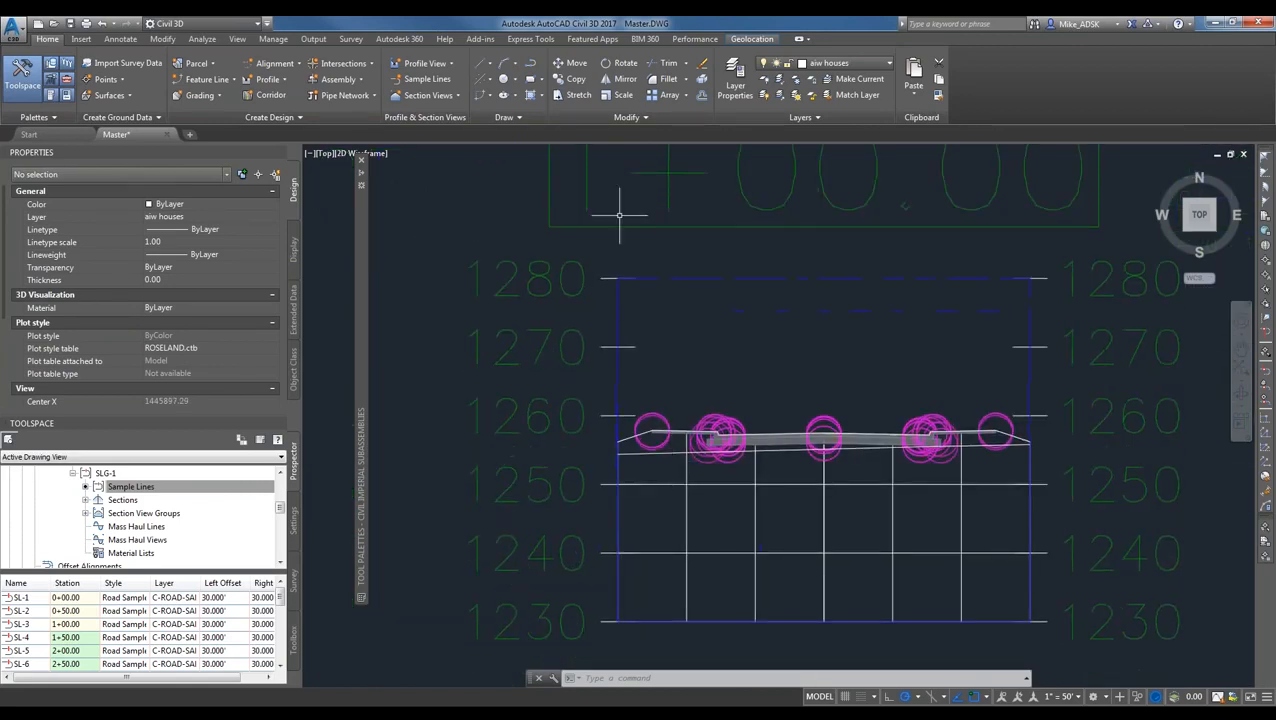
- Inspect the sidewalk and curb edge of a further section up close, then review the whole grid of section views
scroll(848, 340, down, 6)
middle_drag(921, 572, 885, 310)
scroll(883, 345, up, 8)
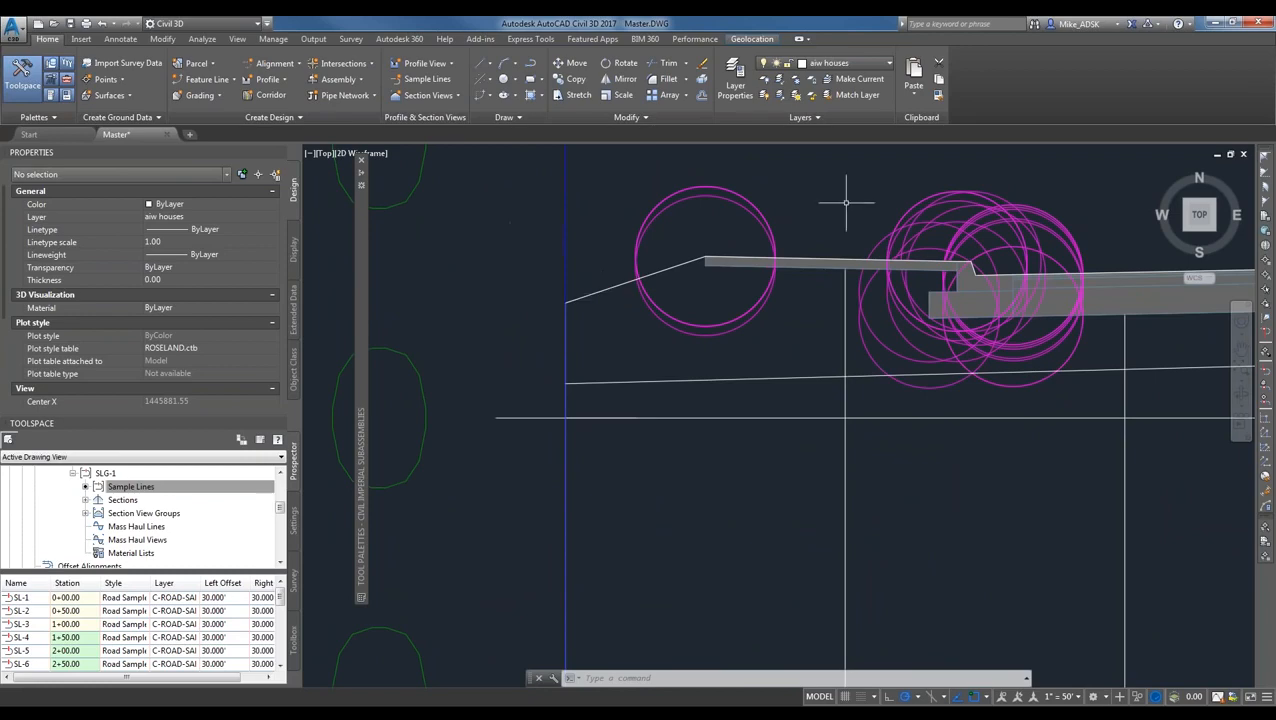
scroll(843, 205, down, 8)
scroll(870, 498, down, 6)
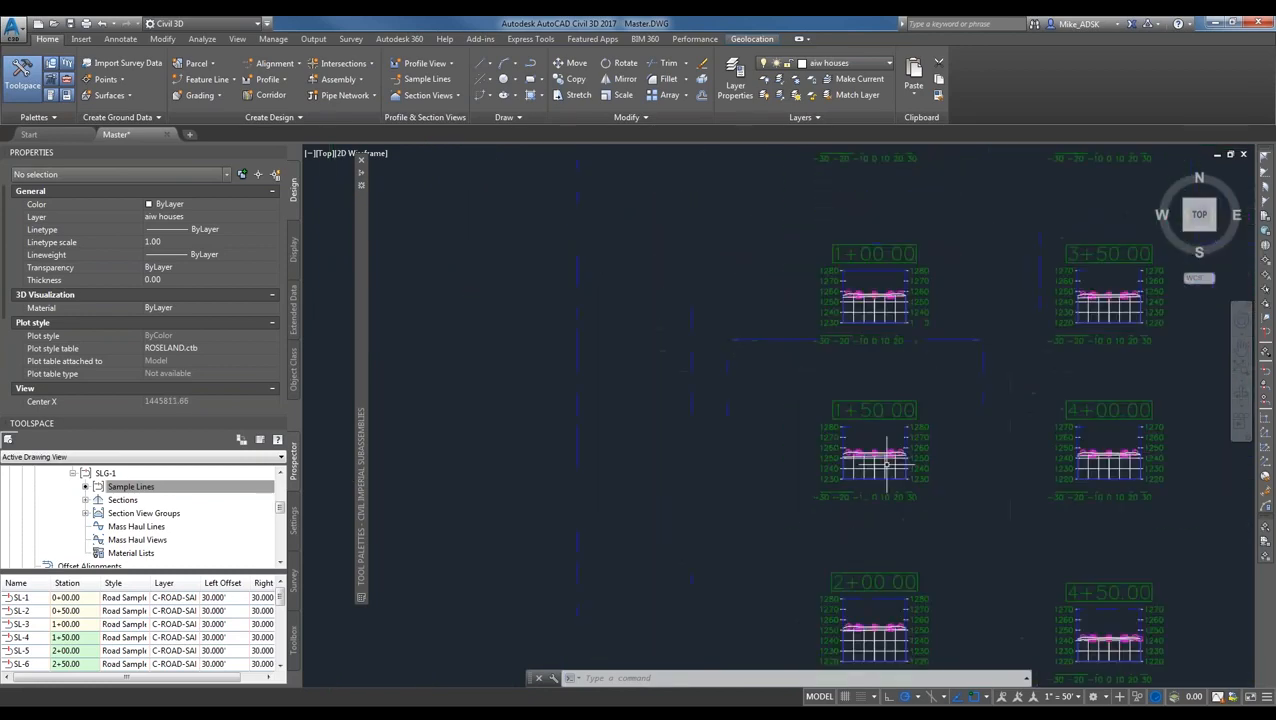
mouse_move(988, 461)
middle_down()
mouse_move(1021, 472)
mouse_move(926, 490)
middle_up()
scroll(914, 496, up, 2)
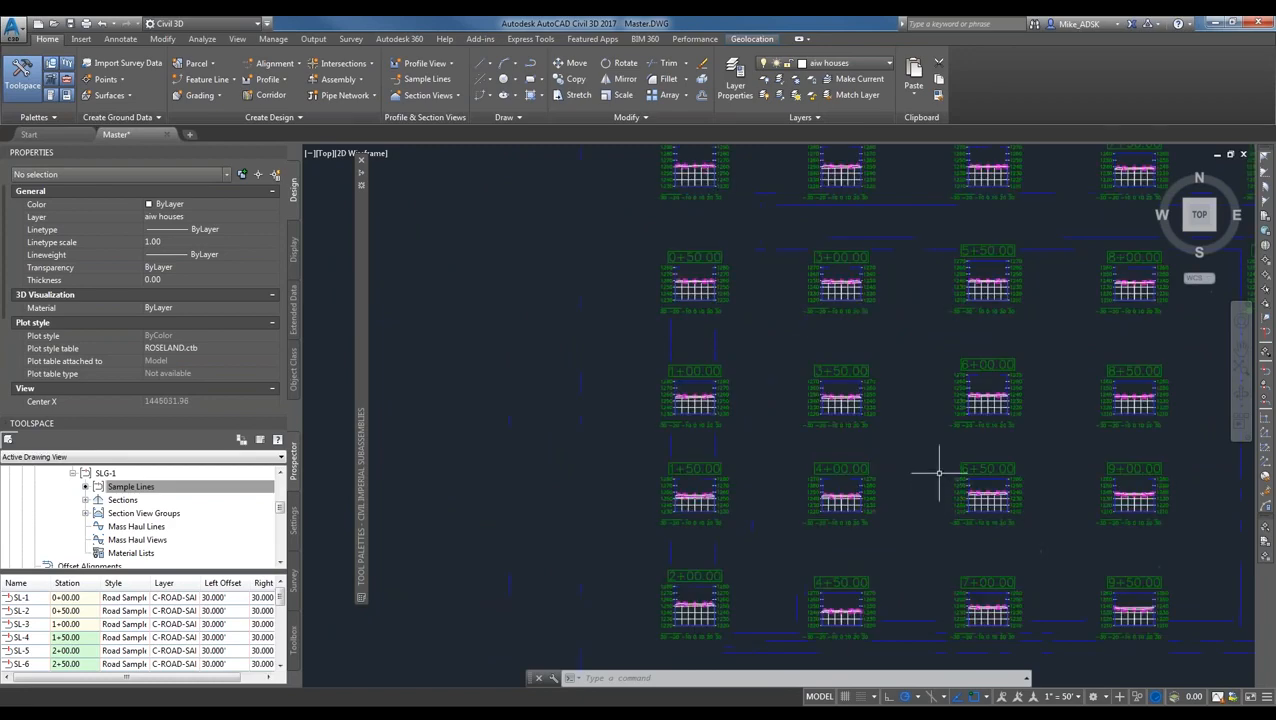
scroll(892, 440, down, 2)
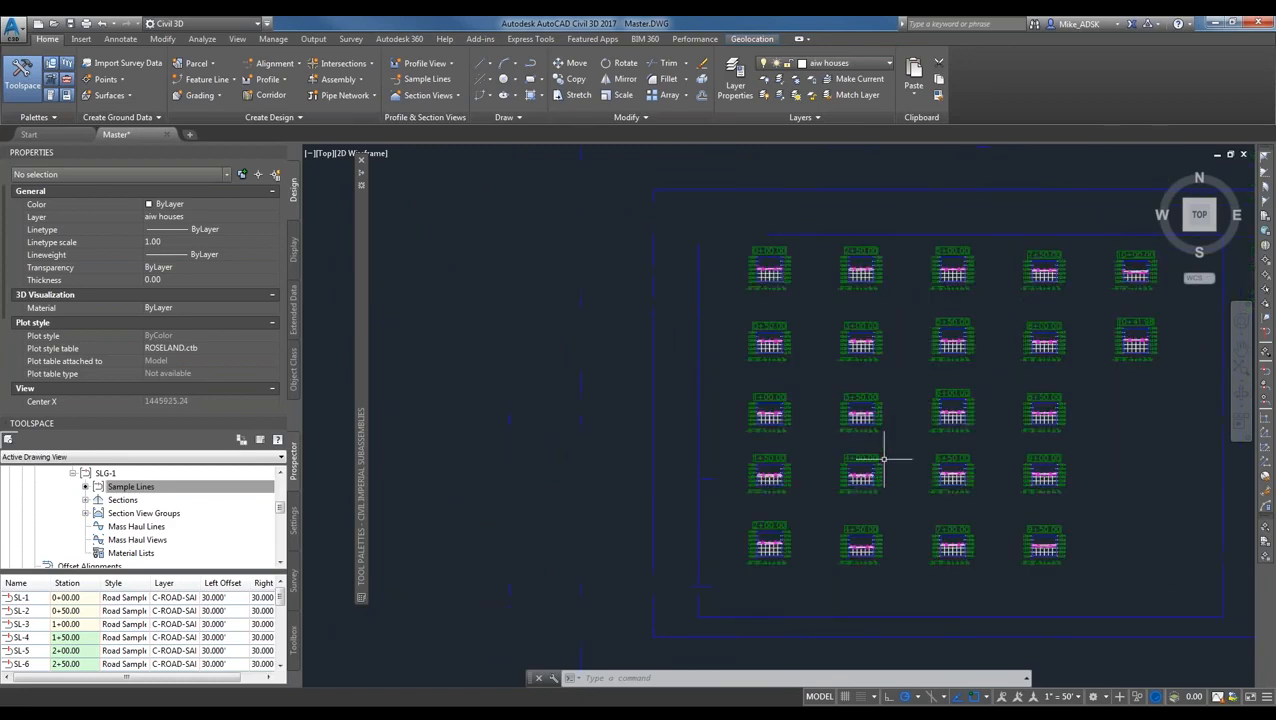
scroll(884, 452, down, 5)
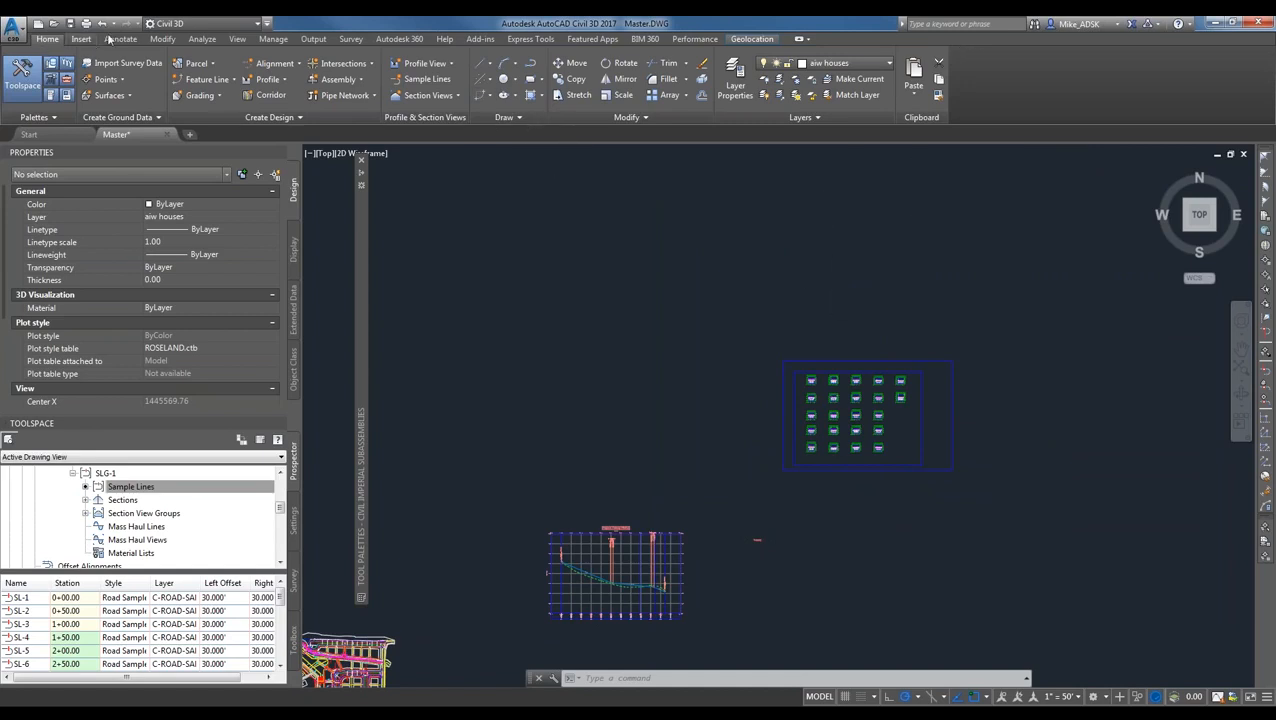
- Start computing materials for the SLG-1 sample line group of the Proposed Roadway alignment
click(275, 42)
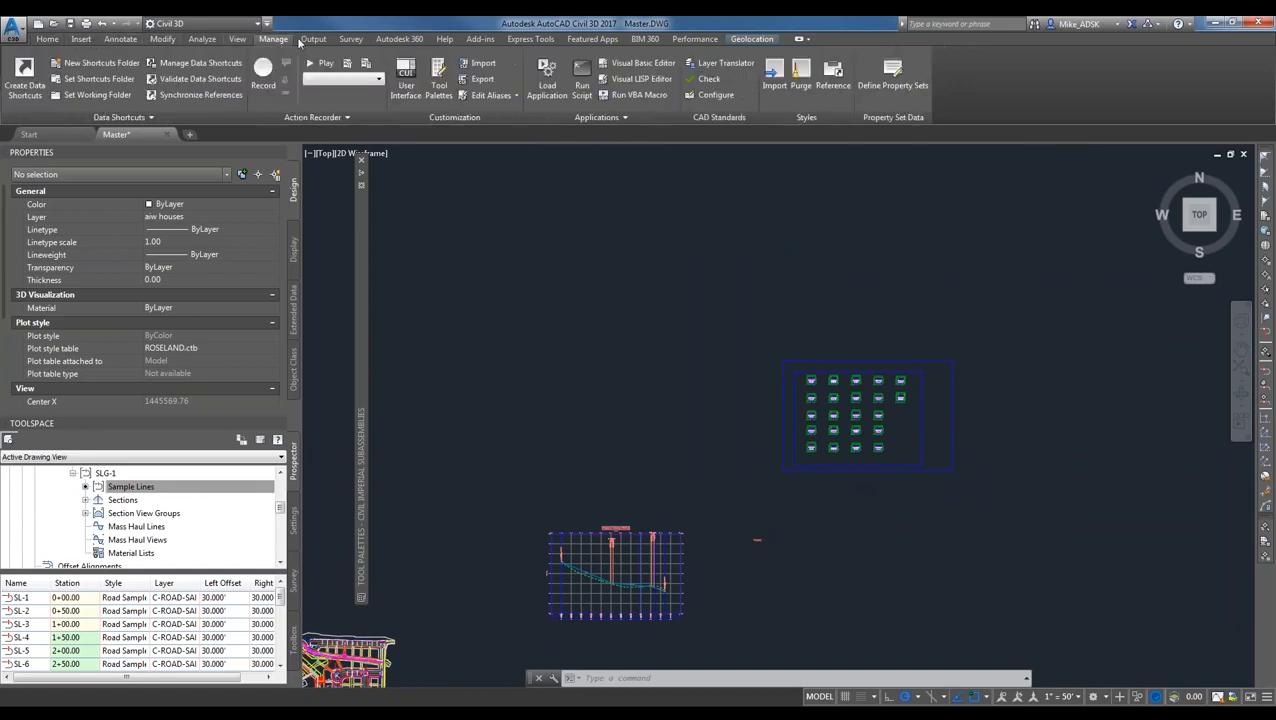
click(312, 42)
click(273, 39)
click(202, 39)
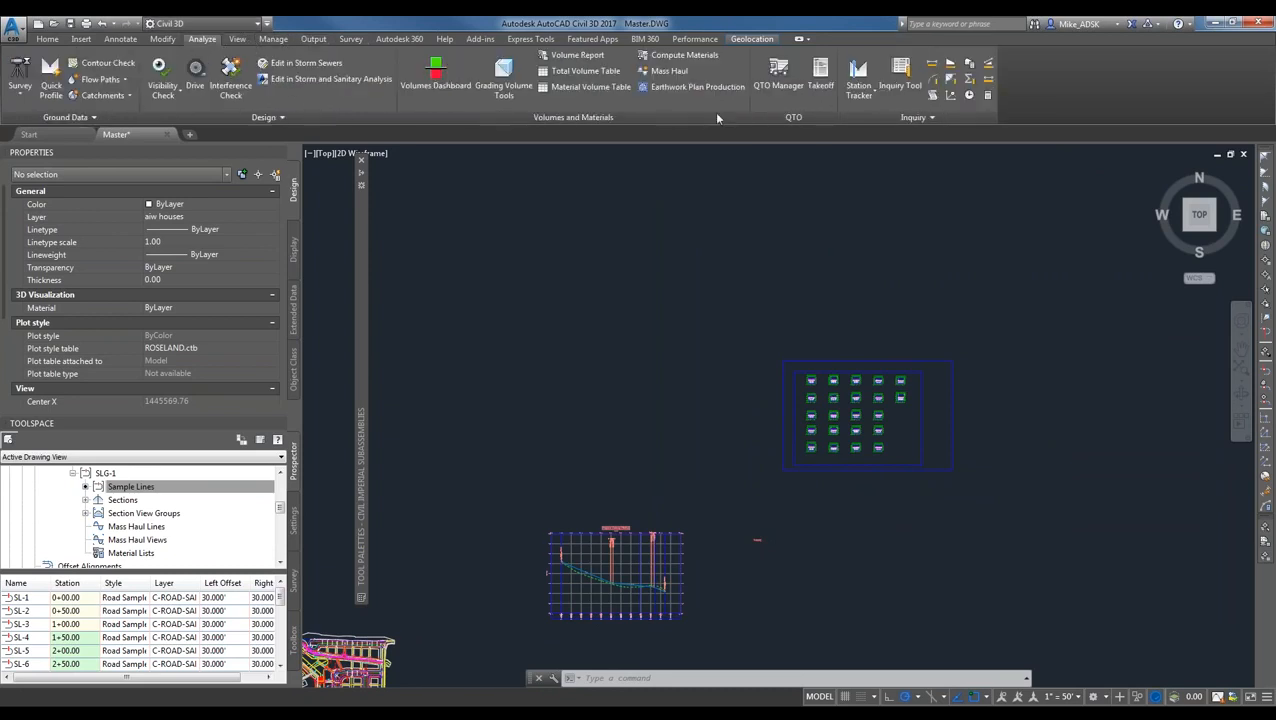
click(672, 57)
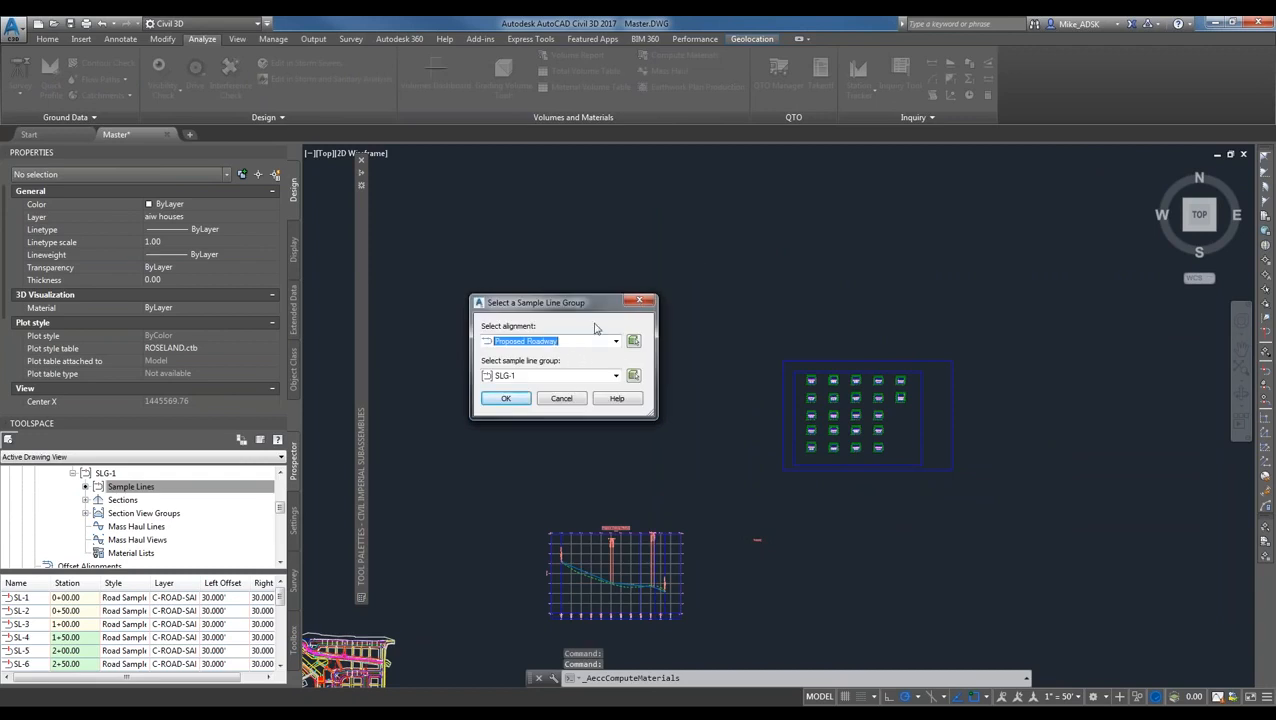
click(505, 399)
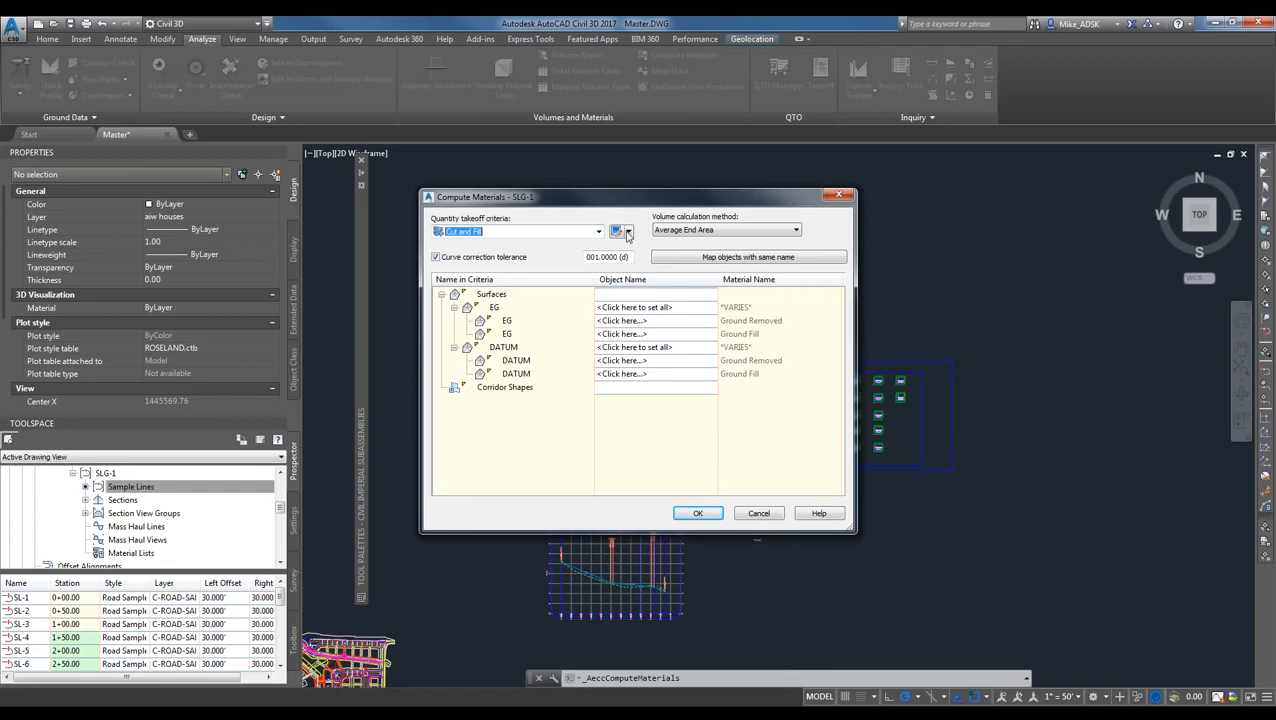
- Set the quantity takeoff criteria to Material List and shift the Compute Materials dialog slightly upward
click(567, 232)
click(490, 272)
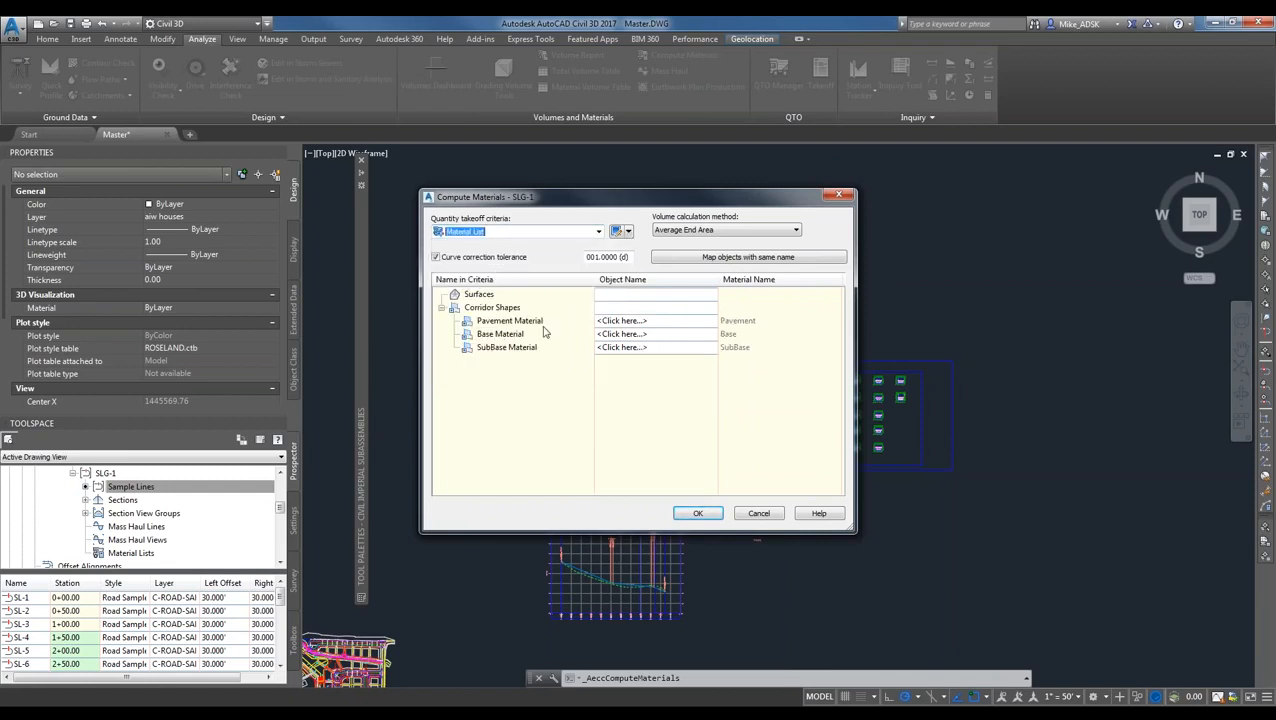
drag(545, 199, 554, 173)
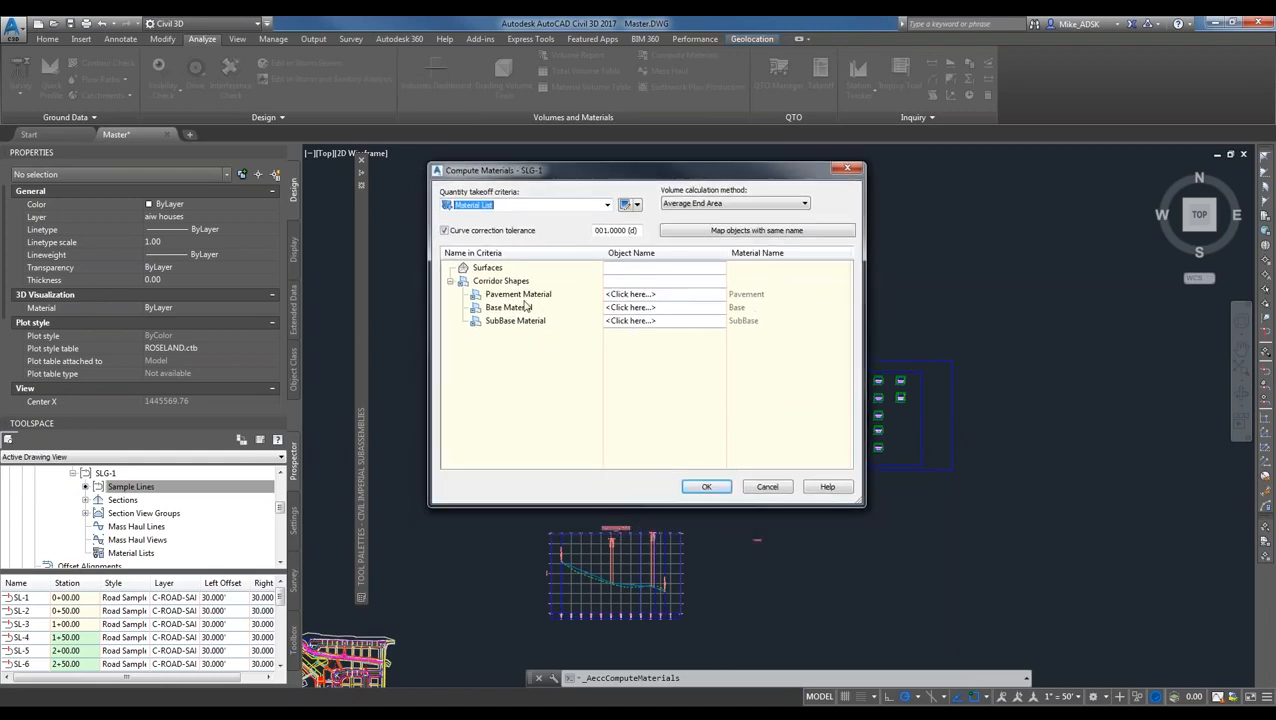
- Map Pavement Material to Proposed Road Pave1, Base Material to Proposed Road Base and SubBase Material to Proposed Road SubBase, then compute the materials
click(523, 297)
click(506, 322)
click(515, 295)
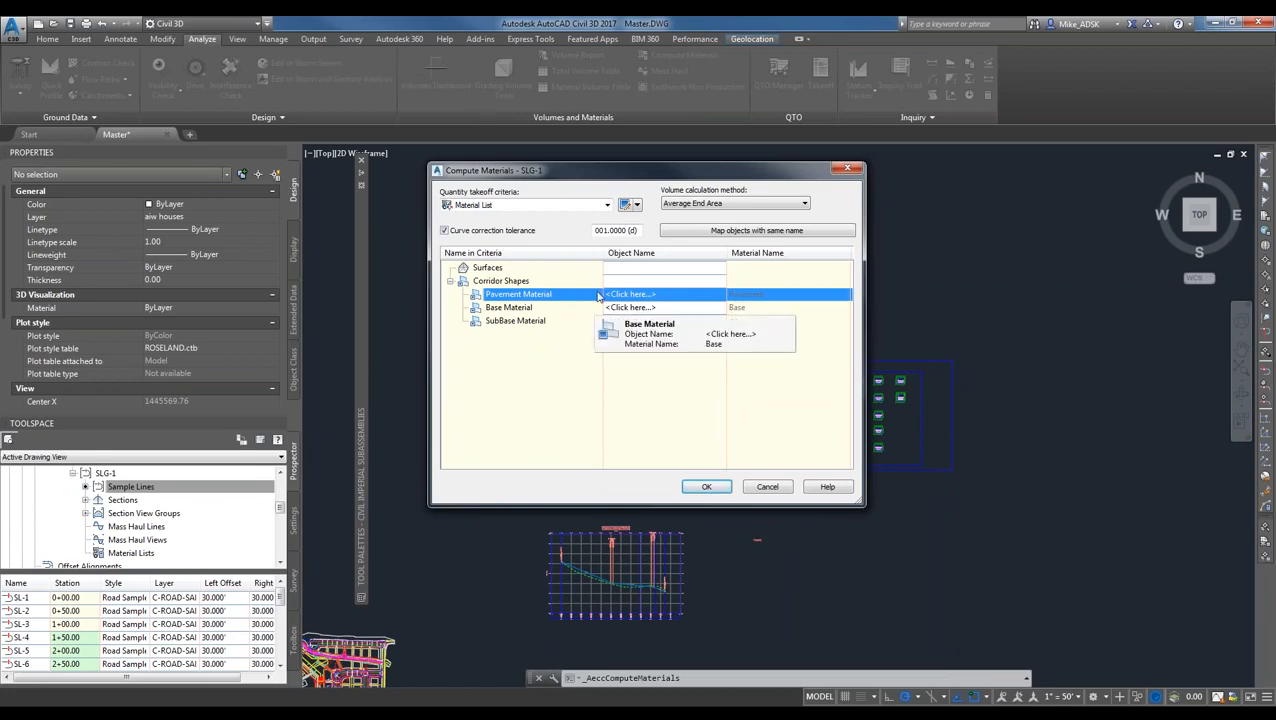
click(650, 294)
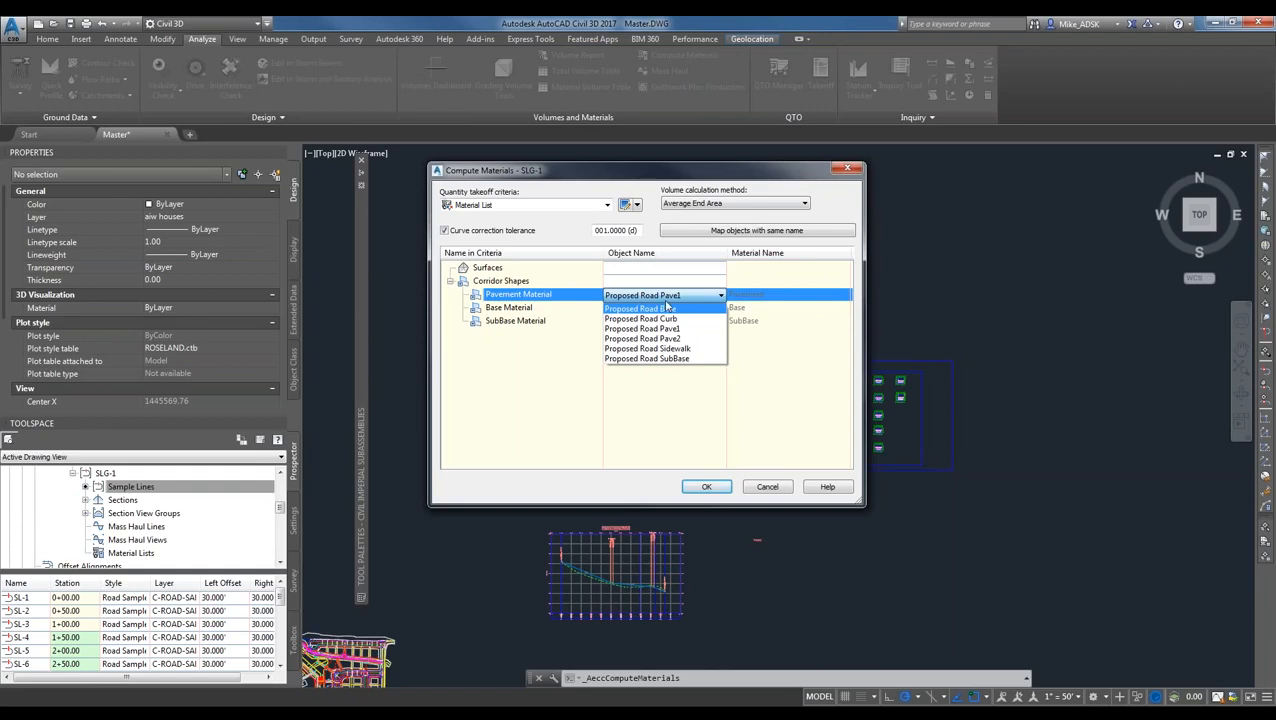
click(650, 328)
click(659, 309)
click(641, 322)
click(660, 321)
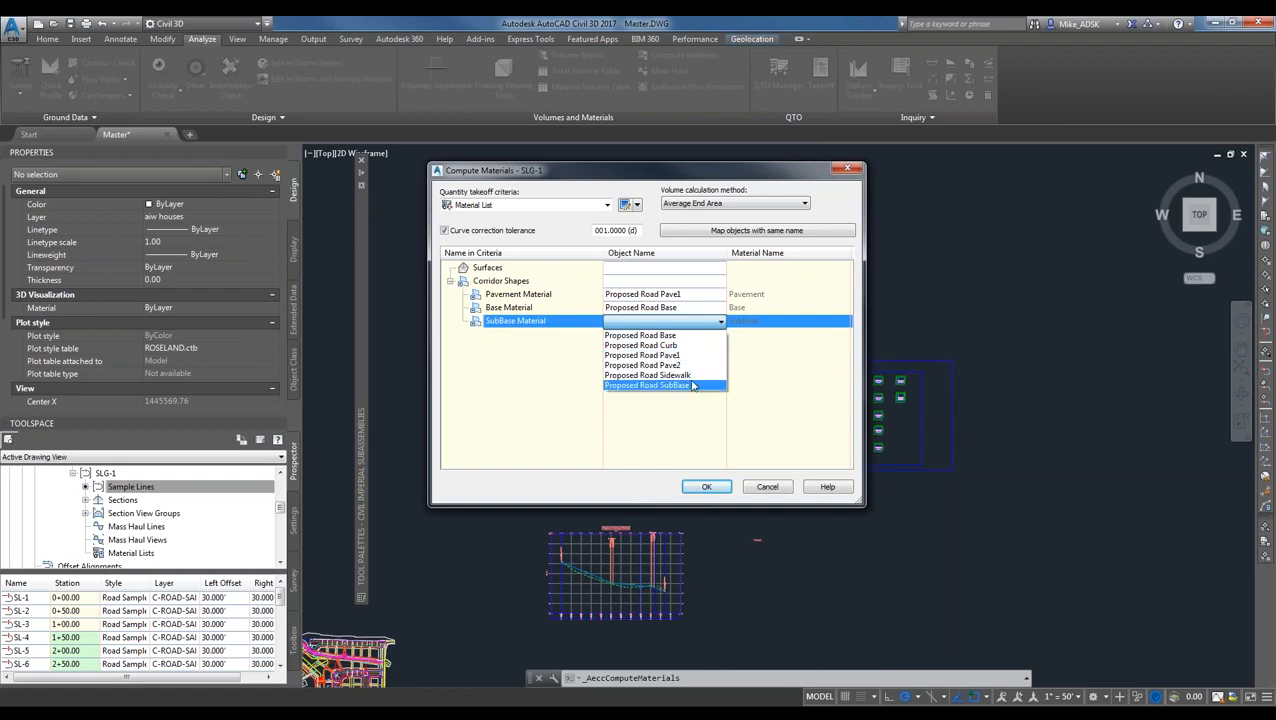
click(665, 385)
click(710, 488)
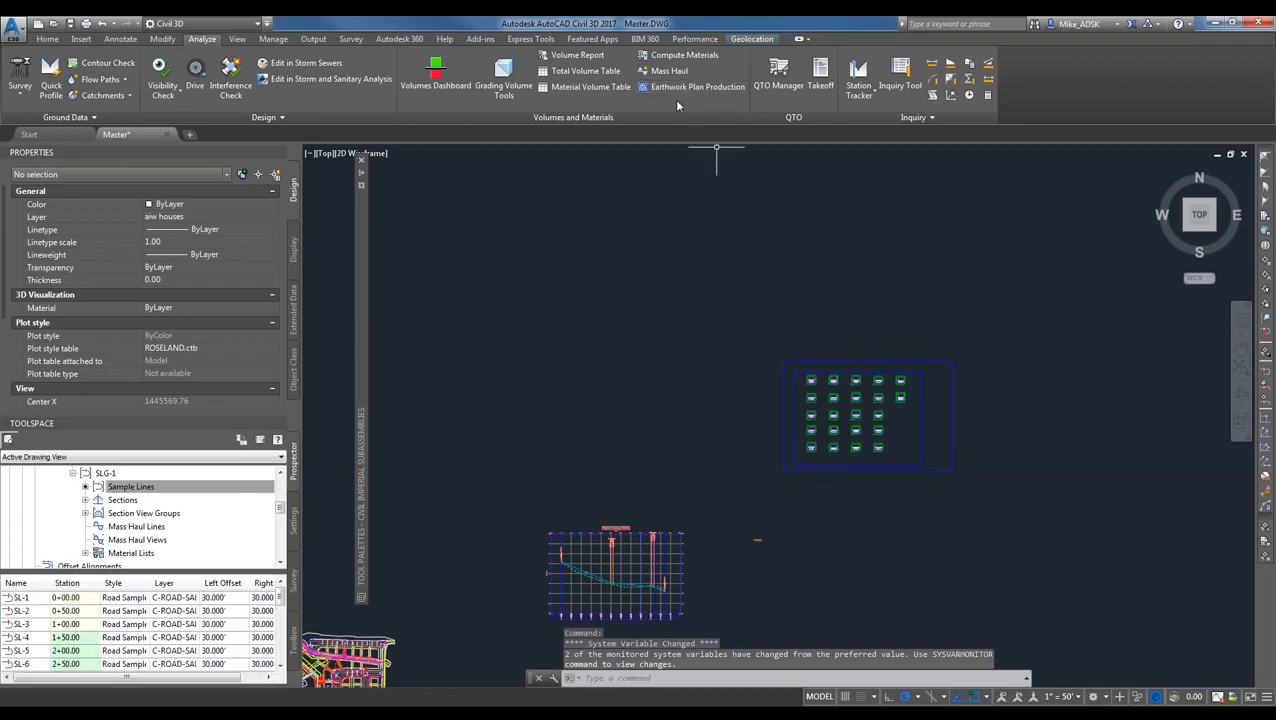
- Create a dynamic material volume table for Pavement from Material List - (1) and place it beside the grid of section views
click(590, 87)
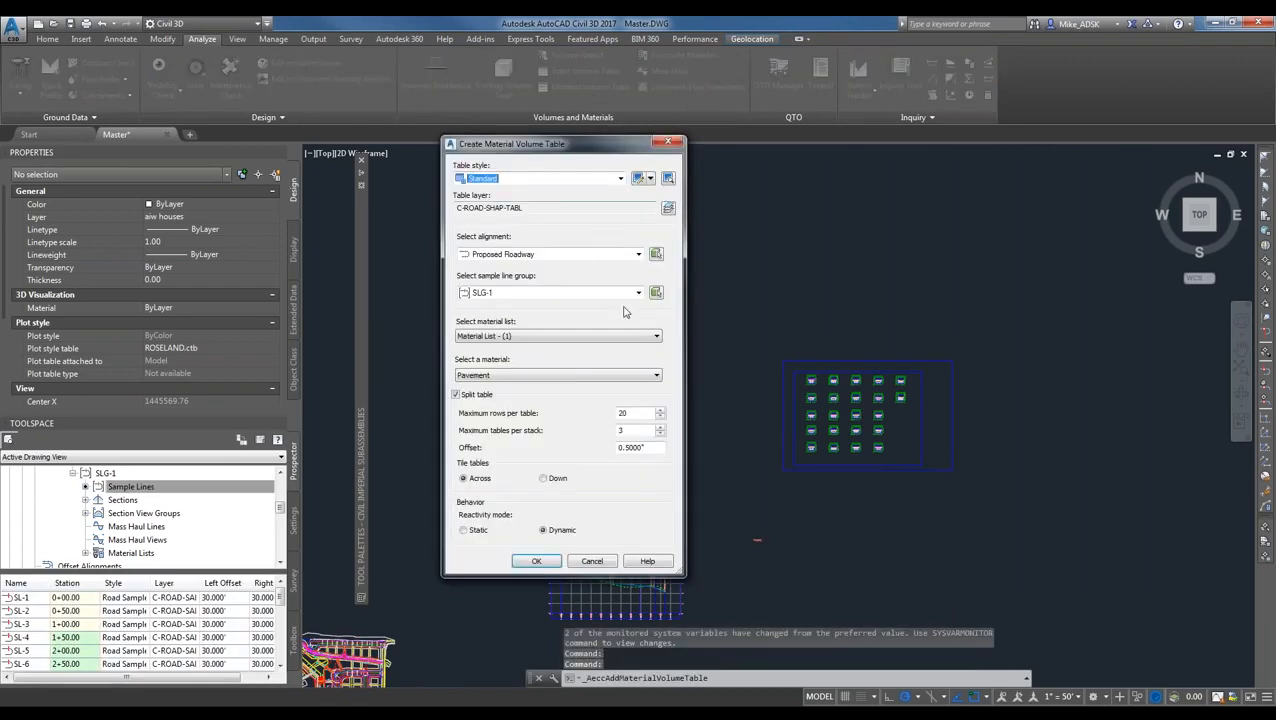
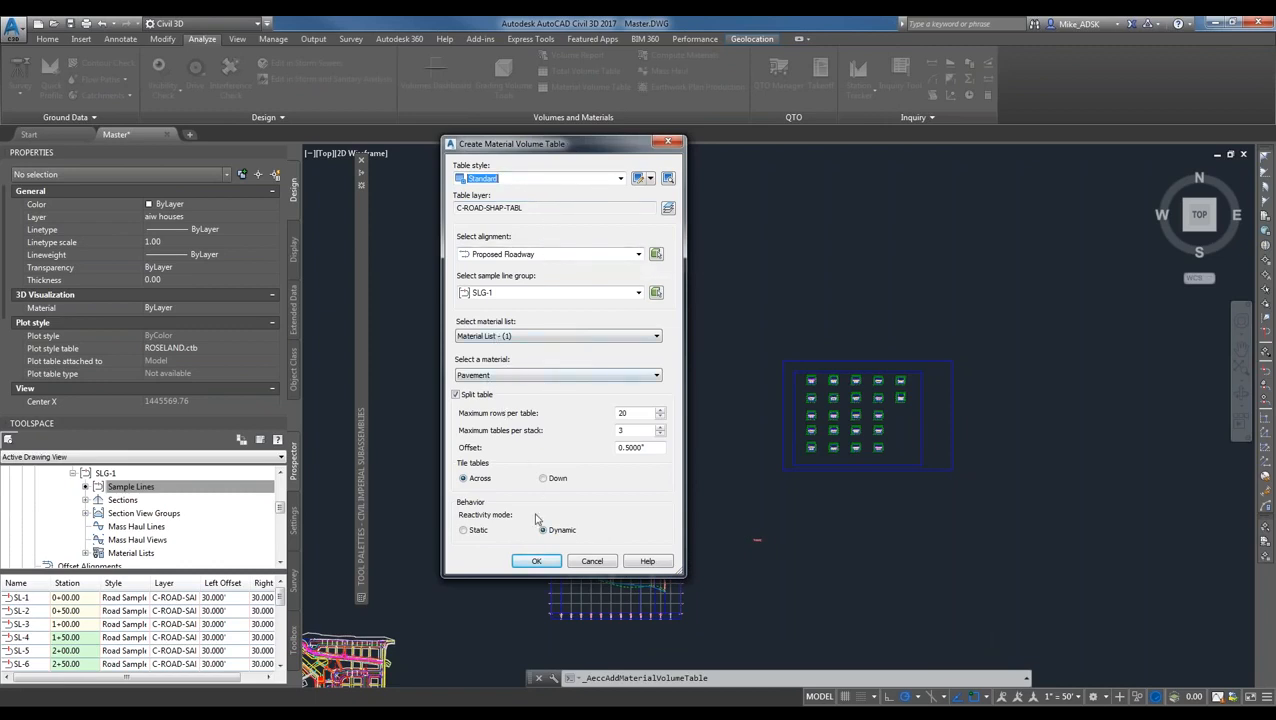
click(535, 561)
click(536, 562)
middle_drag(1058, 505, 731, 460)
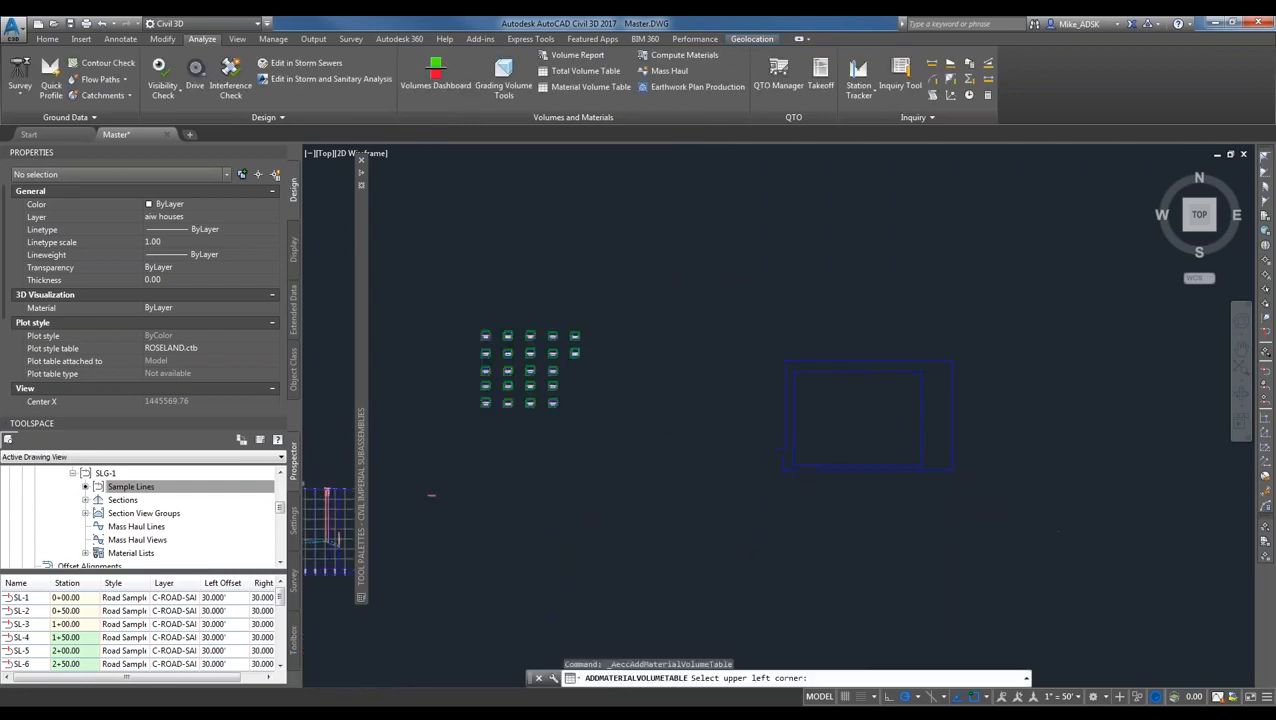
click(702, 336)
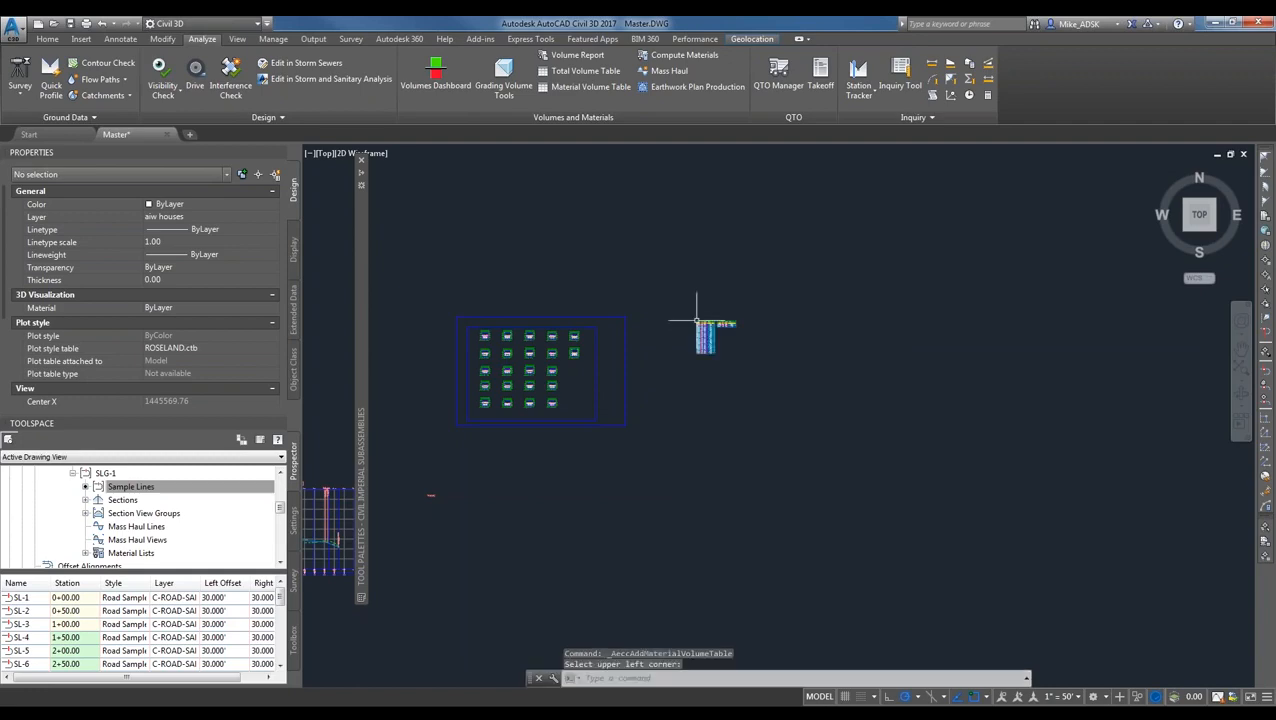
- Examine the station, area, volume and cumulative volume columns of the Pavement volume table
scroll(736, 518, up, 2)
middle_drag(736, 518, 735, 490)
scroll(735, 490, down, 2)
middle_drag(721, 402, 730, 398)
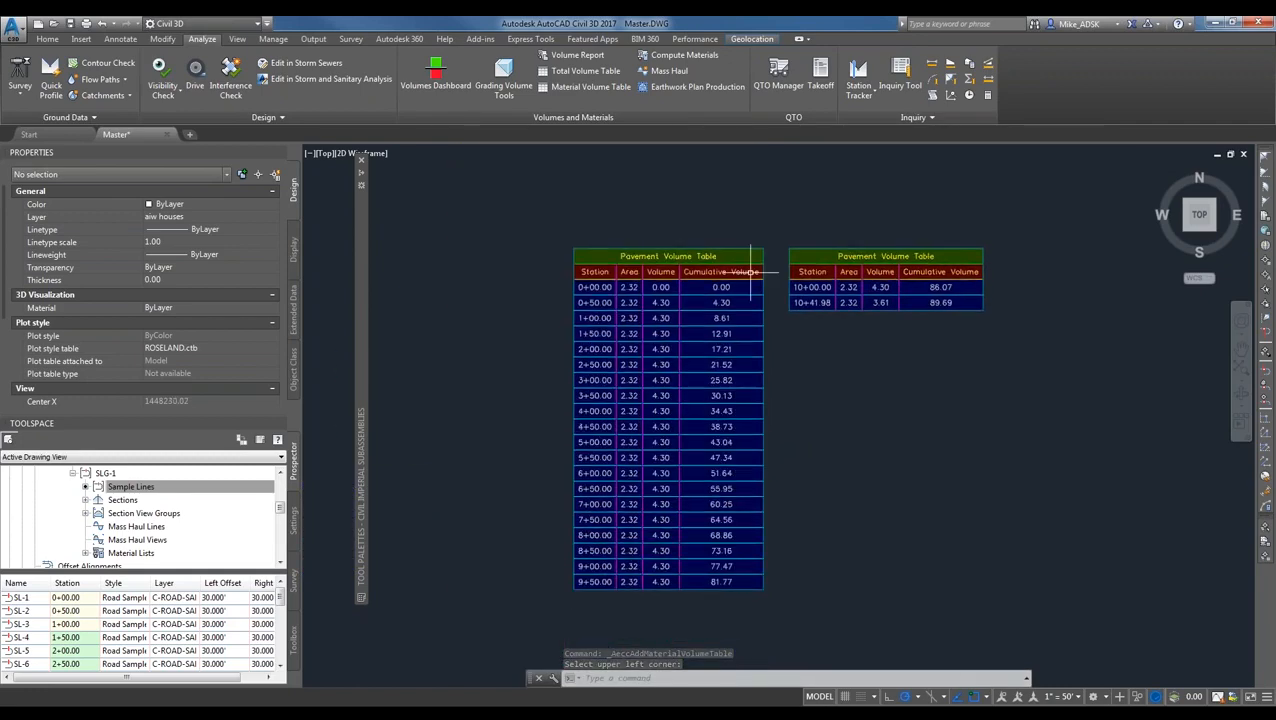
scroll(722, 332, up, 2)
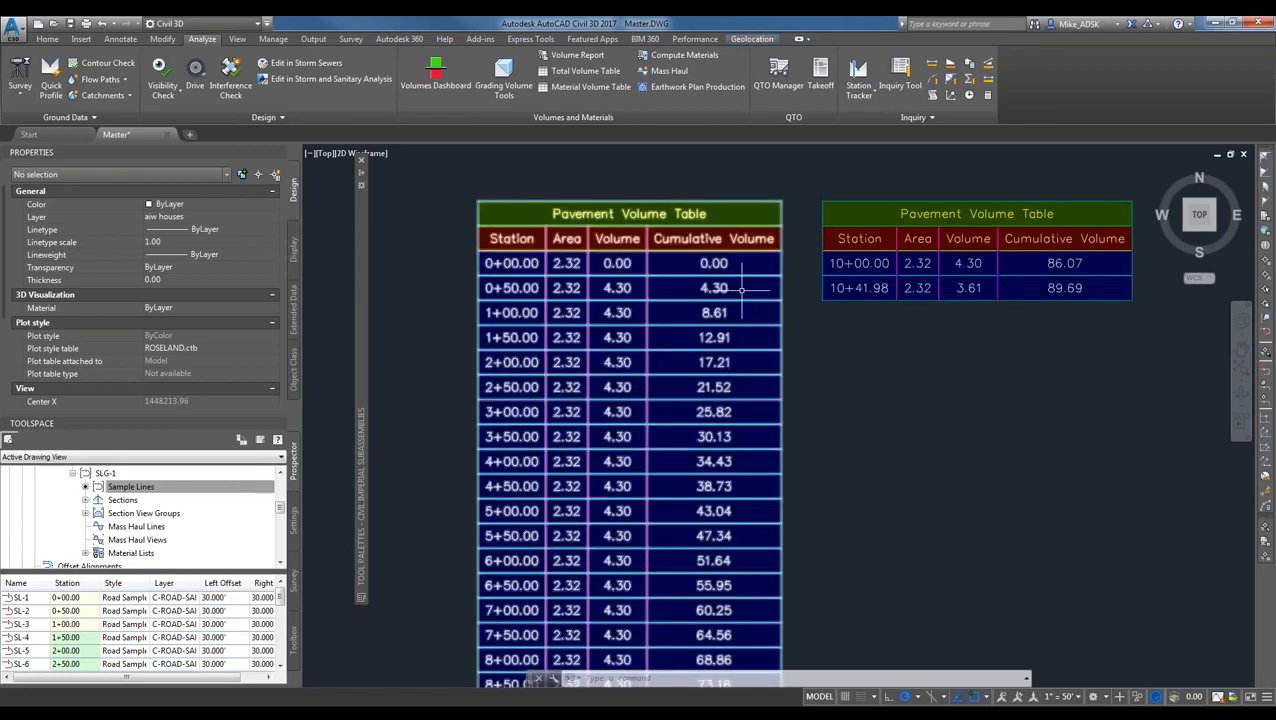
scroll(693, 293, down, 1)
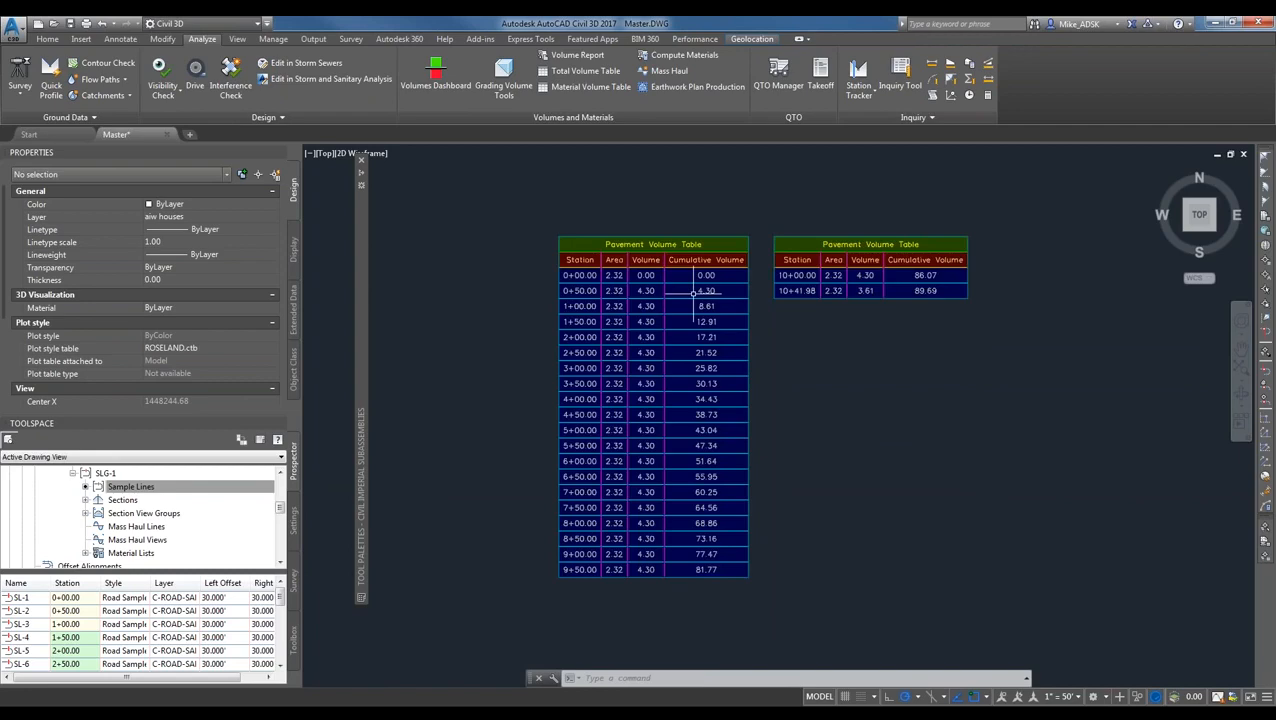
scroll(693, 293, up, 1)
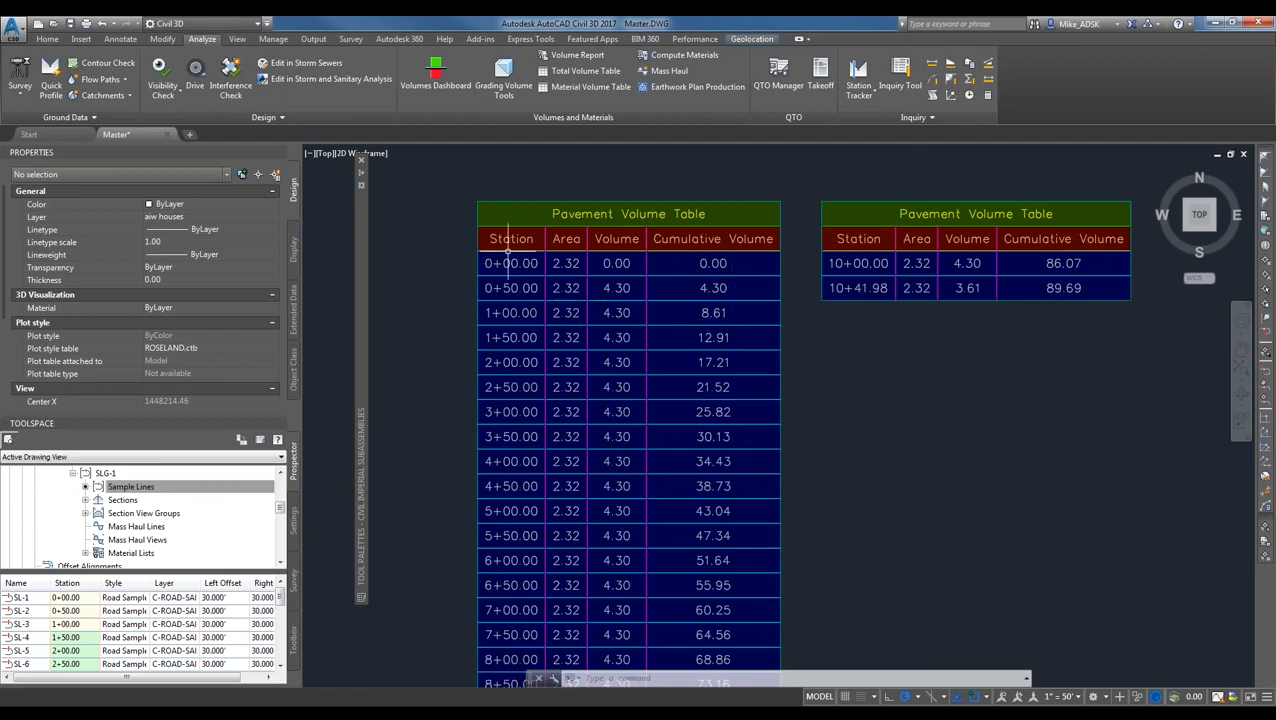
scroll(745, 270, down, 1)
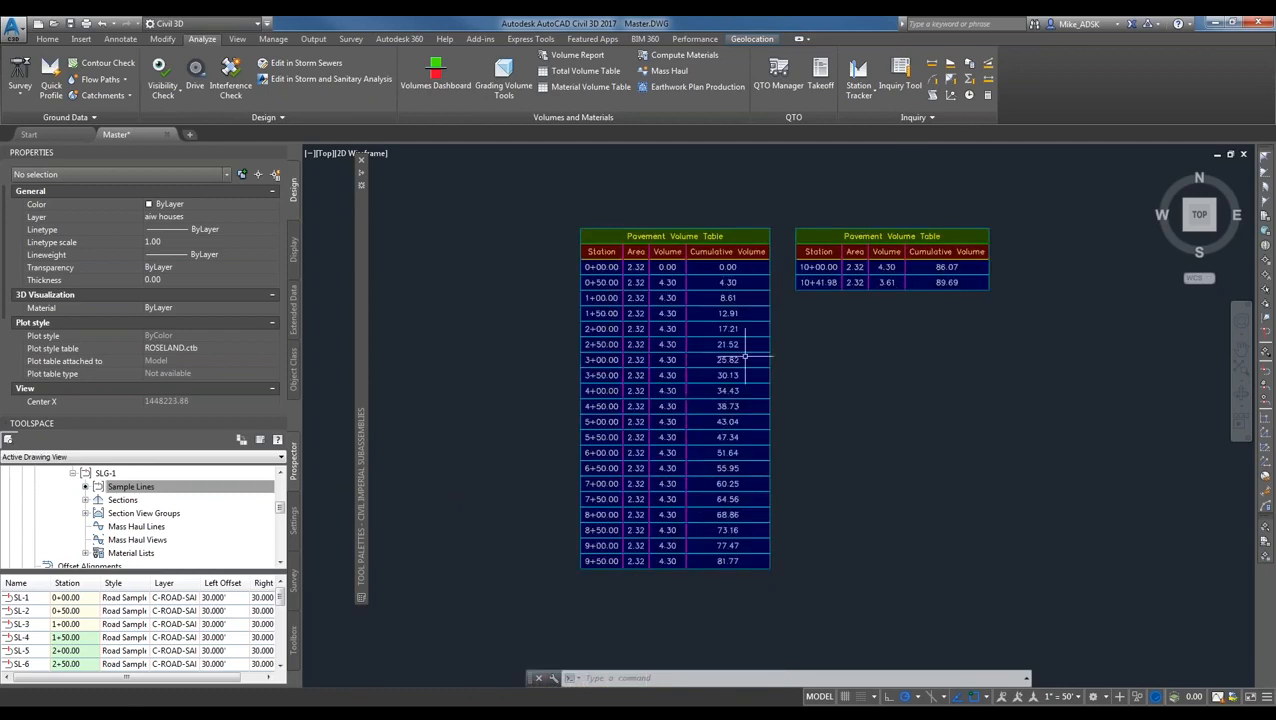
scroll(900, 282, up, 1)
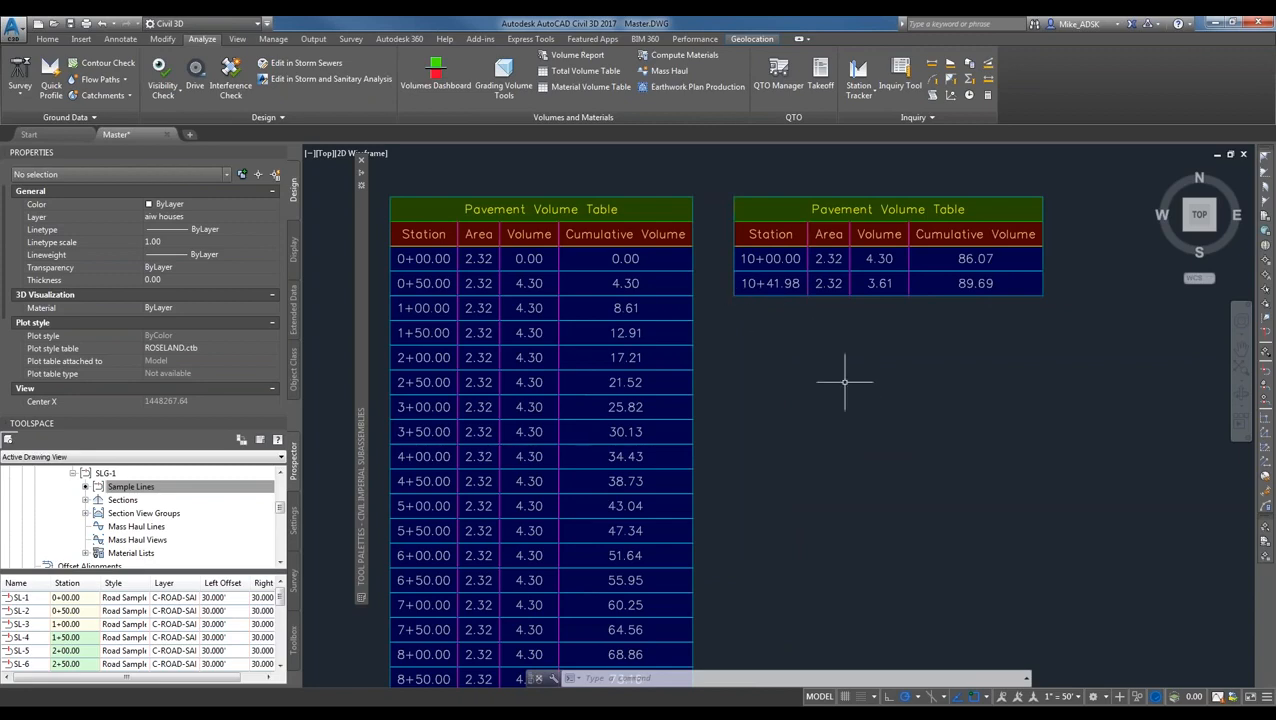
- Return to the site plan and inspect the proposed roadway down to its start at McCracken Road
scroll(482, 326, down, 4)
middle_drag(584, 434, 704, 374)
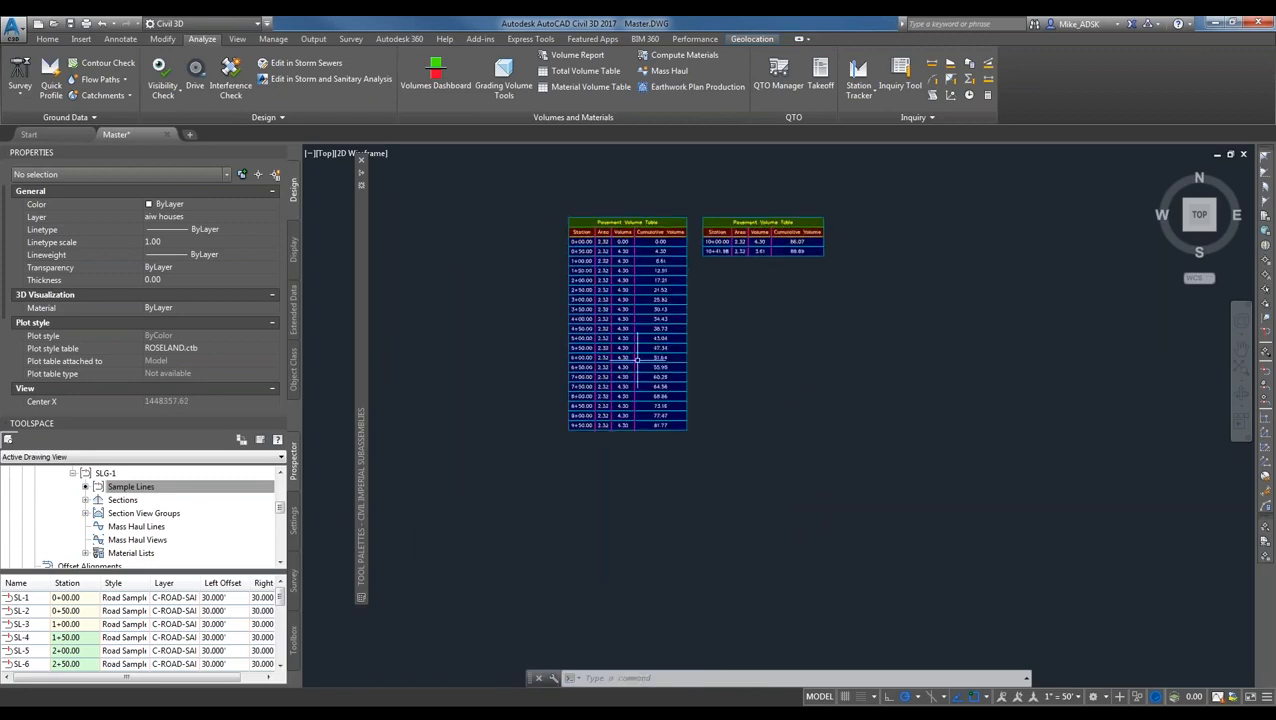
middle_drag(662, 262, 790, 342)
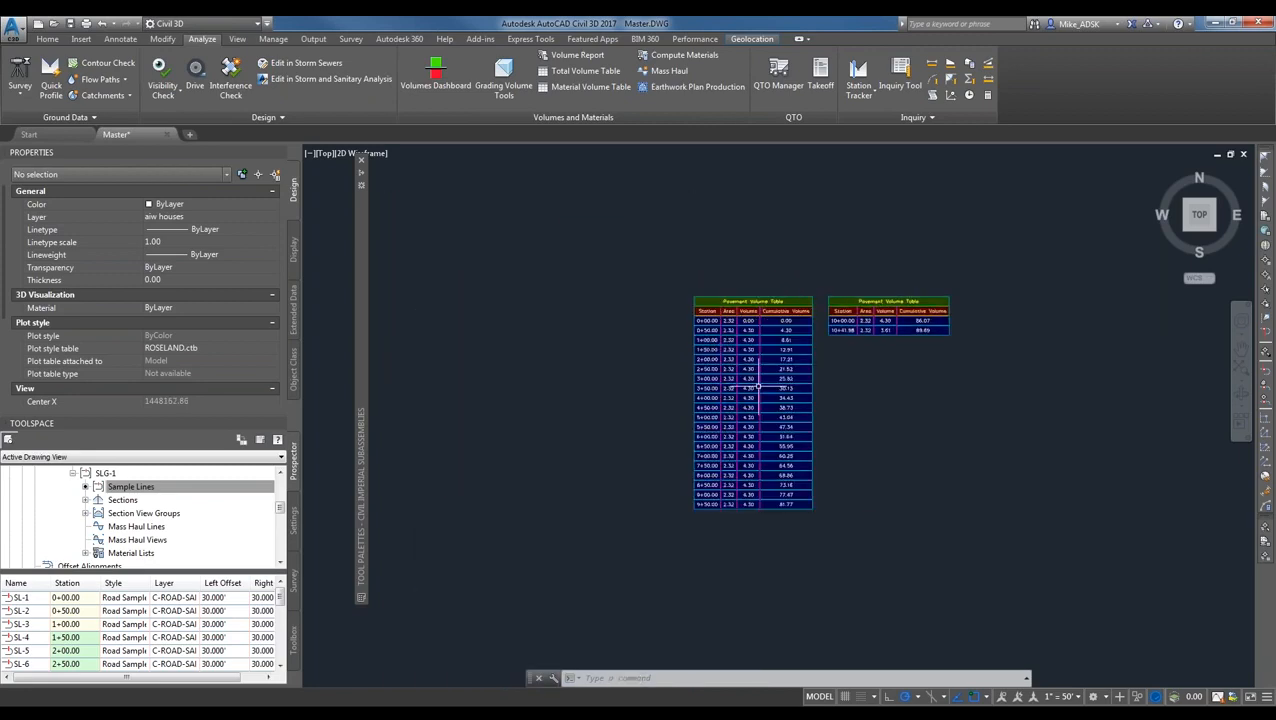
scroll(655, 368, down, 2)
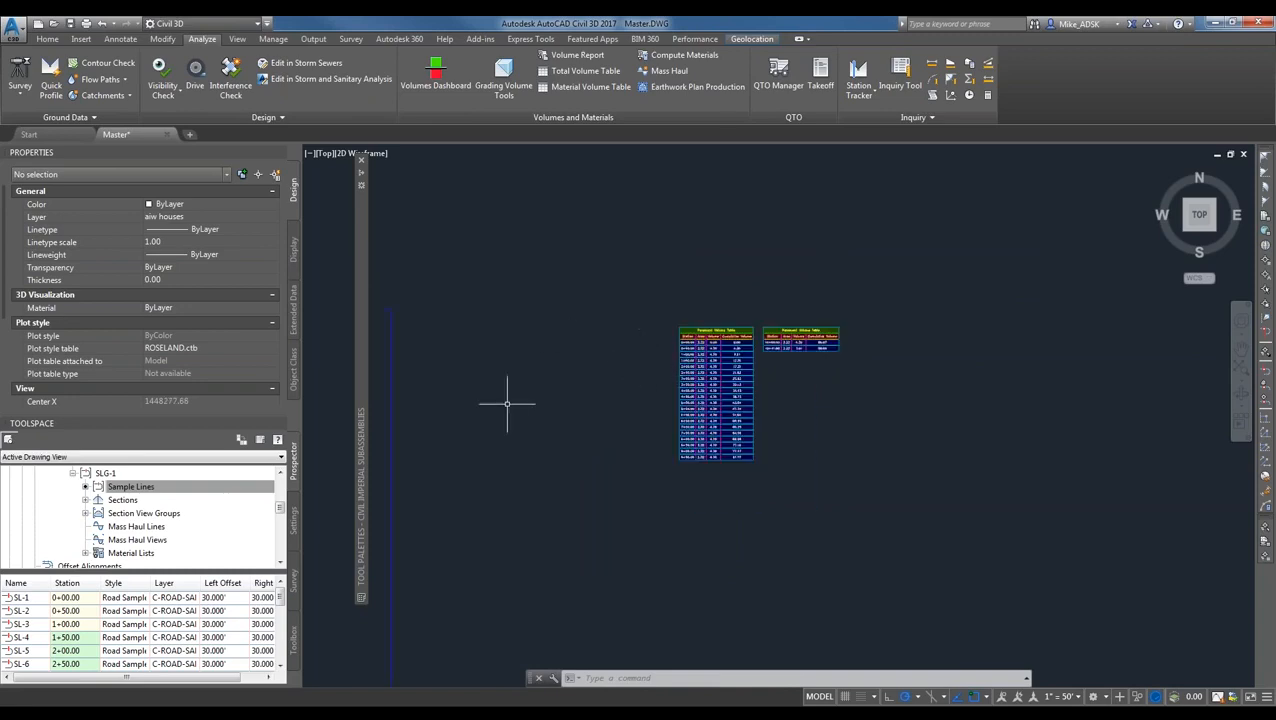
middle_drag(507, 401, 776, 392)
scroll(791, 389, down, 4)
mouse_move(524, 481)
middle_down()
mouse_move(817, 376)
mouse_move(878, 378)
middle_up()
scroll(878, 378, down, 2)
scroll(586, 533, up, 4)
middle_drag(595, 536, 923, 342)
scroll(921, 342, down, 4)
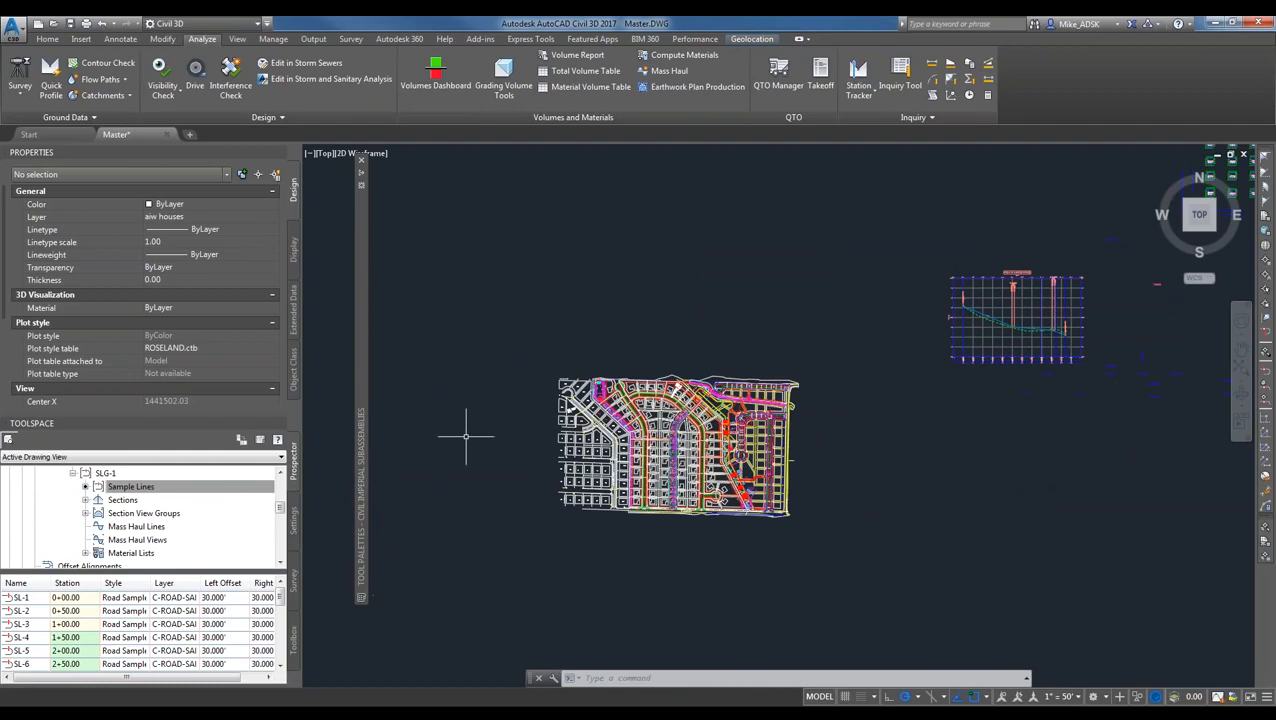
scroll(667, 452, up, 10)
mouse_move(960, 440)
middle_down()
mouse_move(994, 316)
mouse_move(985, 160)
middle_up()
middle_drag(945, 660, 930, 293)
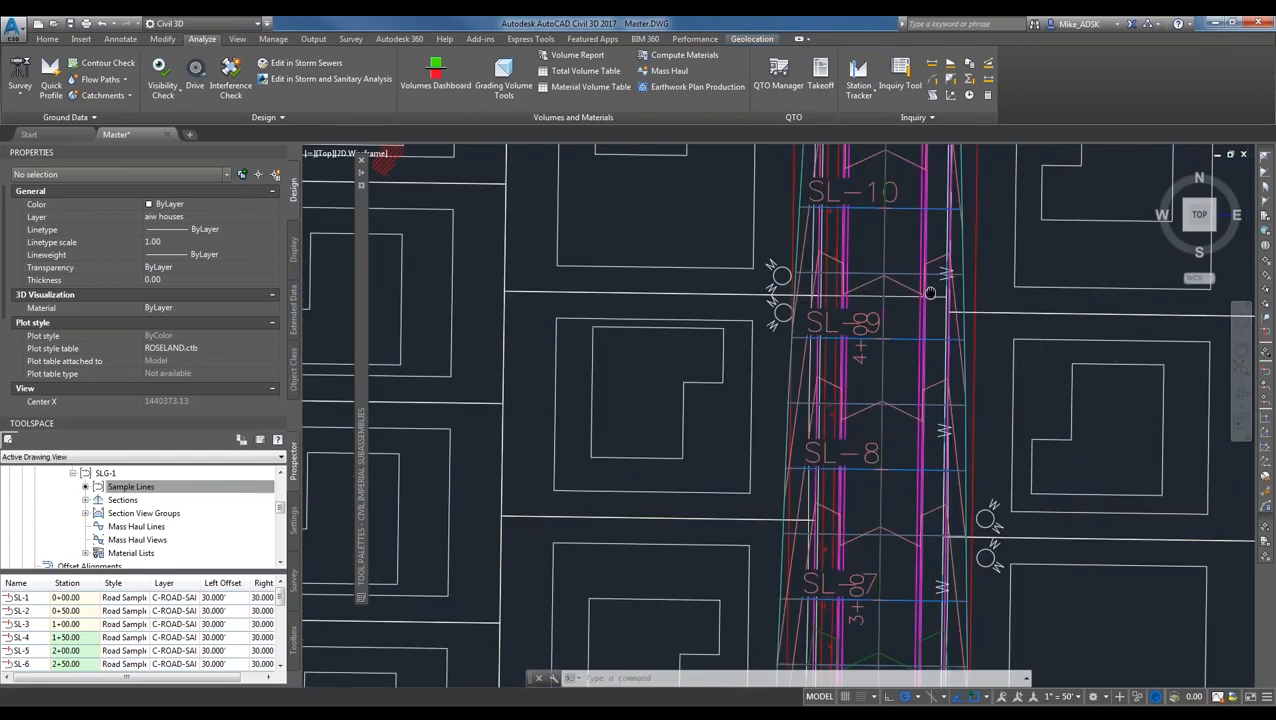
scroll(930, 293, down, 8)
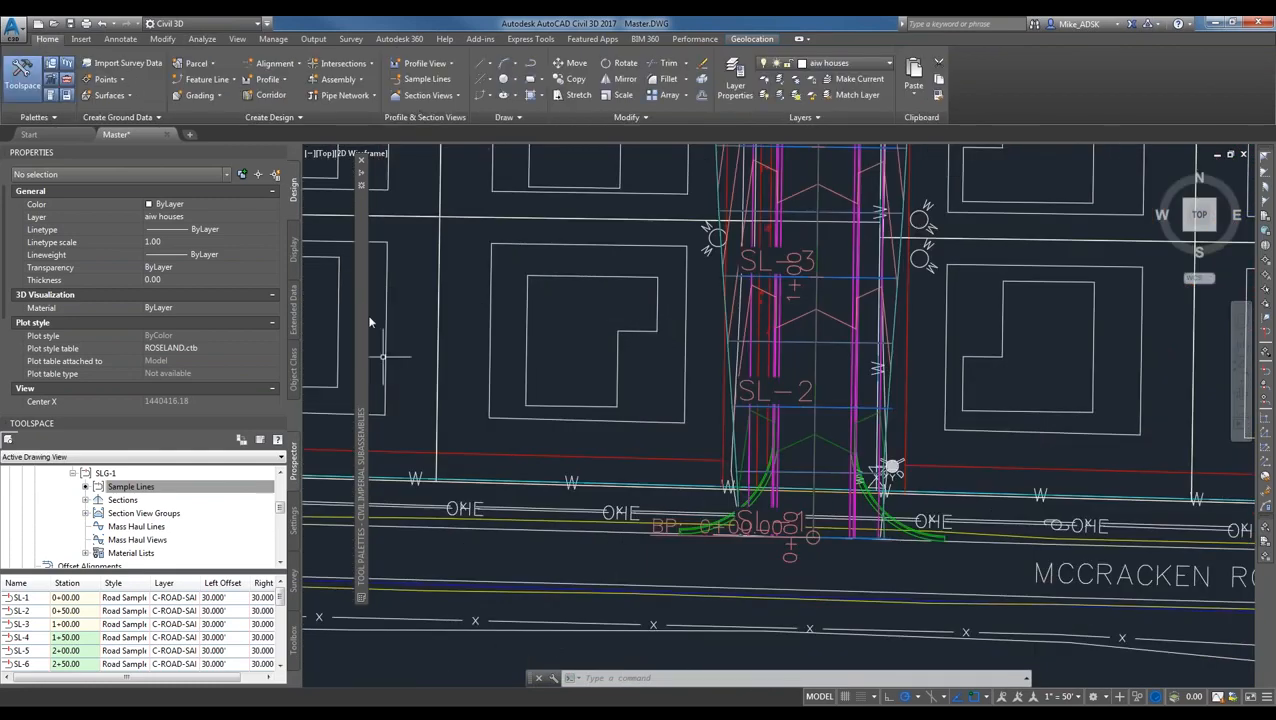
- Start a new pipe network using the RS STORM WATER PARTS list, the Top of Proposed Road surface and the Proposed Roadway alignment
click(345, 95)
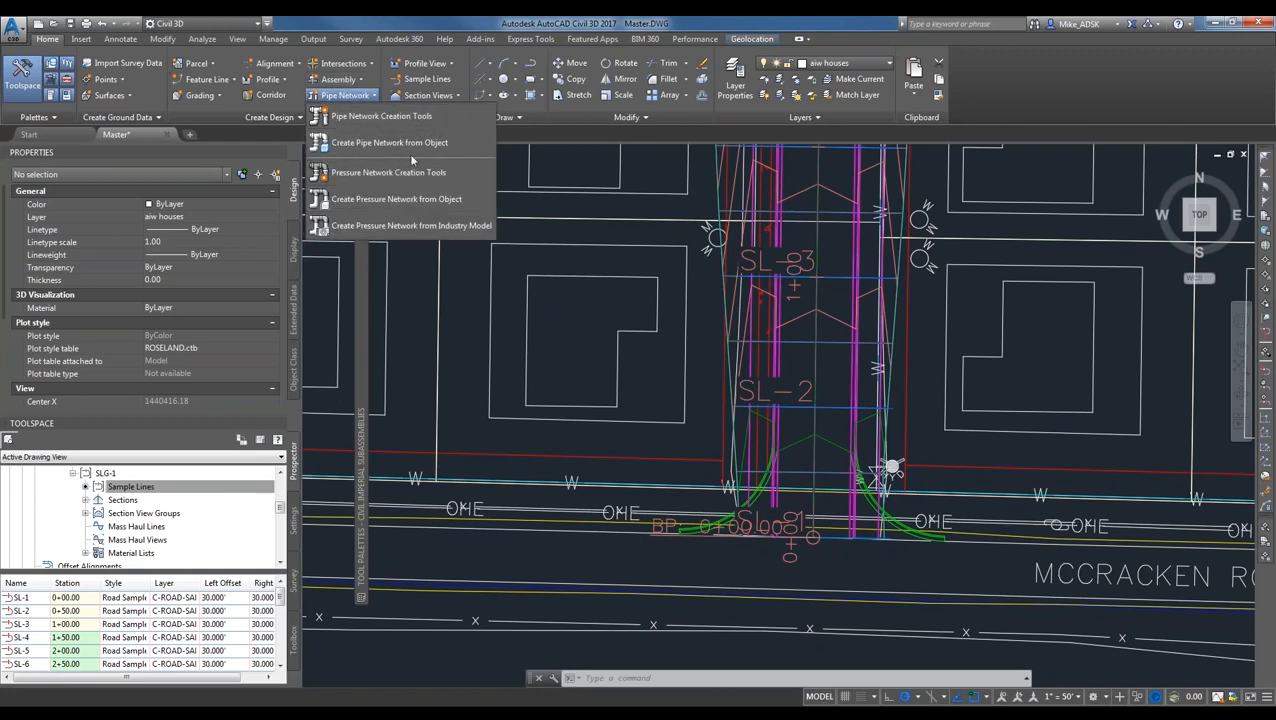
click(427, 117)
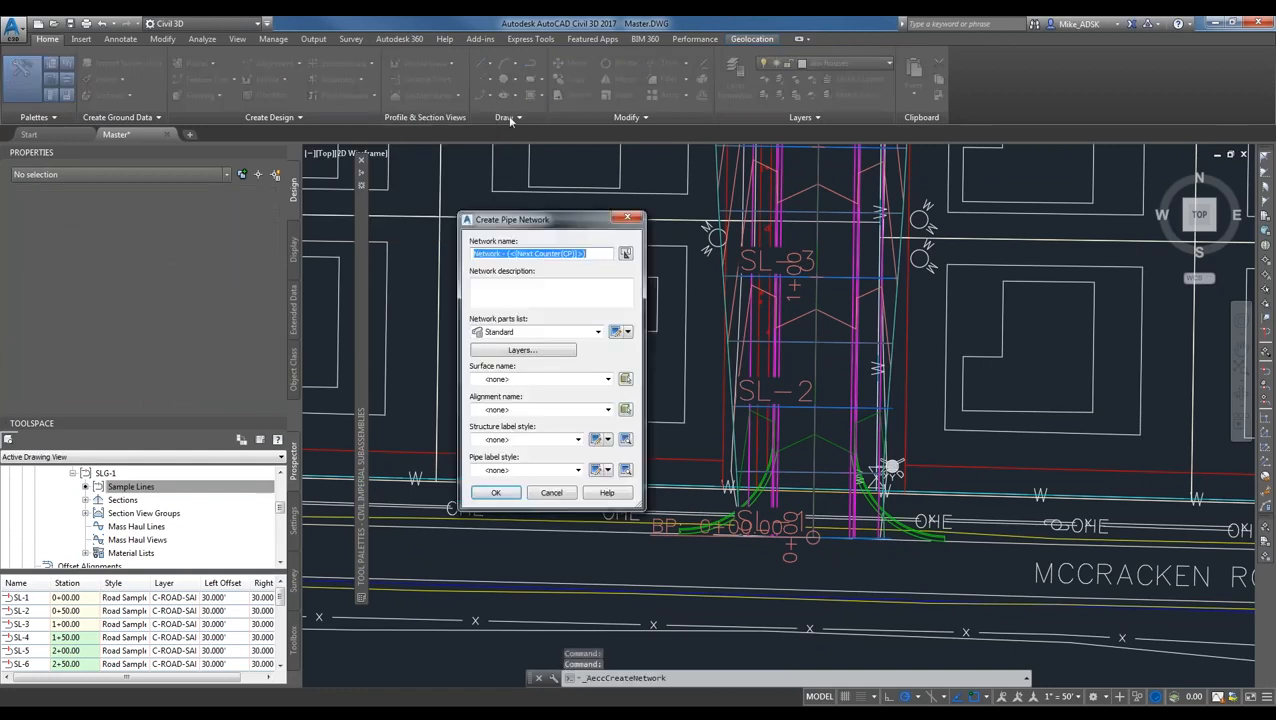
click(497, 179)
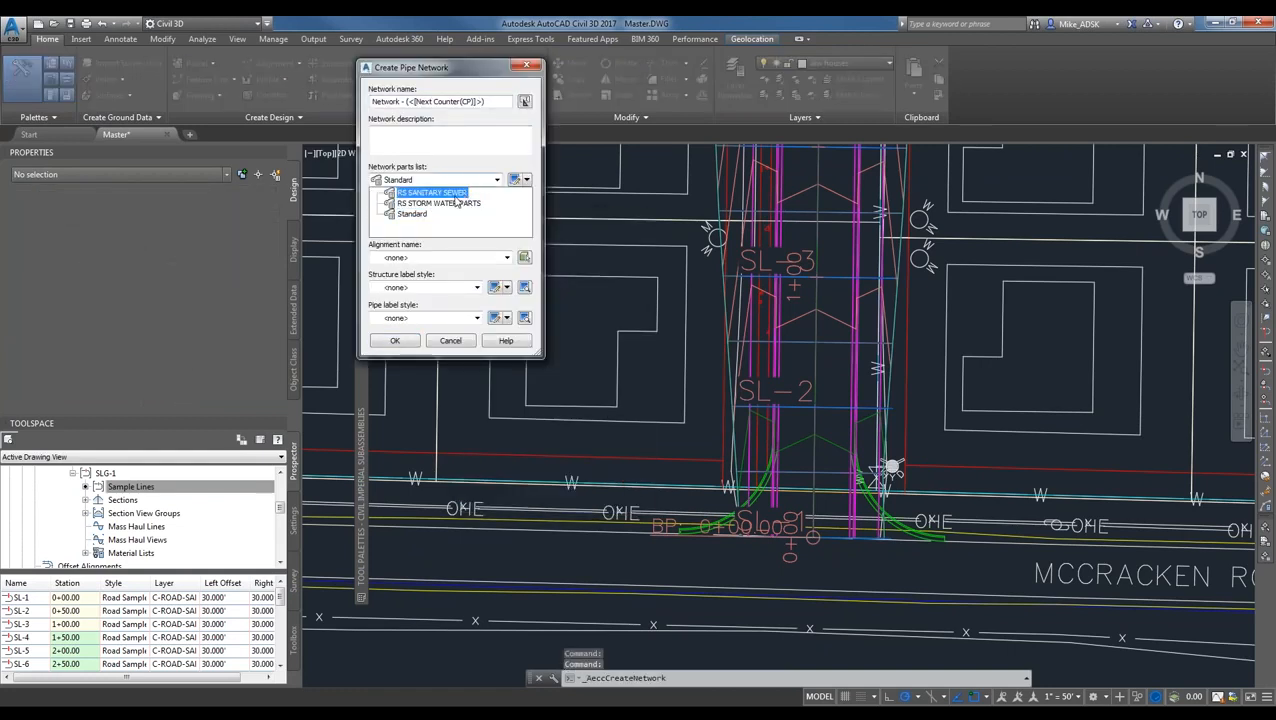
click(460, 204)
click(442, 227)
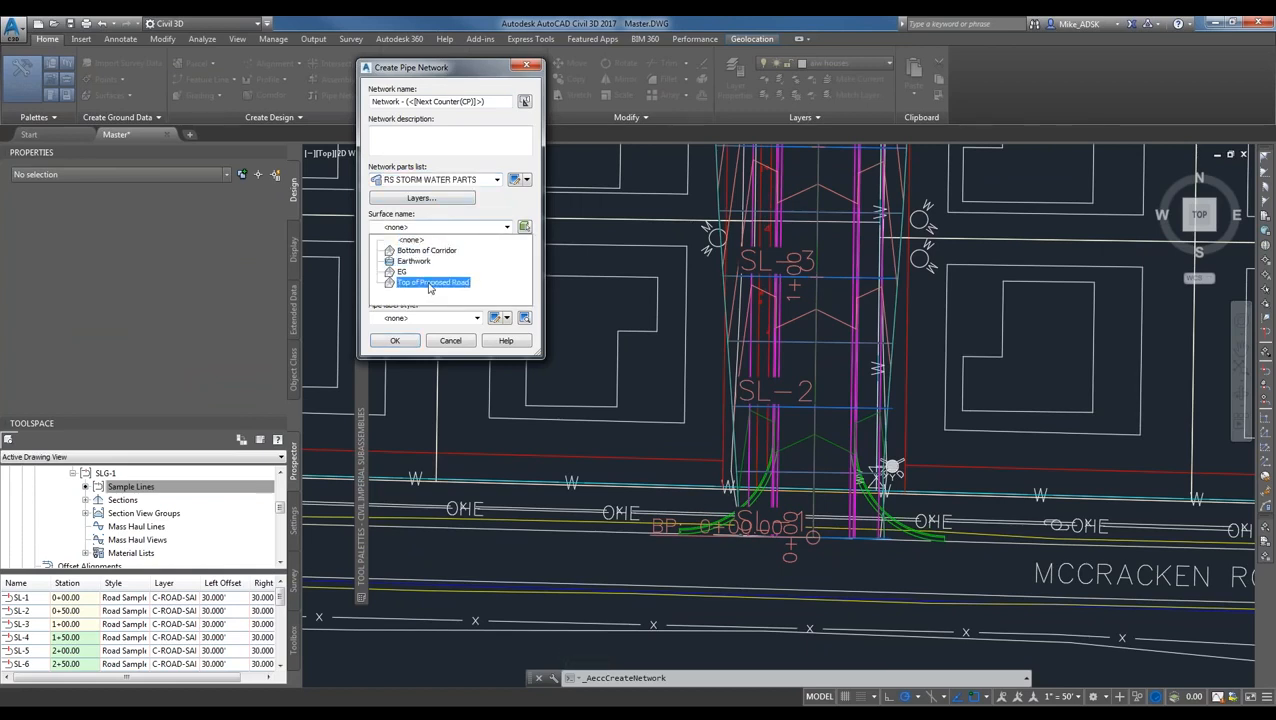
click(430, 283)
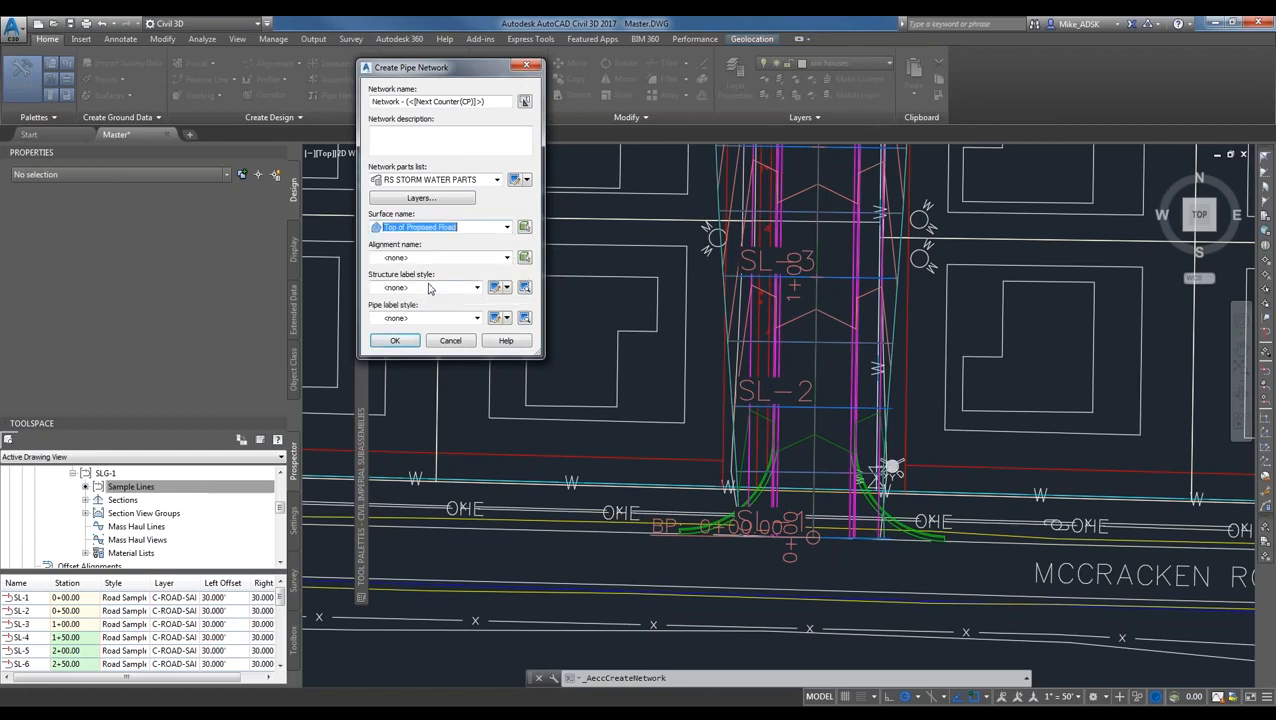
click(445, 260)
click(414, 284)
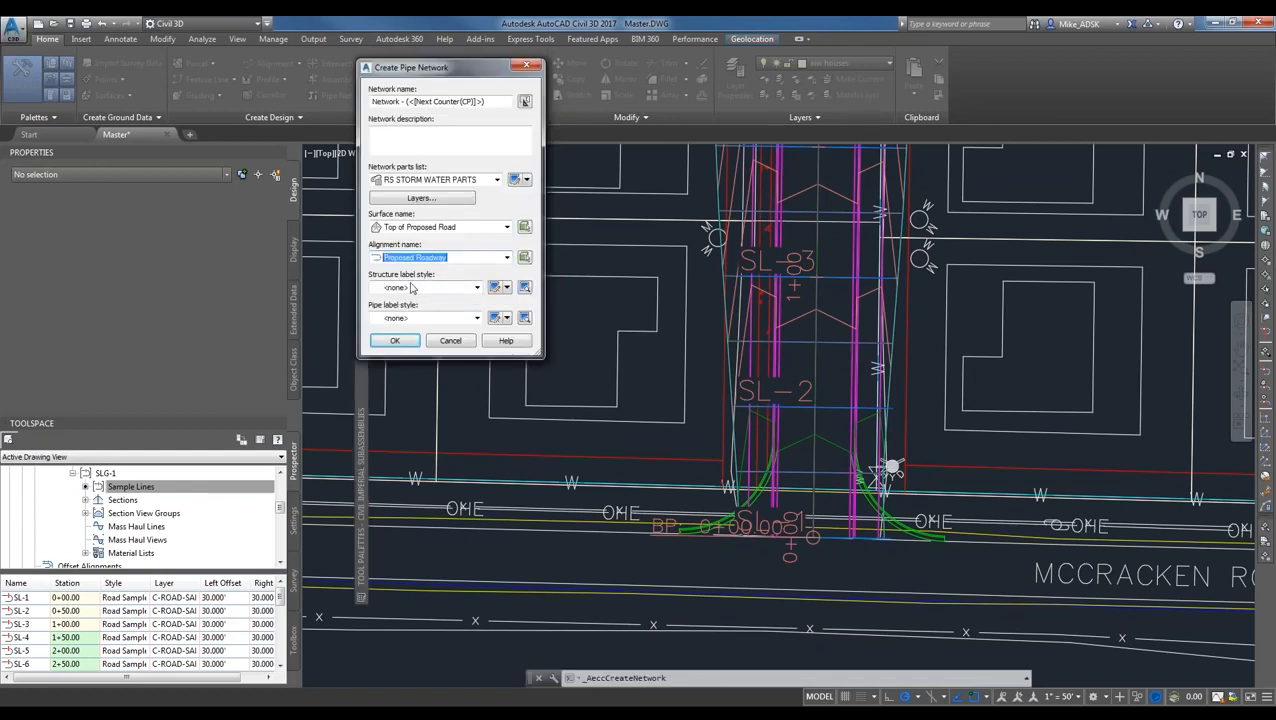
- Label structures with Data with Connected Pipes (Storm) and pipes with Length Description and Slope, and create the network
click(430, 287)
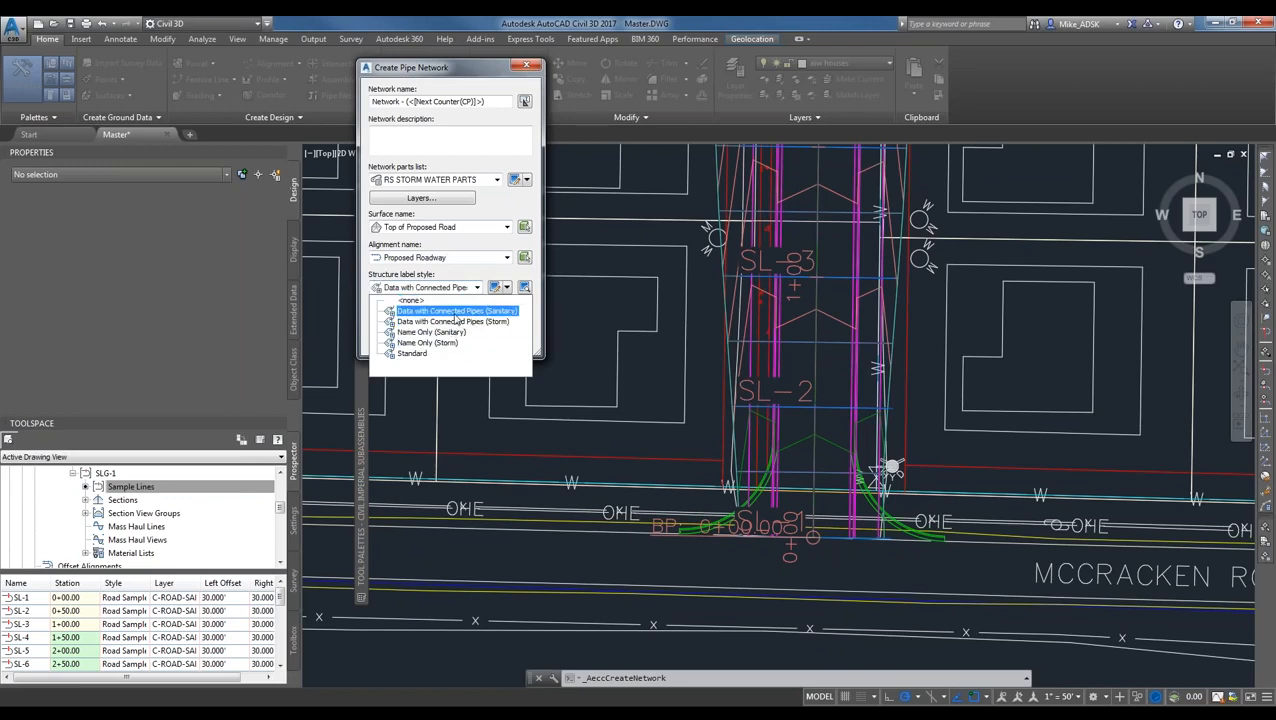
click(446, 321)
click(436, 317)
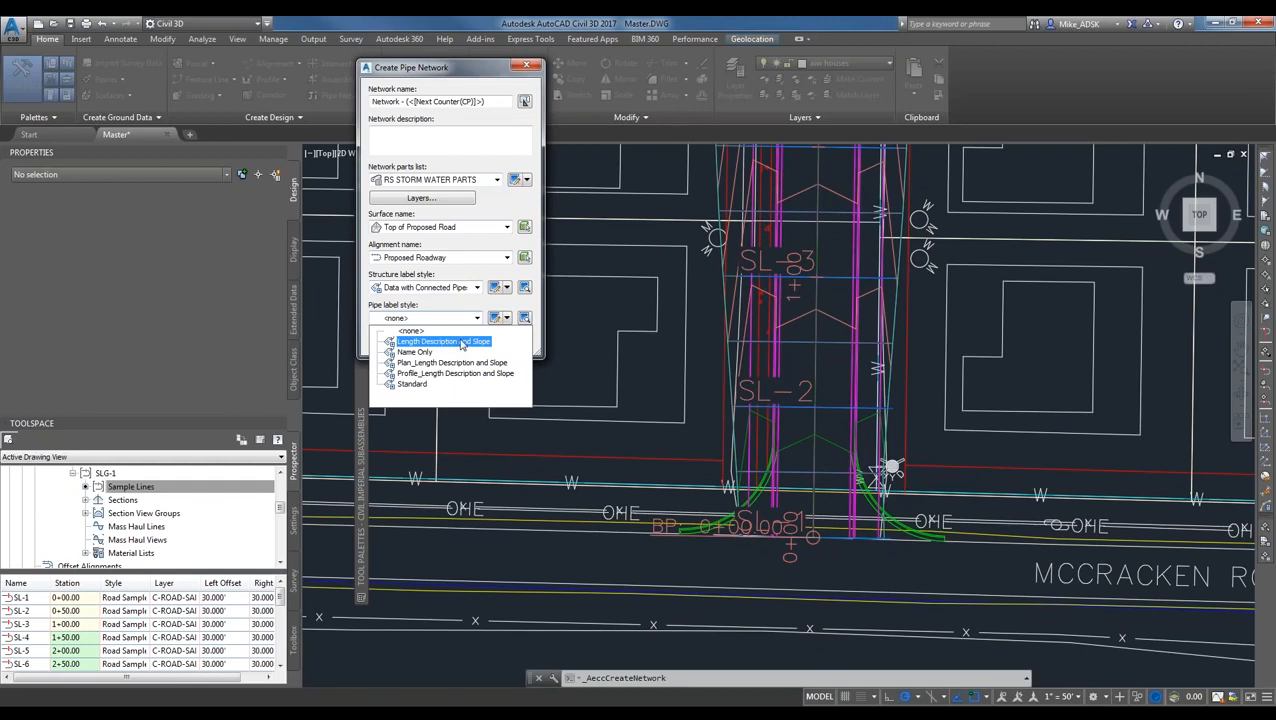
click(460, 341)
click(394, 341)
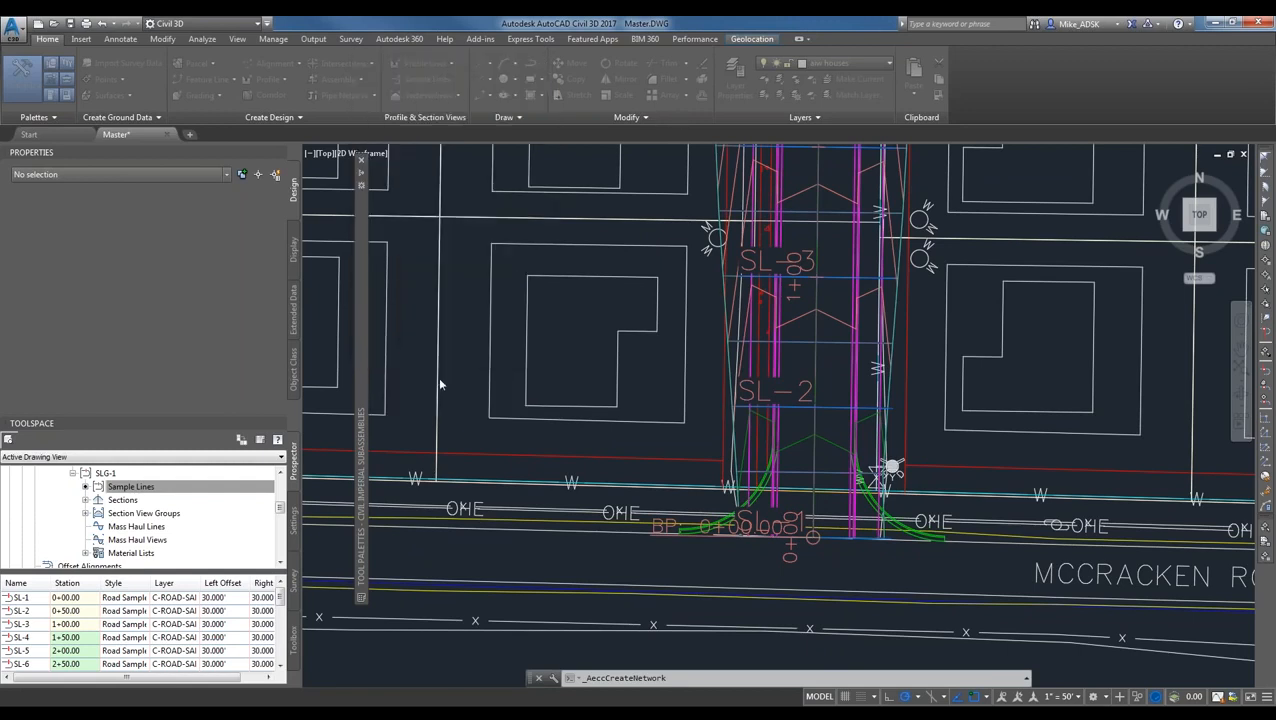
- Choose the 24 x 24 inch Rectangular Structure and the 15 inch Concrete Pipe for the network layout, moving the layout tools over the drawing
click(186, 220)
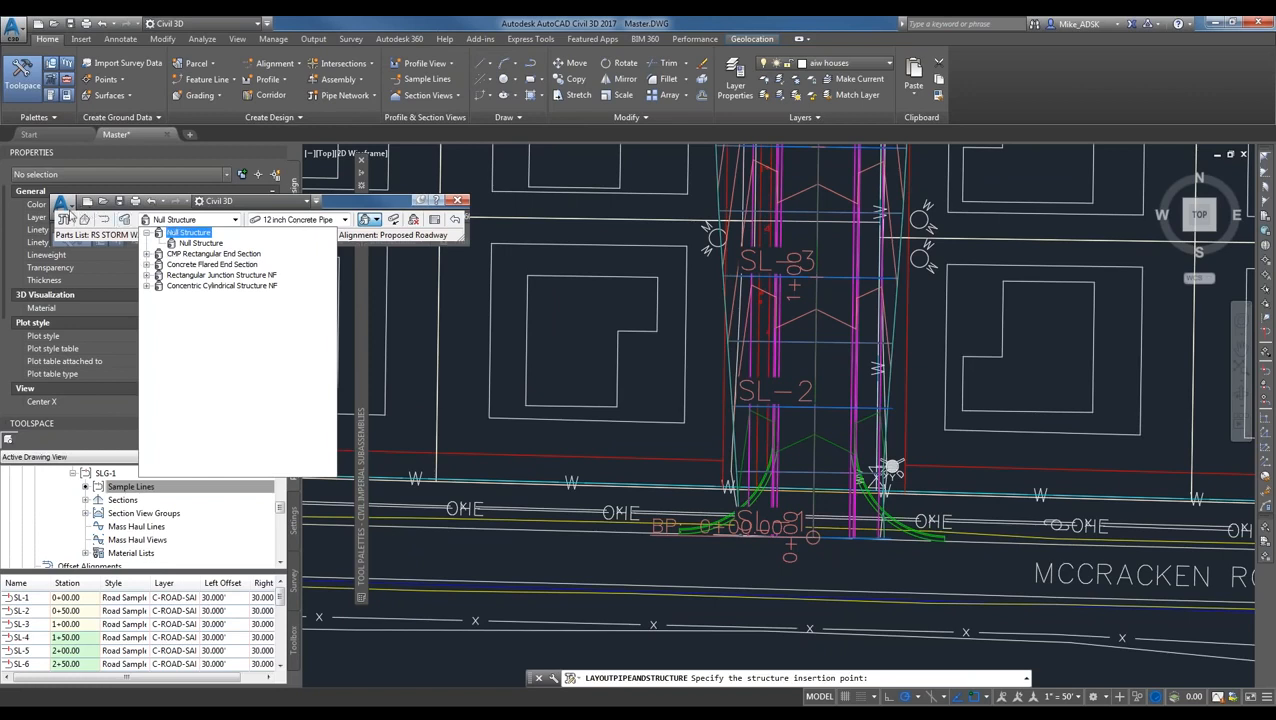
mouse_move(370, 203)
mouse_down()
mouse_move(668, 132)
mouse_move(641, 167)
mouse_move(666, 173)
mouse_up()
click(500, 190)
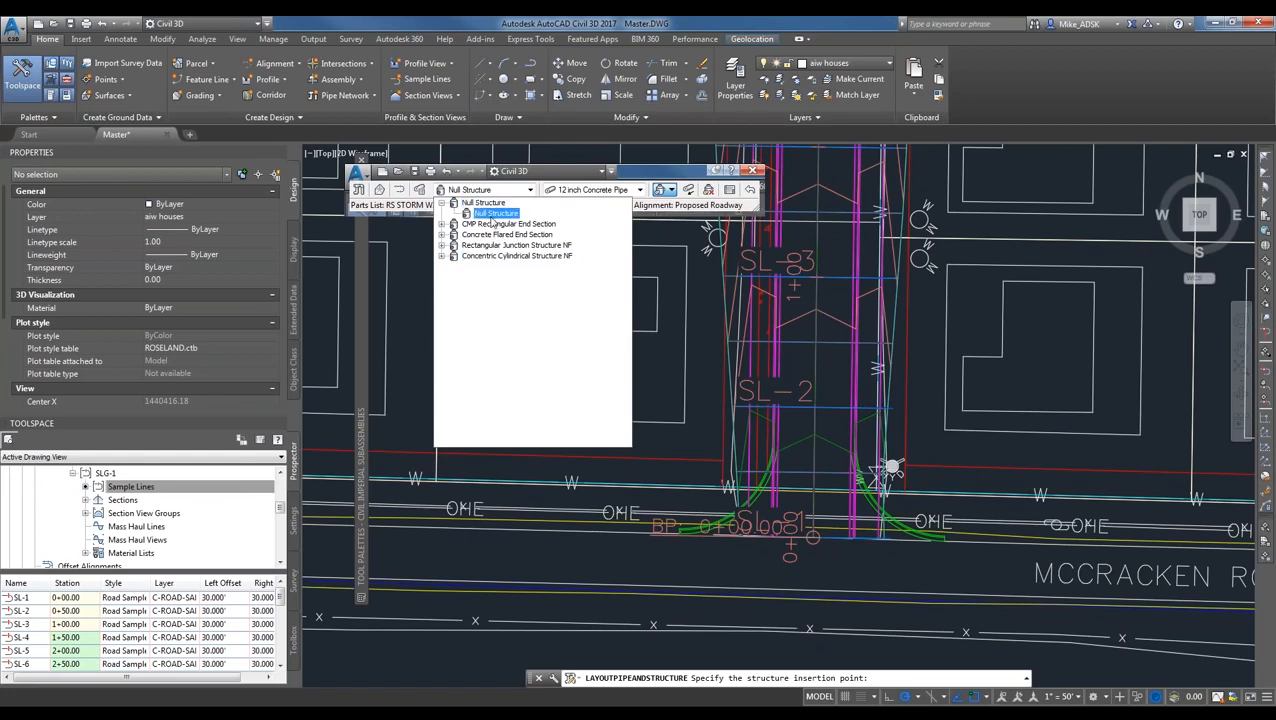
click(442, 246)
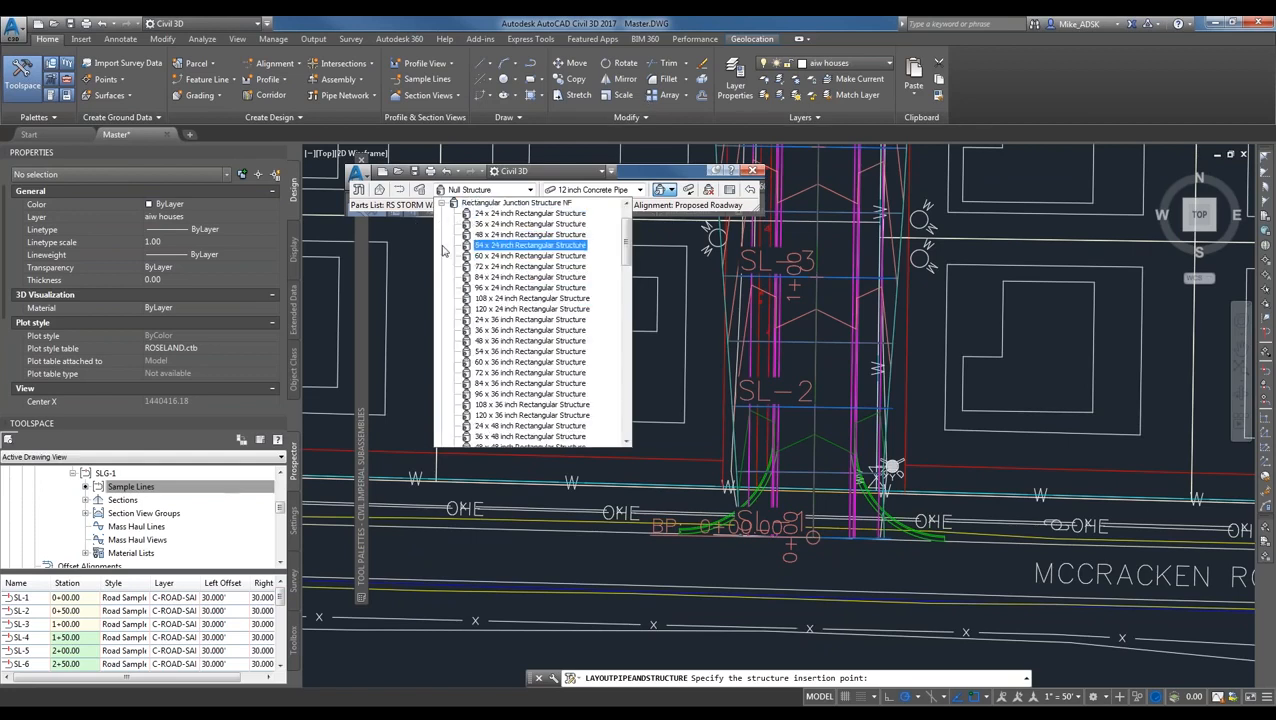
click(528, 213)
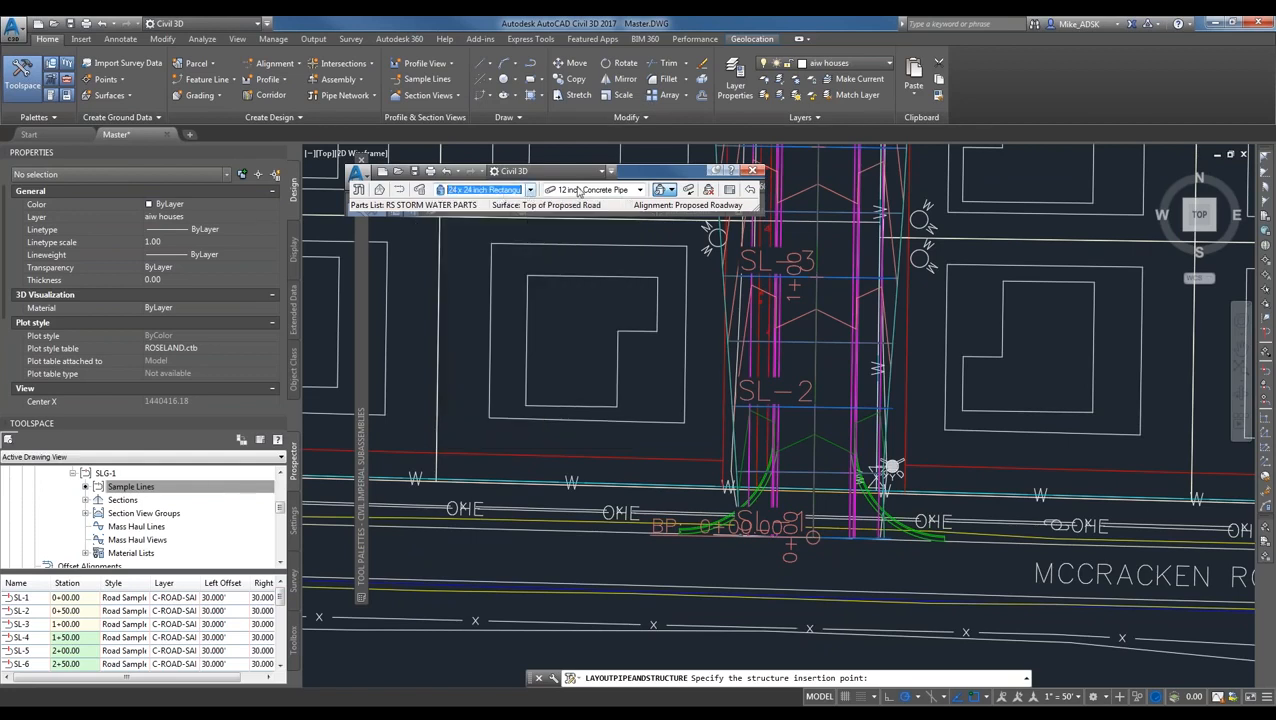
click(640, 189)
click(600, 211)
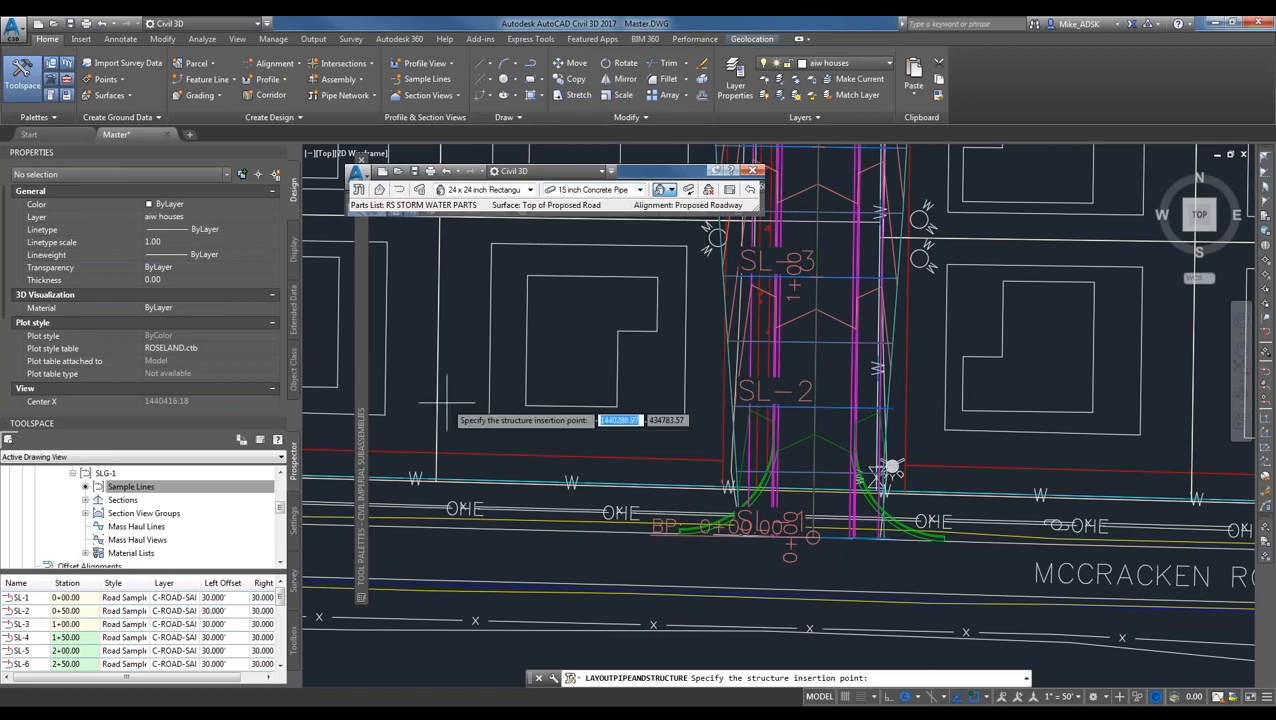
- Place the first two structures along the right edge of the road at stations 0+50 and 1+50, offset about 14 R, joined by a pipe
scroll(885, 472, up, 1)
scroll(859, 421, up, 2)
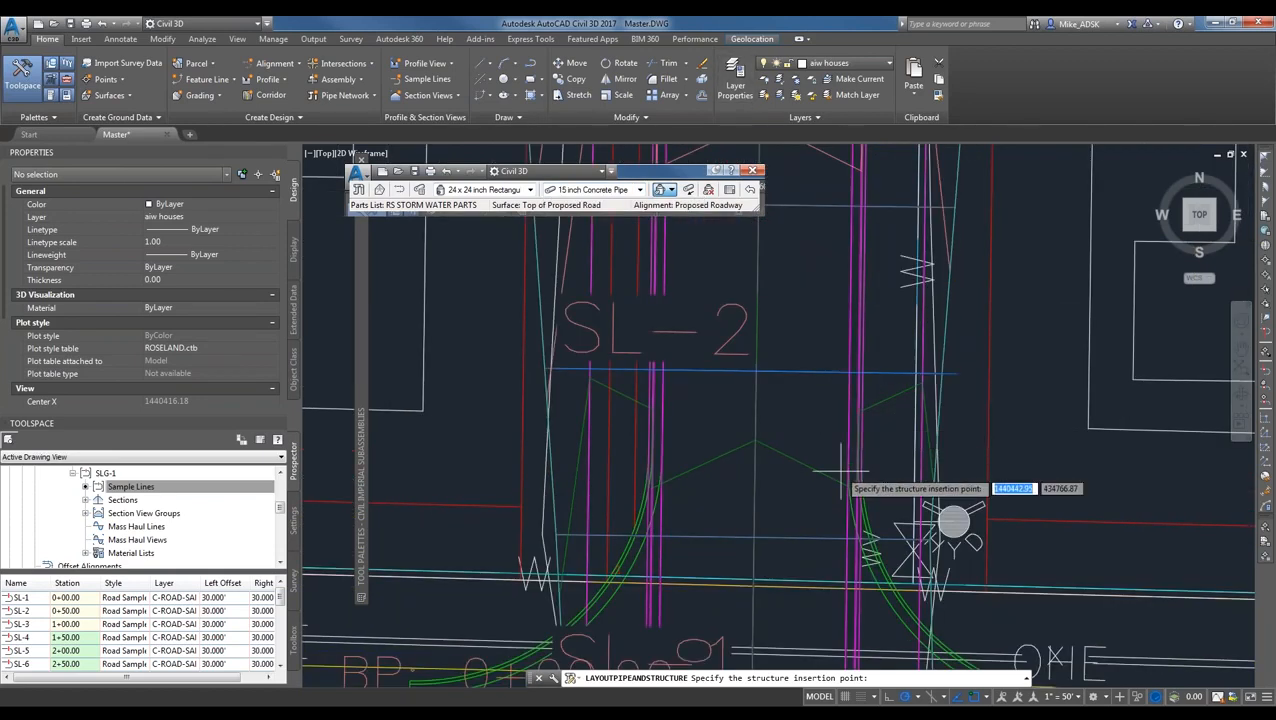
click(846, 370)
scroll(797, 460, down, 3)
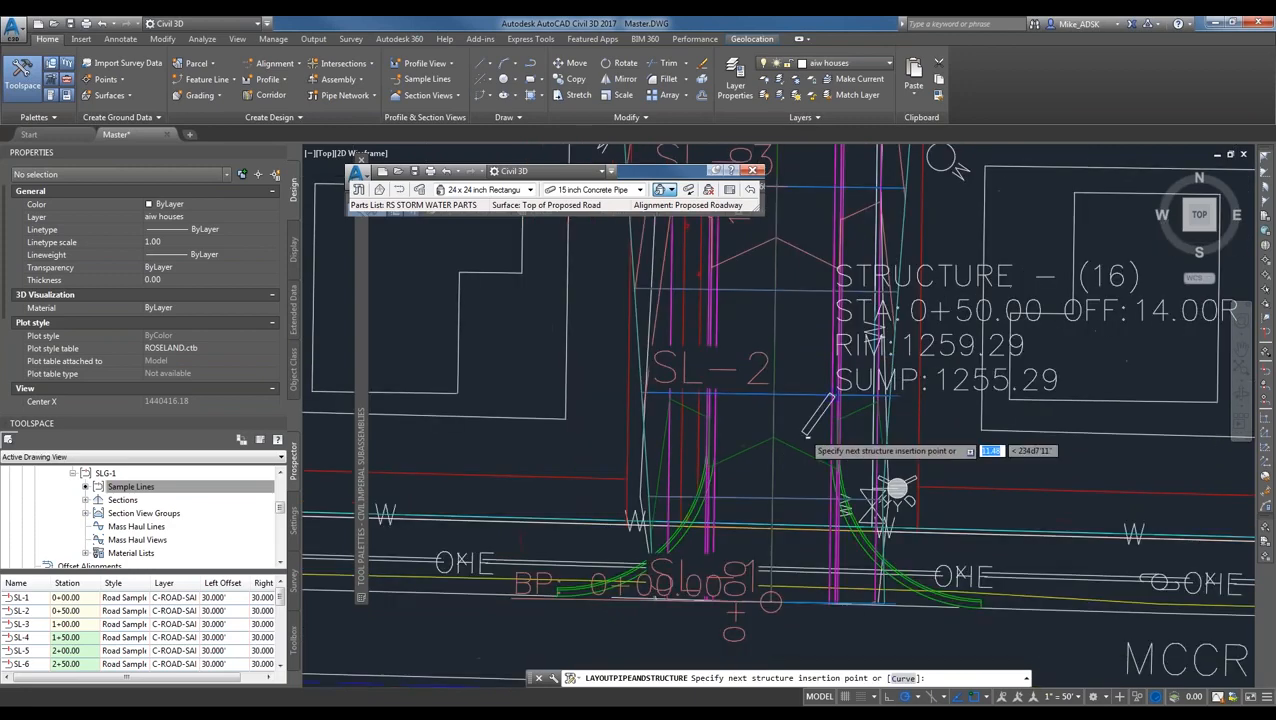
middle_drag(823, 242, 793, 402)
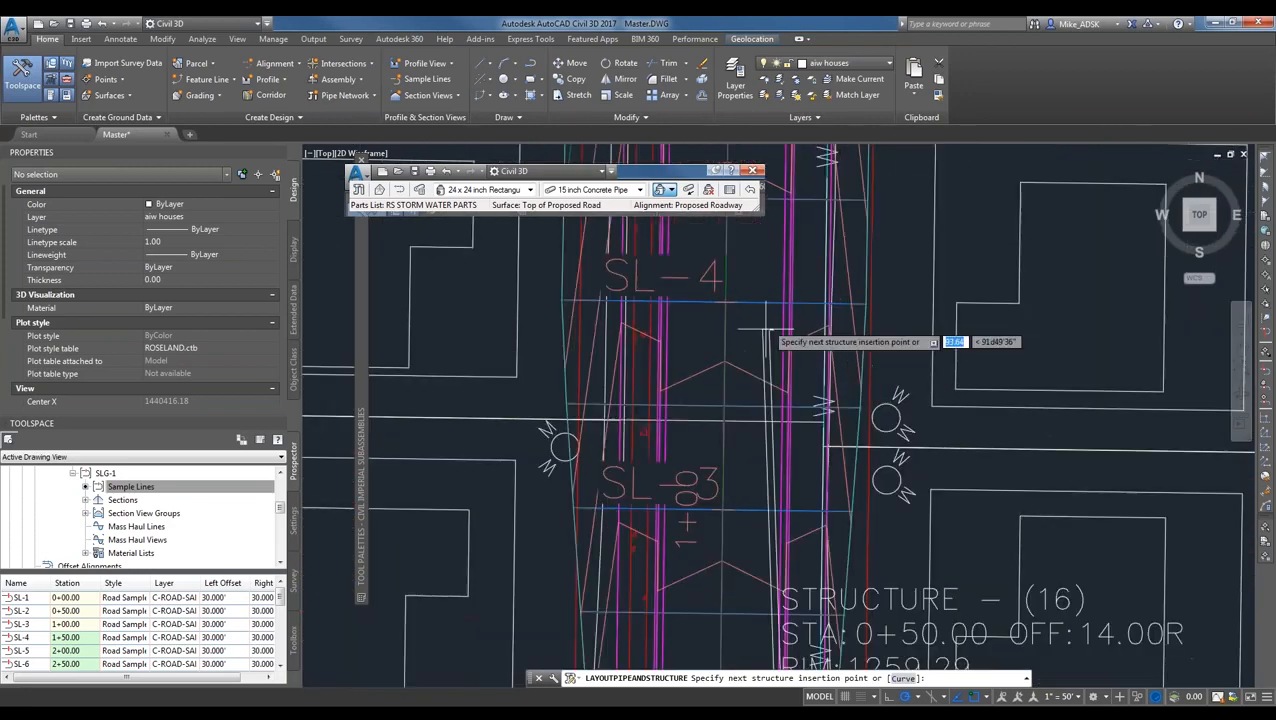
scroll(792, 308, up, 4)
click(795, 298)
scroll(740, 420, down, 3)
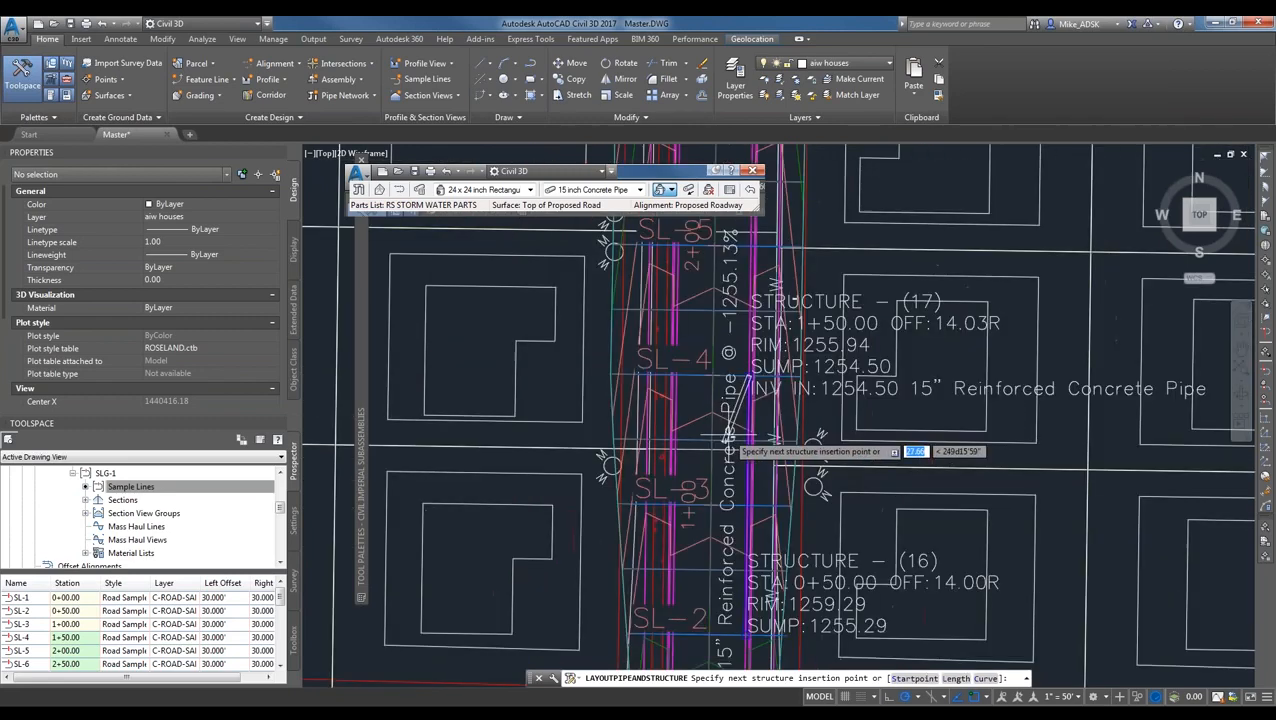
- Continue the pipe run with structures at station 2+50, offset 14 L, and station 3+50, offset 14 R, and end the layout
middle_drag(733, 279, 763, 504)
scroll(712, 347, up, 6)
click(739, 347)
scroll(742, 470, down, 4)
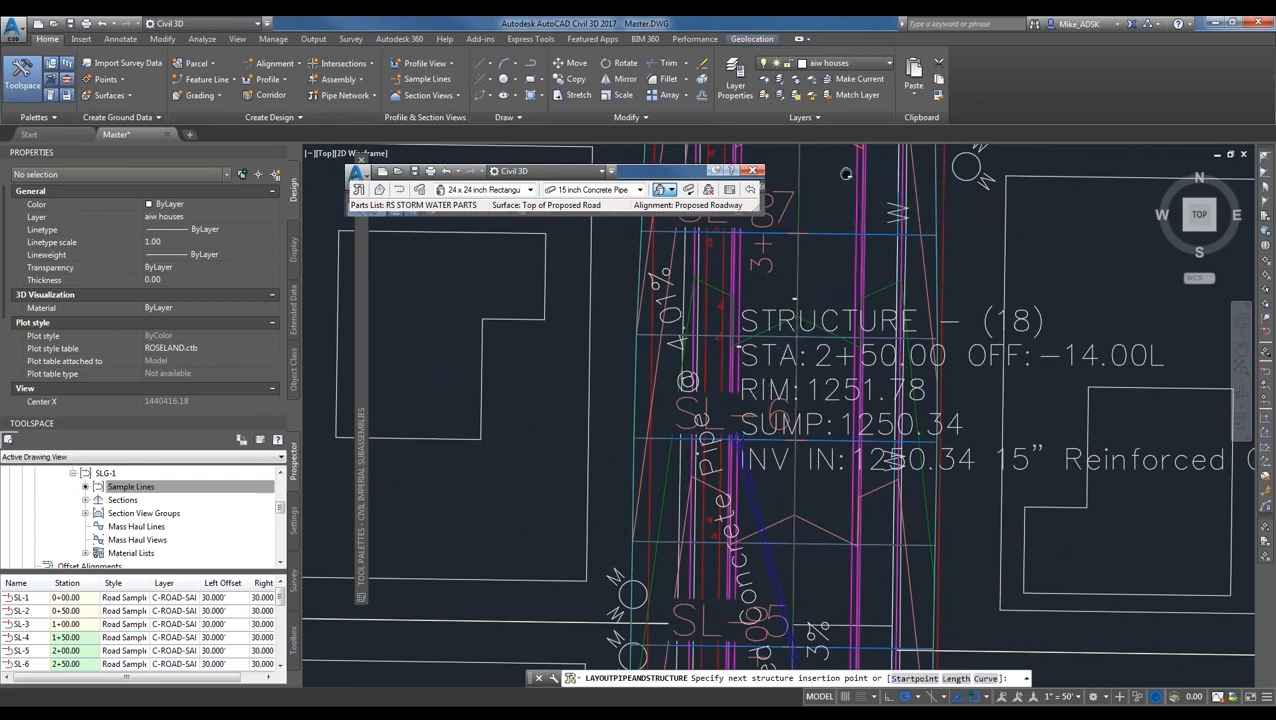
middle_drag(846, 175, 771, 472)
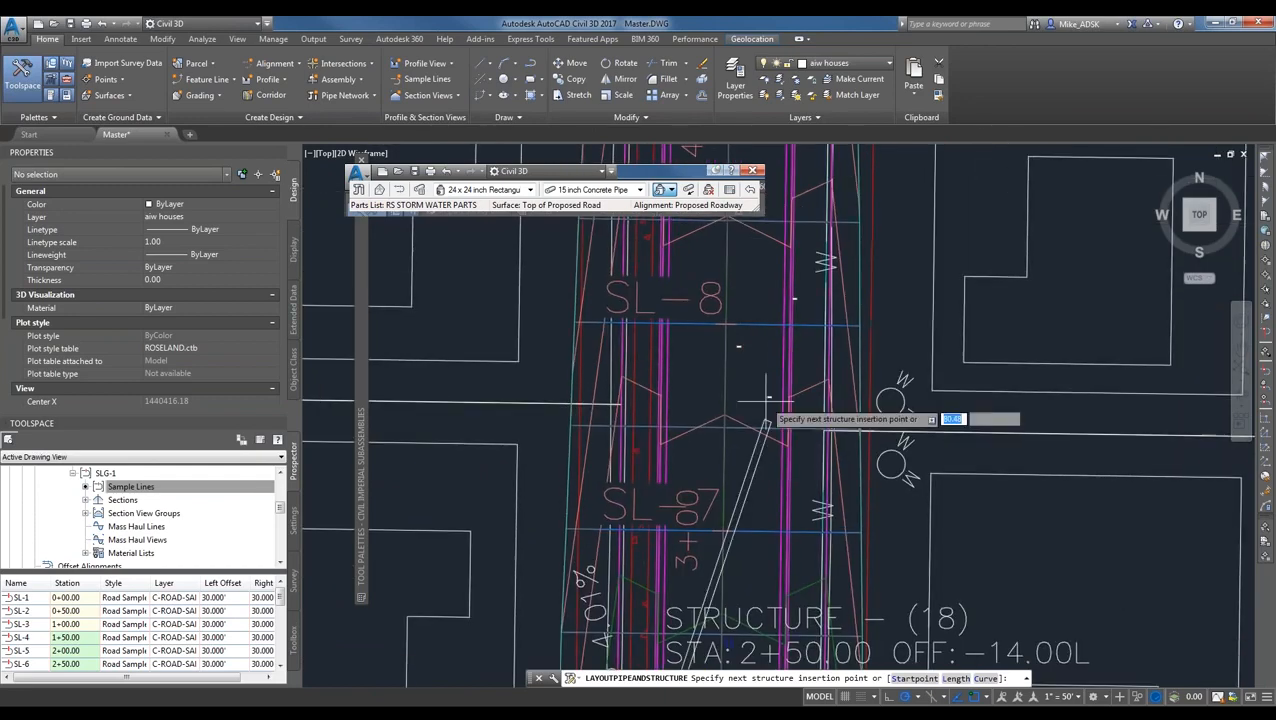
click(773, 326)
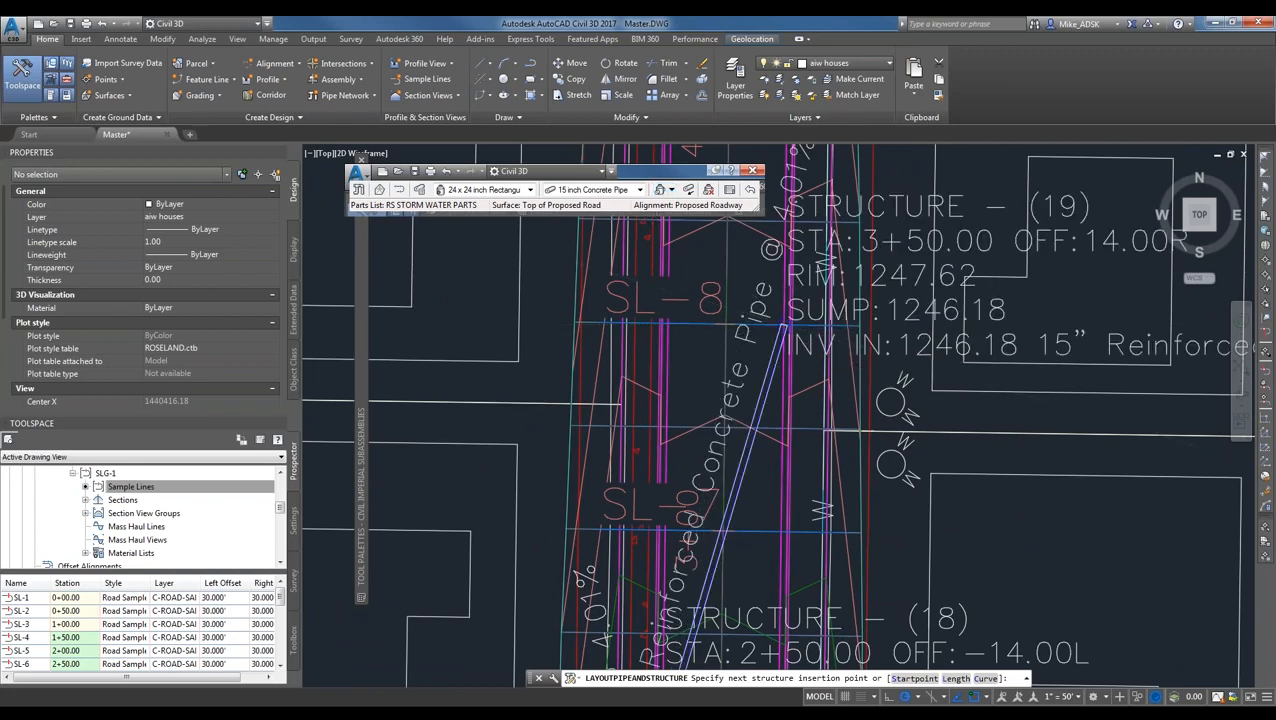
key(Return)
- Review the pipe and structure labels along the network and select the label of the structure at station 3+50
scroll(524, 265, down, 2)
middle_drag(727, 389, 822, 217)
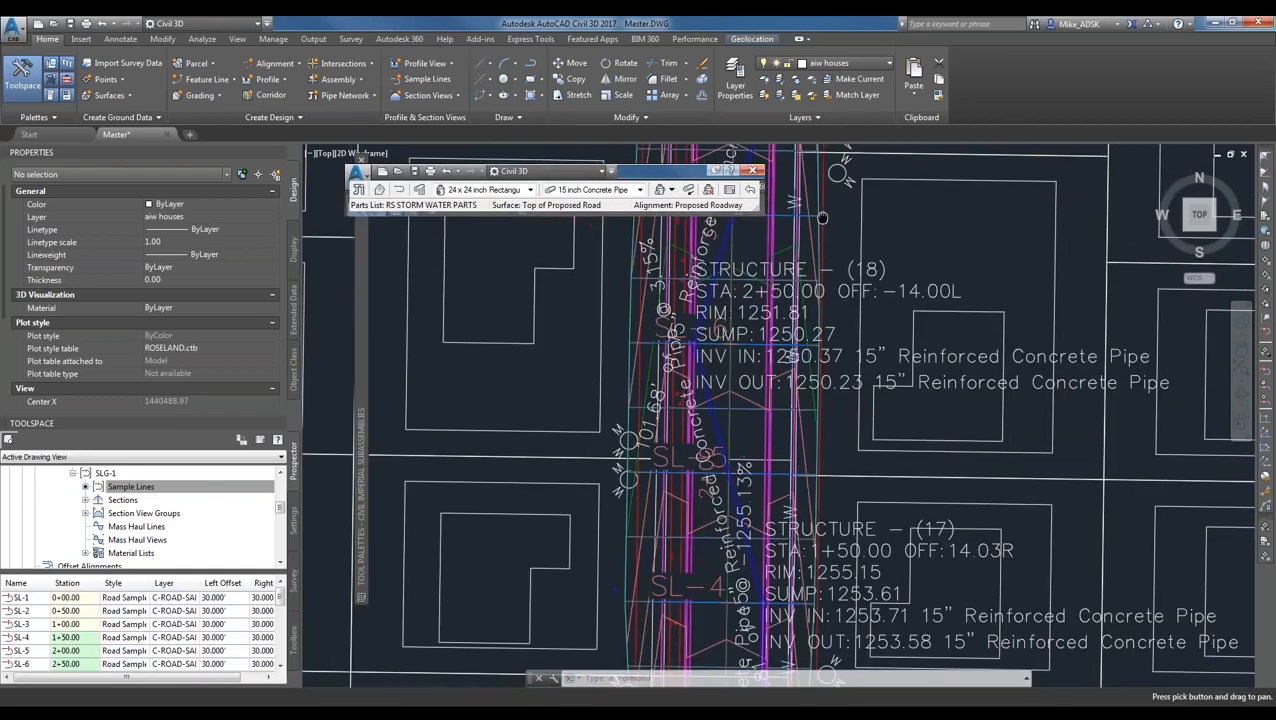
scroll(790, 325, down, 2)
scroll(800, 322, down, 4)
scroll(777, 266, up, 6)
click(786, 253)
right_click(790, 254)
click(790, 250)
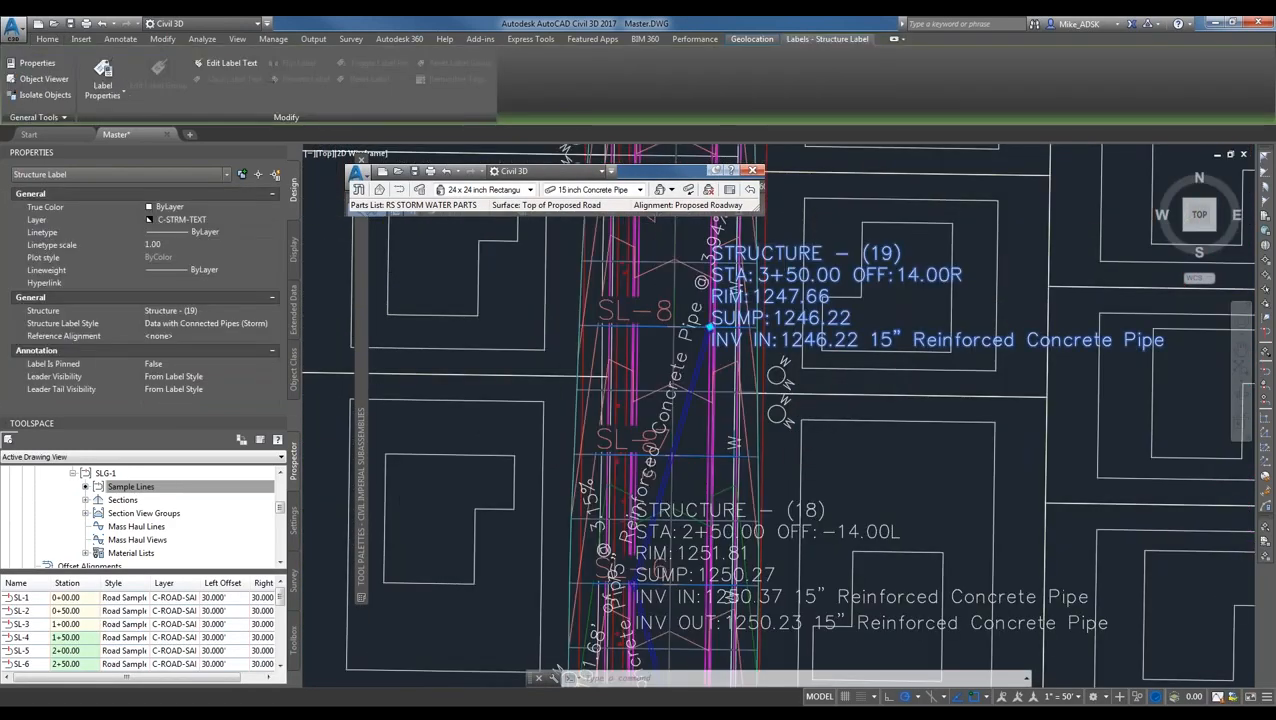
- Select the catch basin at station 3+50 to inspect its geometry and properties up close
middle_drag(869, 249, 1145, 97)
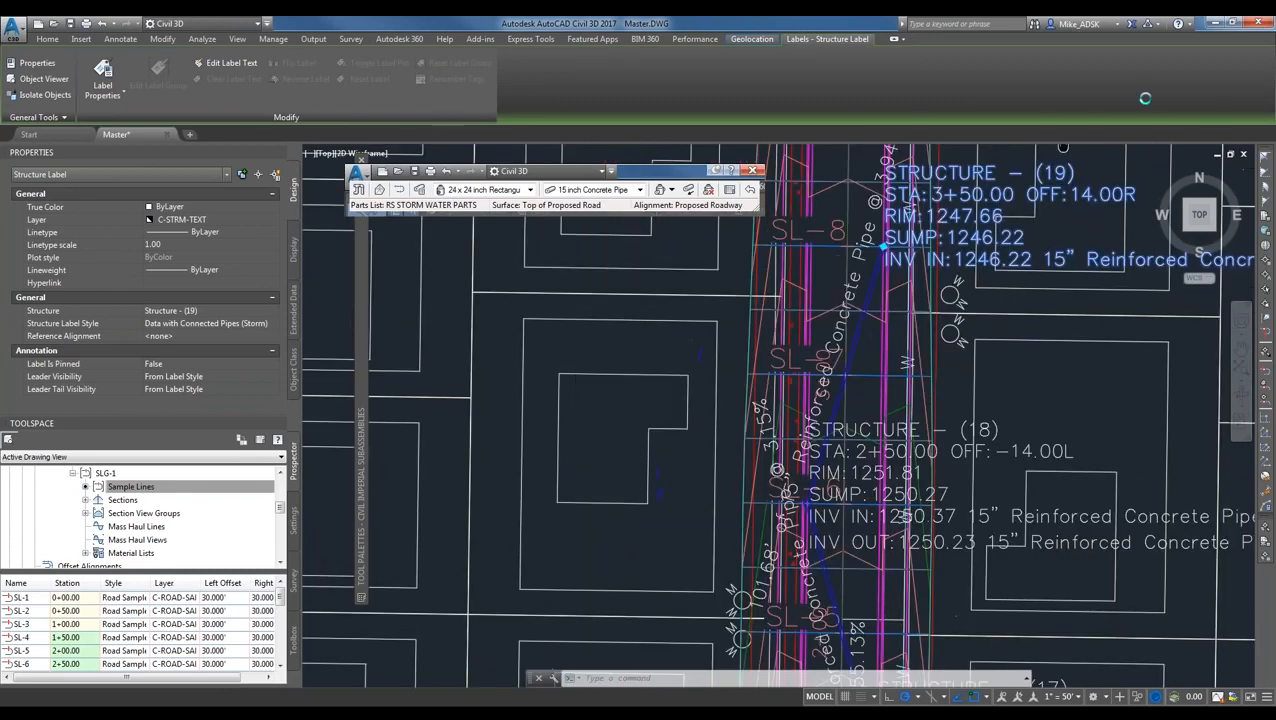
scroll(726, 349, down, 2)
scroll(726, 349, up, 8)
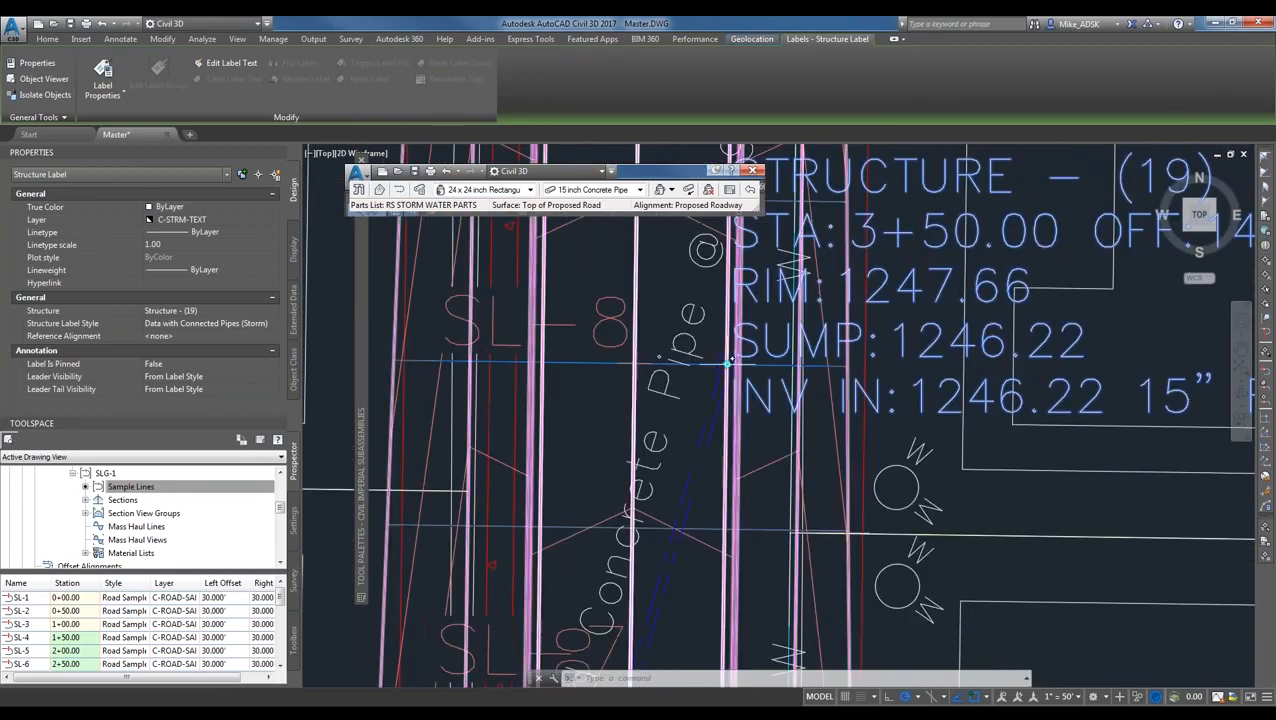
click(726, 349)
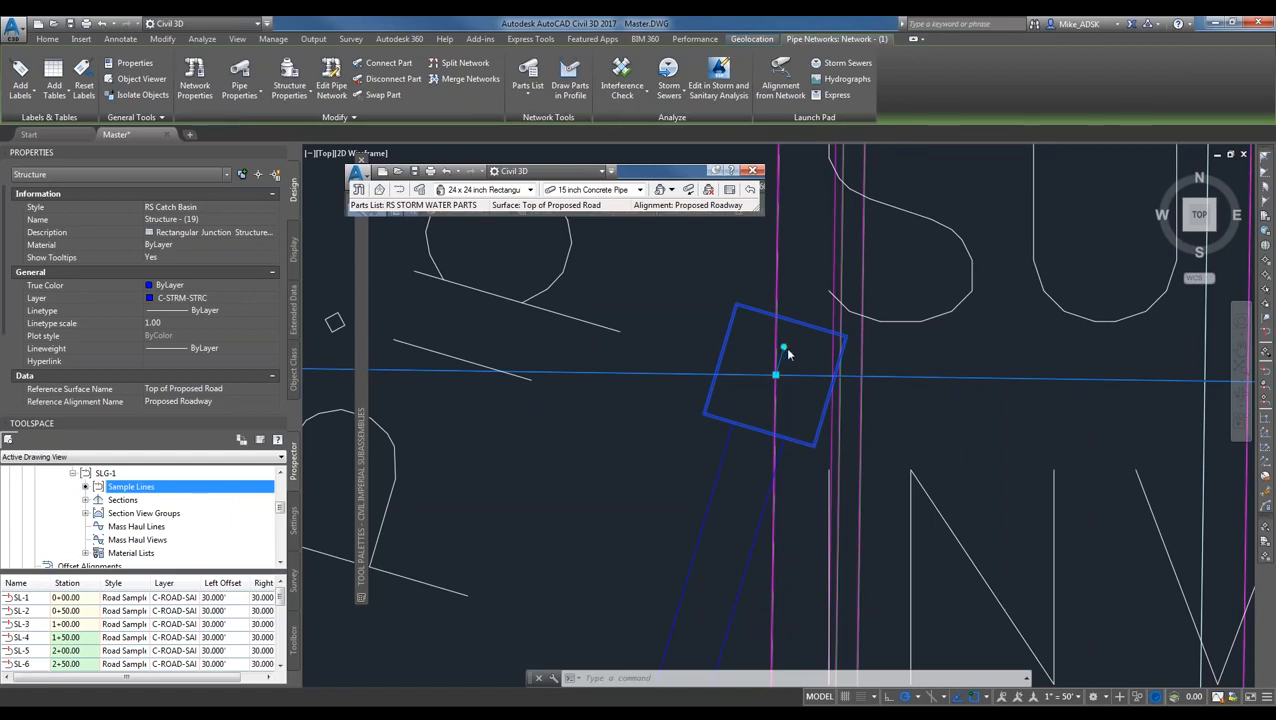
scroll(785, 348, down, 1)
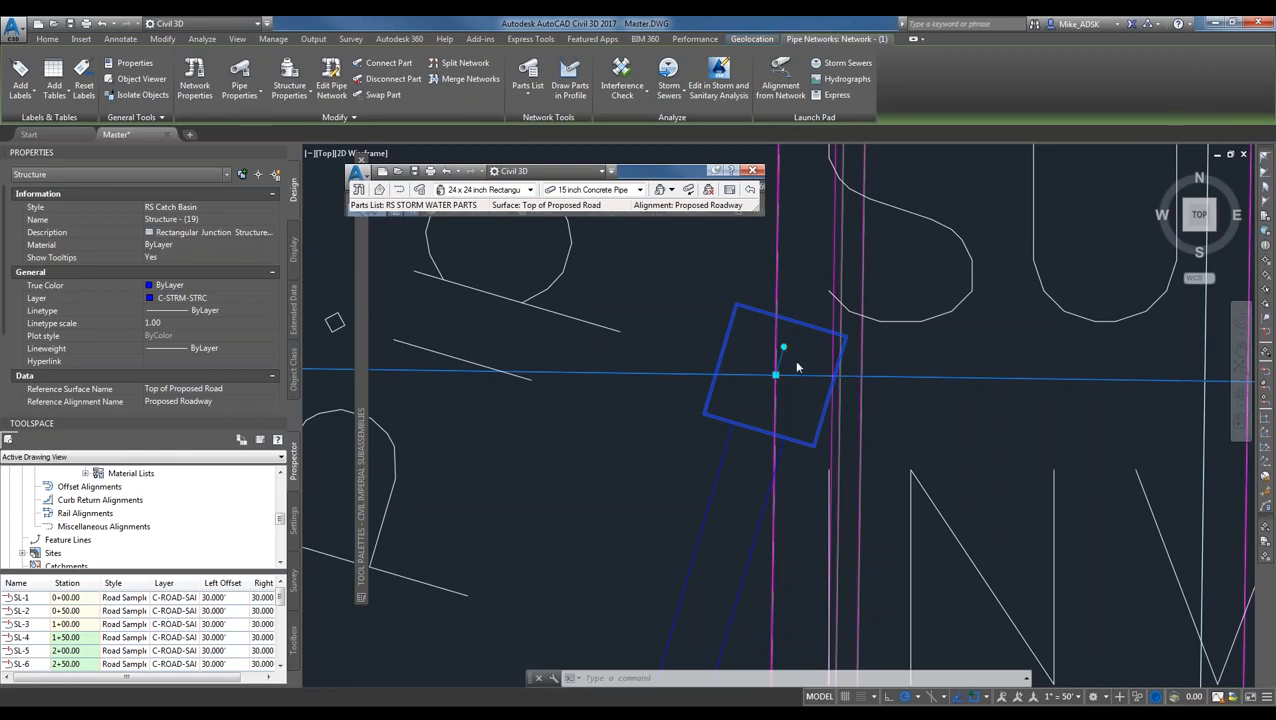
scroll(853, 241, down, 5)
click(206, 511)
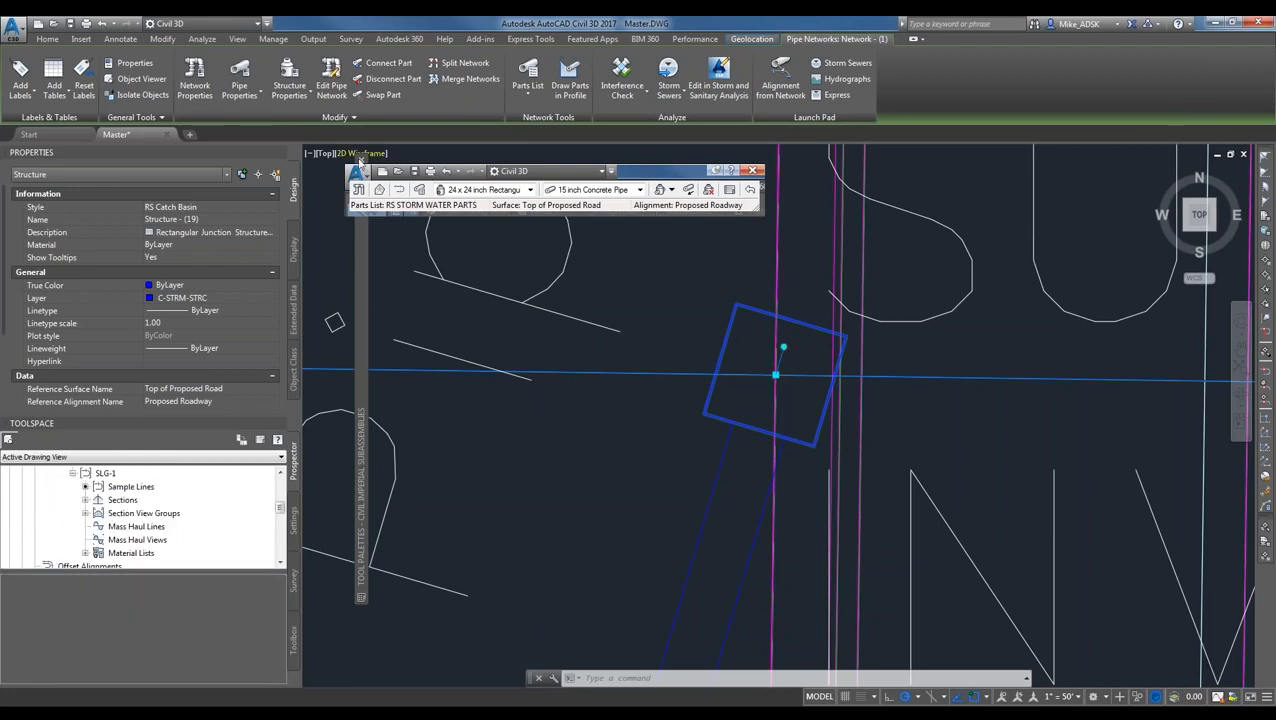
scroll(143, 513, up, 10)
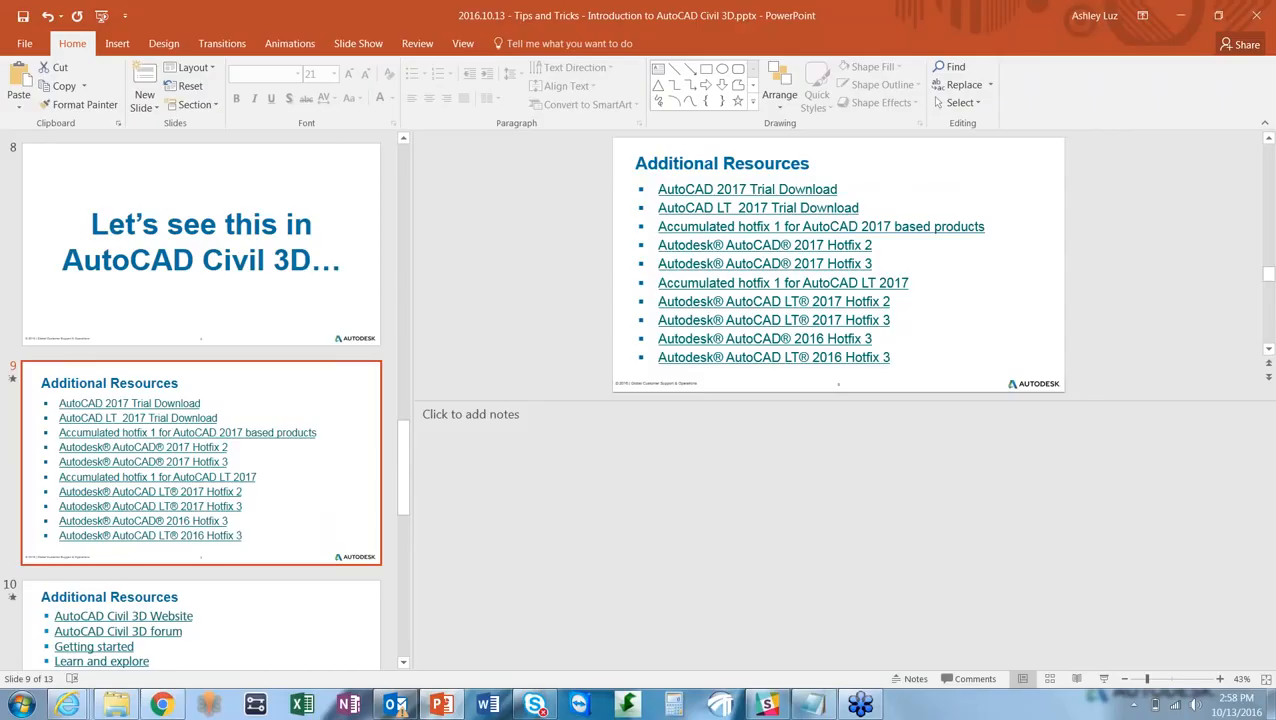
- In PowerPoint, present the slide show from the Additional Resources slide through to the "Thank you for joining us!" slide
click(1050, 679)
click(1104, 679)
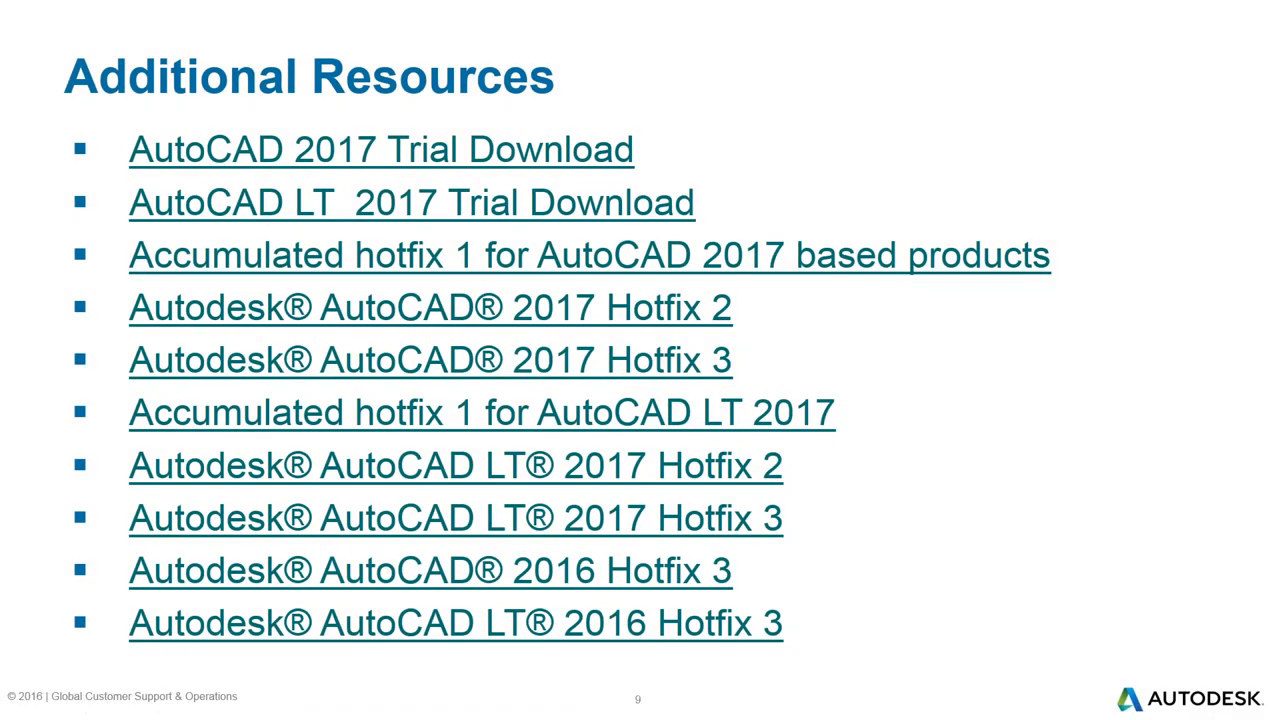
key(Right)
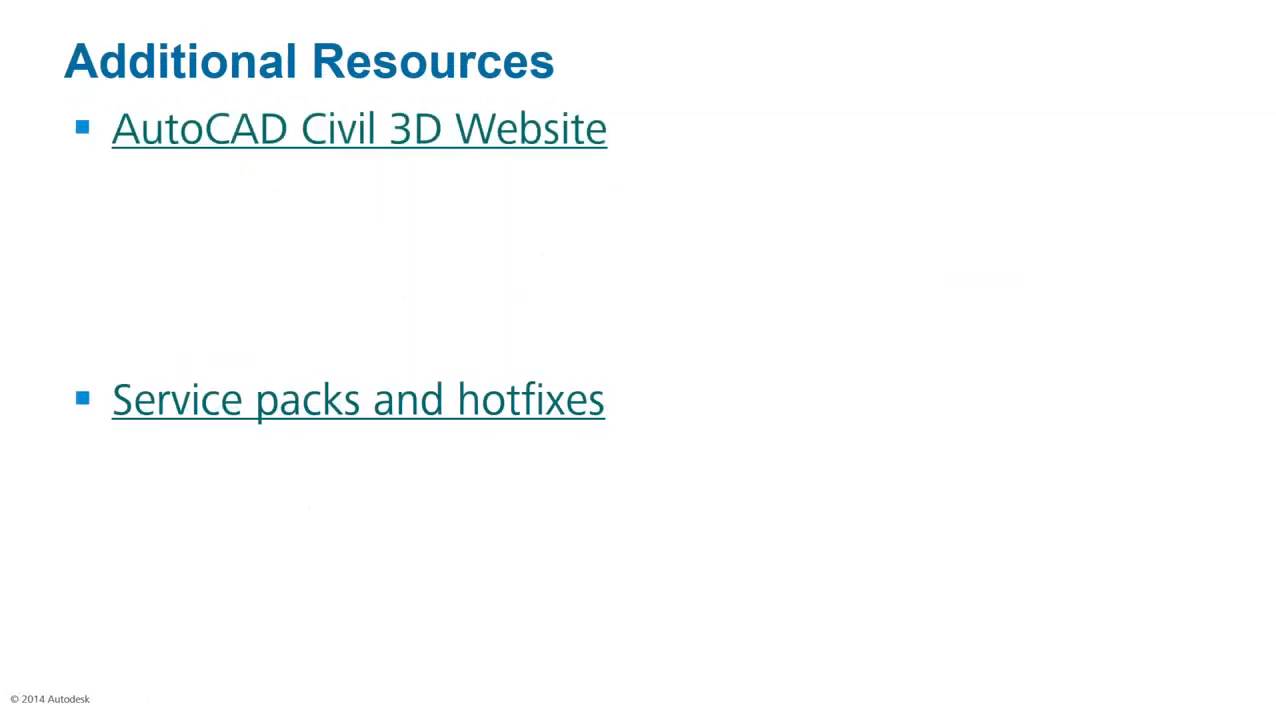
key(Right)
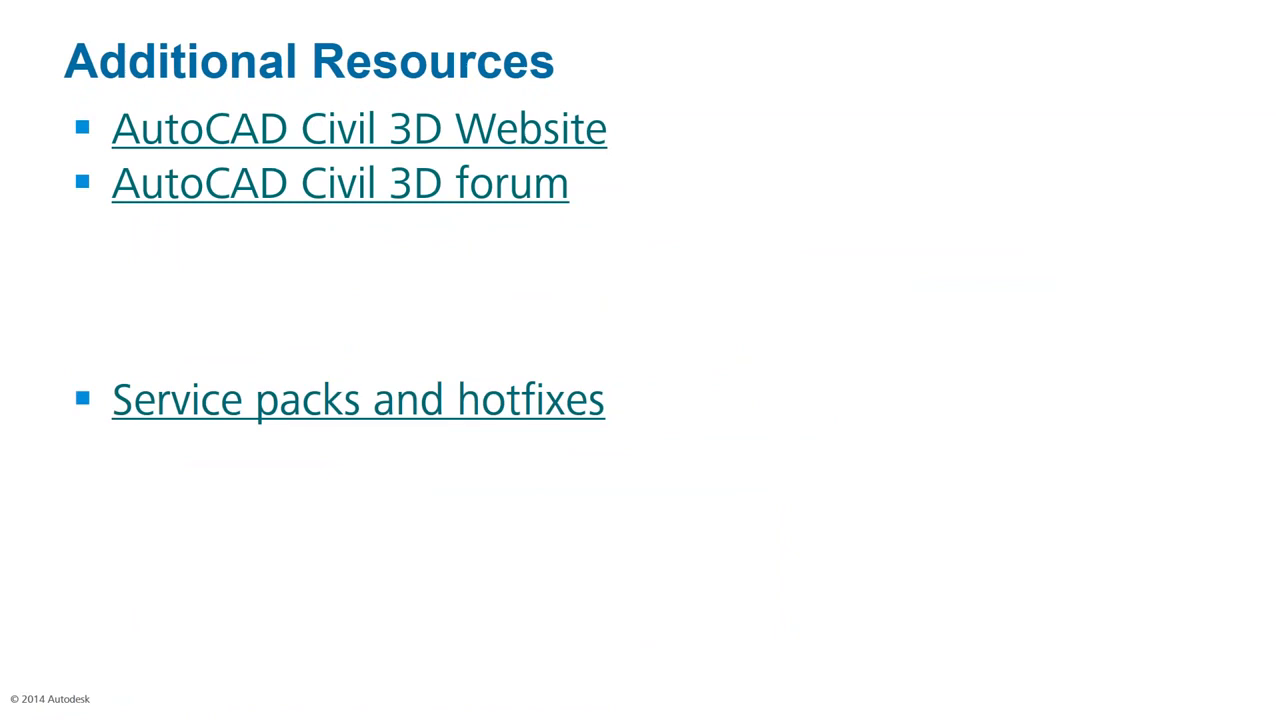
key(Right)
key(Right)
key(Right)
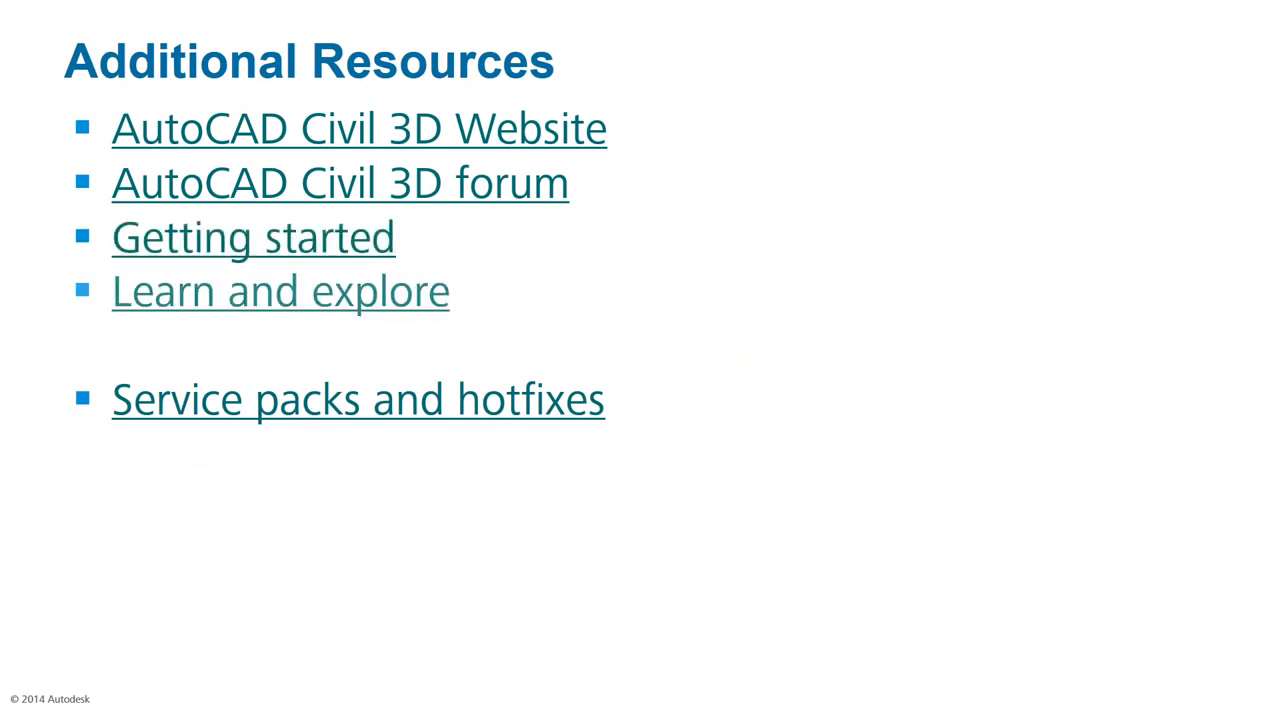
key(Right)
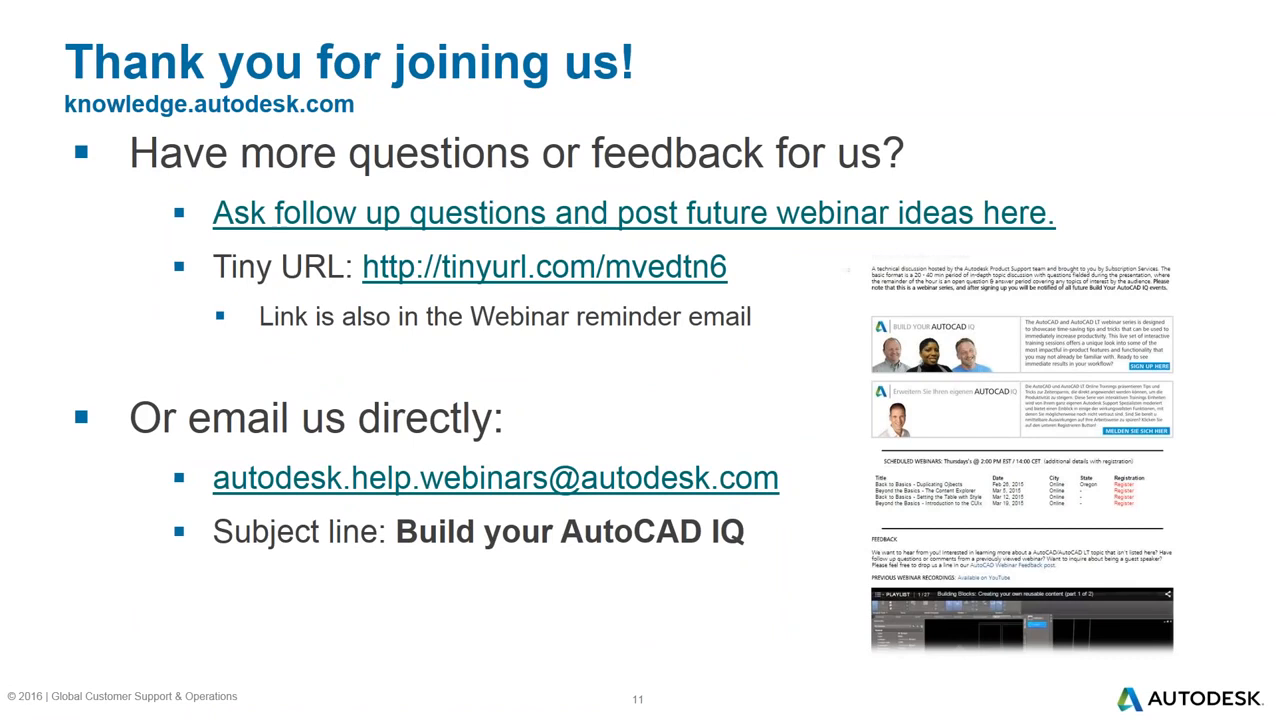